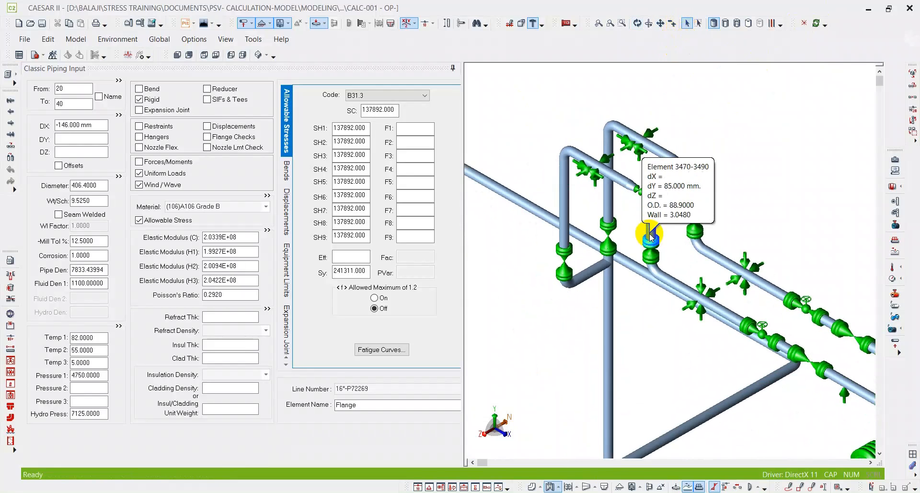
Open the forces and moments defined on relief valve element 3550-3570 of the nearer branch.
scroll(642, 238, up, 4)
click(633, 229)
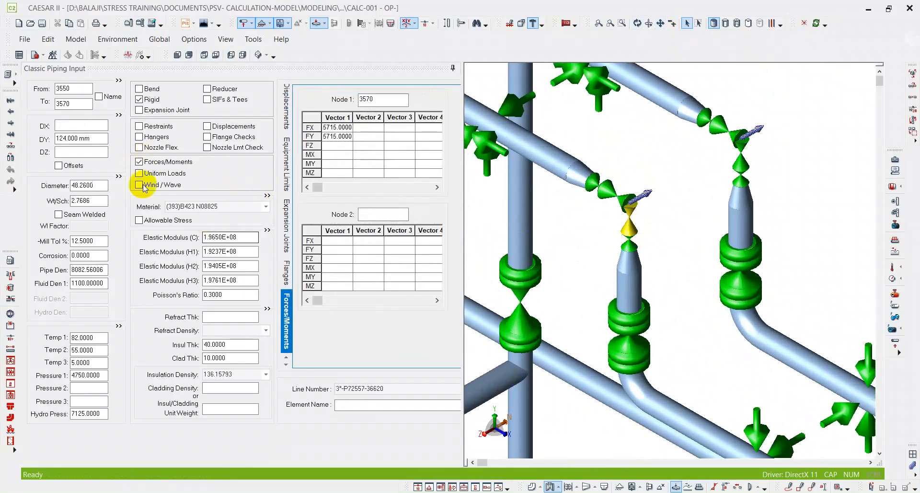
double_click(169, 163)
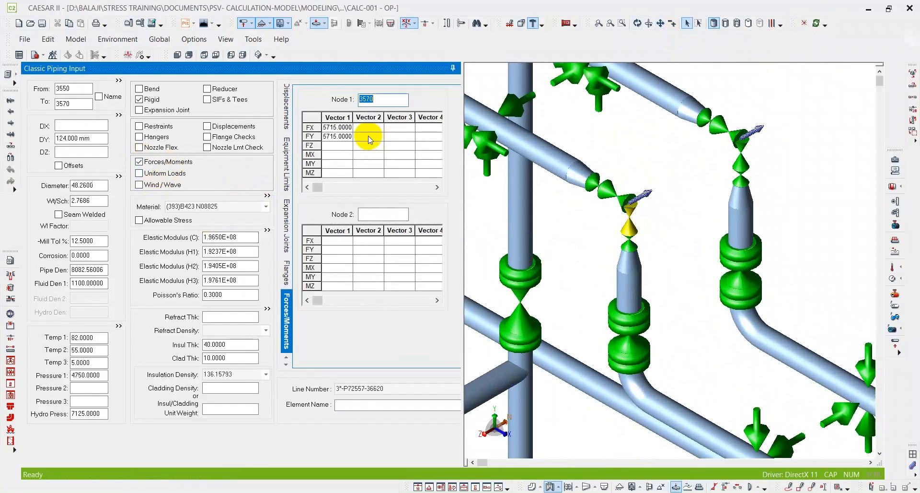
scroll(697, 247, down, 4)
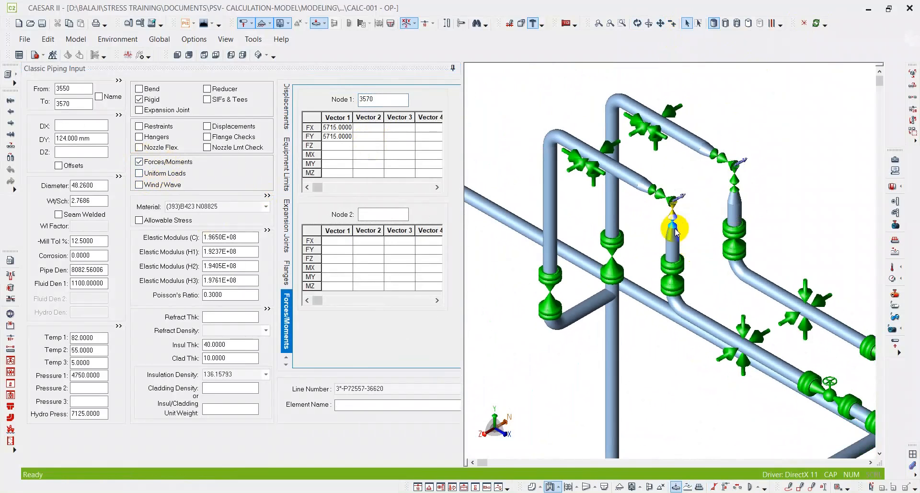
Check the forces and moments defined on the matching relief valve element 4490-4510 of the farther branch.
scroll(685, 194, up, 3)
click(711, 149)
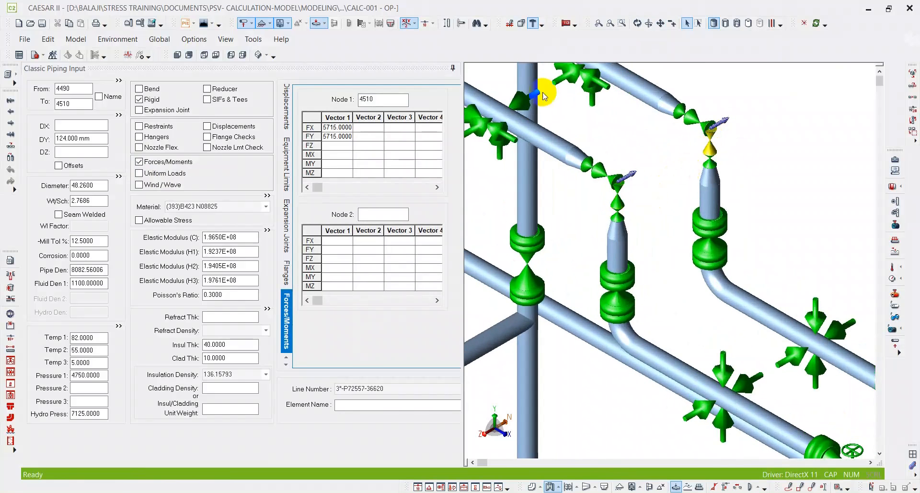
scroll(627, 264, down, 4)
middle_drag(685, 295, 624, 260)
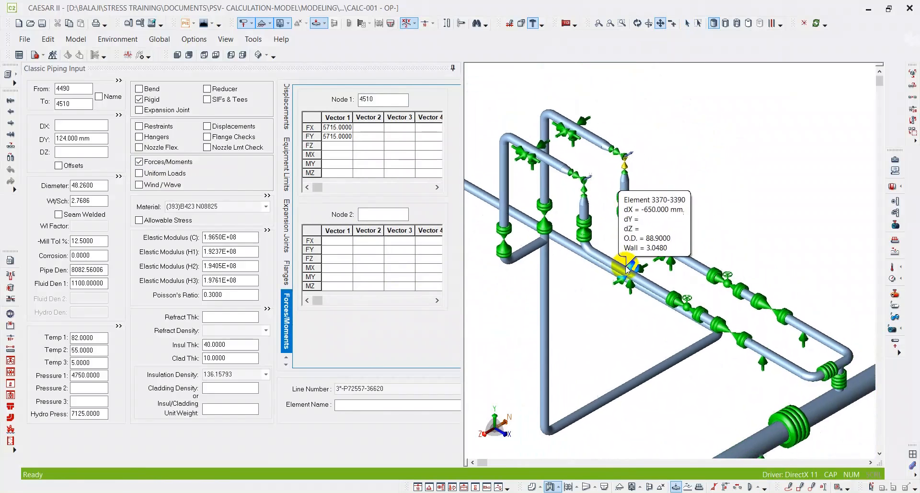
Examine the isolation valves on the two relief valve inlet branches from a rotated viewpoint, including element 3310-3330.
click(637, 23)
mouse_move(691, 193)
mouse_down()
mouse_move(667, 208)
mouse_move(677, 189)
mouse_move(689, 191)
mouse_up()
middle_drag(650, 234, 640, 205)
drag(640, 206, 569, 223)
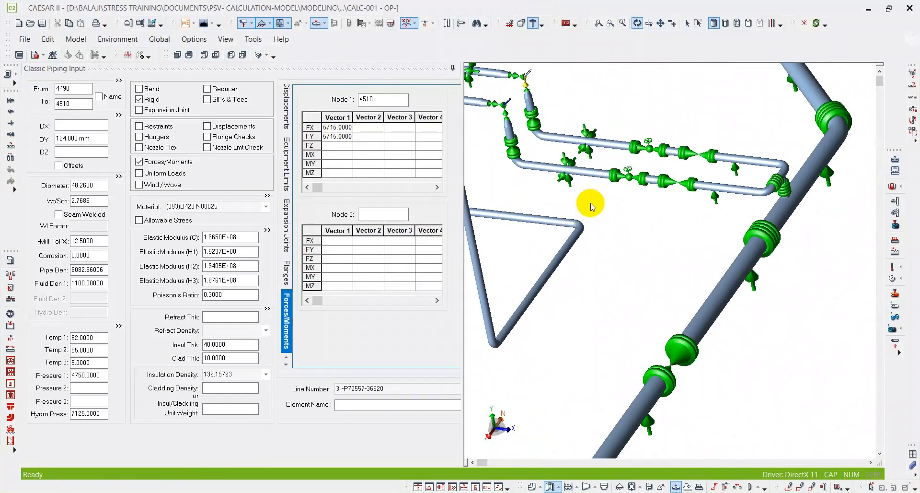
click(687, 24)
scroll(638, 199, up, 4)
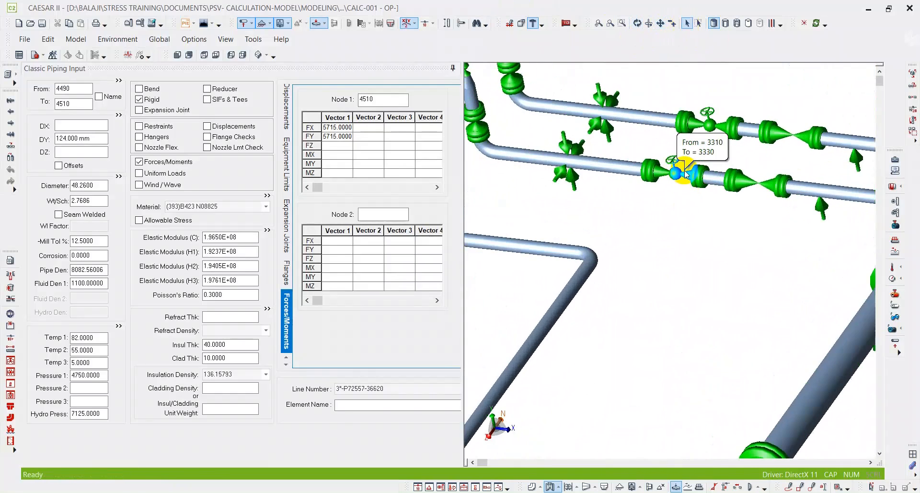
scroll(668, 213, down, 2)
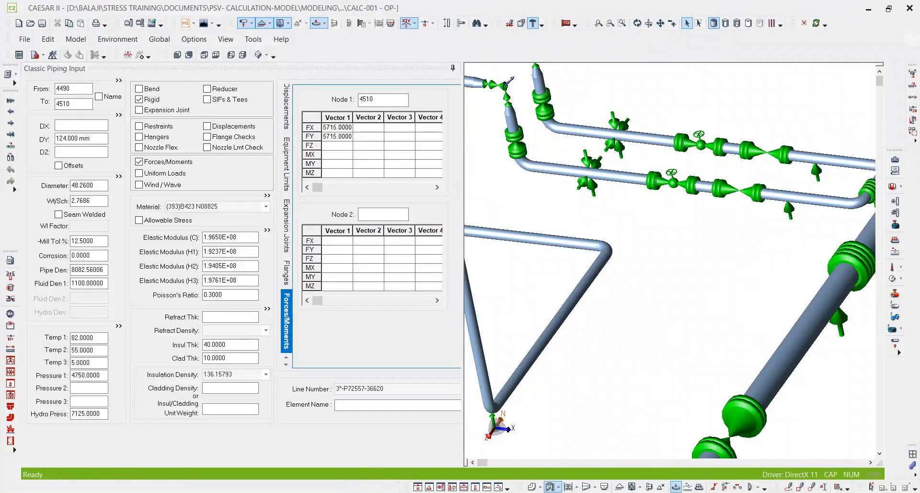
Switch to PDF-XChange Editor and look through the ATTACHMENT-3 SUPPORT MARK-UP isometrics for the relief valve piping, including page 9.
key(alt+Tab)
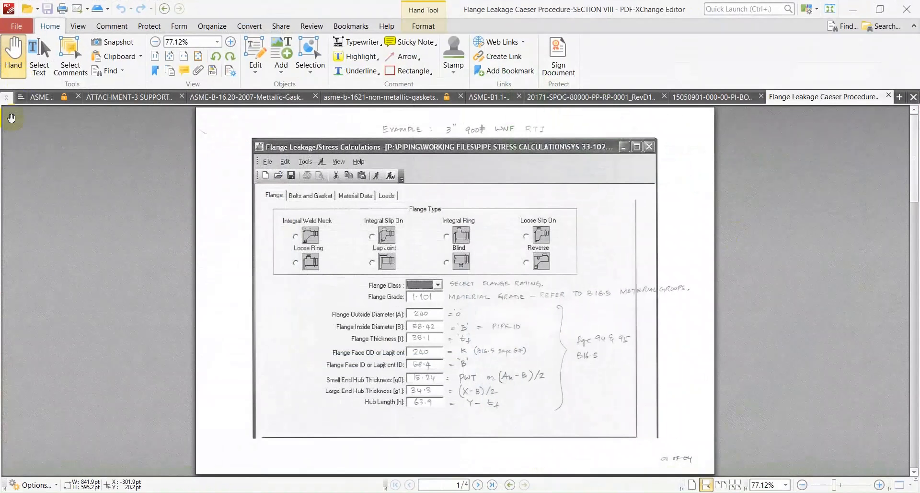
click(108, 97)
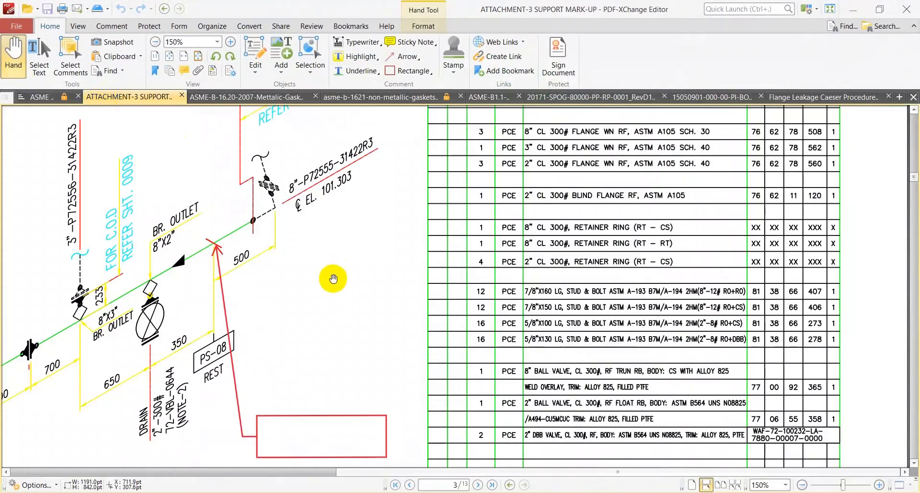
ctrl+scroll(333, 279, down, 4)
scroll(297, 267, down, 10)
scroll(491, 353, down, 15)
scroll(444, 329, down, 8)
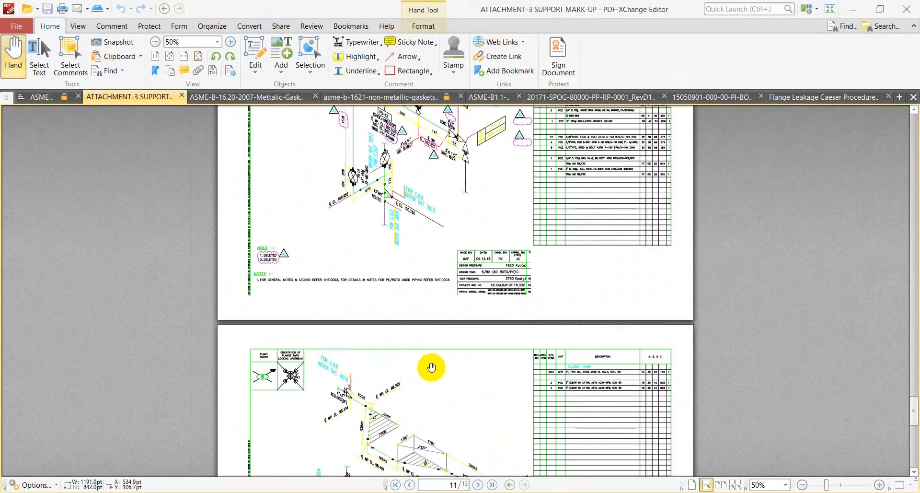
scroll(432, 367, up, 8)
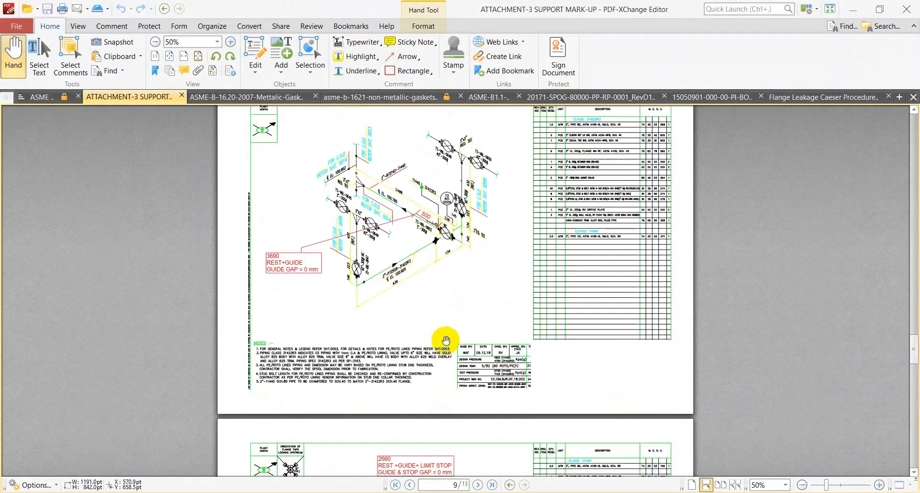
scroll(446, 340, up, 2)
ctrl+scroll(437, 323, up, 4)
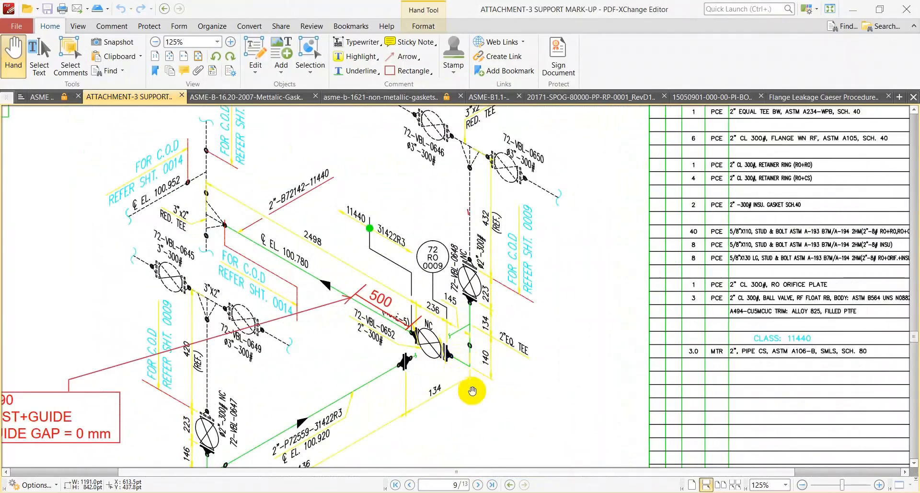
scroll(472, 376, down, 3)
ctrl+scroll(471, 346, down, 3)
scroll(472, 342, up, 5)
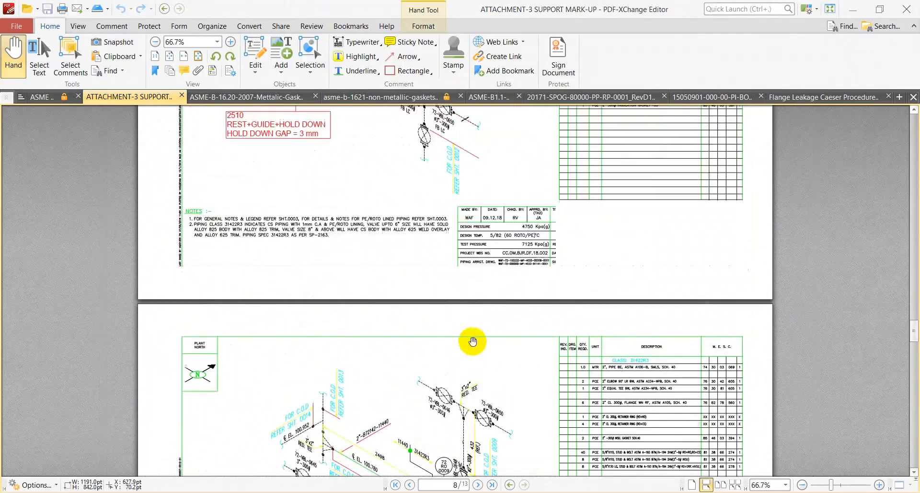
scroll(472, 336, up, 5)
ctrl+scroll(323, 281, up, 4)
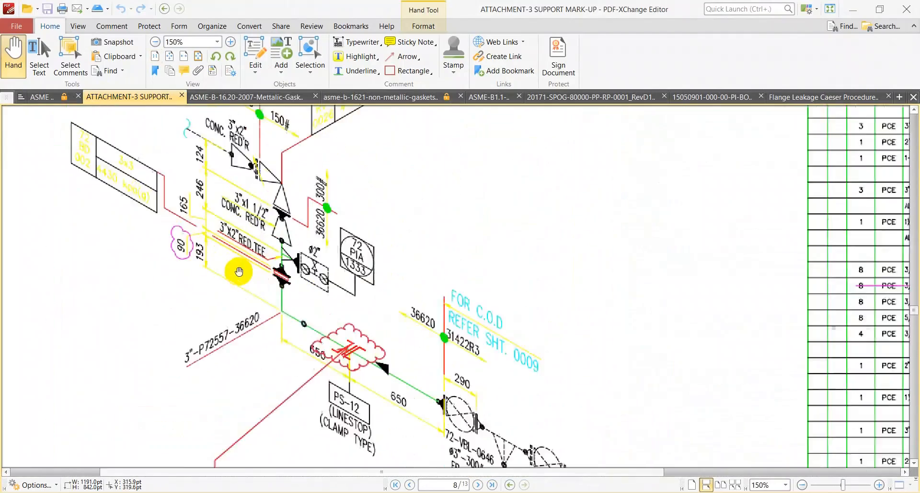
ctrl+scroll(278, 281, down, 1)
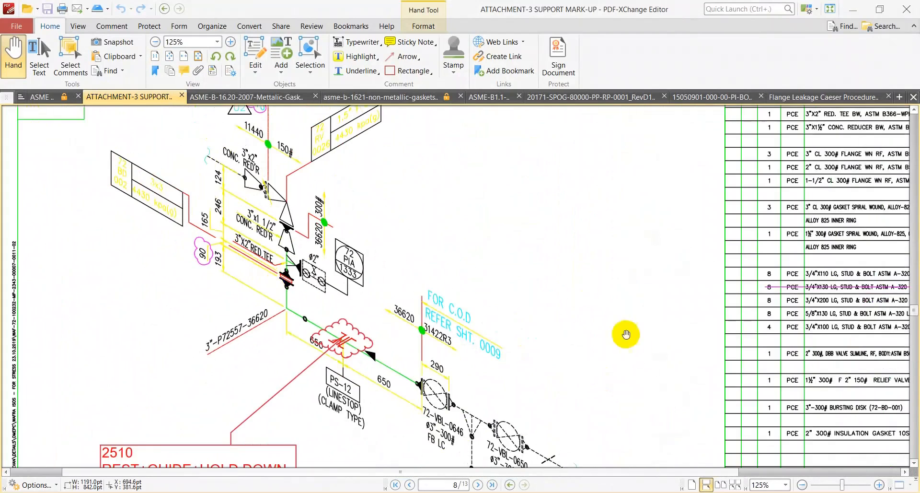
scroll(614, 288, down, 4)
ctrl+scroll(391, 326, up, 2)
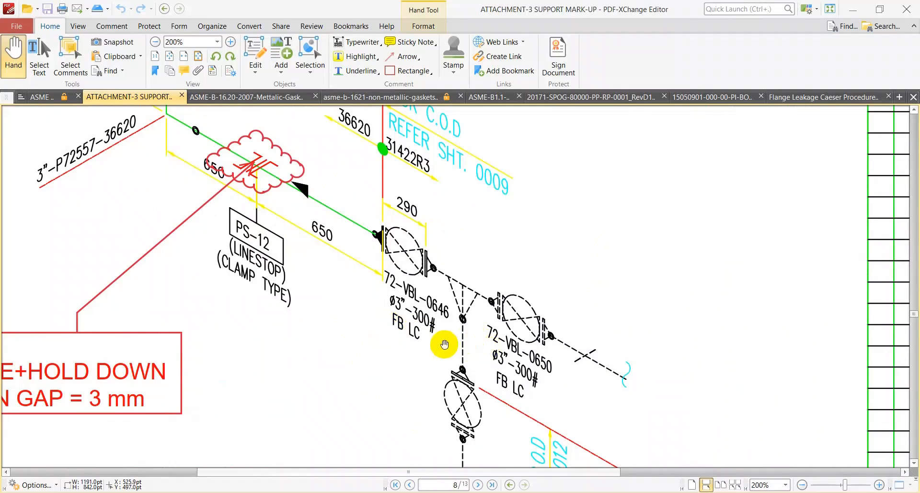
ctrl+scroll(419, 357, down, 1)
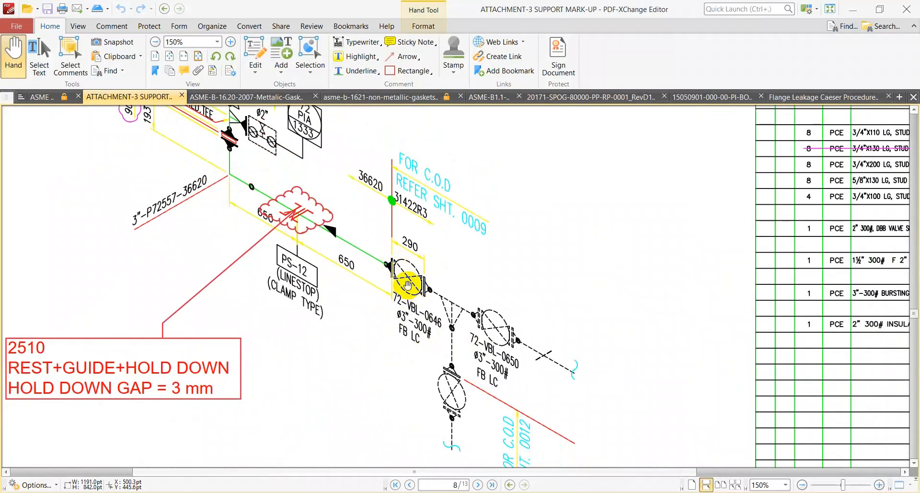
ctrl+scroll(411, 320, down, 1)
Switch back to CAESAR II and mark the nearer relief branch in red freehand, circling its loop and isolation valve and tracing its inlet pipe.
click(551, 492)
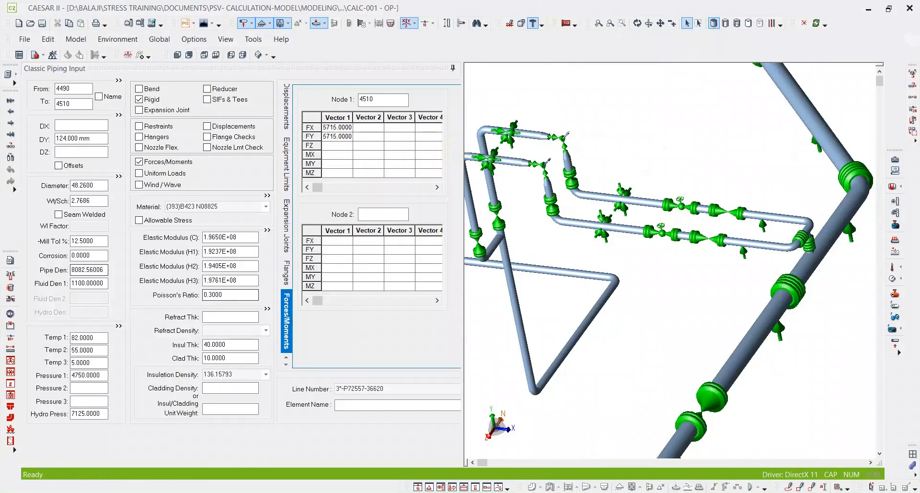
click(788, 487)
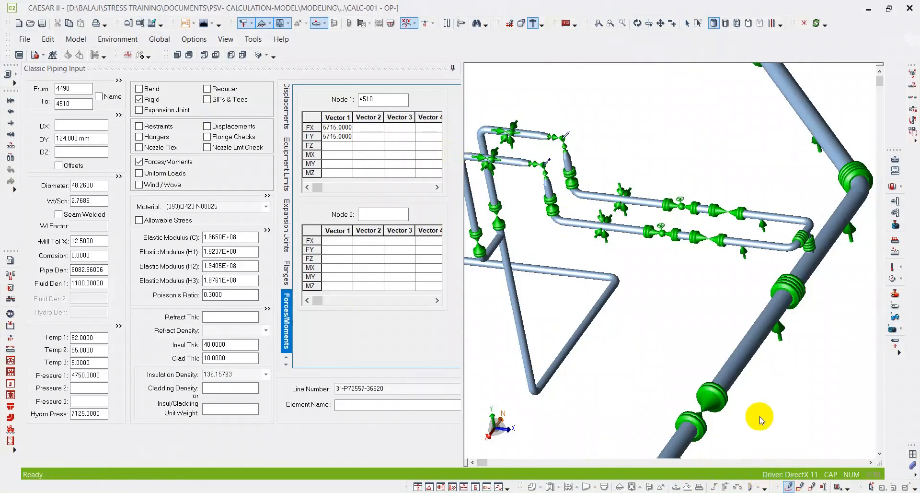
scroll(685, 283, down, 2)
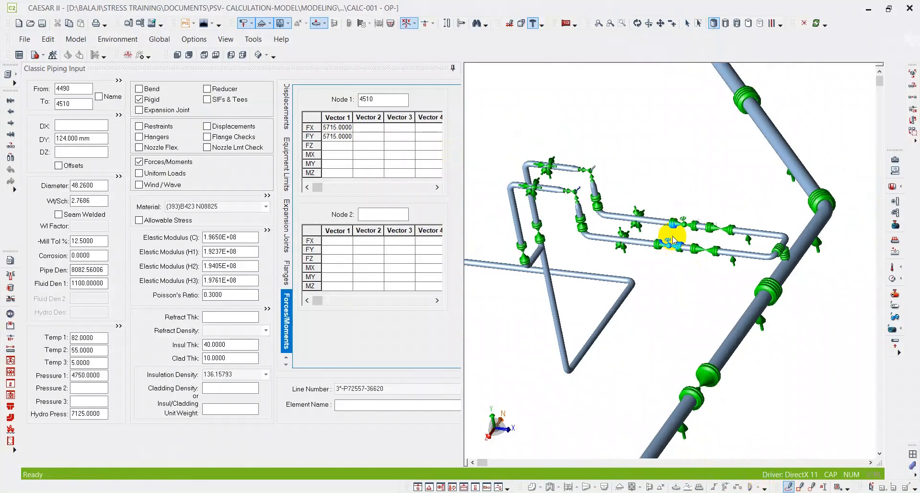
mouse_move(638, 232)
mouse_down()
mouse_move(509, 177)
mouse_move(500, 225)
mouse_move(582, 226)
mouse_move(660, 260)
mouse_move(677, 248)
mouse_move(638, 232)
mouse_up()
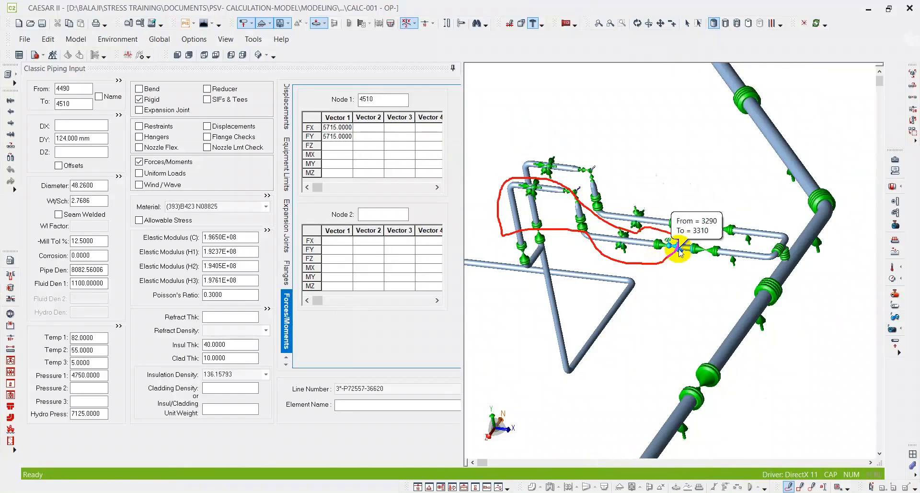
drag(673, 248, 670, 254)
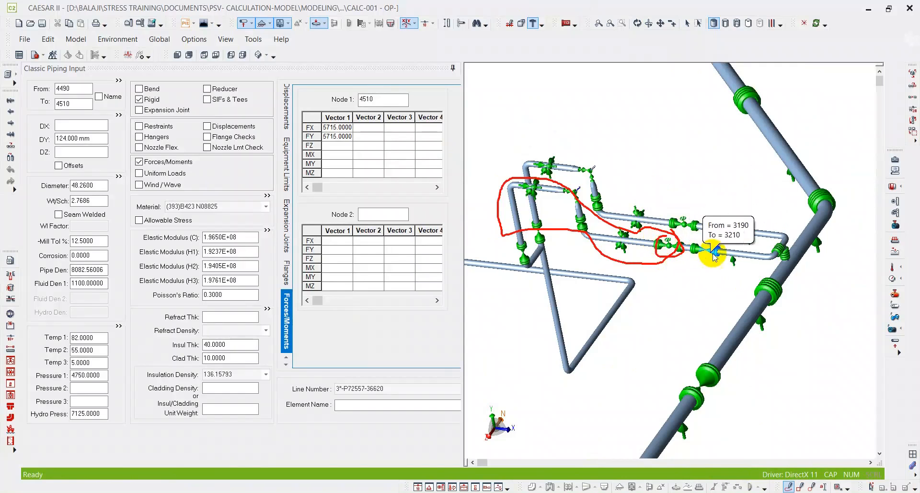
drag(786, 253, 700, 250)
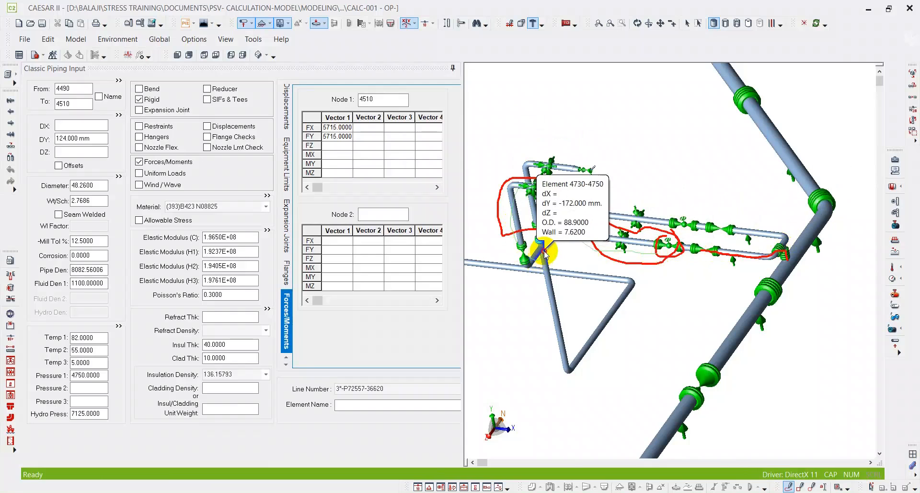
Trace the farther relief branch and its discharge piping in red freehand, then clear the markings and restore single-element selection.
scroll(803, 249, up, 1)
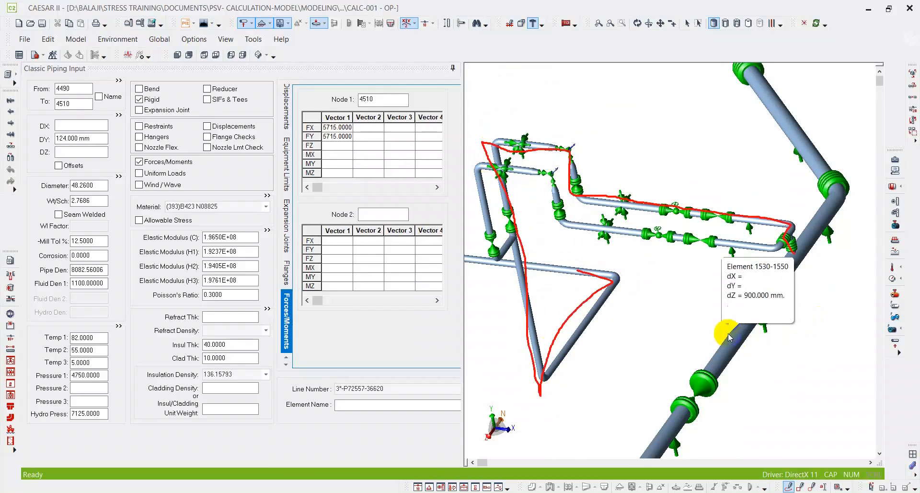
drag(665, 317, 734, 307)
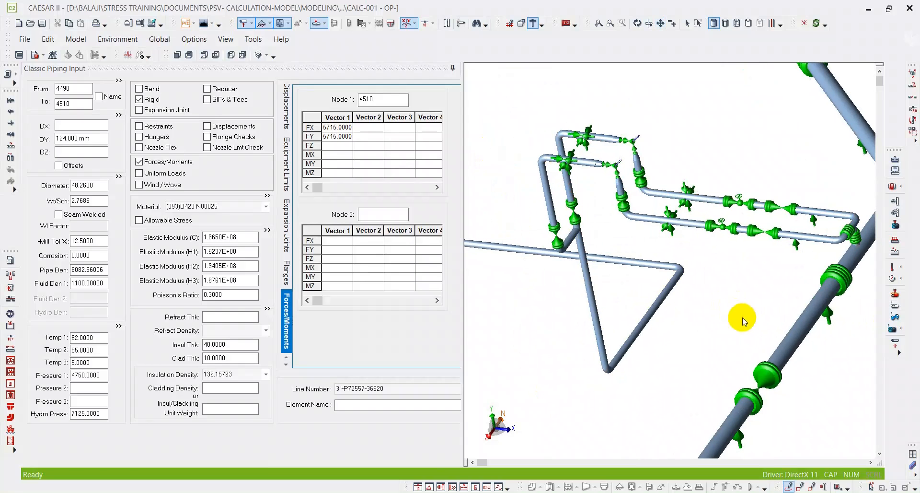
click(687, 22)
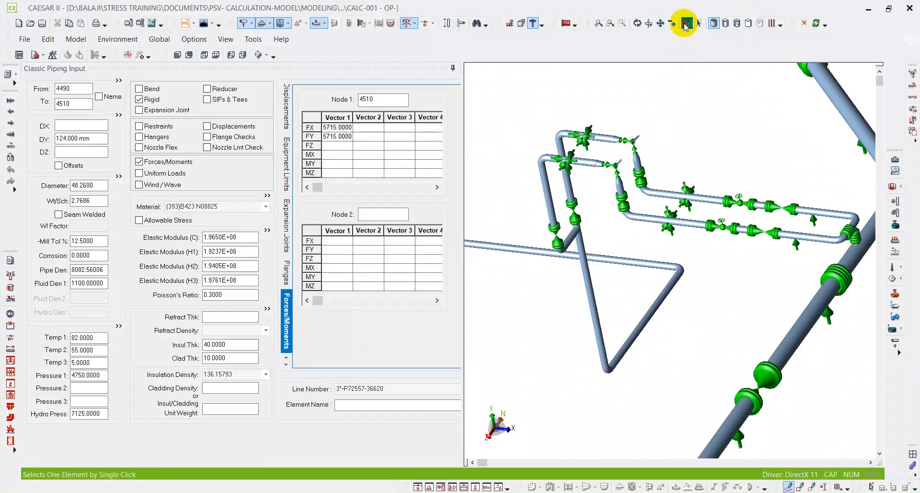
middle_drag(707, 140, 649, 123)
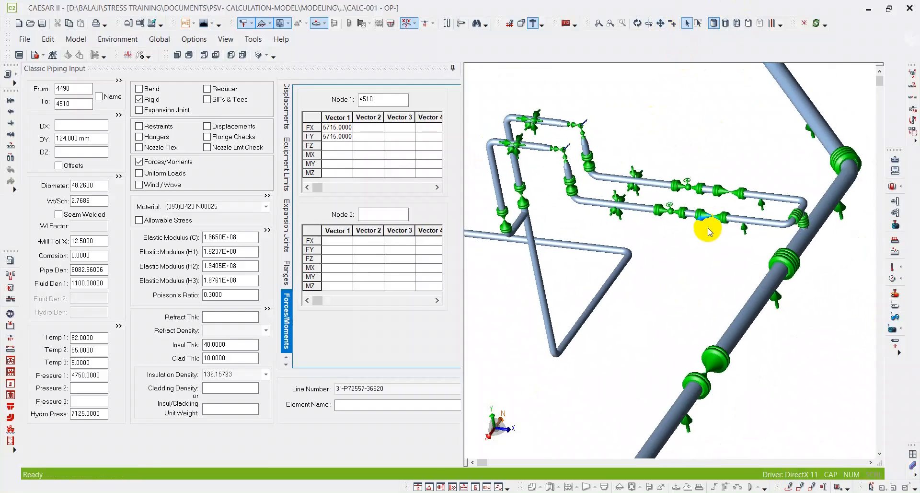
Examine the header and both relief branches from a rotated viewpoint, including elements 3170-3190, 1530-1550, 3510-3530 and 3310-3330.
mouse_move(740, 227)
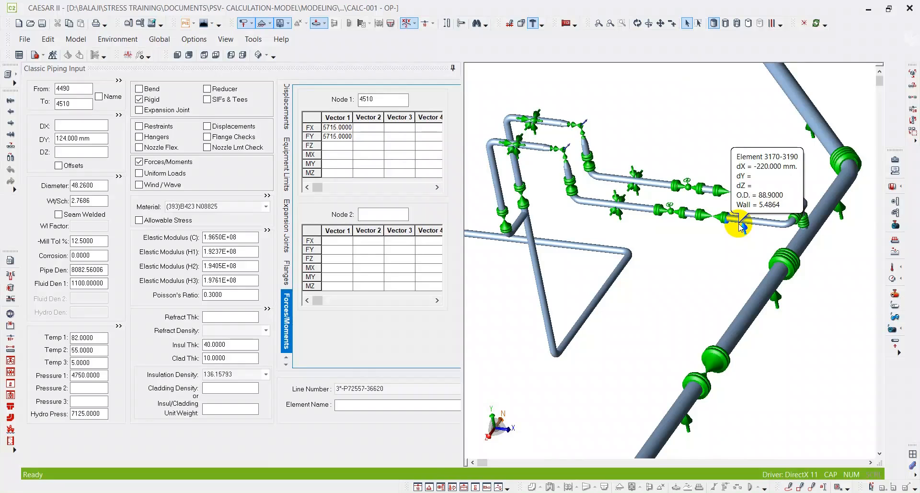
click(638, 24)
drag(727, 284, 700, 288)
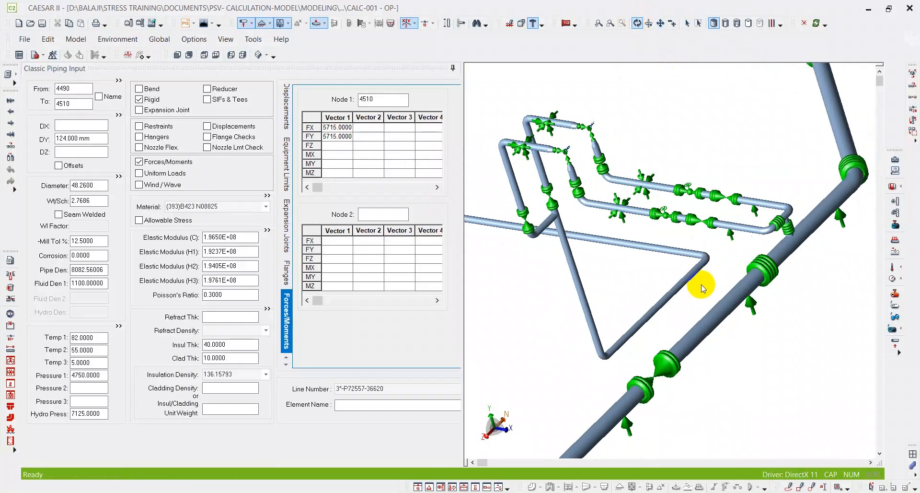
middle_drag(706, 286, 708, 291)
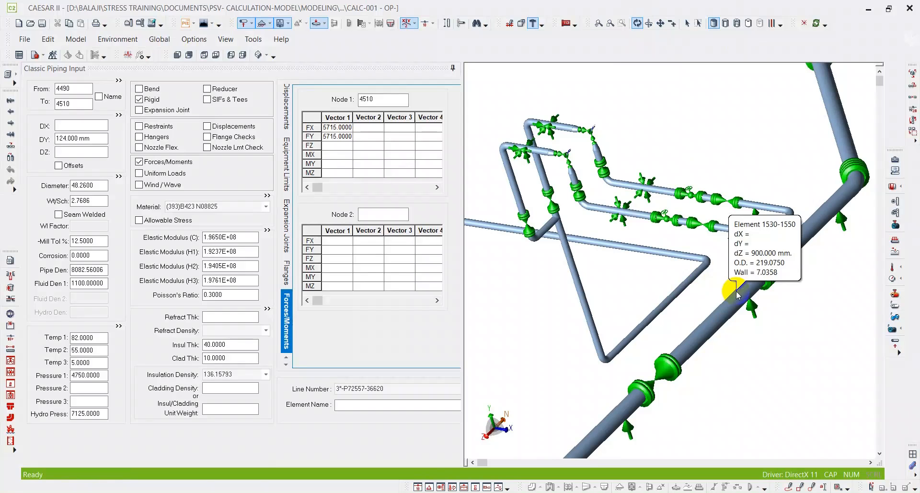
scroll(656, 244, up, 3)
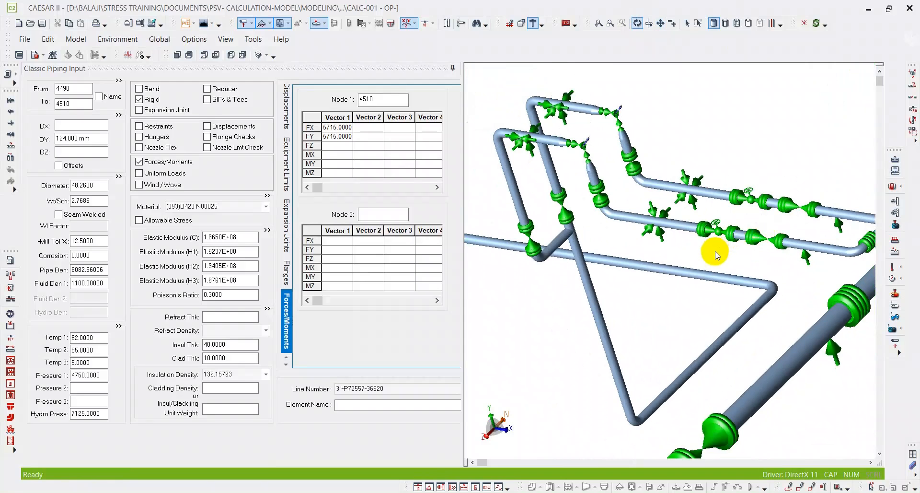
mouse_move(595, 164)
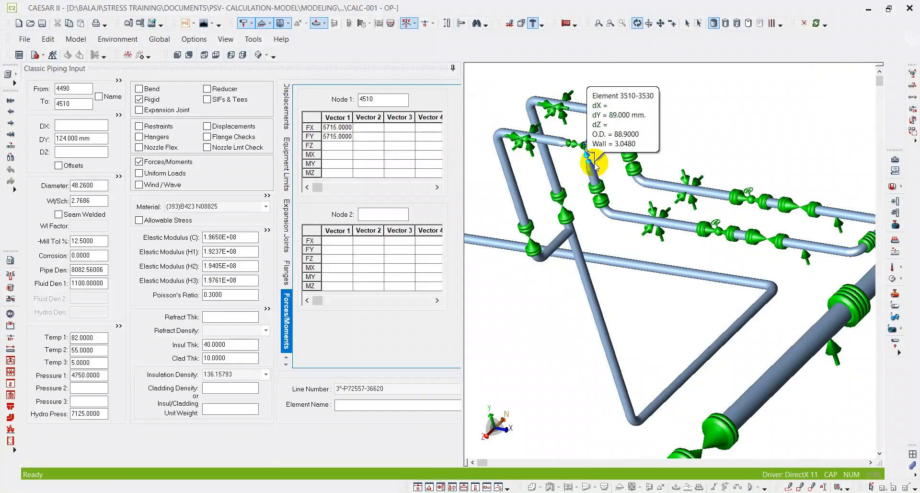
middle_drag(634, 208, 605, 190)
mouse_move(698, 218)
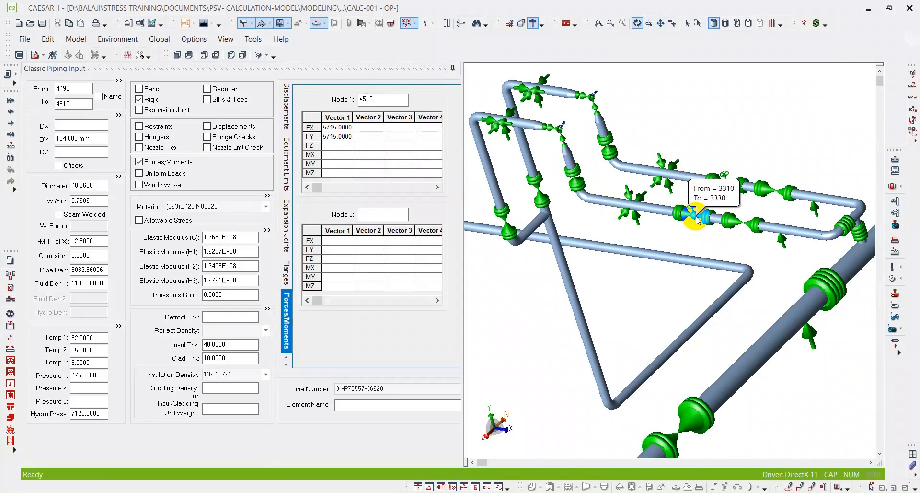
mouse_move(635, 216)
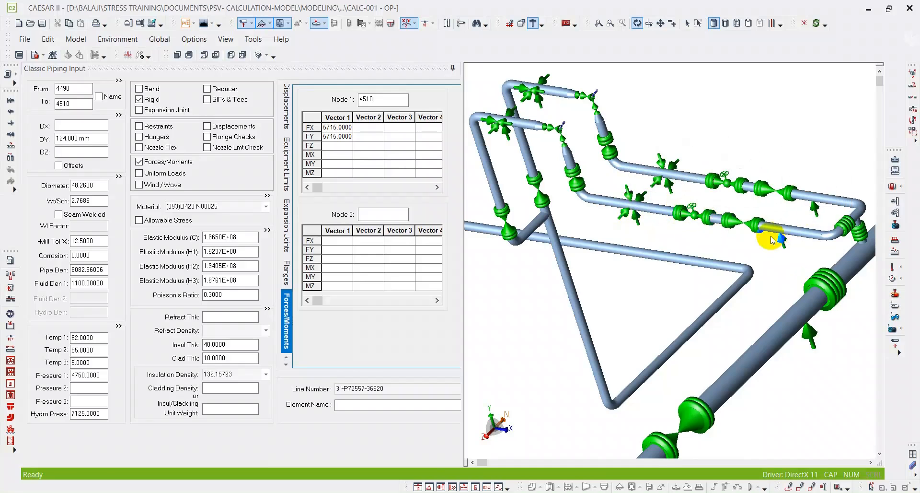
Colour the piping model by Temp 1, examine both relief branches and the header, and remove the temperature display.
click(891, 268)
click(885, 286)
mouse_move(683, 271)
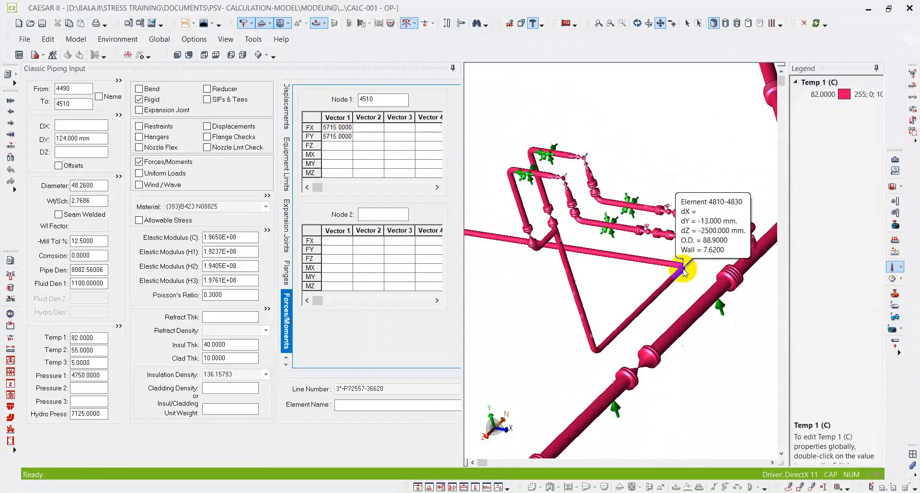
scroll(683, 269, down, 2)
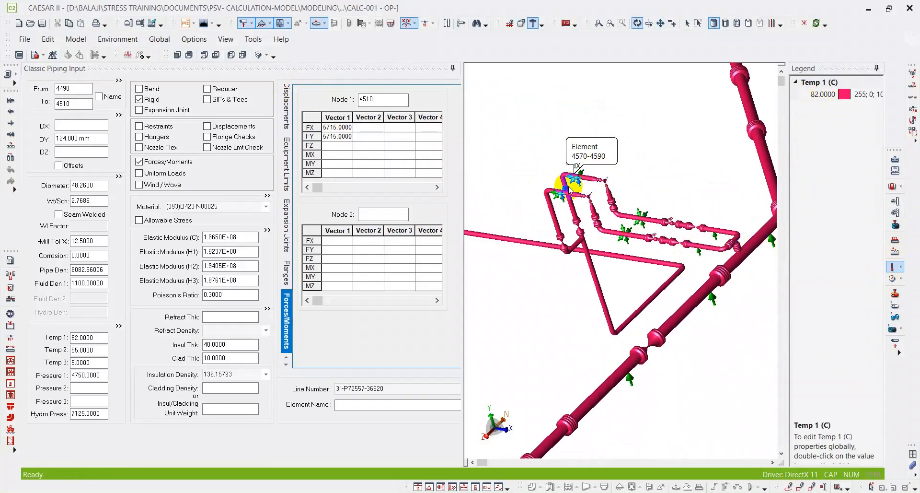
click(895, 265)
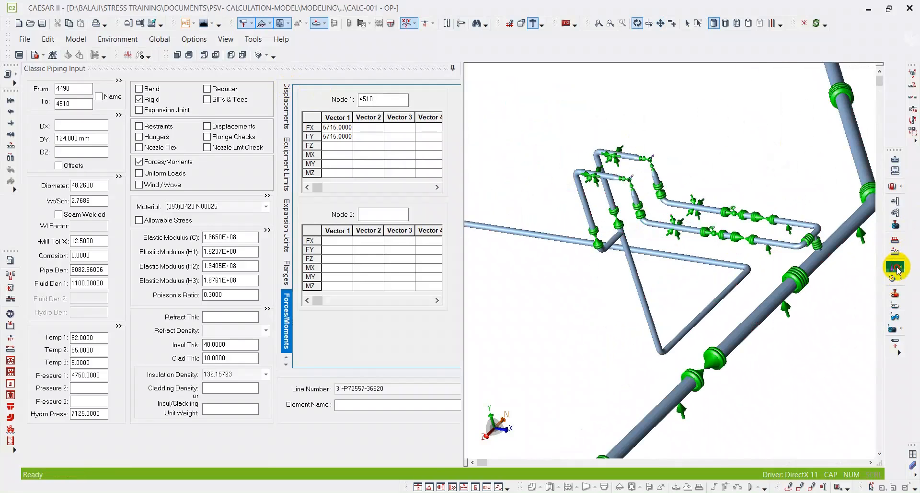
Colour the piping model by Temp 2, examine the relief branches, and remove the temperature display.
click(898, 270)
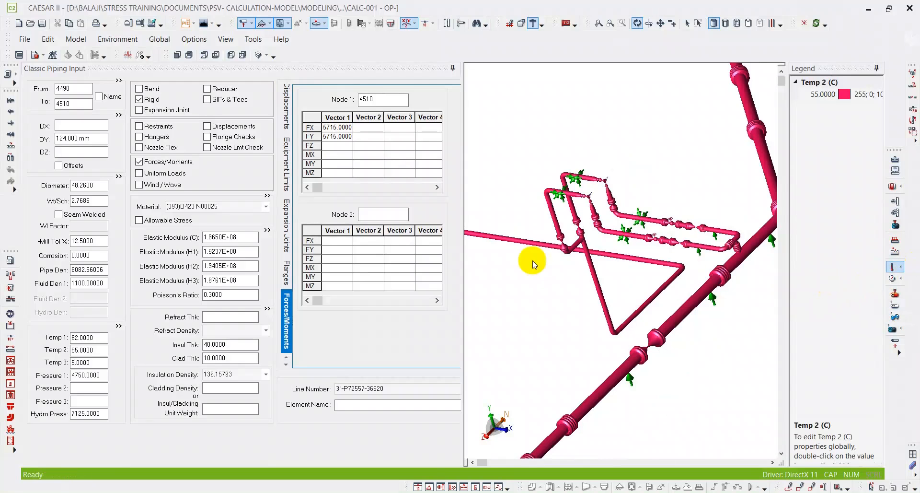
middle_drag(643, 259, 625, 243)
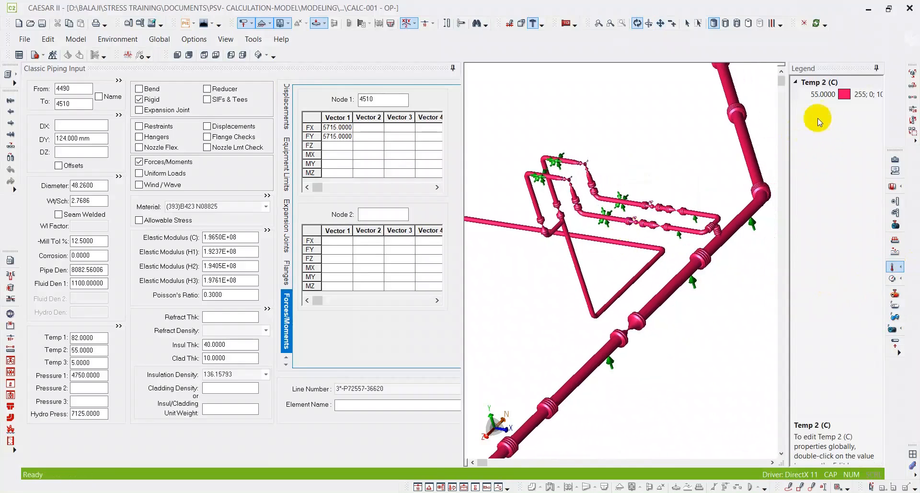
mouse_move(583, 215)
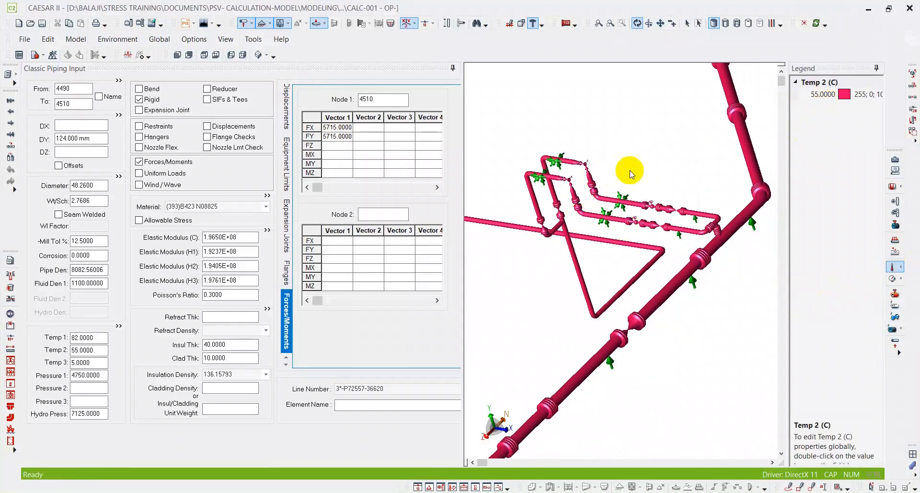
click(894, 267)
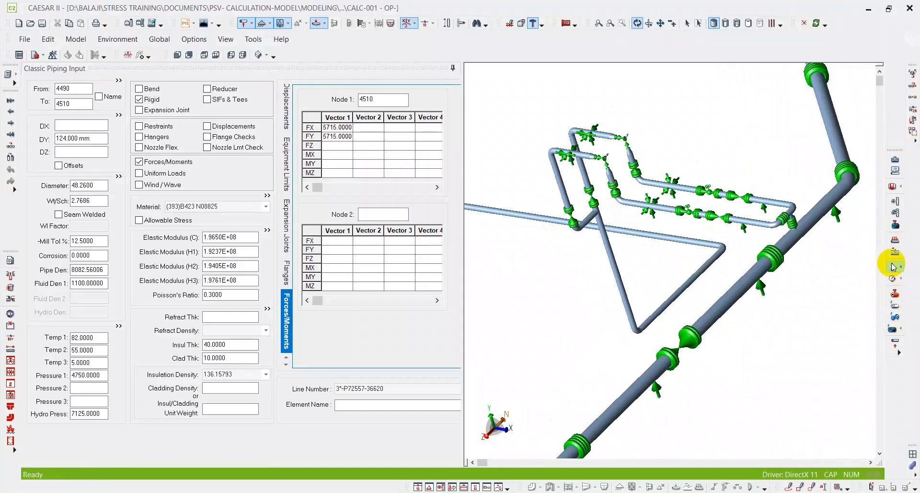
Colour the piping model by Temp 3, examine the relief valve ends of both branches, and remove the temperature display.
click(901, 267)
click(887, 298)
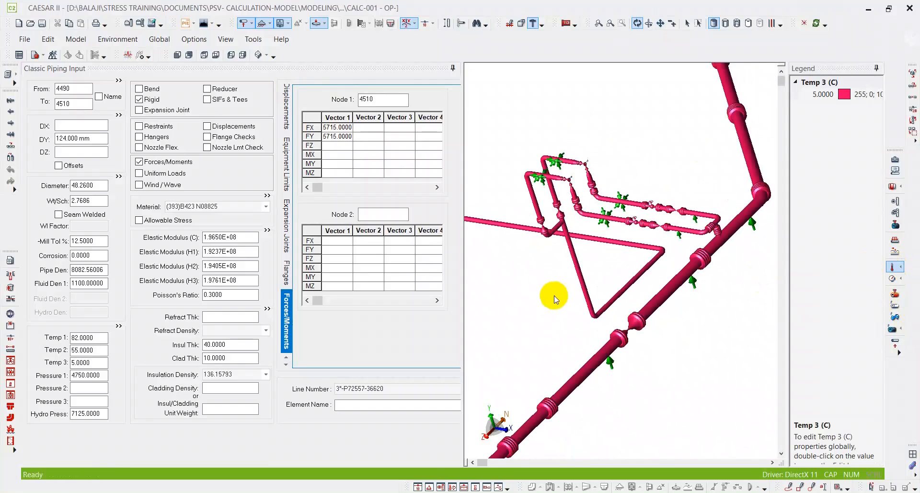
scroll(551, 182, up, 2)
mouse_move(551, 181)
scroll(551, 181, up, 2)
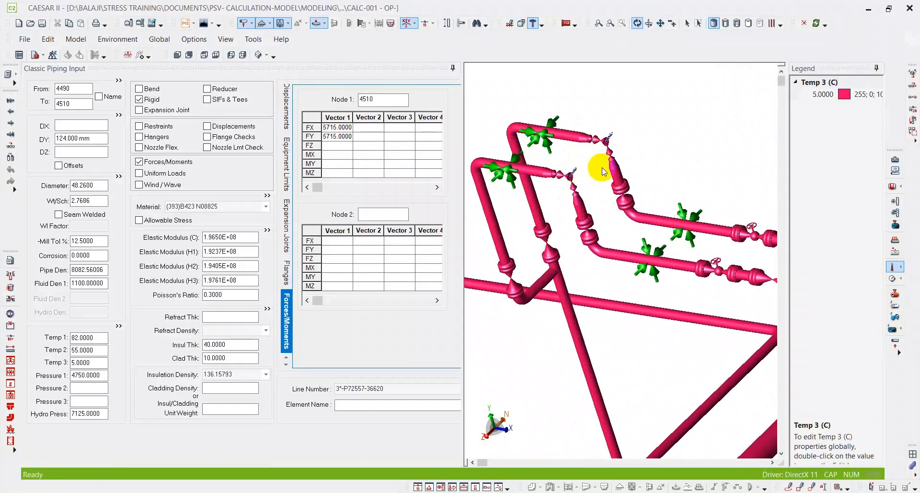
click(893, 267)
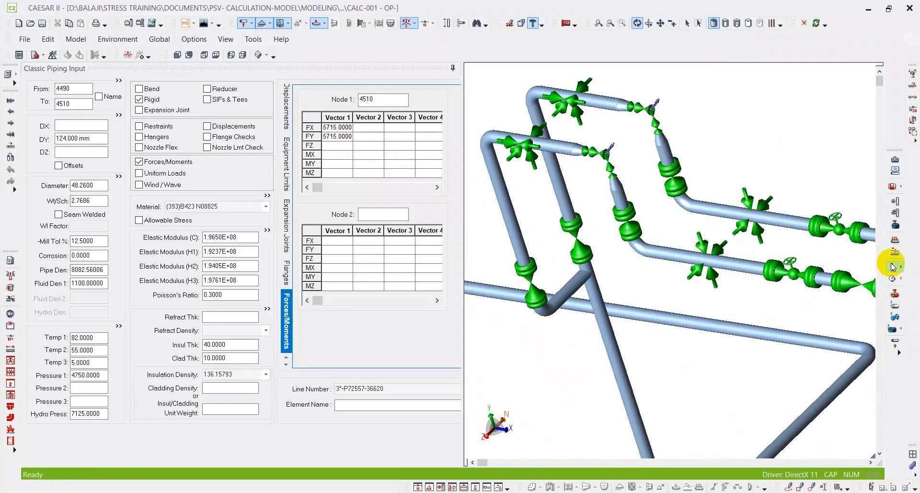
Examine the relief branches and their discharge piping, and select valve element 3310-3330 on the nearer branch.
scroll(644, 298, down, 2)
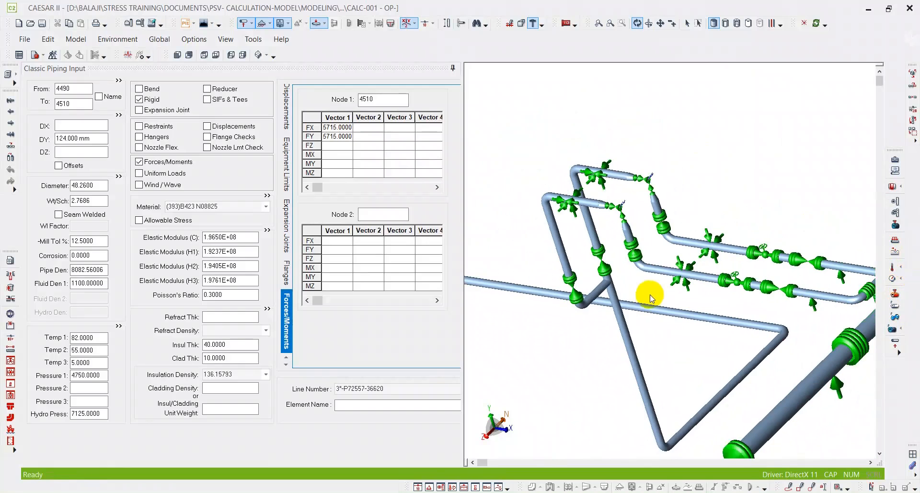
middle_drag(651, 298, 616, 242)
mouse_move(729, 273)
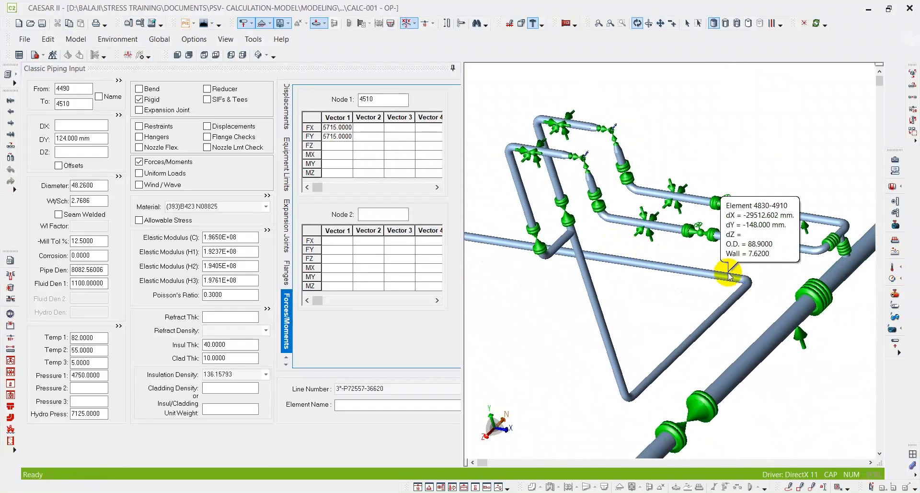
mouse_move(715, 232)
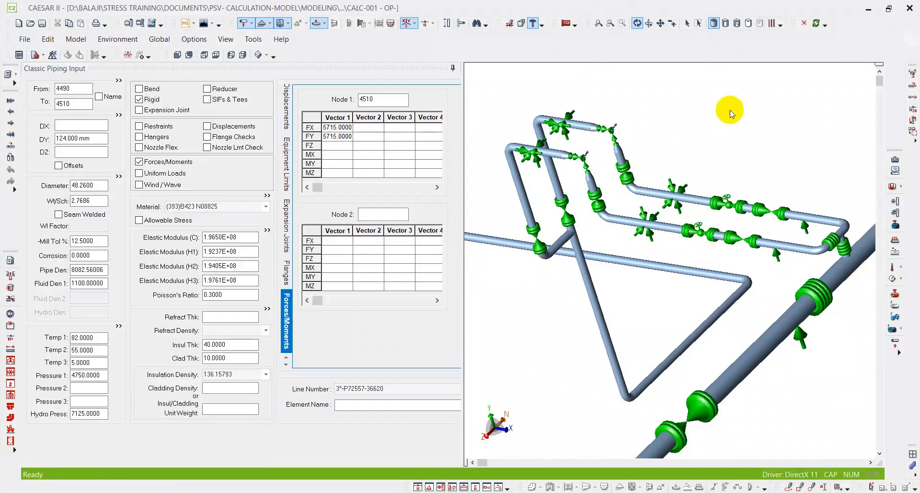
mouse_move(678, 240)
scroll(678, 239, up, 2)
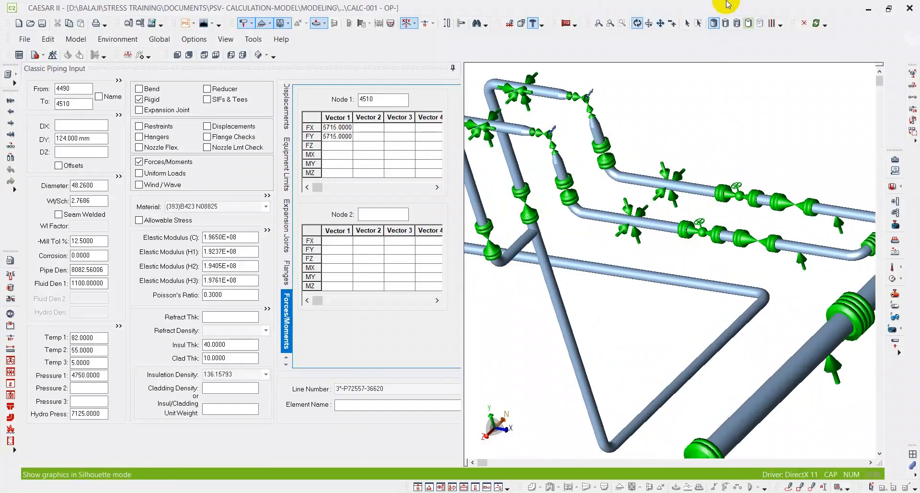
click(688, 24)
click(694, 234)
middle_drag(692, 254, 631, 211)
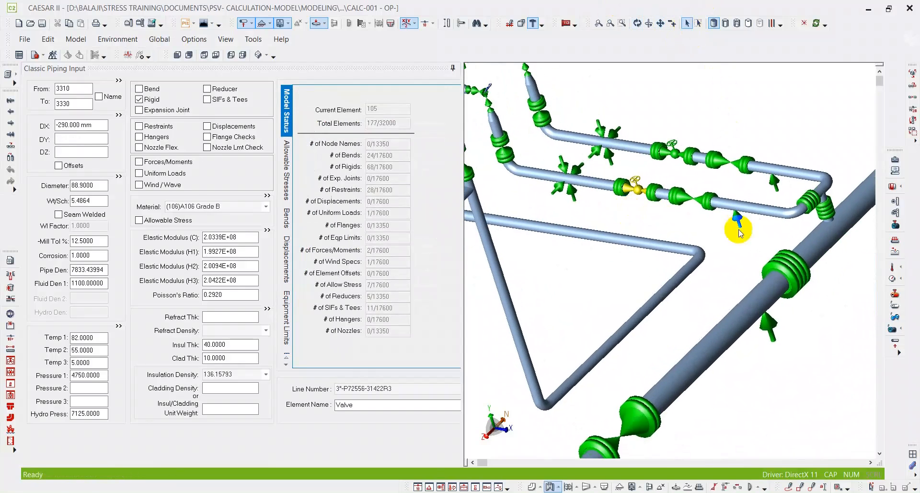
Open the operating conditions of element 3310-3330 and examine temperature cases 1 to 9 with their thermal expansion values.
click(120, 327)
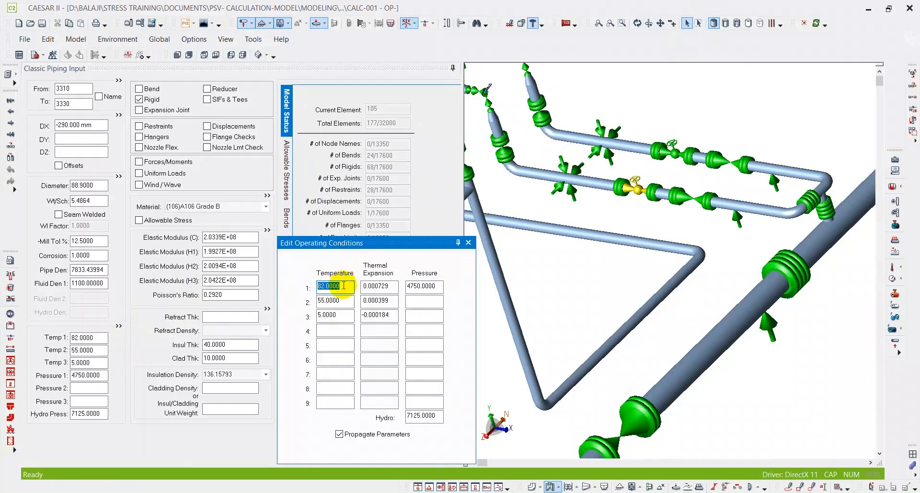
click(335, 344)
click(339, 360)
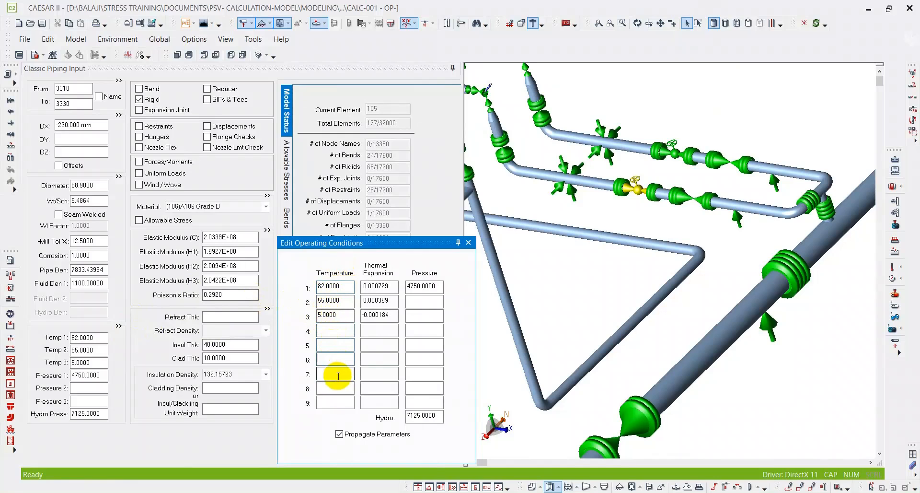
click(339, 376)
click(339, 390)
click(339, 400)
click(333, 344)
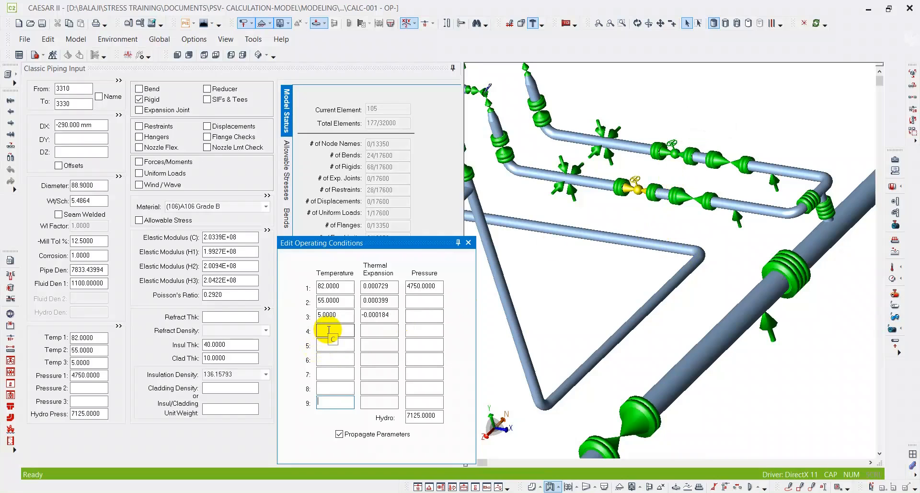
click(334, 344)
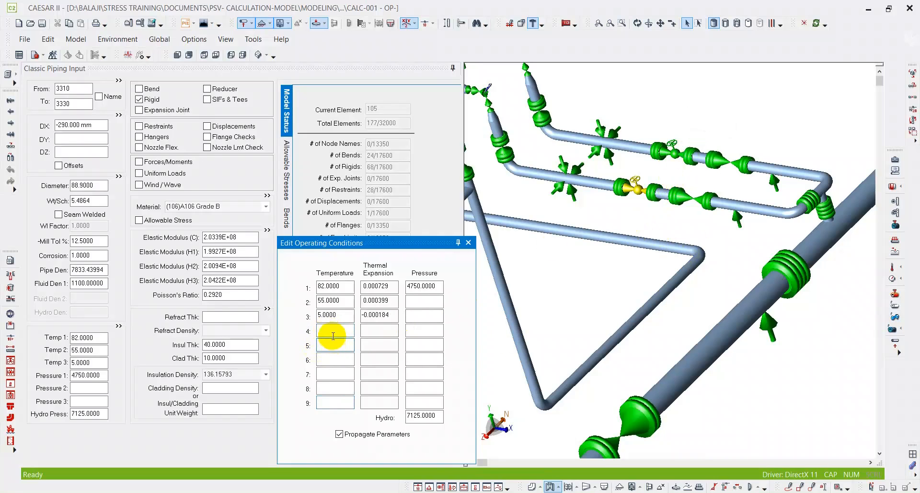
scroll(735, 205, up, 5)
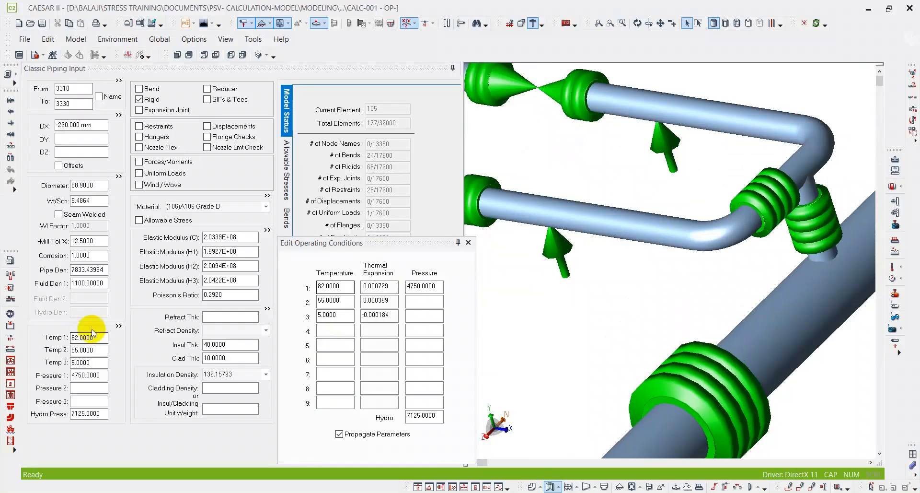
click(385, 301)
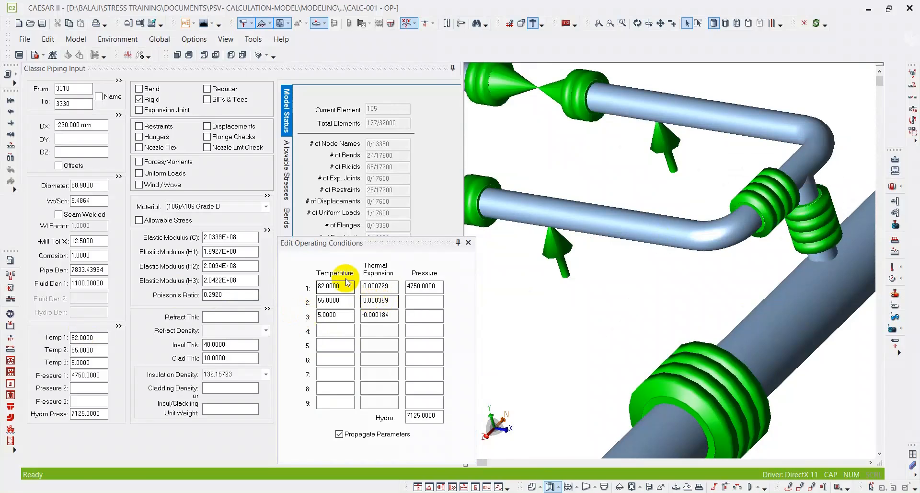
Open the list of all elements, close the operating conditions editor, and reduce the list's height to show more of the model.
click(16, 74)
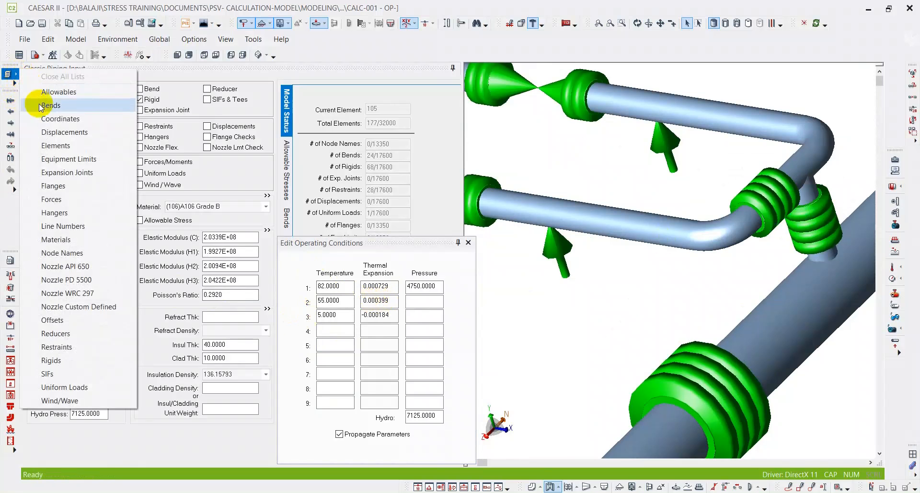
click(55, 147)
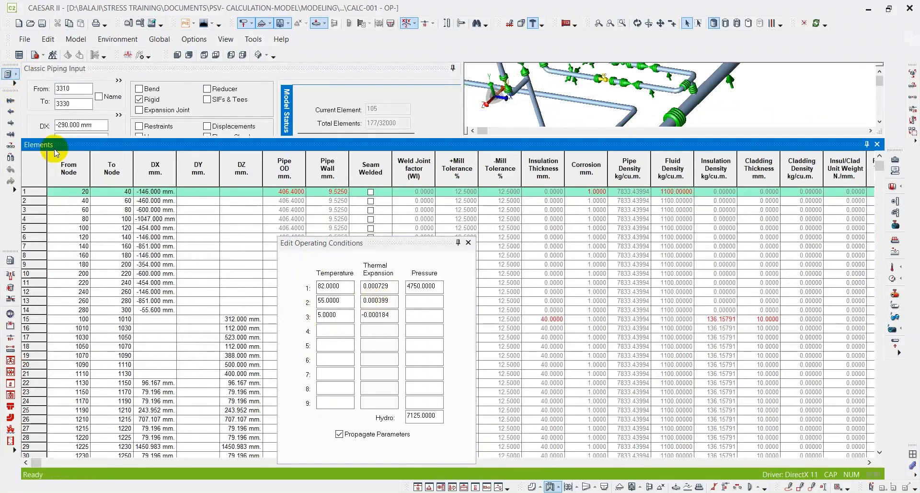
click(468, 242)
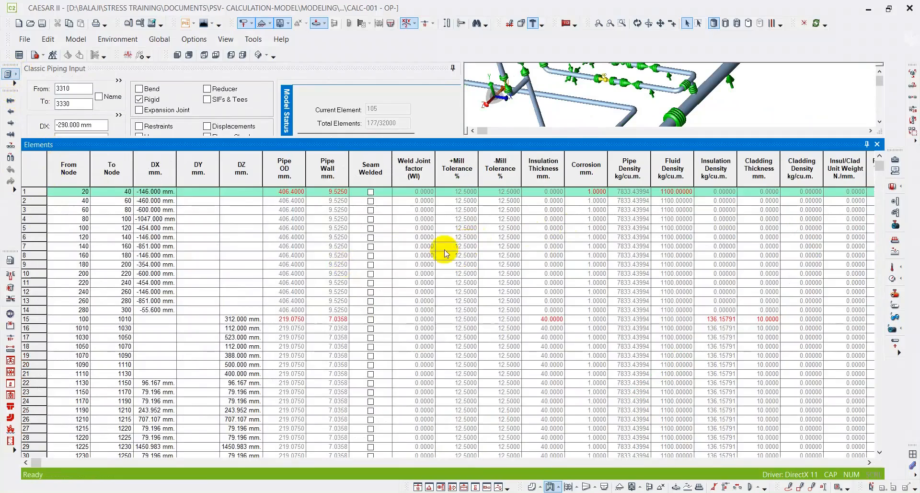
click(869, 462)
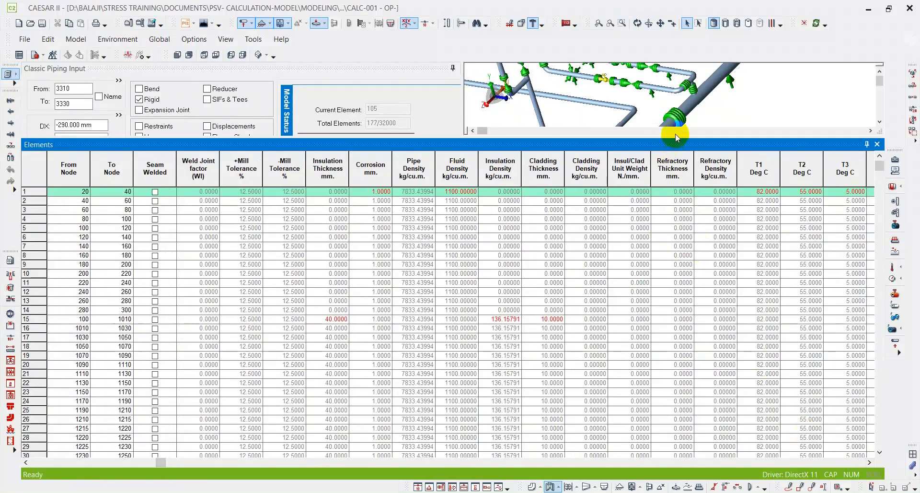
drag(677, 137, 678, 301)
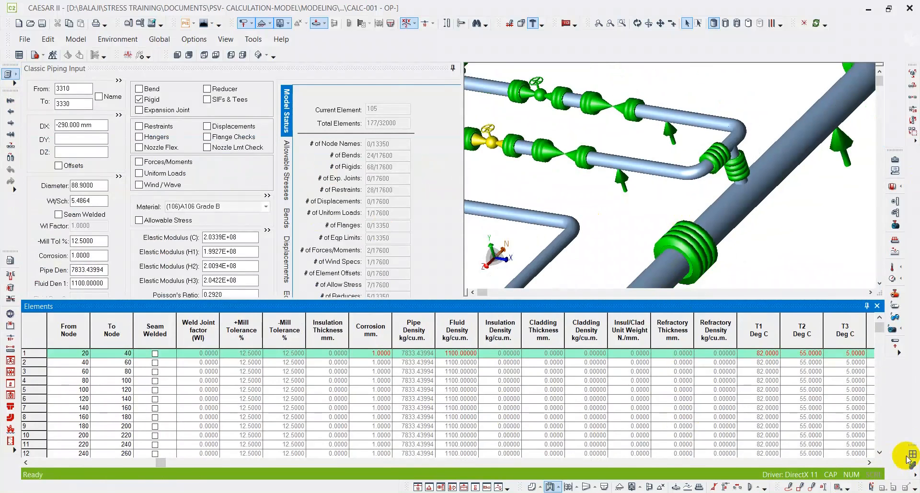
Examine temperature columns T1 to T8 in the Elements list, highlight the T2 column, and close the list.
click(871, 461)
click(872, 461)
click(871, 461)
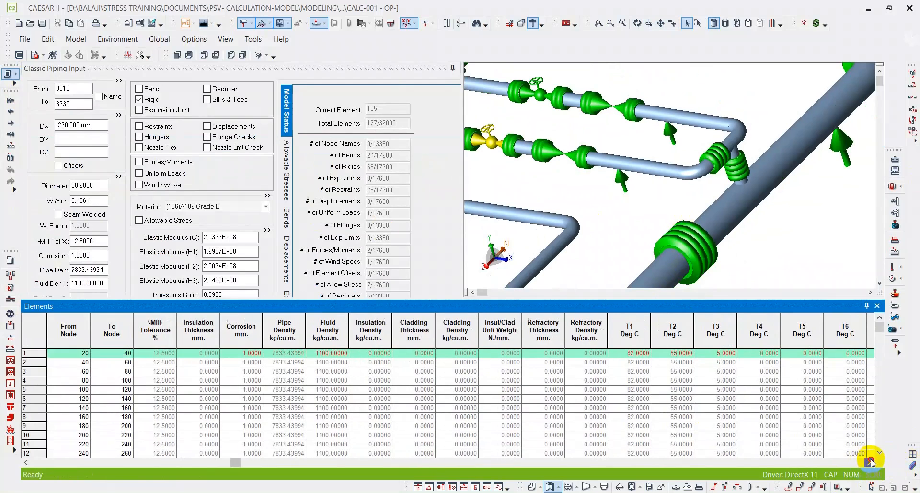
click(675, 326)
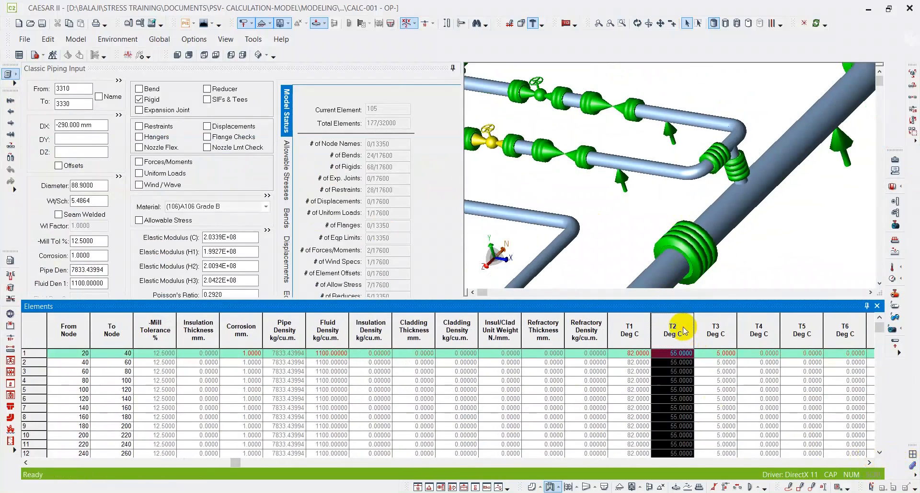
click(869, 462)
click(869, 462)
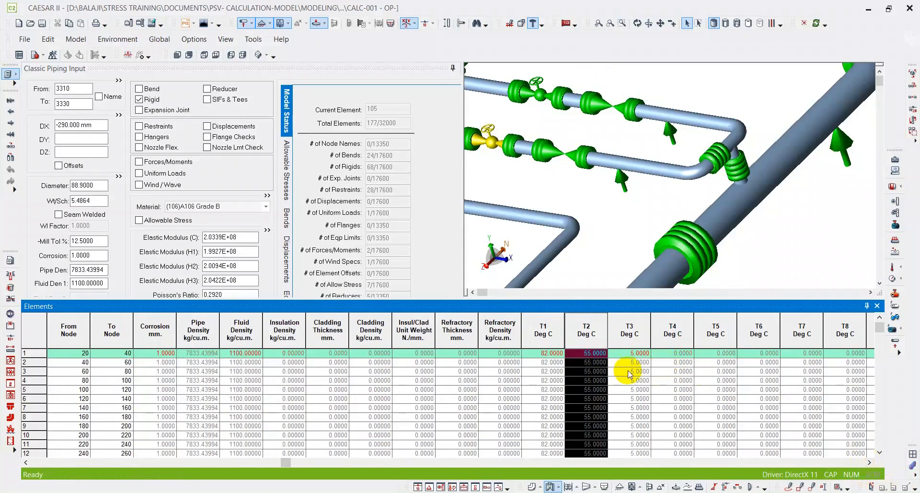
click(877, 306)
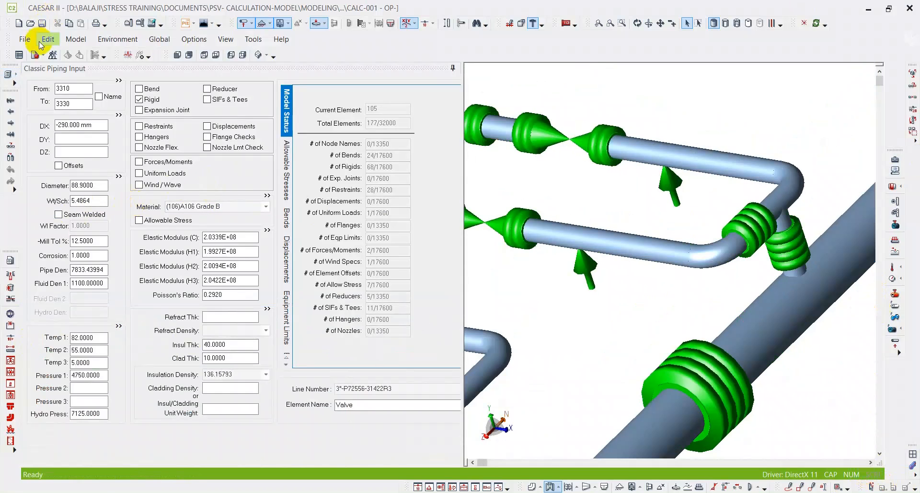
Reopen the Elements list and set temperature T4 of element 20-40 to 55 °C.
click(15, 75)
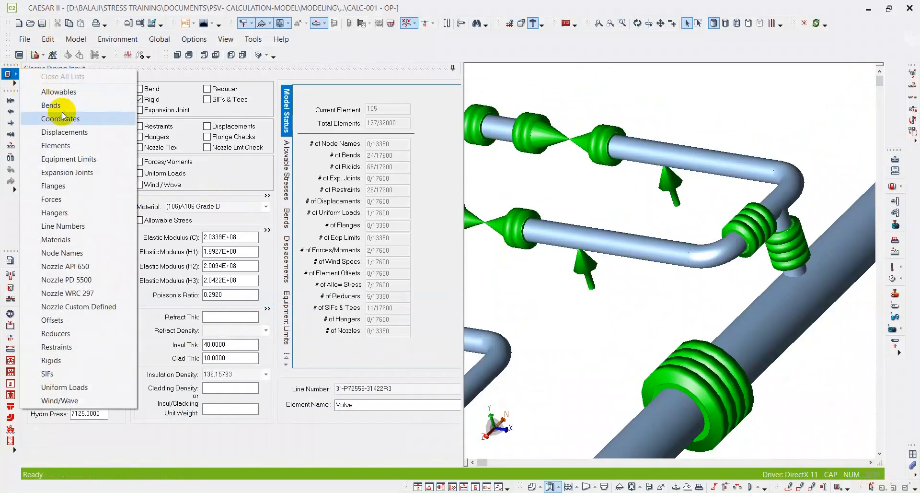
click(56, 145)
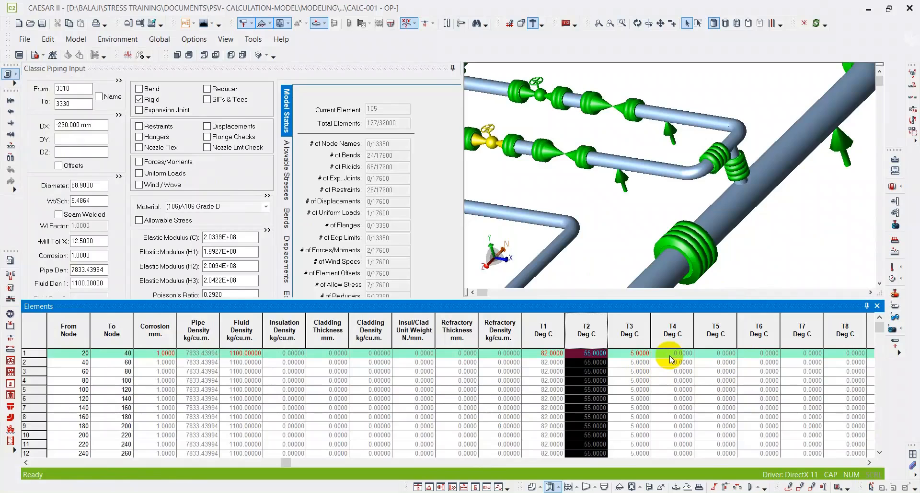
click(590, 359)
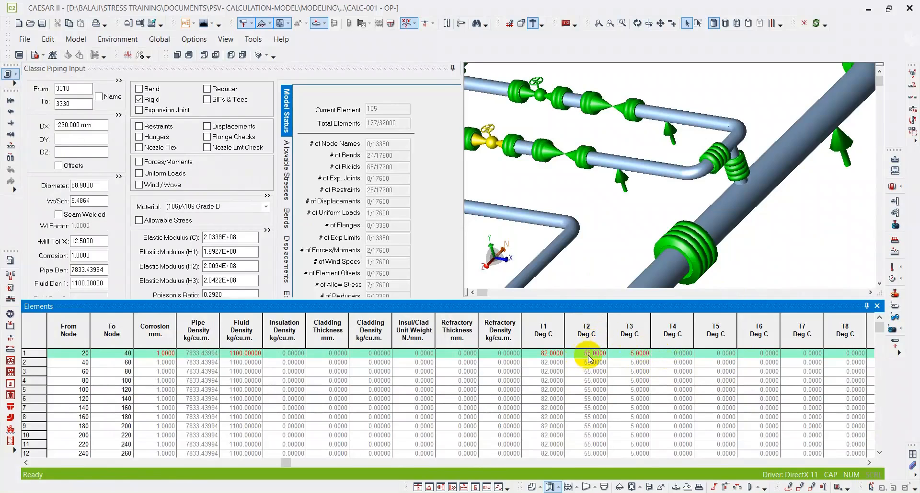
click(671, 355)
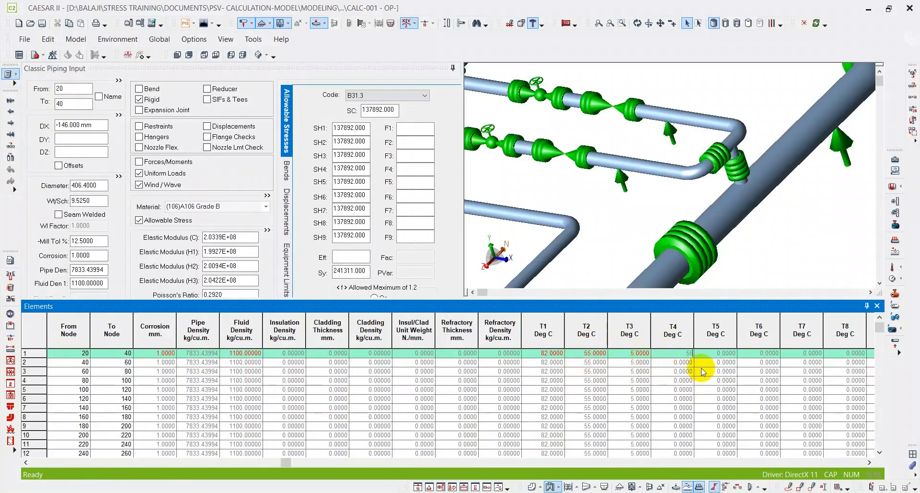
text(55)
key(Tab)
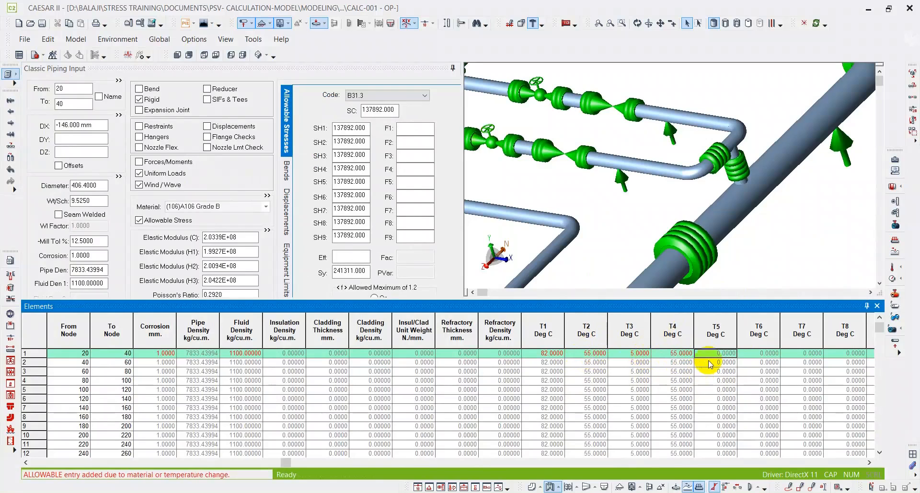
Set temperature T5 of element 20-40 to 55 °C and check which temperature cases can be displayed on the model.
text(55)
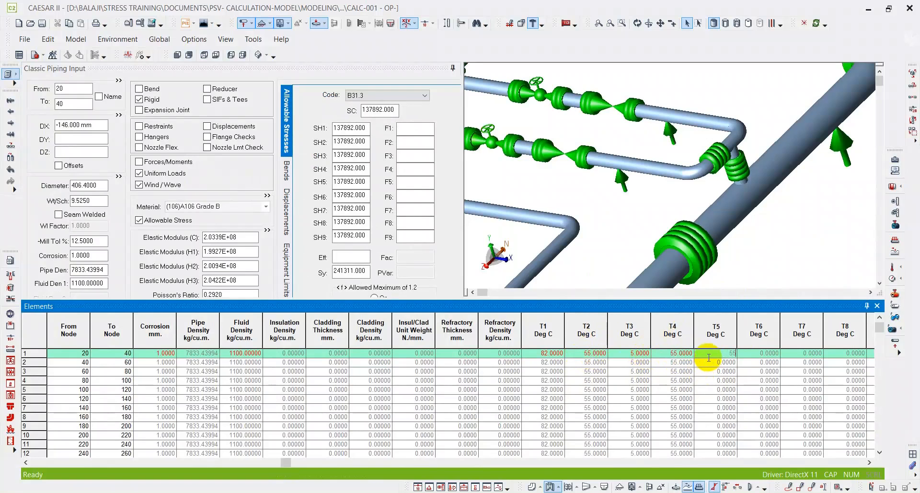
key(Tab)
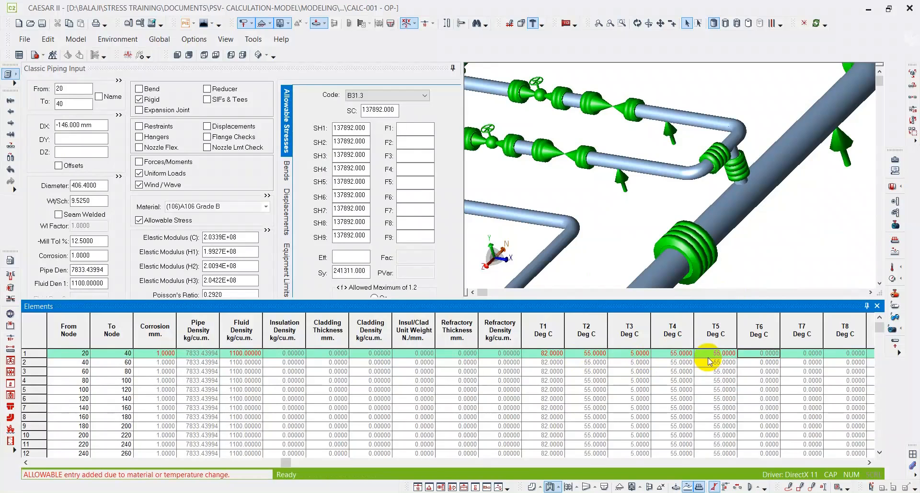
click(824, 205)
scroll(796, 199, down, 3)
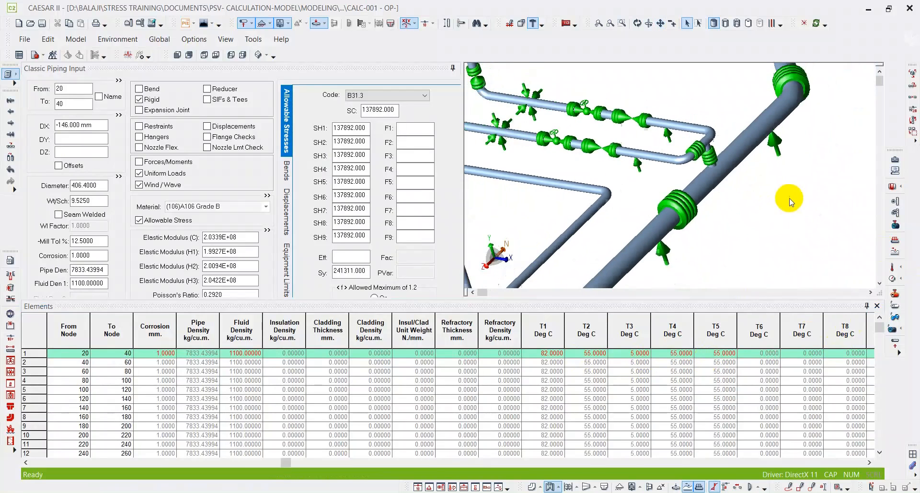
scroll(790, 202, down, 2)
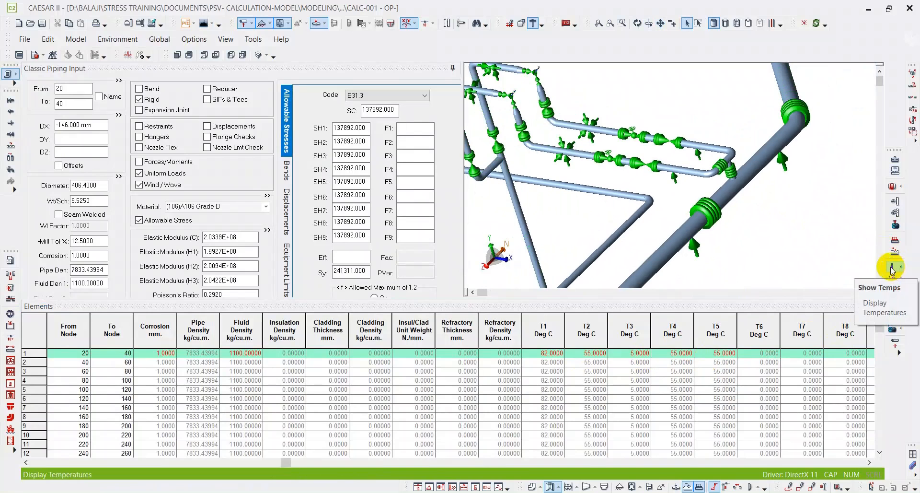
click(892, 270)
click(893, 270)
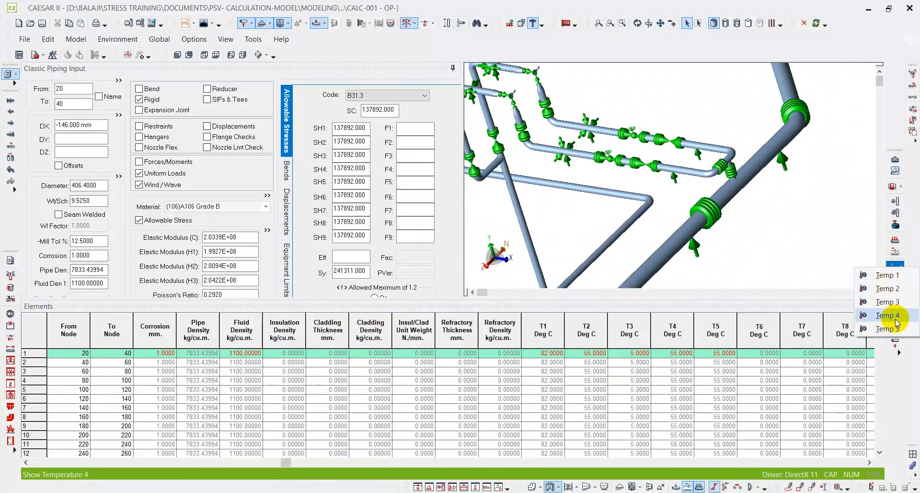
Clear temperatures T4 and T5 of element 20-40 and recheck which temperature cases can be displayed on the model.
click(661, 355)
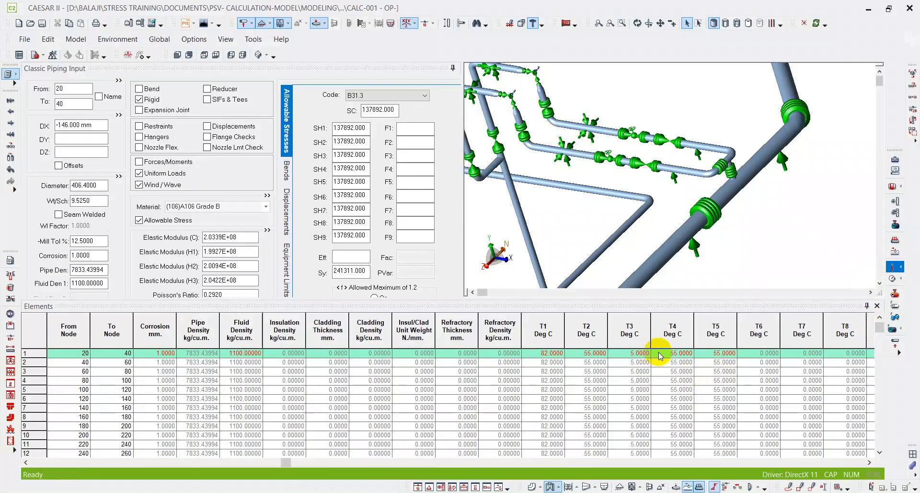
key(Delete)
click(720, 355)
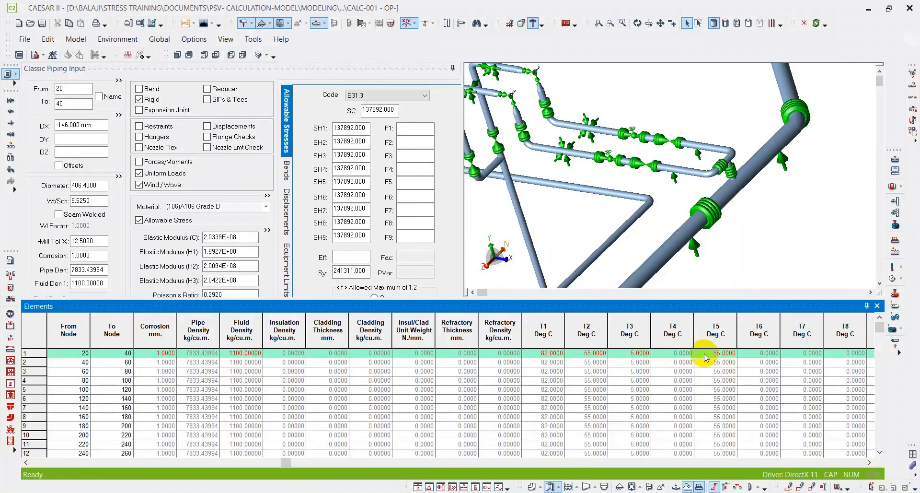
key(Delete)
click(714, 370)
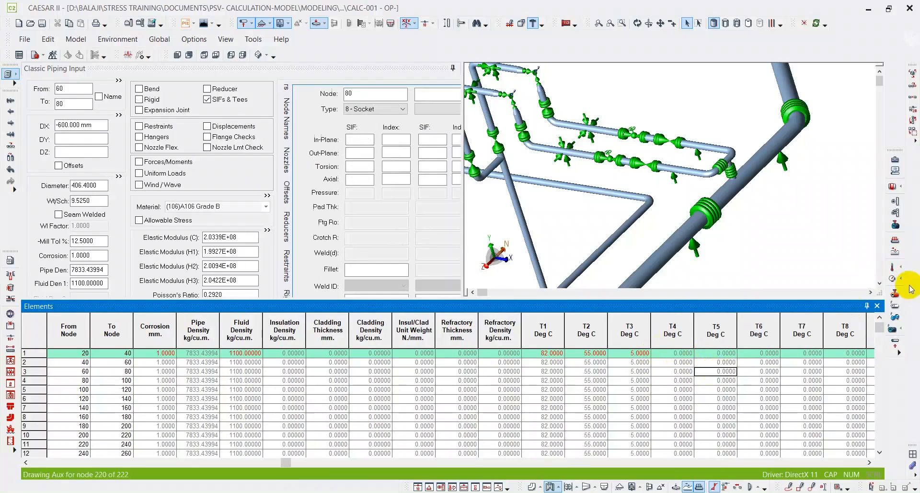
click(892, 272)
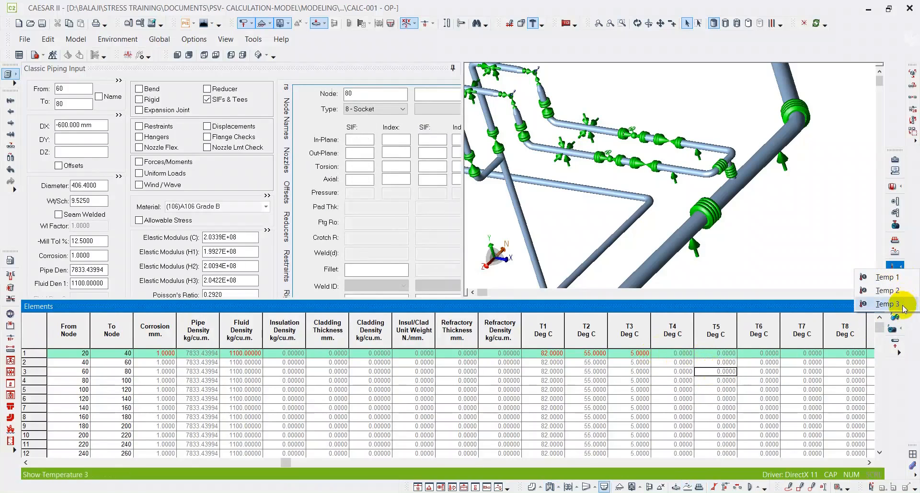
Set temperatures T4 and T5 of element 20-40 to 55 °C.
click(664, 362)
click(662, 355)
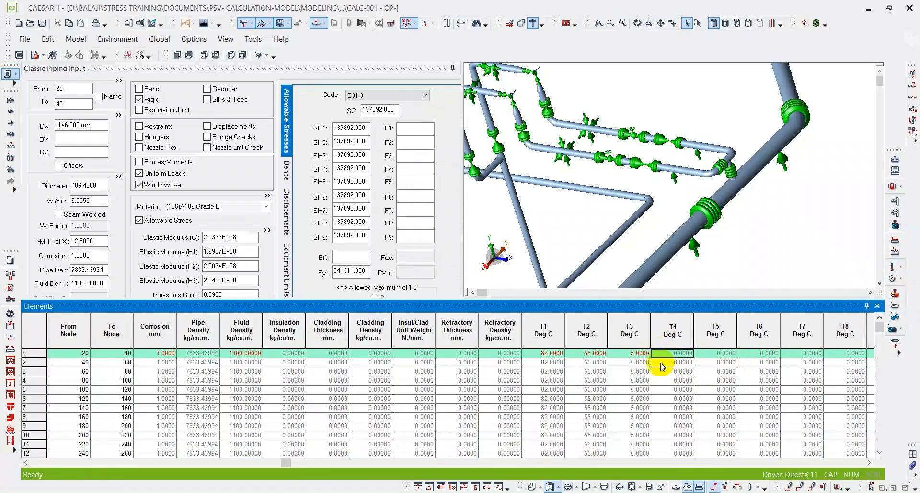
key(Tab)
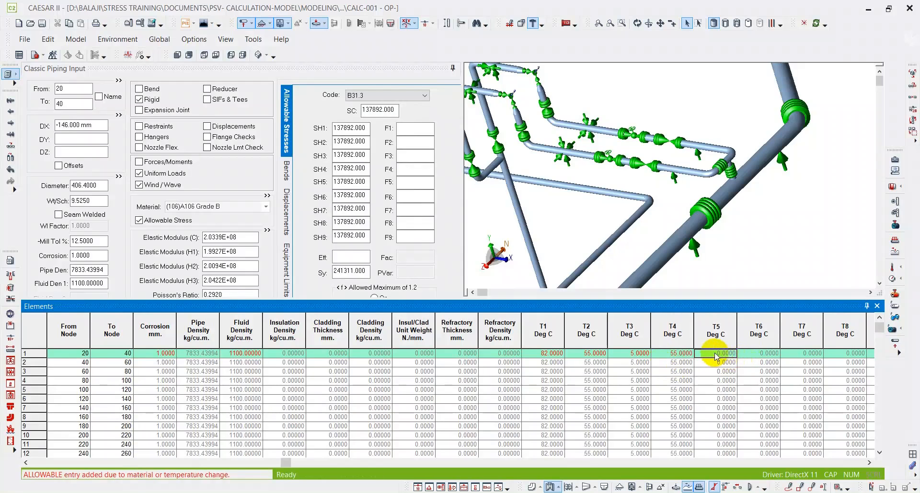
text(55)
click(706, 378)
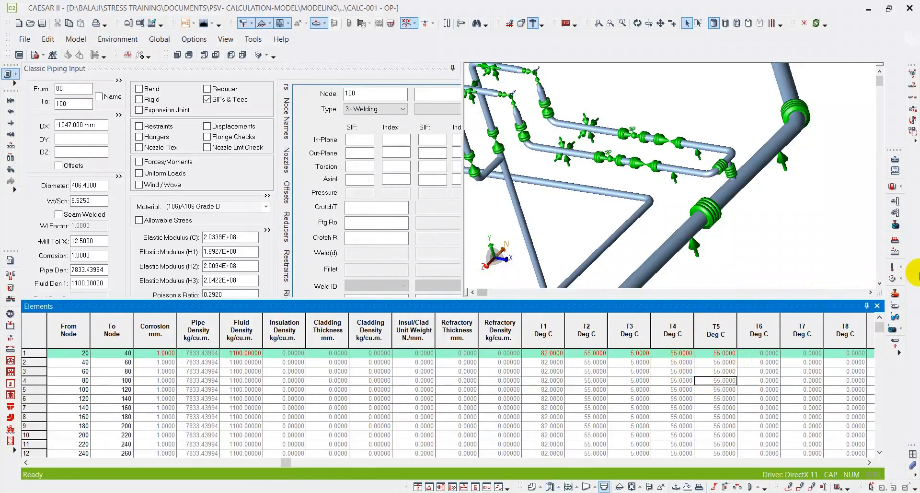
Display the Temp 4 values on the model and examine the relief valve lines.
click(892, 267)
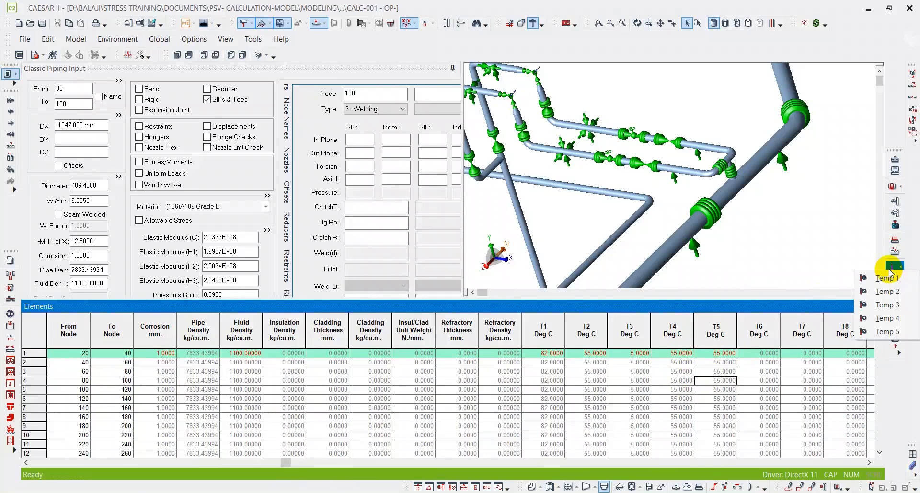
click(886, 318)
scroll(650, 217, down, 5)
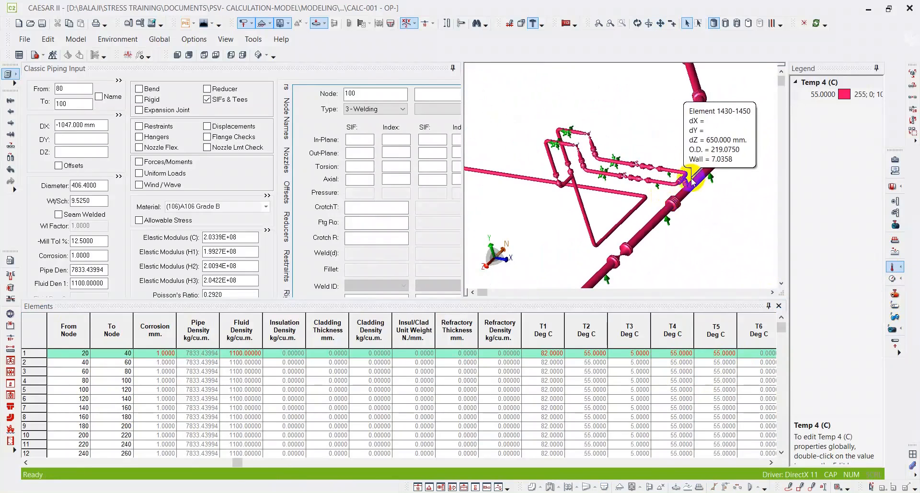
scroll(696, 187, up, 3)
scroll(695, 189, up, 4)
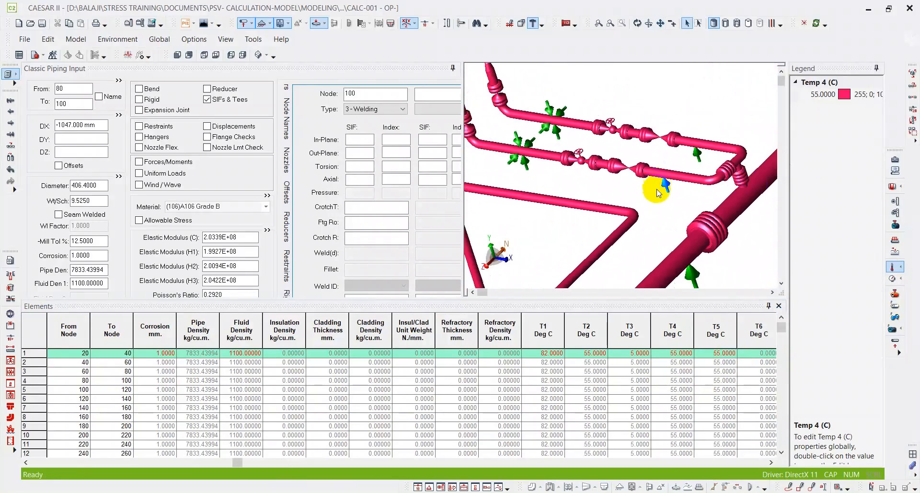
scroll(657, 189, down, 3)
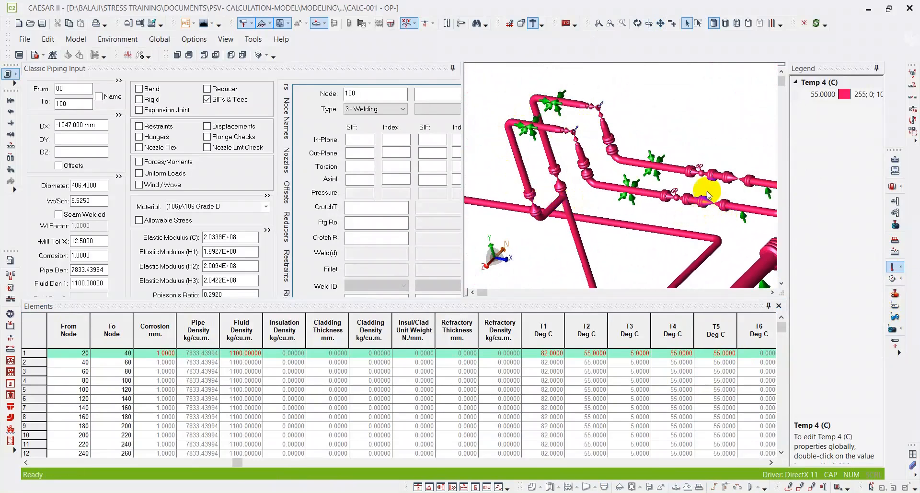
Close the Elements list, collapse the legend, and turn off the temperature display.
click(687, 24)
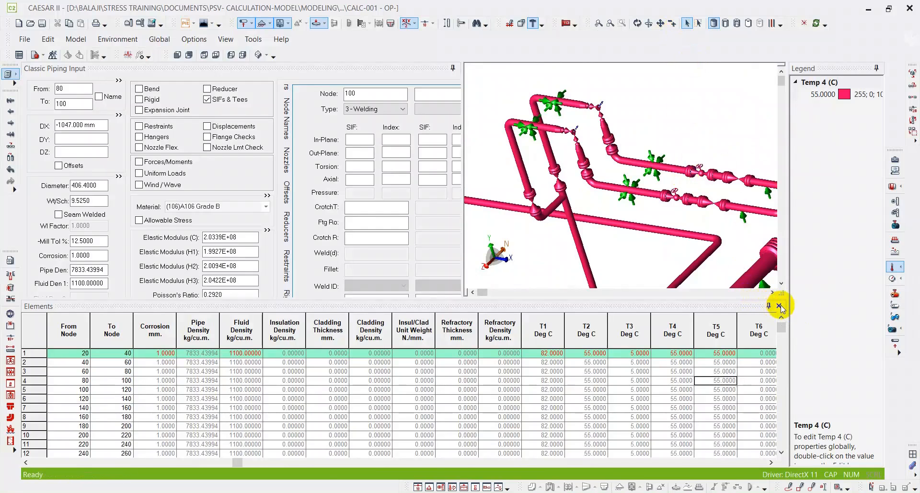
click(780, 306)
click(877, 68)
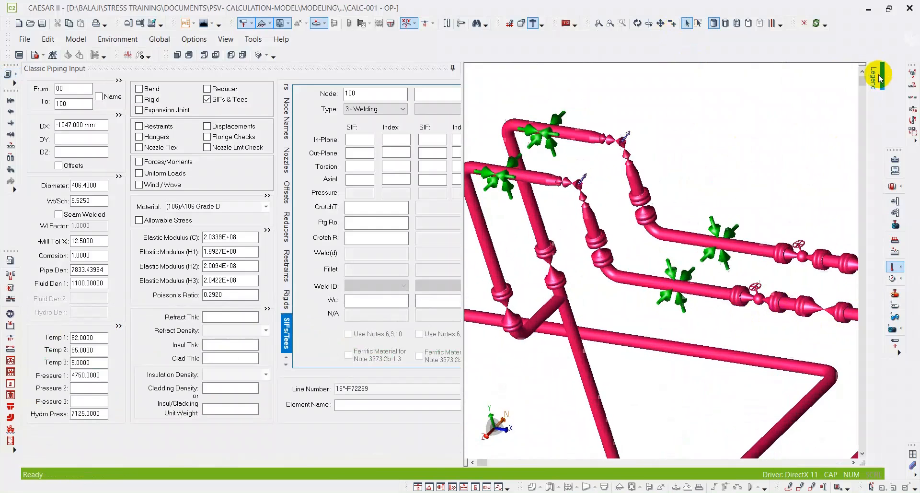
click(892, 267)
scroll(729, 222, up, 2)
scroll(729, 222, down, 3)
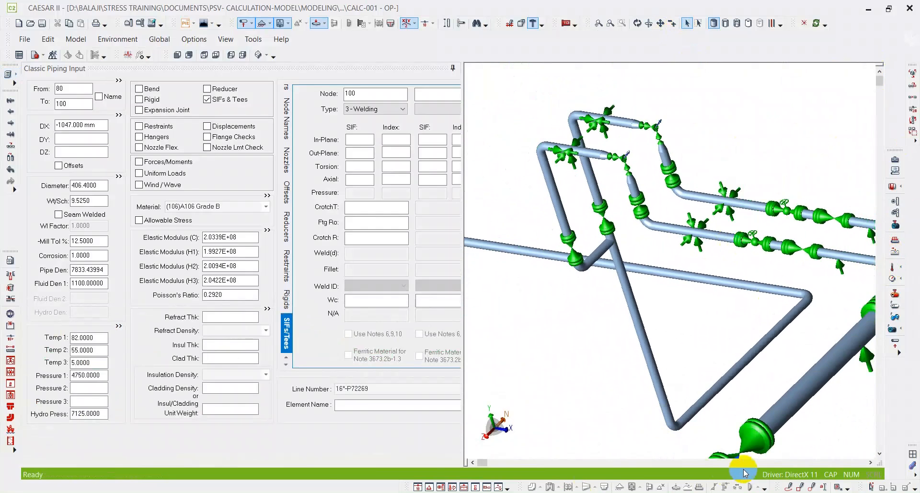
Outline the rear relief valve line, from its inline valve to the upper bend, with freehand markup and return to selection mode.
click(789, 487)
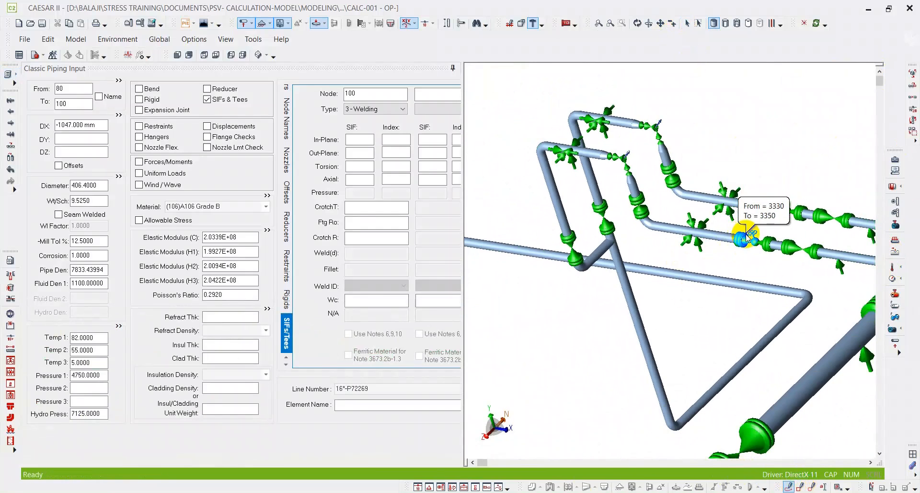
drag(748, 231, 726, 228)
mouse_move(619, 180)
mouse_down()
mouse_move(589, 136)
mouse_move(522, 183)
mouse_move(599, 277)
mouse_move(709, 247)
mouse_move(759, 256)
mouse_move(760, 239)
mouse_up()
scroll(795, 204, up, 2)
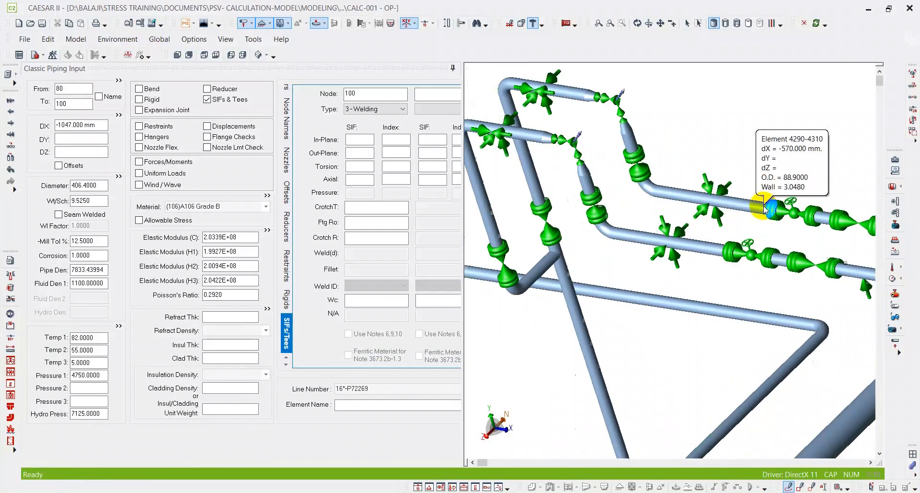
mouse_move(803, 199)
mouse_down()
mouse_move(628, 66)
mouse_move(747, 221)
mouse_move(825, 202)
mouse_move(830, 216)
mouse_up()
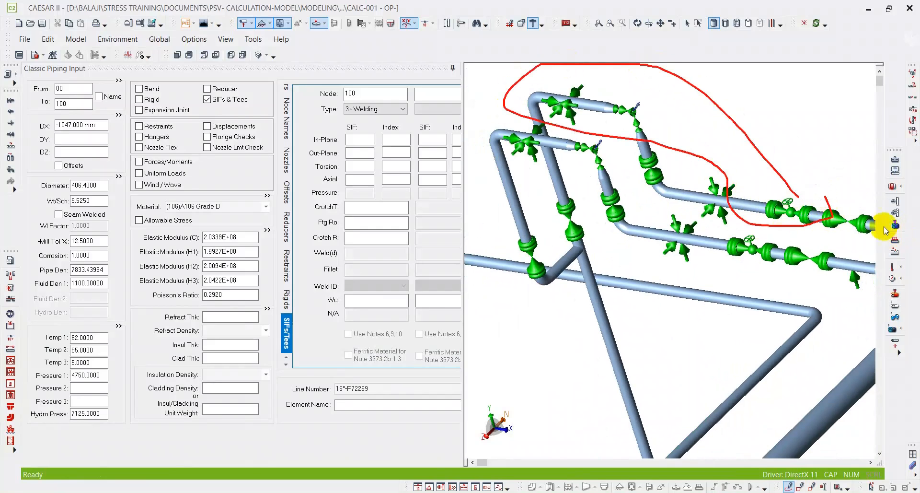
scroll(746, 259, up, 2)
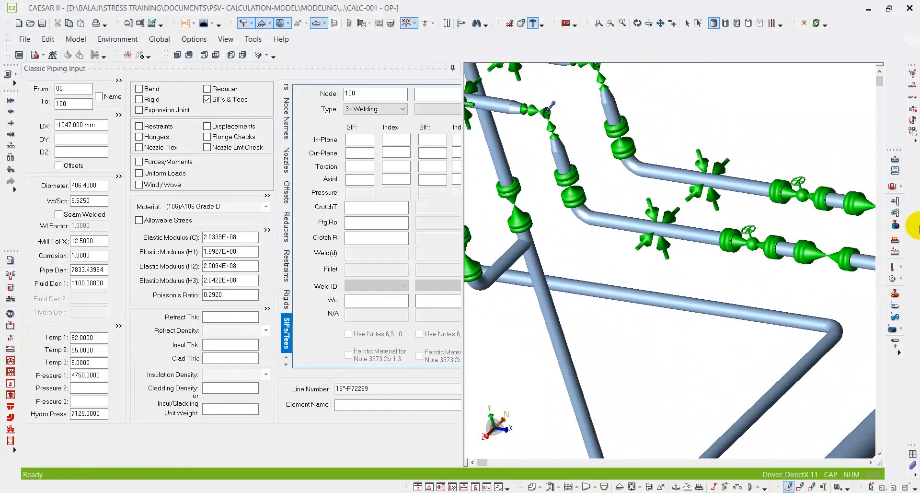
click(687, 23)
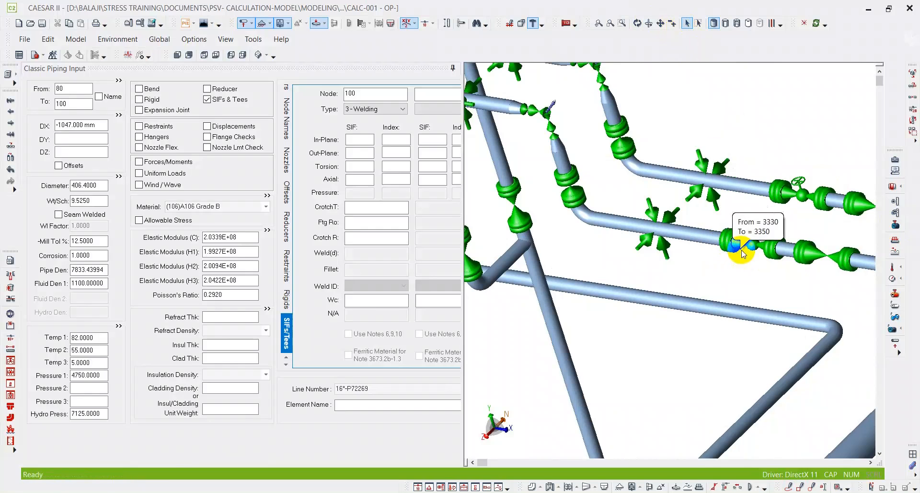
Select valve element 3310-3330 on the front relief valve line and examine temperature case 4 in its operating conditions.
click(782, 258)
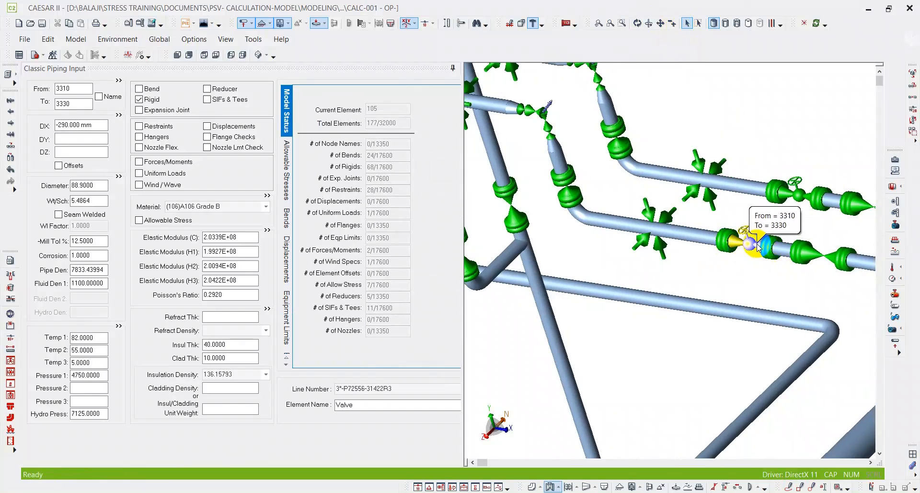
scroll(767, 250, down, 2)
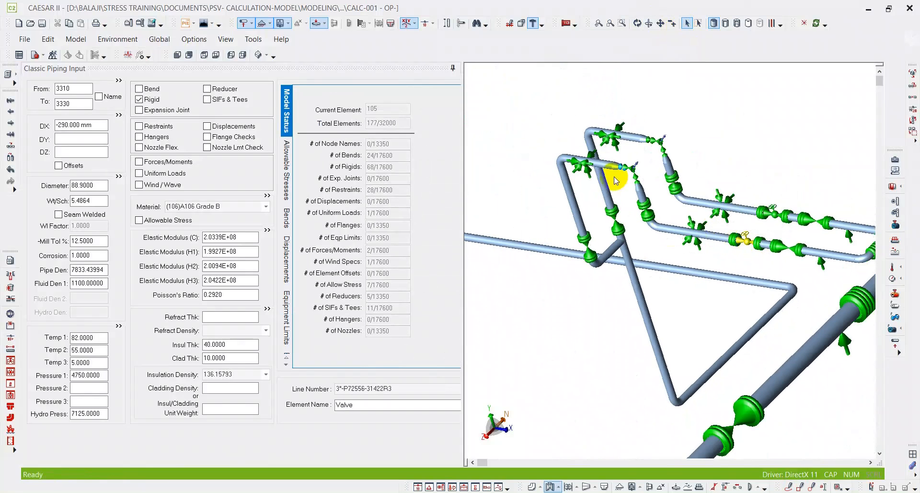
scroll(748, 248, up, 2)
scroll(748, 248, up, 1)
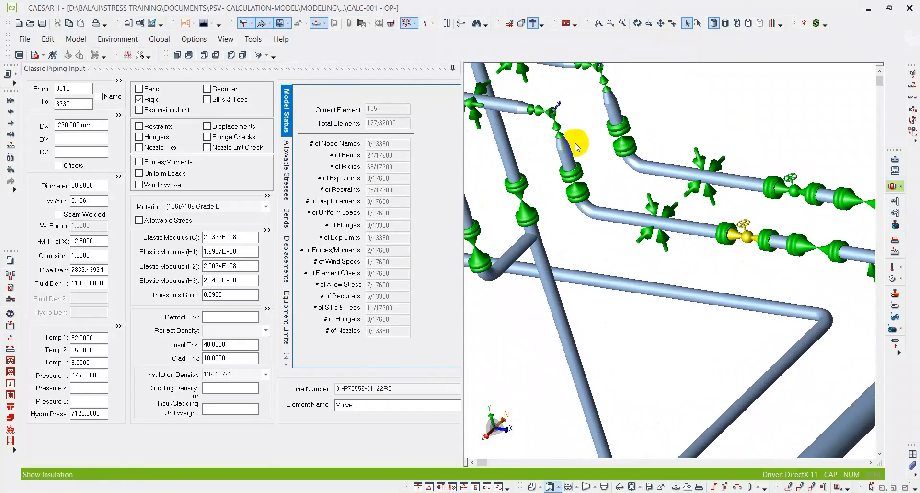
click(119, 326)
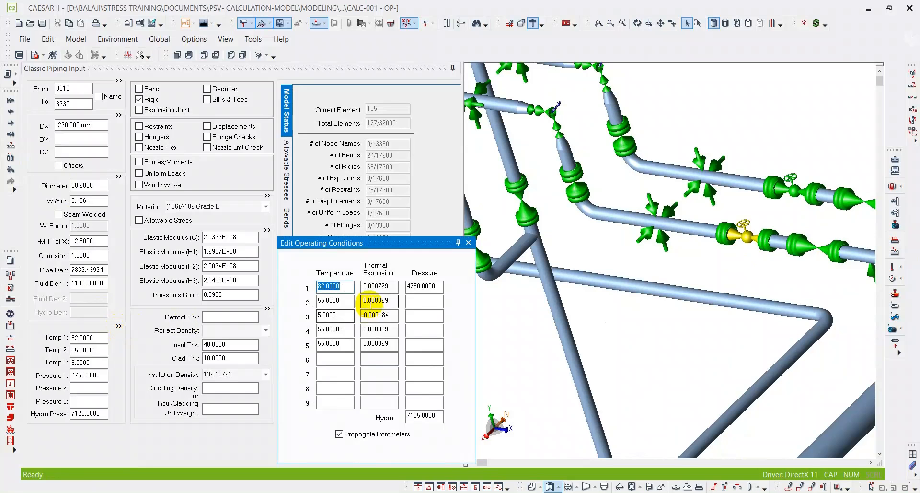
click(342, 330)
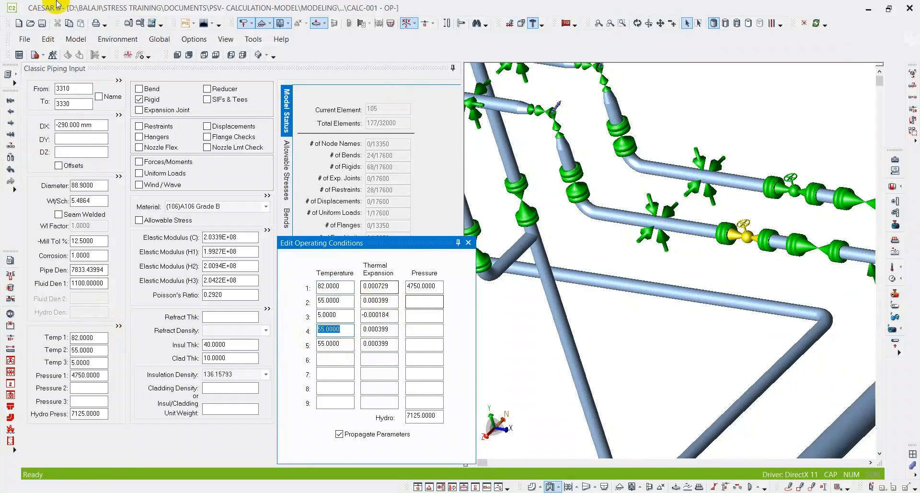
Review the Special Execution Parameters and close them.
click(112, 40)
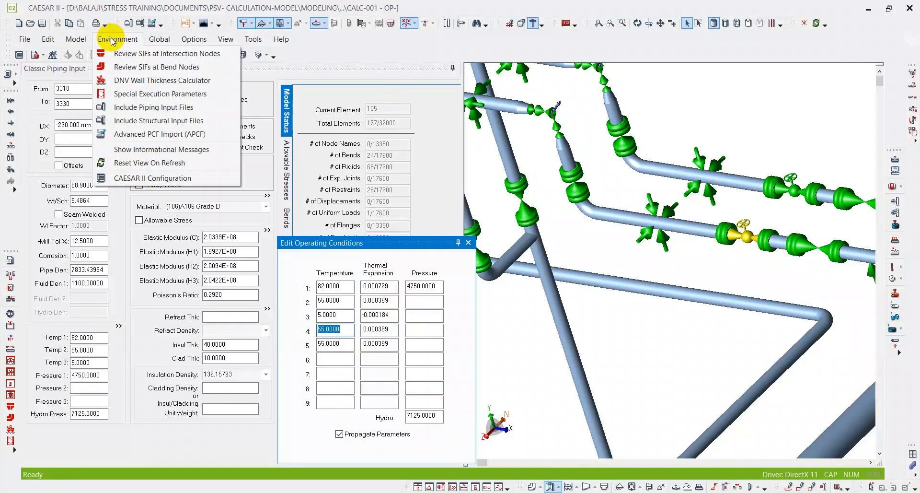
click(134, 93)
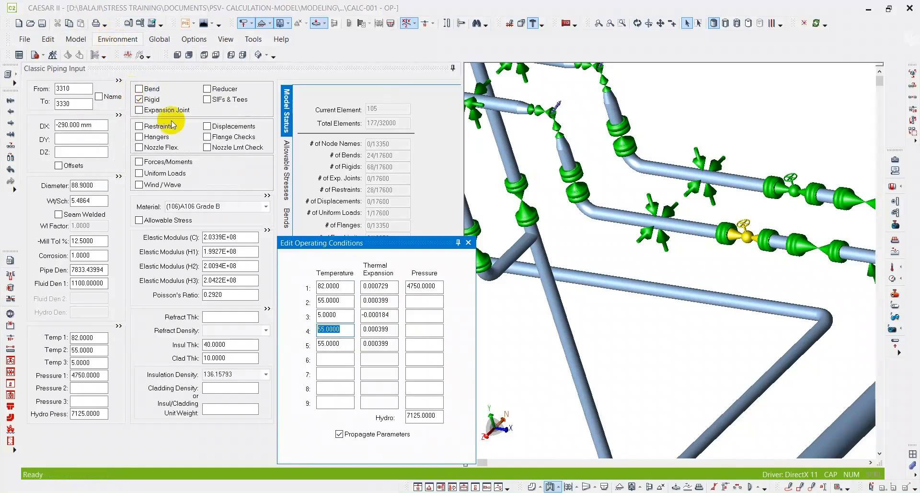
double_click(479, 216)
click(641, 80)
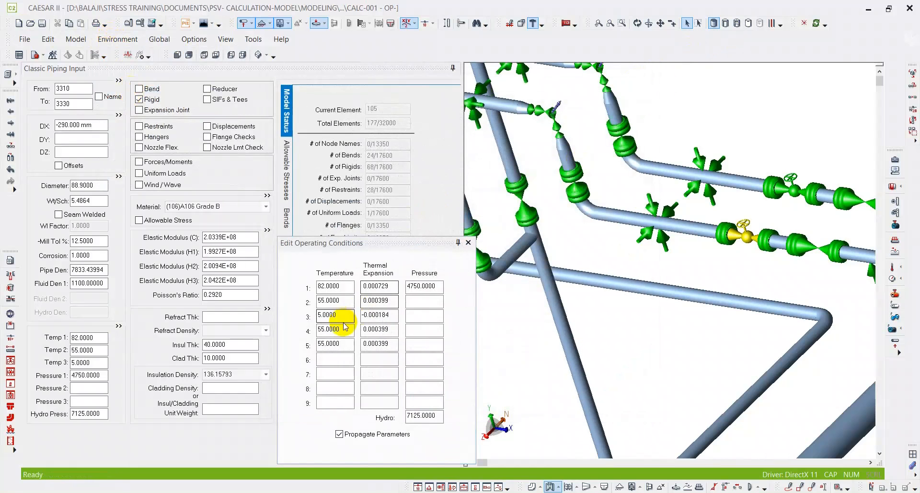
Set temperature 4 to 21 °C and temperature 5 to 55 °C in the operating conditions of valve element 3310-3330.
double_click(329, 329)
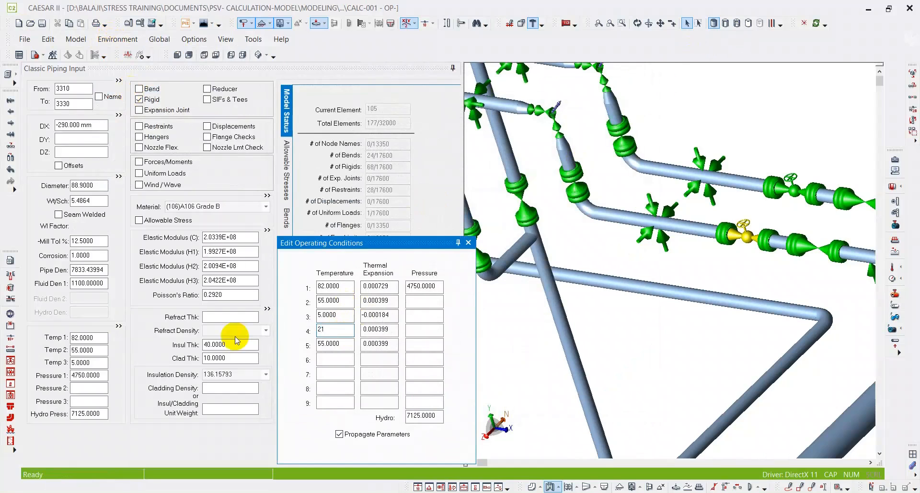
key(Tab)
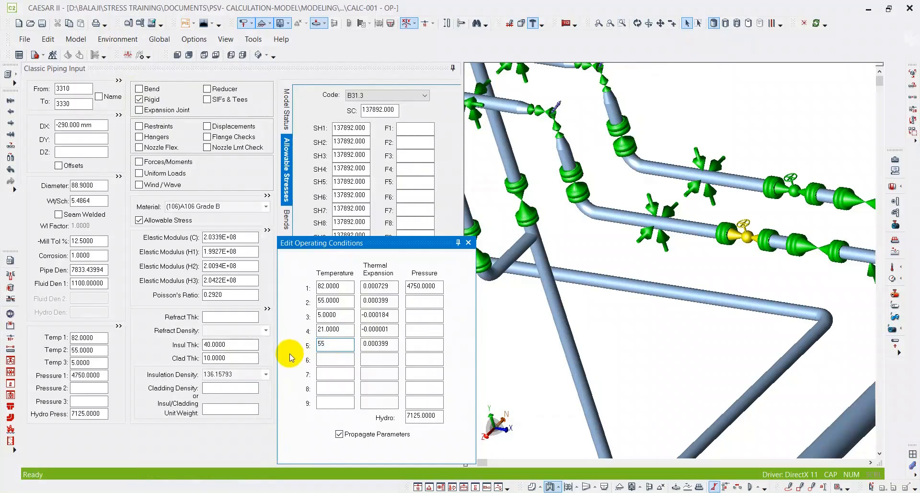
key(Tab)
middle_drag(691, 217, 761, 217)
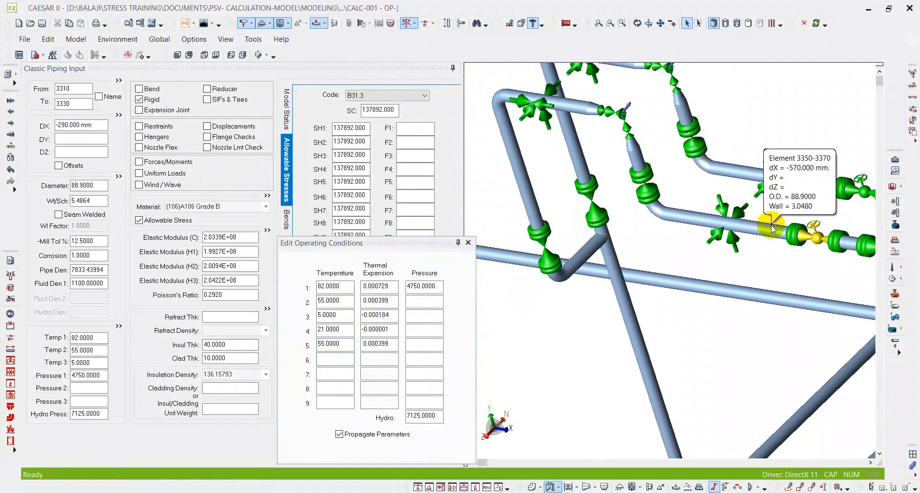
Colour the model by temperature case 4, examine the relief valve lines and header, and return to selection mode.
click(895, 271)
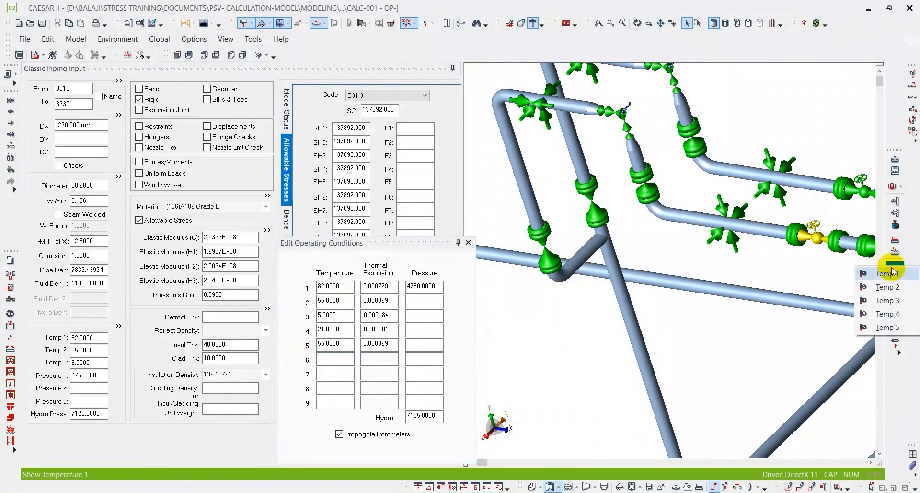
click(880, 306)
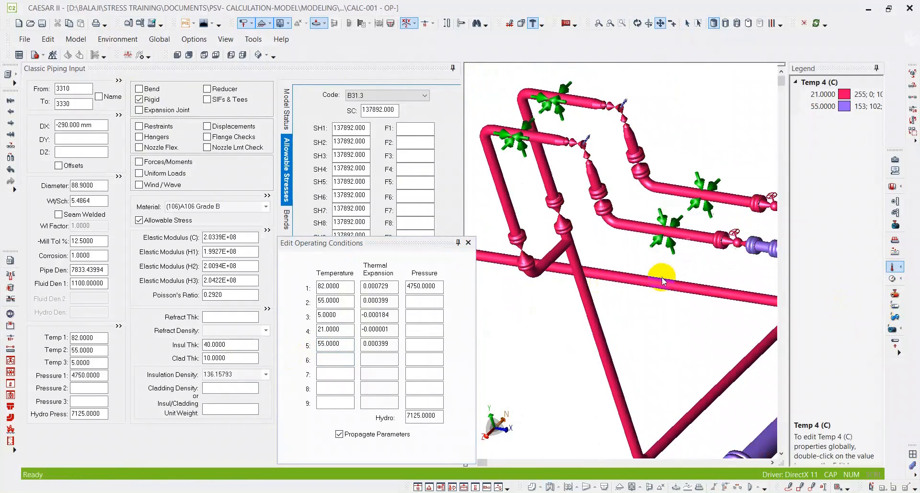
scroll(656, 267, down, 5)
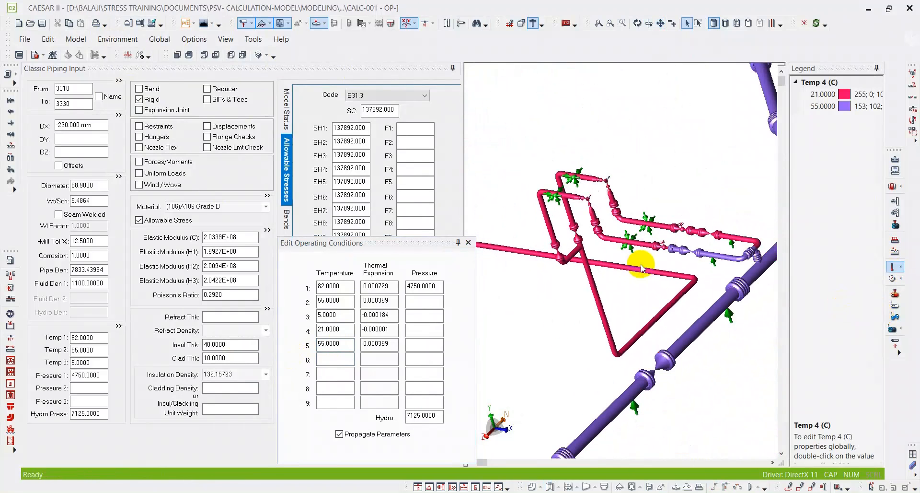
mouse_move(671, 274)
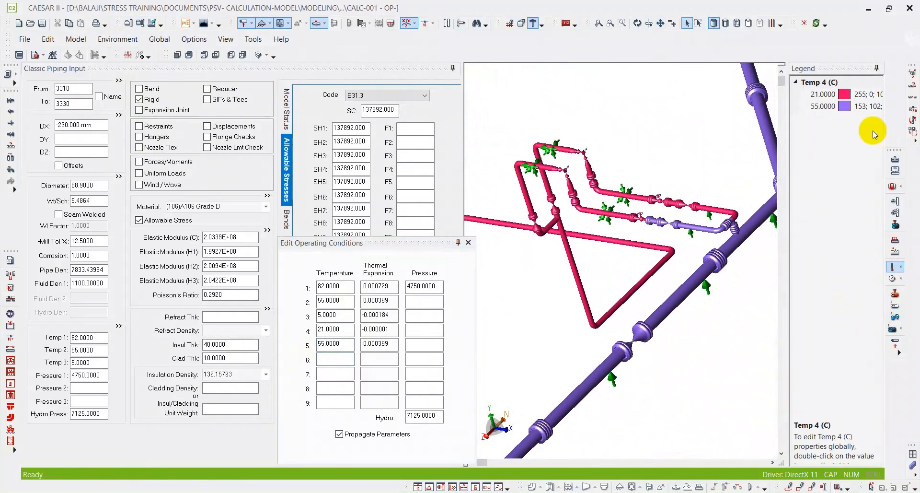
scroll(722, 241, up, 4)
scroll(722, 241, up, 1)
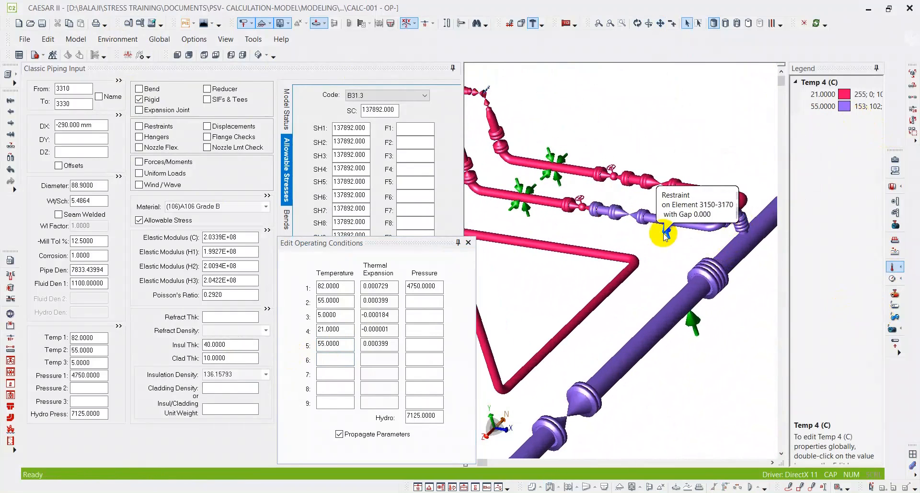
middle_drag(620, 230, 727, 240)
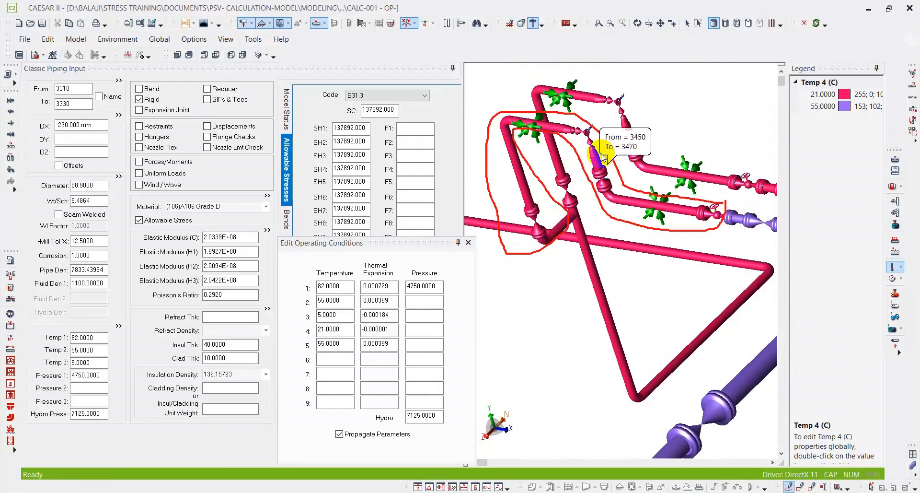
mouse_move(724, 177)
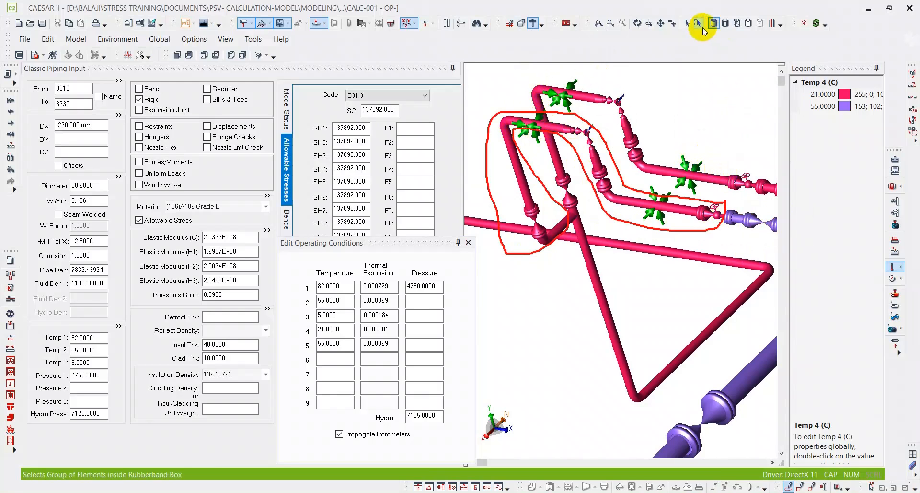
click(686, 25)
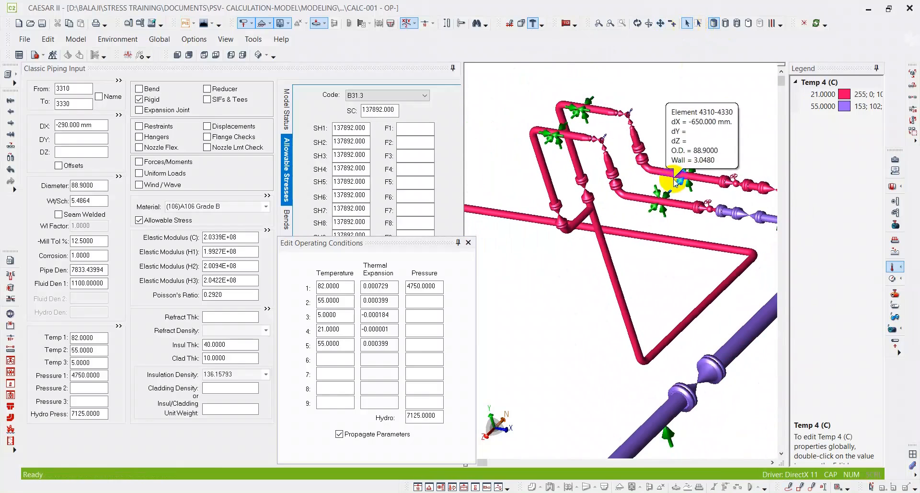
Step element by element along the front relief valve line from valve element 3310-3330 to element 3790-4730 at its end.
click(699, 209)
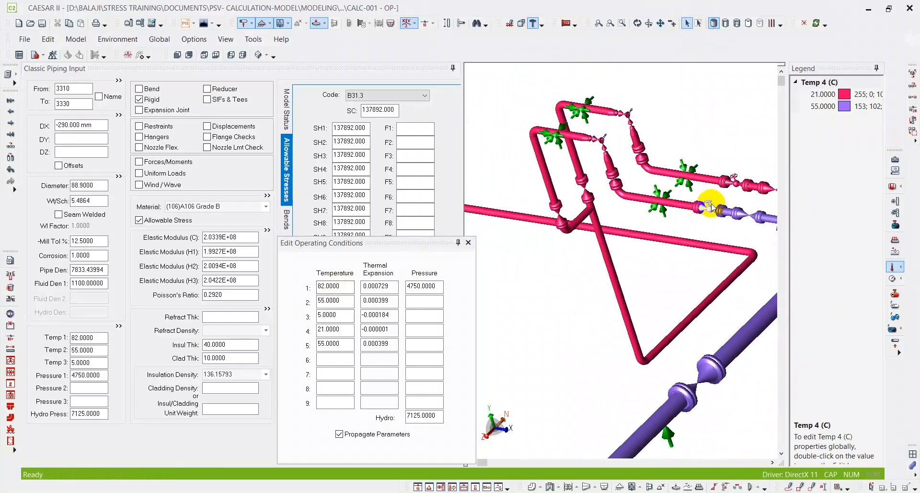
click(382, 154)
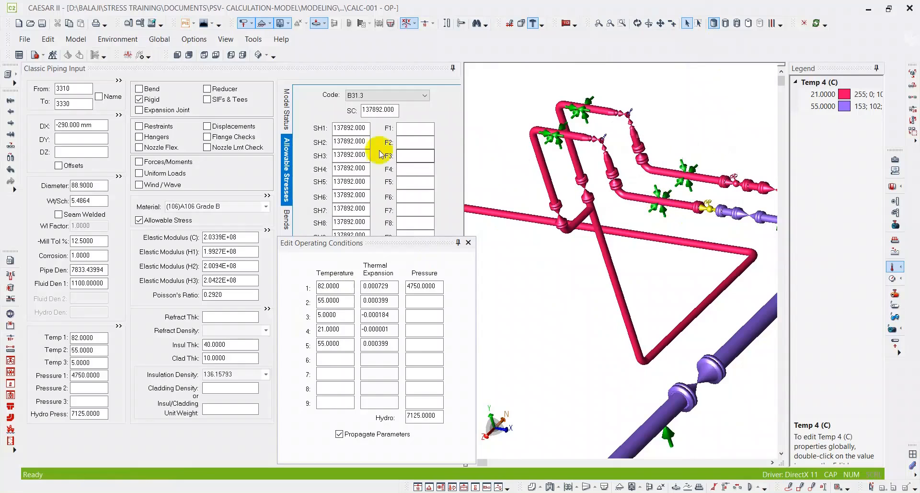
click(72, 104)
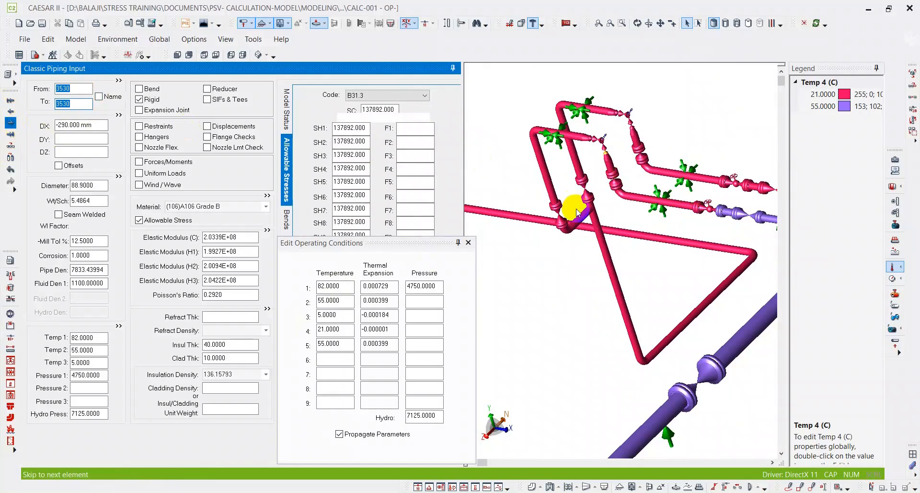
key(Page_Down)
key(Page_Down)
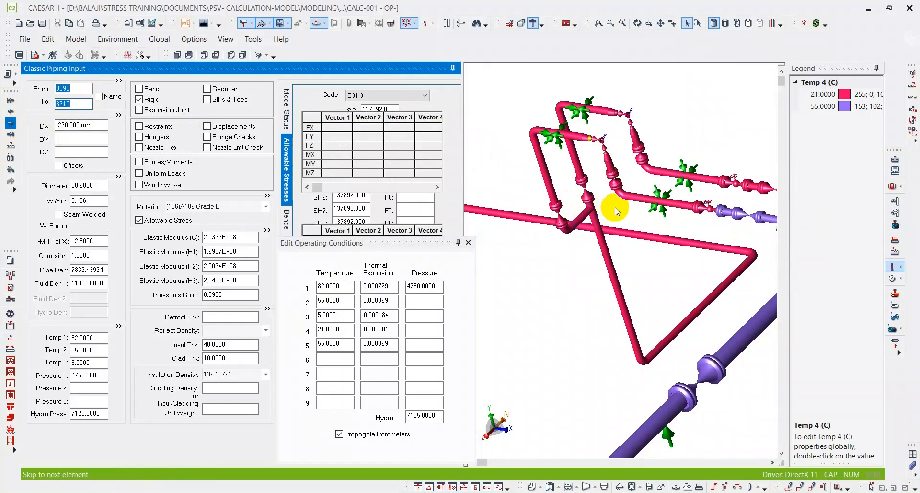
key(Page_Down)
key(Page_Down)
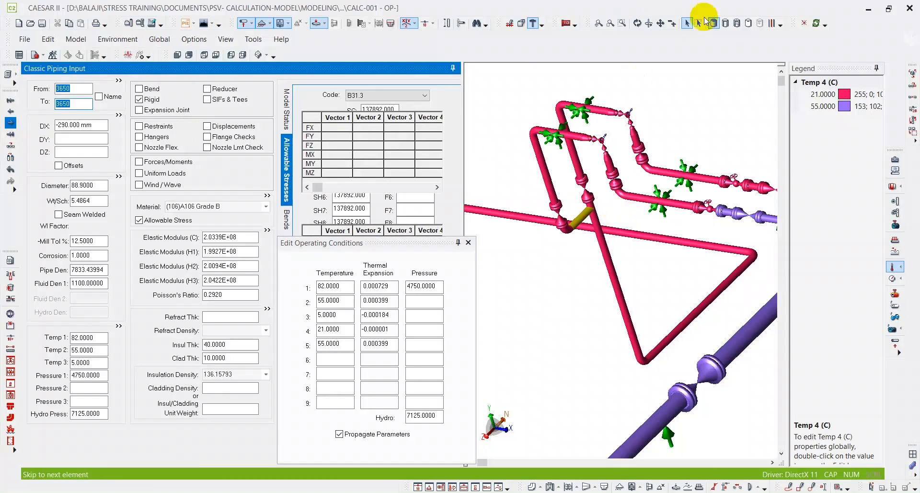
click(615, 192)
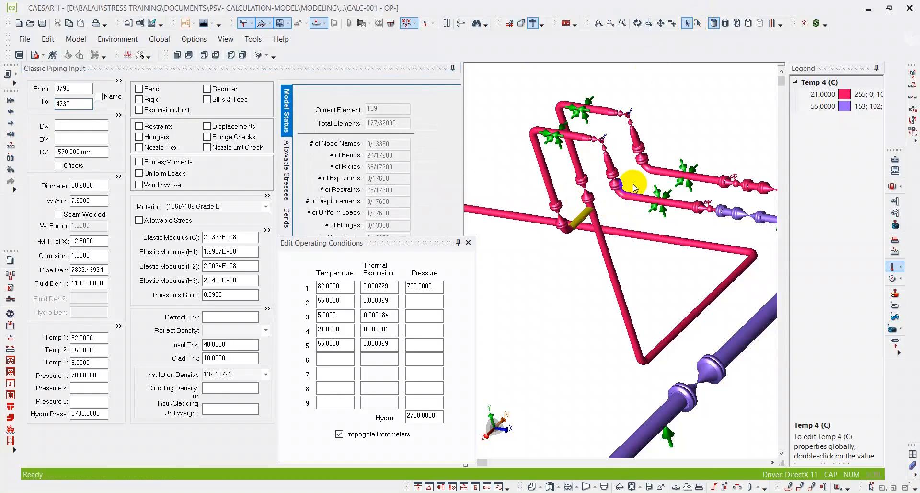
scroll(633, 187, up, 3)
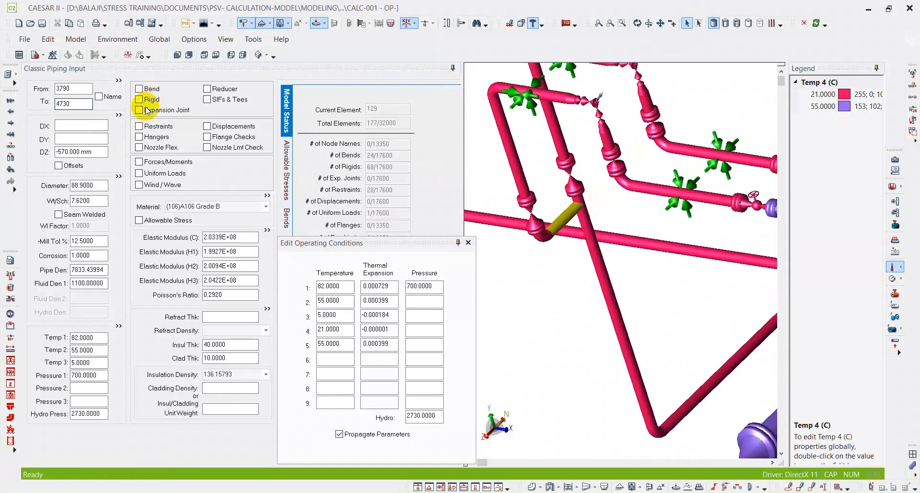
Advance to element 3070-4030 at the start of the rear relief valve line and set its temperature 4 to 55 °C.
click(80, 104)
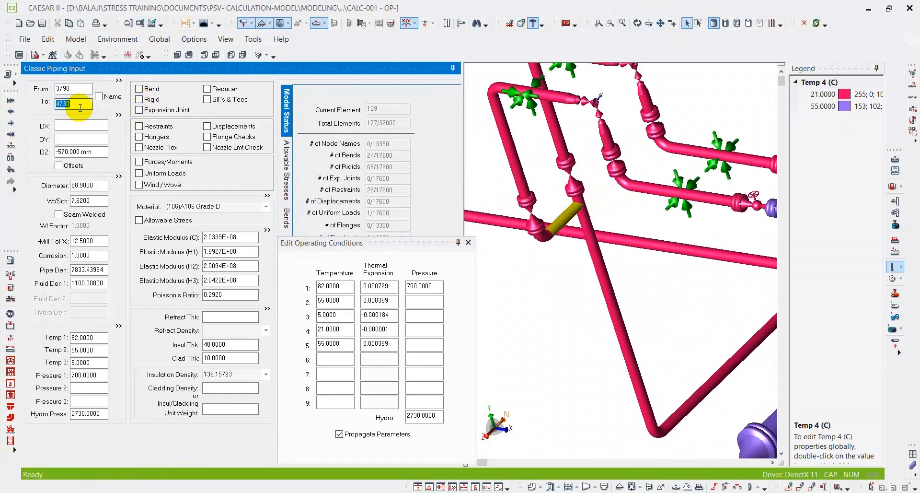
key(Page_Down)
middle_drag(660, 228, 541, 187)
middle_drag(726, 222, 519, 212)
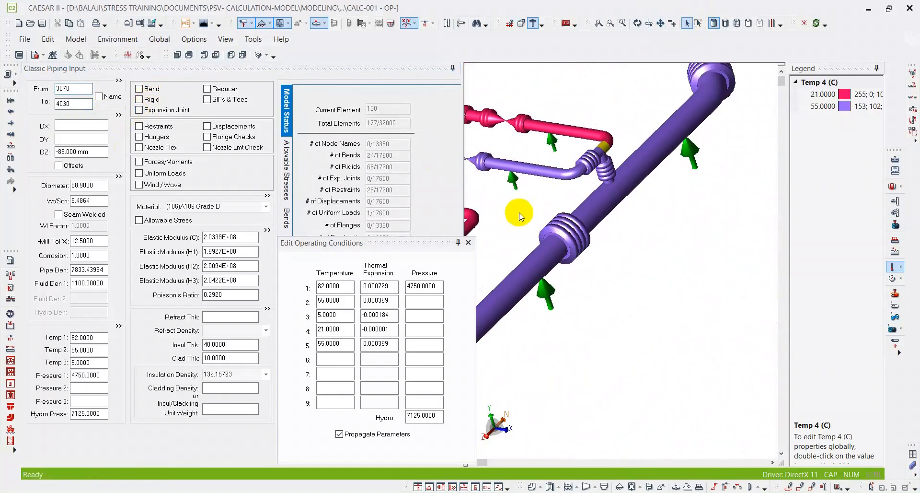
scroll(623, 163, up, 3)
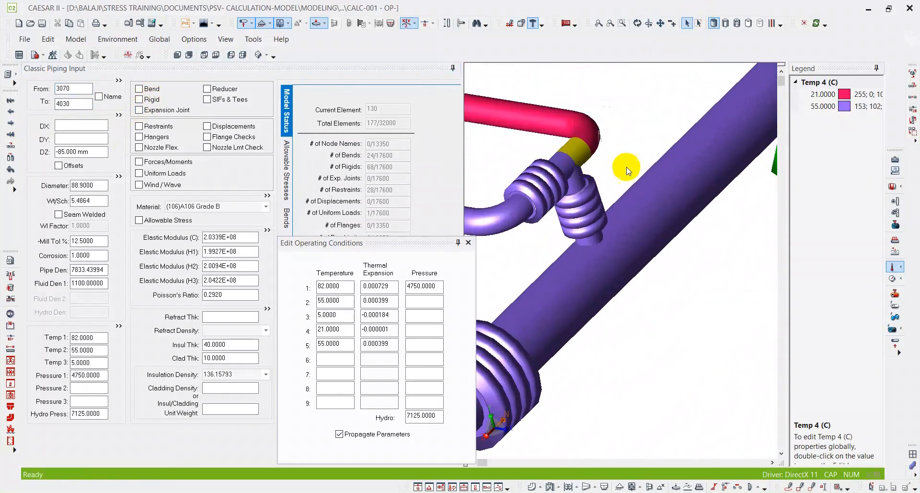
scroll(661, 201, down, 3)
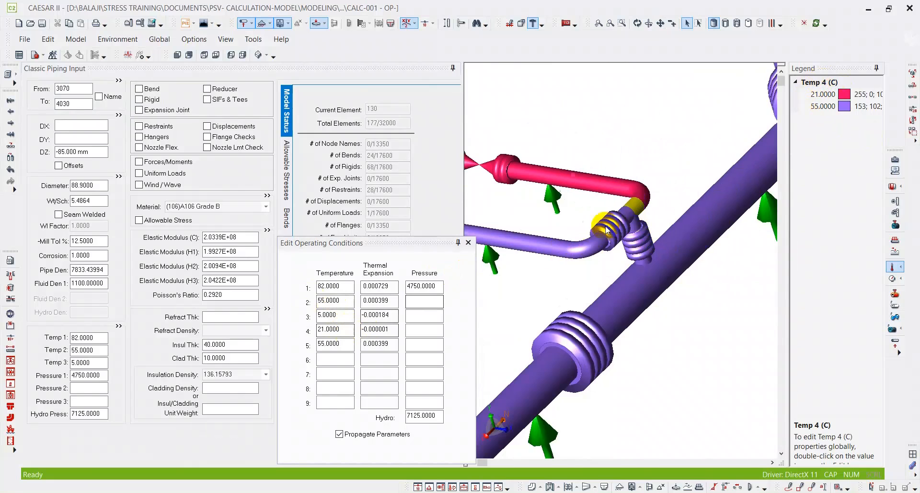
scroll(640, 207, up, 2)
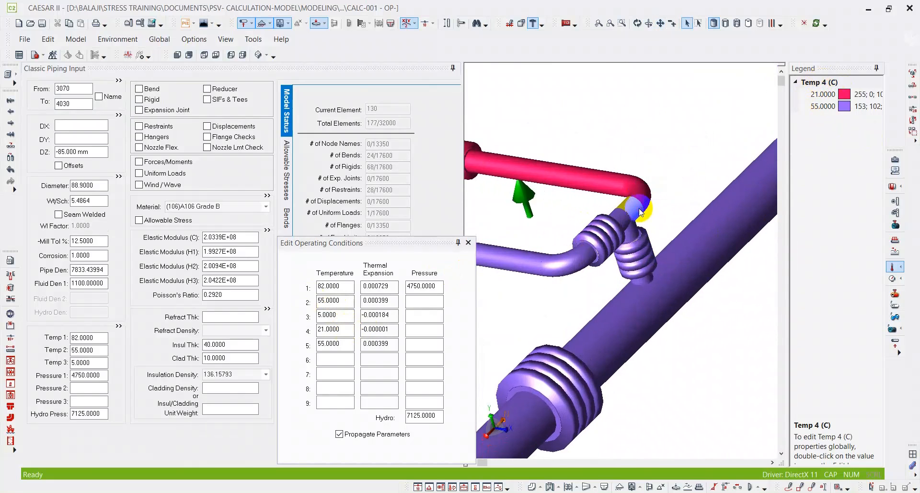
click(344, 329)
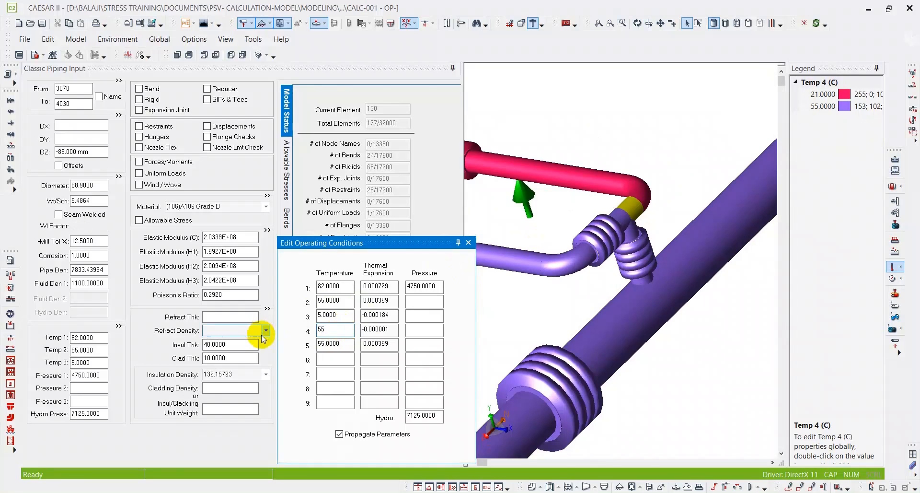
key(Tab)
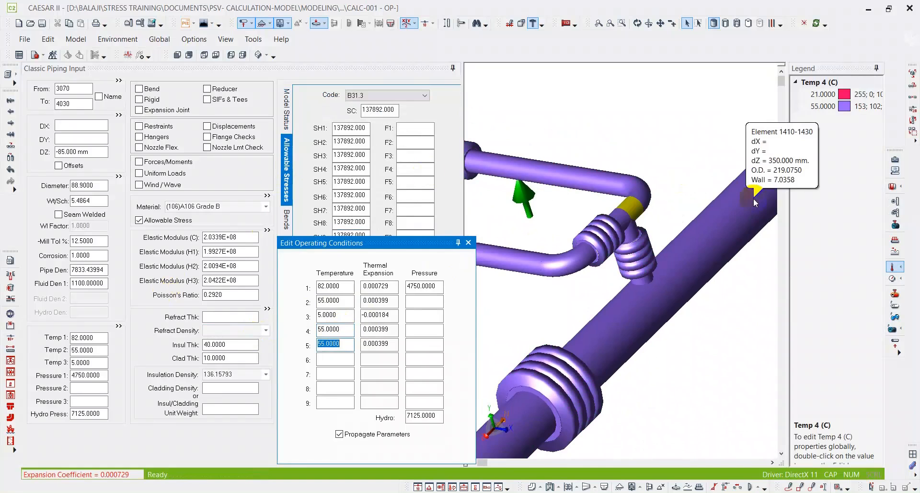
Outline the front relief valve line's 21 °C section, from its inline valve through the upper bend, with freehand markup.
scroll(763, 198, down, 1)
scroll(771, 199, down, 2)
scroll(767, 168, down, 4)
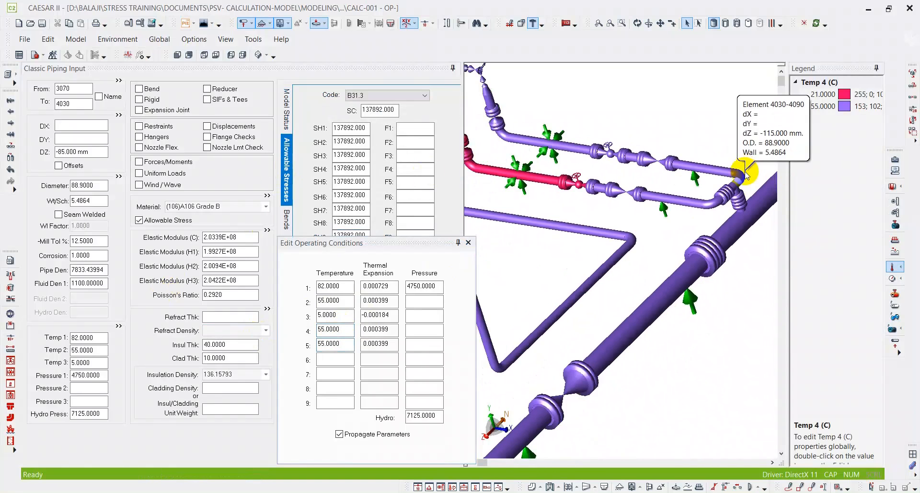
scroll(626, 195, up, 1)
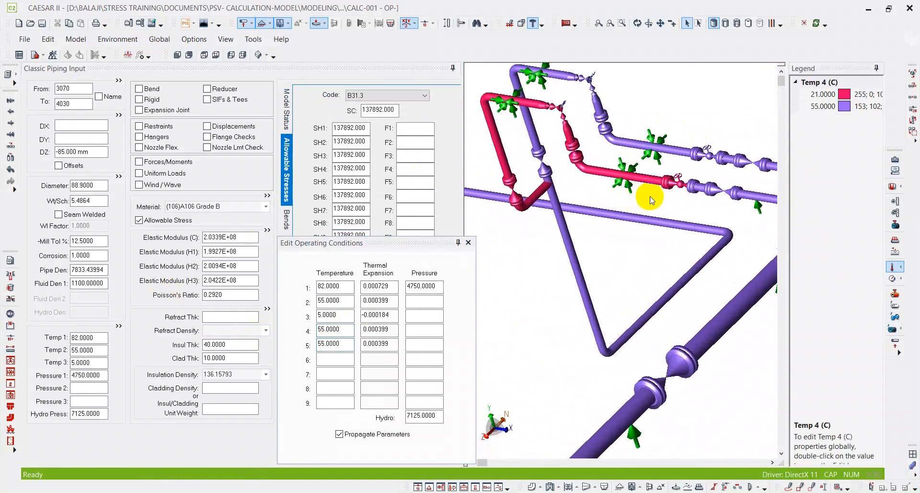
scroll(671, 196, up, 1)
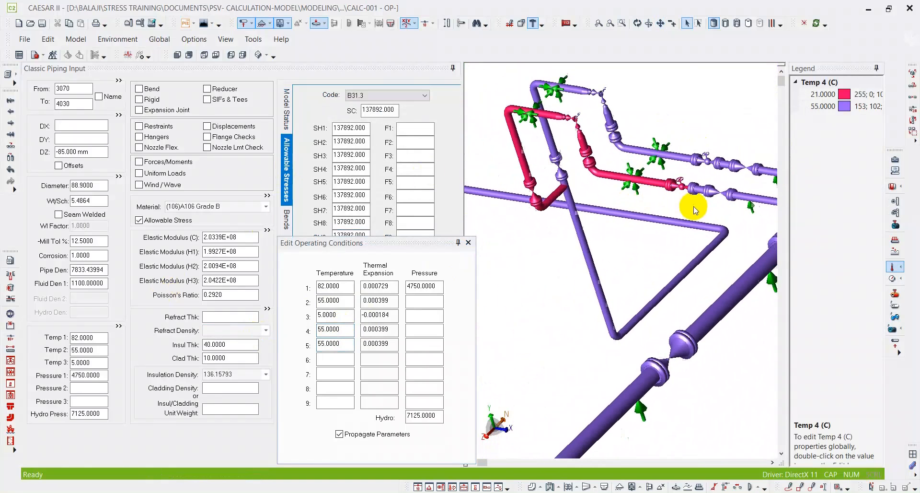
click(788, 486)
mouse_move(690, 184)
mouse_move(690, 185)
mouse_down()
mouse_move(606, 162)
mouse_move(554, 92)
mouse_move(507, 93)
mouse_move(496, 211)
mouse_move(551, 198)
mouse_move(559, 180)
mouse_move(527, 146)
mouse_up()
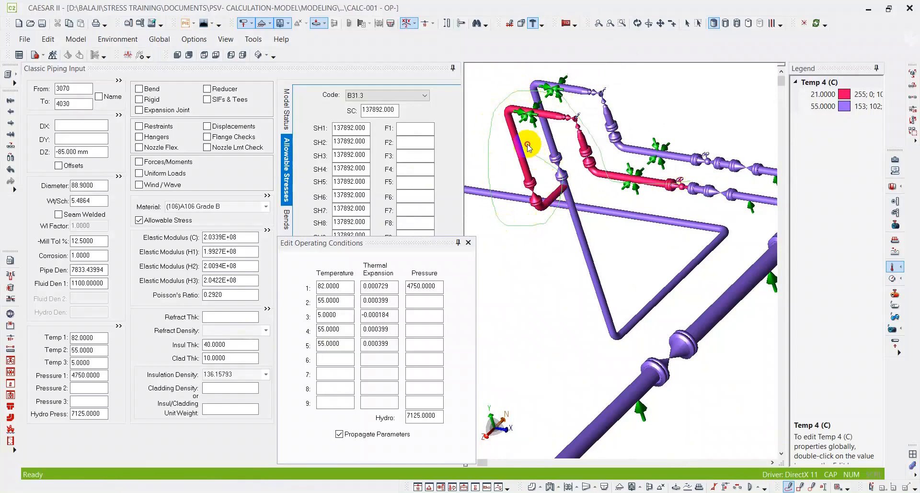
mouse_move(576, 178)
mouse_down()
mouse_move(642, 197)
mouse_move(690, 190)
mouse_up()
Outline the front relief valve line's 55 °C section, between the header branch and the inline valve, with freehand markup.
scroll(669, 211, down, 2)
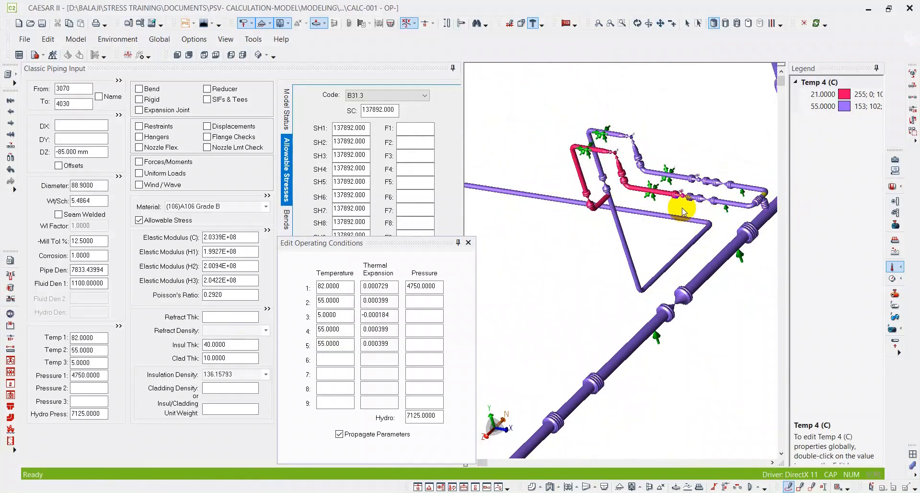
middle_drag(691, 224, 680, 225)
scroll(704, 211, up, 3)
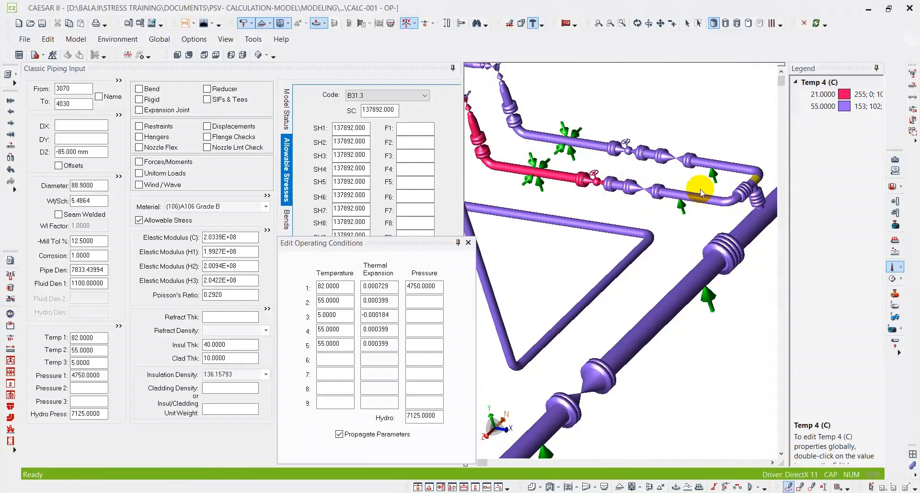
drag(654, 199, 660, 231)
middle_drag(660, 231, 622, 230)
scroll(620, 231, down, 2)
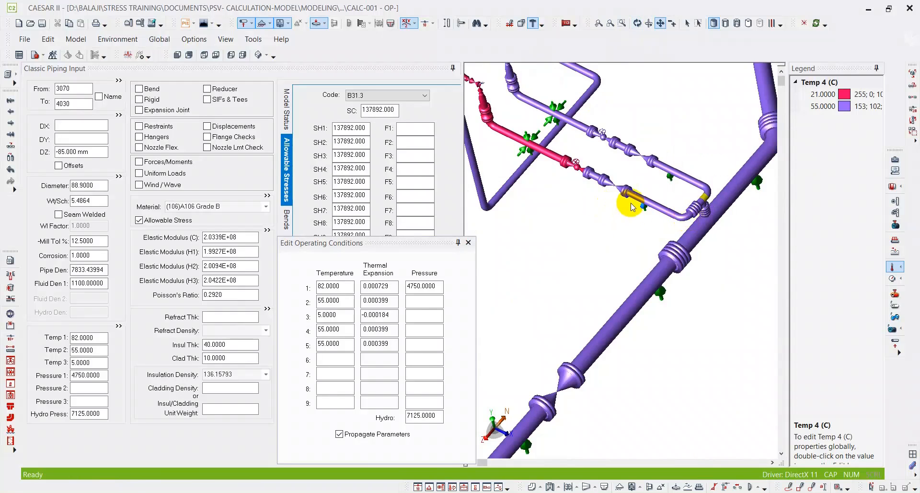
scroll(642, 201, up, 3)
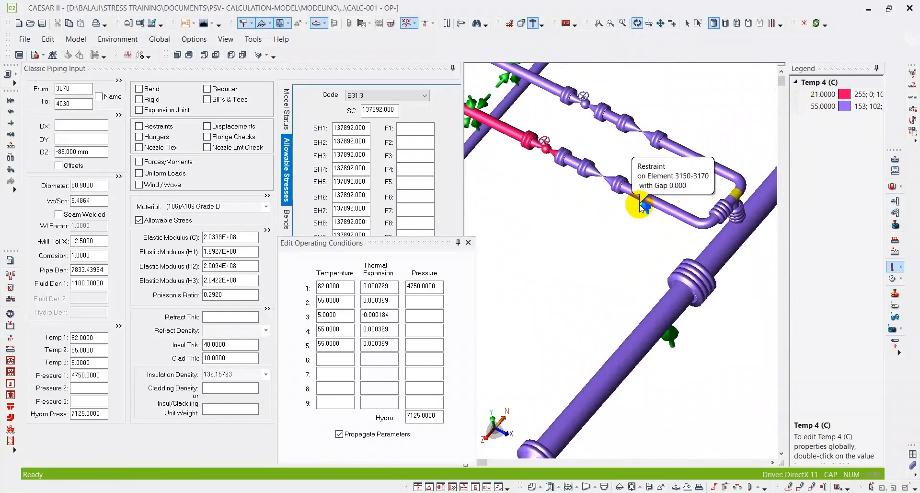
middle_drag(648, 211, 652, 198)
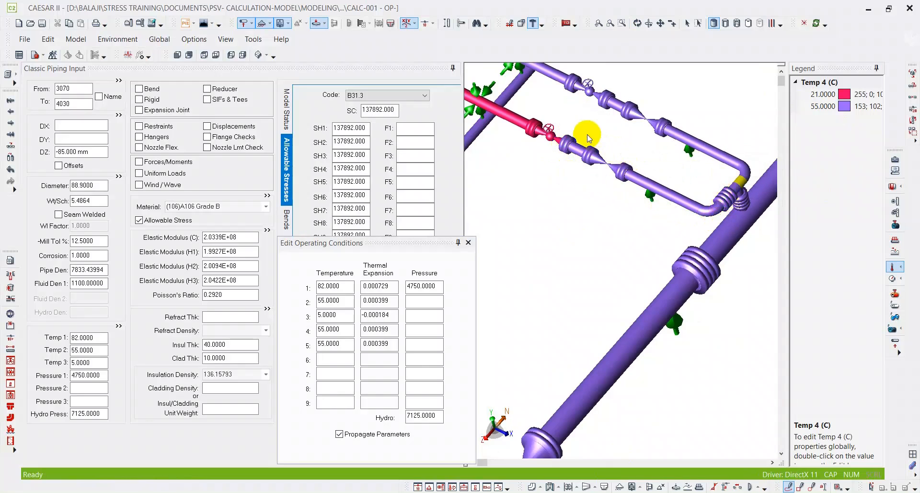
drag(589, 138, 722, 225)
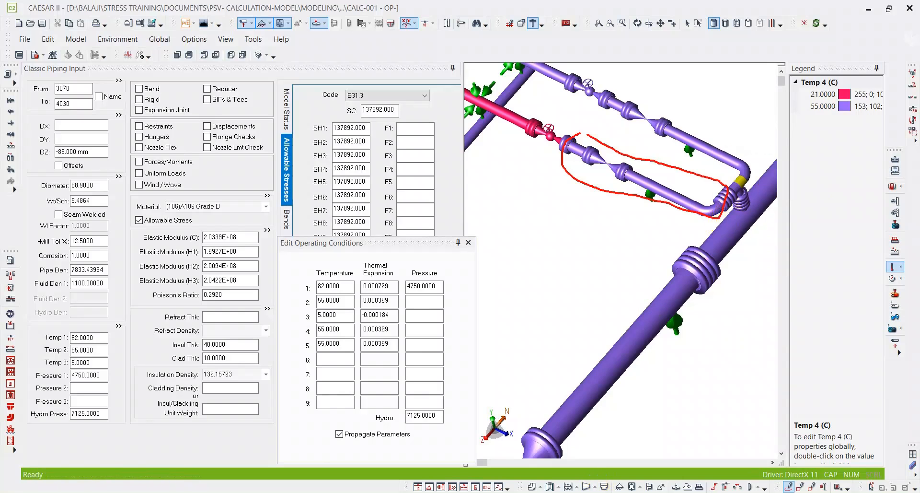
Switch to Calculator, compute 76 ÷ 2, and return to the relief valve lines in the CAESAR II model.
key(alt+Tab)
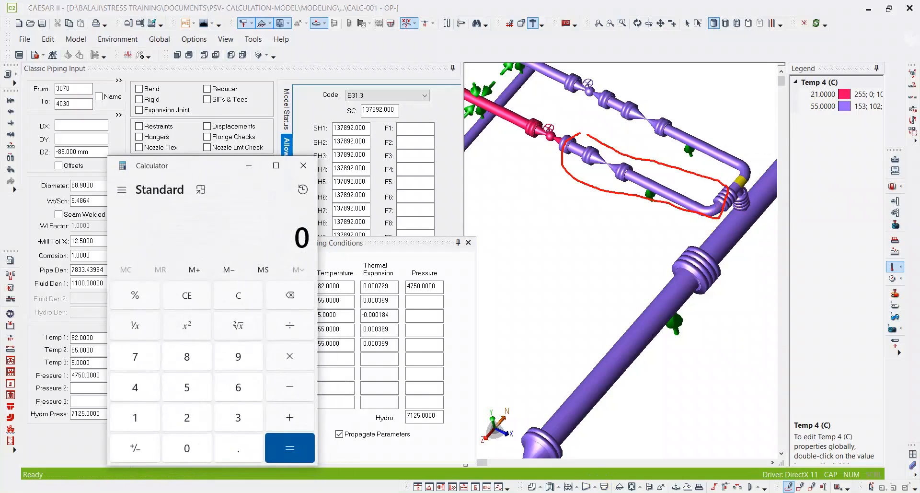
key(Return)
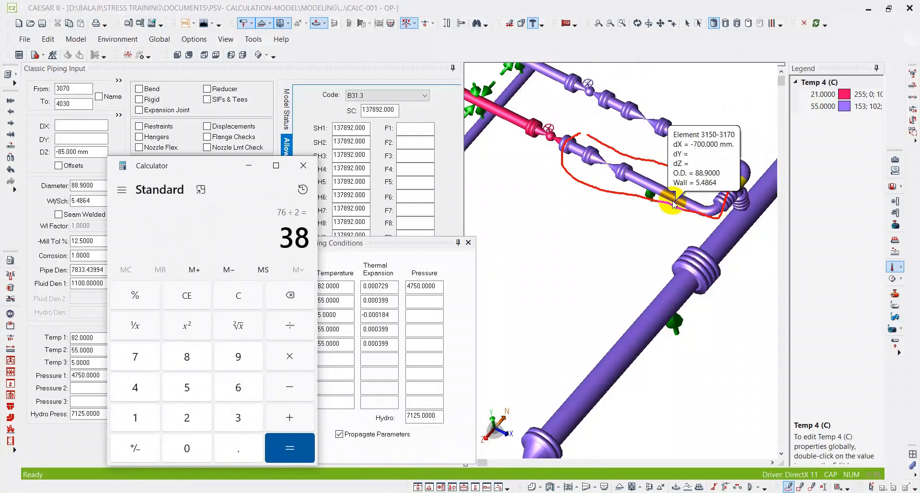
click(635, 189)
scroll(650, 196, down, 5)
scroll(652, 216, down, 3)
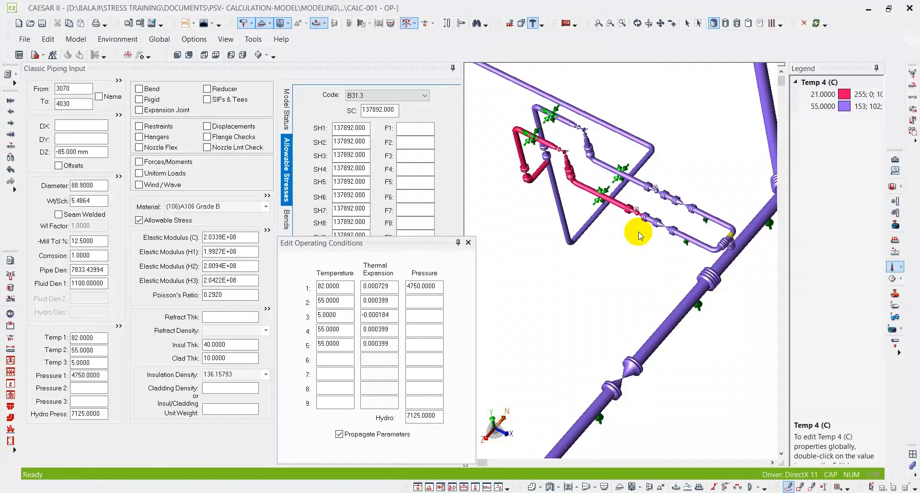
Switch the model's temperature colour display from Temp 4 to Temp 5.
middle_drag(639, 235, 584, 217)
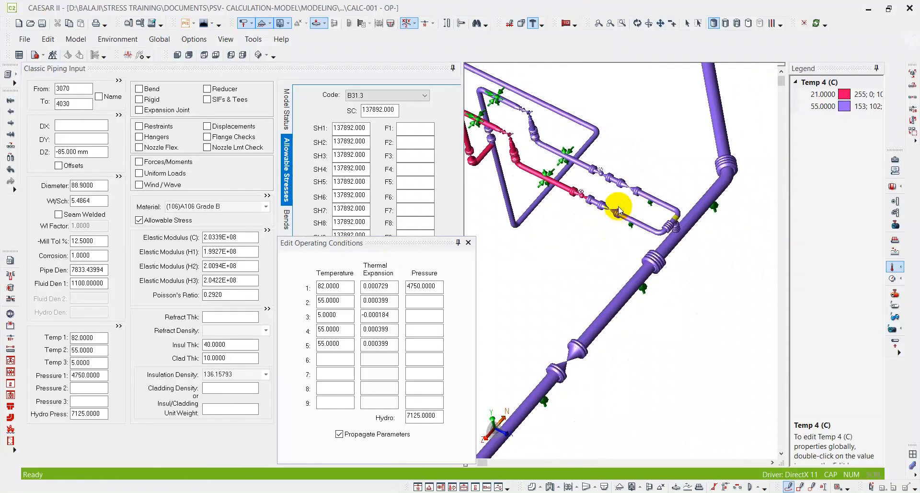
click(891, 266)
click(898, 267)
click(887, 314)
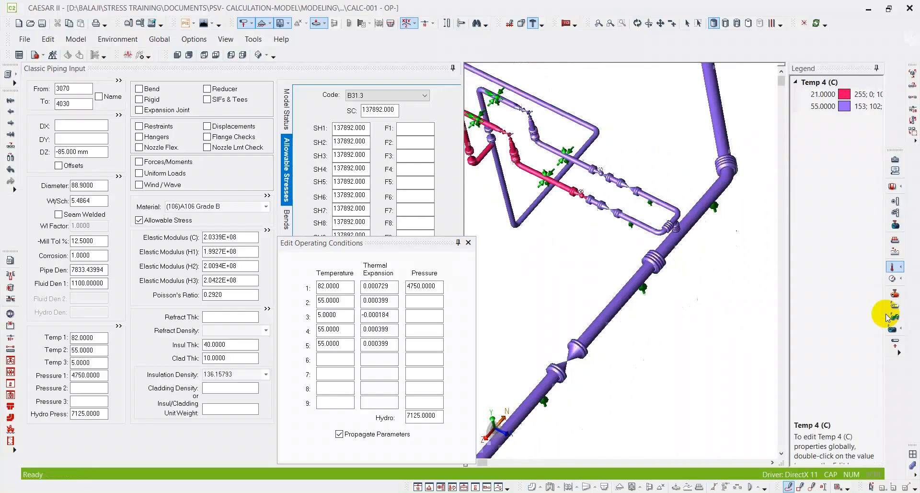
click(891, 267)
click(899, 267)
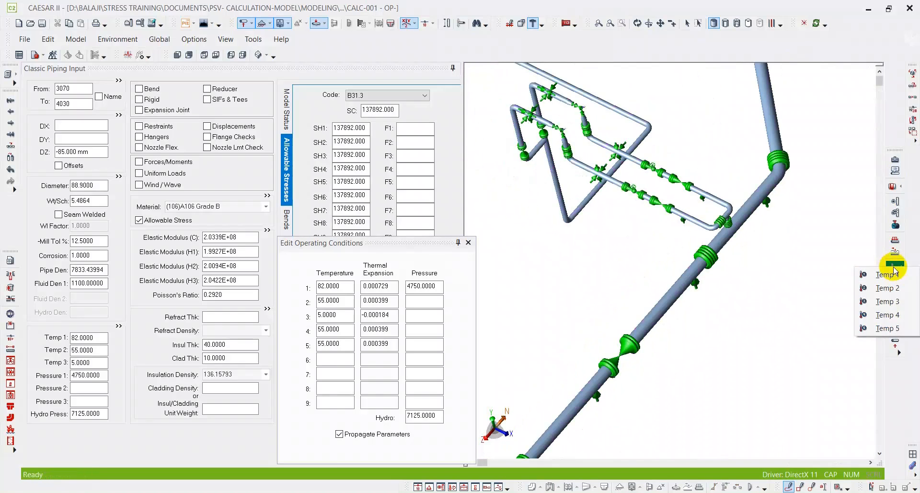
click(880, 329)
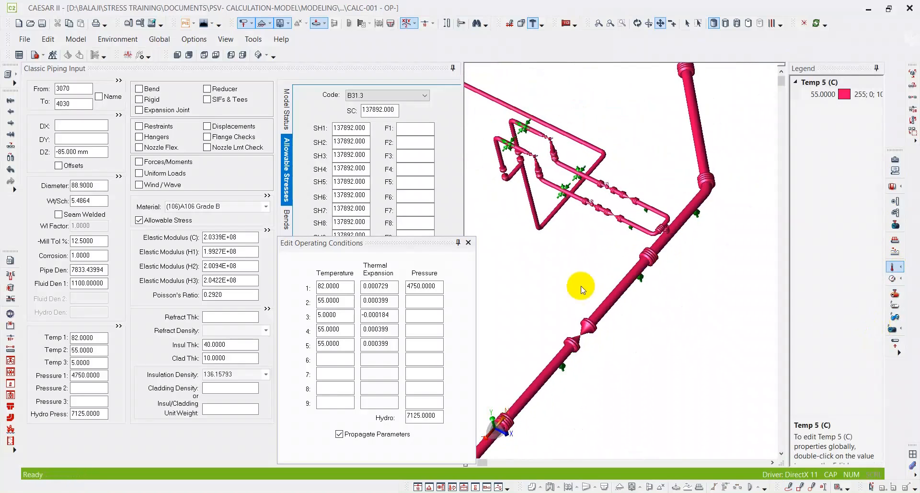
Outline the rear relief valve line, from the header branch through its upper bend, with freehand markup.
mouse_move(658, 215)
scroll(649, 209, up, 2)
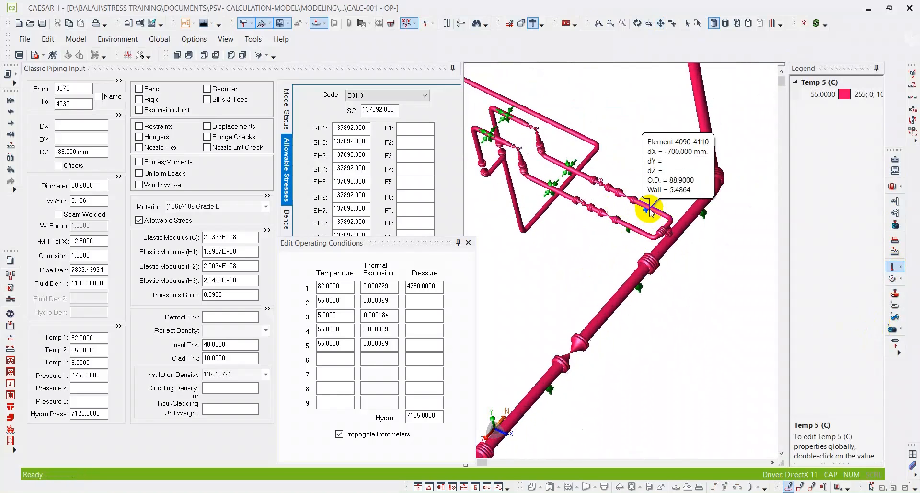
scroll(649, 209, down, 1)
click(789, 485)
middle_drag(609, 174, 633, 197)
mouse_move(688, 258)
mouse_down()
mouse_move(700, 237)
mouse_move(579, 171)
mouse_up()
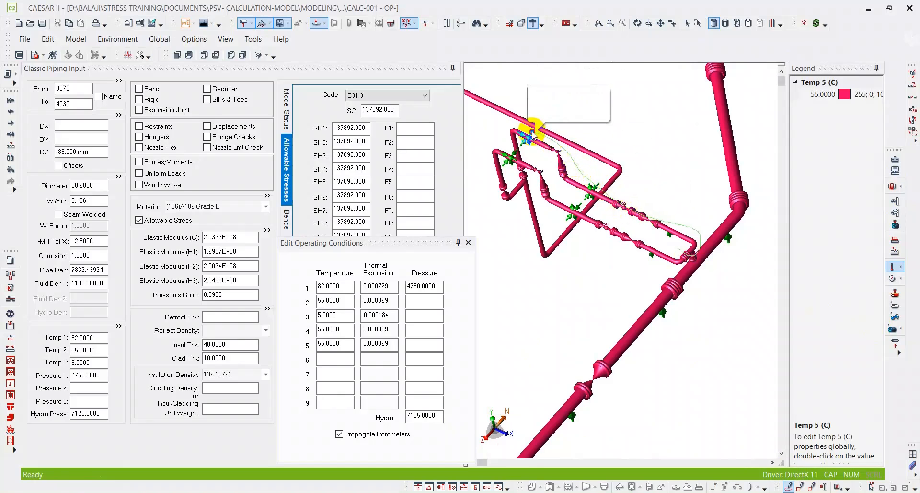
mouse_move(506, 127)
mouse_down()
mouse_move(505, 144)
mouse_move(530, 180)
mouse_move(528, 148)
mouse_move(551, 180)
mouse_move(690, 257)
mouse_up()
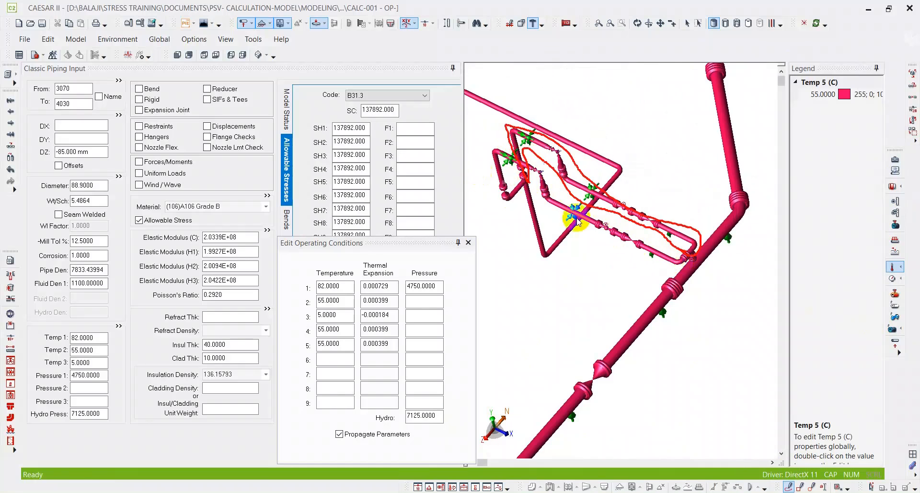
Outline the front relief valve line, from the header branch through its upper bend, with freehand markup.
middle_drag(626, 247, 650, 233)
scroll(638, 240, up, 2)
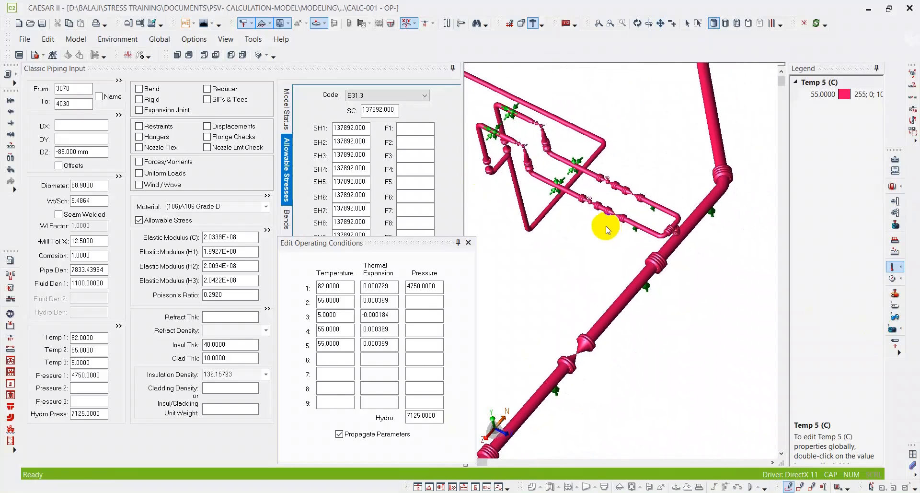
scroll(671, 230, up, 2)
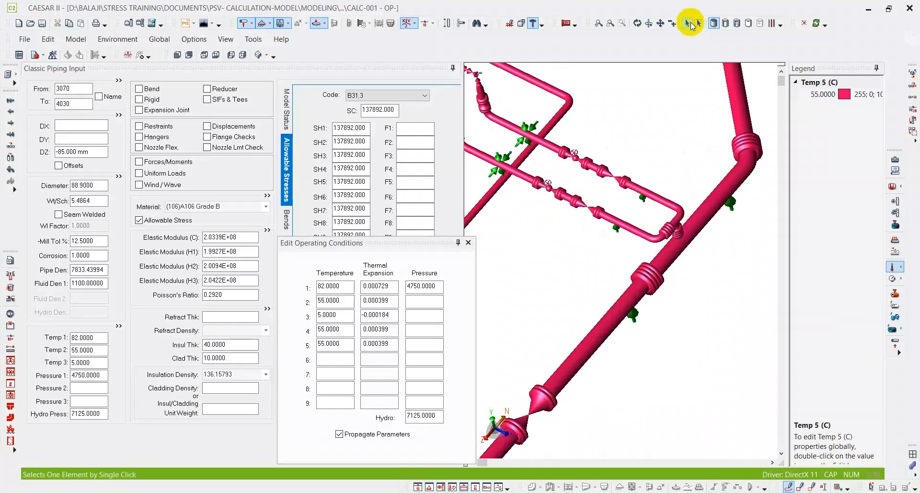
scroll(610, 259, down, 3)
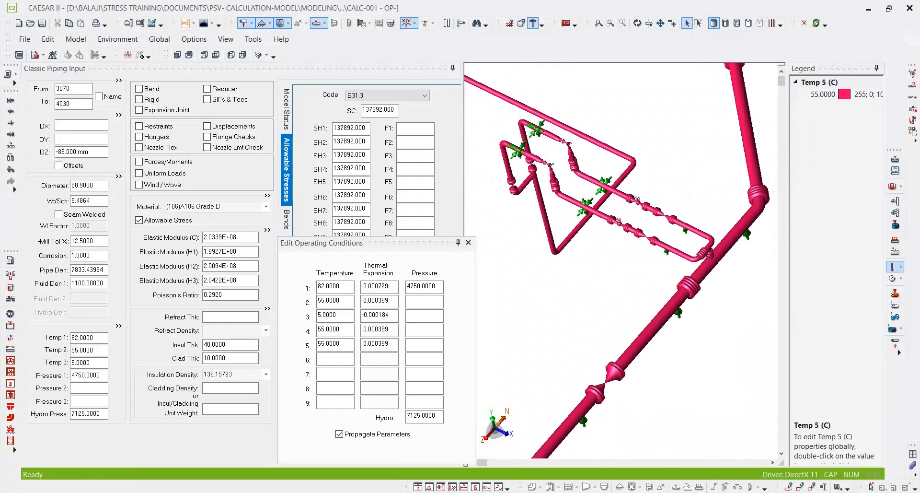
click(792, 485)
mouse_move(692, 255)
mouse_down()
mouse_move(668, 255)
mouse_move(593, 211)
mouse_move(515, 145)
mouse_move(507, 183)
mouse_move(534, 173)
mouse_up()
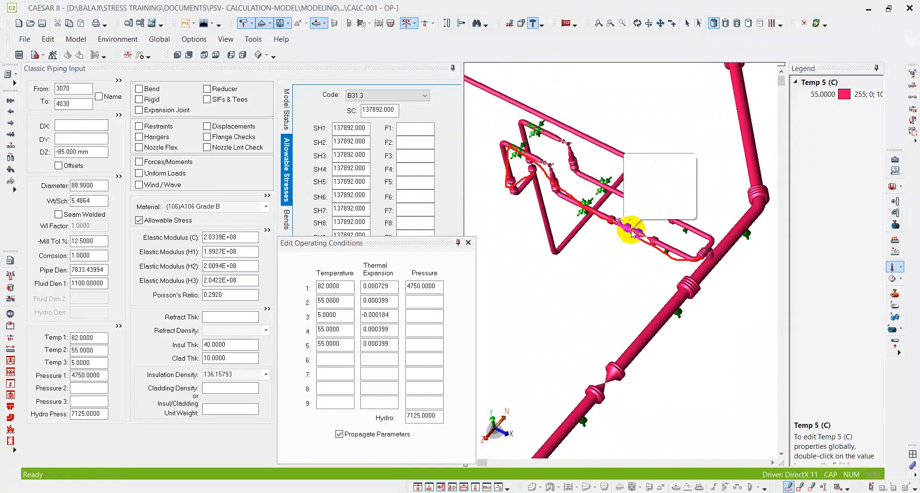
mouse_move(706, 247)
mouse_down()
mouse_move(692, 219)
mouse_move(676, 214)
mouse_up()
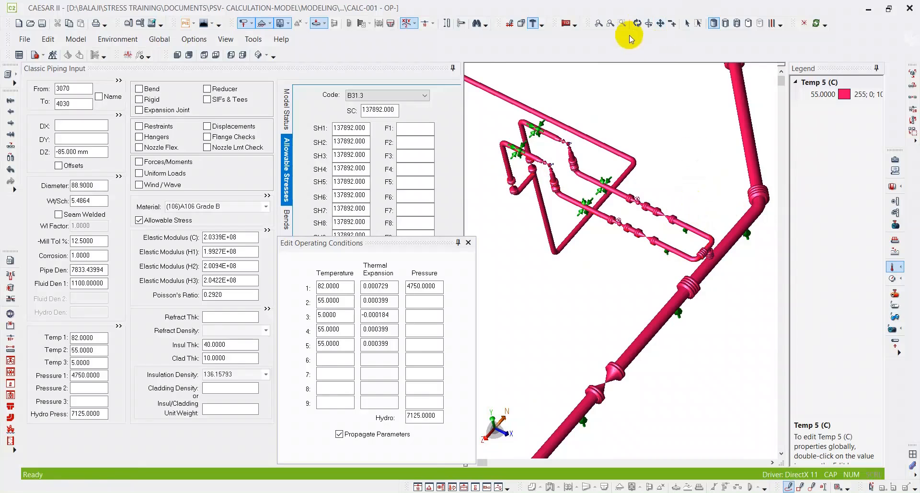
Set temperature 5 of the rear relief valve line's inline valve, rigid element 4250-4270, to 21 °C.
click(688, 23)
scroll(635, 219, up, 3)
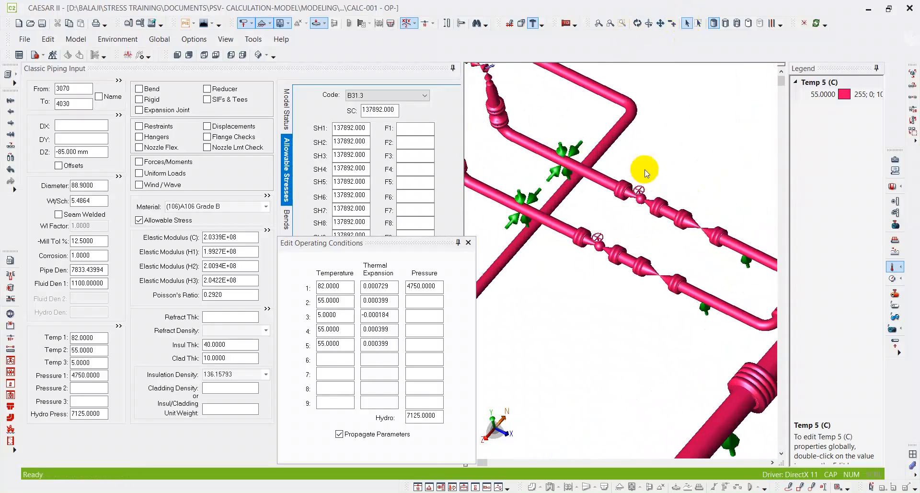
click(638, 211)
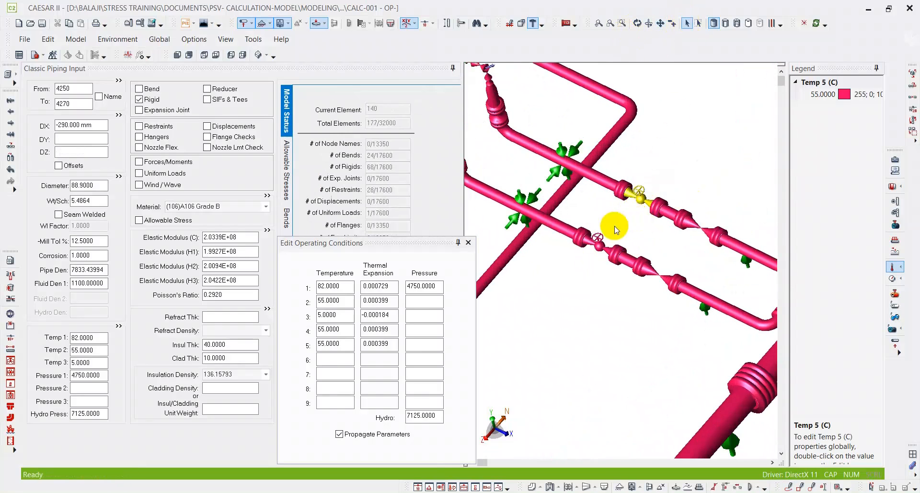
middle_drag(615, 229, 653, 254)
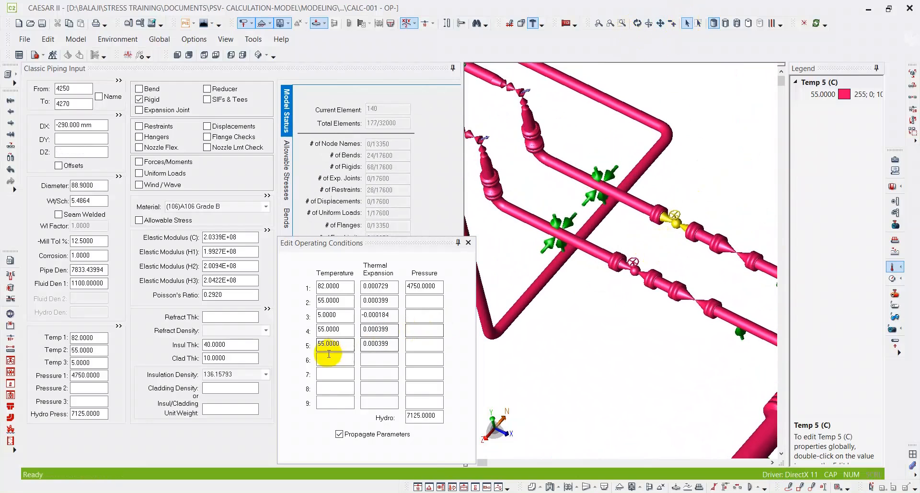
drag(338, 345, 298, 346)
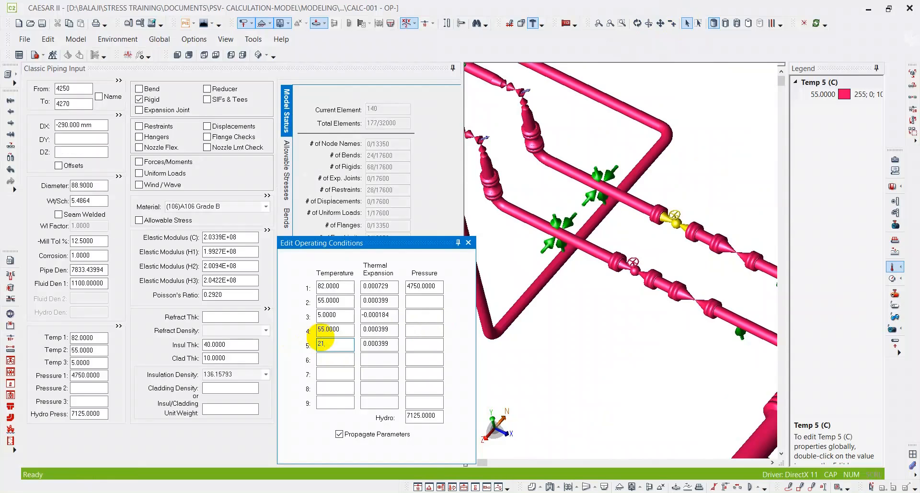
click(366, 194)
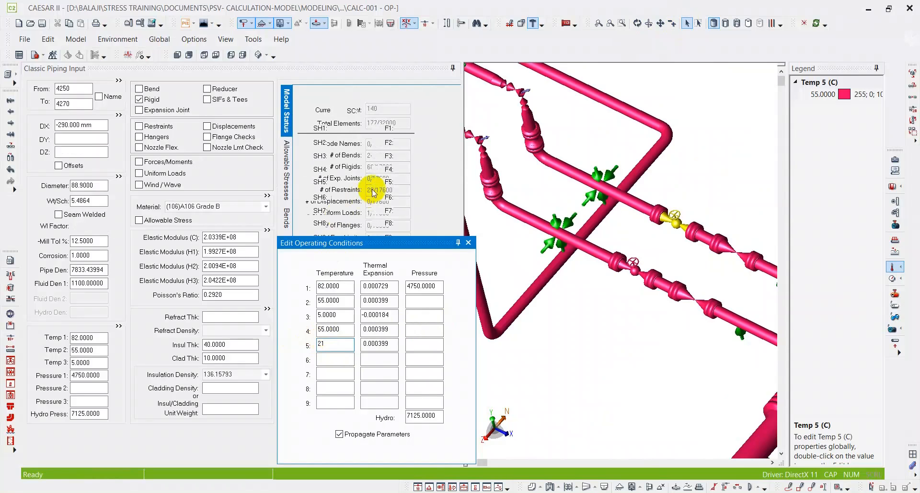
Outline the front relief valve line through its outlet and the shared downstream discharge pipe with freehand markup.
scroll(669, 244, down, 3)
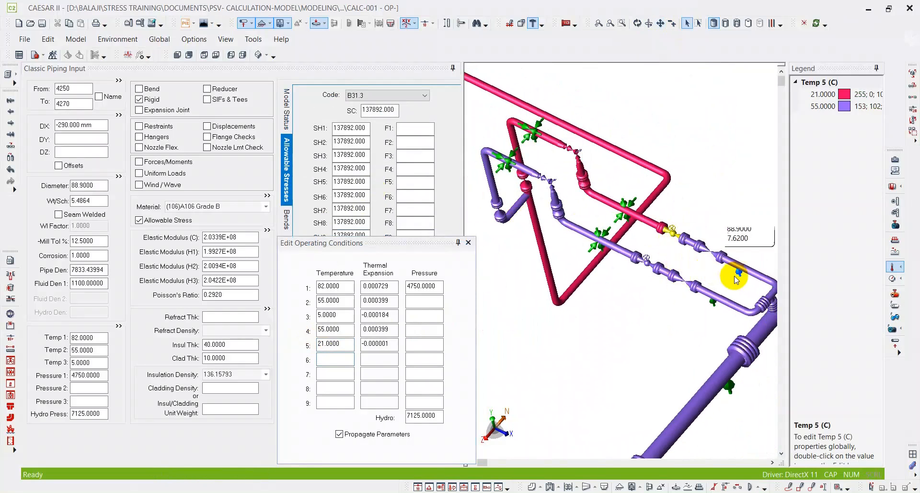
scroll(647, 258, down, 2)
scroll(566, 242, up, 5)
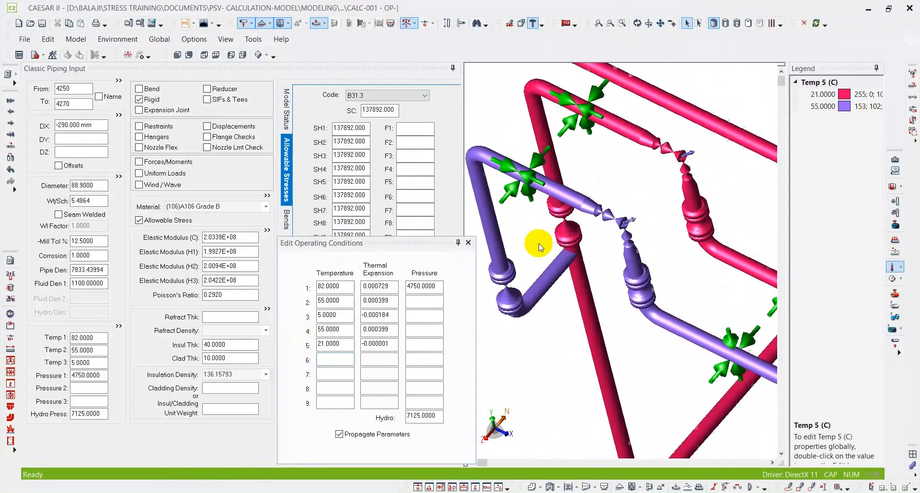
scroll(619, 257, down, 4)
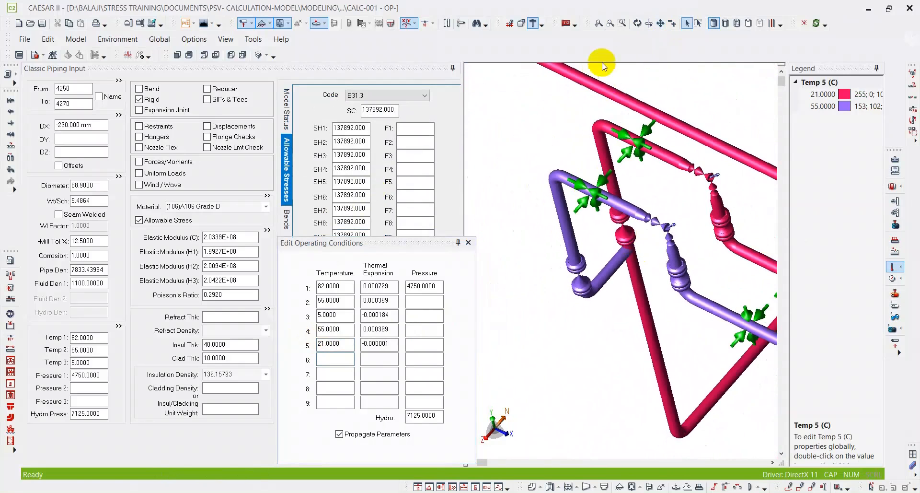
click(638, 24)
scroll(635, 201, up, 5)
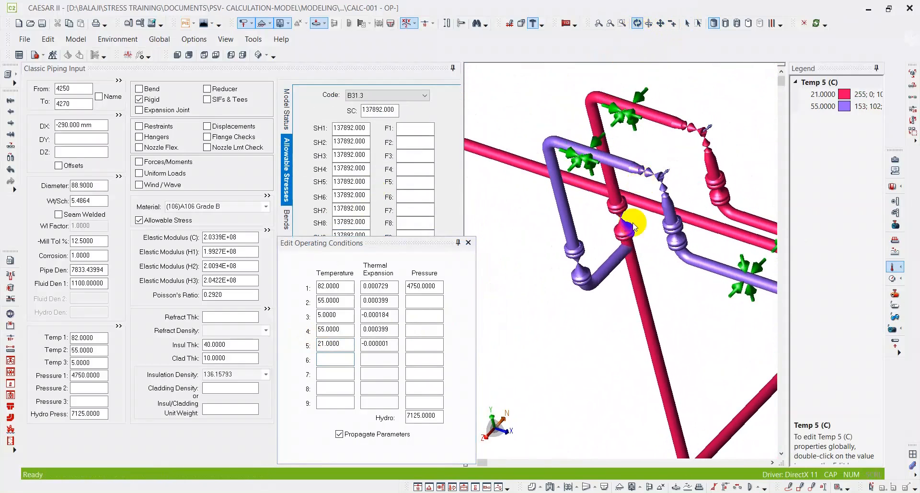
scroll(629, 255, down, 6)
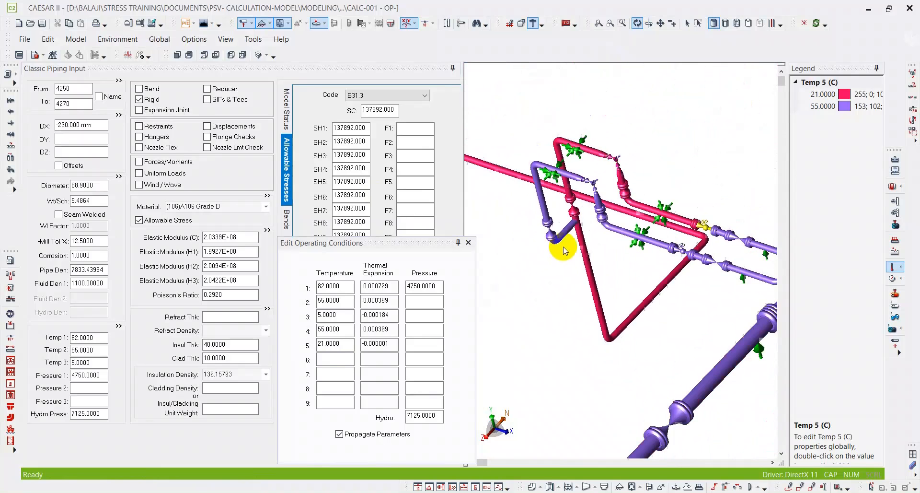
scroll(602, 259, down, 3)
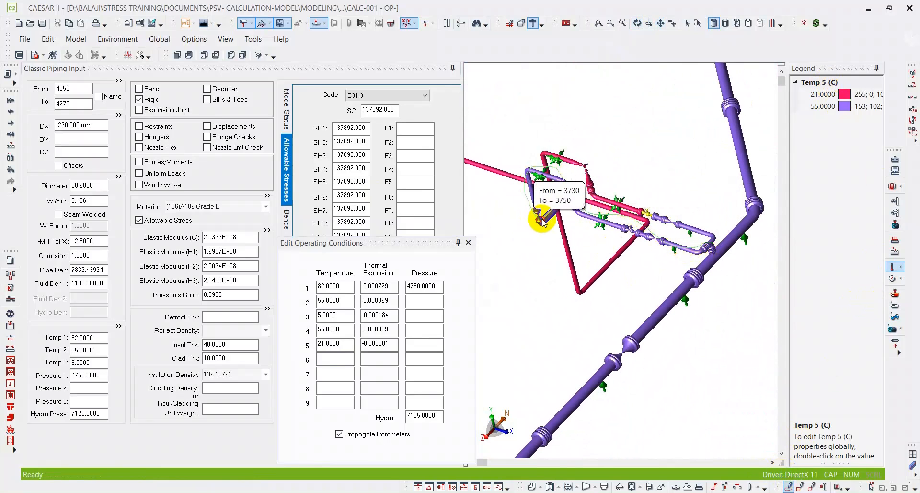
drag(604, 278, 637, 228)
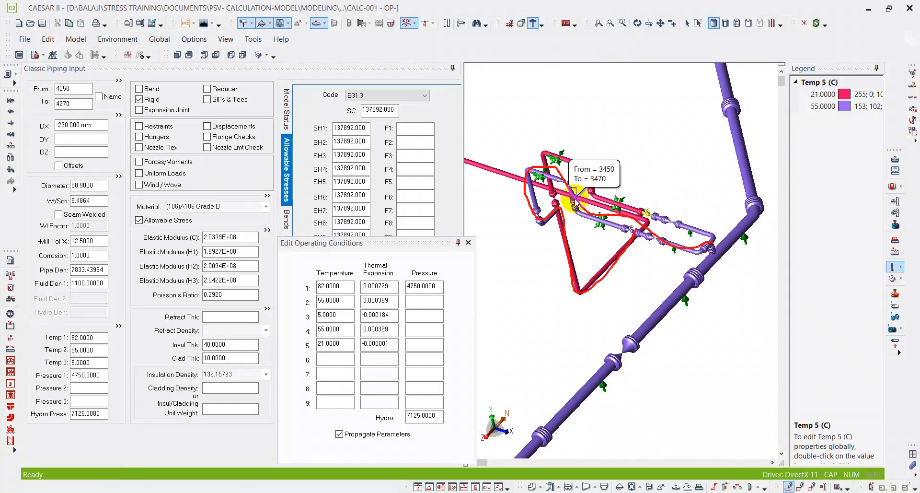
Set temperature 5 of element 4730-4750, just downstream of the rear line's outlet valve, to 55 °C.
scroll(589, 189, up, 5)
click(687, 24)
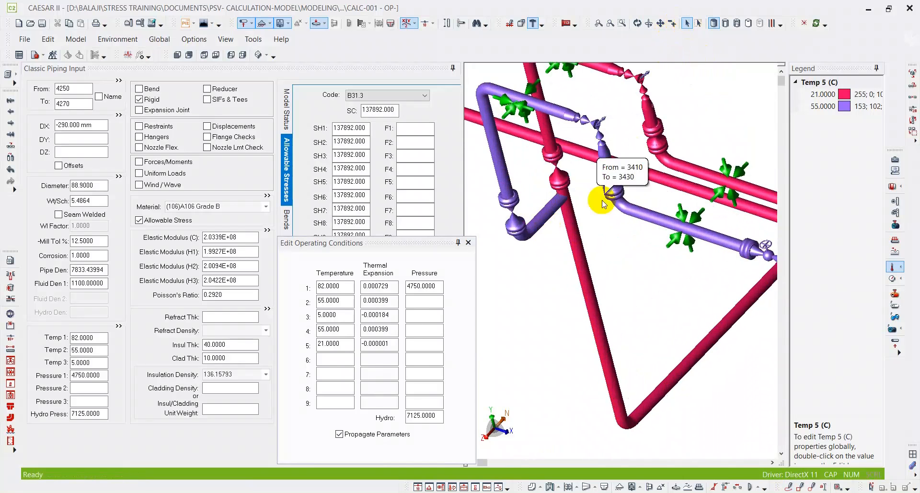
click(586, 224)
scroll(613, 207, up, 3)
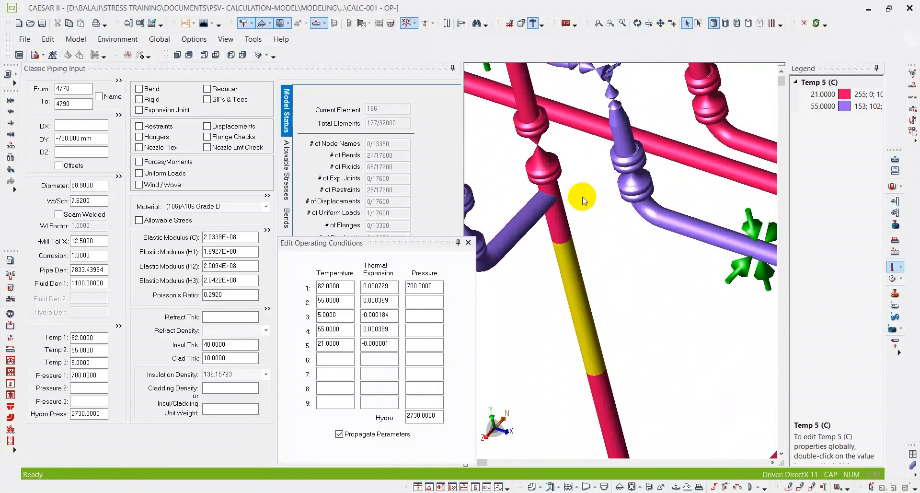
click(561, 209)
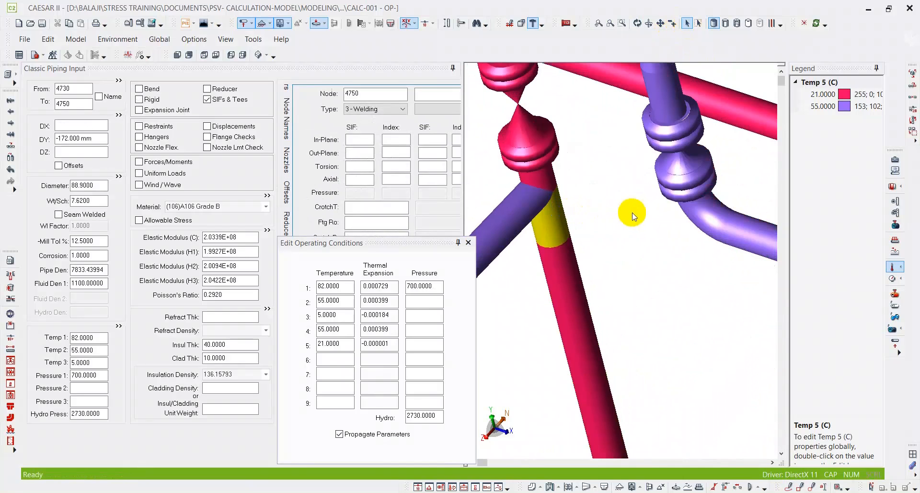
scroll(583, 230, down, 2)
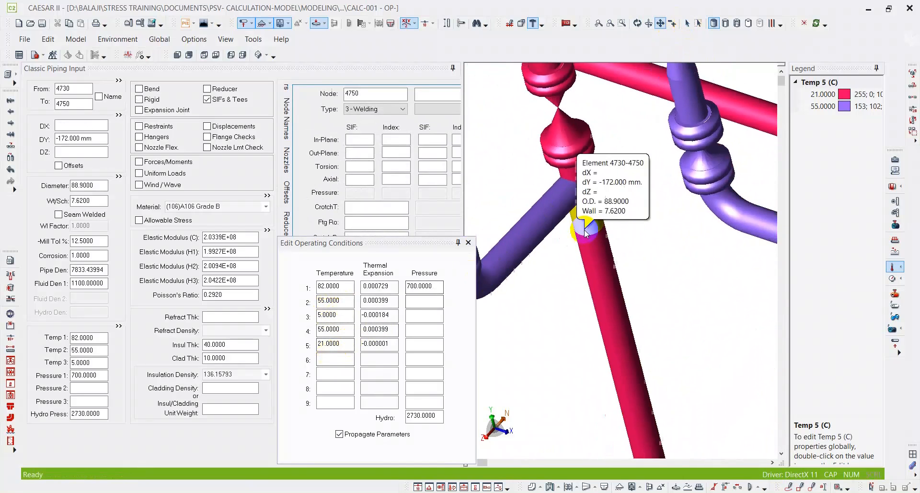
double_click(344, 341)
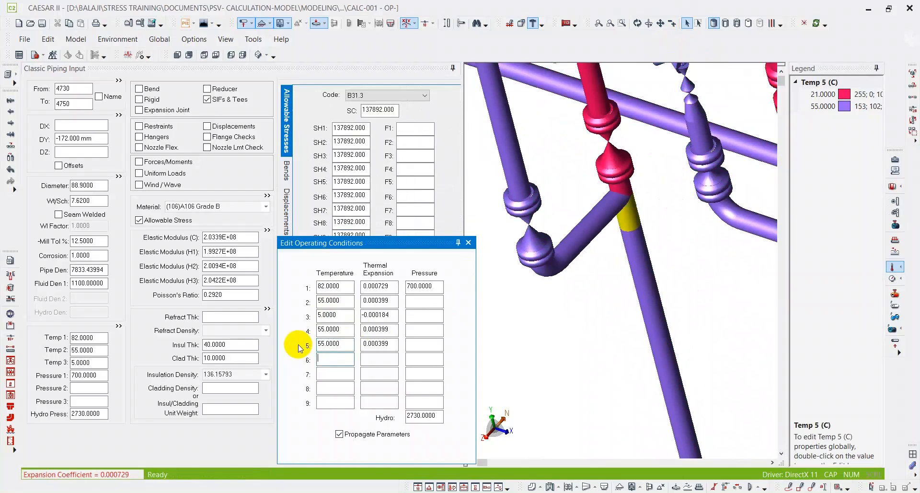
click(625, 368)
Outline the rear relief valve line's 21 °C section, from its inline valve through the upper bend to the outlet valve, with freehand markup.
scroll(625, 367, down, 1)
middle_drag(625, 367, 605, 302)
scroll(604, 312, down, 4)
scroll(625, 312, up, 2)
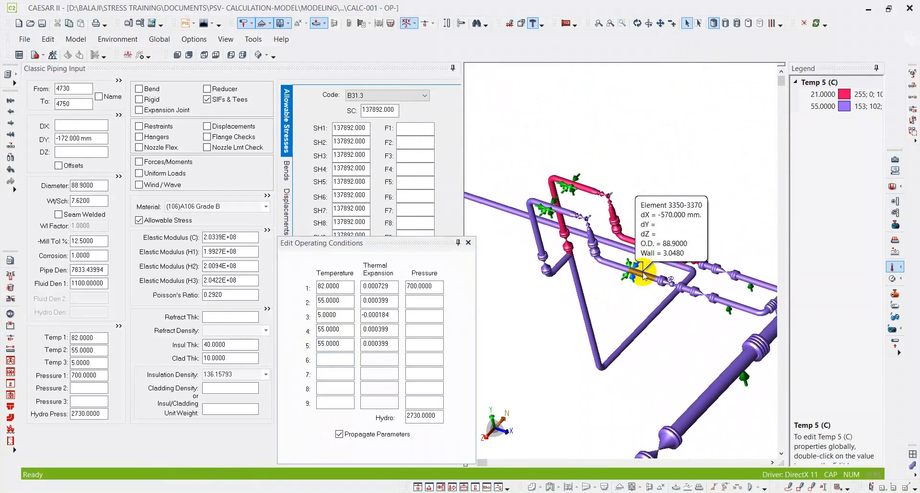
drag(639, 163, 647, 184)
middle_drag(628, 296, 672, 213)
drag(678, 220, 600, 267)
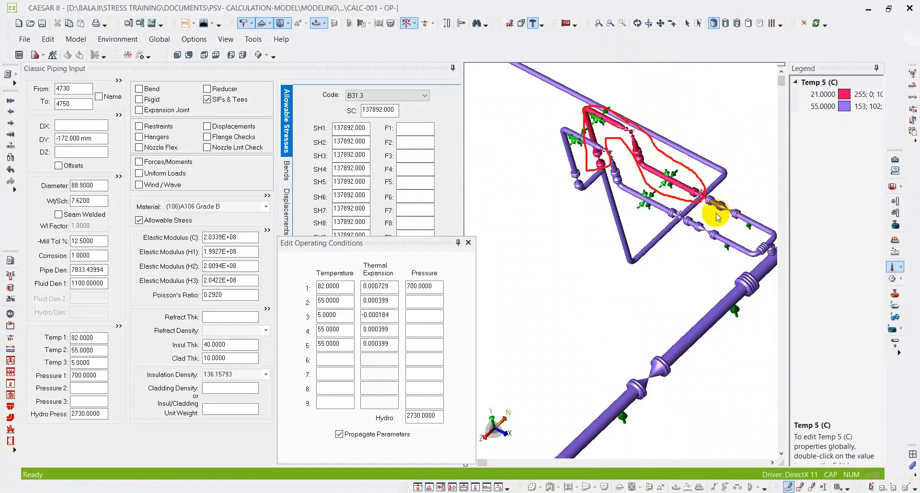
middle_drag(640, 258, 603, 240)
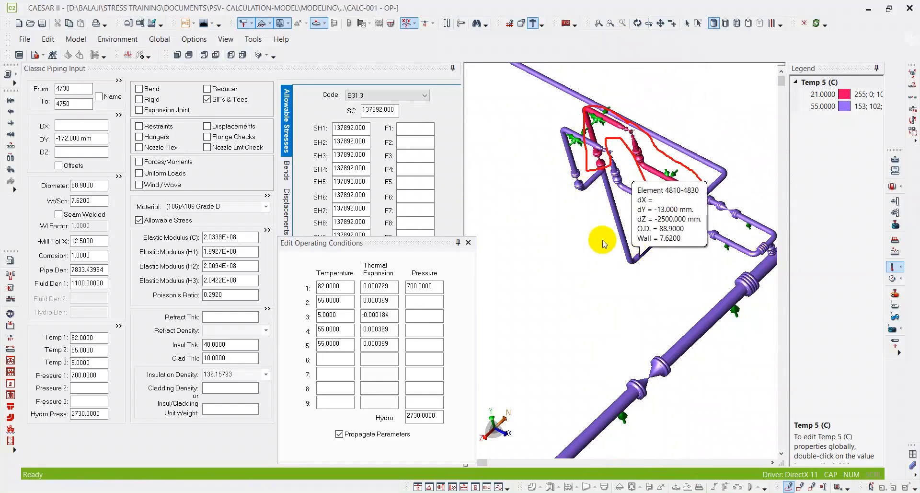
Set temperature 4 of element 3070-3090, where the front relief valve line meets the discharge branch, to 38 °C.
click(688, 23)
scroll(727, 246, up, 2)
scroll(727, 246, up, 3)
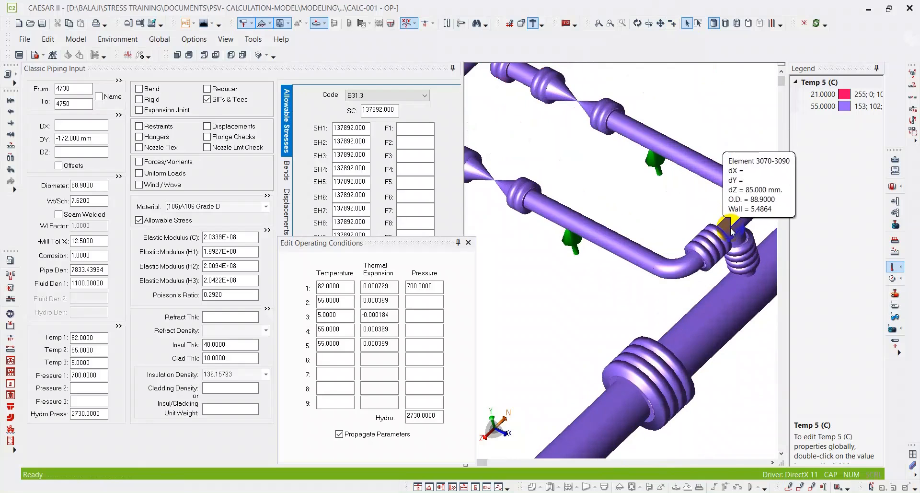
click(750, 235)
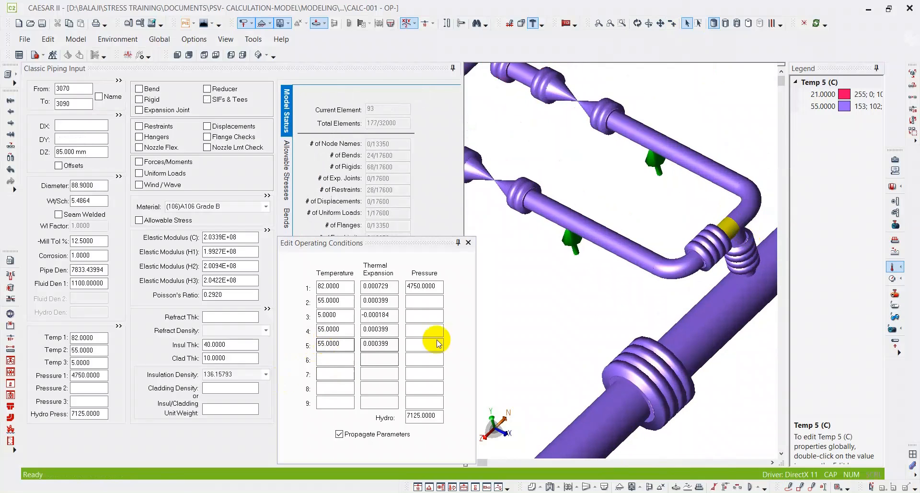
middle_drag(608, 302, 551, 263)
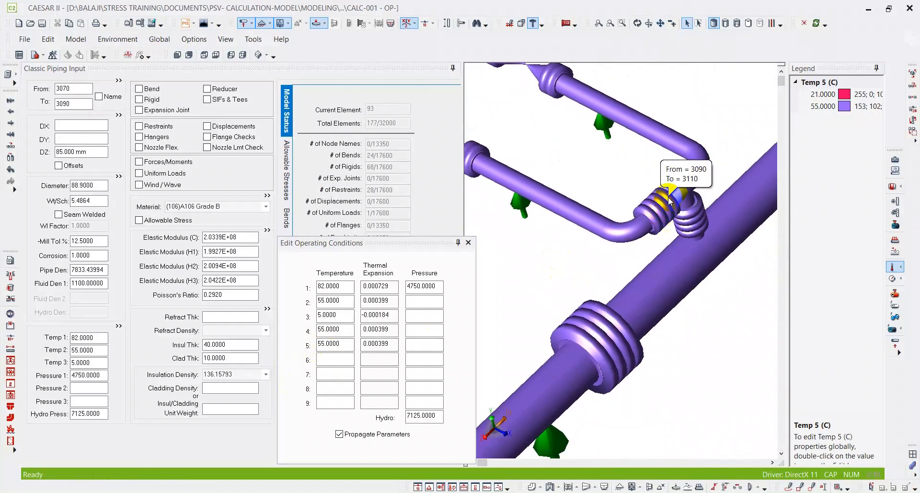
click(340, 330)
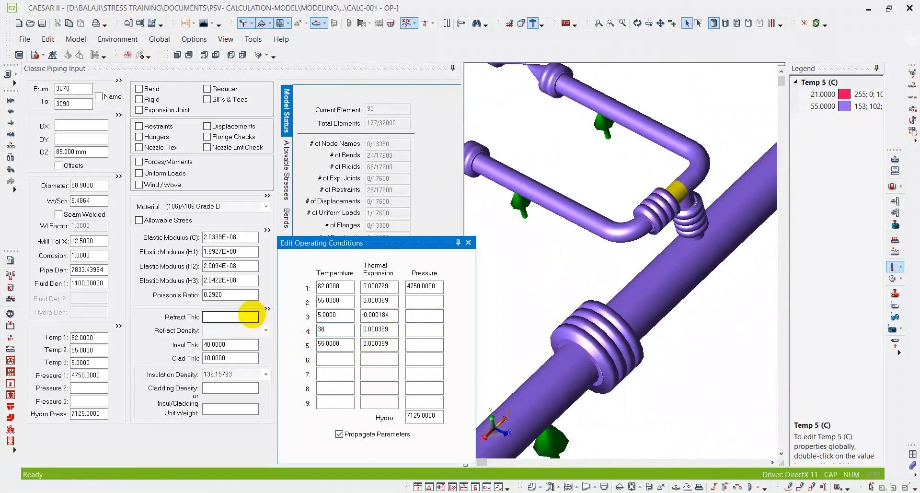
click(567, 151)
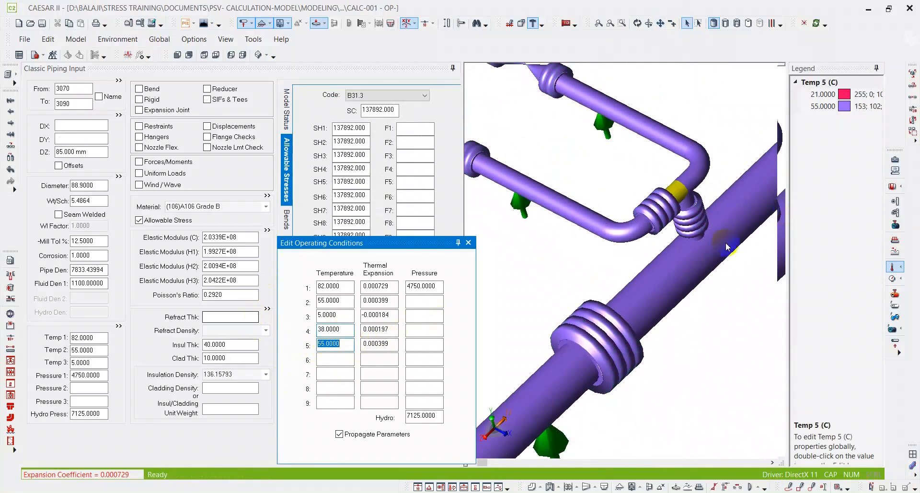
Display the temperature 4 colouring and examine the front relief valve line's outlet and its junction with the rear line.
click(890, 267)
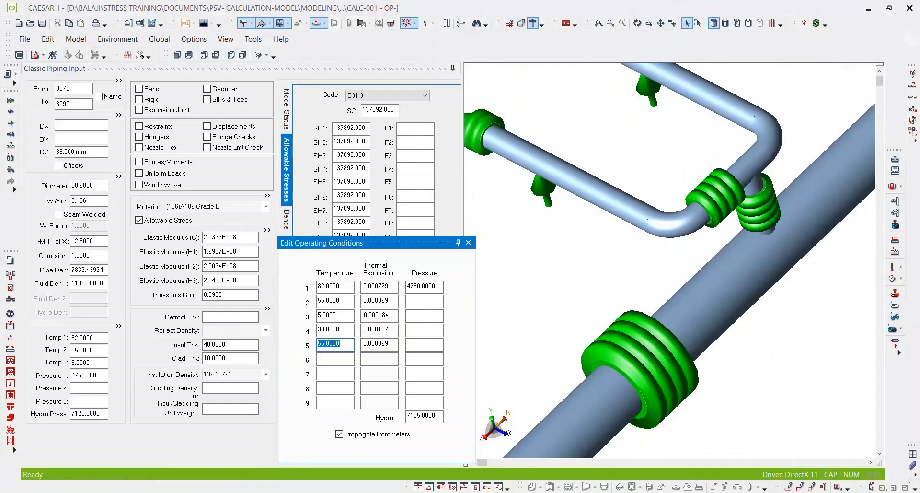
key(alt+Tab)
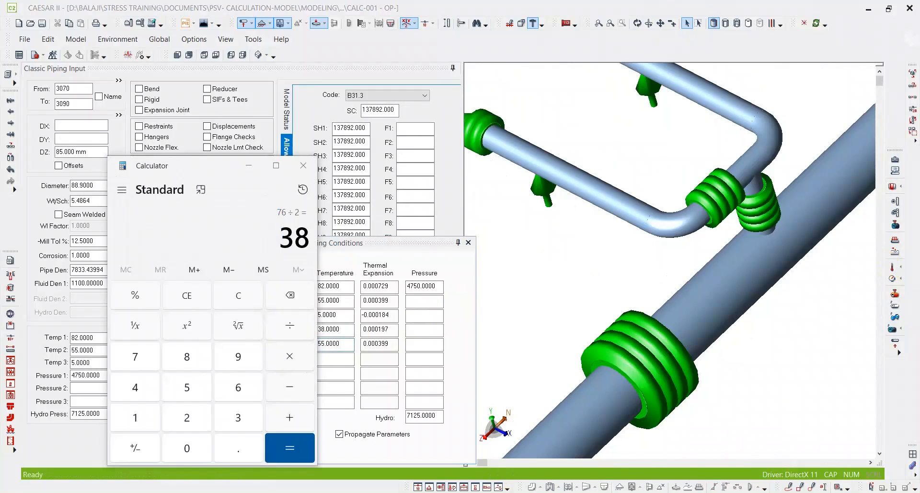
key(alt+Tab)
click(898, 266)
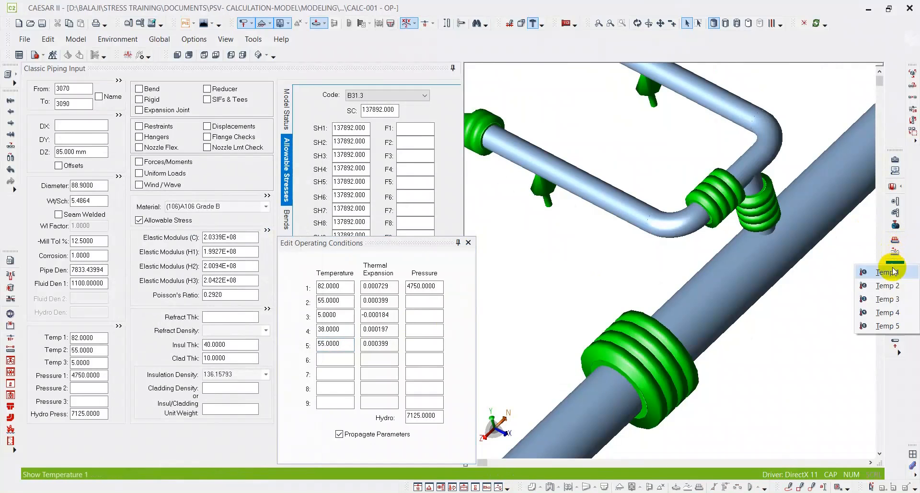
click(882, 312)
scroll(755, 245, down, 3)
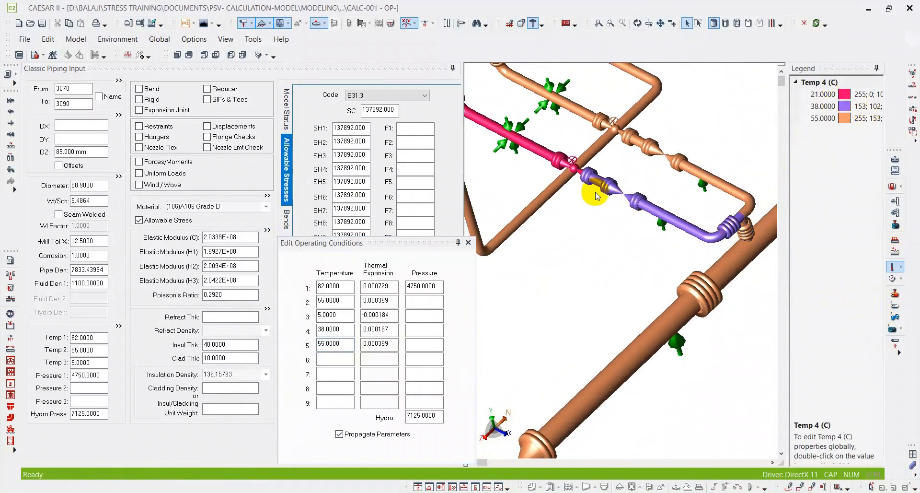
middle_drag(652, 232, 610, 242)
scroll(746, 209, up, 1)
scroll(747, 209, up, 2)
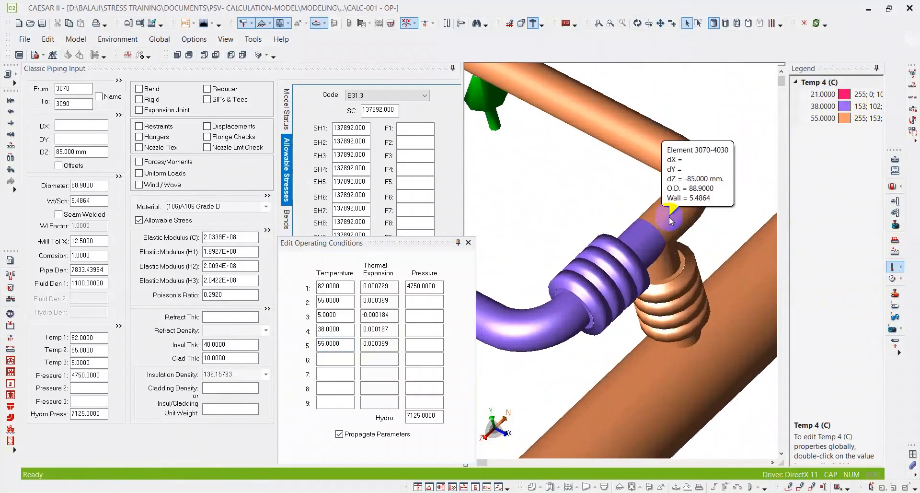
scroll(708, 242, down, 1)
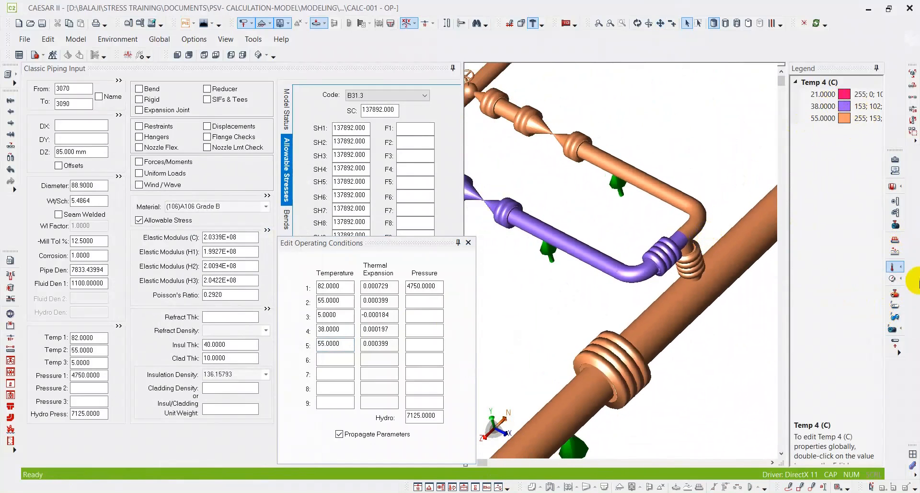
Display the temperature 5 colouring and set temperature 5 of element 3070-4030, at the rear line's junction, to 38 °C.
click(893, 266)
click(894, 266)
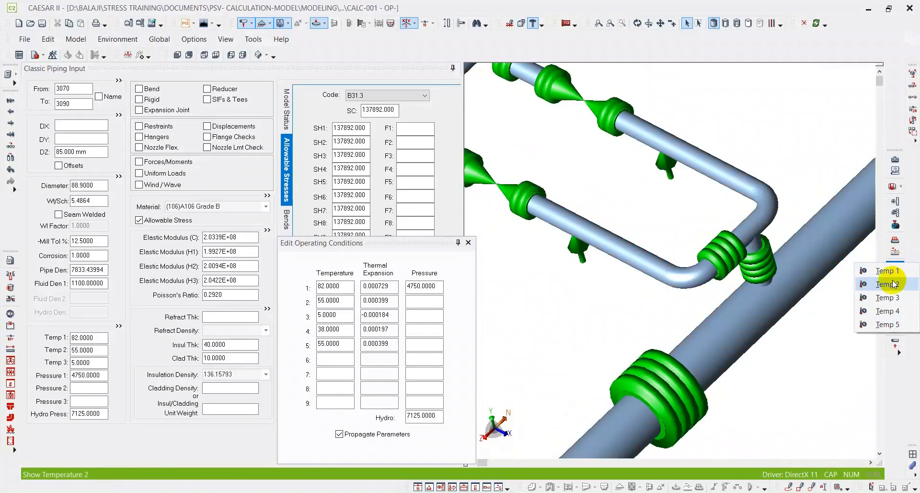
click(884, 324)
scroll(687, 287, up, 1)
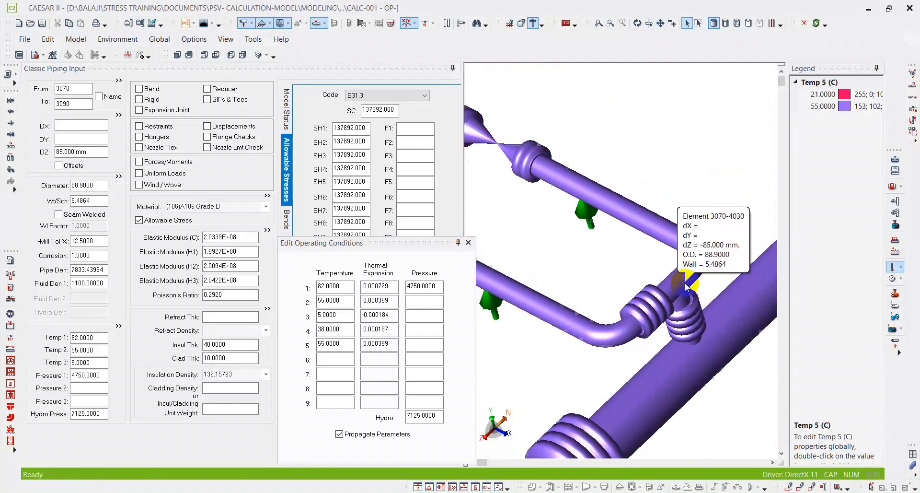
scroll(686, 287, up, 1)
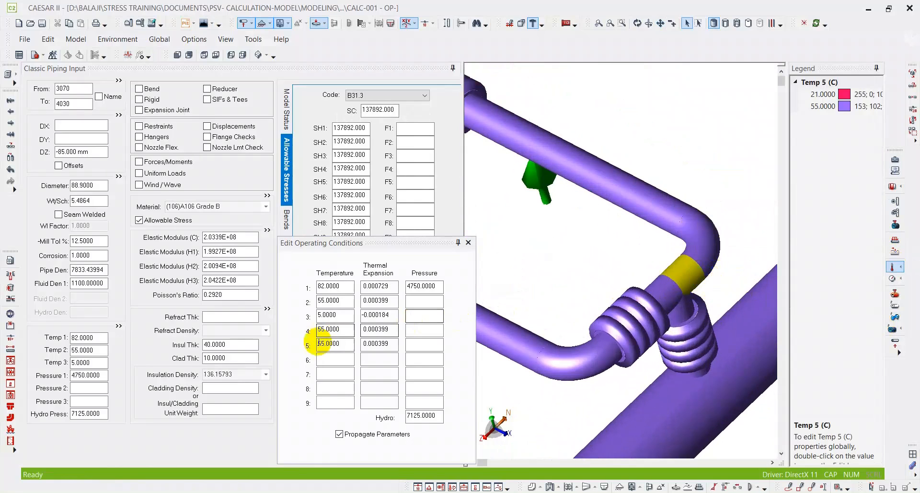
drag(345, 345, 320, 346)
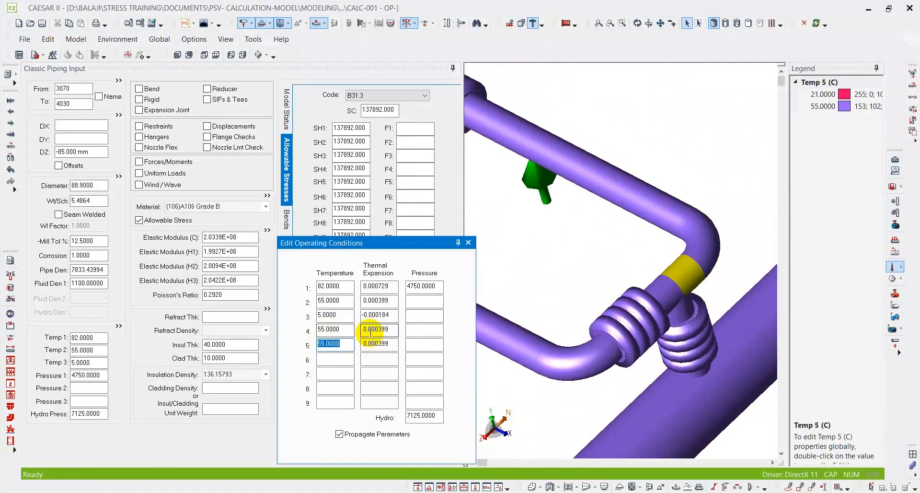
text(38)
key(Return)
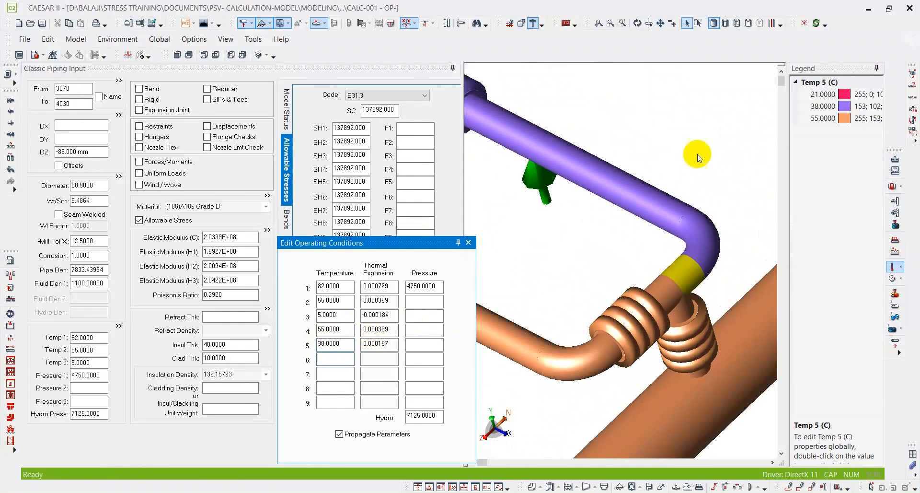
Examine the temperature 5 colouring across both relief valve lines and the shared discharge header.
scroll(690, 182, down, 3)
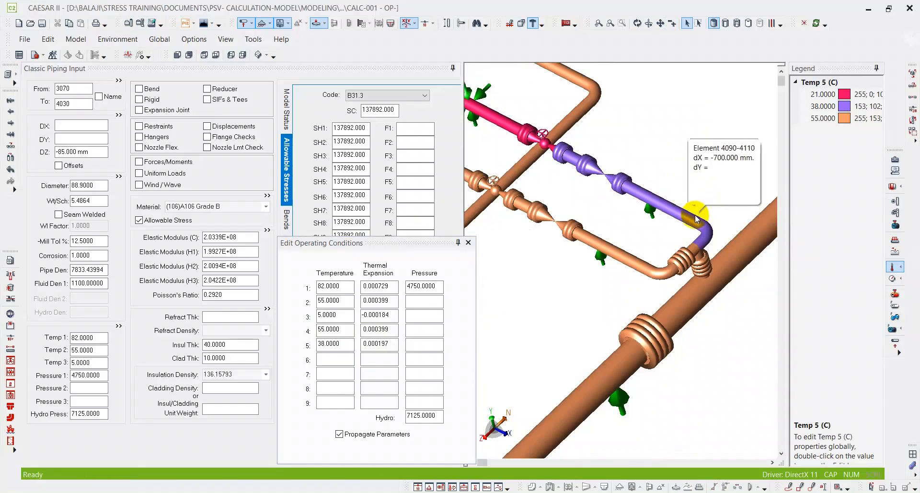
scroll(687, 222, down, 3)
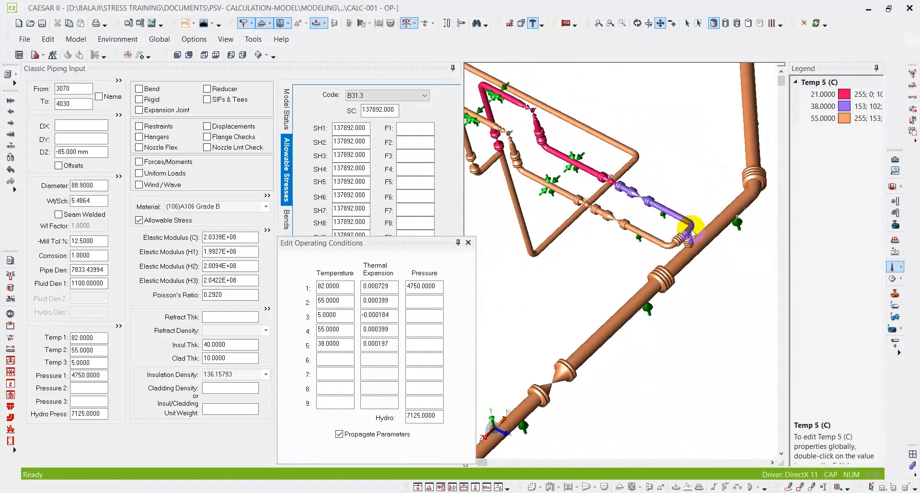
scroll(688, 222, down, 1)
scroll(724, 222, up, 5)
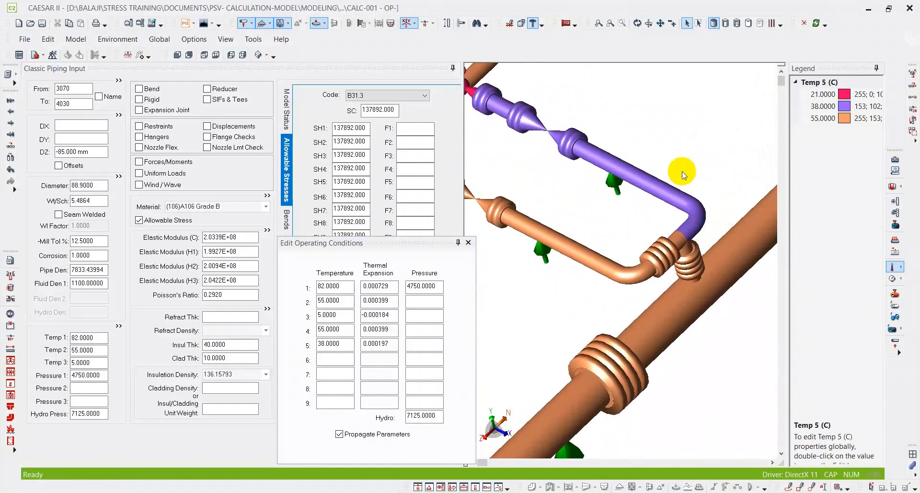
scroll(678, 172, down, 2)
scroll(678, 172, down, 2)
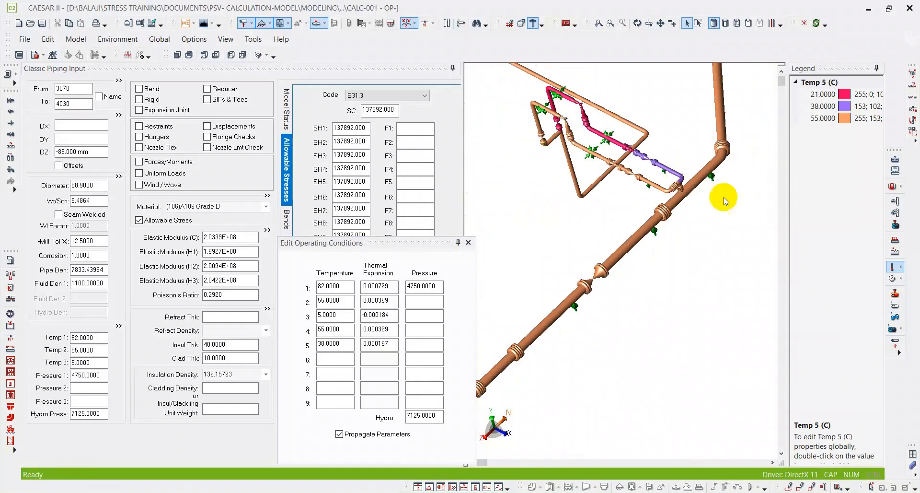
Hide the temperature colouring and set the vector 2 forces FX and FY at node 3570 of the front relief valve to 0.
click(895, 266)
scroll(637, 240, up, 2)
scroll(550, 197, up, 2)
scroll(593, 180, up, 2)
scroll(594, 179, up, 4)
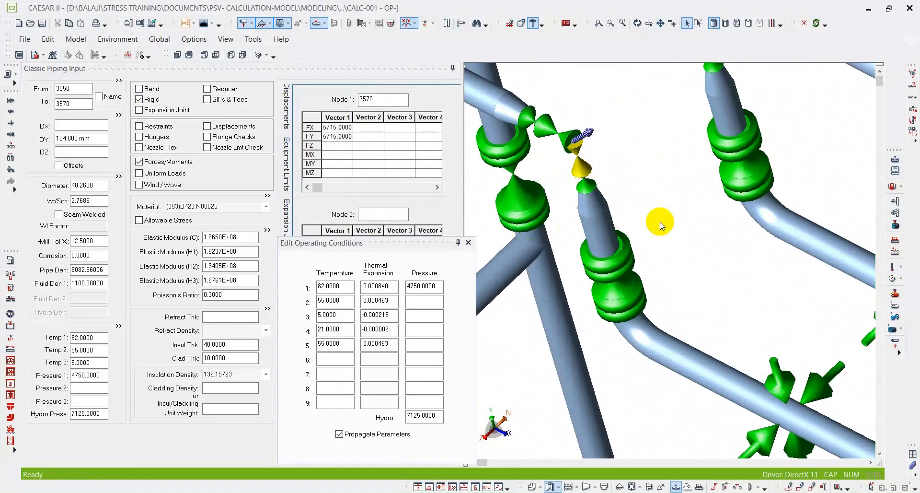
mouse_move(602, 196)
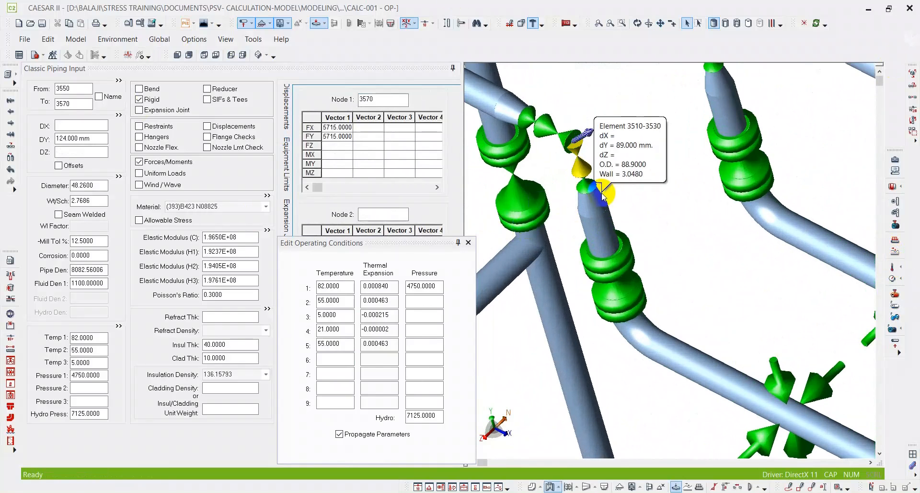
scroll(603, 196, down, 4)
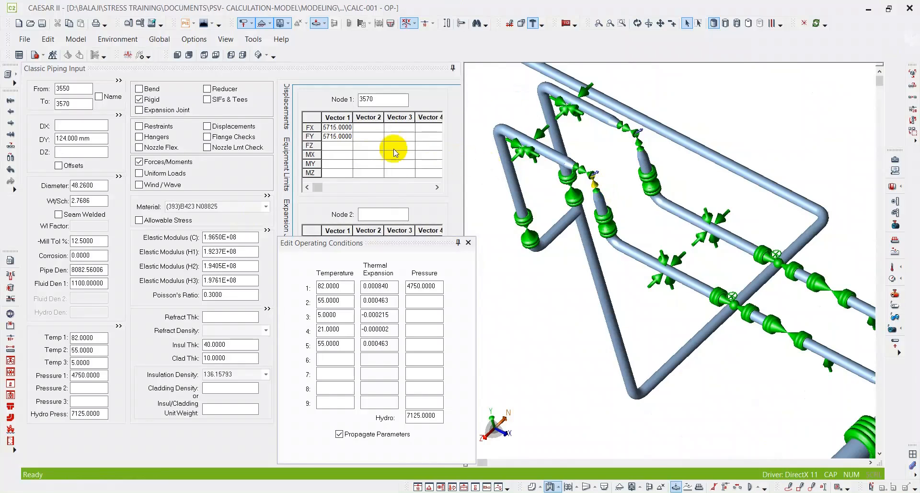
click(368, 128)
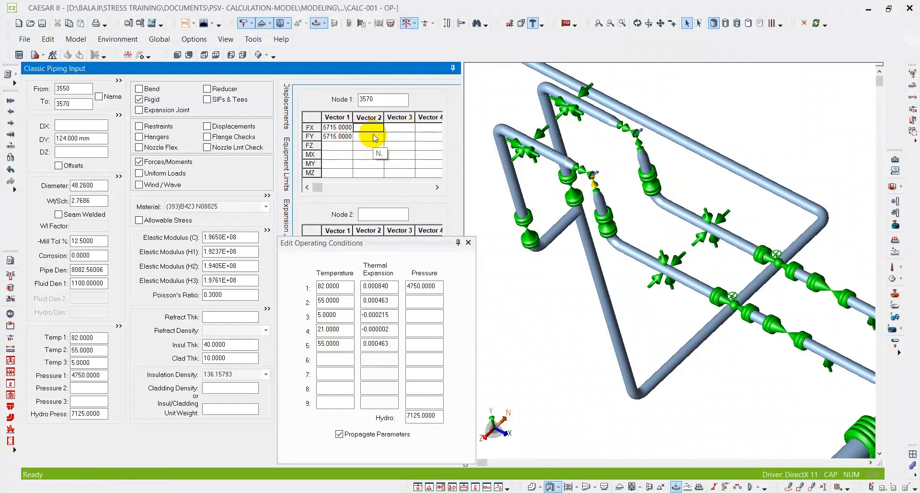
text(0)
key(Return)
text(0)
key(Return)
Review force vectors 1 to 3 at node 3570 against the element's temperature 5 case.
click(335, 117)
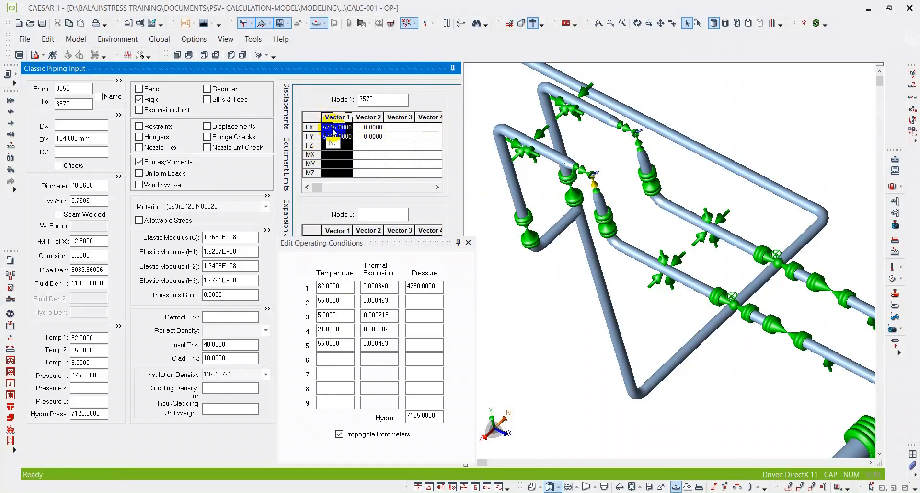
click(377, 117)
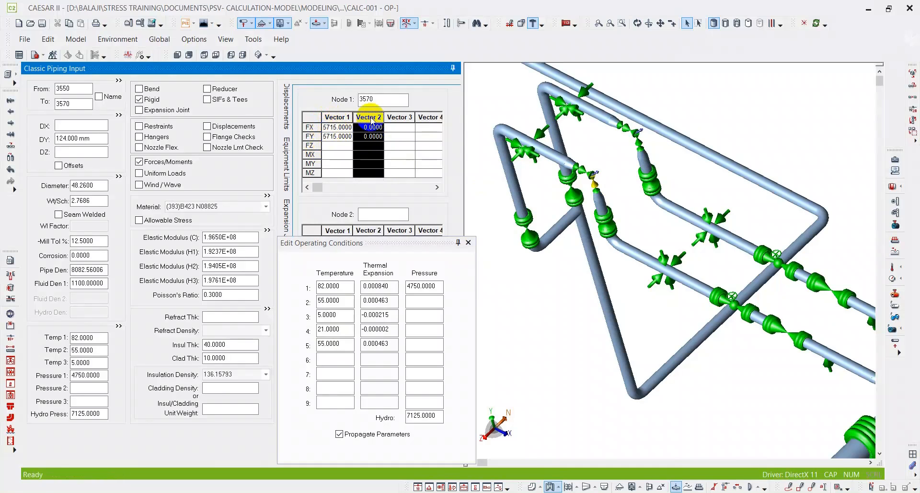
click(398, 117)
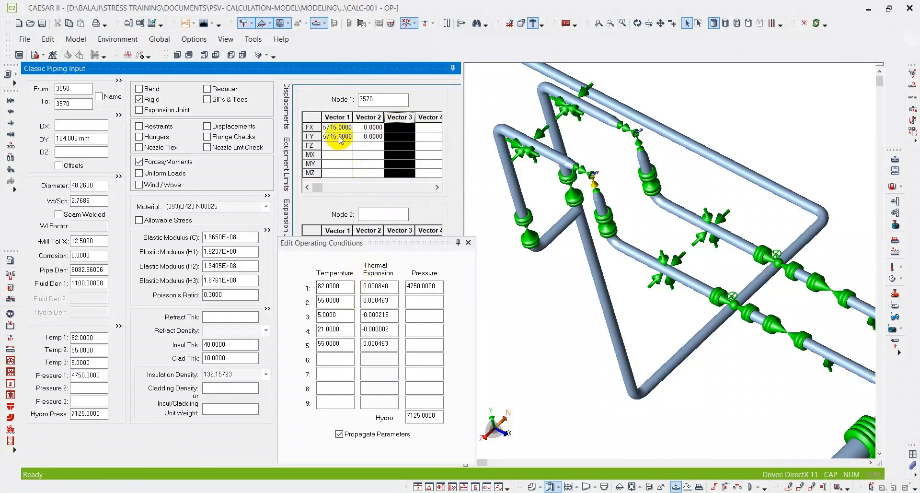
click(332, 118)
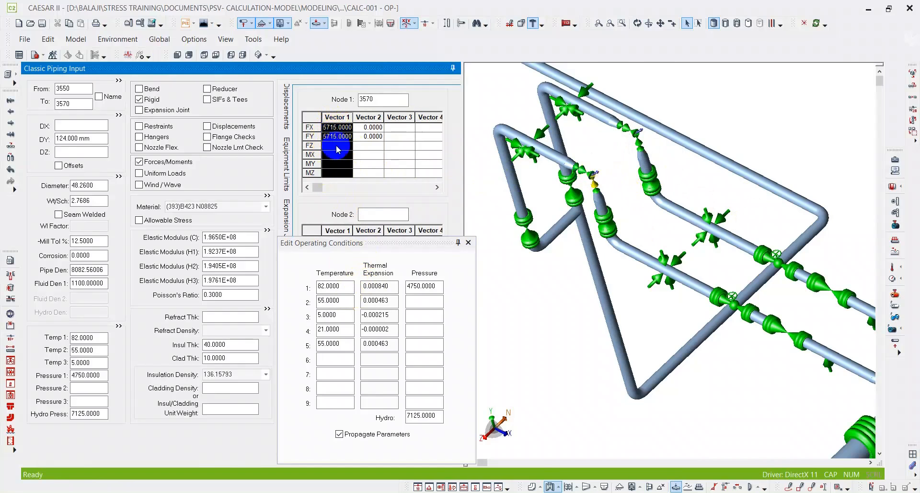
click(410, 128)
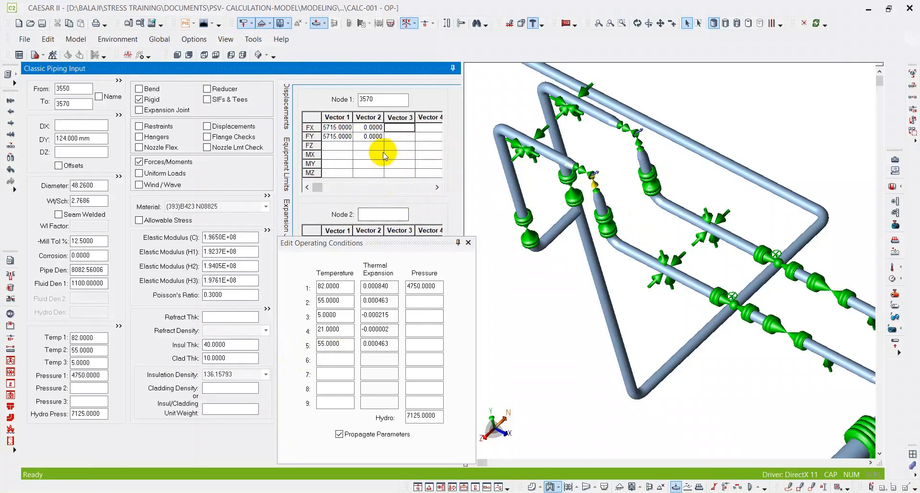
drag(346, 345, 310, 339)
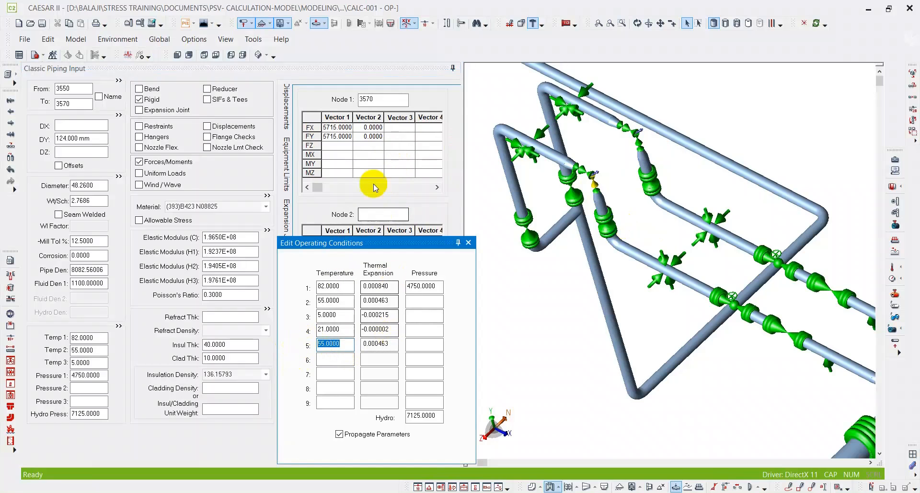
Set the vector 3 forces FX and FY at node 3570 to 5715 N.
click(400, 128)
text(5715)
key(Return)
text(5715)
key(Return)
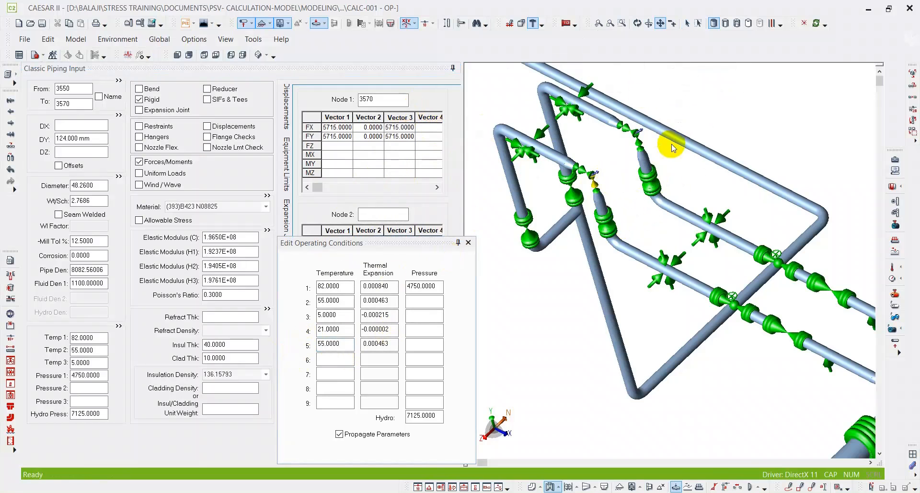
Set the vector 2 forces FX and FY at node 4510 of the rear relief valve to 5715 N.
scroll(652, 143, up, 5)
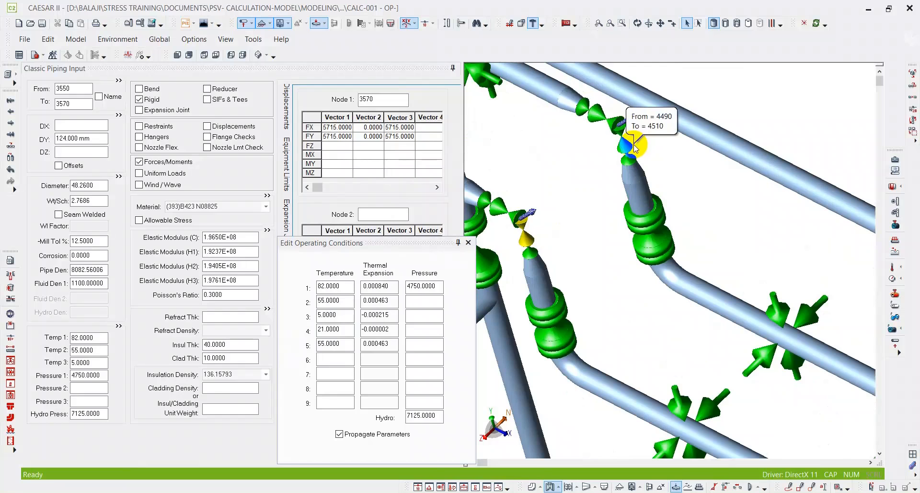
click(625, 147)
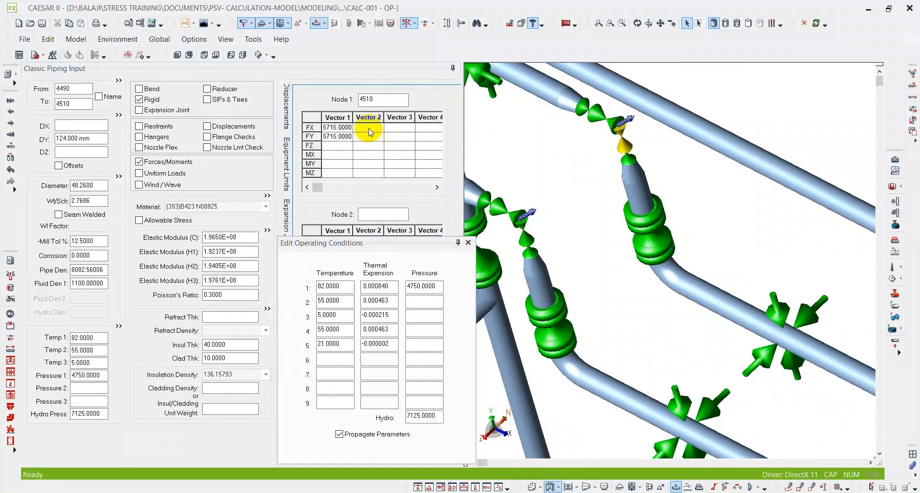
click(336, 329)
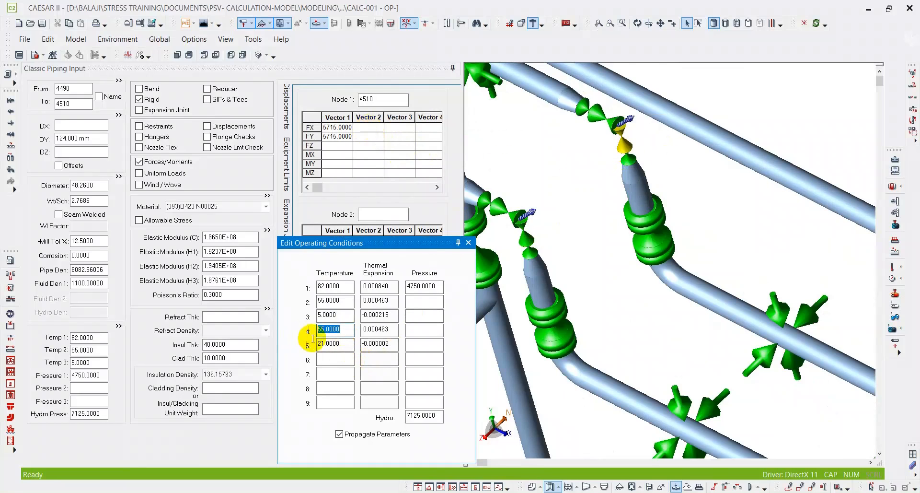
click(378, 137)
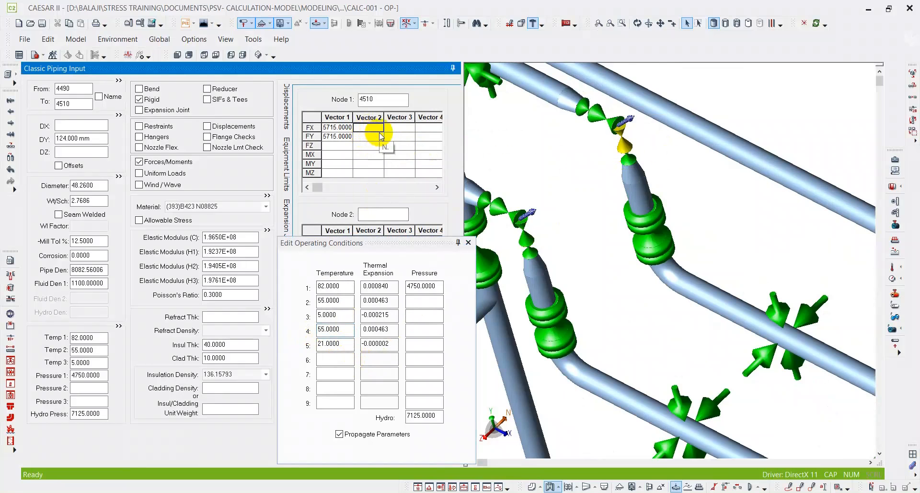
text(5715.0000)
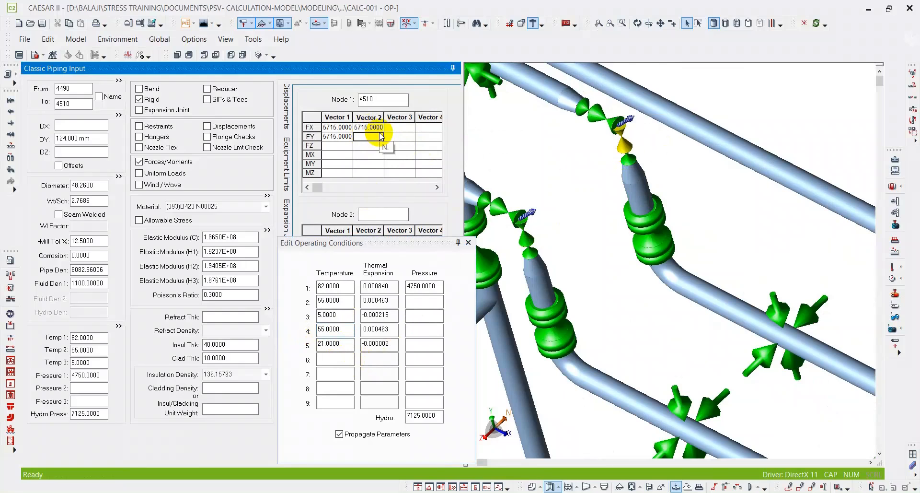
text(5715)
key(Return)
click(366, 136)
double_click(367, 137)
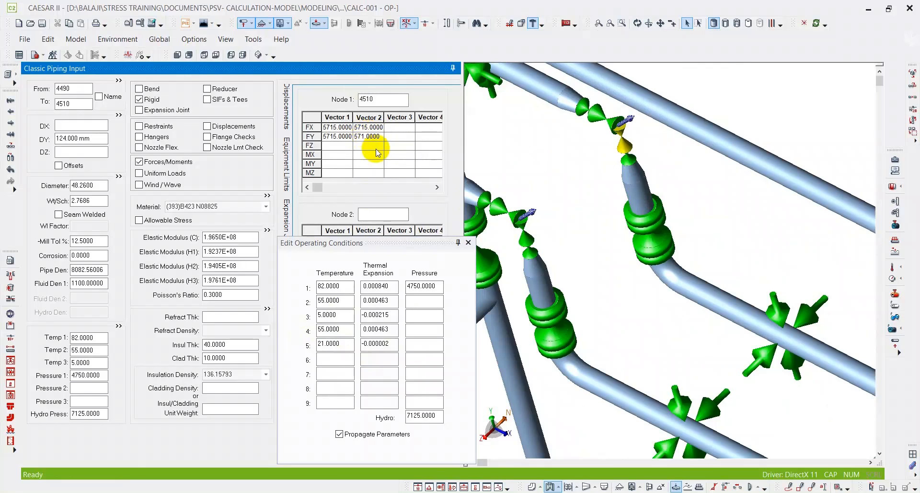
Set the vector 3 forces FX and FY at node 4510 to 0.
click(399, 127)
text(0)
key(Return)
text(0)
key(Return)
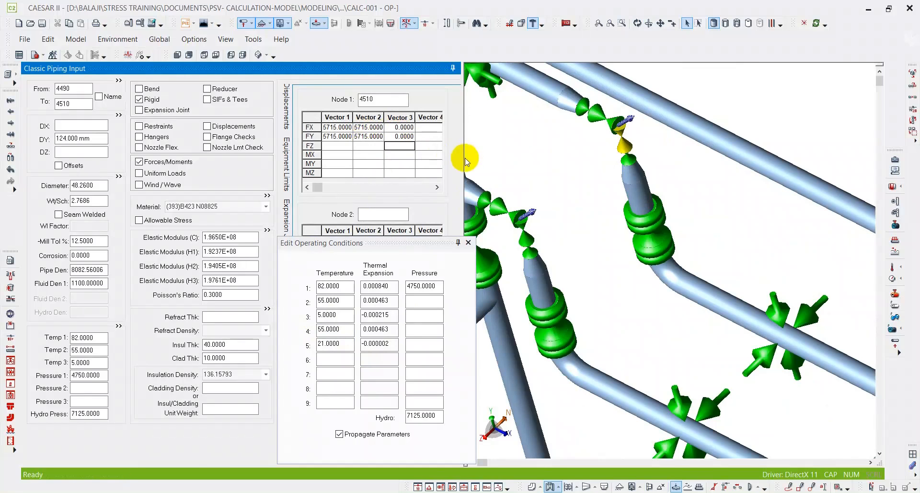
Display the temperature 4 colouring and examine it across both relief valve lines and the discharge header.
scroll(720, 162, down, 5)
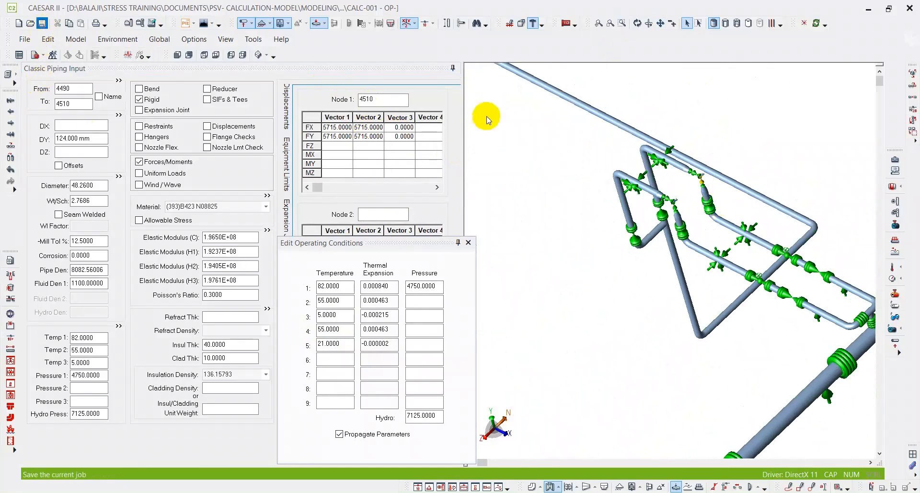
middle_drag(701, 227, 616, 199)
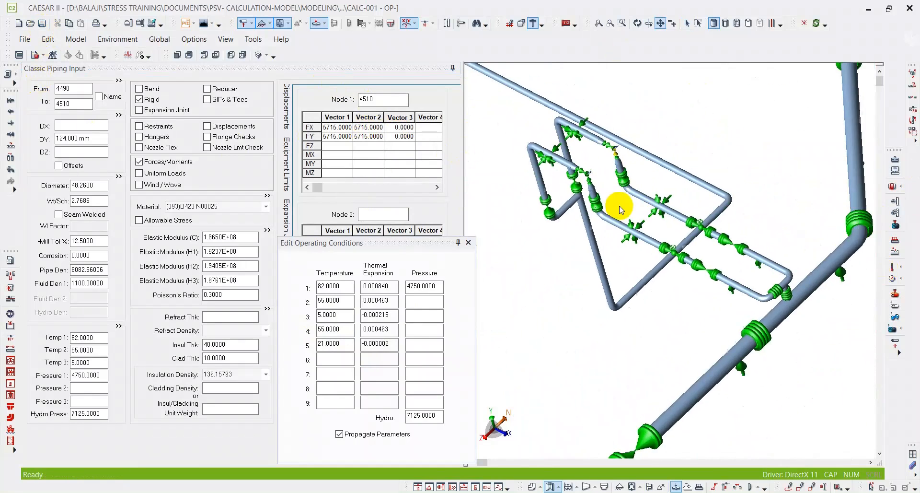
click(894, 272)
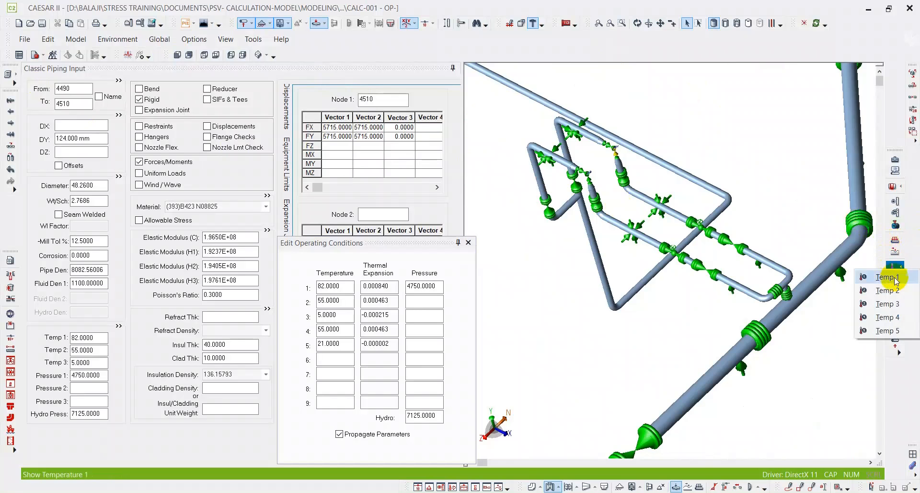
click(892, 318)
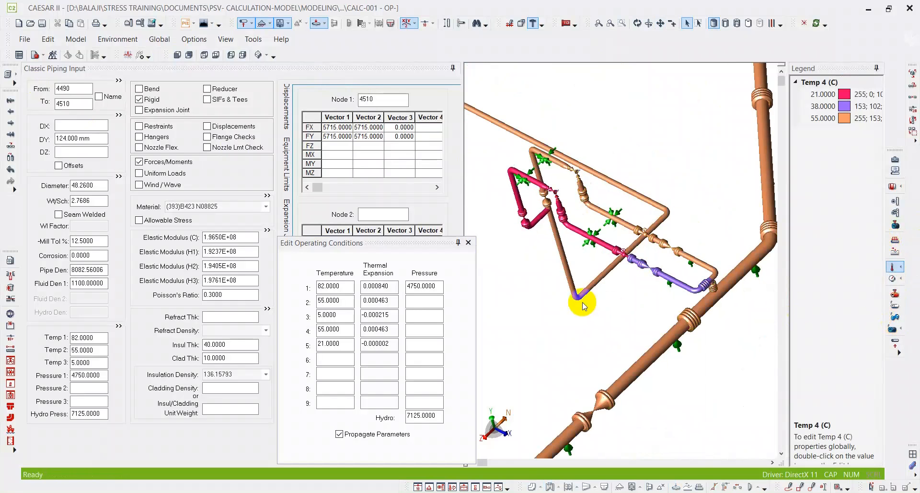
scroll(553, 194, up, 6)
scroll(555, 205, down, 6)
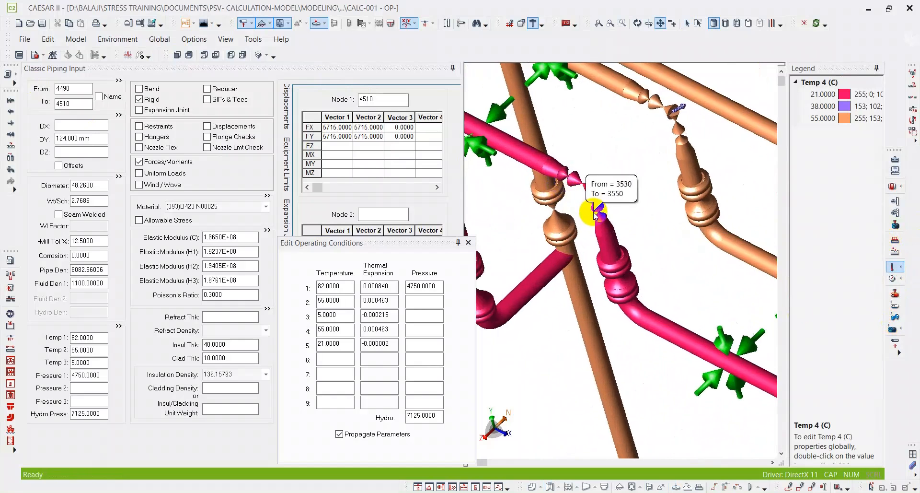
scroll(614, 211, up, 3)
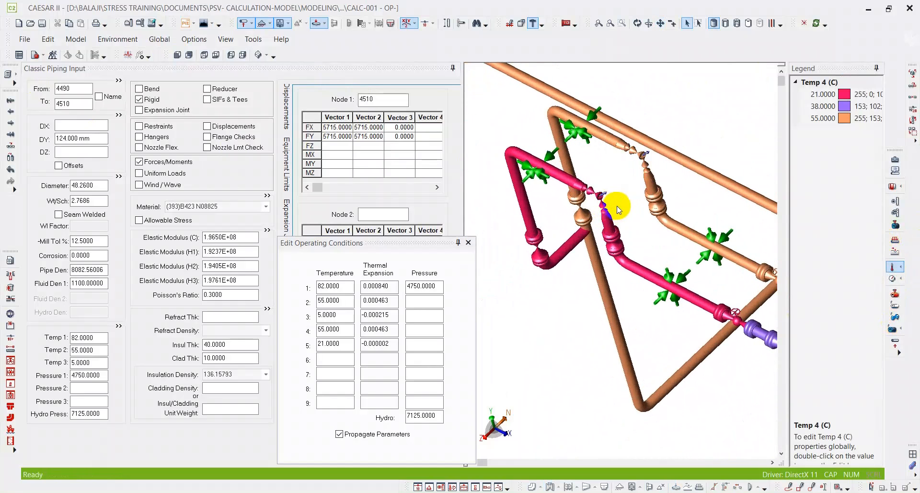
Review force vectors 1 to 3 at node 4510 against the element's temperature cases 4 and 5.
click(335, 344)
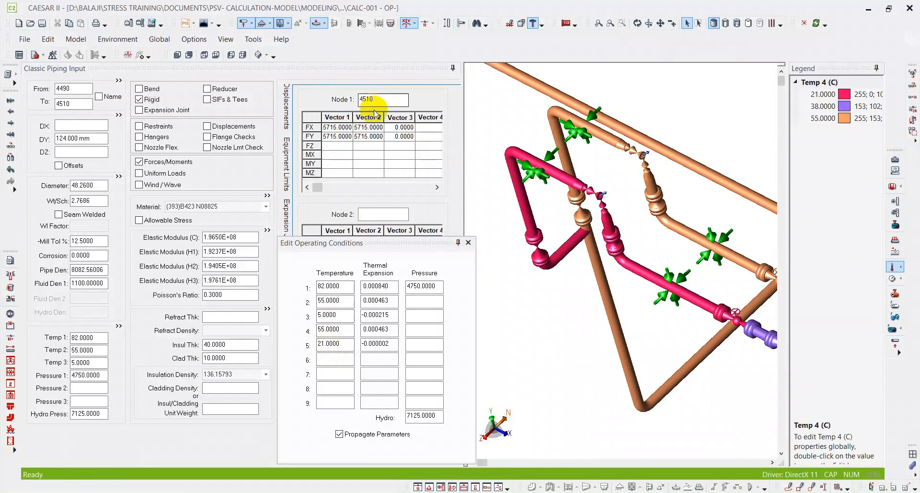
drag(372, 119, 399, 117)
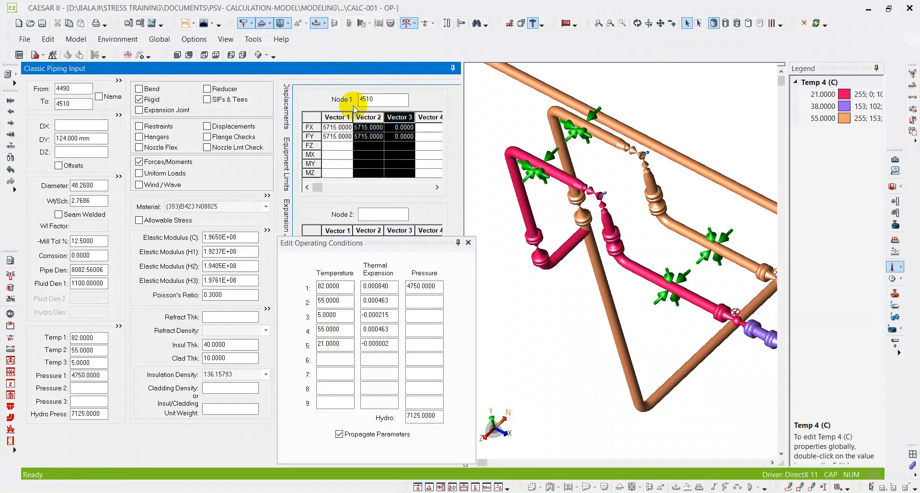
drag(341, 111, 402, 131)
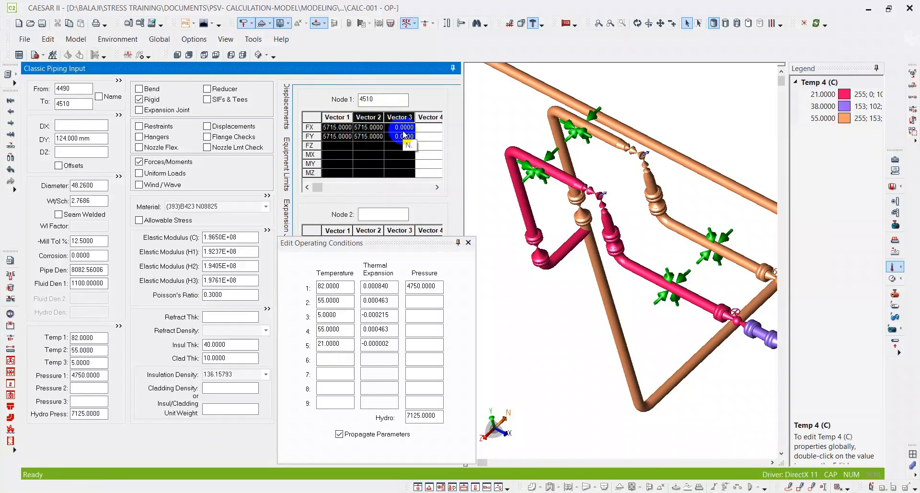
Hide the operating conditions and temperature 4 colouring, and view the overall piping model isometrically.
click(468, 243)
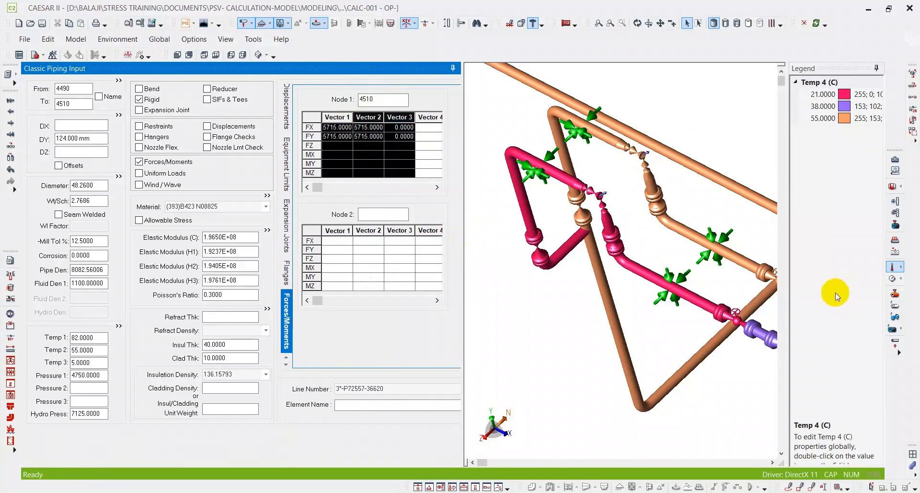
click(892, 268)
scroll(670, 240, down, 3)
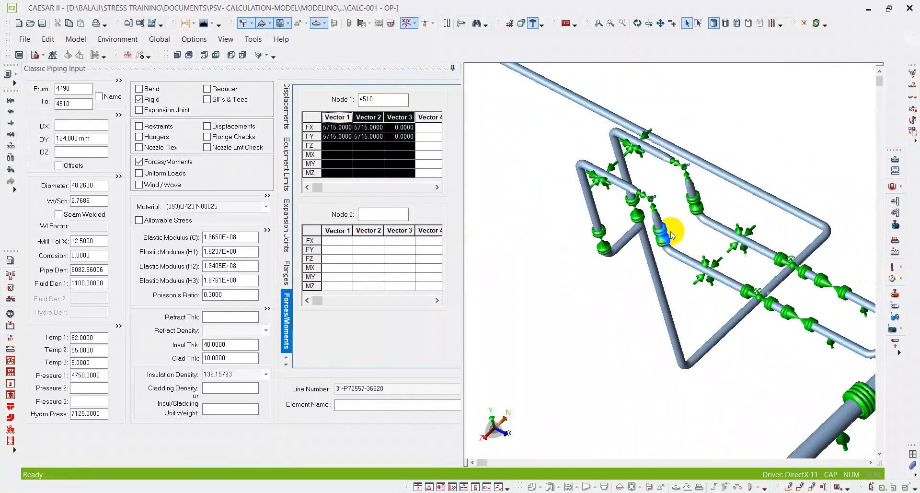
click(258, 54)
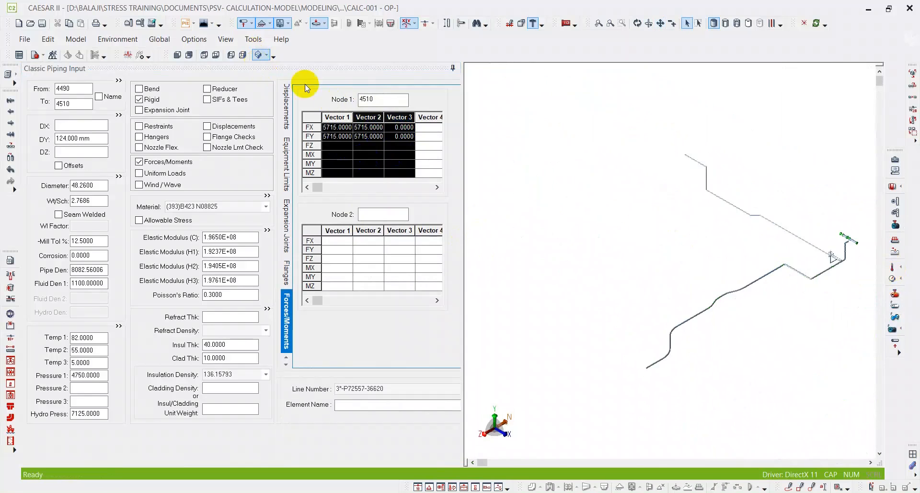
scroll(672, 232, up, 5)
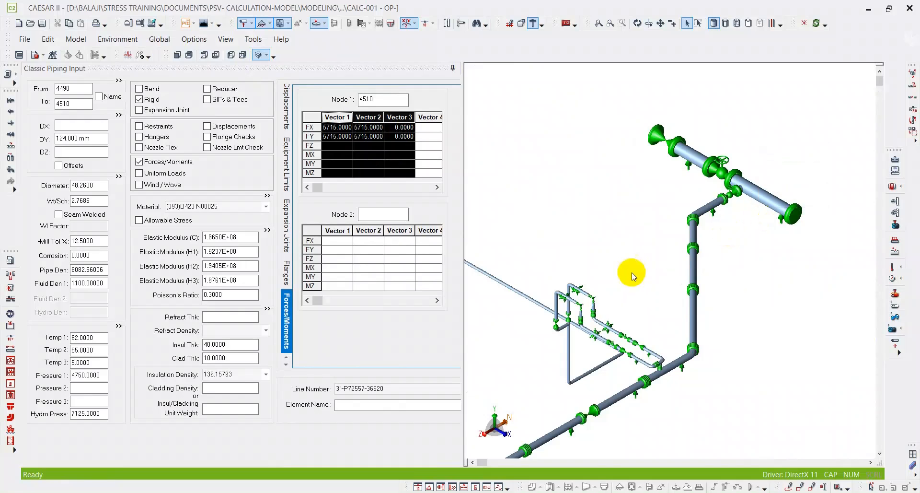
middle_drag(631, 273, 630, 230)
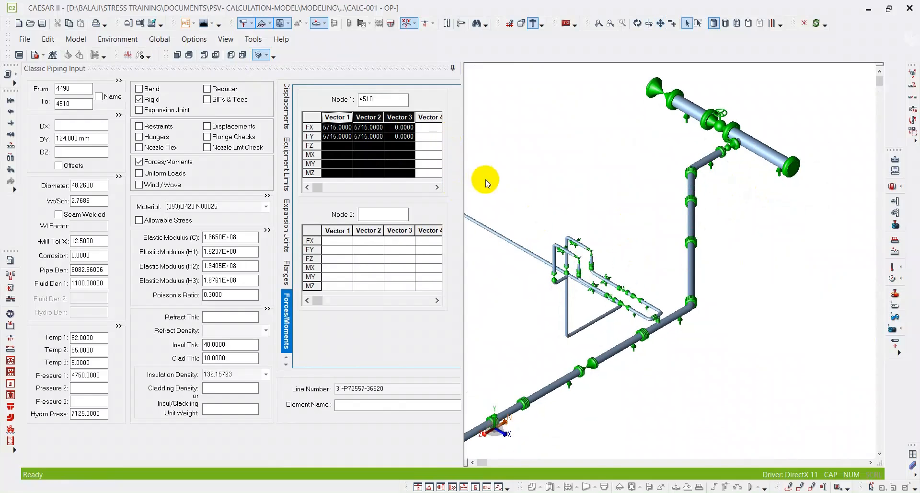
click(391, 146)
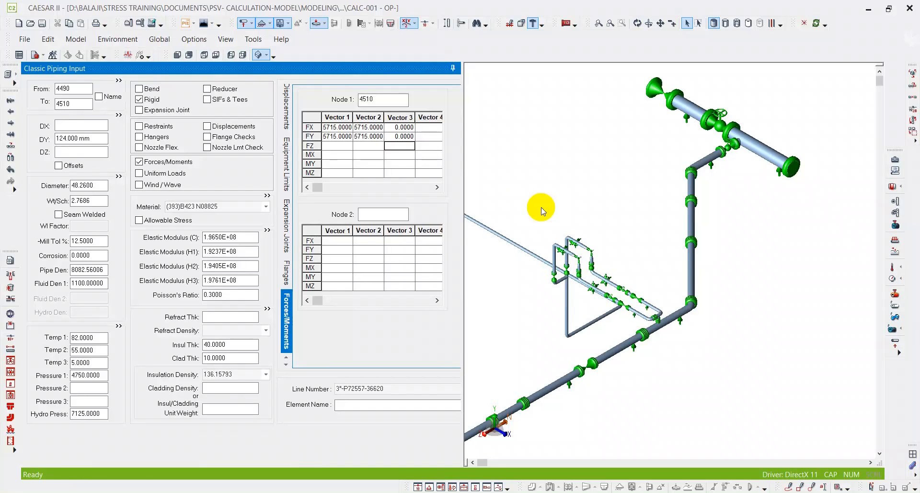
Switch to the Excel workbook FLANGE LEAKAGE- BOLT DIMENSIONS (1) and review the 2" 150# flange bolt data on Sheet1.
click(514, 492)
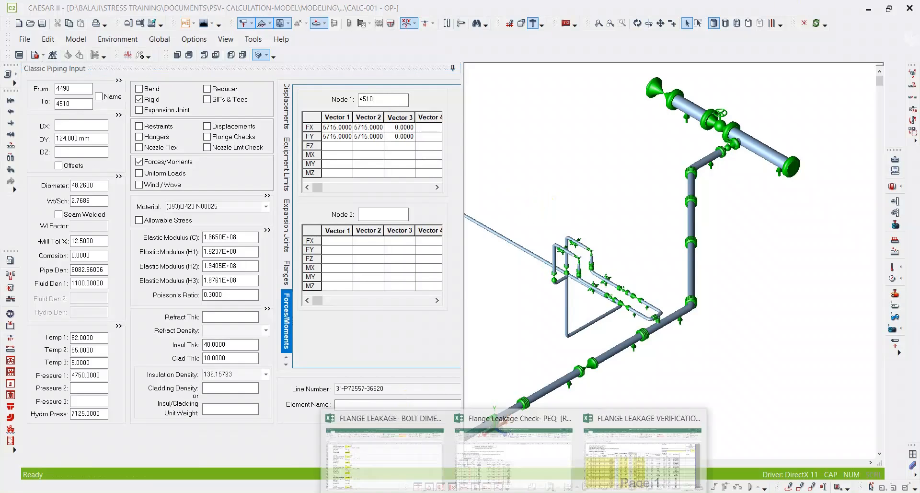
click(411, 461)
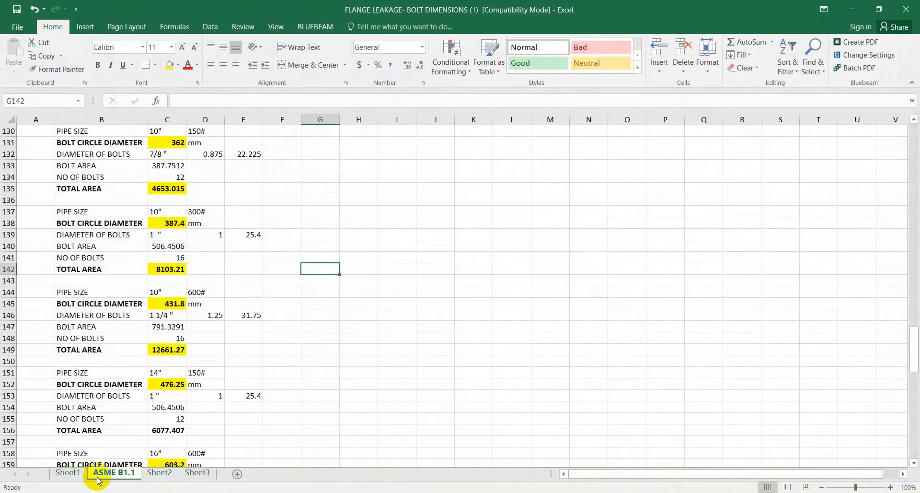
click(68, 473)
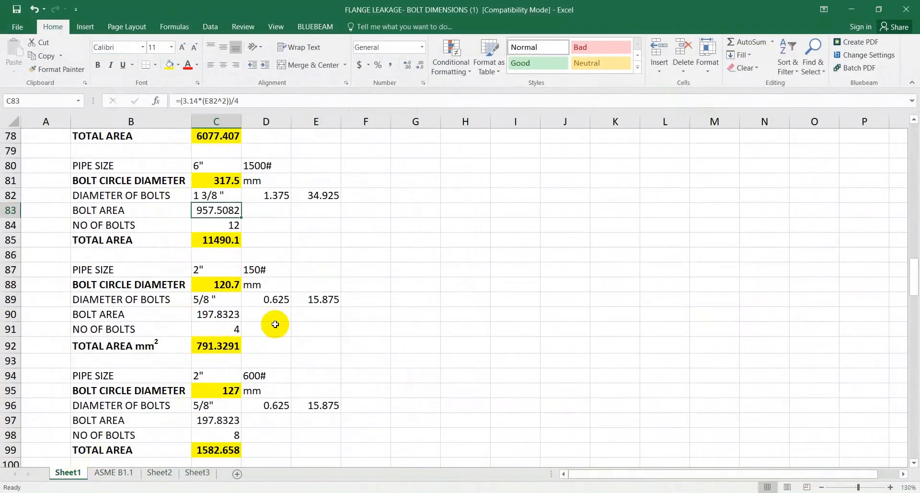
click(323, 302)
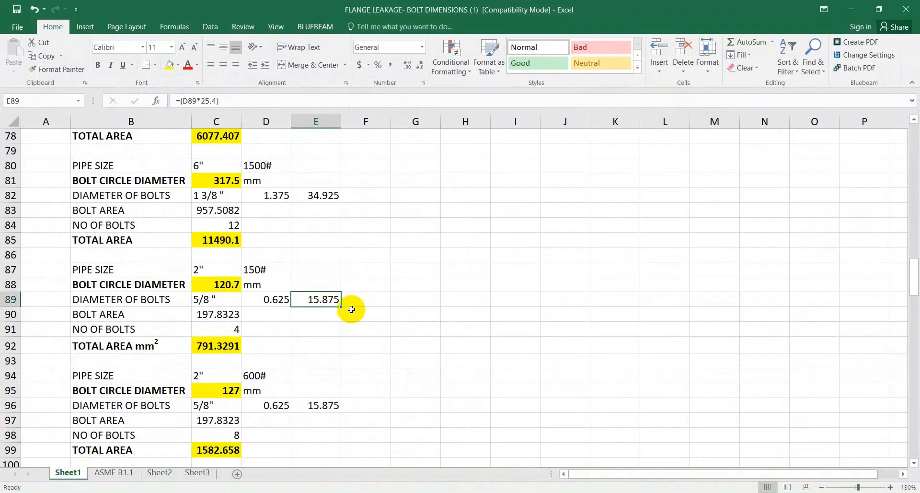
click(187, 314)
click(209, 314)
click(144, 314)
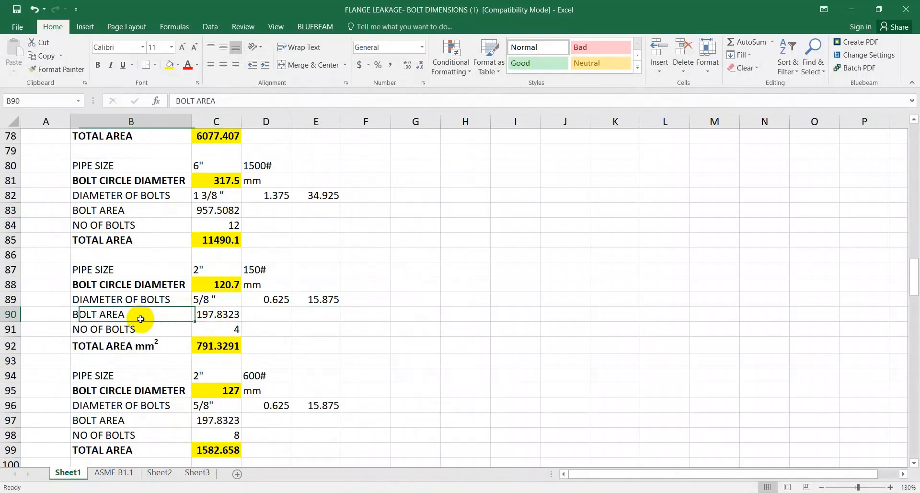
Inspect the bolt area formula for the 2" 150# flange in cell C90.
click(202, 316)
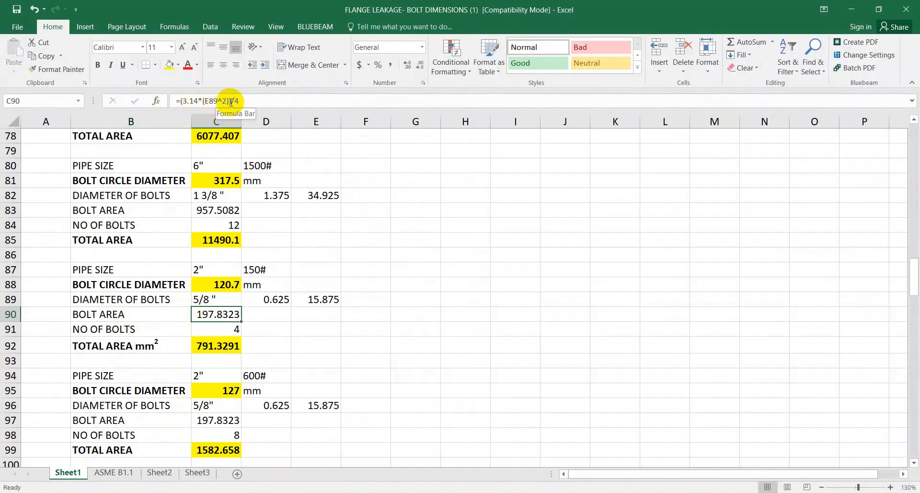
drag(241, 101, 146, 100)
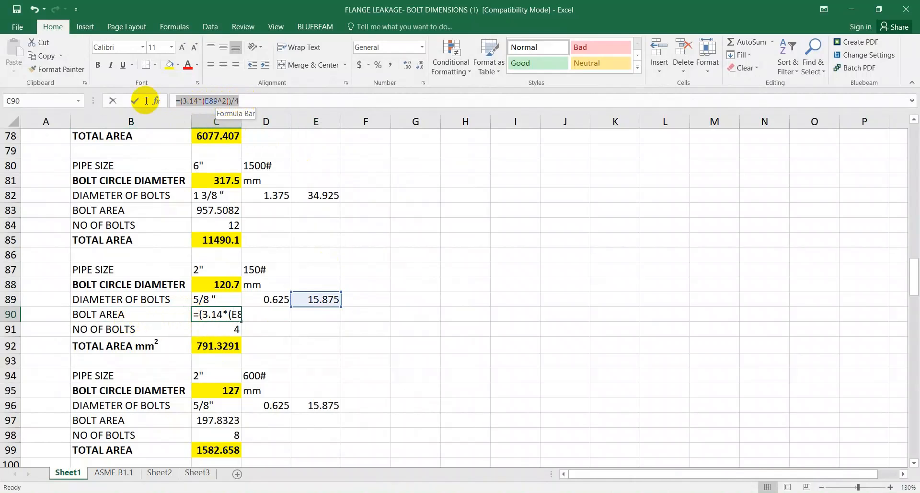
click(364, 357)
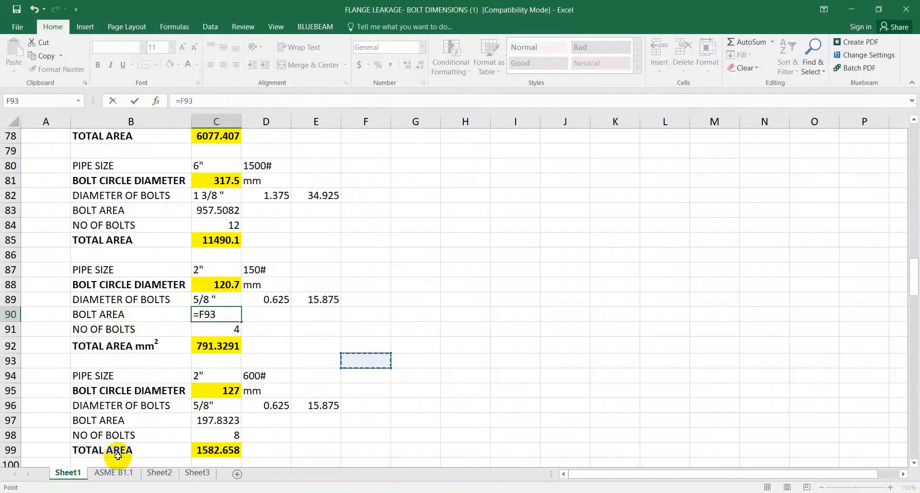
click(114, 473)
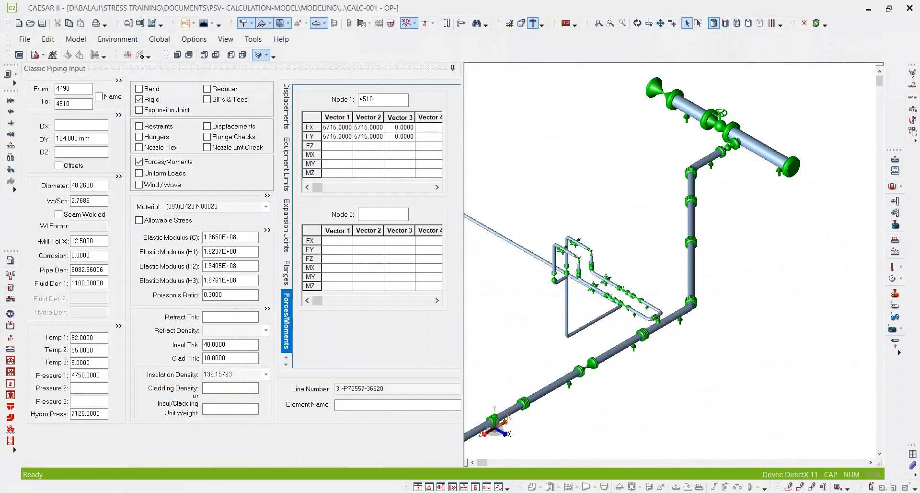
key(alt+Tab)
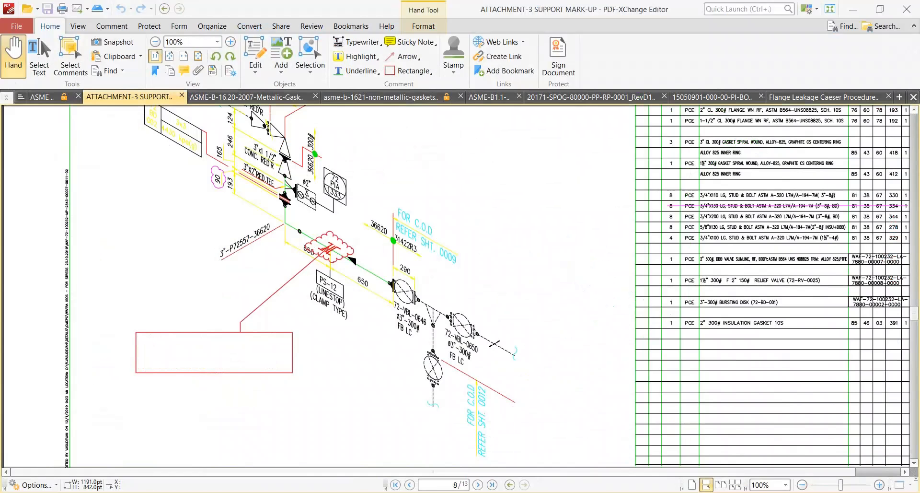
click(696, 93)
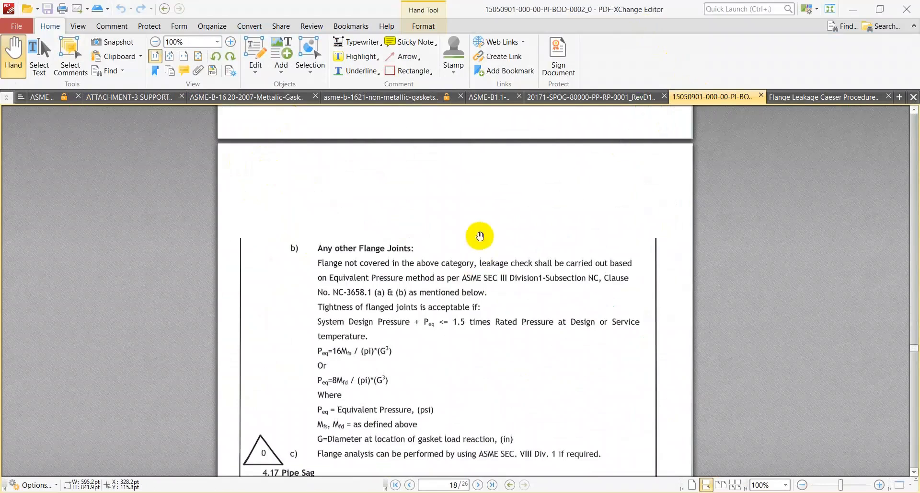
scroll(439, 291, down, 1)
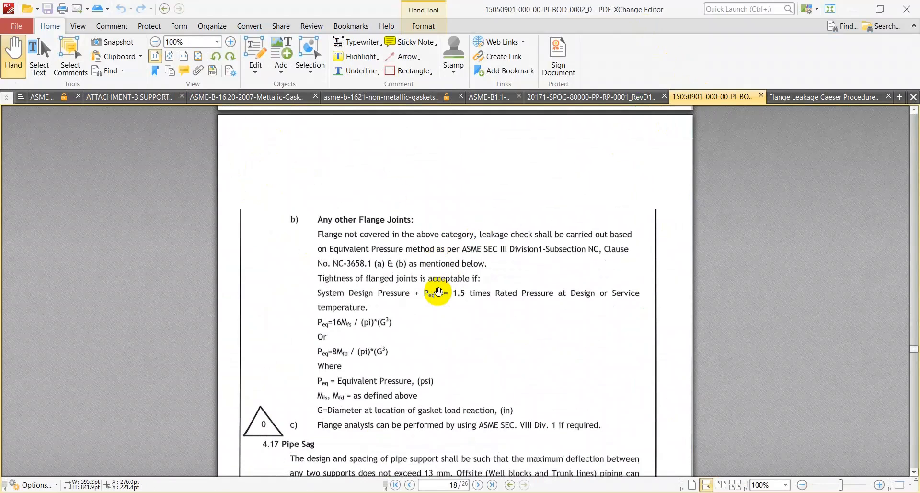
scroll(438, 291, up, 12)
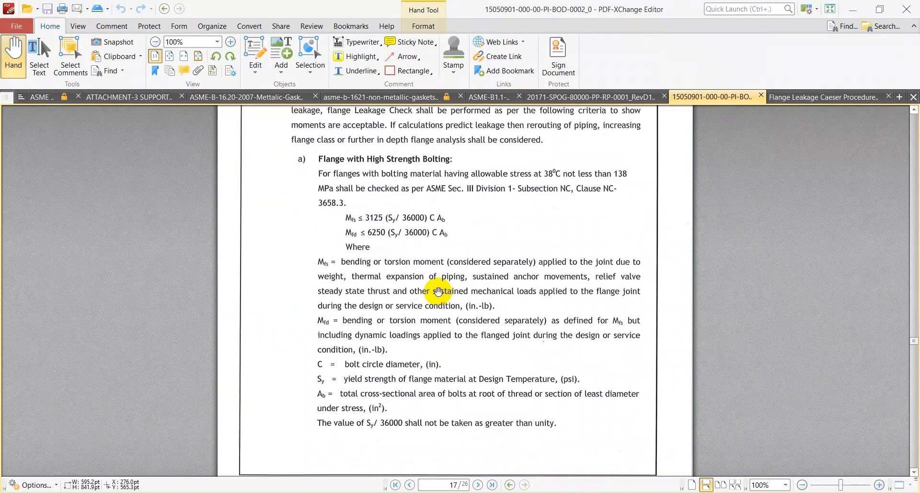
Read section 4.16 on flange leakage checks, focusing on the Equivalent Pressure method criteria for any other flange joints.
scroll(486, 244, up, 3)
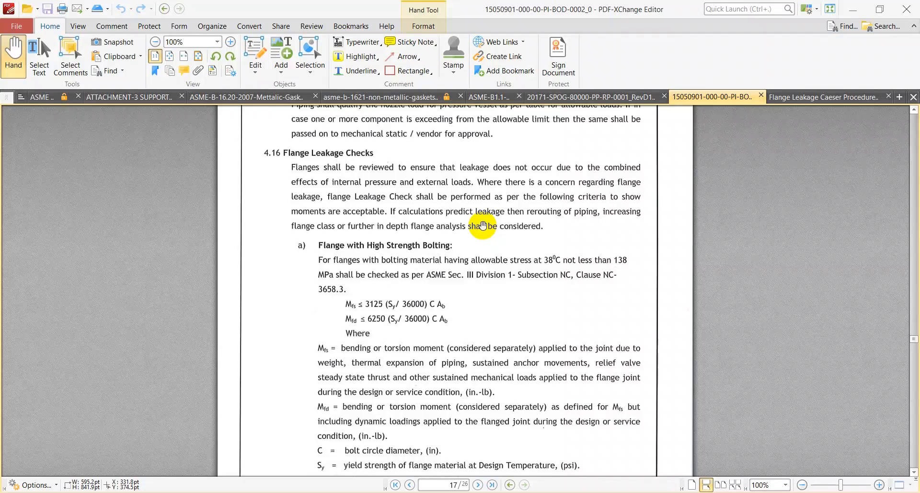
scroll(548, 384, down, 10)
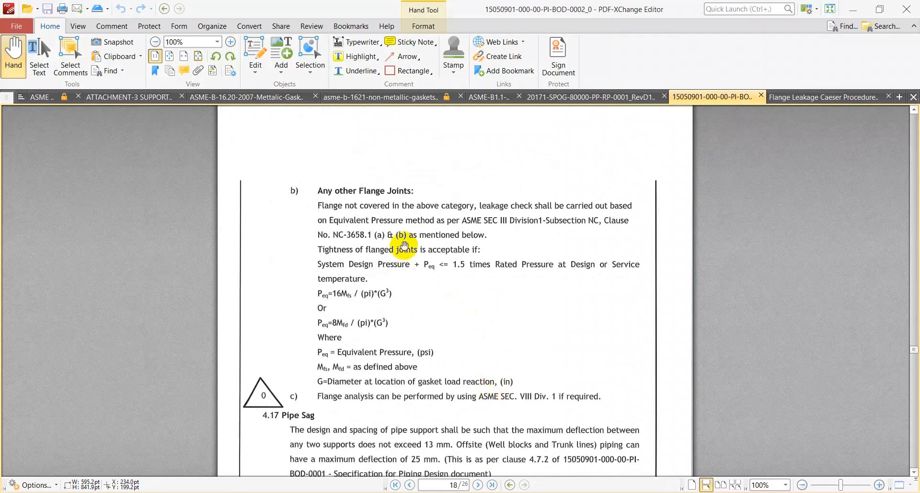
ctrl+scroll(427, 213, up, 1)
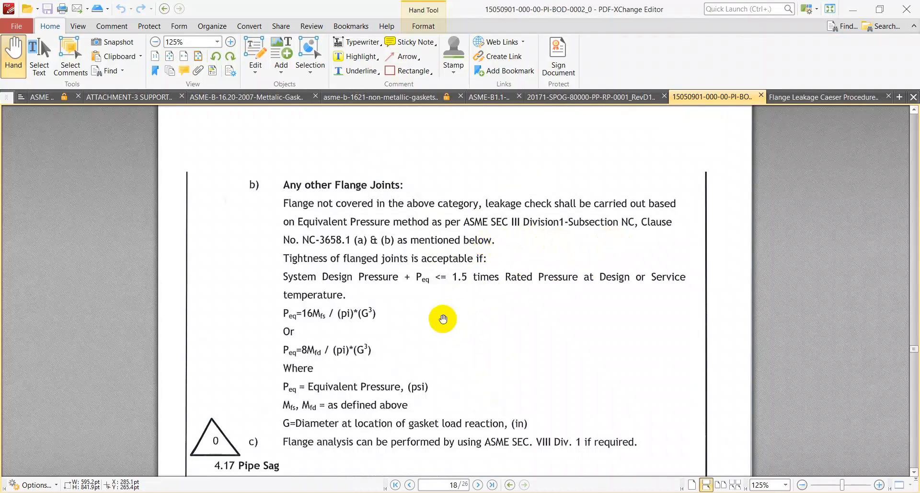
scroll(374, 378, down, 1)
ctrl+scroll(285, 308, up, 3)
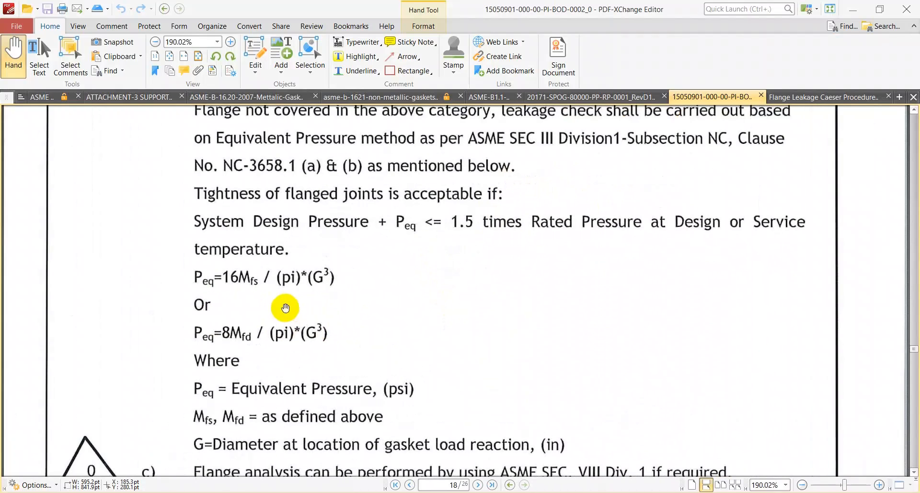
drag(405, 334, 479, 331)
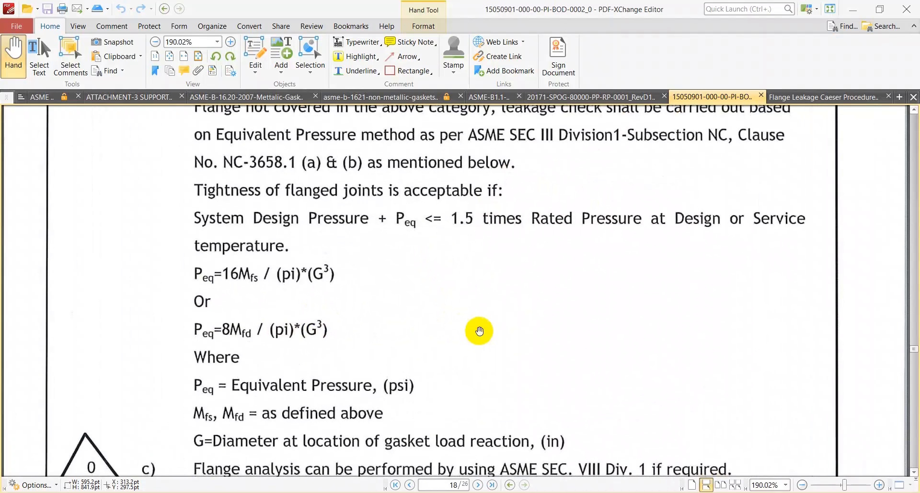
ctrl+scroll(479, 330, down, 1)
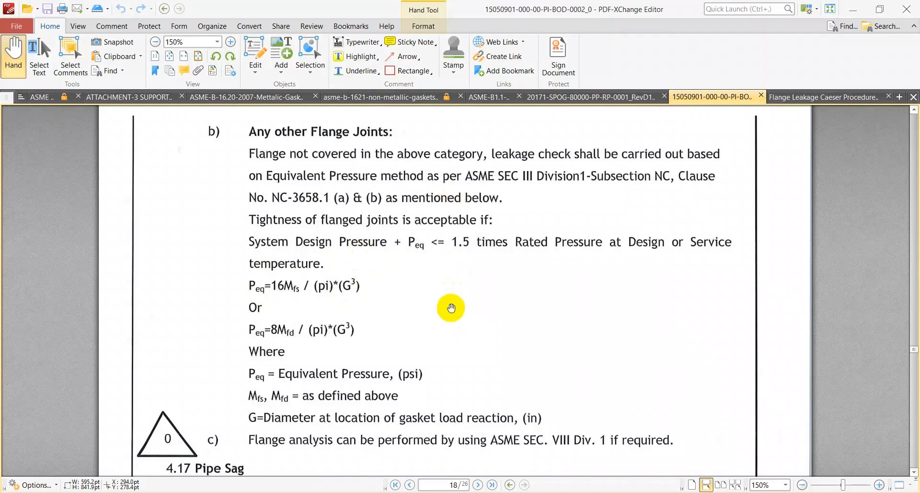
scroll(451, 308, down, 3)
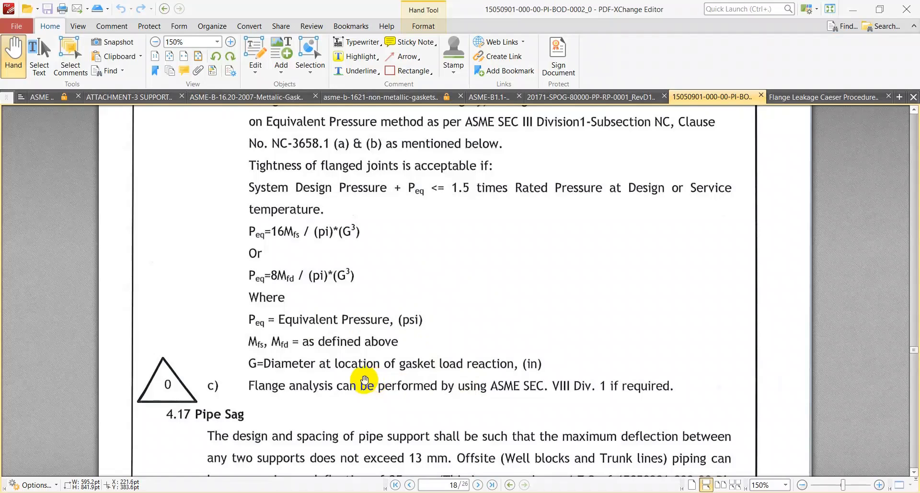
scroll(364, 380, up, 3)
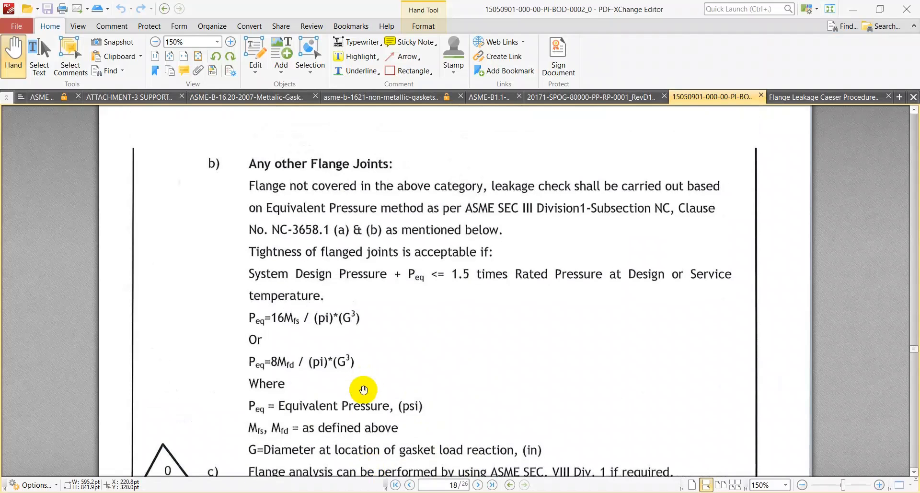
scroll(364, 389, up, 3)
scroll(362, 391, down, 2)
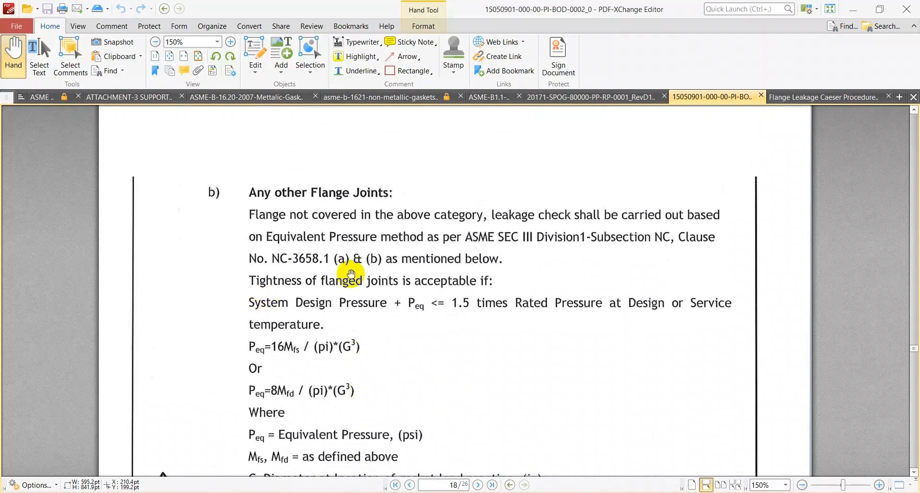
Review the NC-3658.3 moment criteria and the definitions of Mfs, Mfd, C, Sy and Ab for flanges with high strength bolting.
scroll(352, 271, up, 10)
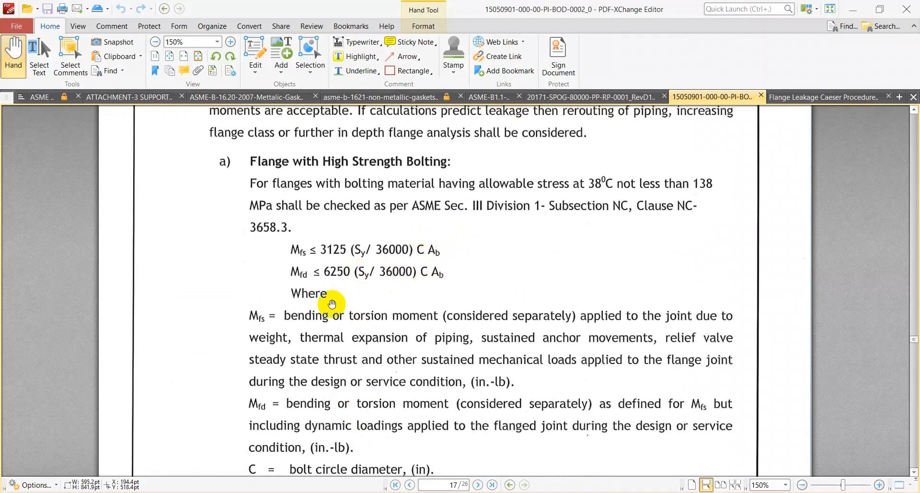
scroll(400, 355, down, 3)
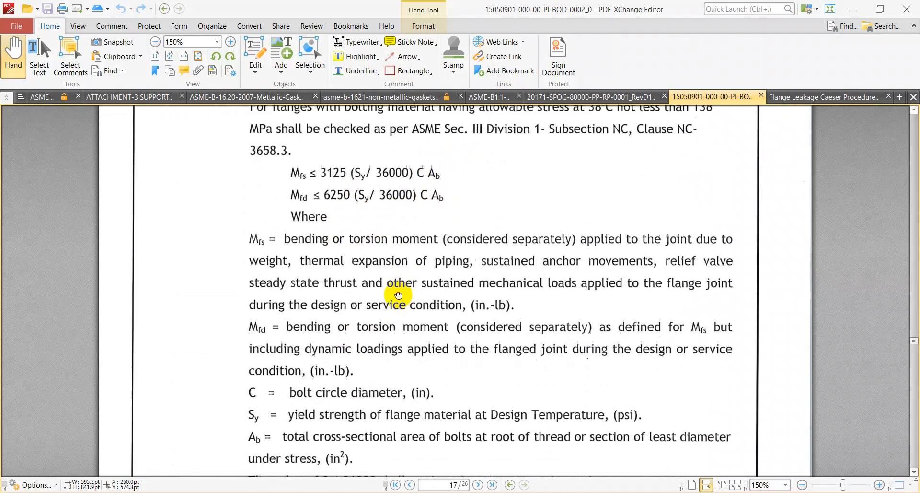
scroll(398, 264, up, 3)
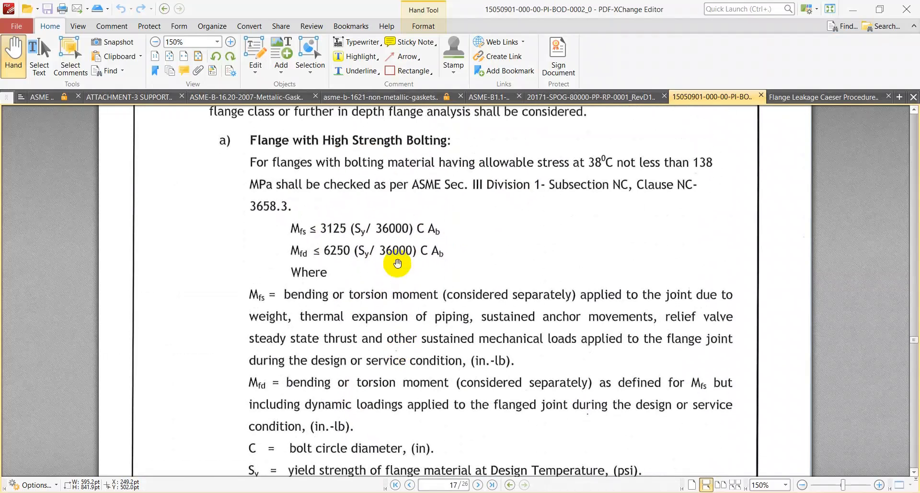
scroll(335, 252, up, 1)
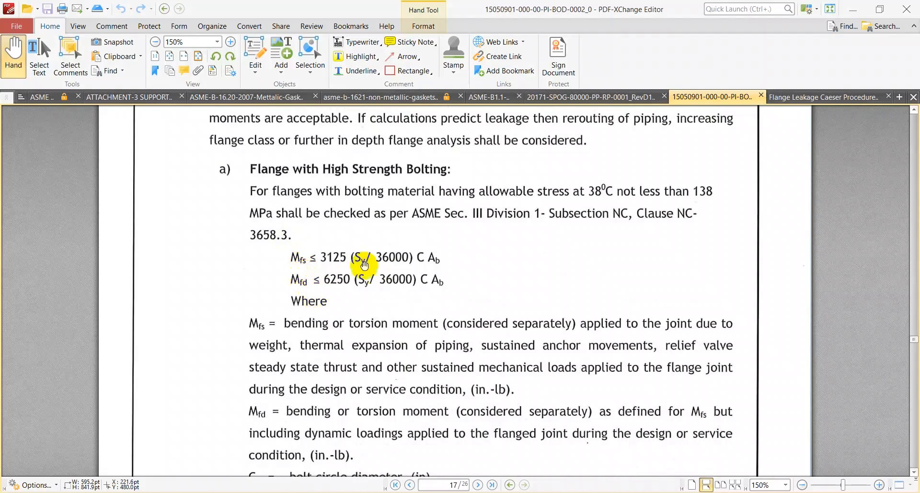
scroll(388, 272, down, 2)
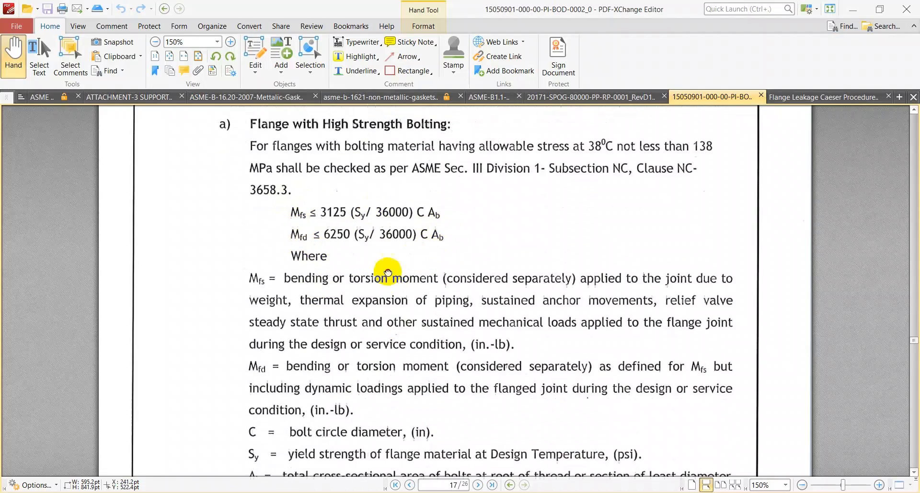
scroll(388, 272, down, 2)
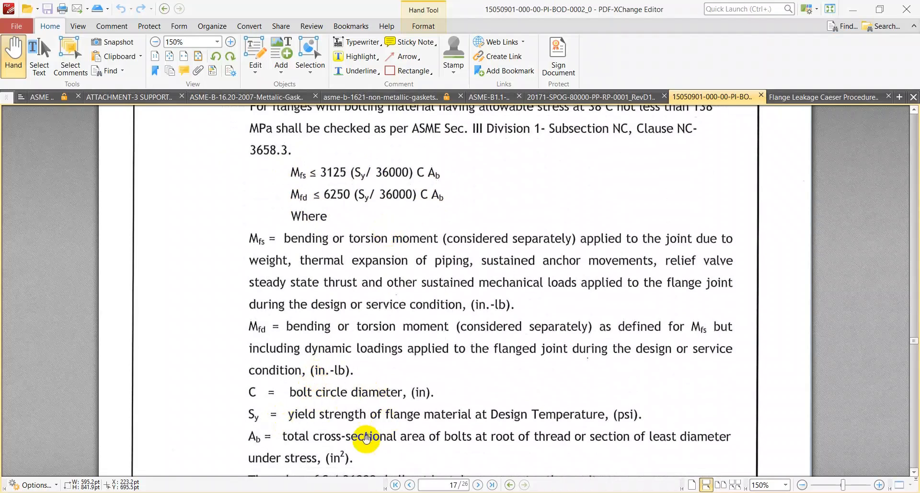
scroll(364, 434, down, 2)
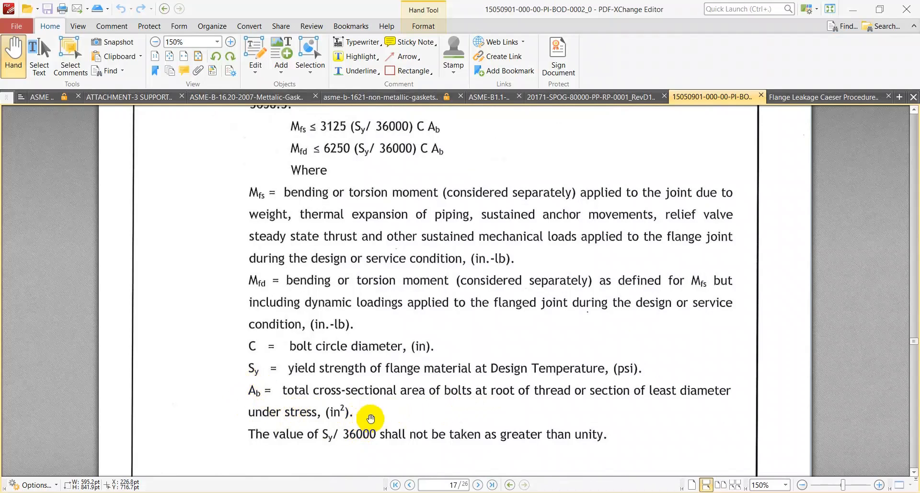
scroll(370, 418, up, 3)
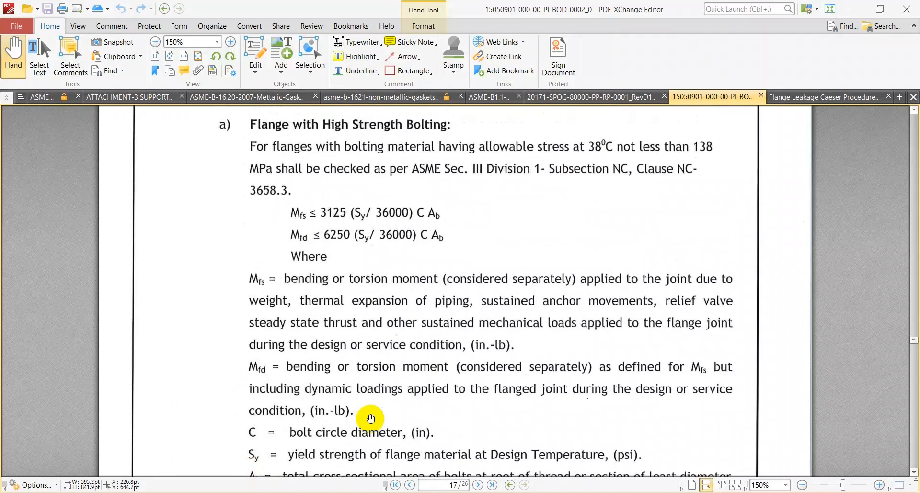
scroll(354, 316, down, 10)
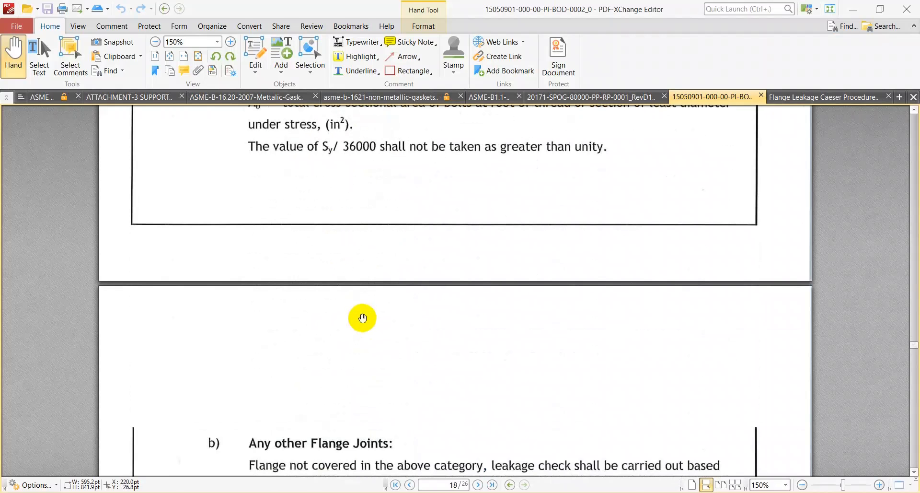
scroll(362, 318, up, 12)
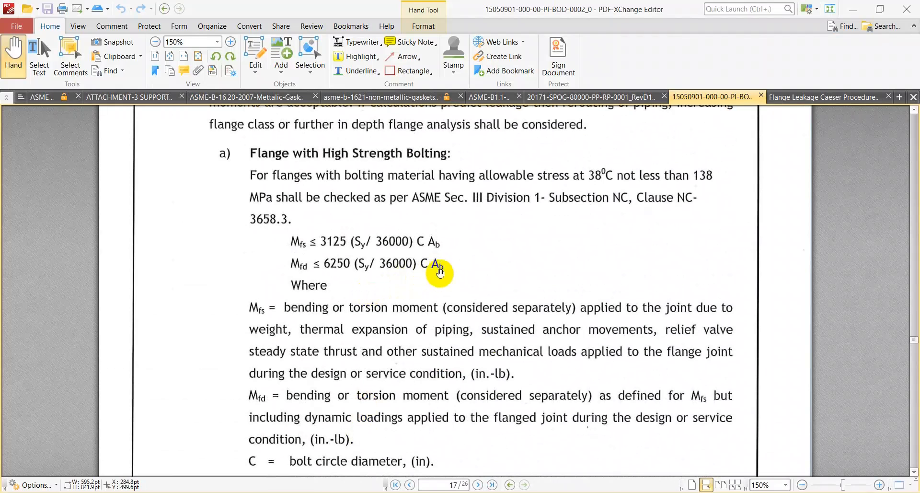
scroll(460, 278, down, 1)
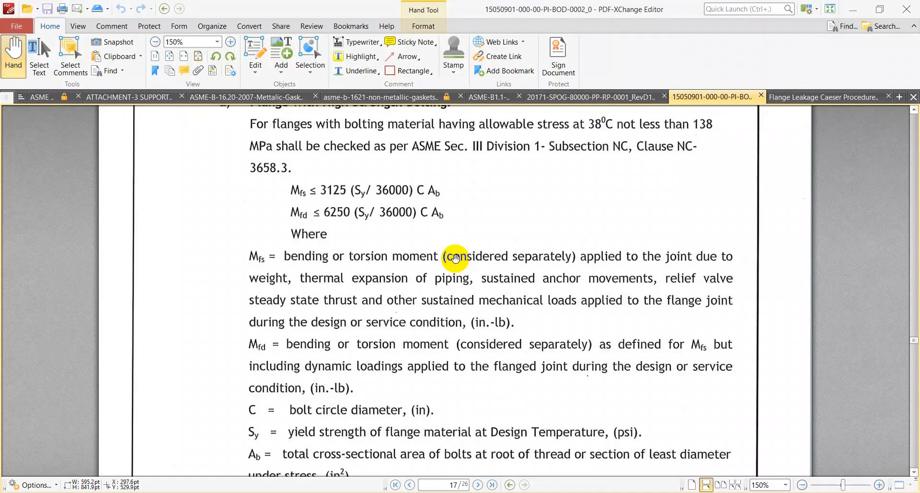
Check the equivalent pressure clause again and read clause c on flange analysis using ASME SEC. VIII Div. 1.
scroll(455, 258, down, 10)
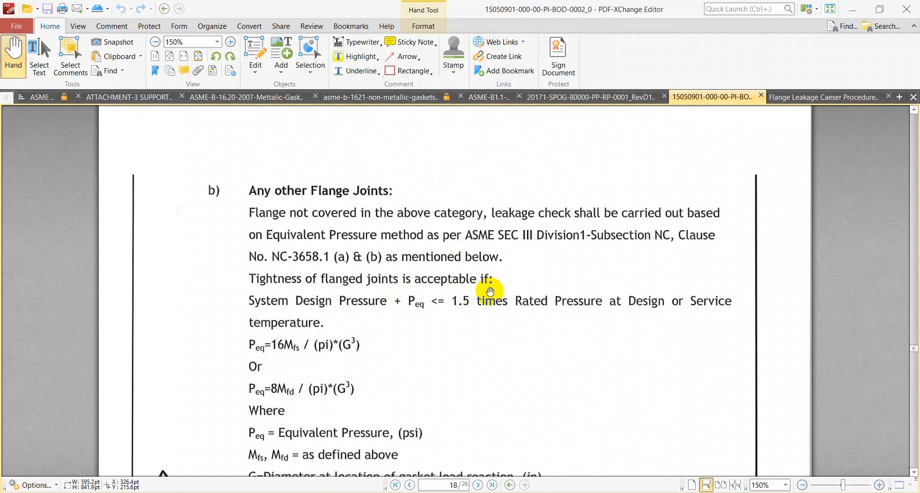
scroll(489, 290, down, 5)
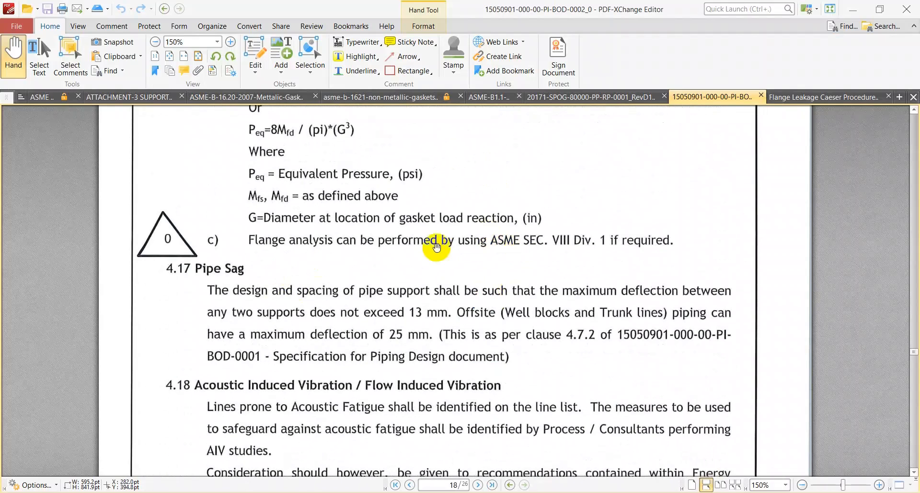
scroll(437, 247, up, 2)
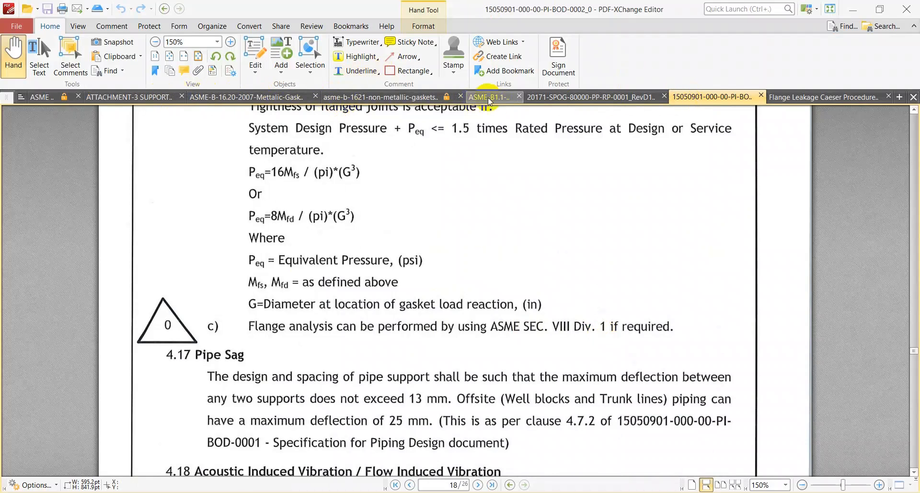
Look through the ASME gasket standards and the FLANGE LEAKAGE CHECK section 3.12 of the 20171-SPOG-80000-PP-RP-0001 stress analysis document.
click(405, 102)
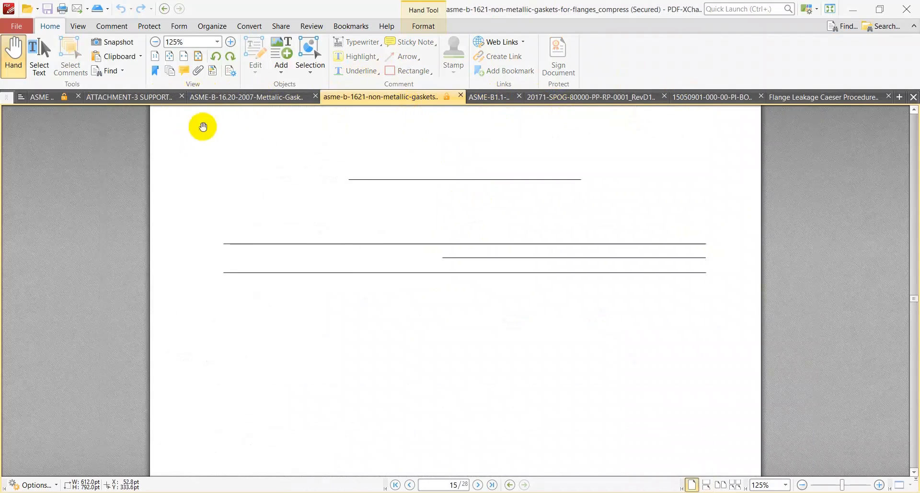
click(244, 98)
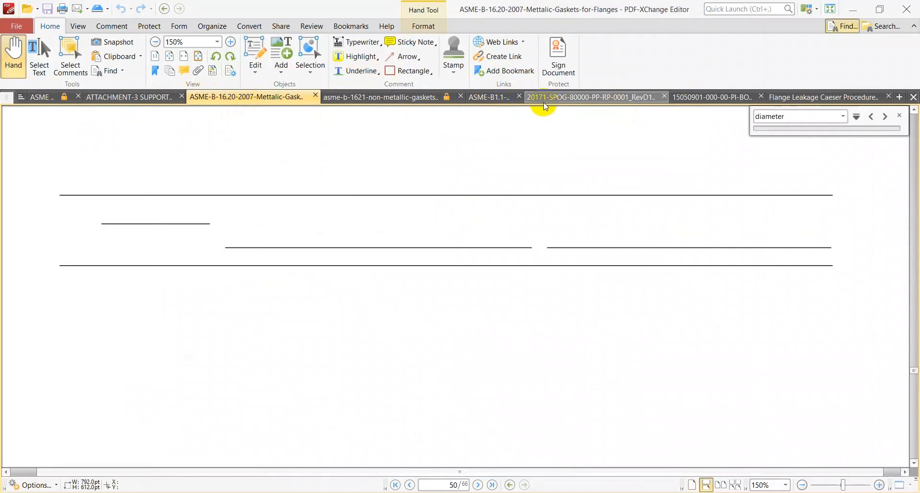
click(557, 95)
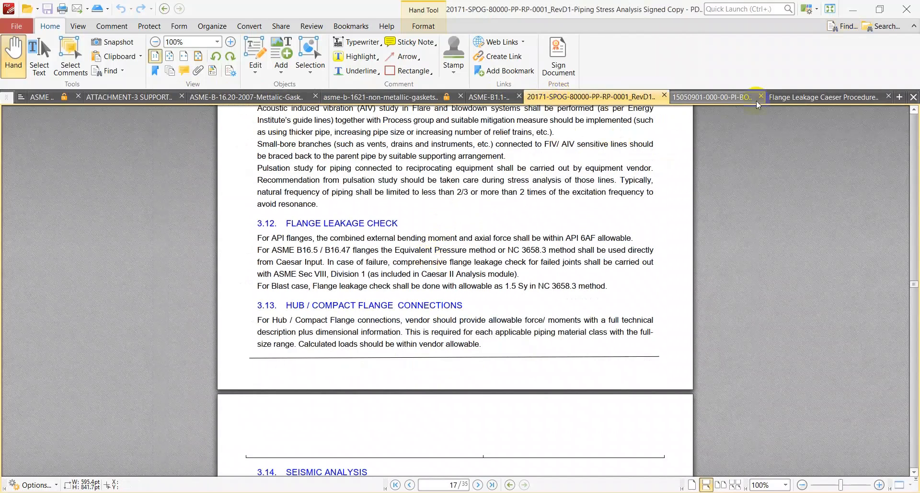
click(718, 98)
click(823, 97)
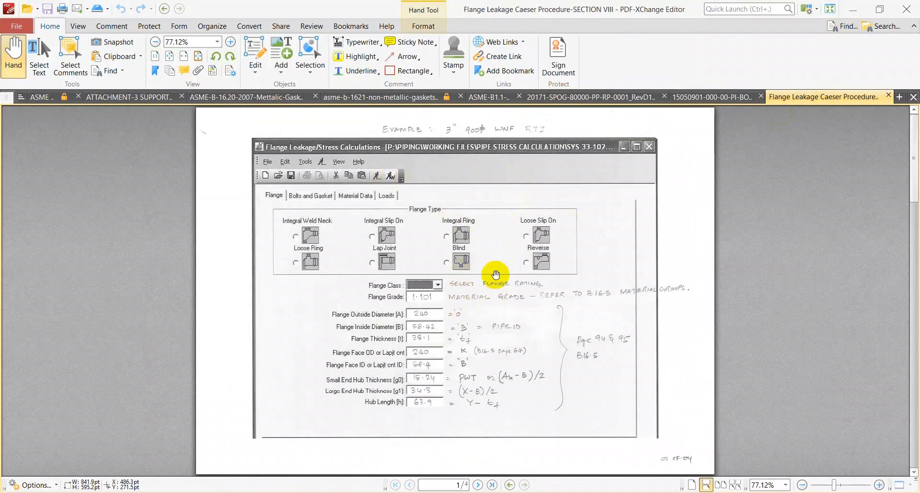
scroll(426, 361, down, 3)
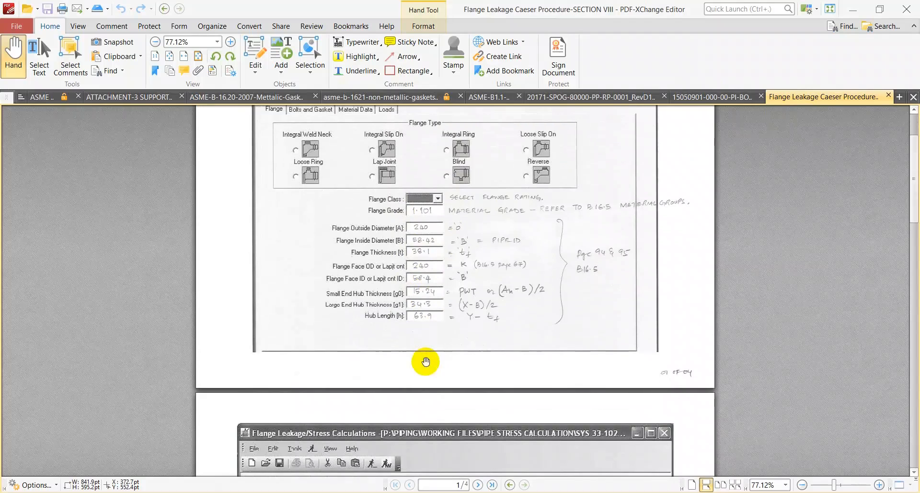
scroll(424, 351, down, 20)
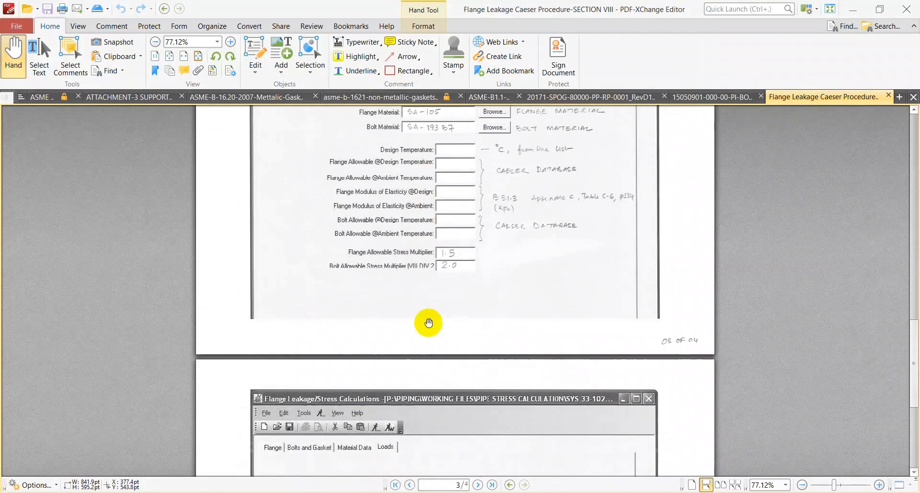
scroll(431, 318, down, 5)
scroll(718, 131, up, 7)
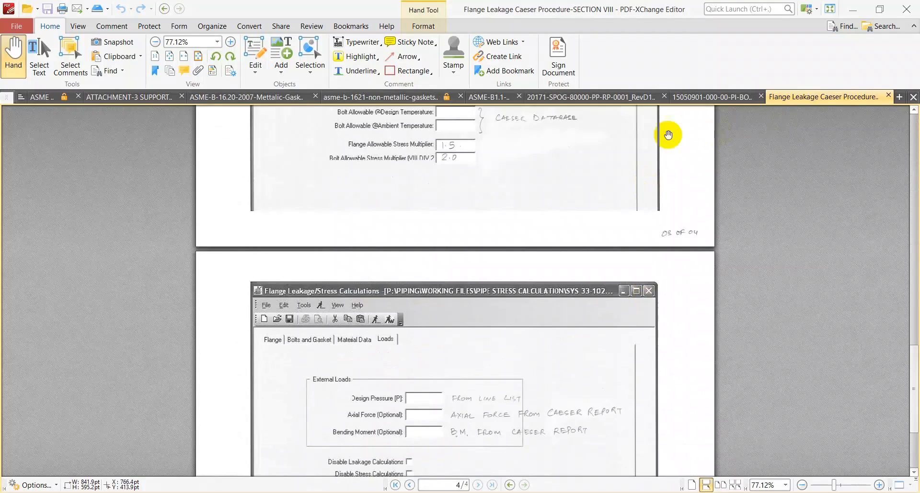
click(702, 91)
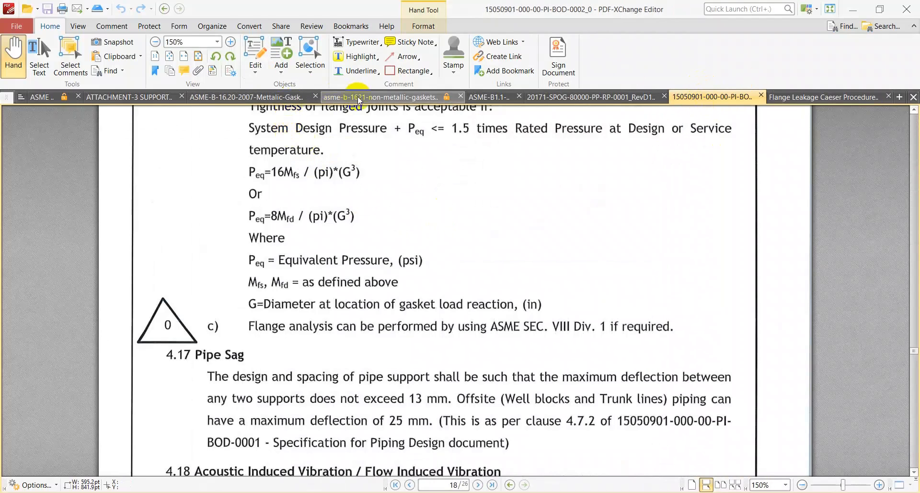
click(361, 98)
Switch to CAESAR II and select the valve element from node 140 to 160 on the 16" line.
click(461, 96)
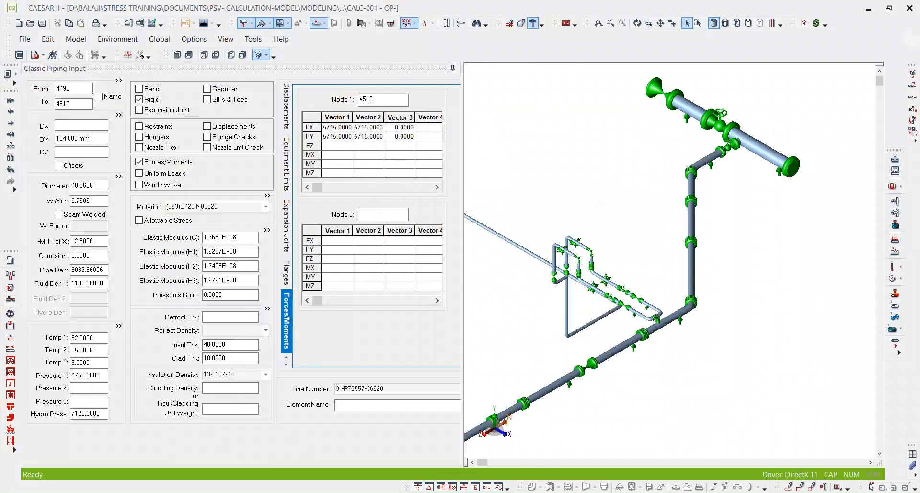
middle_drag(749, 168, 695, 125)
scroll(695, 124, up, 3)
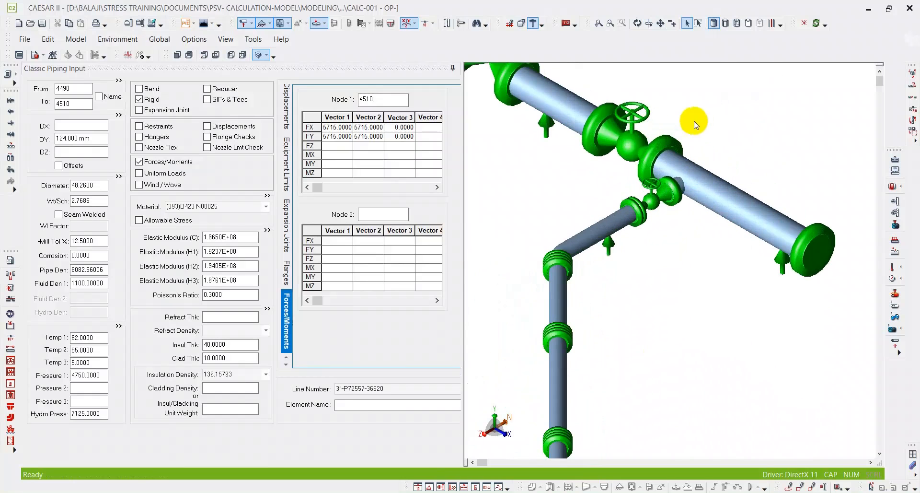
click(628, 138)
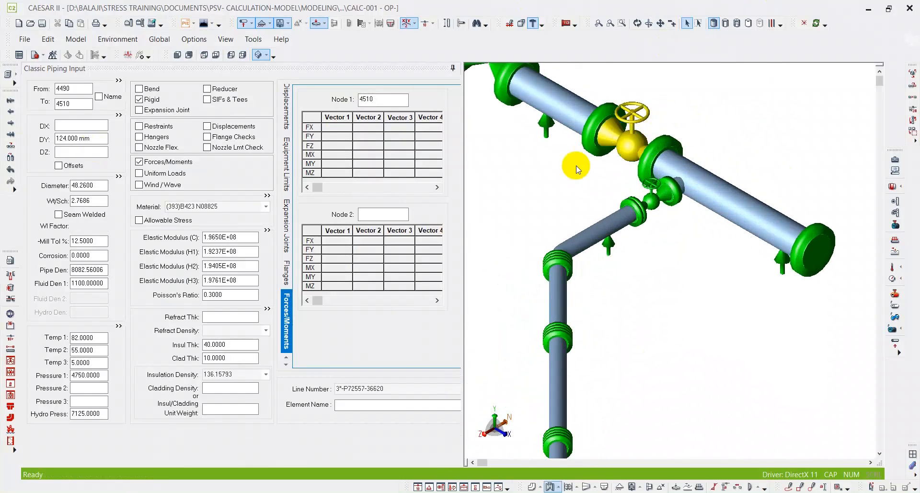
middle_drag(551, 183, 573, 202)
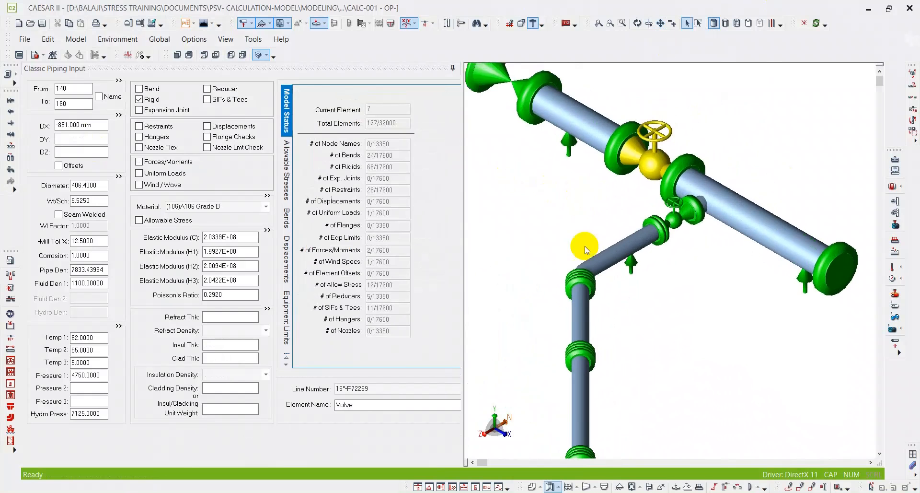
Mark the two valve-side flange joints of the 16" valve with freehand lines and cross out the pipe-side ends of both flanges.
click(638, 24)
drag(635, 365, 703, 386)
scroll(603, 207, up, 3)
middle_drag(551, 242, 620, 266)
mouse_move(639, 288)
mouse_down()
mouse_move(641, 307)
mouse_move(650, 302)
mouse_up()
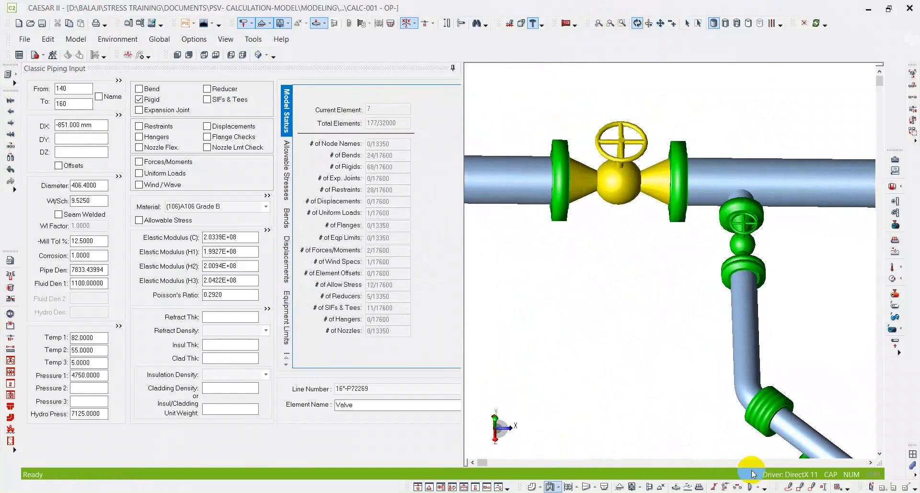
click(790, 488)
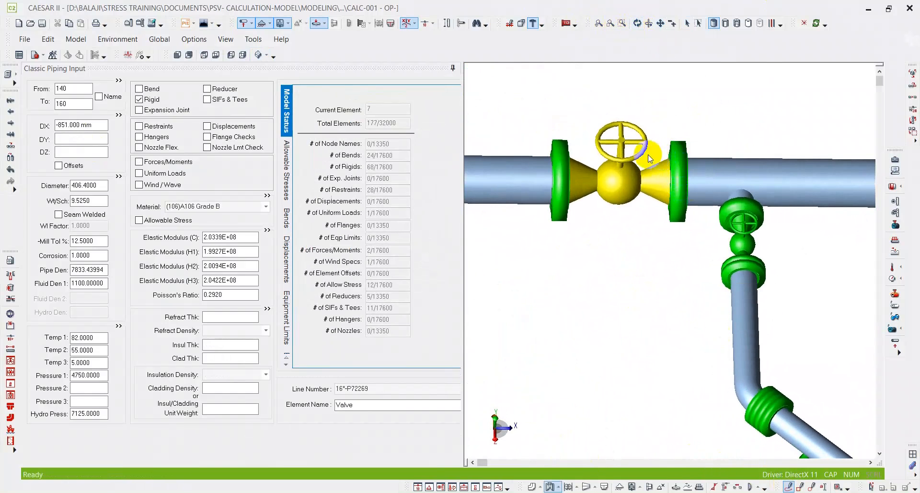
drag(675, 149, 686, 110)
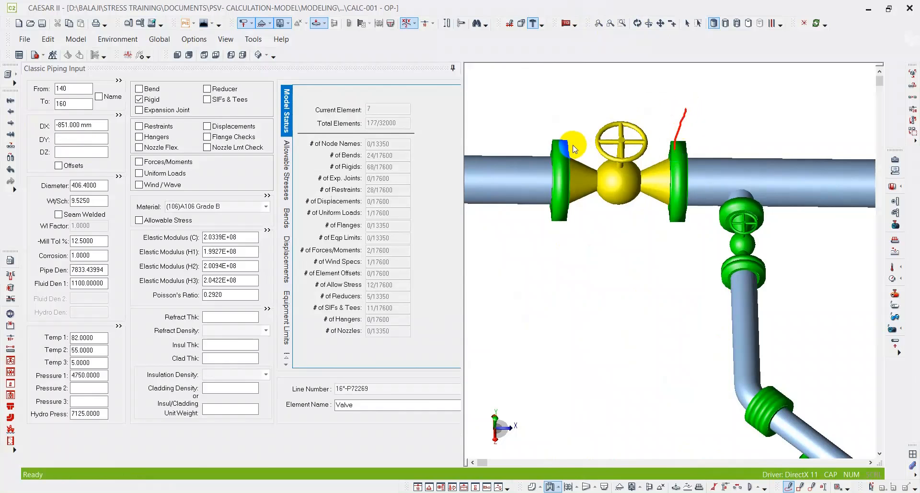
drag(568, 148, 555, 107)
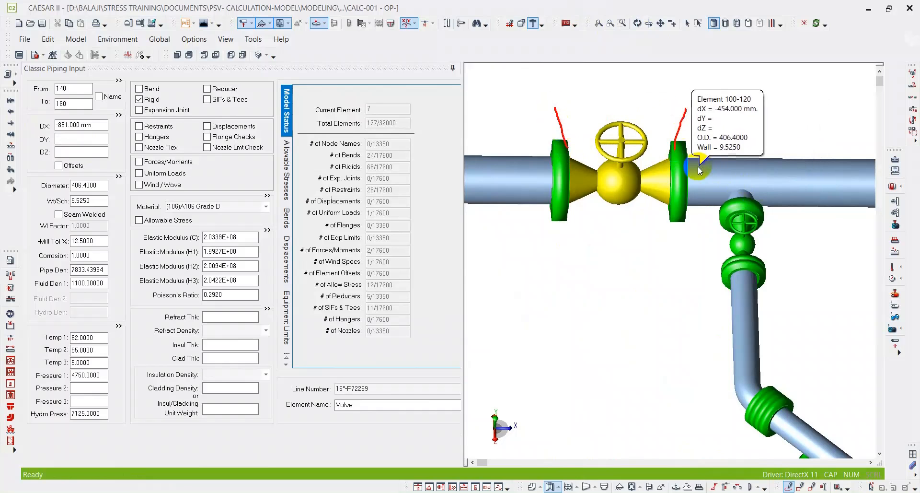
drag(688, 177, 737, 121)
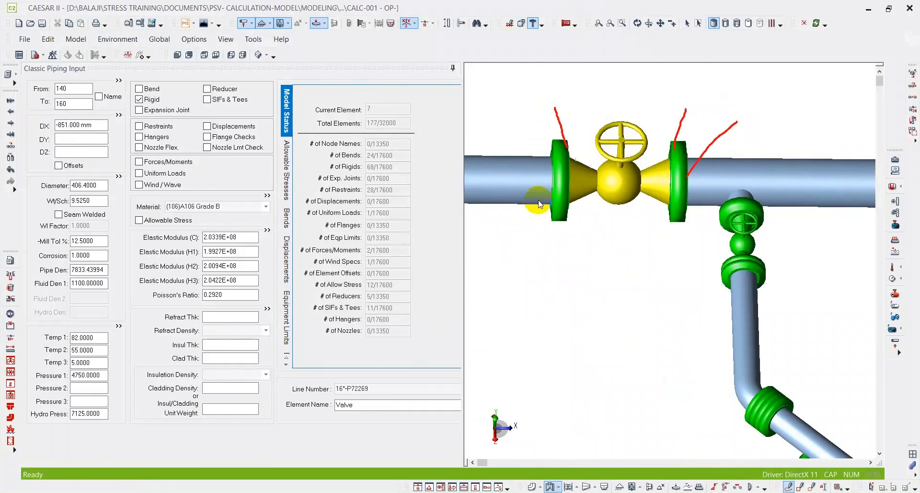
mouse_move(558, 173)
mouse_down()
mouse_move(529, 196)
mouse_move(575, 202)
mouse_up()
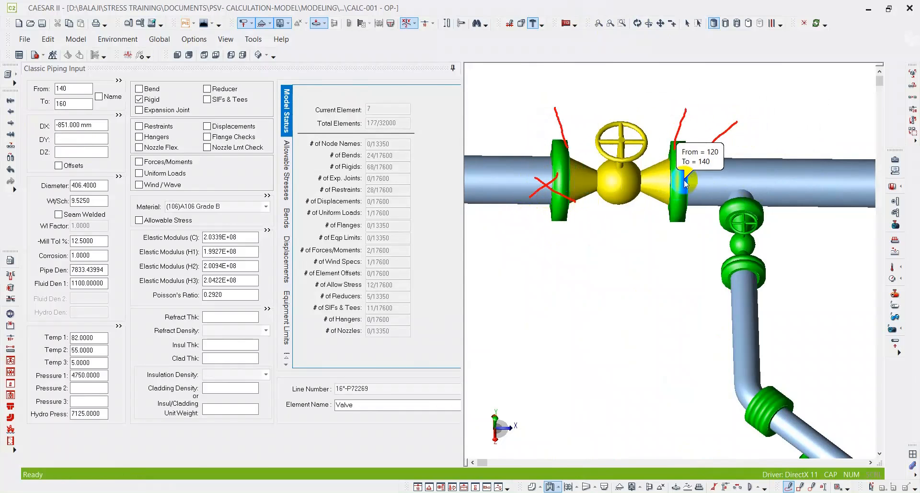
drag(683, 171, 697, 189)
Point out the joint faces between the 16" valve and its two adjoining flanges again with short freehand lines.
scroll(660, 258, down, 4)
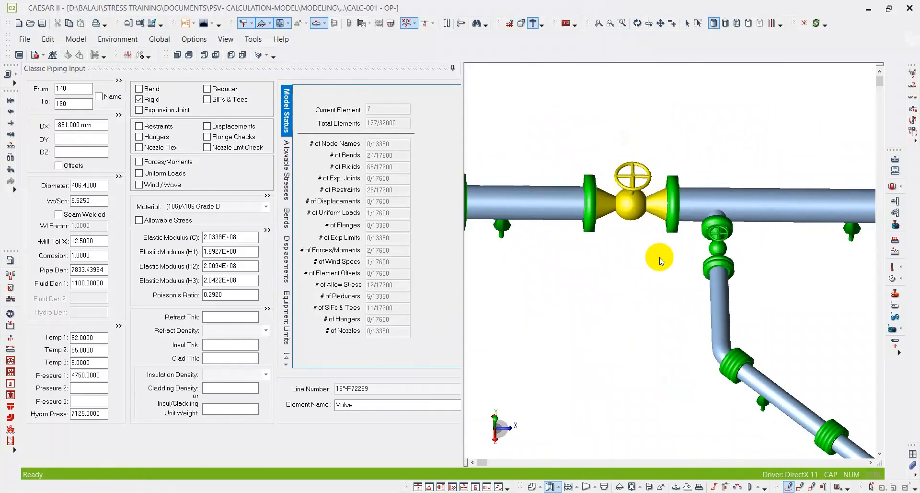
scroll(656, 207, up, 1)
scroll(672, 189, up, 2)
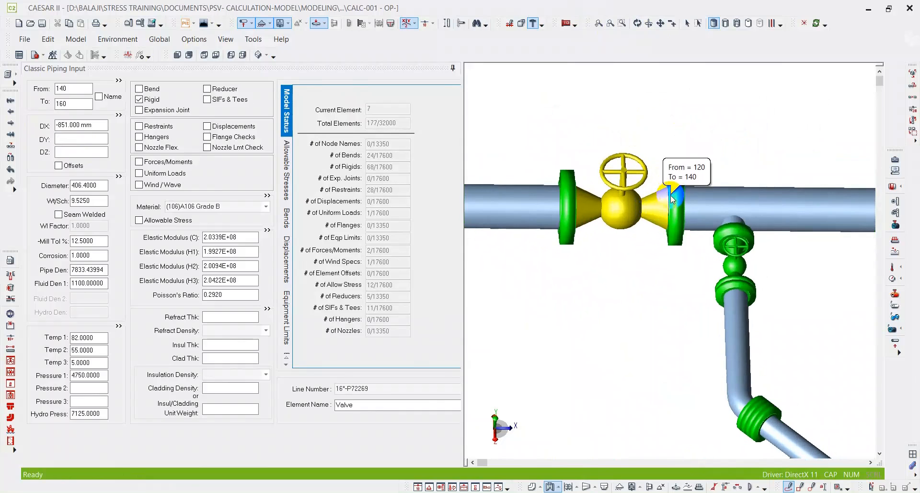
drag(666, 196, 669, 134)
drag(574, 185, 564, 117)
scroll(643, 267, up, 5)
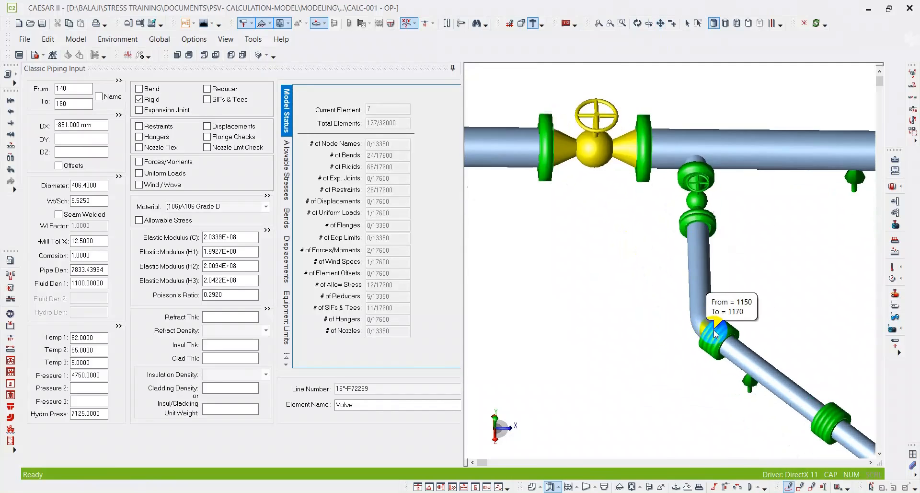
scroll(712, 325, down, 4)
middle_drag(586, 181, 600, 365)
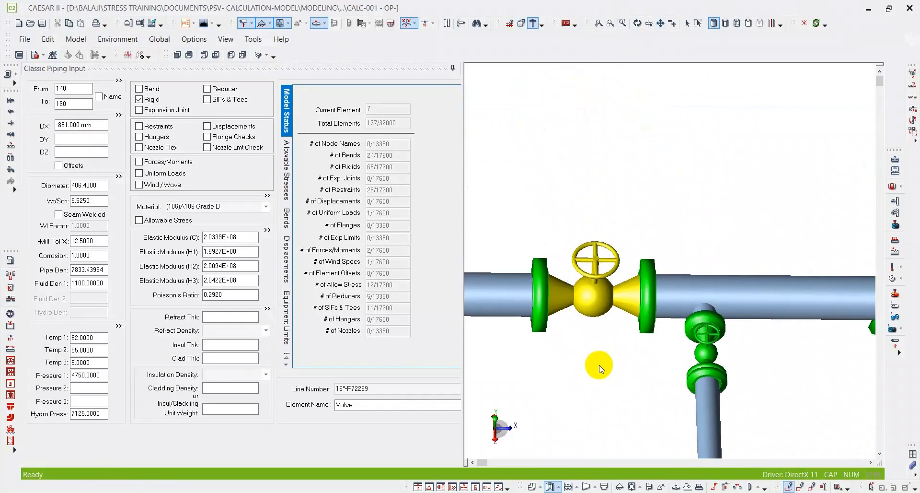
drag(543, 276, 563, 209)
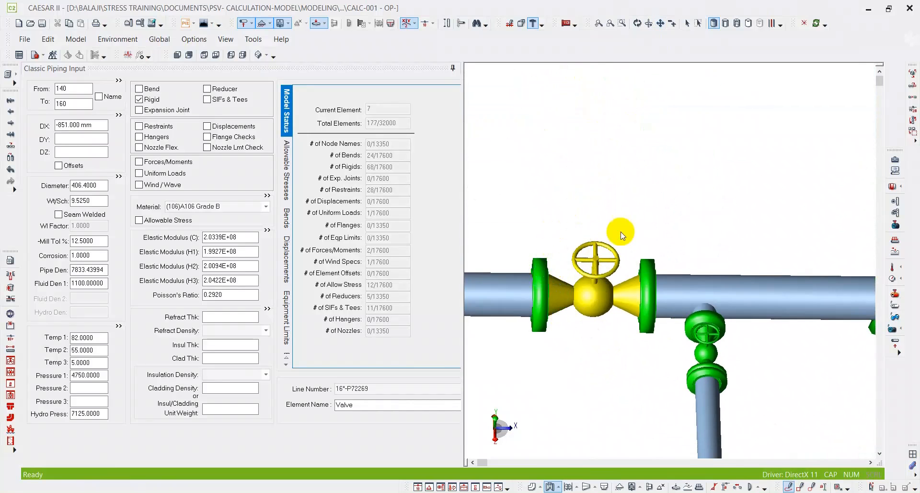
drag(646, 260, 620, 197)
scroll(737, 425, down, 1)
middle_drag(736, 424, 657, 271)
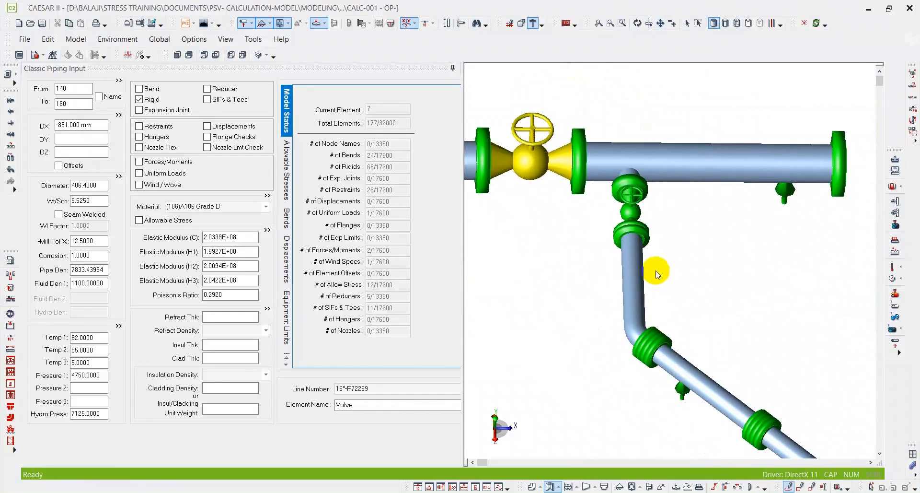
Mark the joint of the flange pair at element 1170–1190 below the branch elbow with a freehand line.
scroll(689, 391, up, 4)
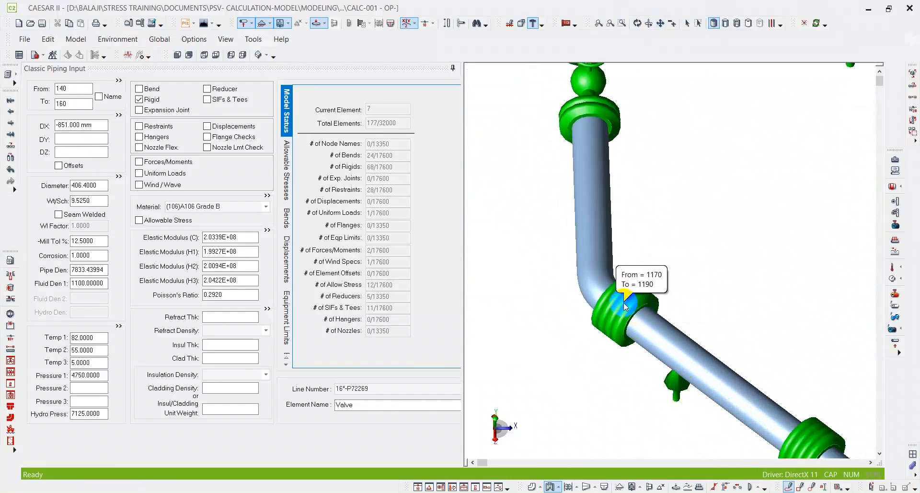
drag(618, 297, 685, 249)
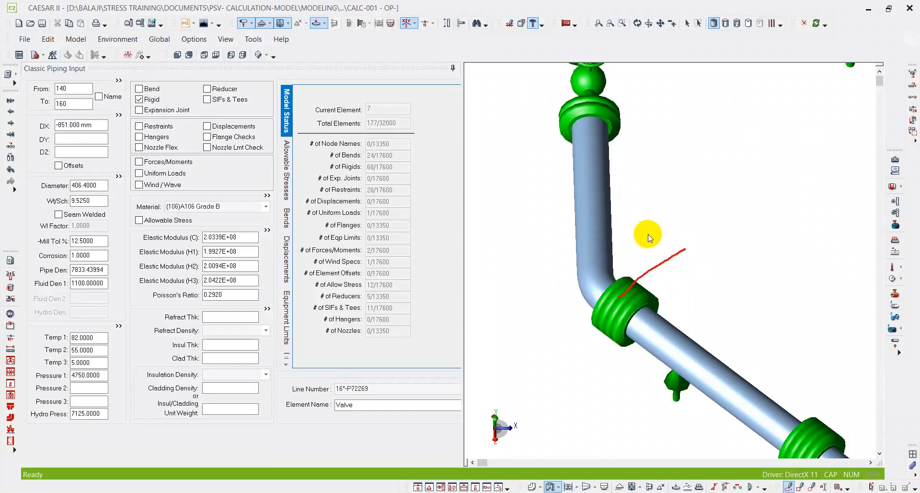
middle_drag(649, 237, 658, 345)
Sketch a mating flange outline against the end flange 20–40 of the header and circle the joint face.
scroll(658, 345, down, 3)
scroll(659, 321, down, 4)
middle_drag(707, 304, 664, 312)
scroll(664, 312, down, 1)
scroll(720, 261, up, 7)
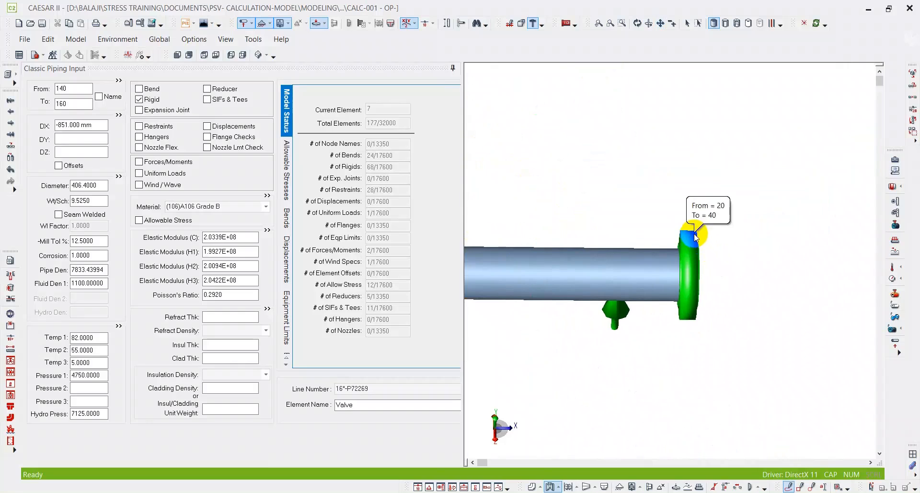
drag(694, 224, 690, 313)
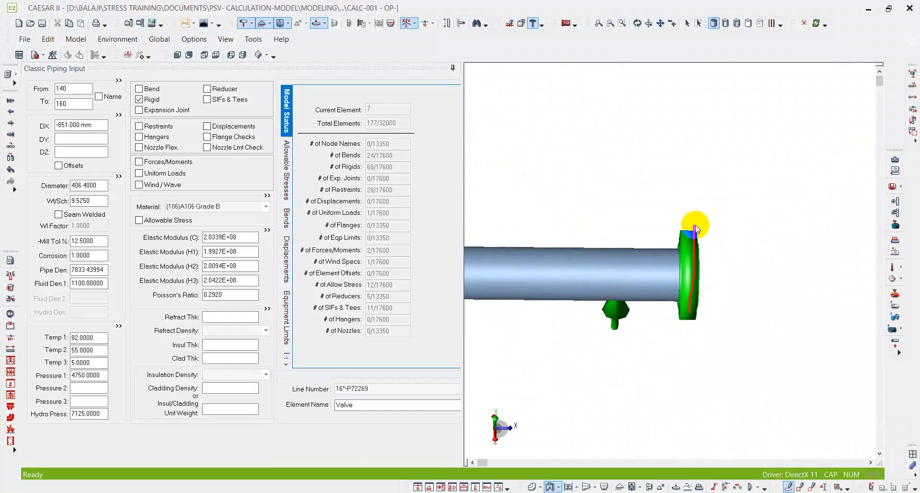
drag(720, 227, 695, 319)
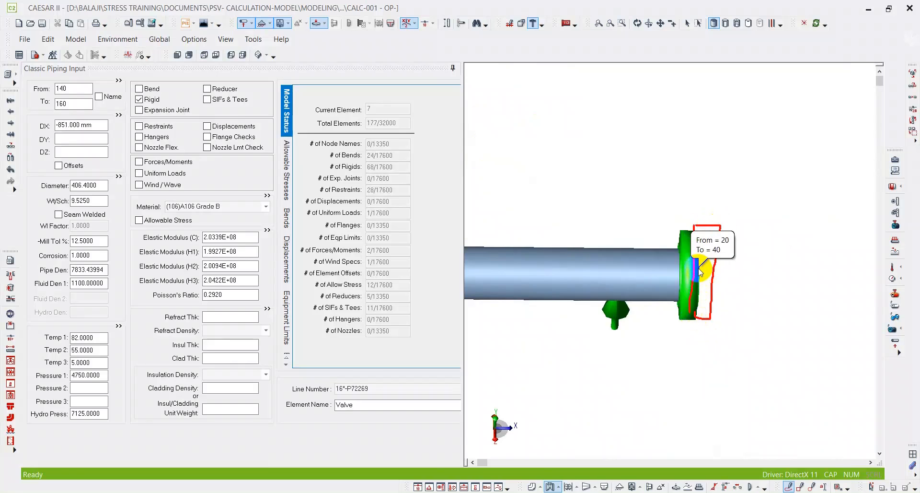
drag(686, 266, 698, 264)
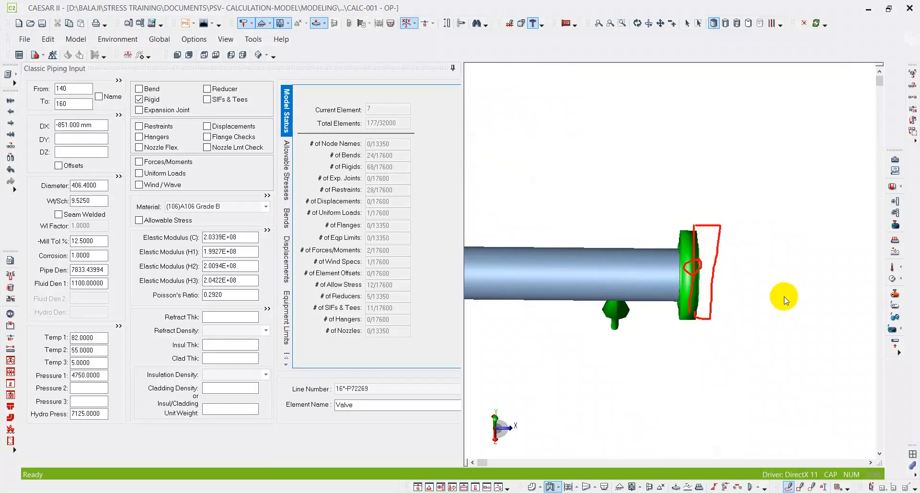
Enable flange checks on the valve element 140–160, applied at the From node with the Peq method.
scroll(822, 283, down, 5)
scroll(498, 277, up, 3)
scroll(603, 332, down, 4)
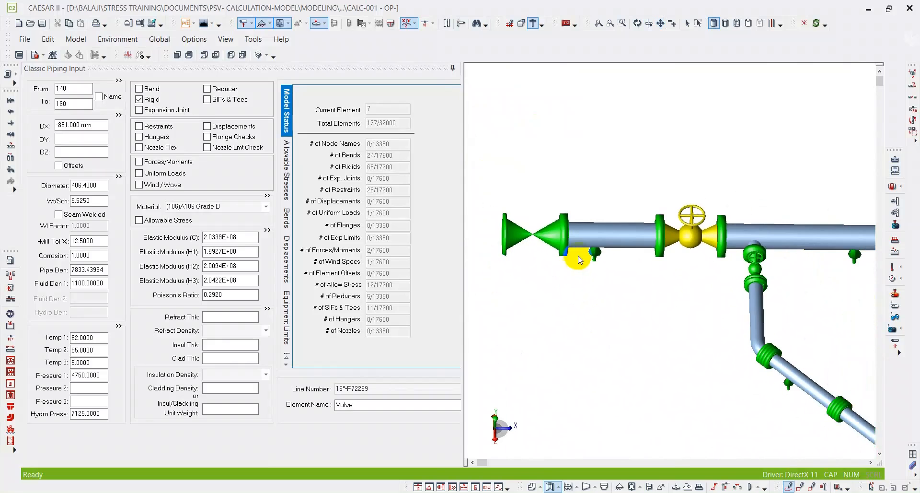
click(635, 29)
drag(758, 438, 660, 442)
scroll(678, 268, up, 3)
scroll(751, 271, down, 3)
drag(782, 305, 771, 278)
scroll(667, 210, up, 3)
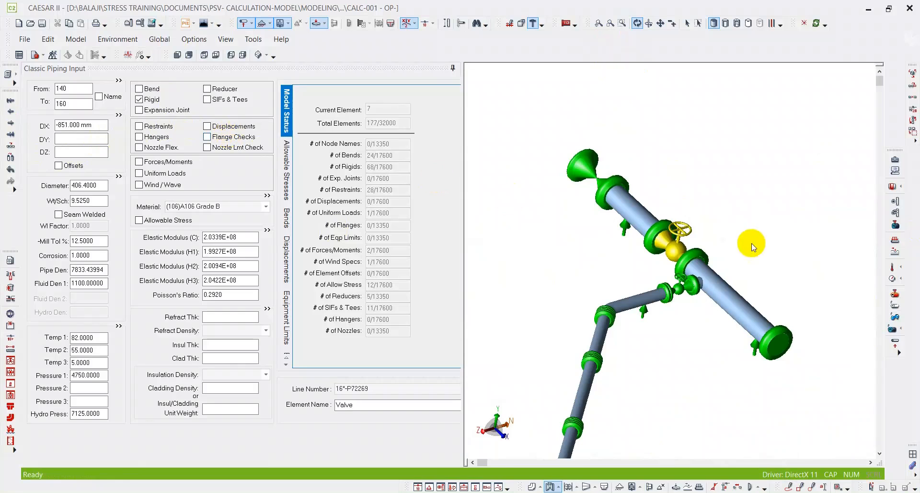
click(663, 248)
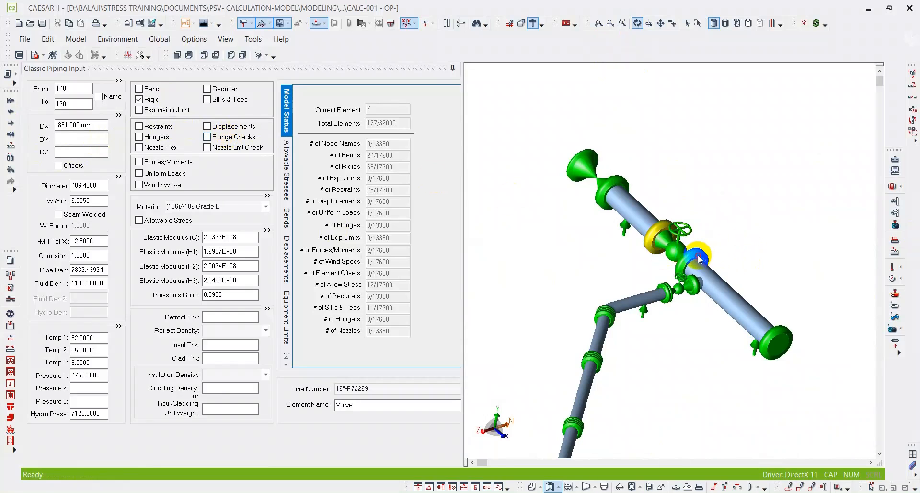
click(673, 256)
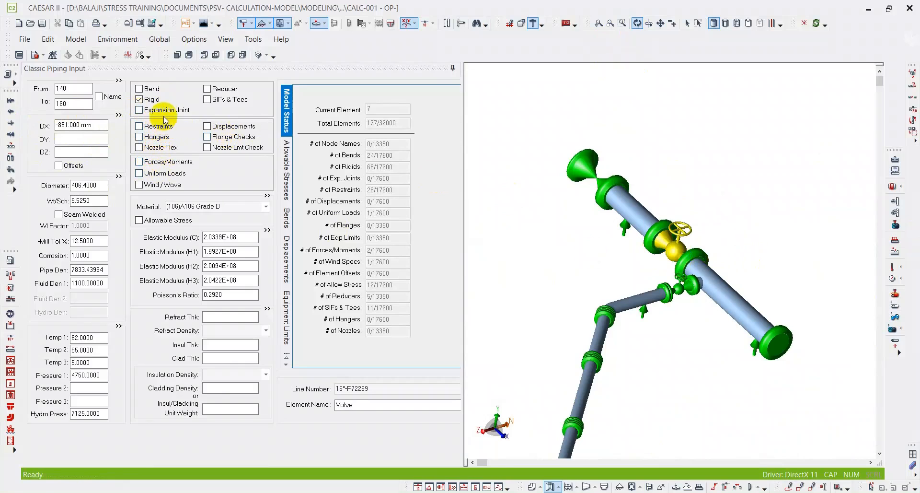
click(218, 138)
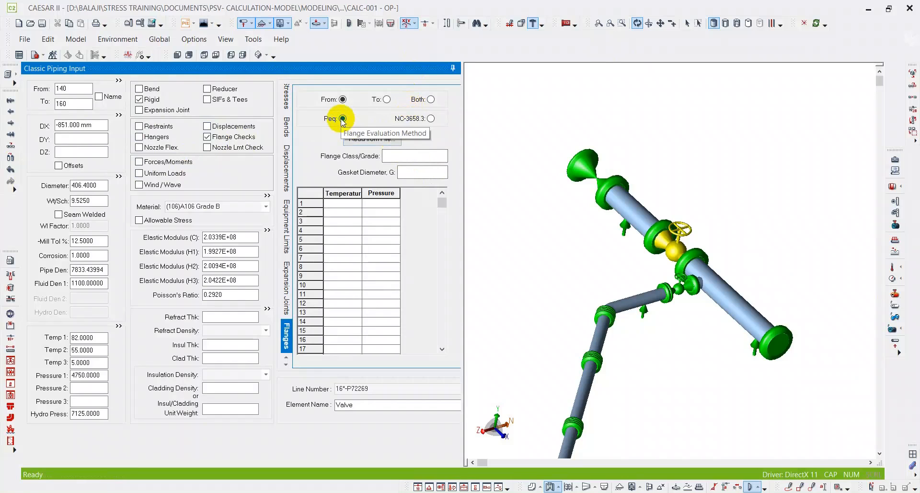
click(570, 192)
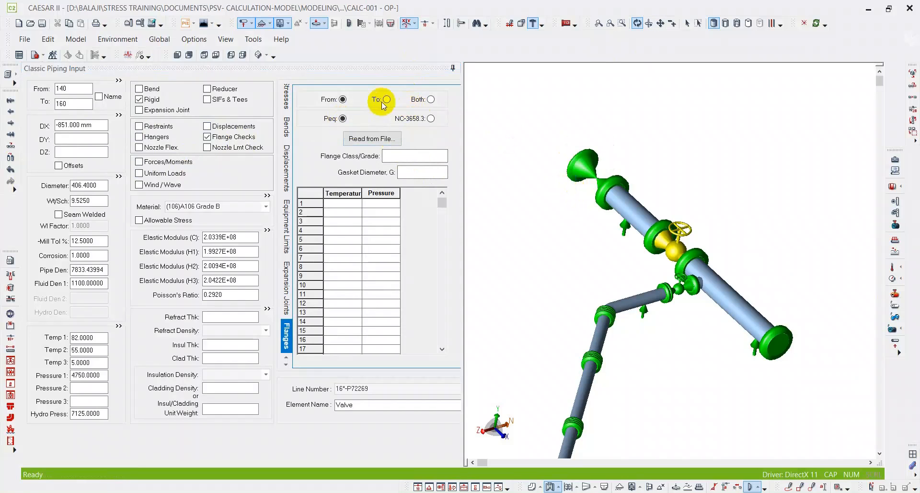
click(333, 102)
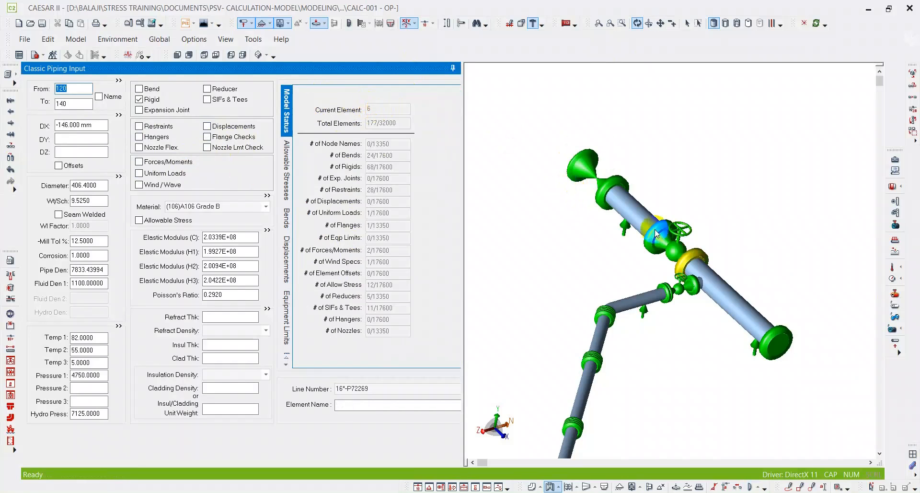
Inspect the From and To nodes of flange element 120–140 and sketch an arrow beside it showing the element direction.
drag(595, 352, 656, 397)
scroll(685, 228, up, 3)
scroll(685, 227, up, 3)
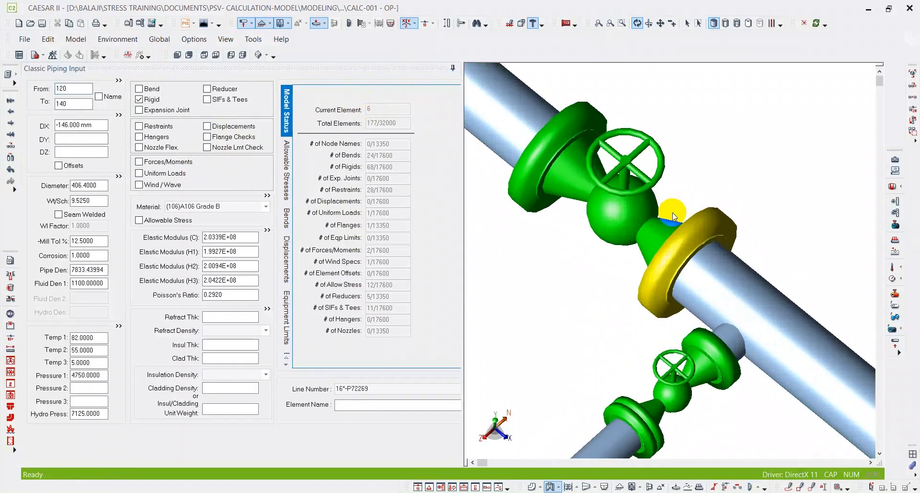
click(75, 104)
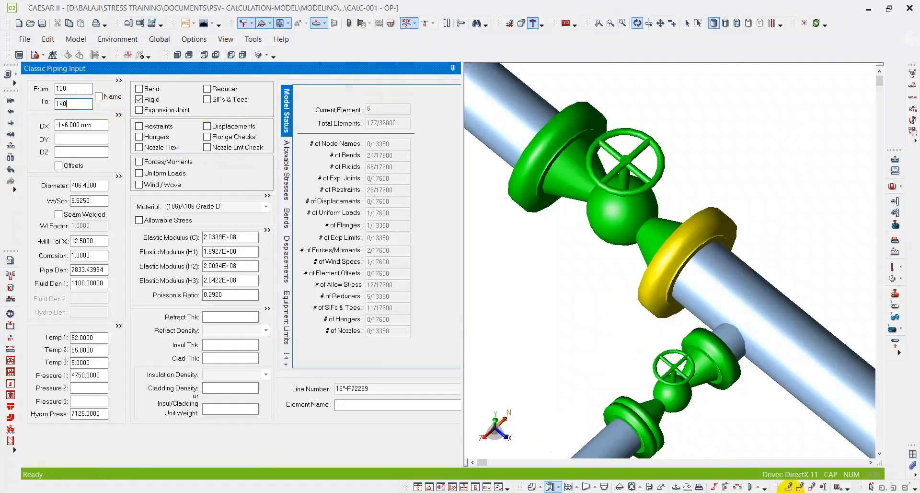
click(786, 488)
mouse_move(653, 330)
mouse_down()
mouse_move(618, 320)
mouse_move(628, 318)
mouse_up()
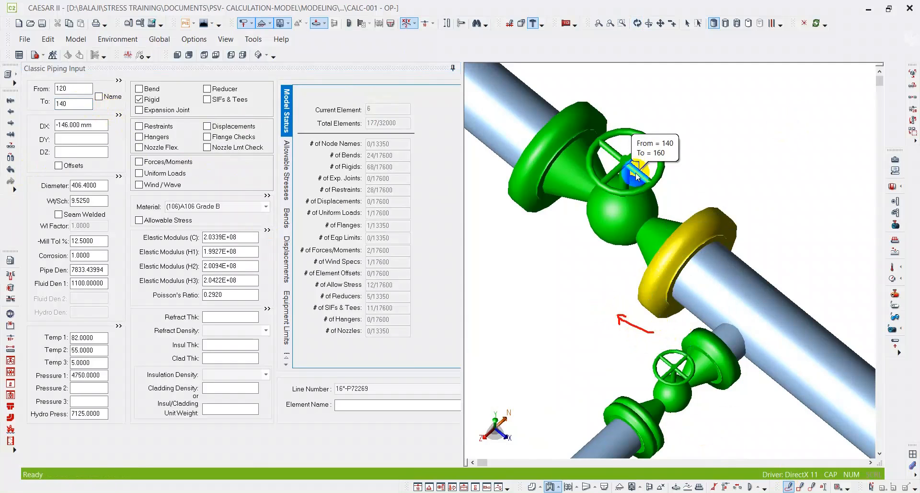
Enable flange checks on element 120–140, apply them at the To node, and mark the flange's valve-side face.
click(223, 136)
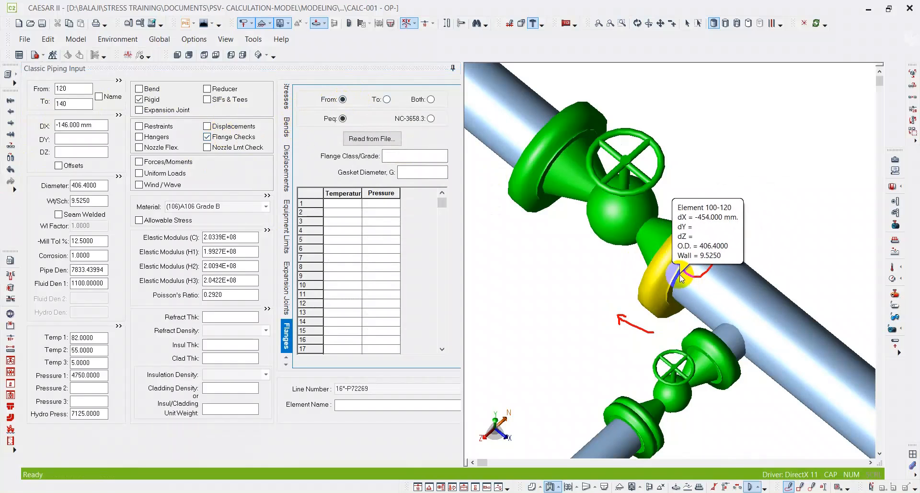
click(385, 100)
drag(670, 236, 715, 155)
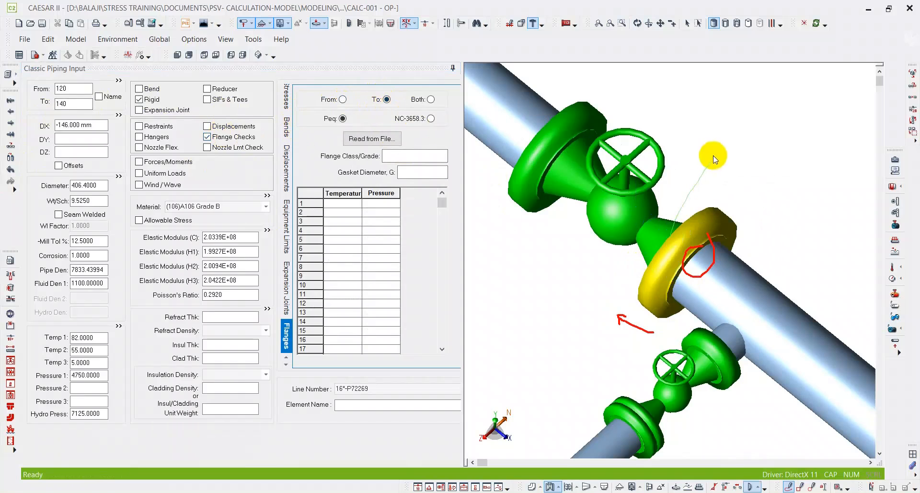
drag(662, 233, 689, 214)
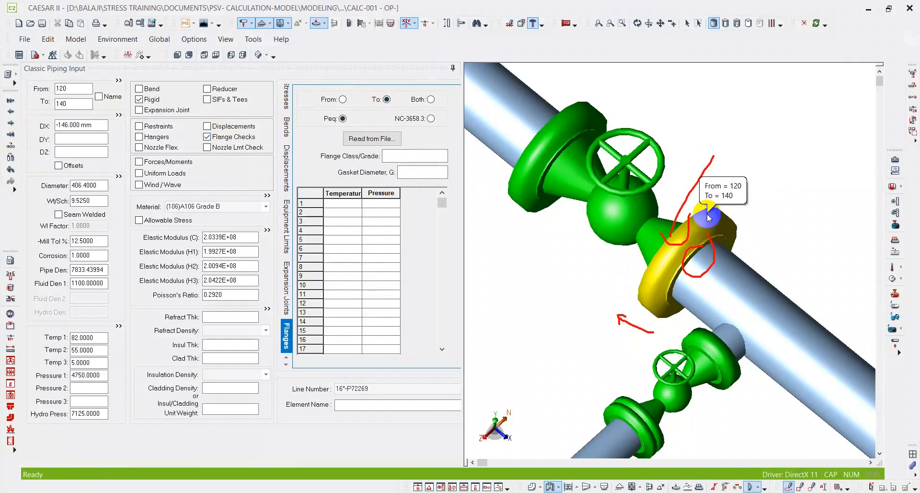
Set the flange check on element 120–140 to both nodes and mark the flange joint on the far side of the valve.
scroll(689, 219, up, 1)
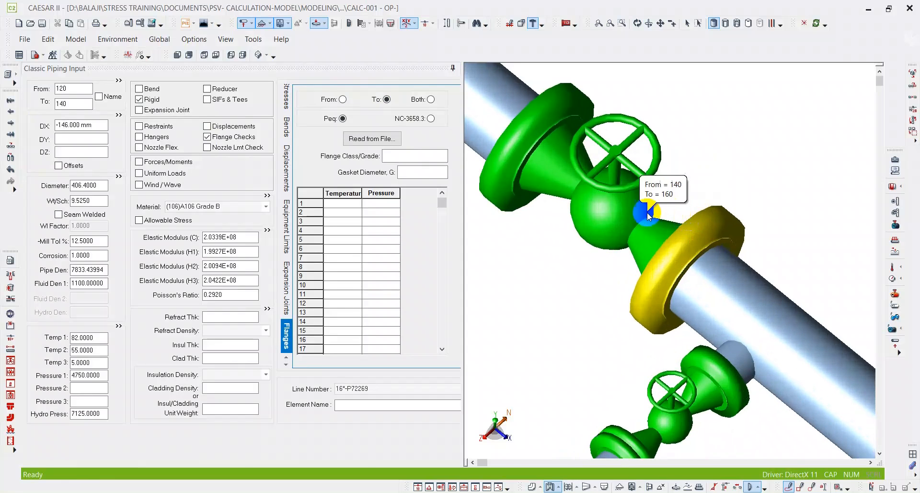
middle_drag(639, 209, 661, 235)
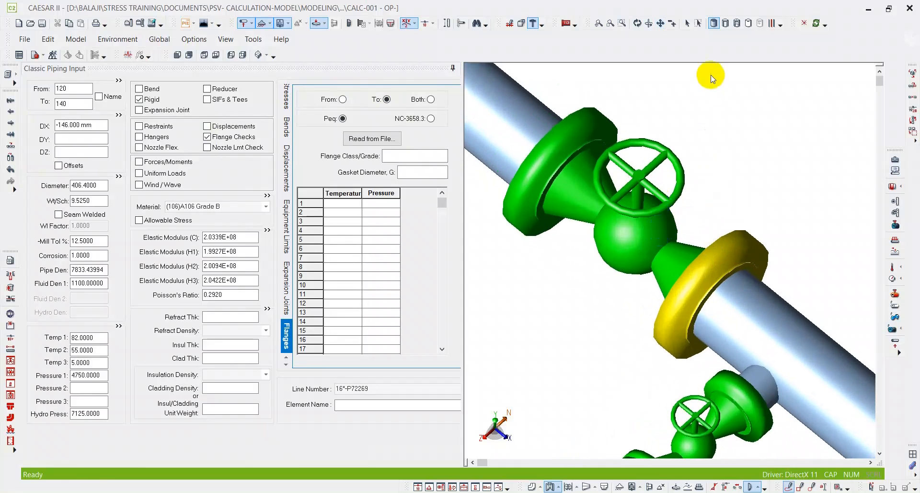
click(421, 99)
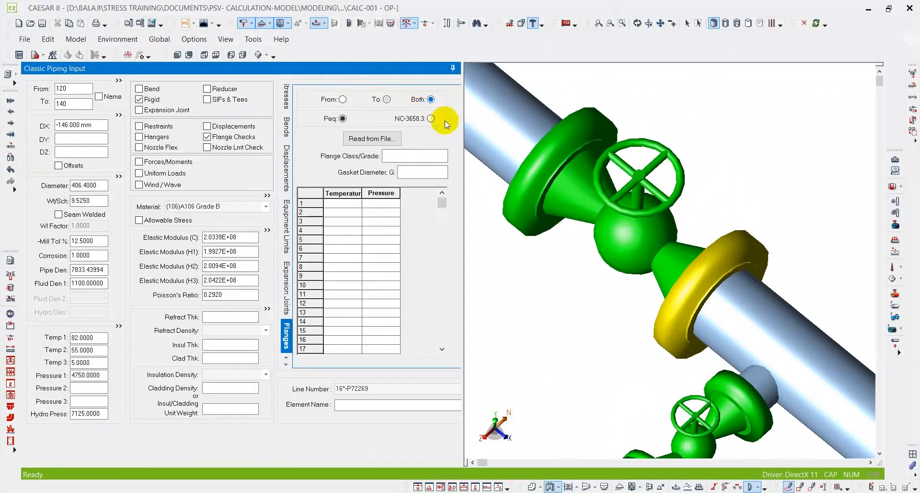
click(617, 121)
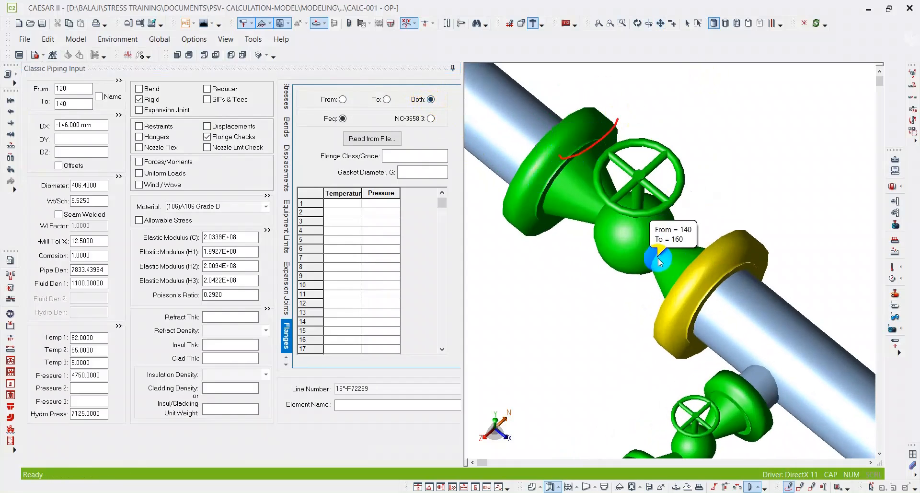
Mark the valve-side joint of flange 120–140 and open the ASME-2009 flange pressure ratings for valve element 140–160.
drag(690, 271, 756, 196)
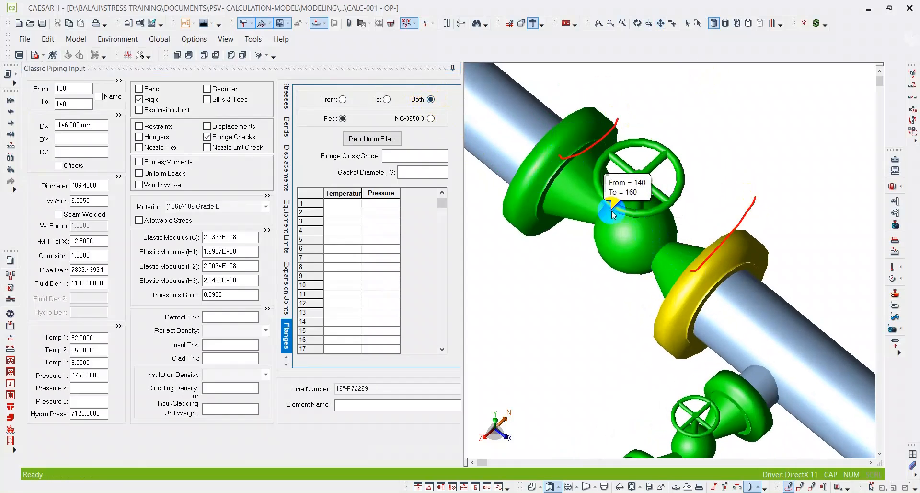
click(687, 23)
click(627, 163)
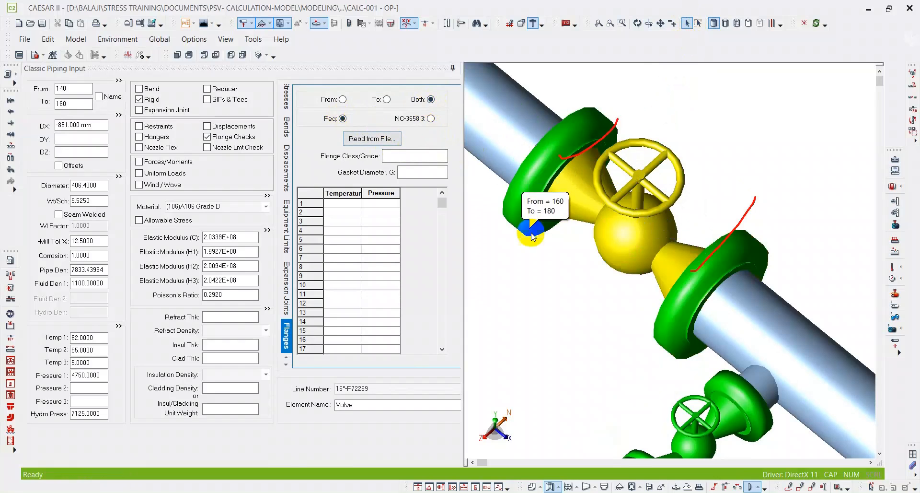
click(375, 140)
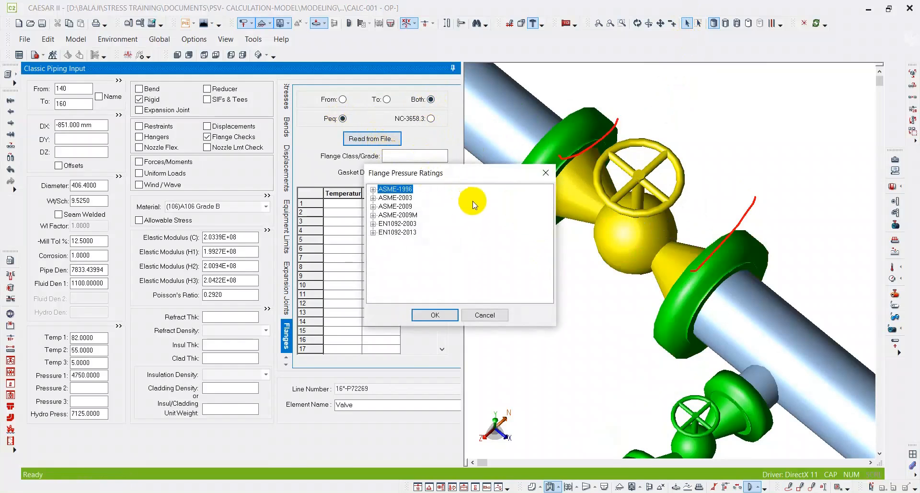
click(373, 207)
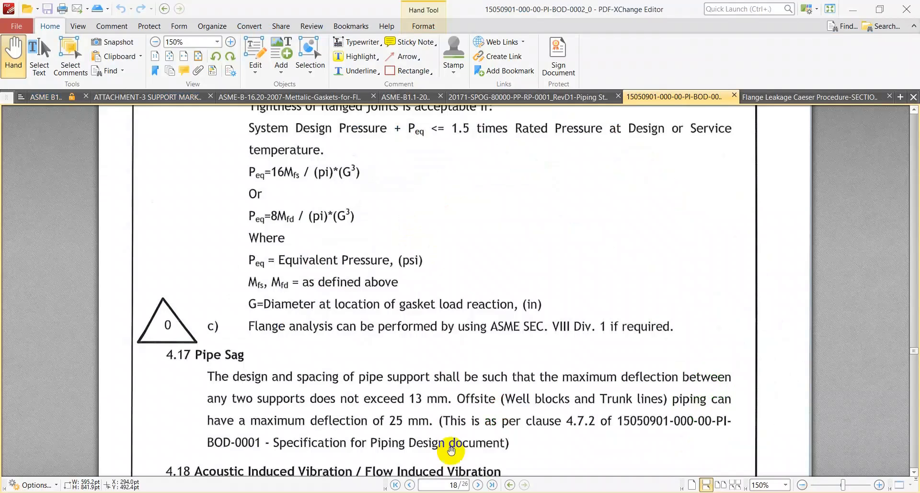
Switch to the ATTACHMENT-3 support mark-up in PDF-XChange Editor and examine the 16" class 300 valves and their flanges on sheet 1.
click(145, 96)
ctrl+scroll(543, 180, down, 3)
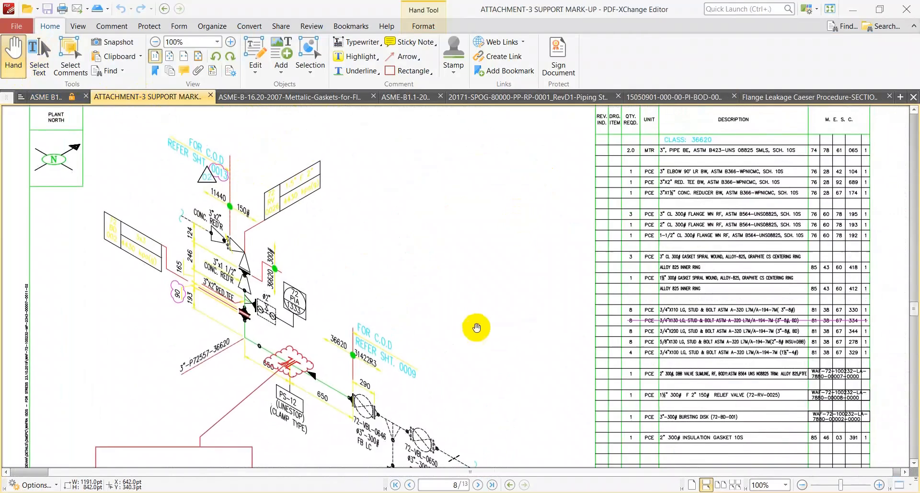
drag(913, 306, 910, 56)
ctrl+scroll(362, 262, up, 3)
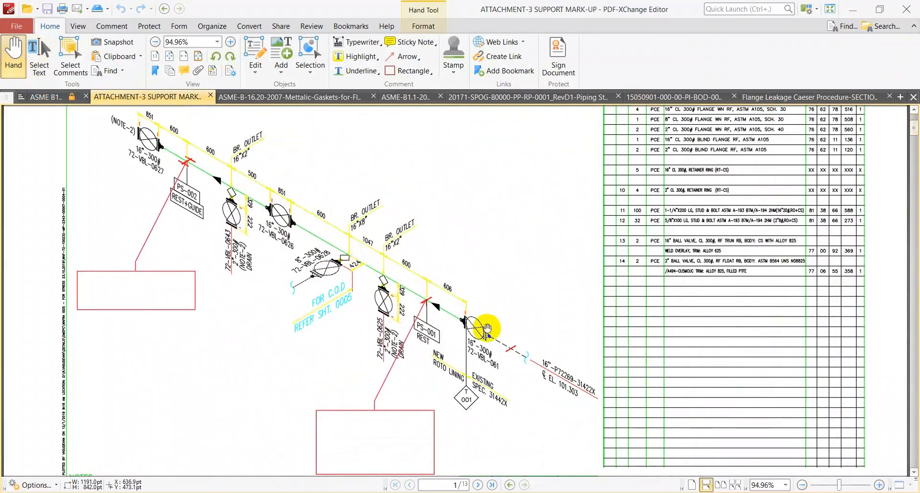
ctrl+scroll(485, 324, up, 2)
drag(499, 288, 499, 280)
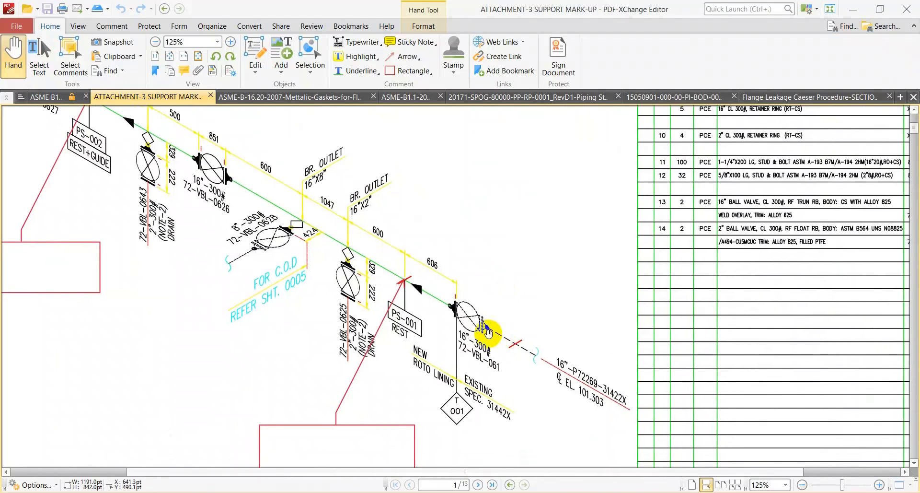
ctrl+scroll(488, 329, up, 3)
drag(453, 203, 692, 361)
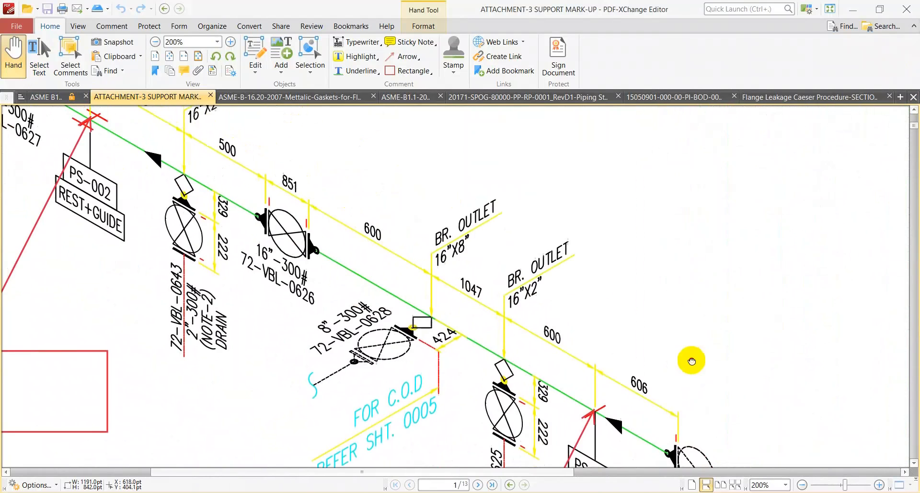
ctrl+scroll(361, 212, down, 2)
ctrl+scroll(283, 225, up, 3)
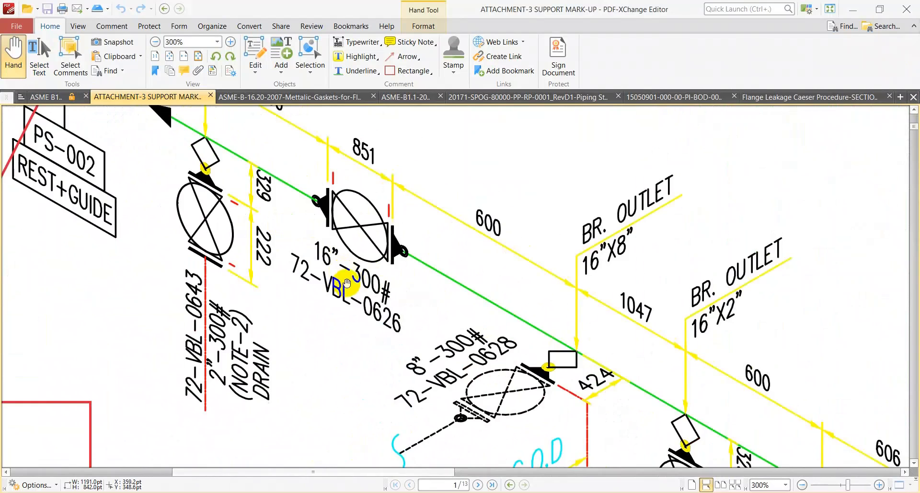
Examine the class 31422R3 material list on sheet 1 for the 16" flange's pressure class and material.
ctrl+scroll(381, 291, down, 3)
drag(704, 193, 403, 278)
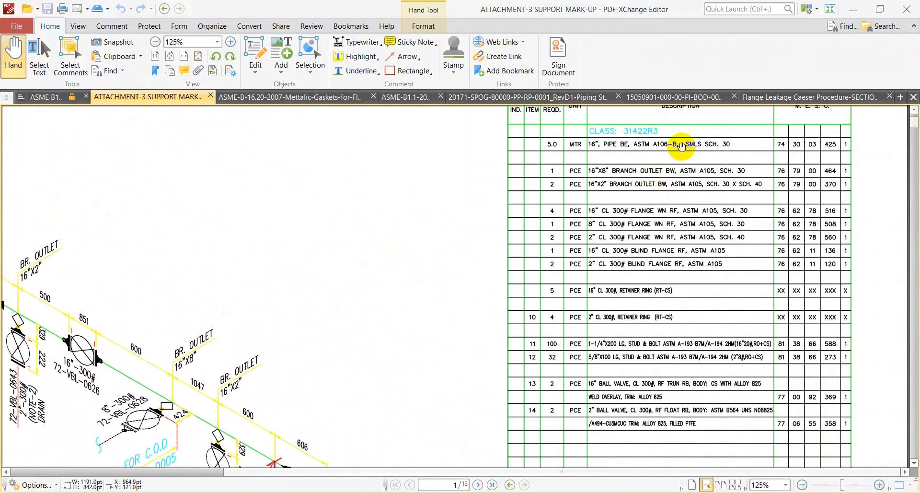
ctrl+scroll(678, 147, up, 3)
drag(636, 284, 593, 222)
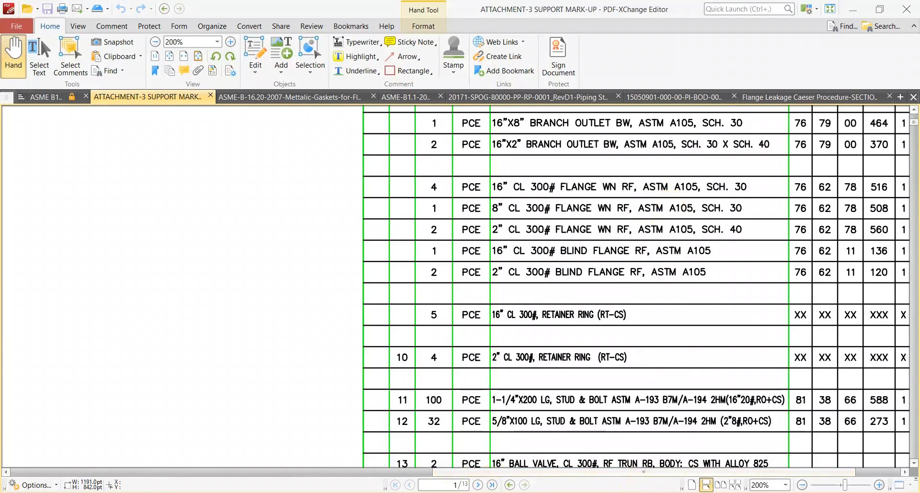
Switch back to CAESAR II and expand class 300 under the ASME-2009 flange pressure ratings.
key(alt+Tab)
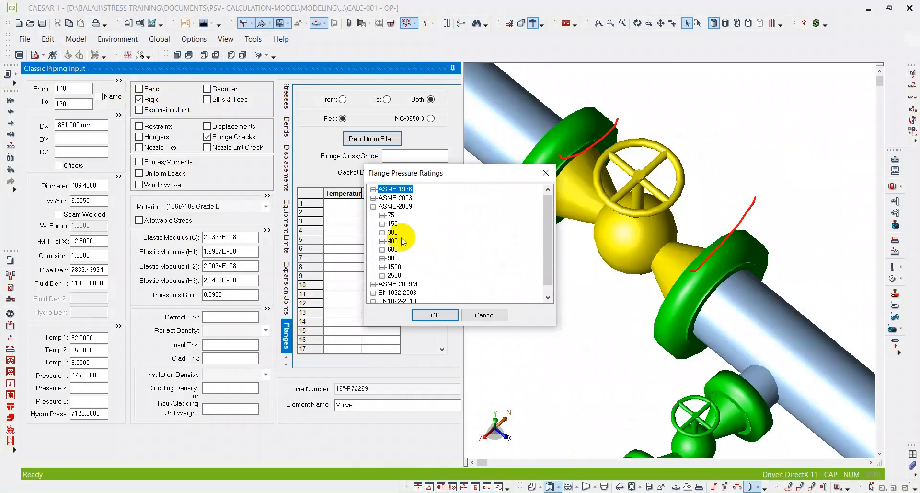
click(383, 232)
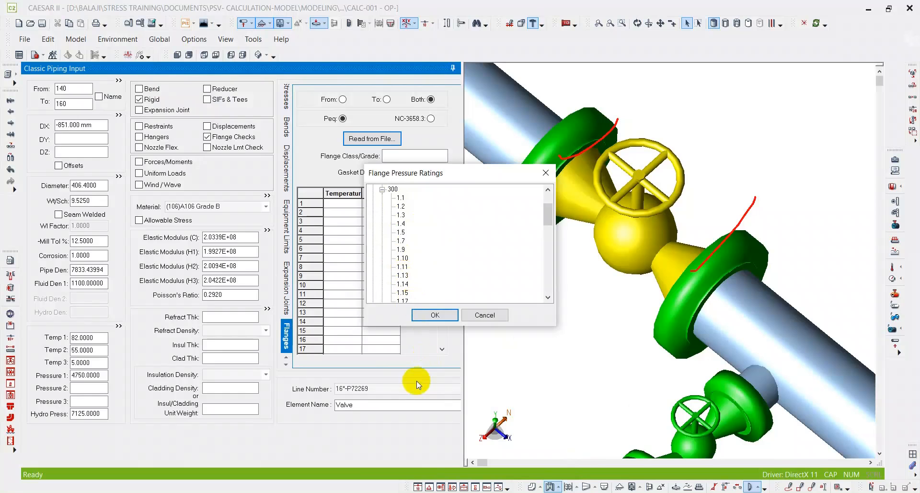
Switch to the ASME B16.5 document in PDF-XChange Editor, look through its first pages, and close it.
key(alt+Tab)
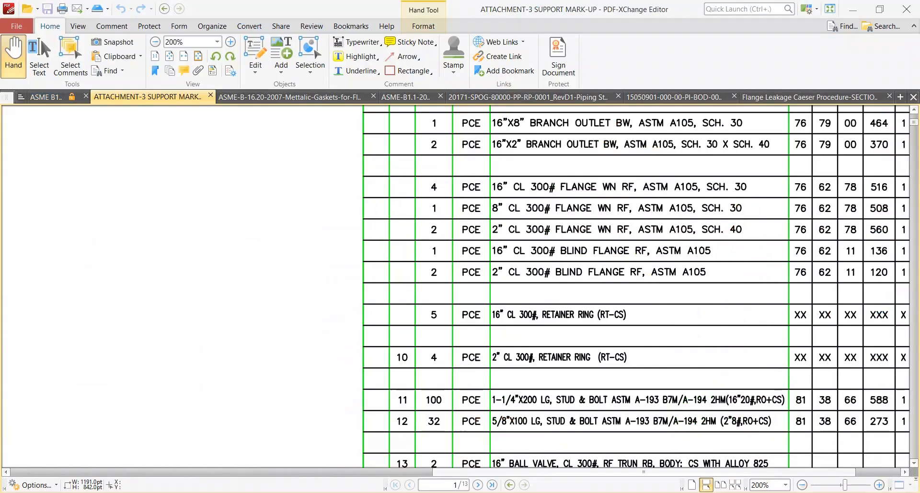
click(36, 97)
scroll(475, 281, up, 8)
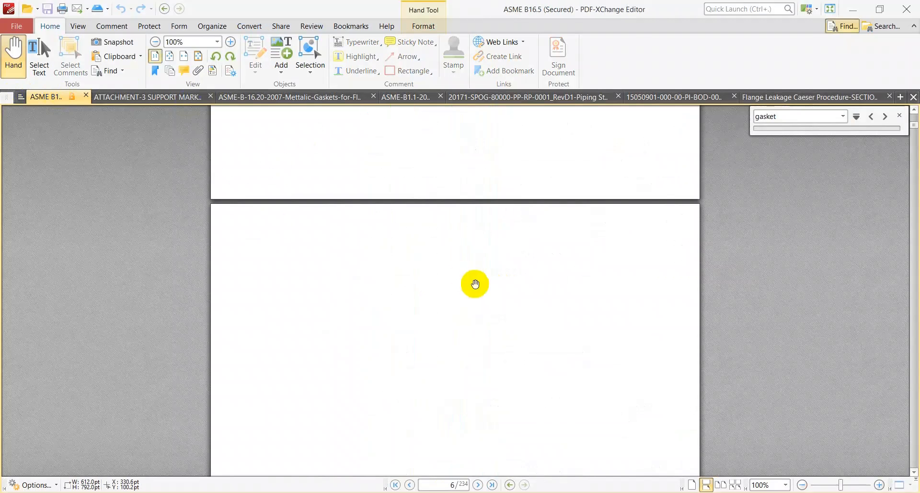
ctrl+scroll(475, 282, up, 1)
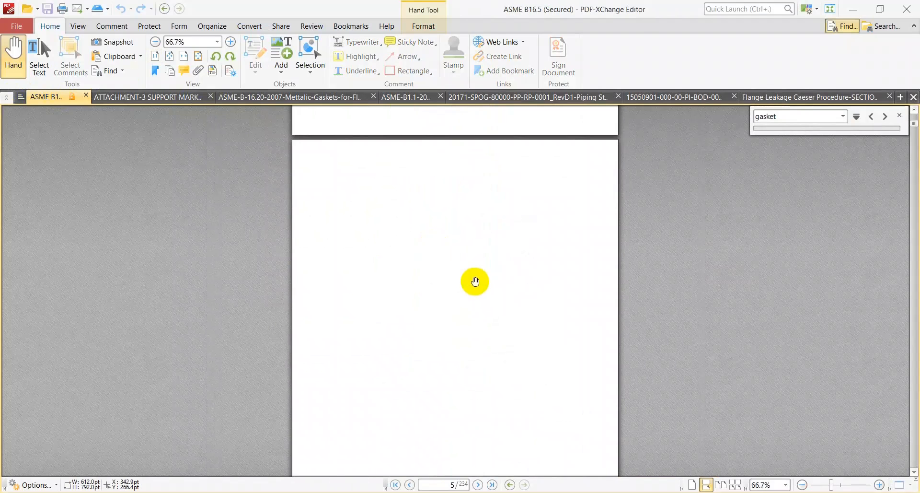
ctrl+scroll(470, 278, down, 4)
scroll(497, 247, up, 1)
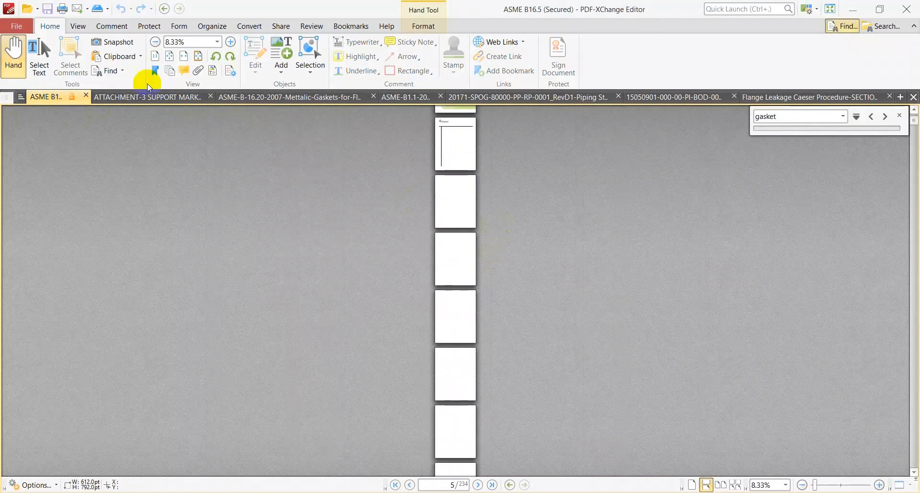
click(86, 95)
Look through the recent files for the ASME B16.5 standard.
click(13, 28)
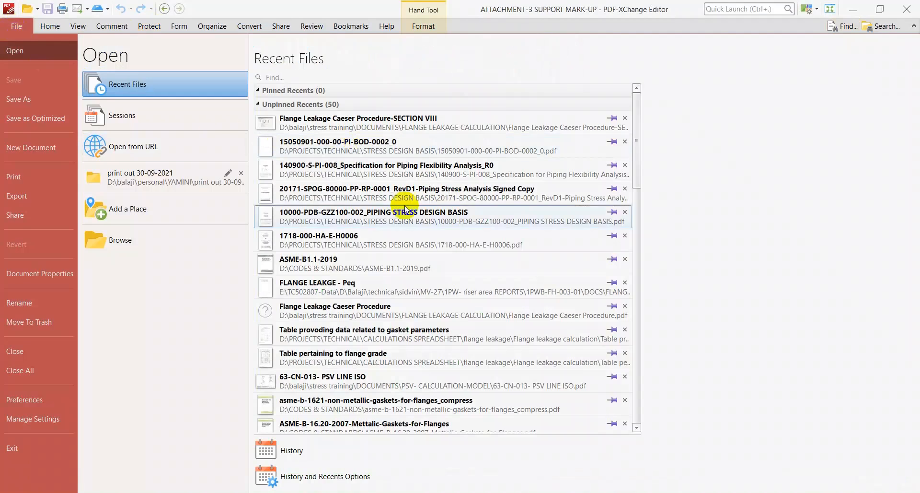
mouse_move(357, 266)
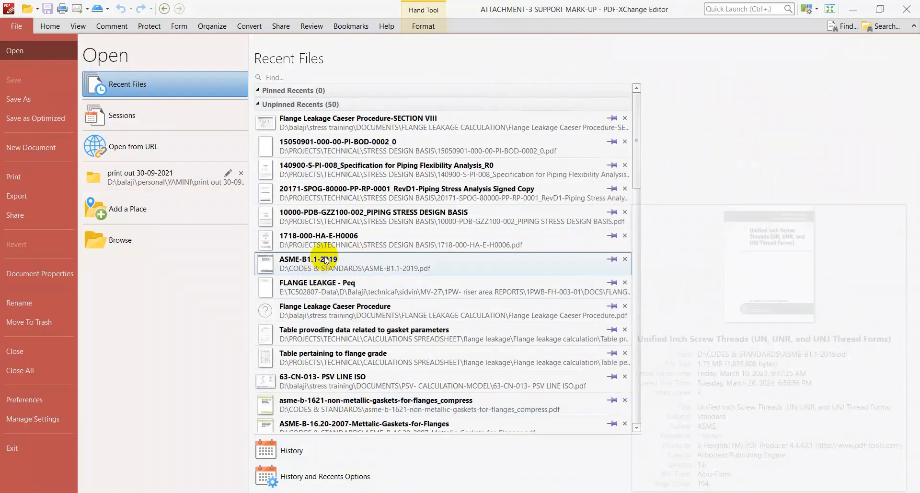
Switch to File Explorer and open the CODES & STANDARDS folder on drive D.
mouse_move(365, 492)
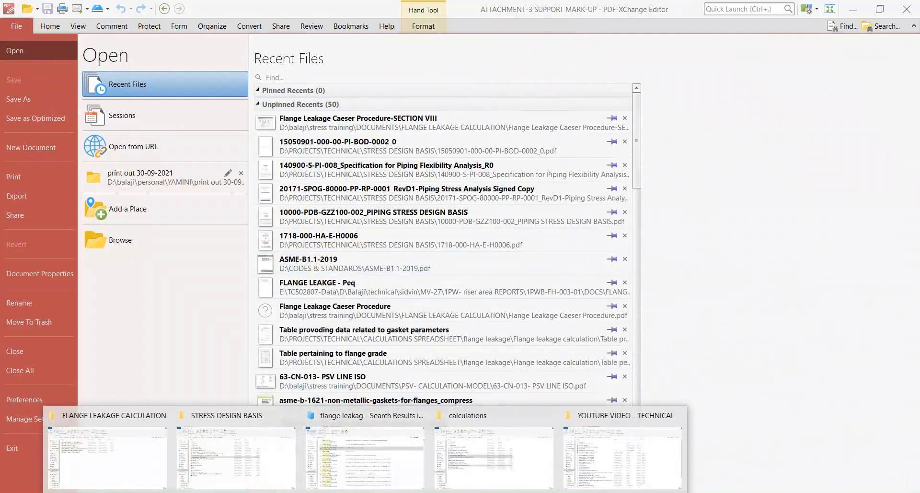
click(554, 431)
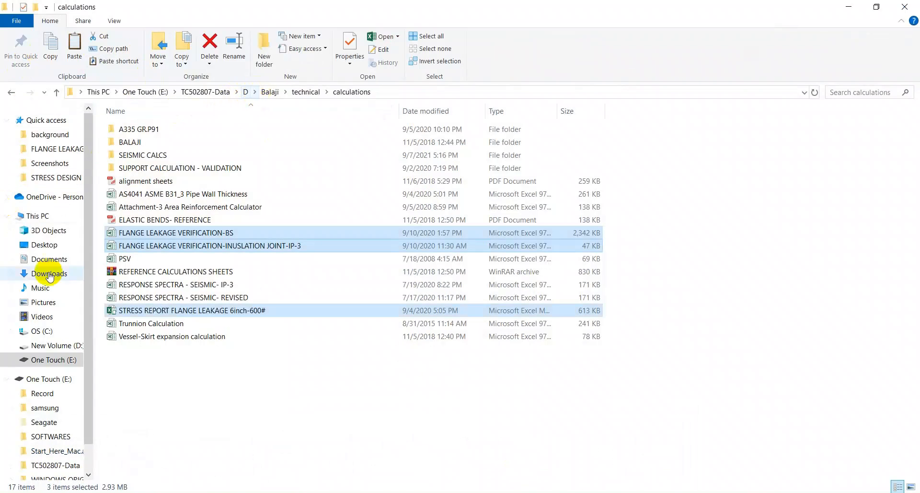
click(49, 350)
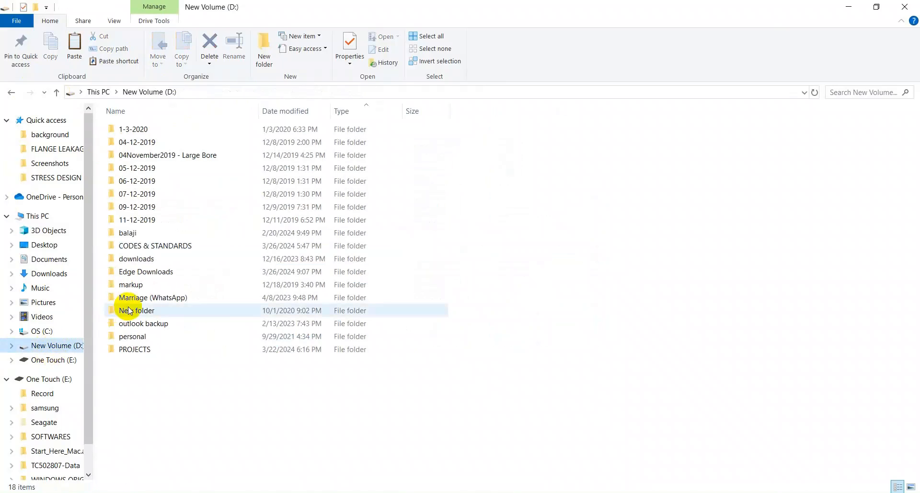
double_click(136, 349)
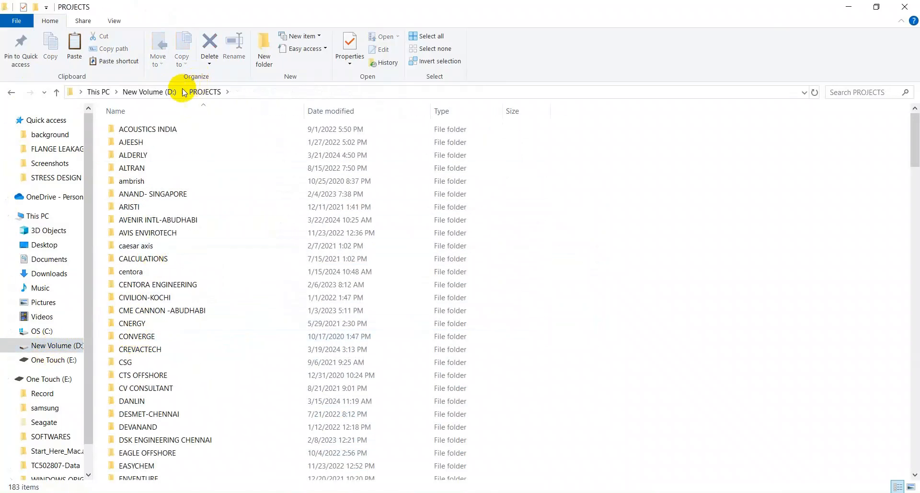
click(146, 92)
click(163, 246)
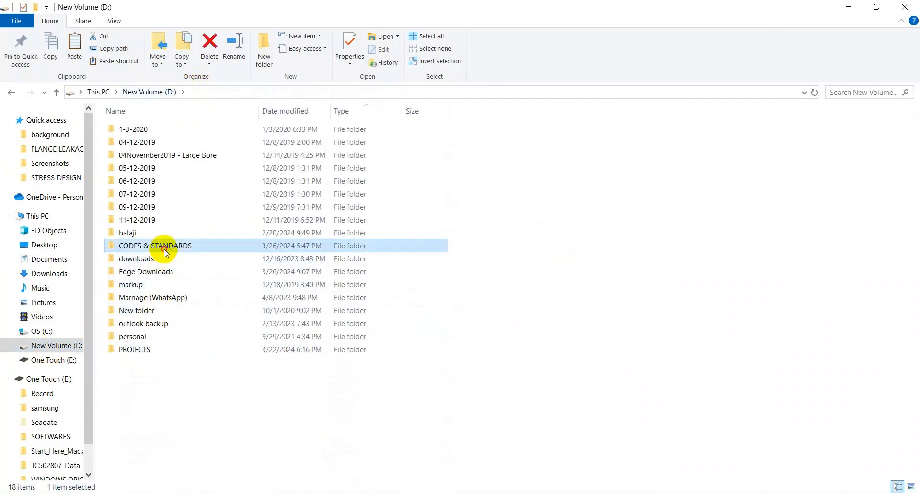
double_click(165, 249)
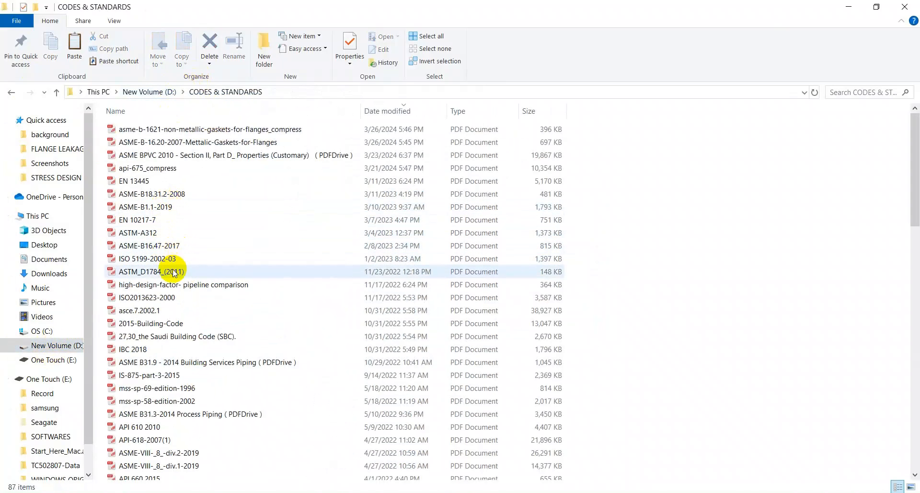
Find and open the ASME B16.5 PDF in the CODES & STANDARDS folder.
scroll(184, 336, down, 7)
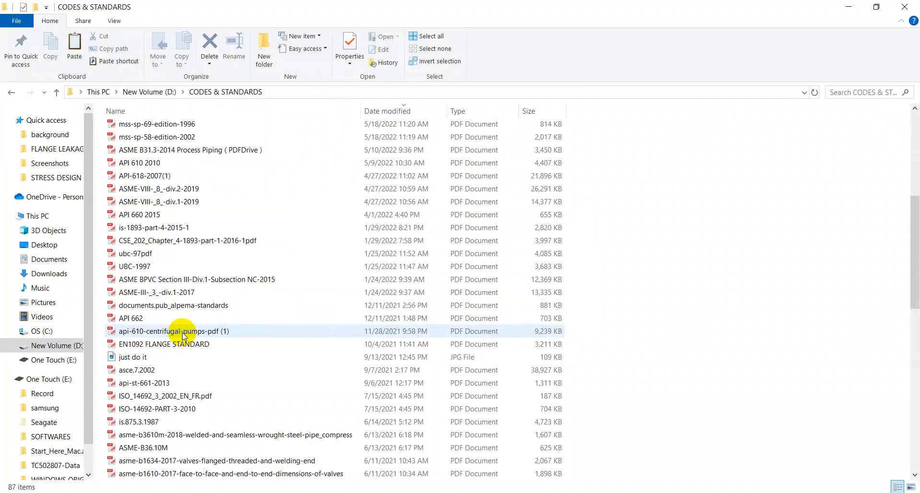
scroll(183, 336, down, 3)
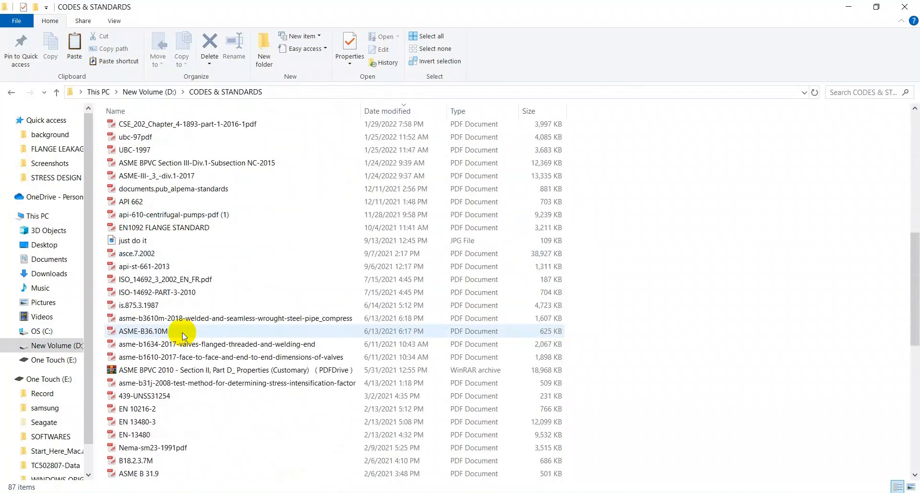
scroll(183, 335, down, 5)
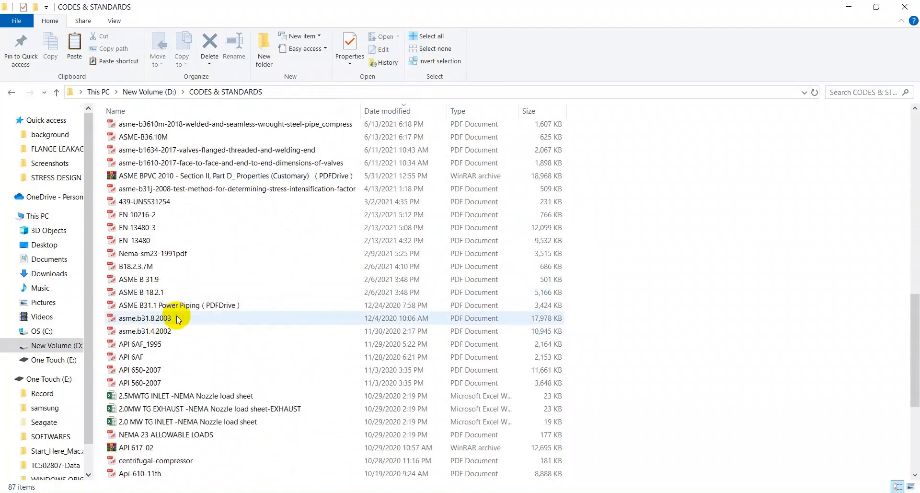
mouse_move(179, 320)
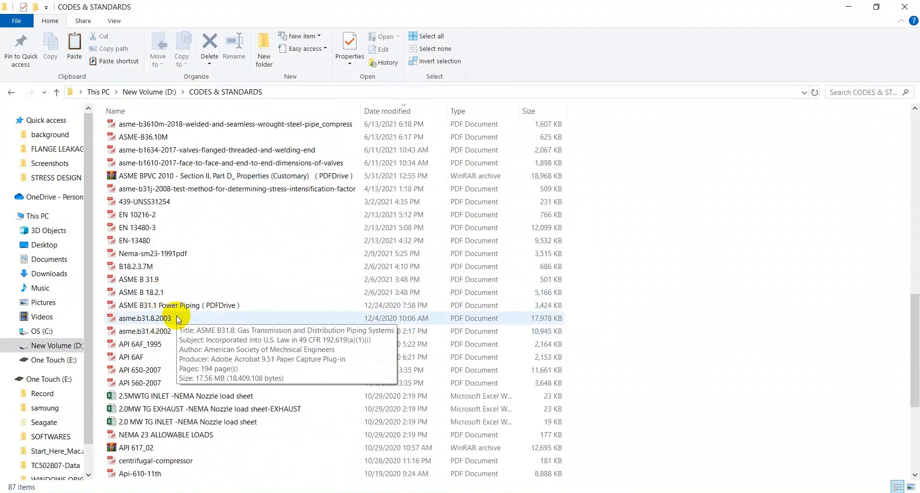
scroll(178, 319, down, 5)
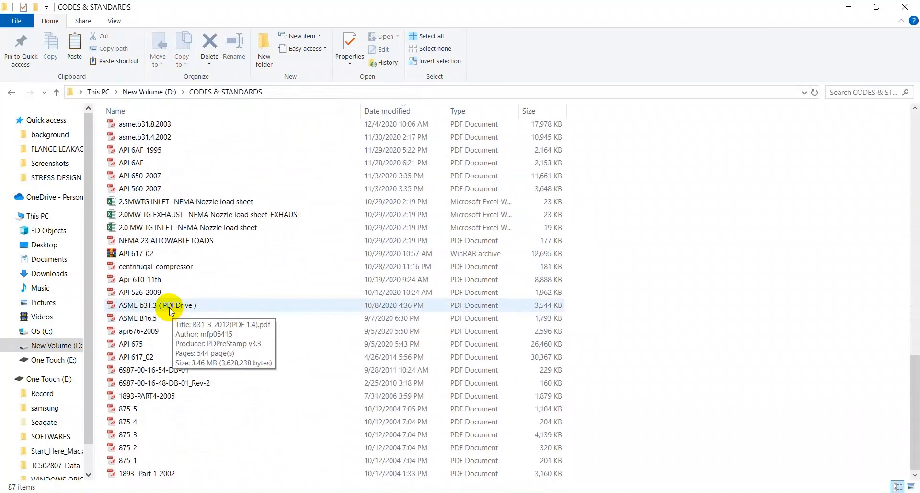
click(159, 319)
double_click(158, 318)
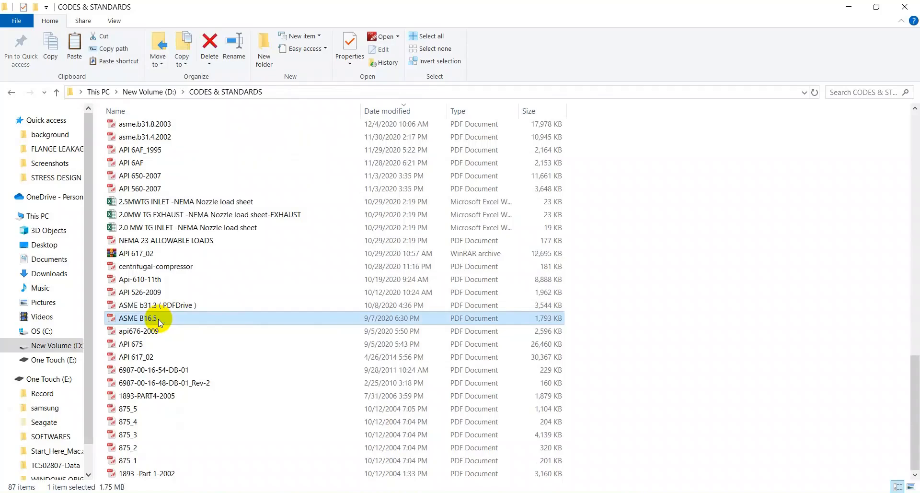
Find the table of material groups and flange material specifications in ASME B16.5, on PDF page 15.
ctrl+scroll(482, 160, up, 7)
scroll(481, 228, down, 8)
scroll(329, 298, down, 5)
ctrl+scroll(345, 305, up, 2)
scroll(354, 309, down, 10)
scroll(360, 312, down, 15)
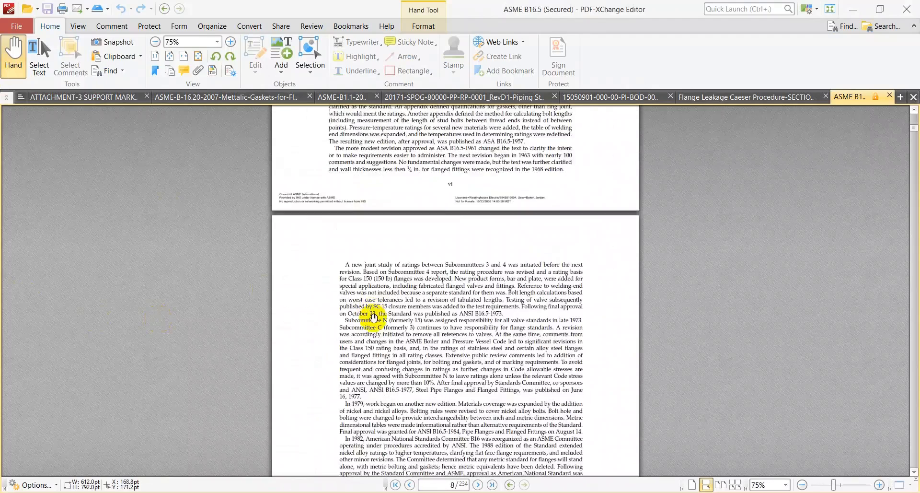
scroll(369, 315, down, 15)
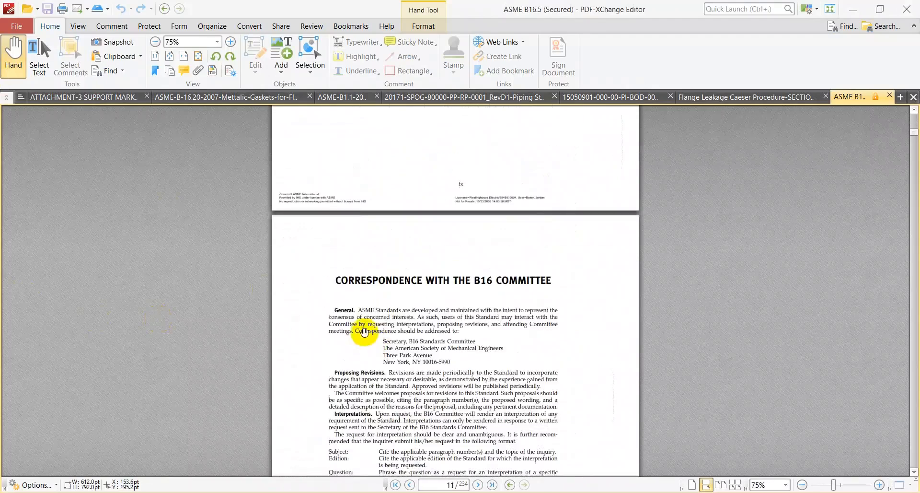
scroll(371, 336, down, 15)
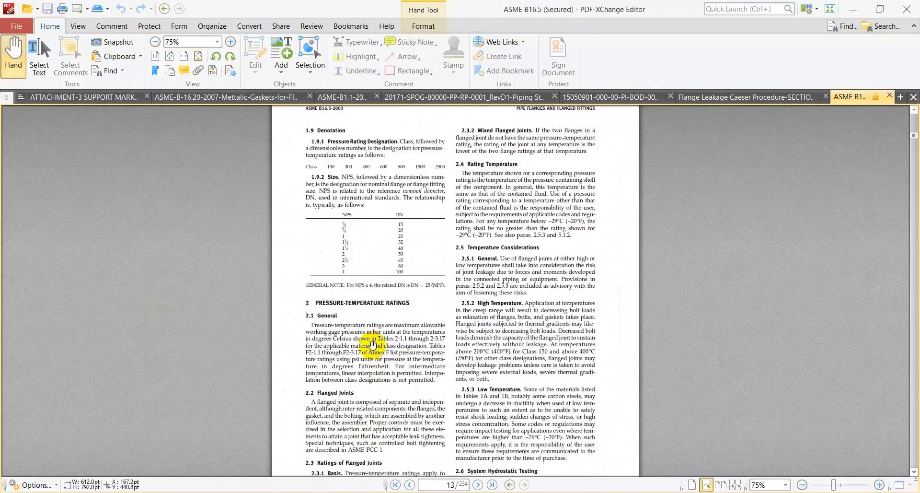
scroll(361, 335, down, 10)
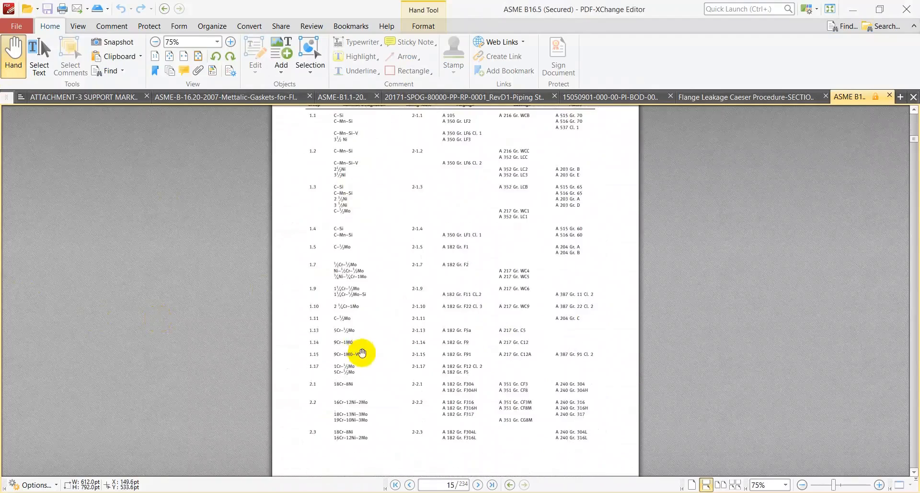
Examine the material groups and ASTM forging specifications in Table 1A of ASME B16.5 for the flange material.
scroll(369, 252, up, 2)
ctrl+scroll(384, 231, up, 3)
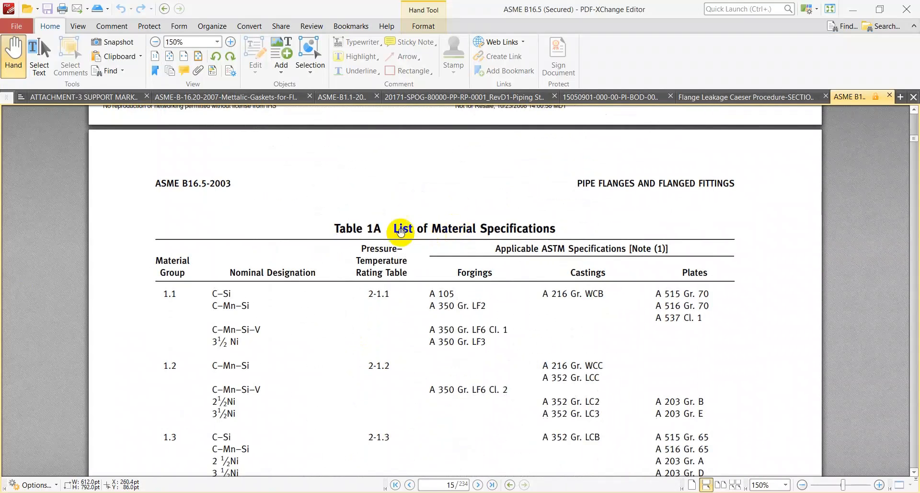
scroll(460, 265, down, 1)
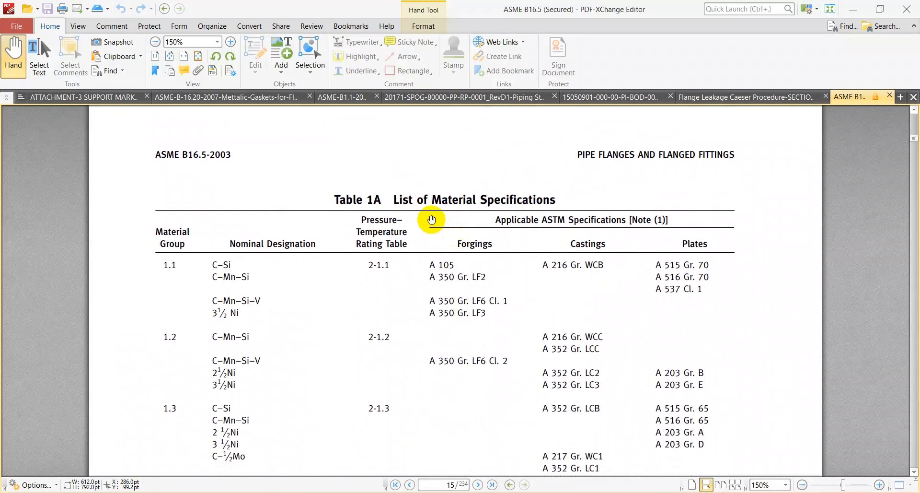
drag(304, 288, 329, 255)
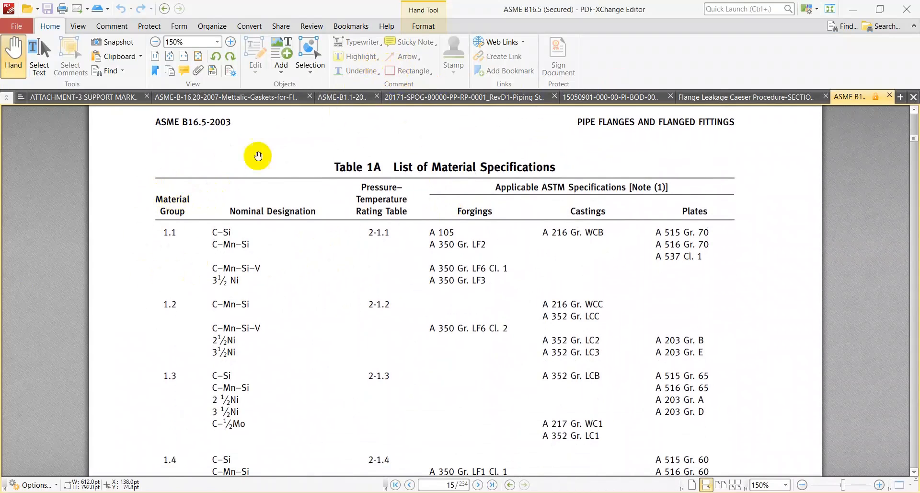
ctrl+scroll(182, 224, up, 1)
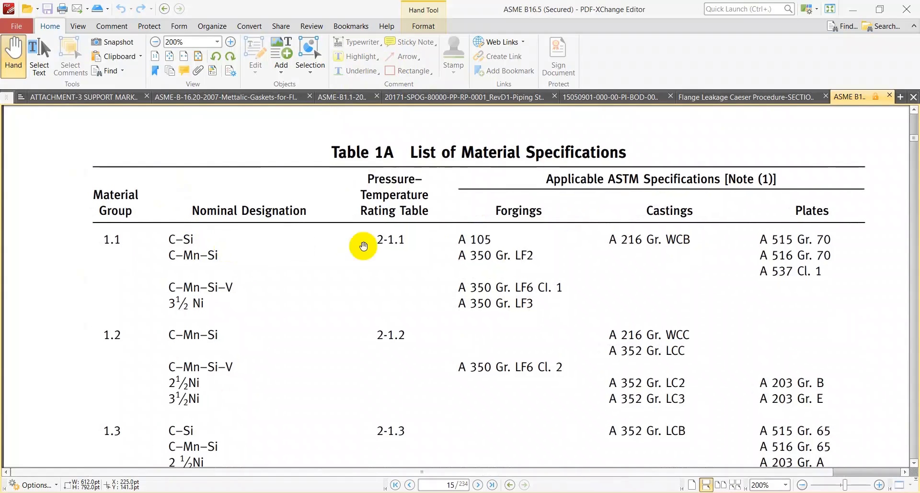
ctrl+scroll(362, 245, down, 1)
click(102, 25)
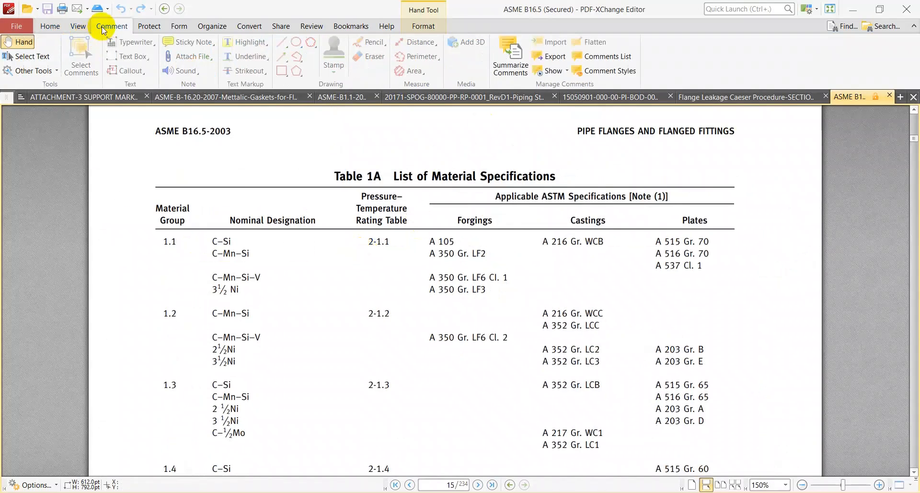
ctrl+scroll(212, 253, up, 1)
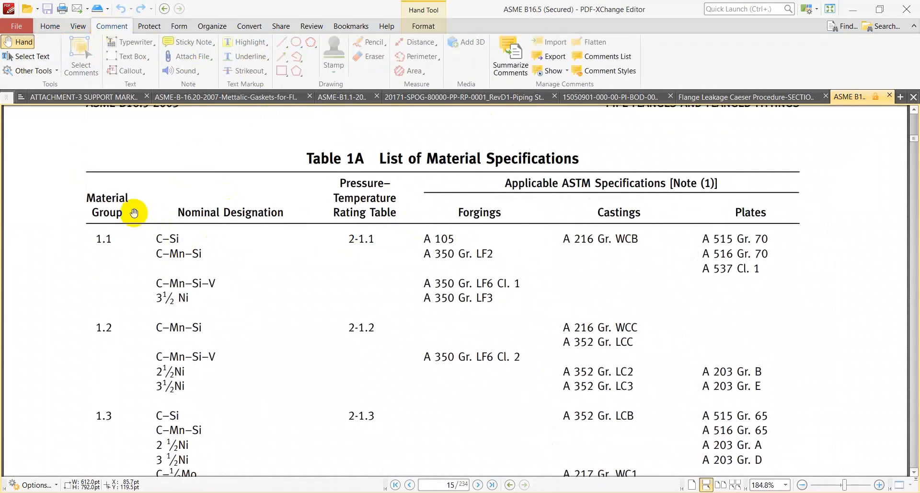
scroll(142, 283, up, 2)
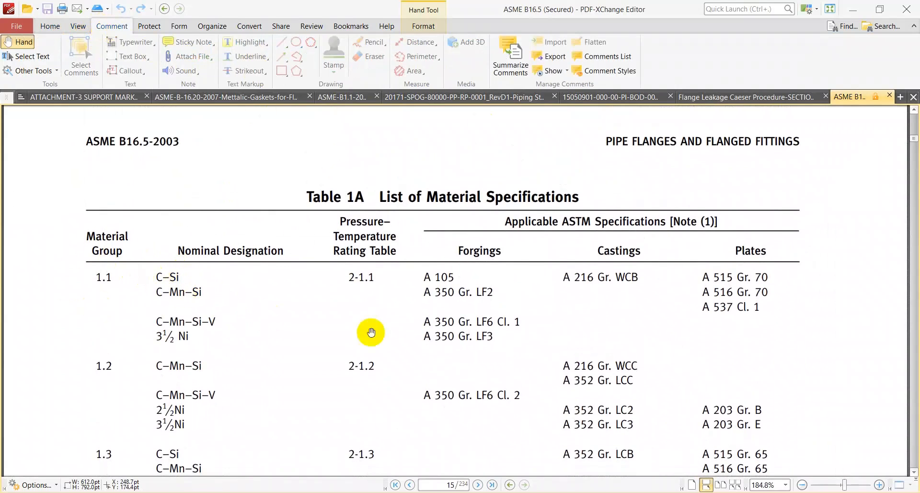
drag(381, 323, 371, 288)
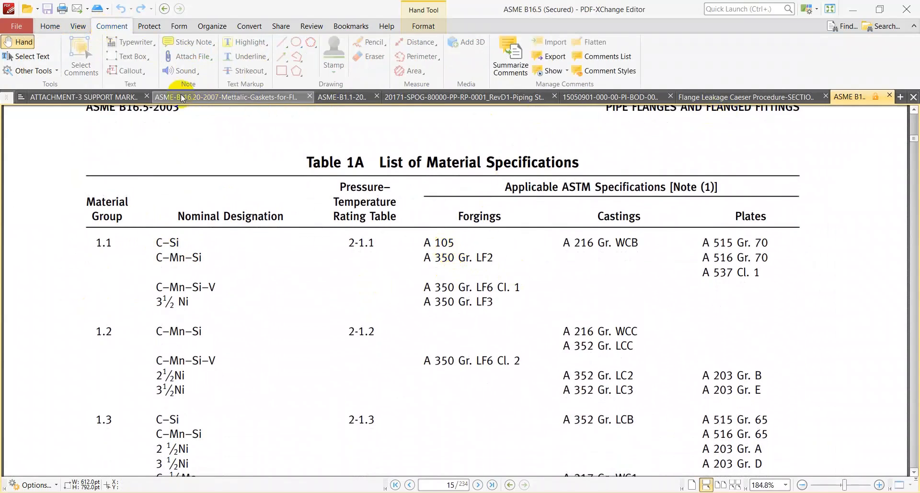
In the ATTACHMENT-3 support mark-up, outline "ASTM A105, SCH. 30" of the 16" CL 300# WN RF flange with a rectangle.
click(84, 97)
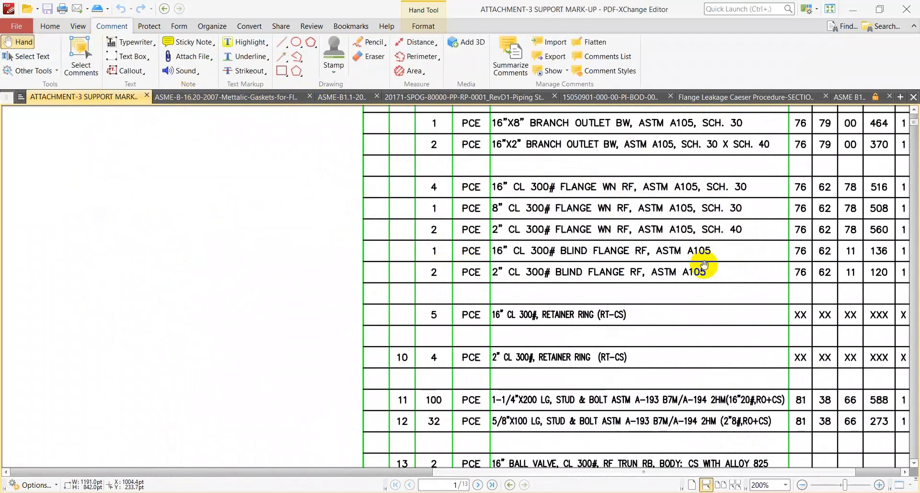
drag(567, 222, 555, 256)
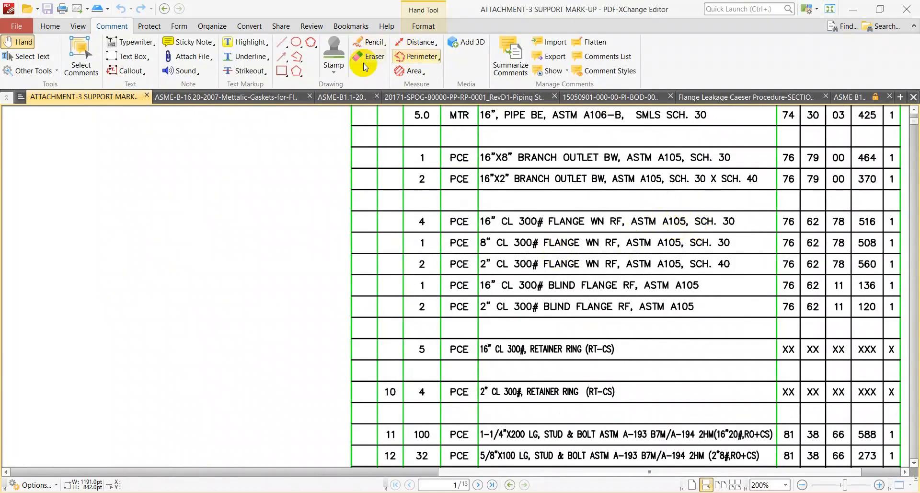
click(281, 72)
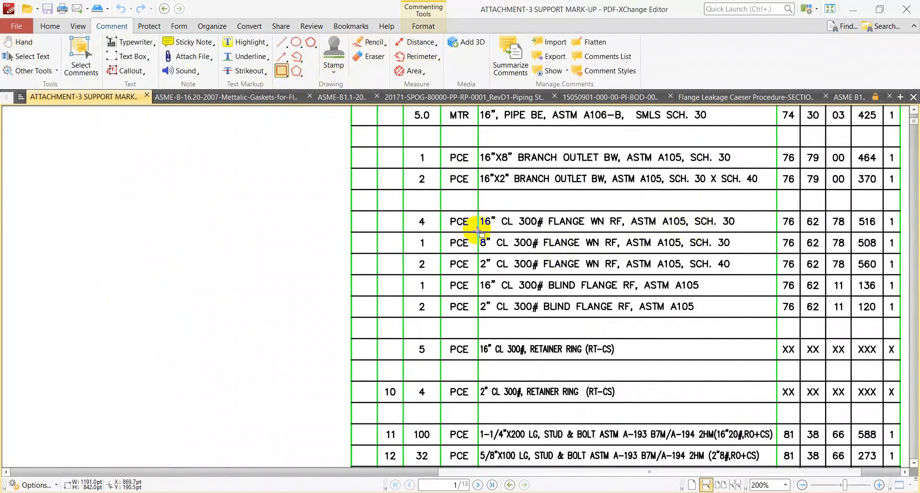
mouse_move(626, 212)
mouse_down()
mouse_move(671, 232)
mouse_move(745, 232)
mouse_up()
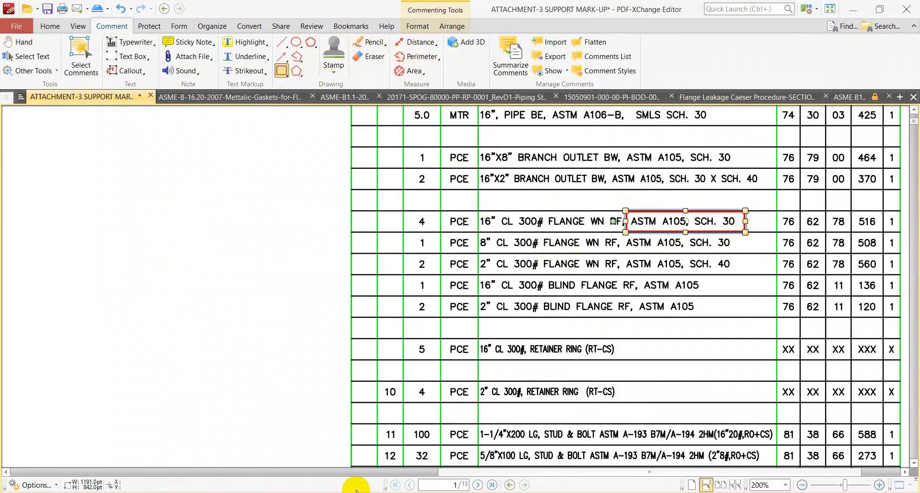
Check A 105 against Table 1A of ASME B16.5, switch to CAESAR II and apply flange rating class 300, material group 1.1.
click(192, 100)
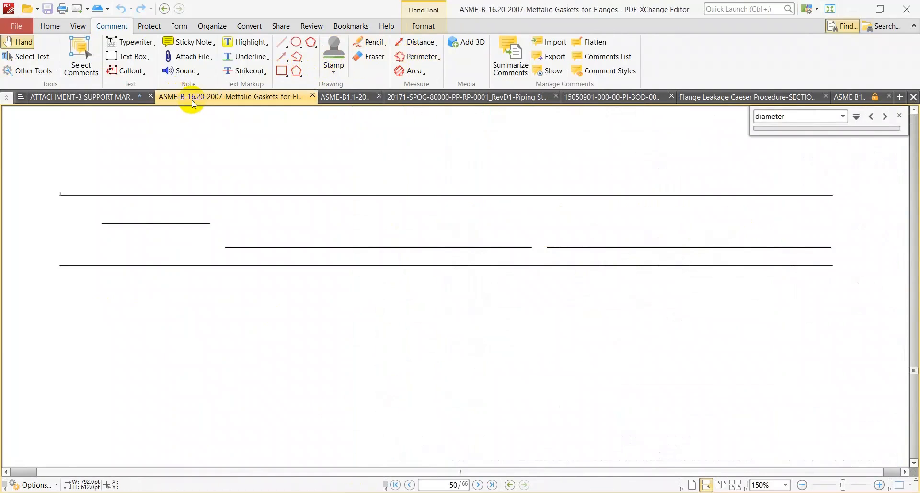
click(854, 97)
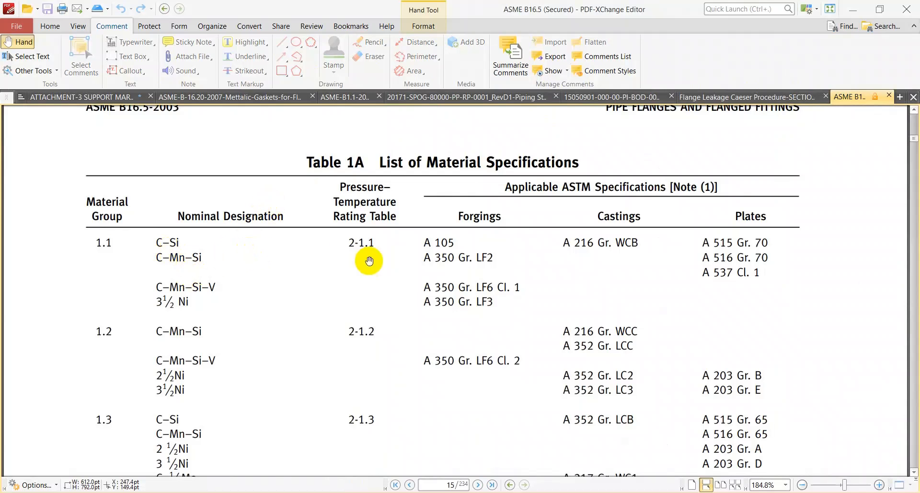
click(592, 492)
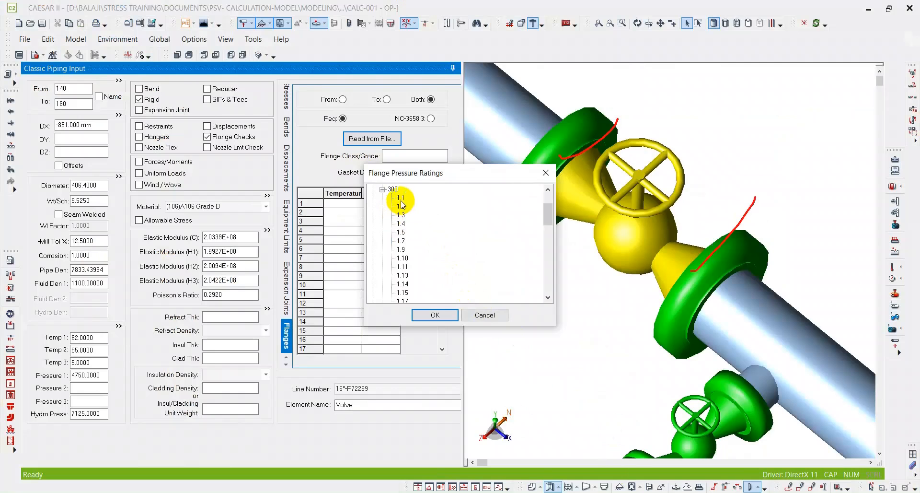
click(441, 318)
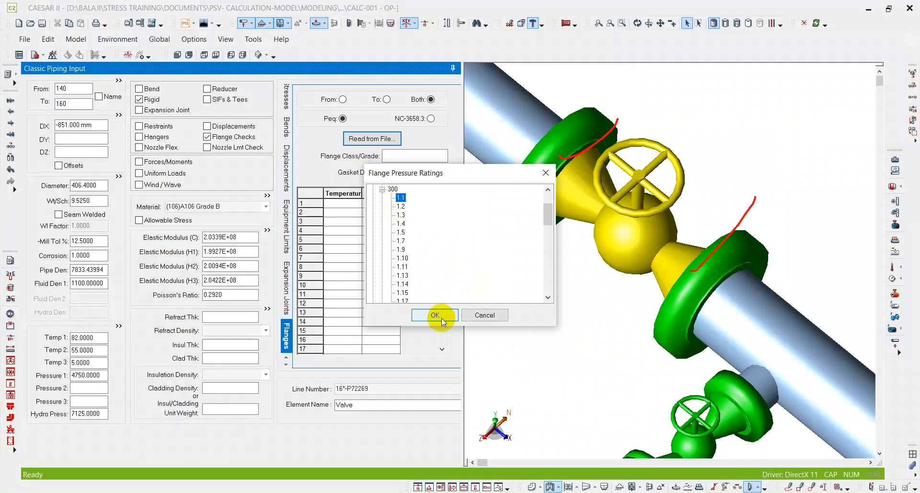
click(441, 318)
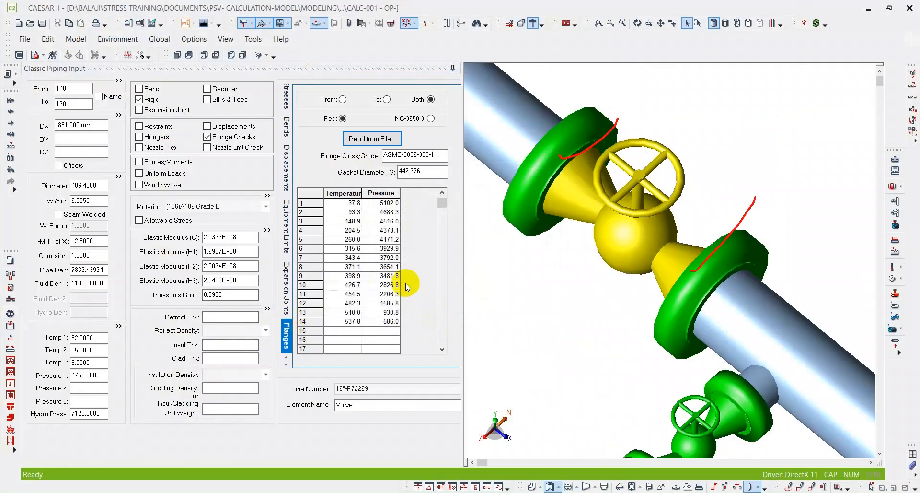
middle_drag(674, 220, 673, 220)
scroll(674, 221, down, 1)
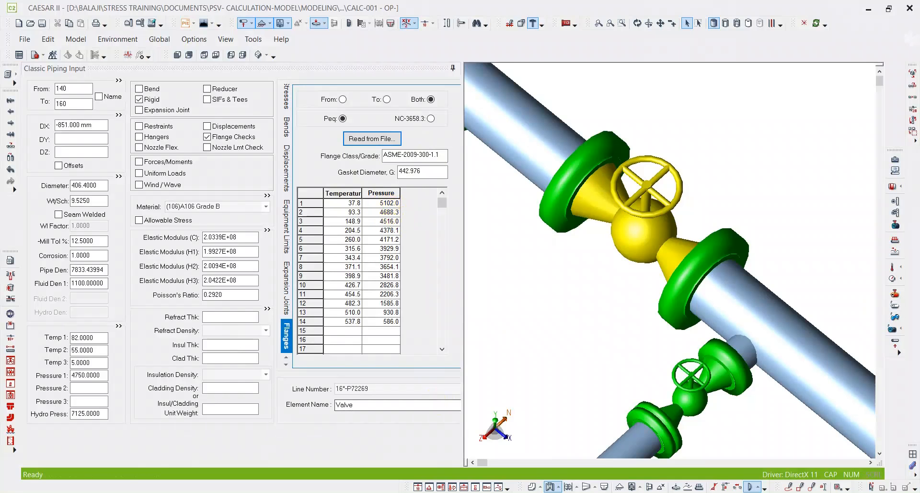
Switch to the ASME B16.5 PDF and find Table 2-1.1, pressure-temperature ratings for Group 1.1 materials, on PDF page 34.
click(426, 492)
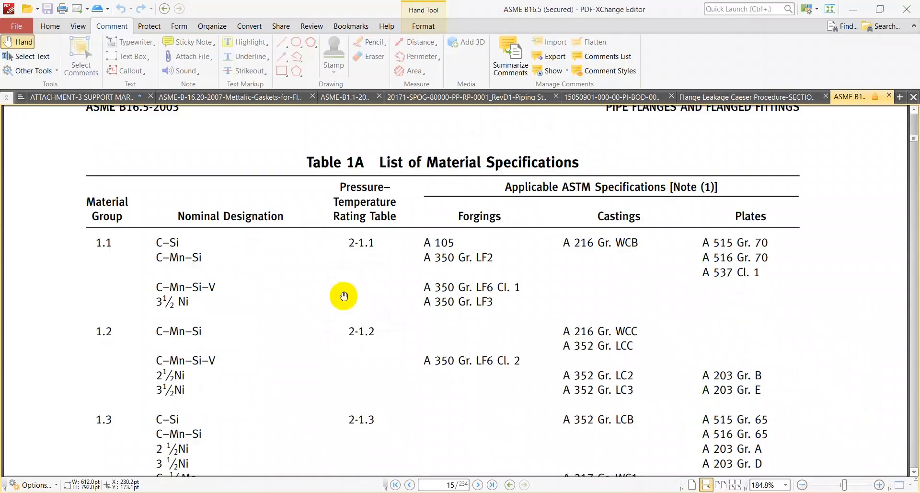
ctrl+scroll(345, 299, down, 5)
scroll(356, 384, down, 15)
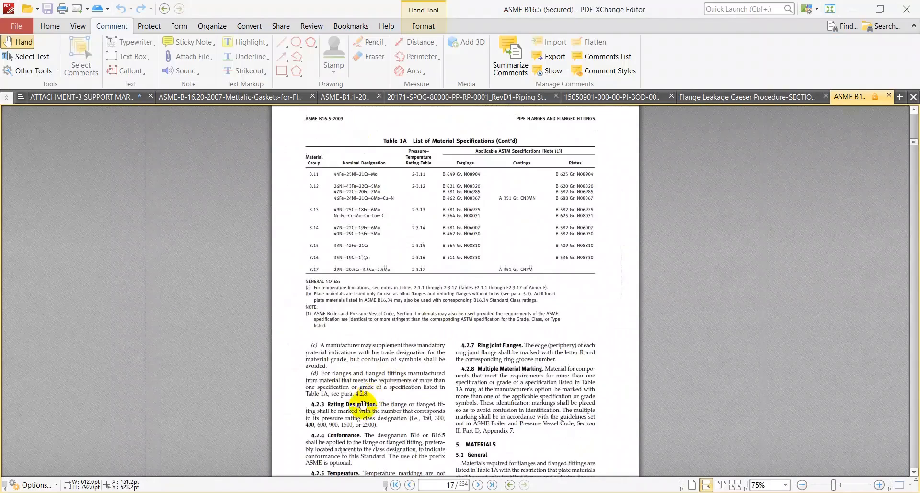
scroll(356, 402, down, 15)
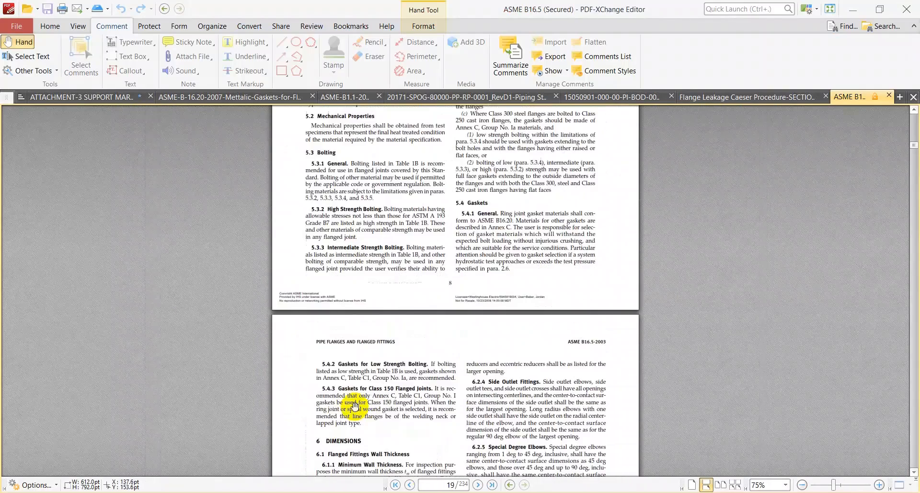
scroll(349, 390, down, 20)
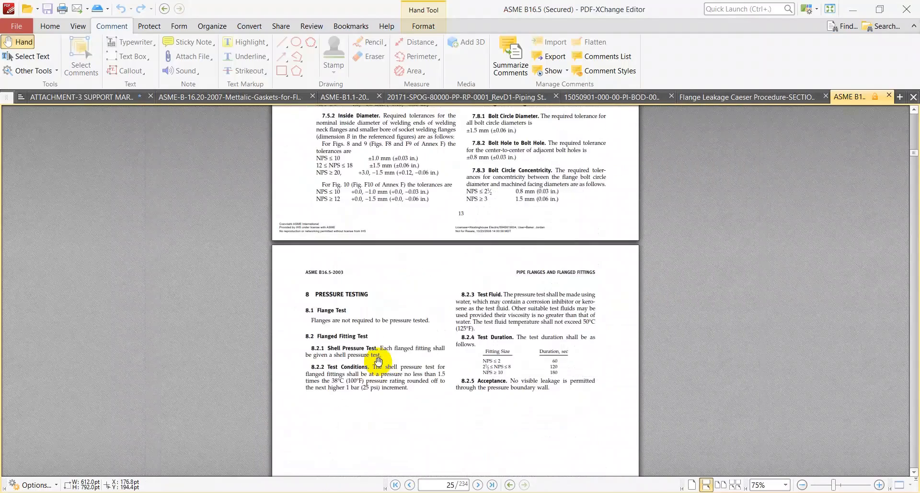
scroll(378, 361, down, 20)
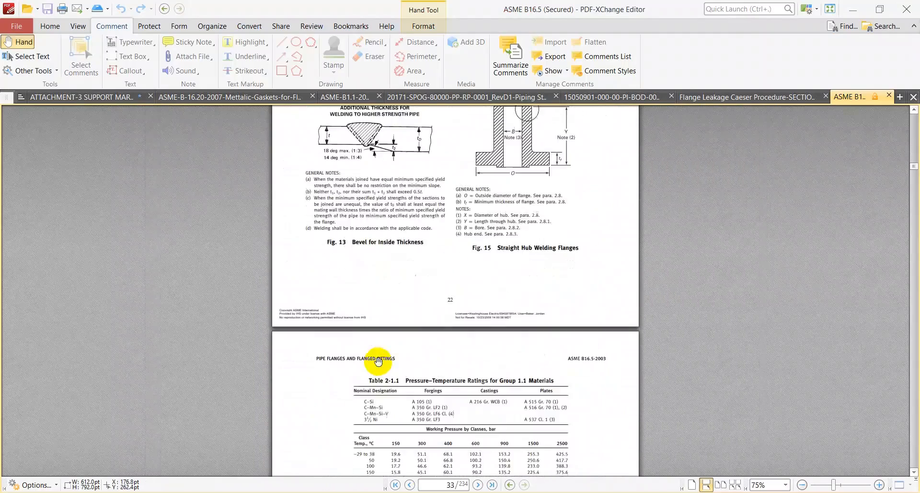
scroll(378, 361, up, 3)
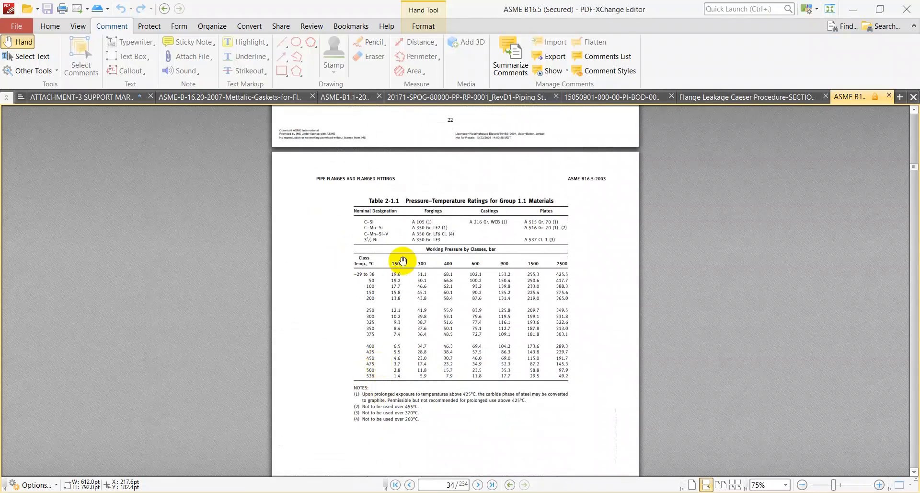
ctrl+scroll(498, 211, up, 3)
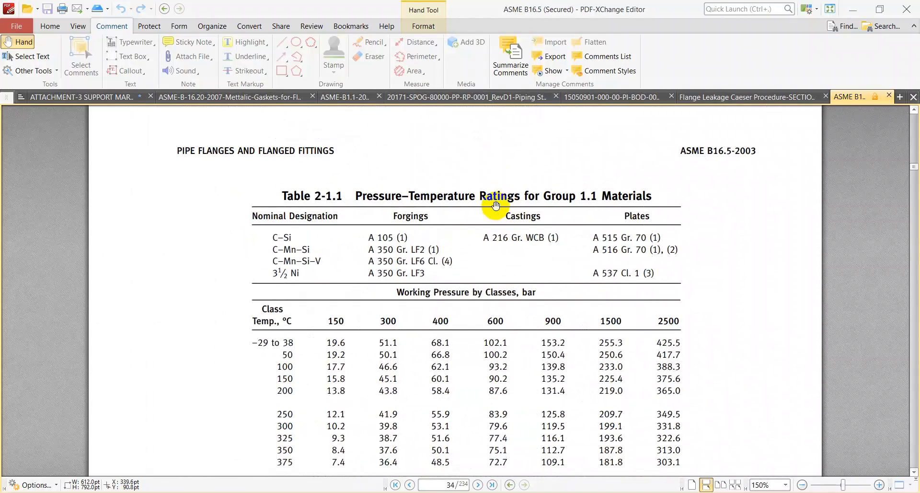
scroll(441, 273, down, 3)
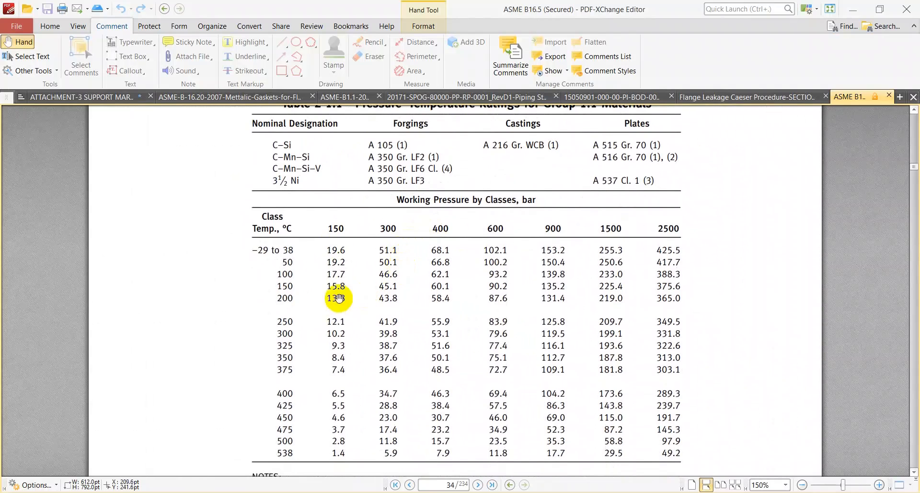
Compare the class 300 ratings in Table 2-1.1 with the temperature and pressure table of the CAESAR II flange check.
key(alt+Tab)
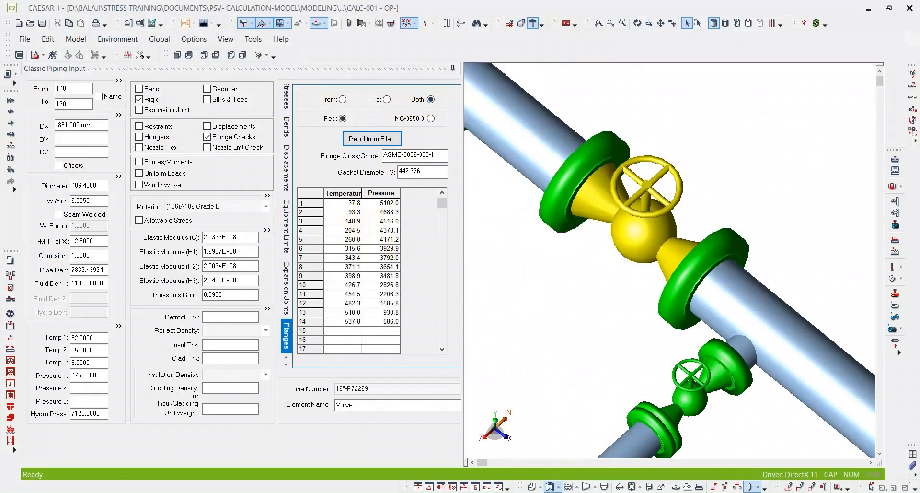
key(alt+Tab)
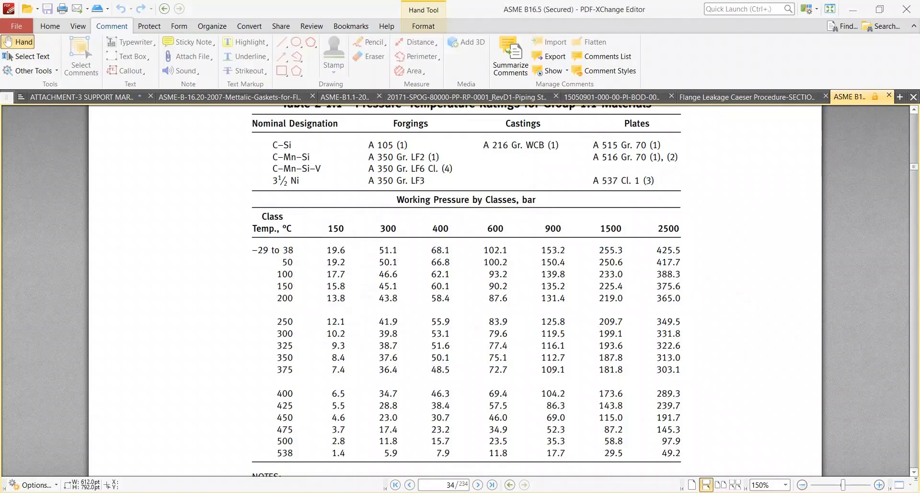
key(alt+Tab)
key(alt+Tab)
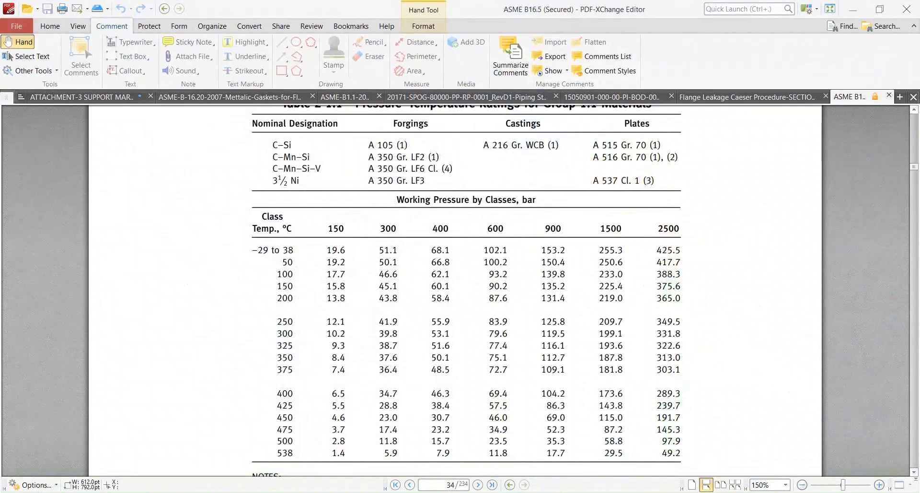
key(alt+Tab)
key(alt+Tab)
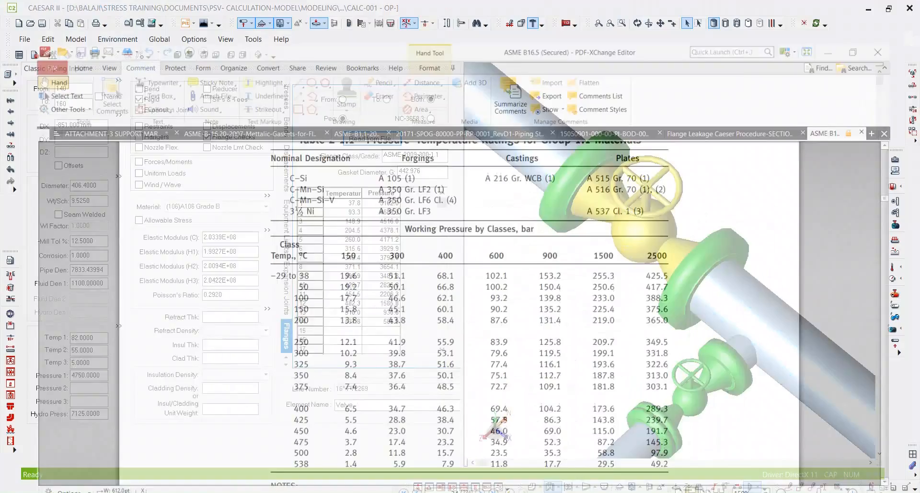
key(alt+Tab)
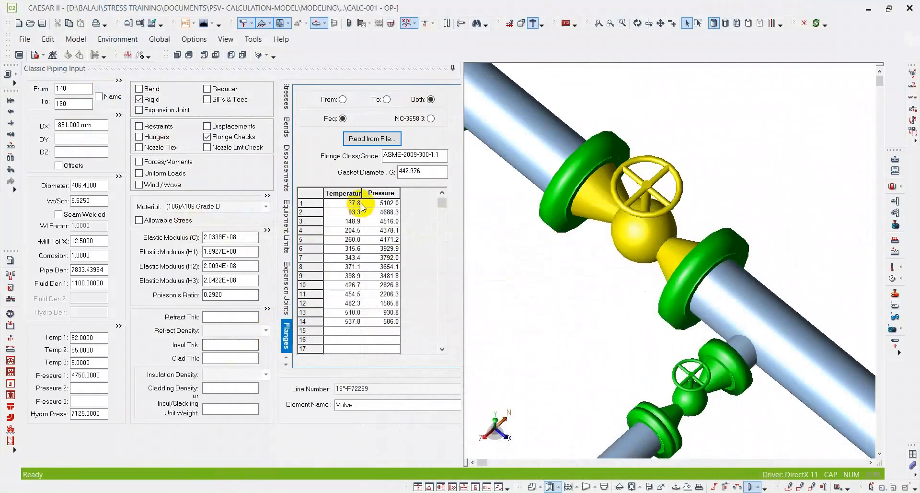
Select the gasket diameter G of the valve's flange check for review against the reference documents.
double_click(433, 177)
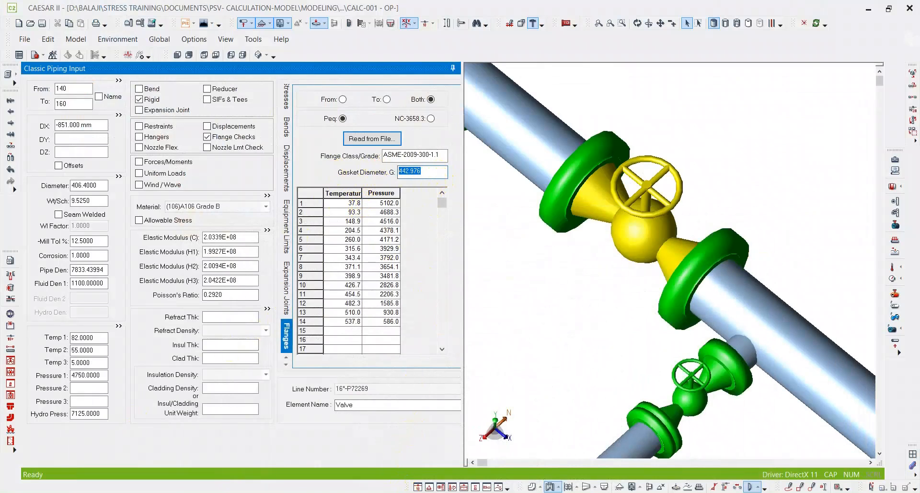
mouse_move(405, 487)
click(424, 450)
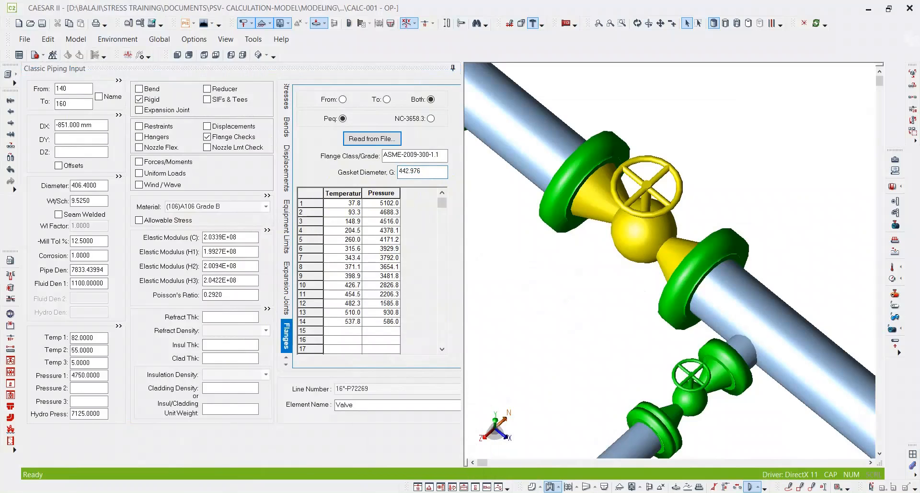
Switch to PDF-XChange Editor, close the ASME-B-16.20-2007 and ASME-B1.1-2019 documents, and show the Flange Leakage Caeser Procedure.
click(228, 97)
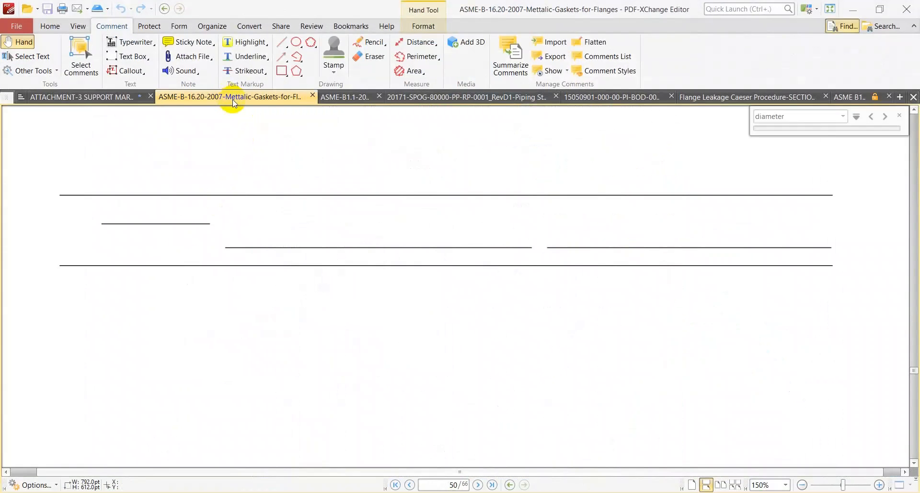
click(313, 96)
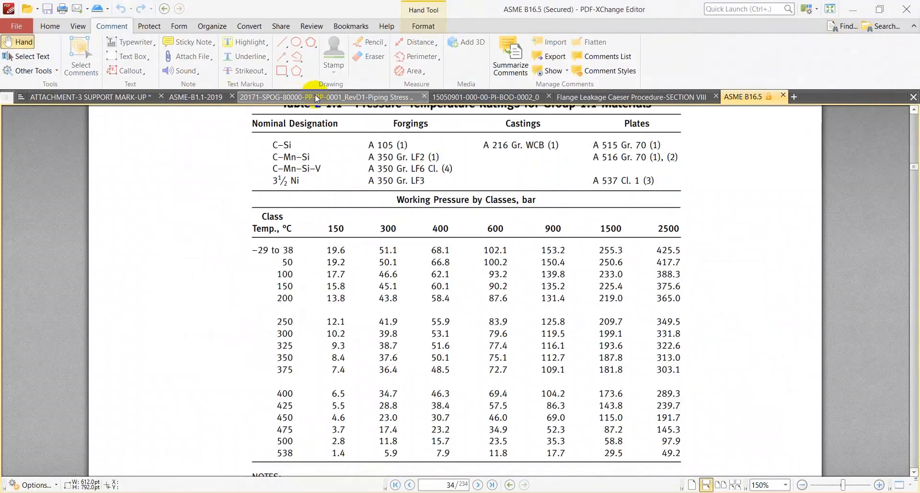
click(237, 97)
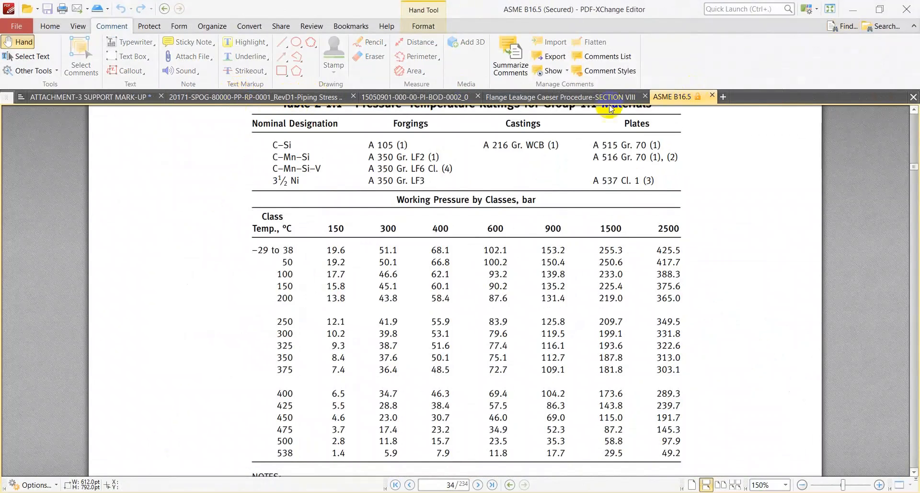
click(580, 98)
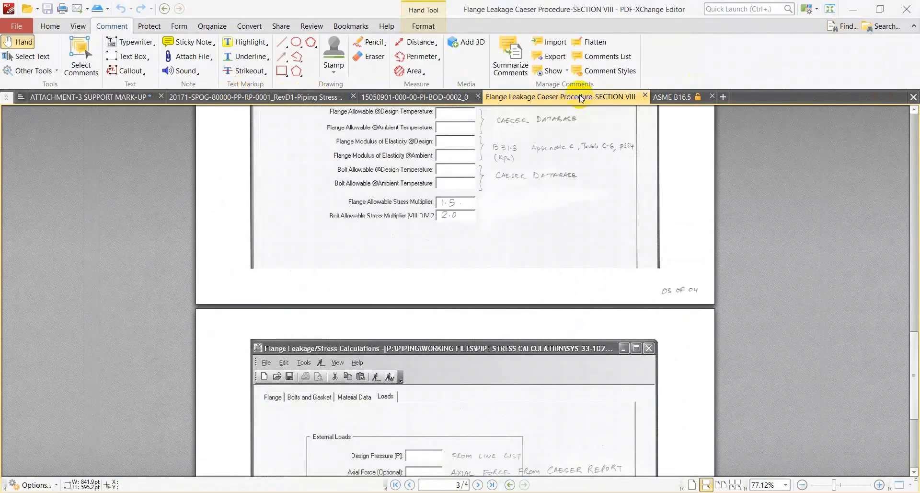
Open ASME-B-16.20-2007-Mettalic-Gaskets-for-Flanges from the CODES & STANDARDS folder.
click(867, 8)
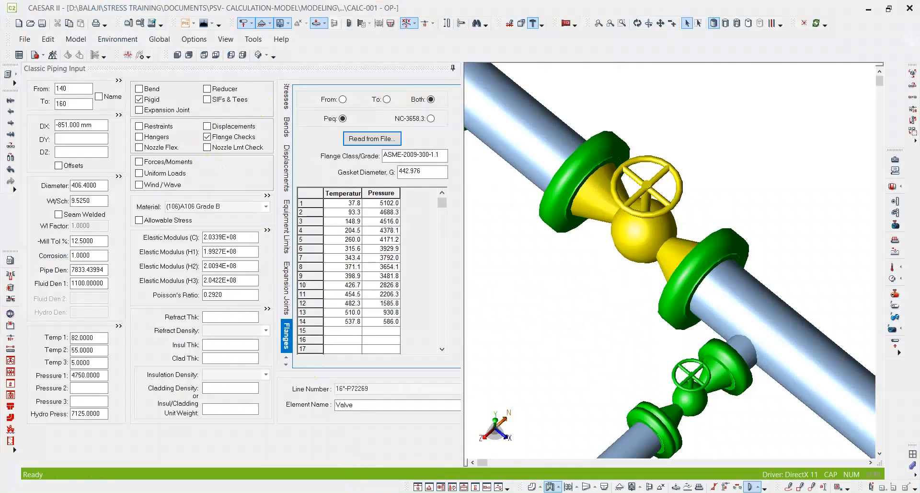
mouse_move(361, 480)
click(528, 456)
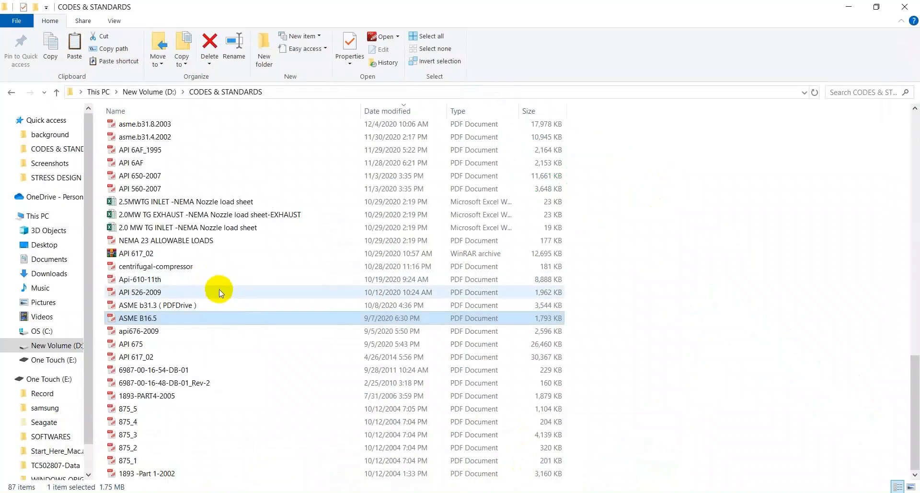
scroll(162, 321, up, 19)
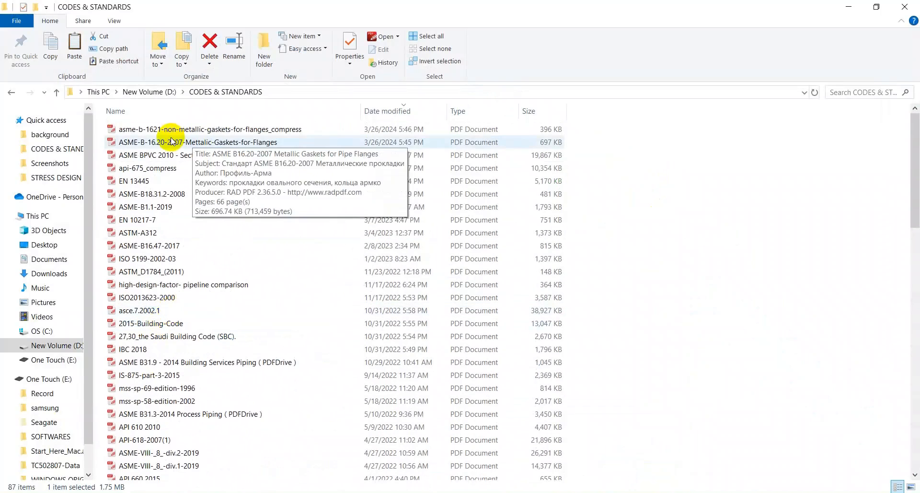
double_click(167, 143)
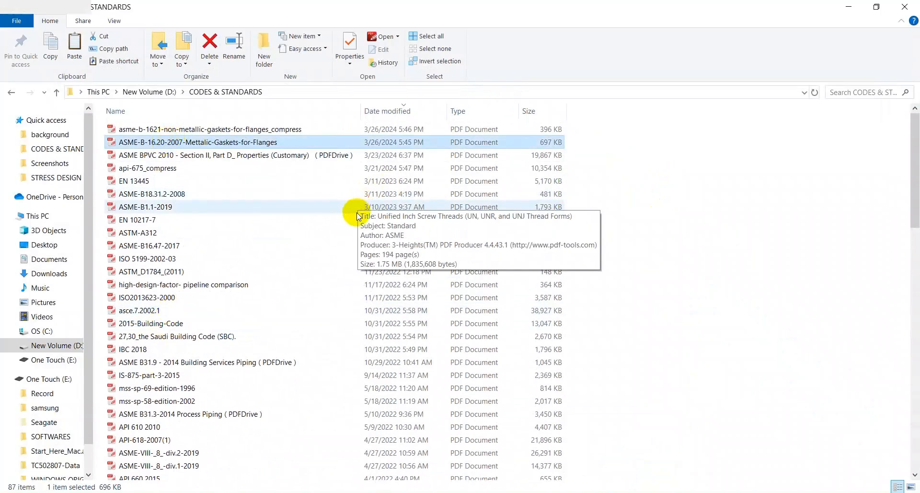
Rotate the Table I-4 page clockwise so the spiral-wound gasket dimensions read upright.
ctrl+scroll(405, 261, down, 3)
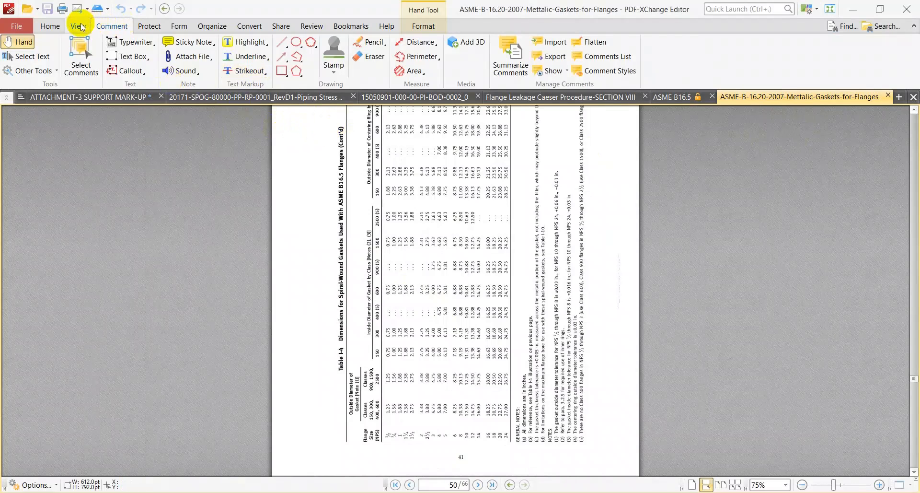
click(50, 25)
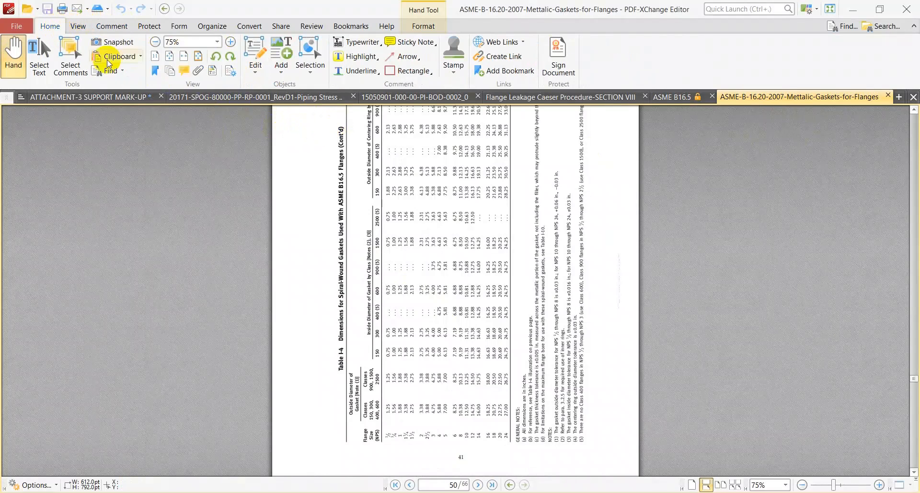
click(231, 56)
scroll(541, 321, up, 3)
ctrl+scroll(448, 249, up, 2)
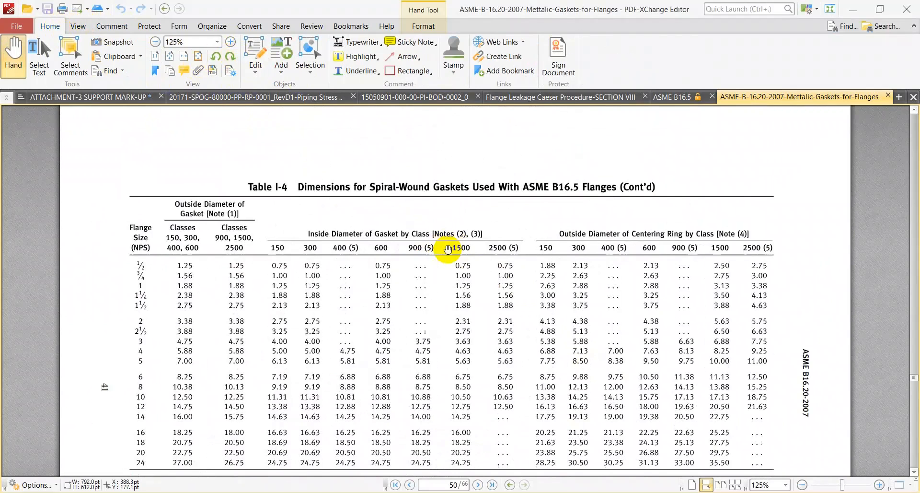
Examine the spiral-wound gasket dimensions in Table I-4 alongside the valve's flange data in CAESAR II.
scroll(431, 249, down, 1)
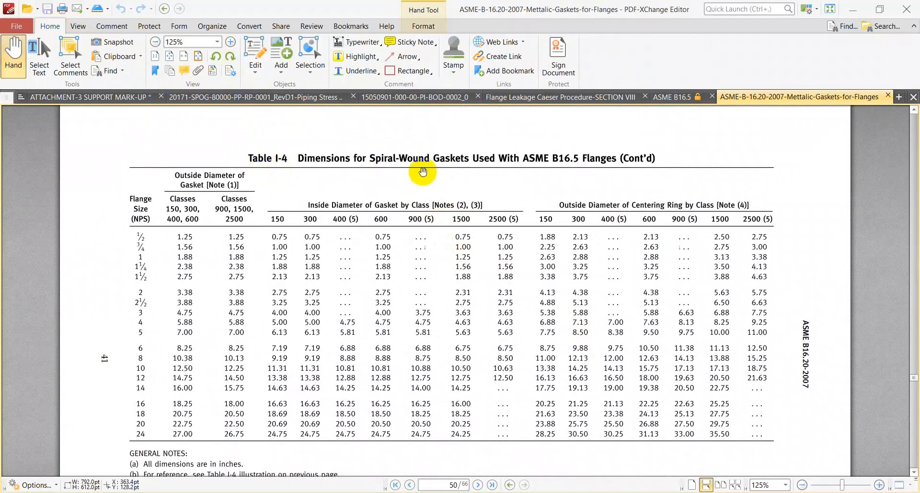
ctrl+scroll(423, 171, down, 3)
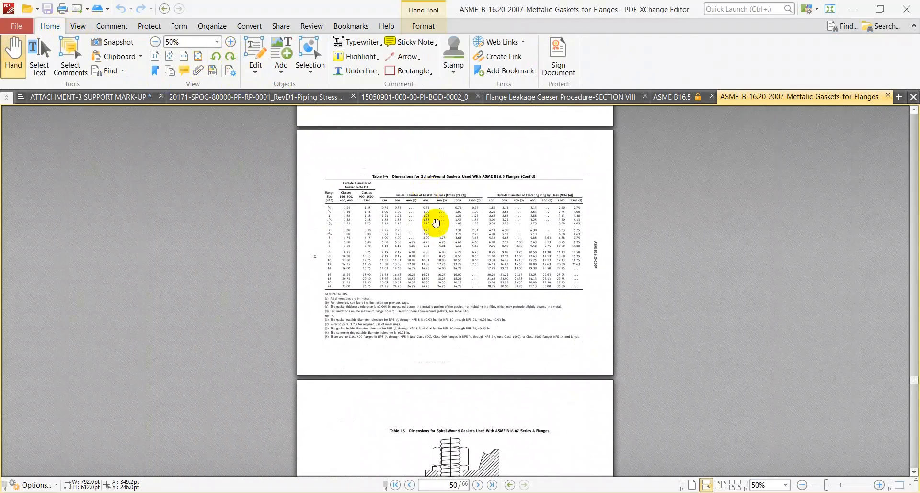
scroll(415, 263, up, 2)
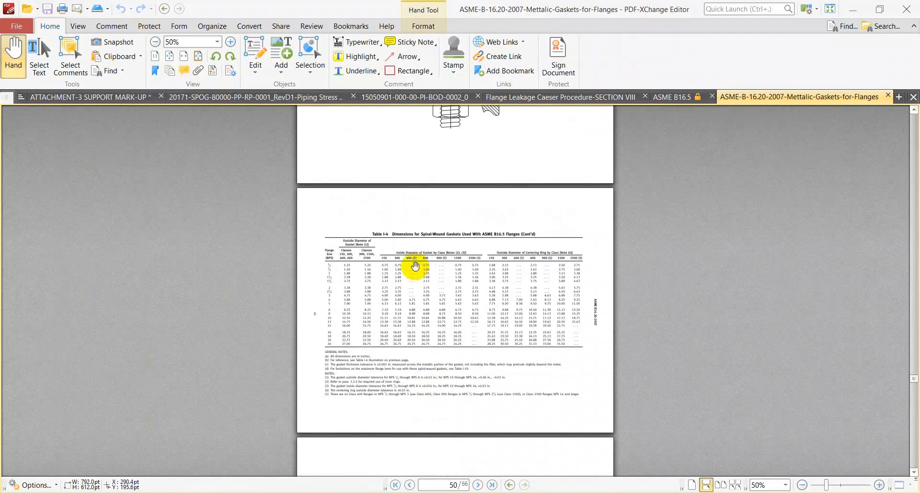
ctrl+scroll(257, 297, up, 2)
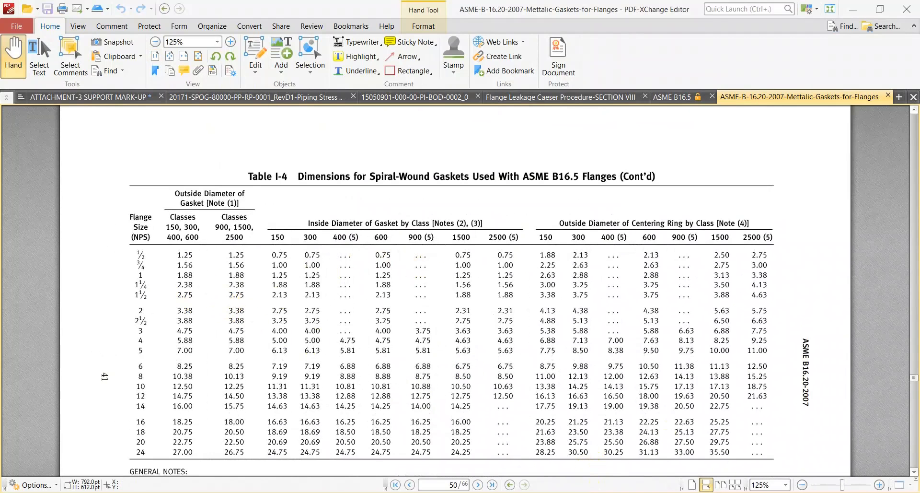
click(556, 492)
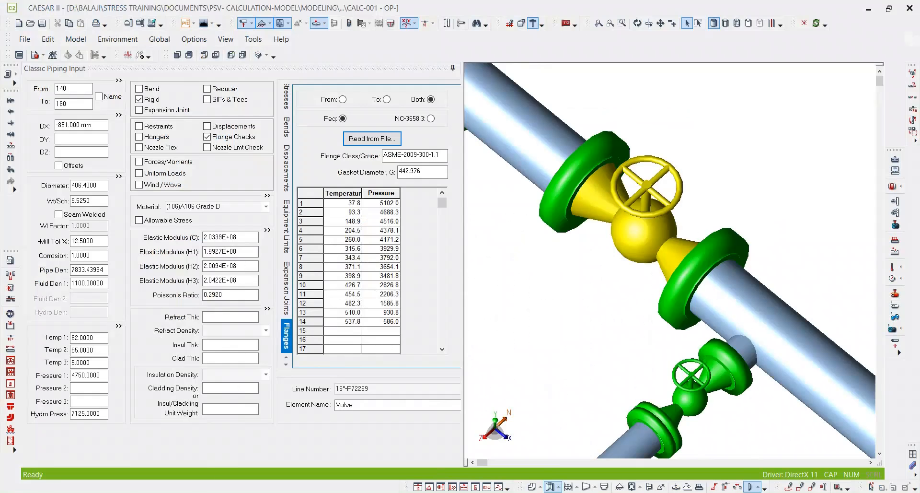
click(868, 9)
Draw rectangles around the NPS 16 class 300 gasket inside diameter and centering ring outside diameter in Table I-4.
scroll(161, 437, down, 3)
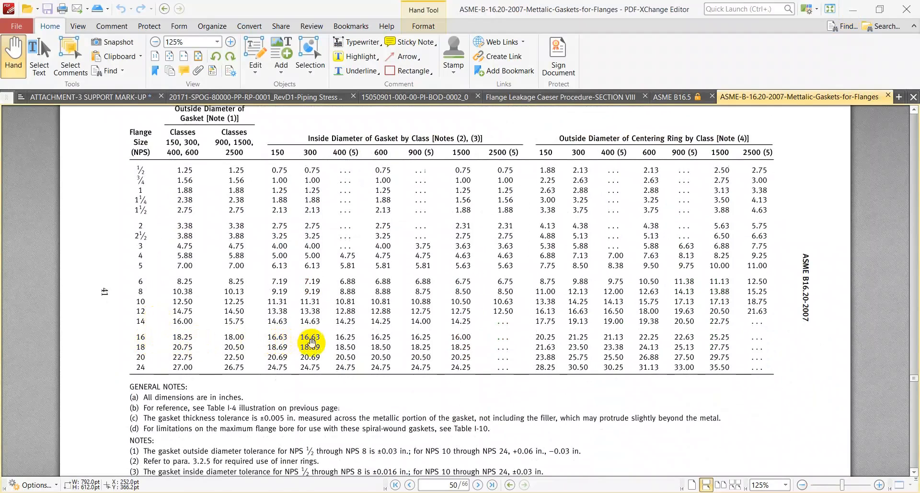
click(408, 70)
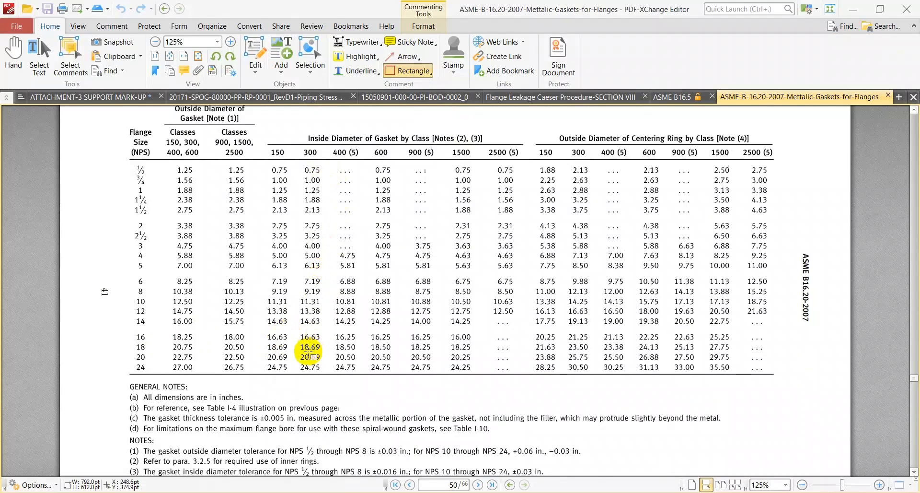
drag(297, 331, 324, 341)
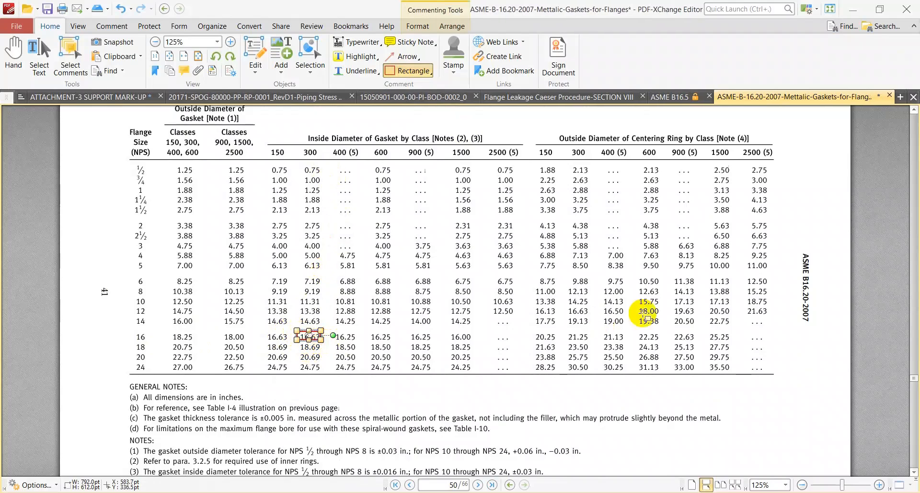
mouse_move(563, 331)
mouse_down()
mouse_move(567, 341)
mouse_move(590, 341)
mouse_up()
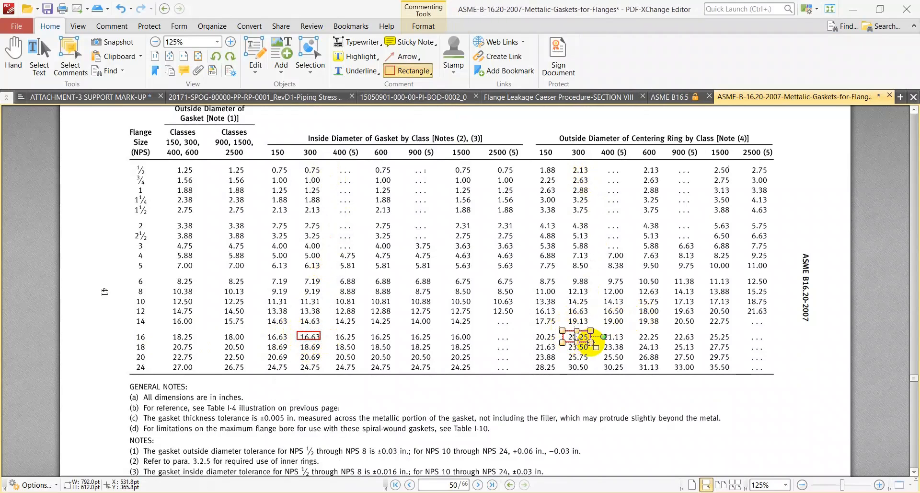
Bring up Calculator beside the table and add the two marked diameters, 16.63 and 21.25.
key(alt+Tab)
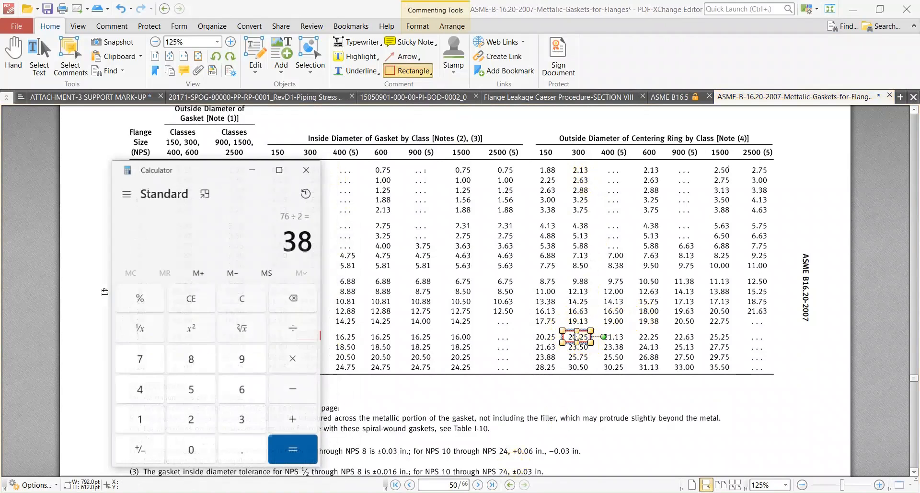
drag(200, 174, 117, 160)
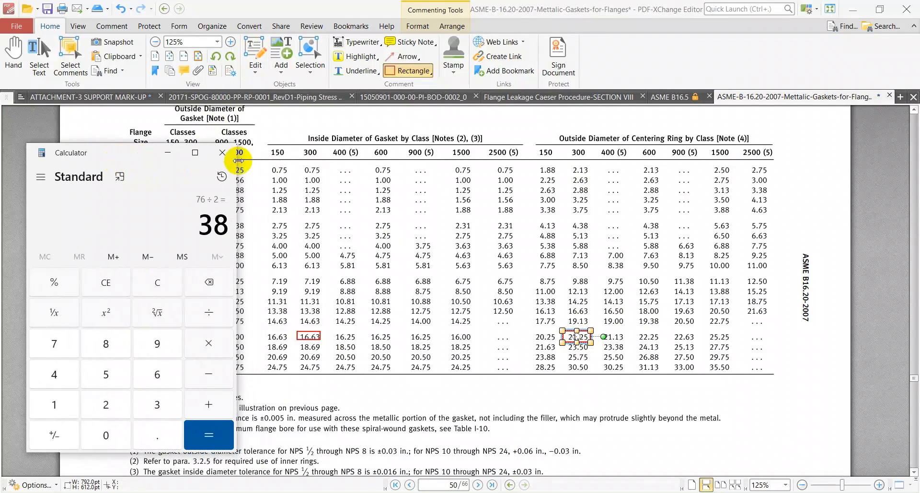
click(505, 307)
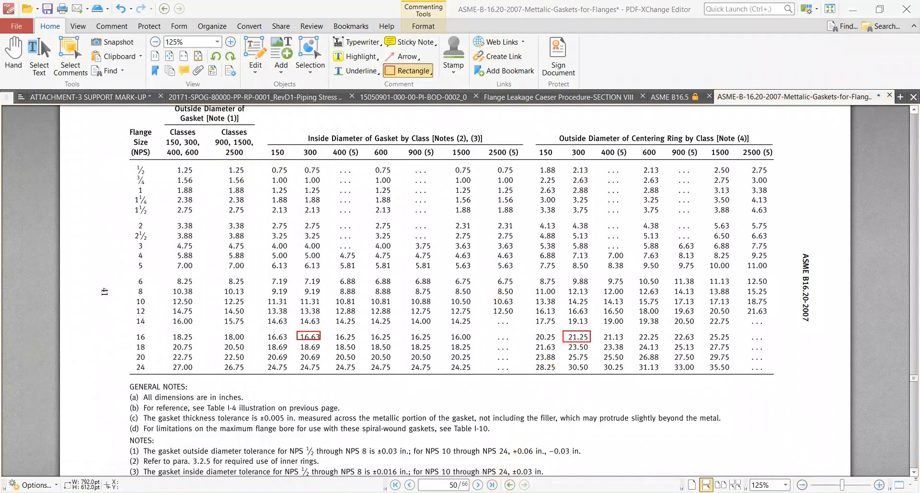
key(alt+Tab)
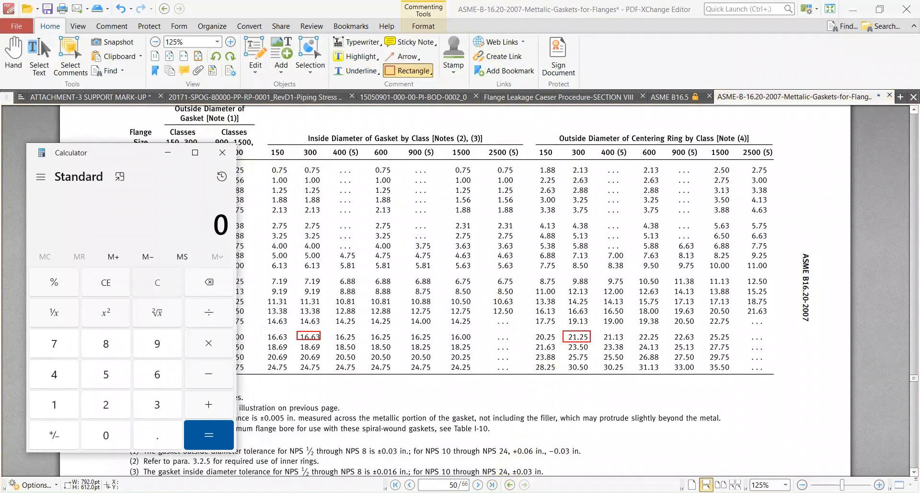
text(.63)
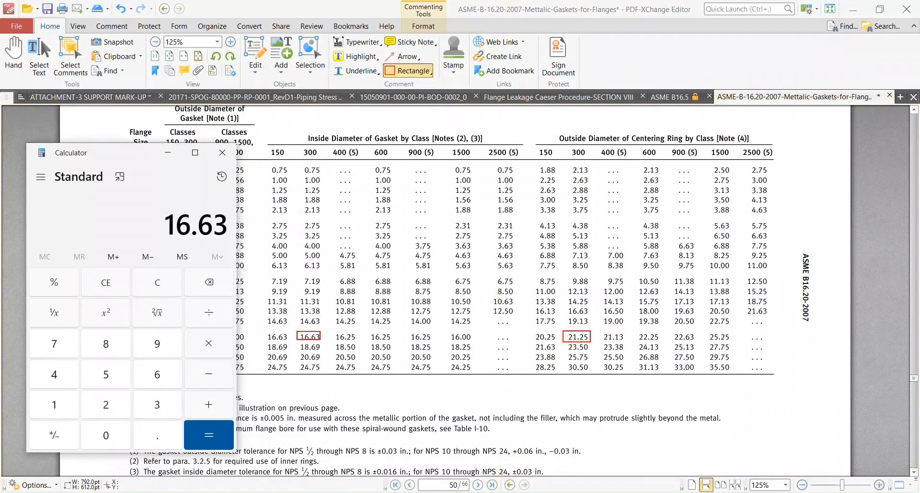
text( + 21.25)
key(Return)
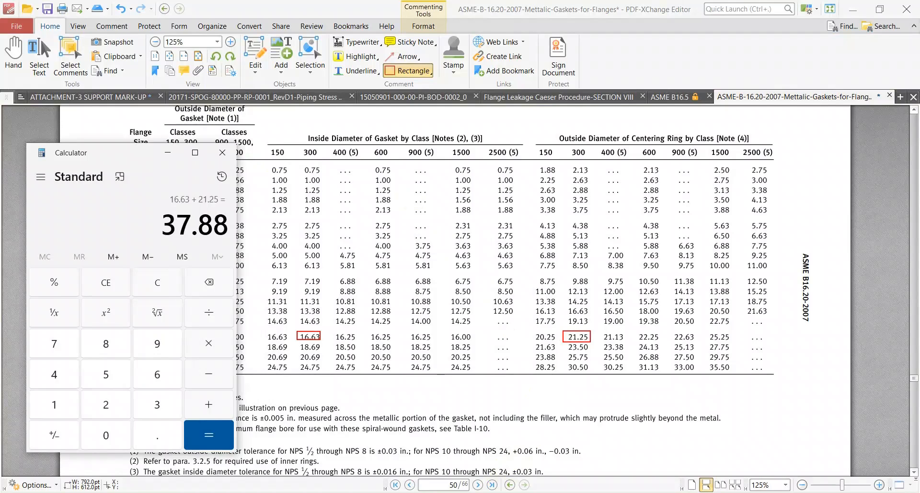
Divide the diameter sum by 2 and multiply the average by 25.4 to convert it to millimetres.
text(2)
key(Return)
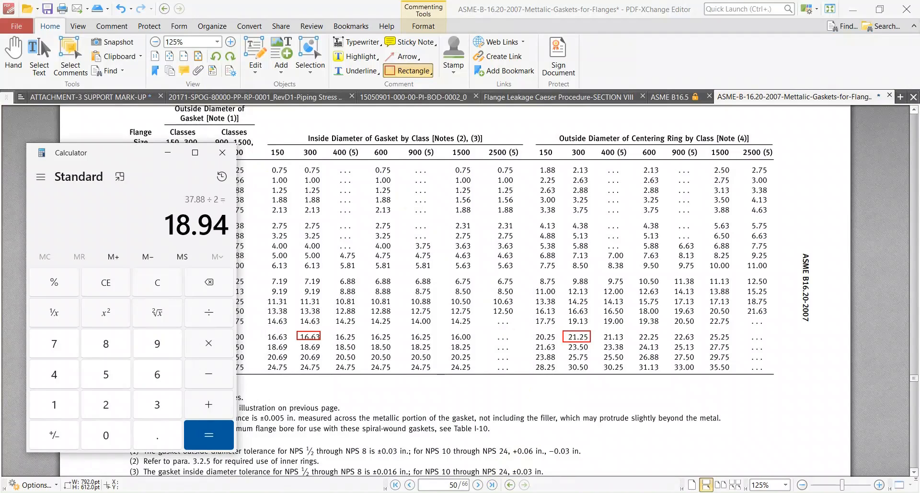
text(25)
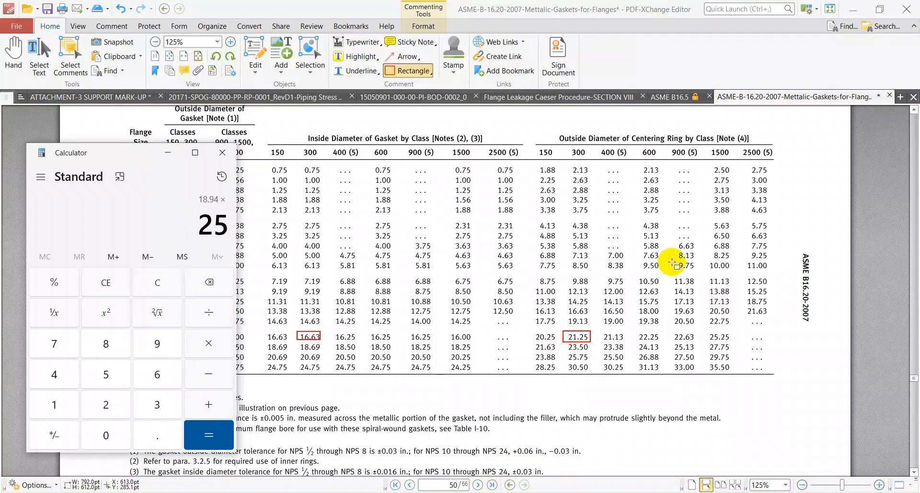
text(.4)
key(Return)
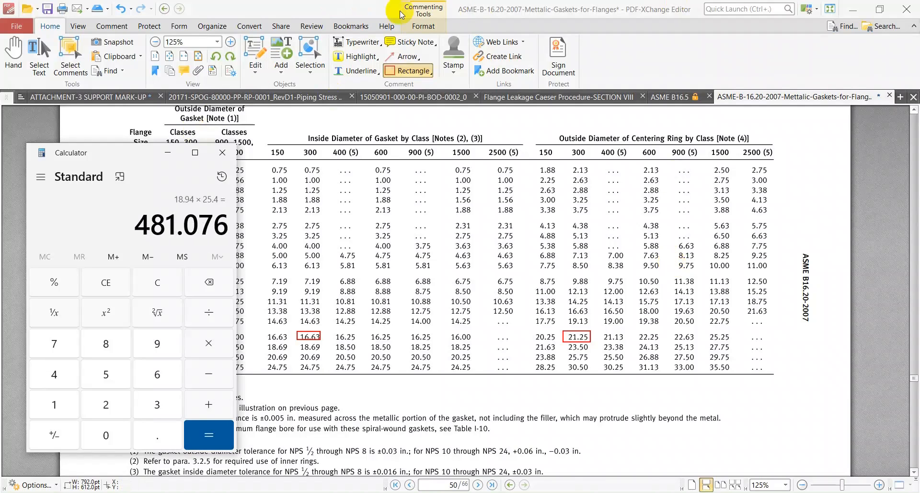
Switch to CAESAR II and compare the valve's gasket diameter G with the marked Table I-4 dimensions in a smaller PDF window.
click(589, 492)
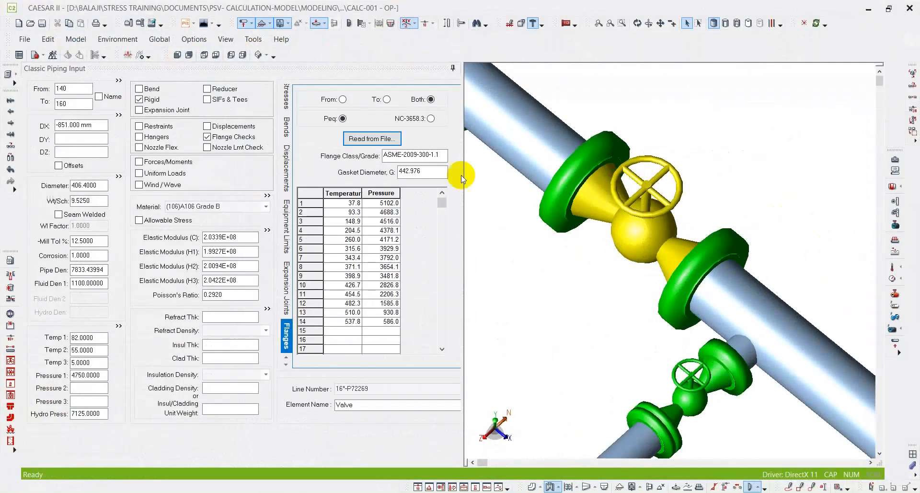
click(415, 170)
drag(415, 170, 395, 180)
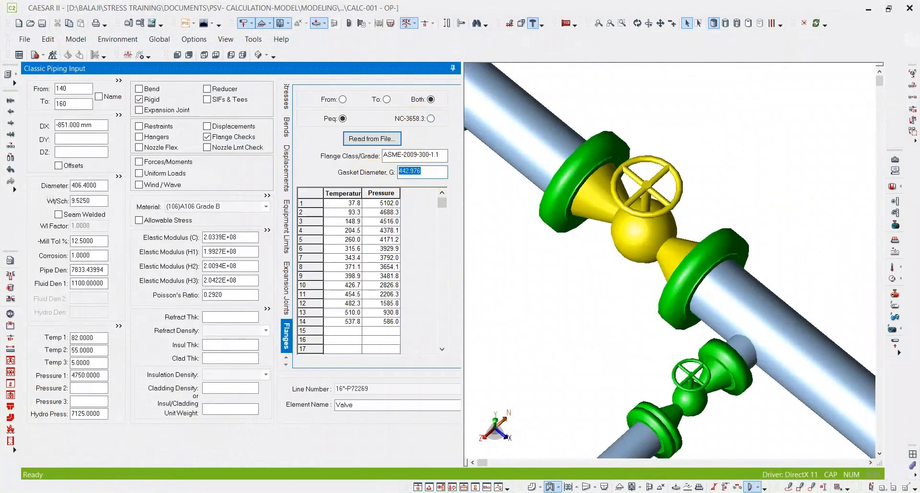
key(alt+Tab)
double_click(645, 14)
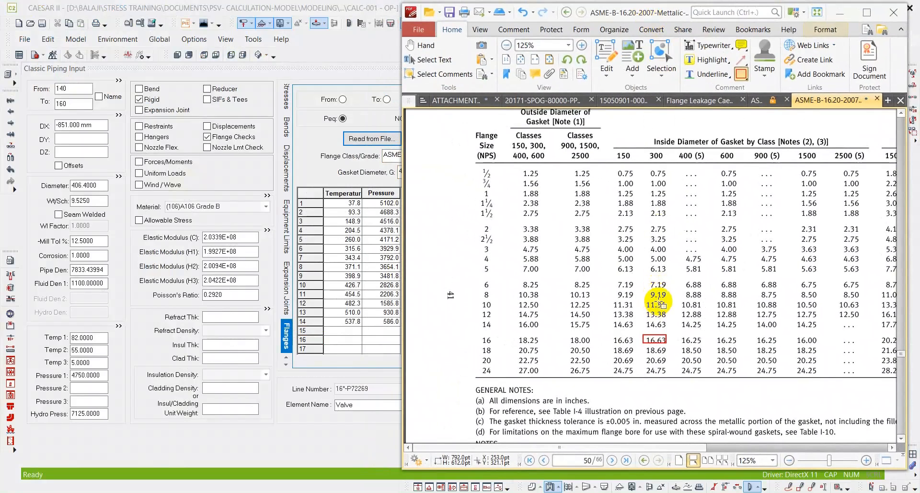
ctrl+scroll(612, 279, down, 2)
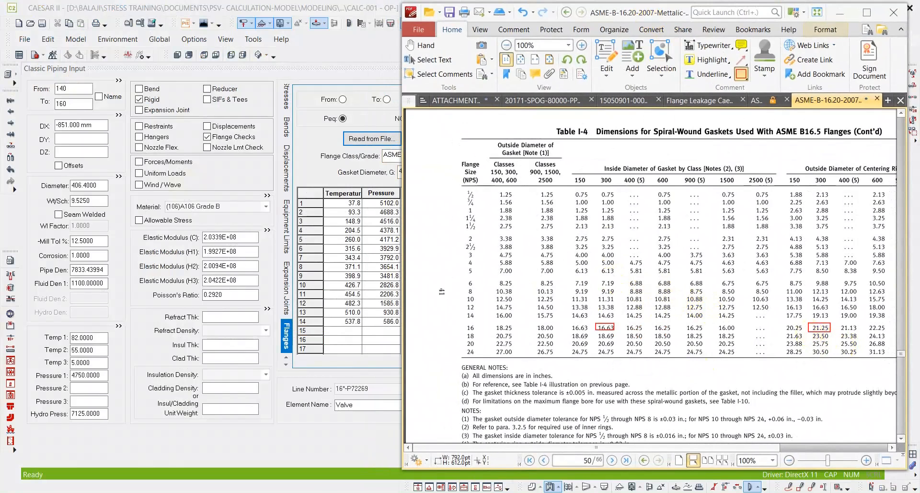
click(309, 170)
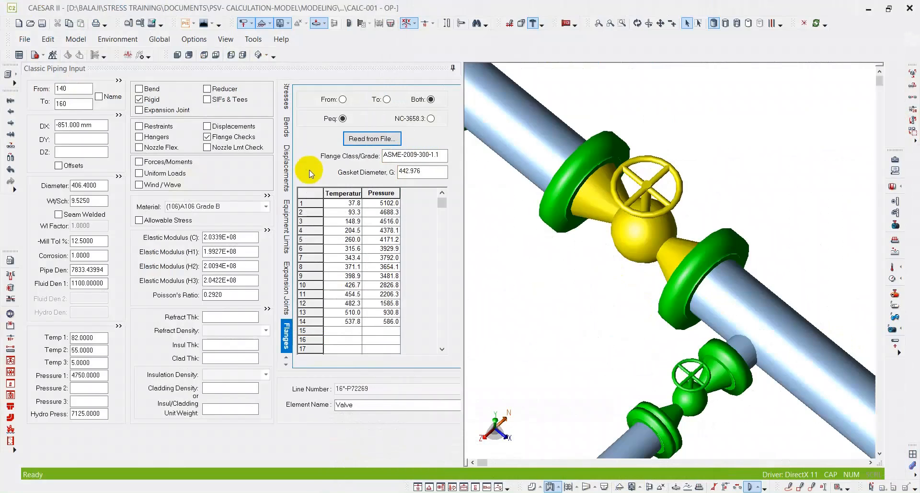
click(472, 449)
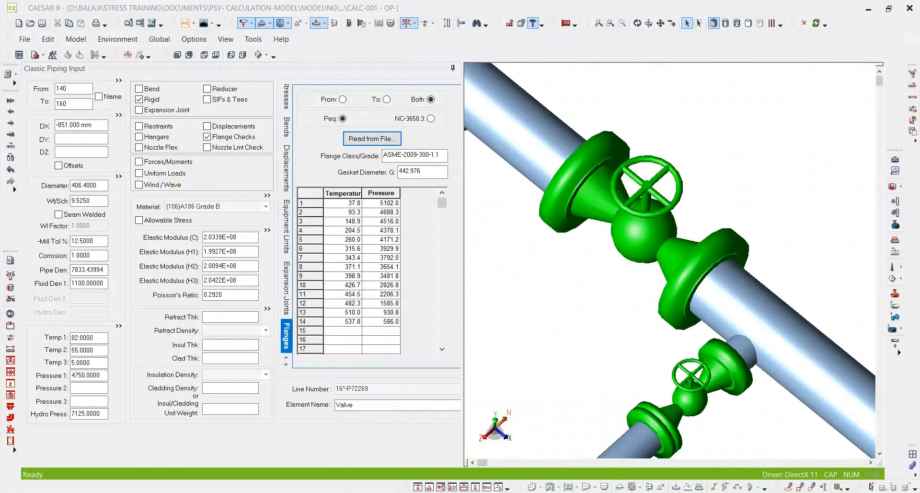
Switch to Excel, finish the pending formula entry, and bring up the Flange Leakage Check- PEQ workbook.
mouse_move(514, 492)
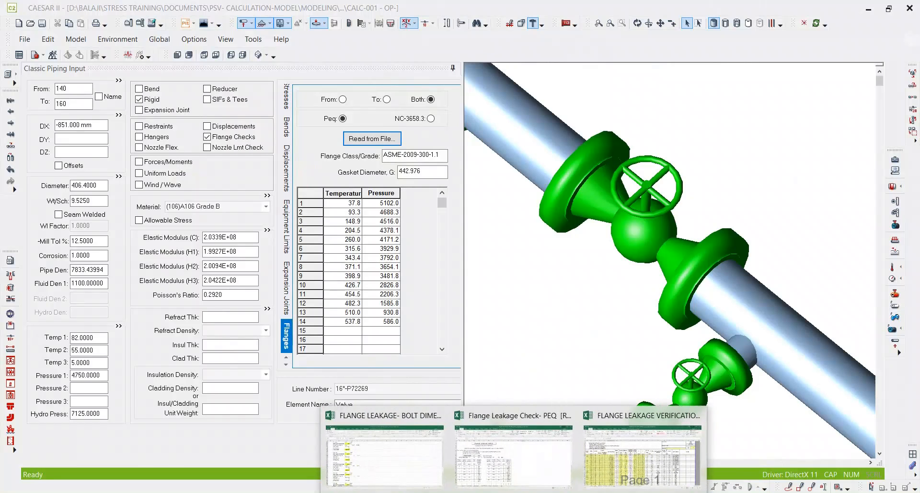
mouse_move(425, 490)
click(527, 465)
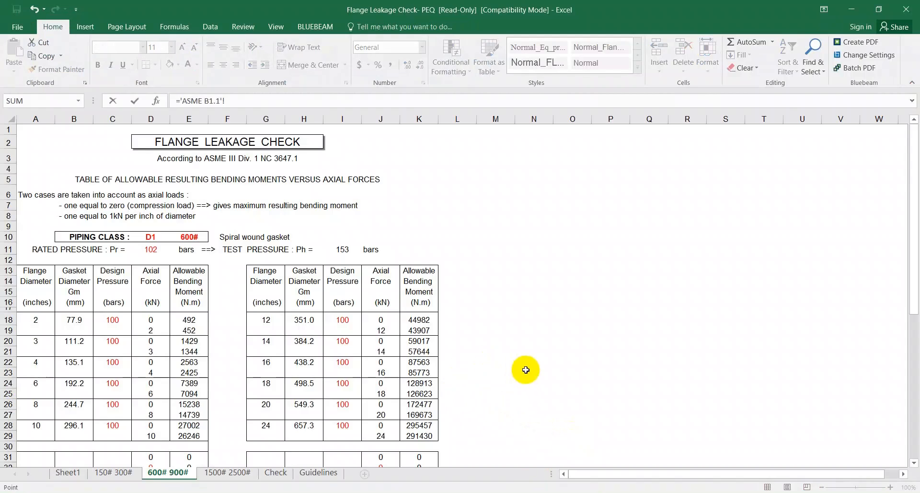
click(304, 320)
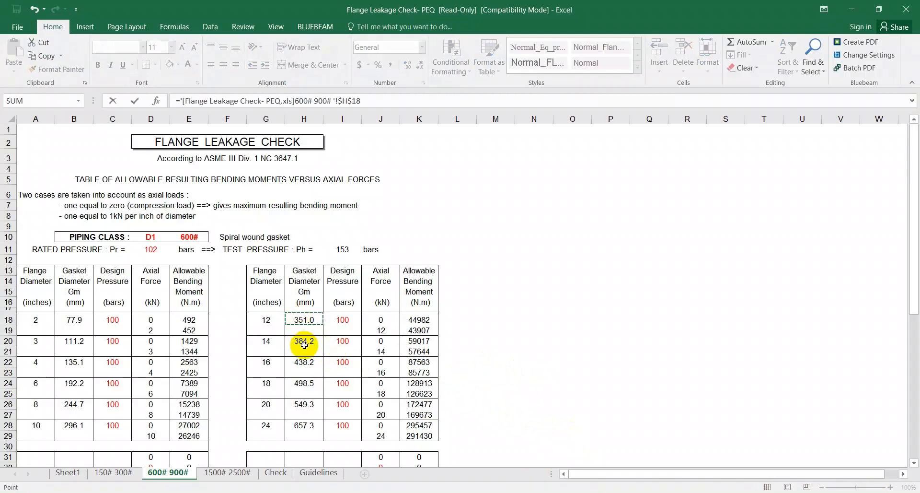
key(Return)
click(485, 405)
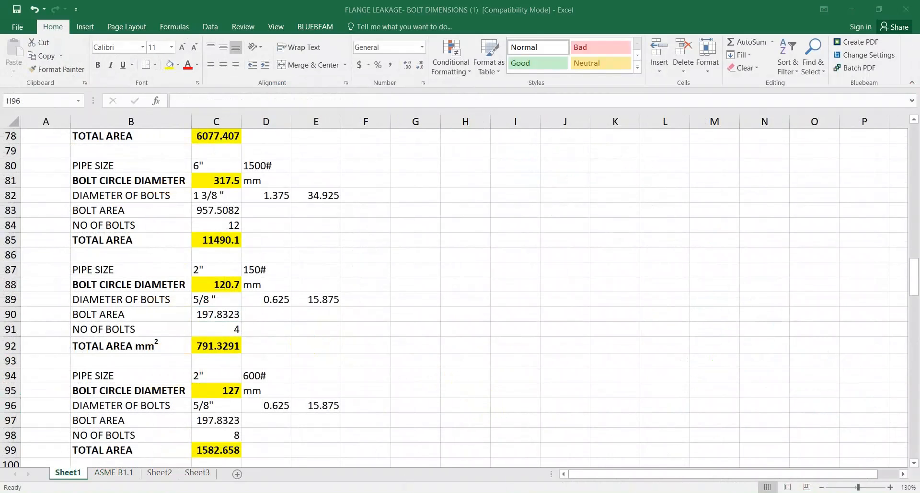
click(537, 463)
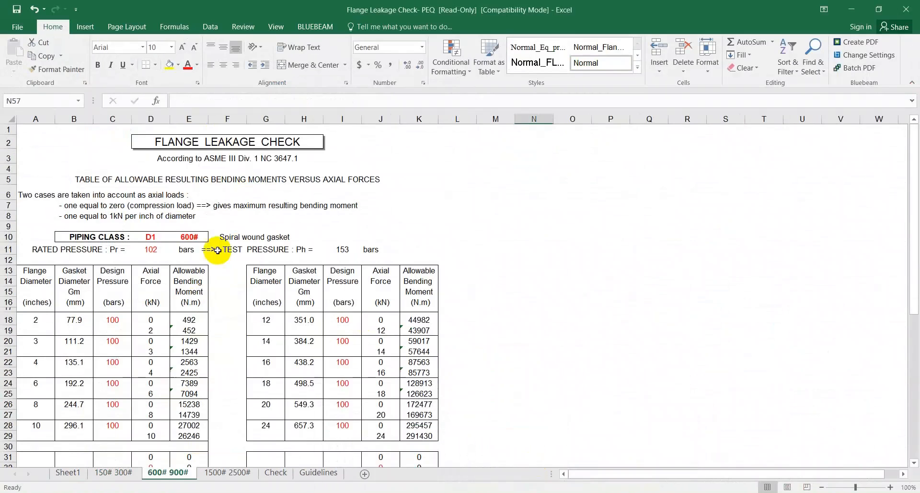
Inspect the 16-inch 600# gasket diameter formula and compare it with the Calculator result and Table I-4 in the PDF.
click(302, 361)
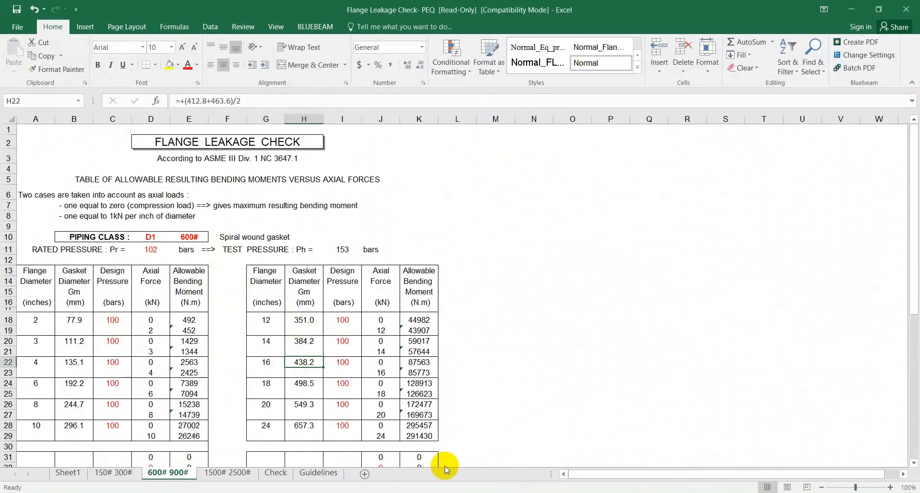
click(496, 492)
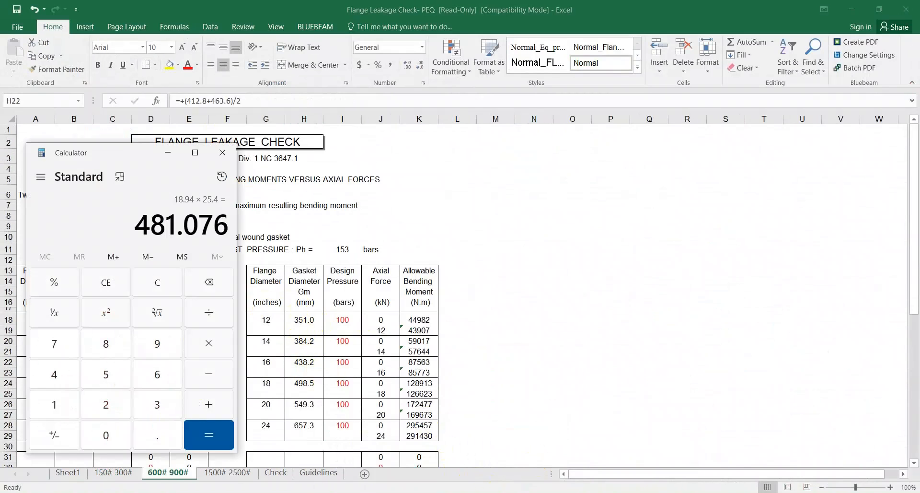
click(496, 492)
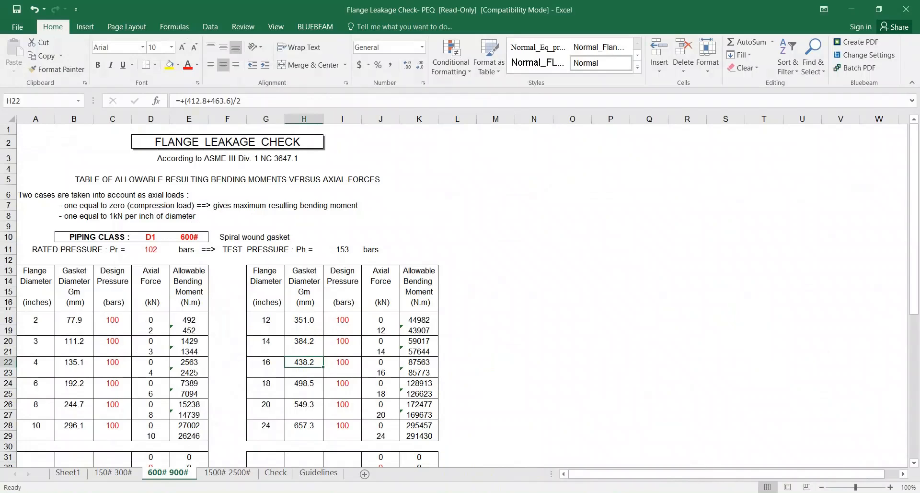
click(496, 492)
click(496, 492)
mouse_move(543, 492)
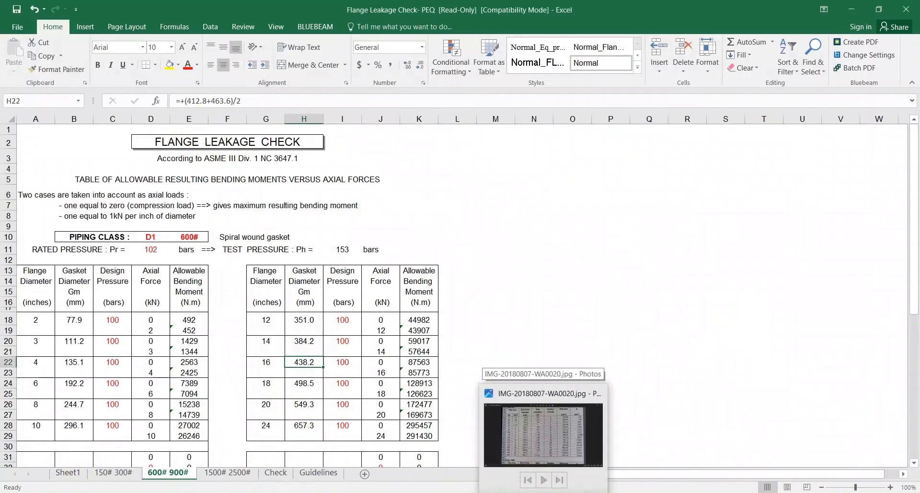
mouse_move(514, 492)
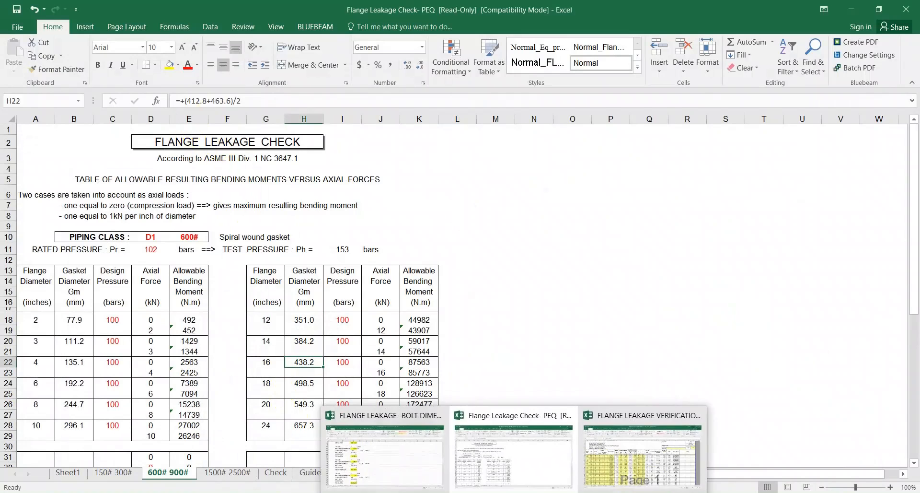
click(427, 492)
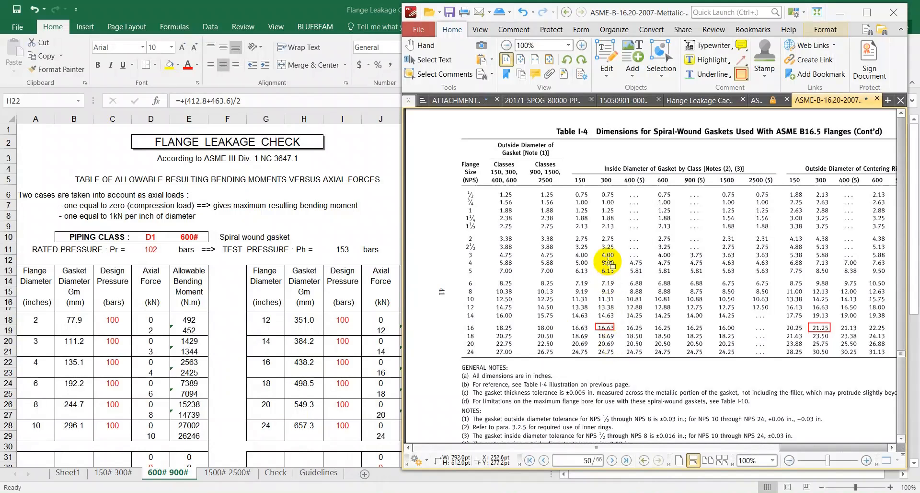
key(alt+Tab)
scroll(298, 344, down, 3)
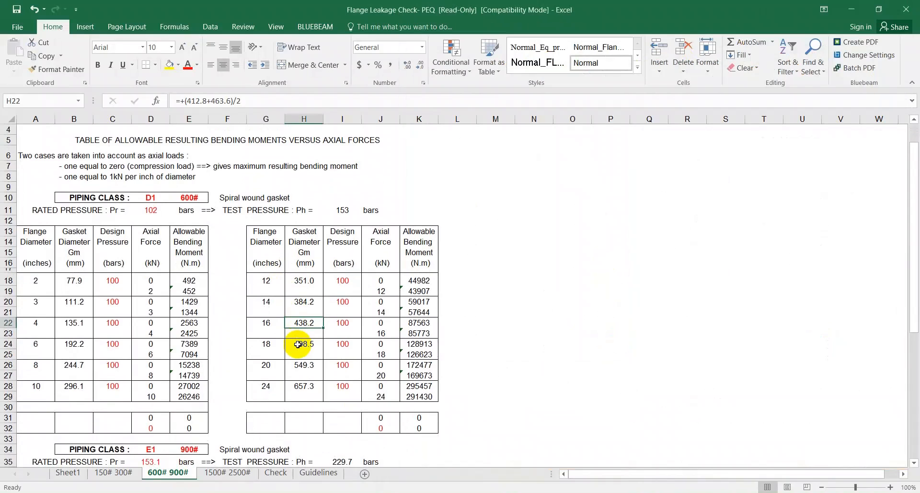
Open the 150# 300# sheet and inspect the gasket diameter formulas for the 18-inch and 16-inch class 150 flanges.
click(115, 473)
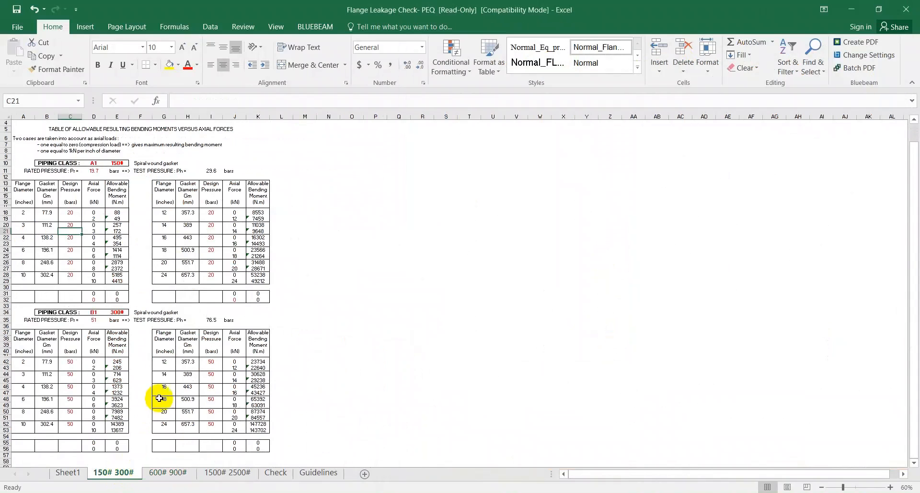
ctrl+scroll(172, 383, up, 3)
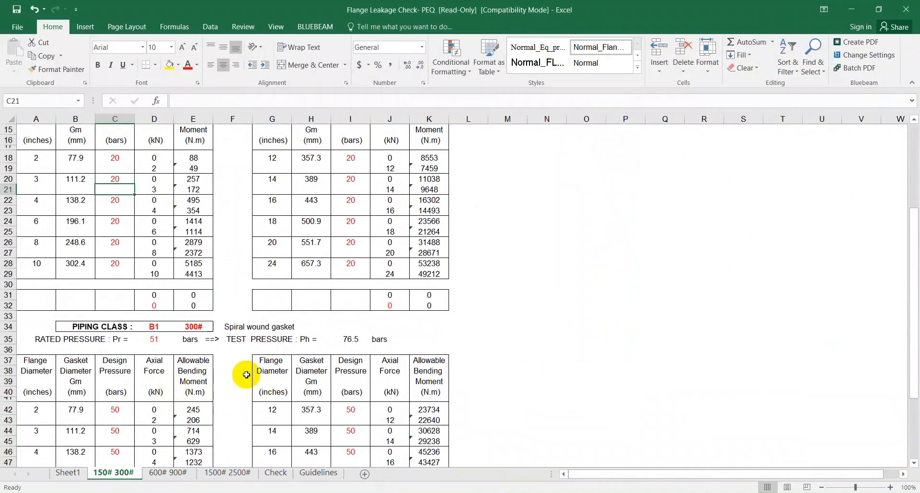
scroll(246, 375, up, 3)
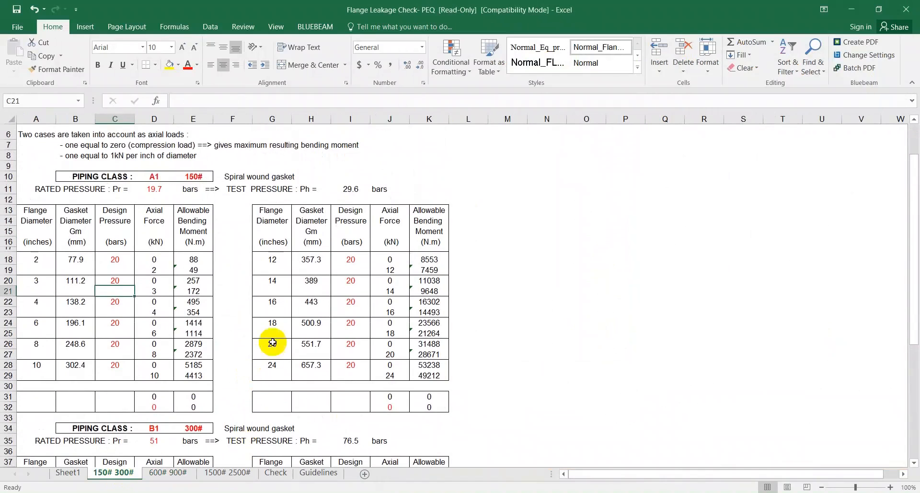
click(272, 328)
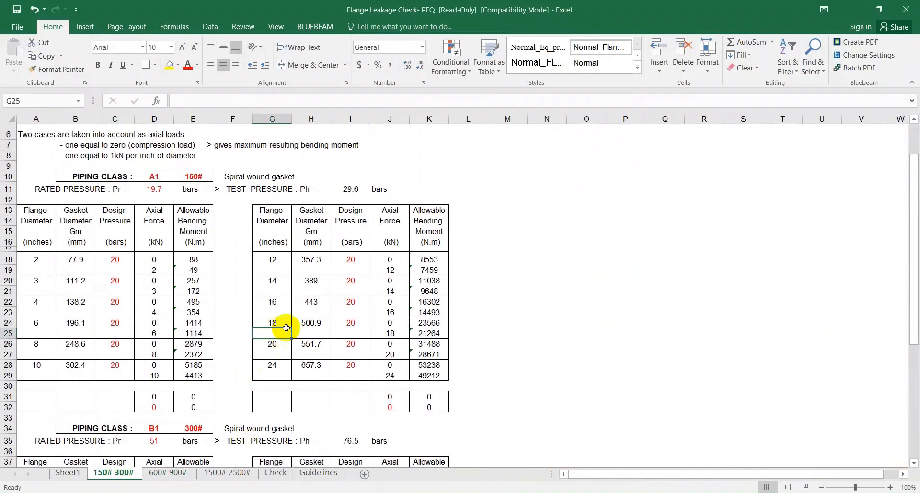
click(314, 331)
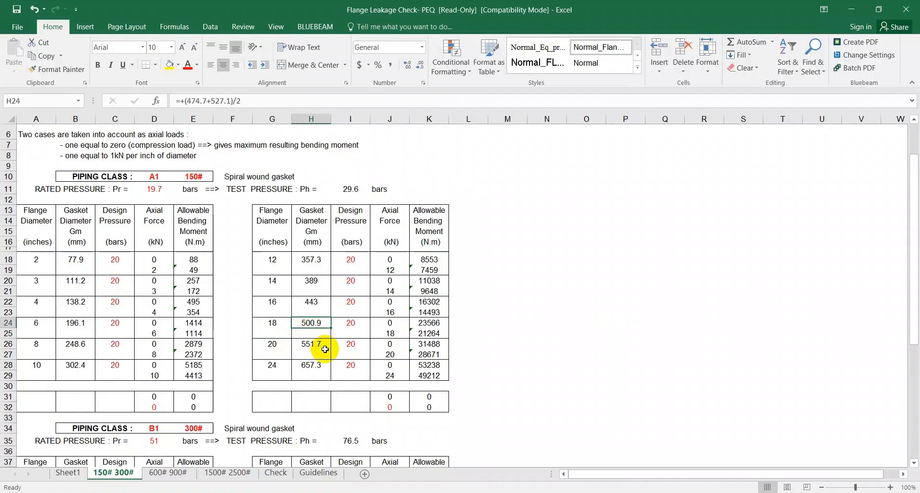
scroll(325, 349, down, 1)
click(310, 265)
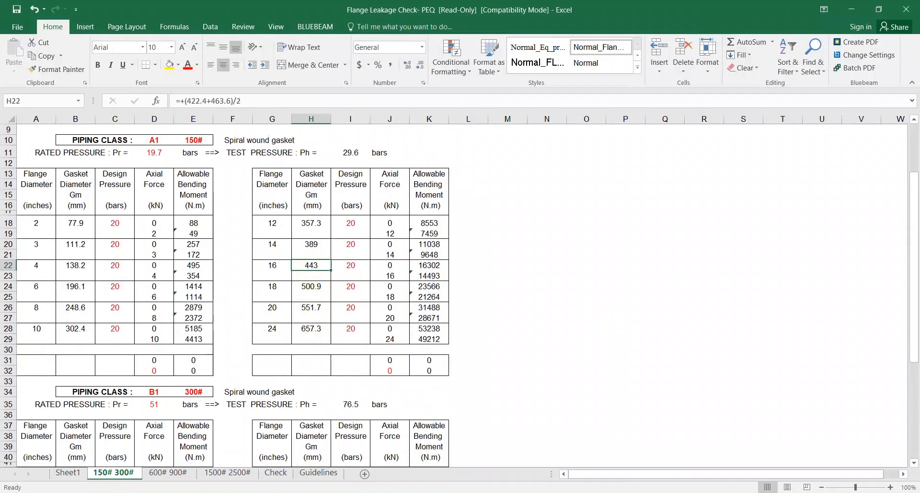
Bring up the ASME B16.20 PDF beside the workbook and examine the marked NPS 16 class 300 diameters in Table I-4.
key(alt+Tab)
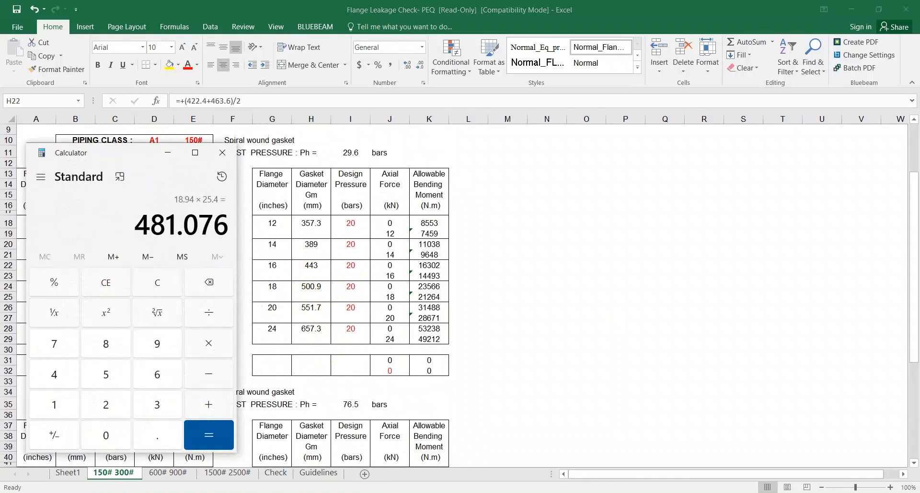
key(alt+Tab)
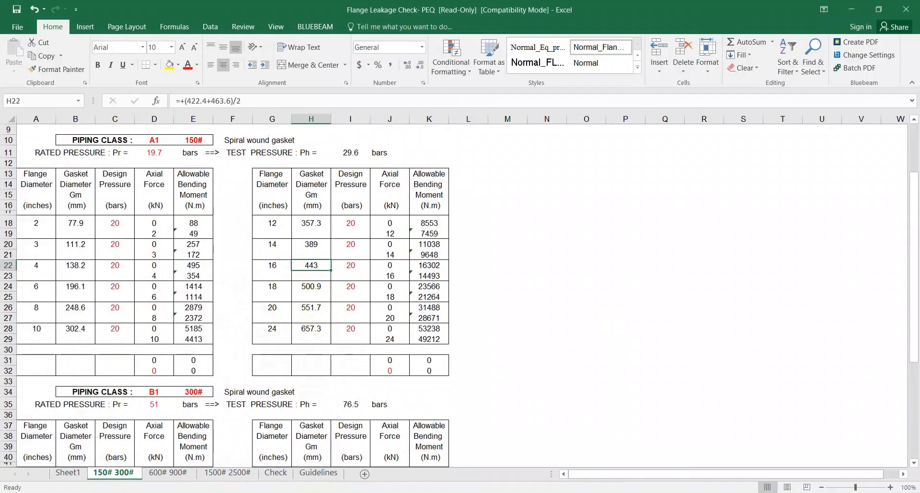
key(alt+Tab)
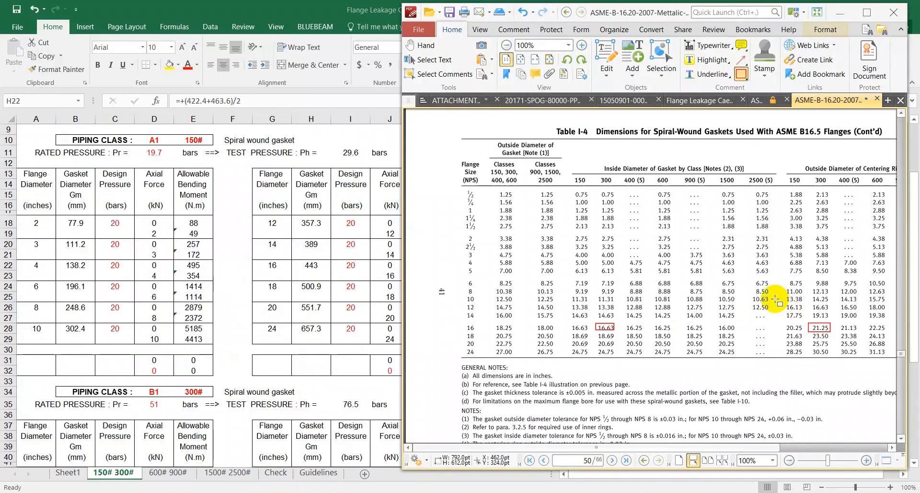
ctrl+scroll(775, 299, up, 1)
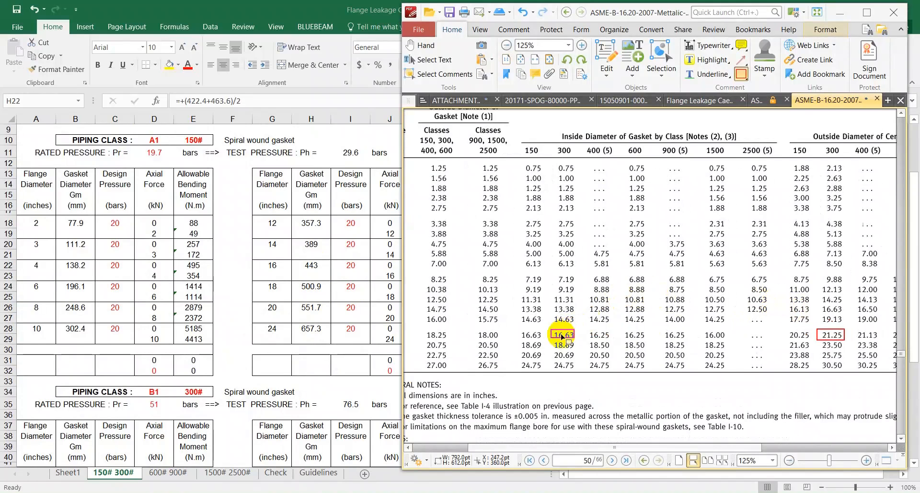
click(562, 335)
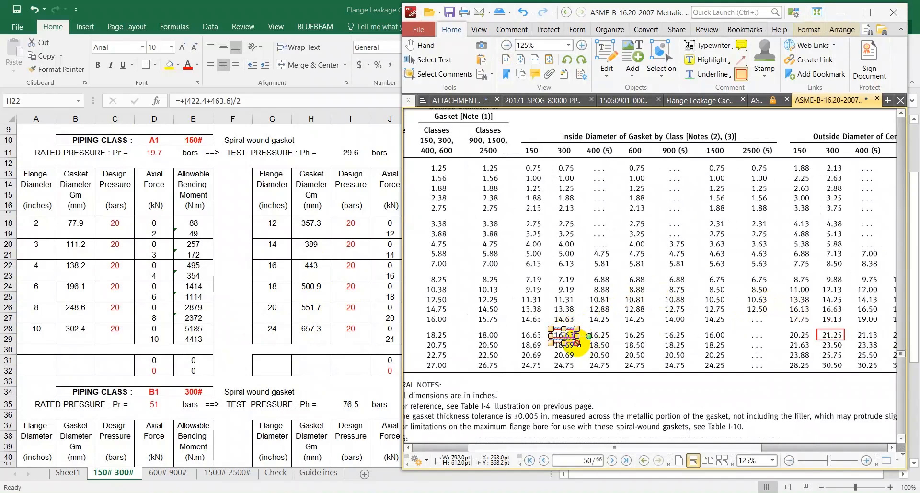
click(643, 356)
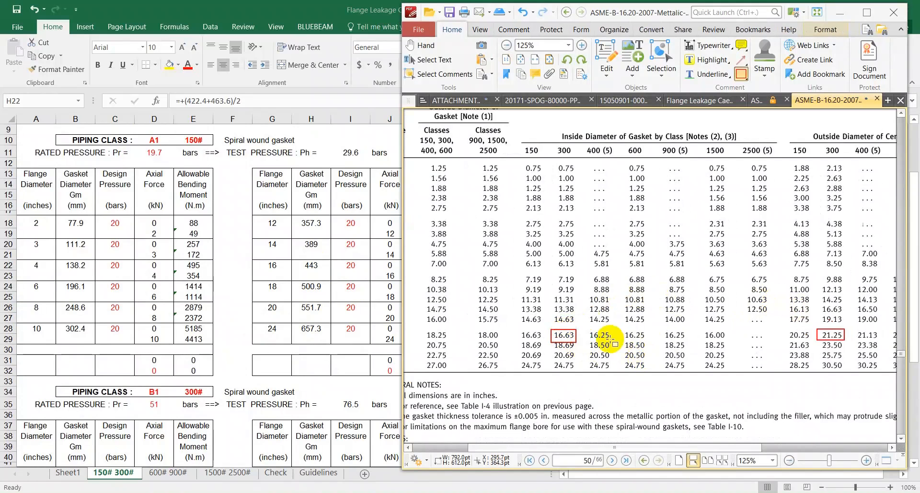
ctrl+scroll(597, 336, down, 1)
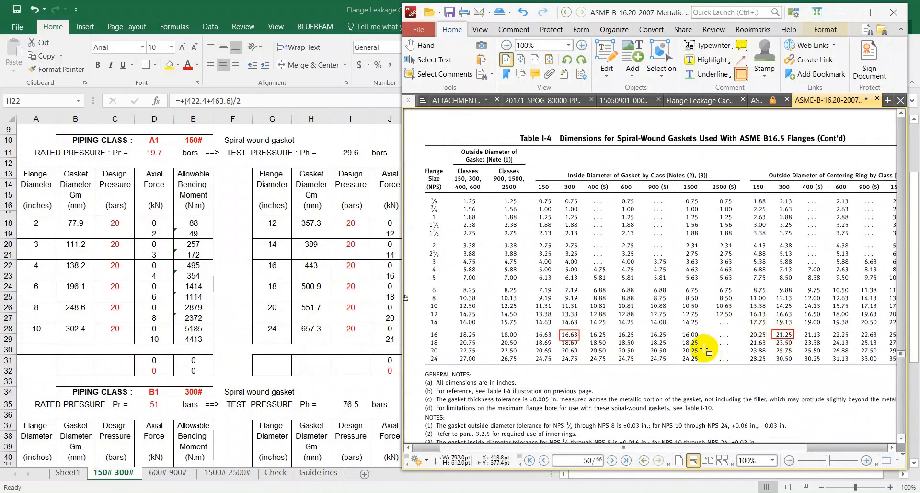
ctrl+scroll(705, 348, down, 1)
ctrl+scroll(751, 326, up, 1)
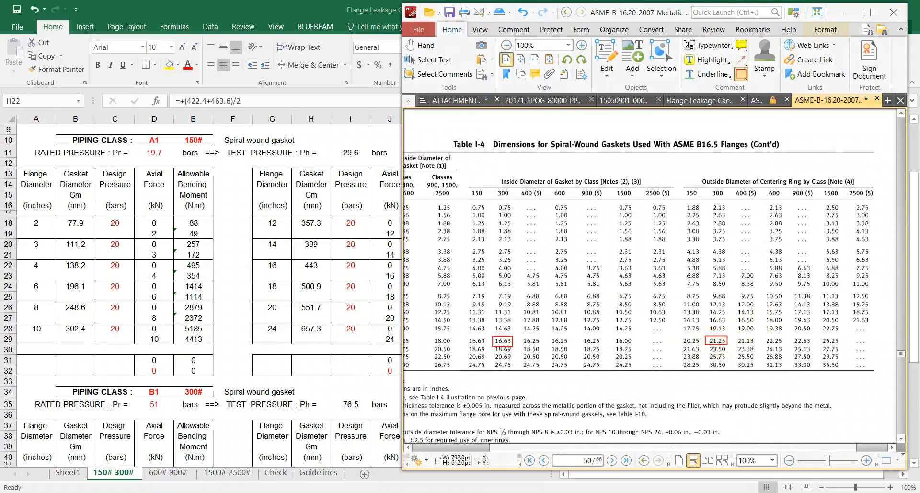
Clear Calculator and add the gasket inside diameter 16.63 to the centering ring outside diameter 21.25.
key(alt+Tab)
key(Escape)
text(16.63 )
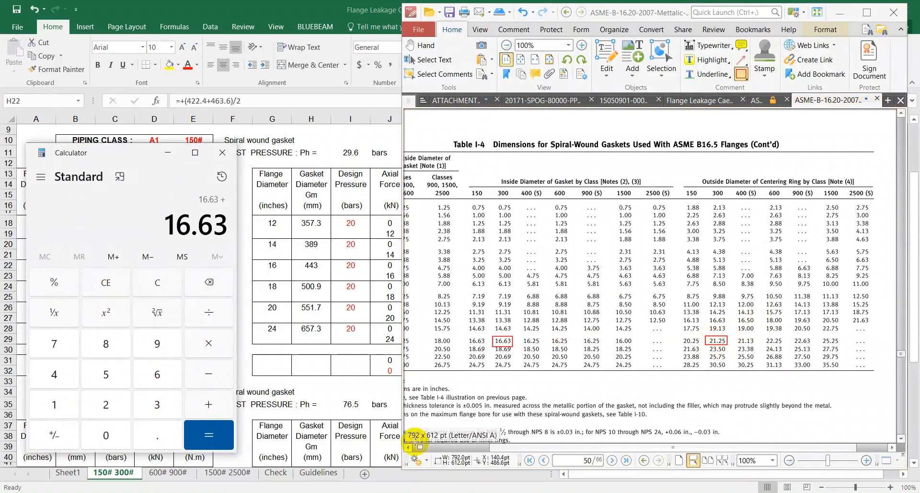
text(+ 21.25)
key(Return)
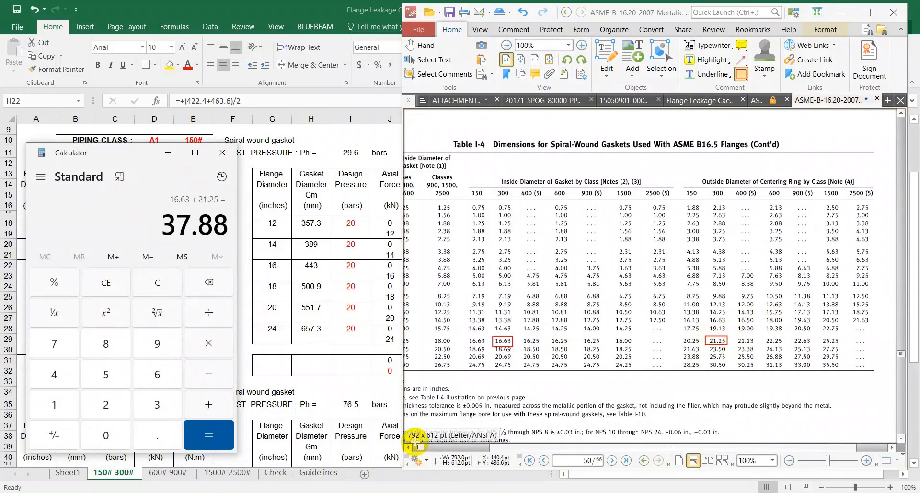
Halve the sum of the diameters and multiply the average by 25.4 for the gasket diameter in millimetres.
text(/2)
key(Return)
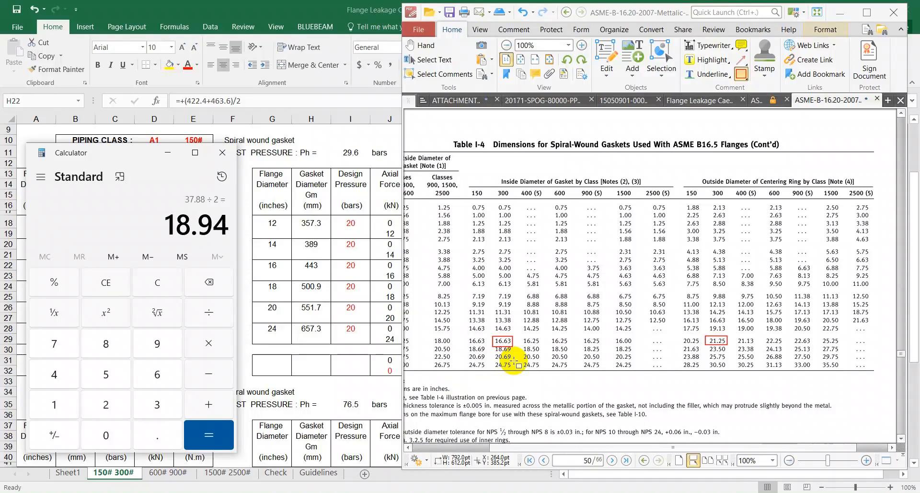
text(25.4)
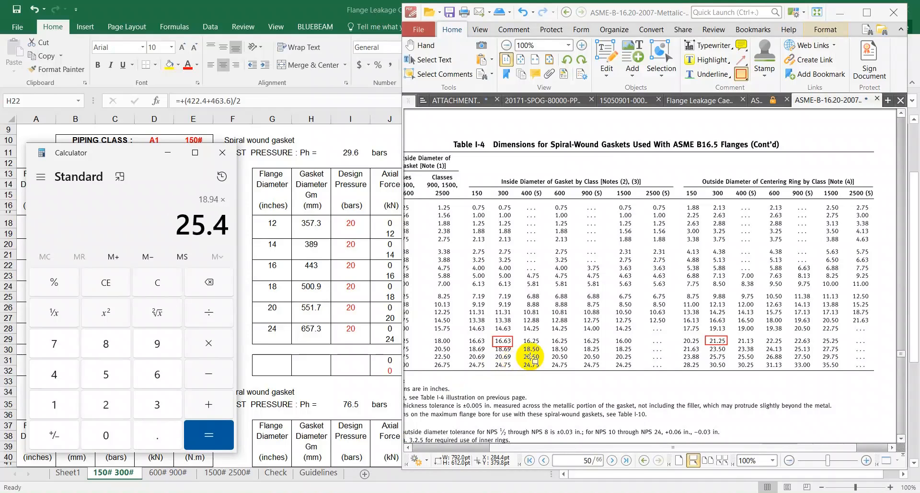
key(Return)
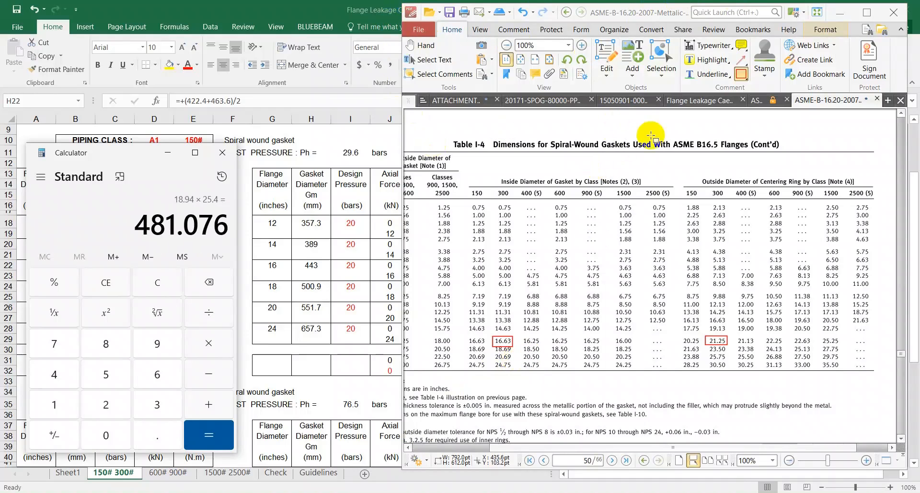
Compare the Calculator result with the workbook's 16-inch class 150 gasket diameter and the marked Table I-4 values.
click(286, 325)
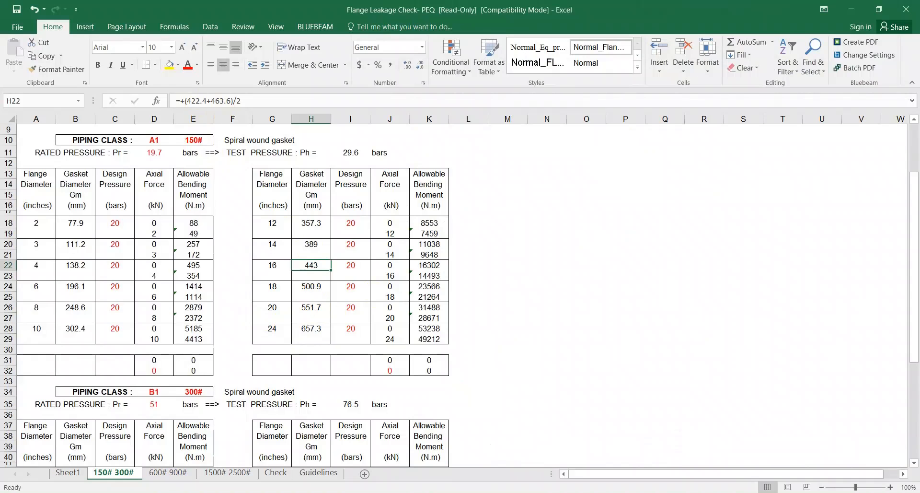
key(alt+Tab)
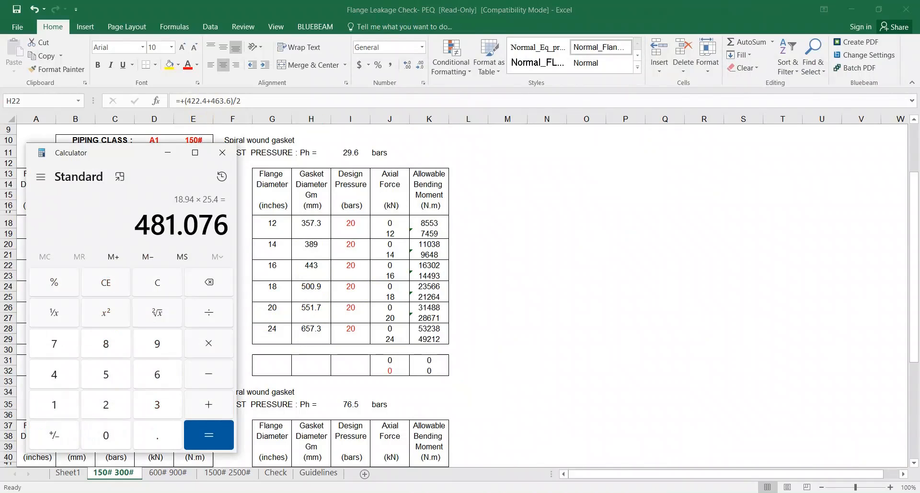
key(alt+Tab)
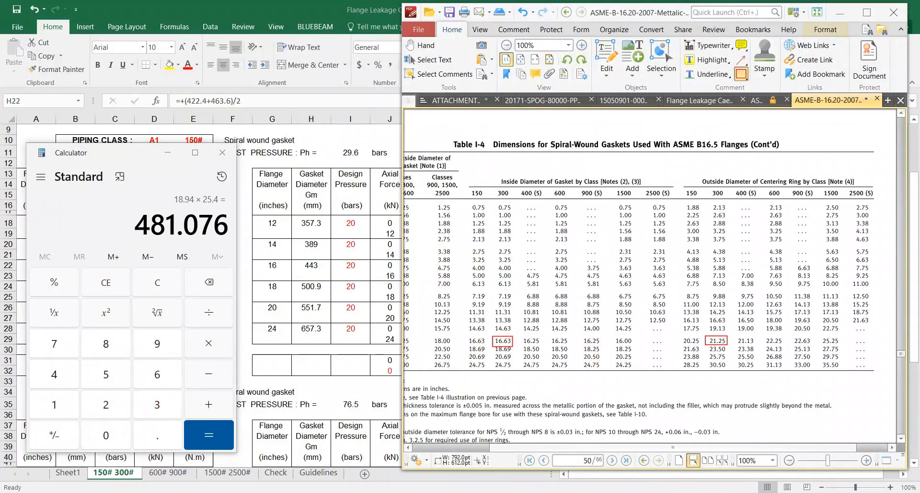
key(alt+Tab)
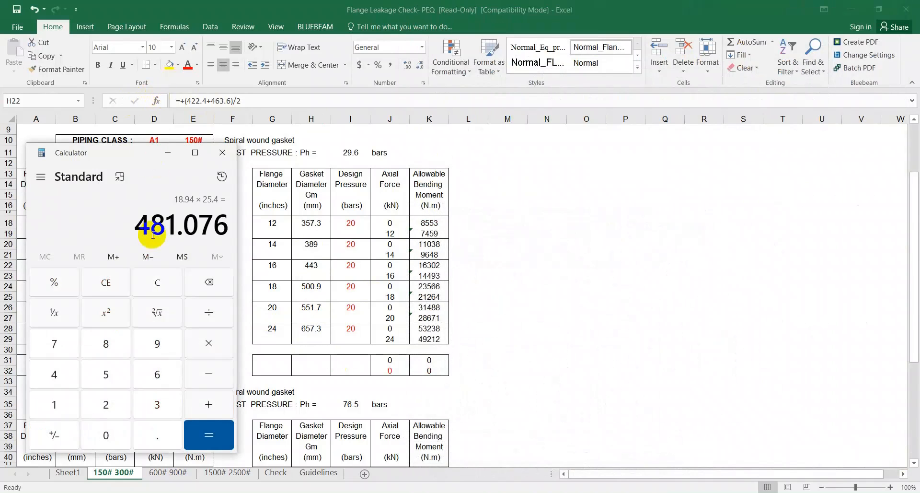
Clear Calculator and multiply the gasket inside diameter 16.63 by 25.4 to convert it to millimetres.
key(Escape)
text(16.6)
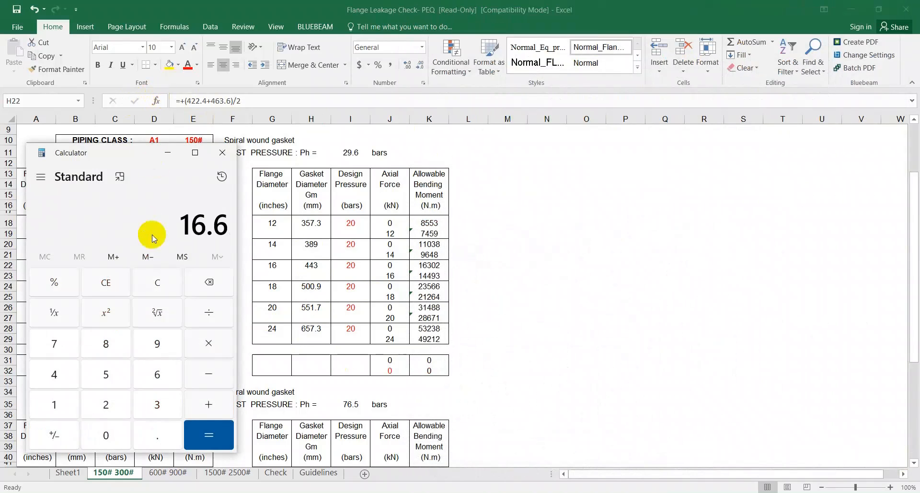
text(3*25.4)
key(Return)
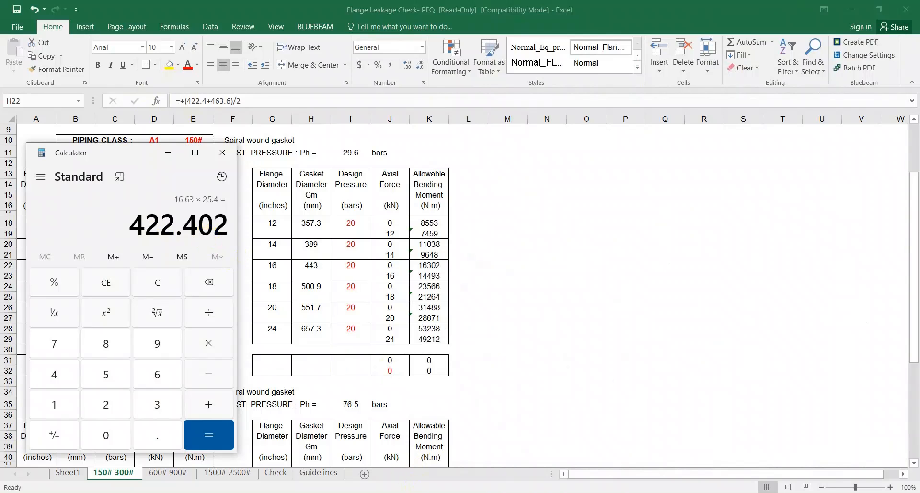
Compare the converted inside diameter with the formula terms of the workbook's 16-inch class 150 gasket diameter, and clear Calculator.
key(alt+Tab)
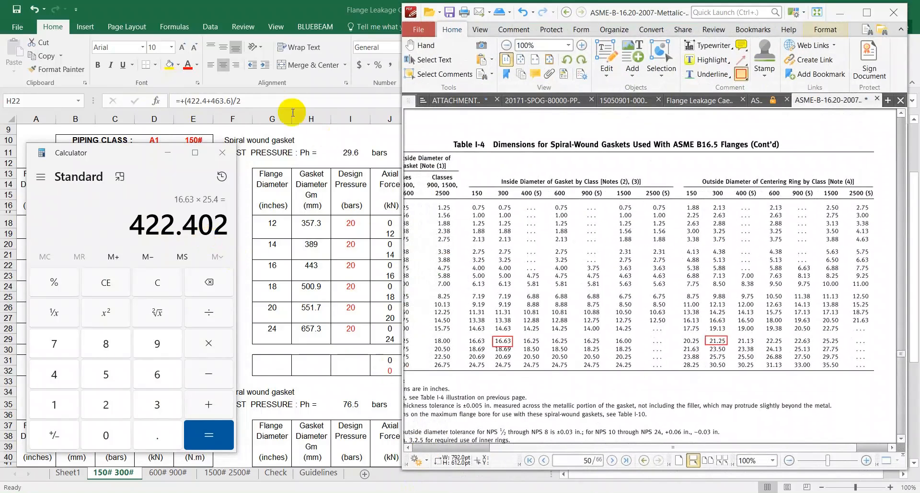
key(alt+Tab)
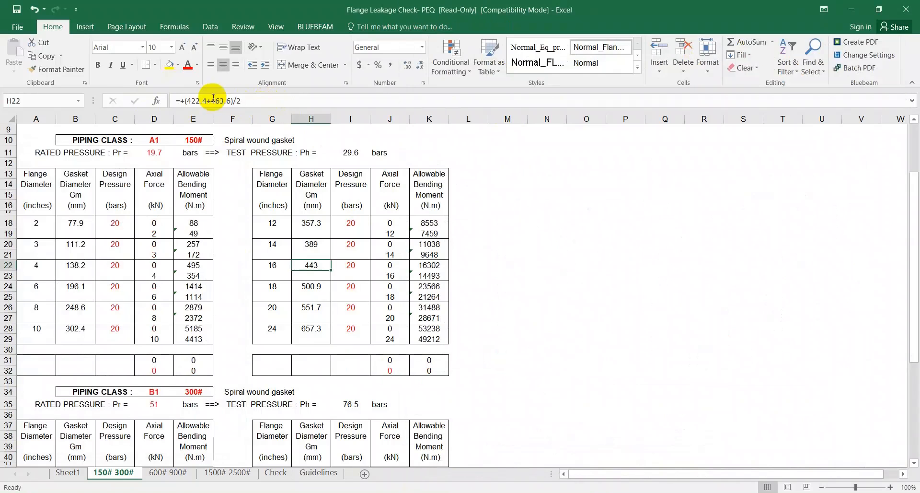
drag(187, 101, 236, 100)
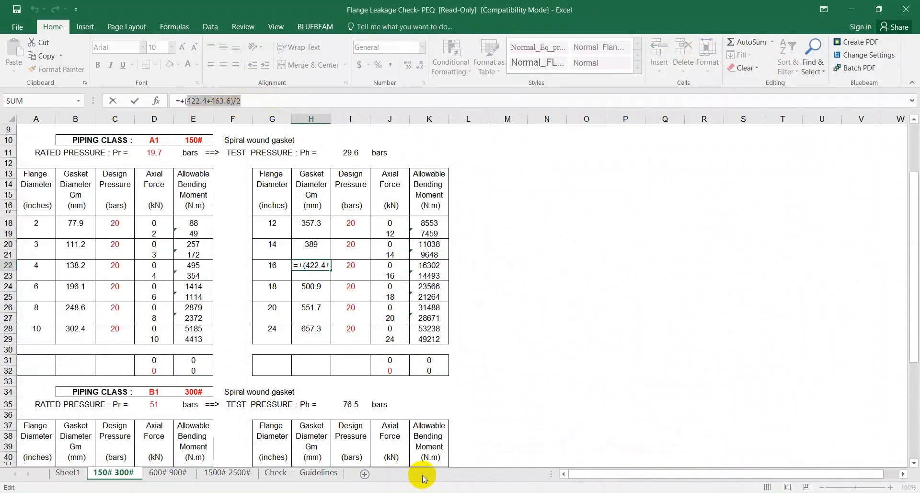
key(alt+Tab)
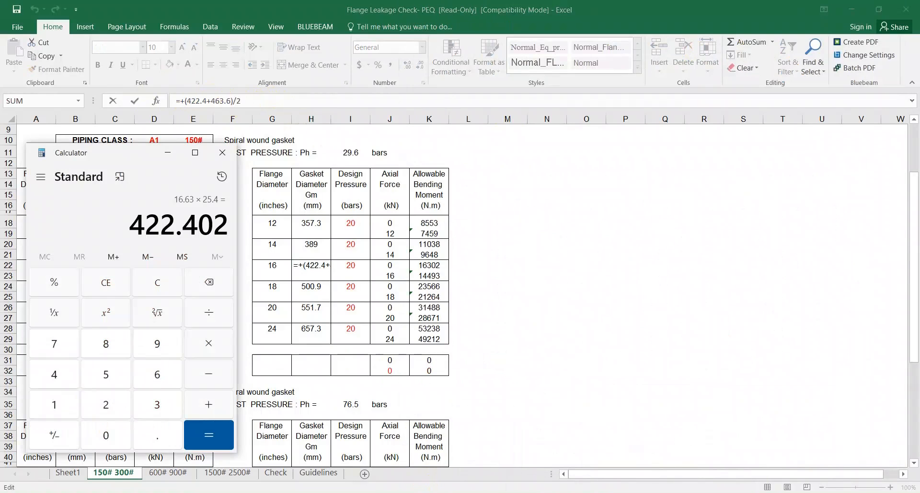
key(alt+Tab)
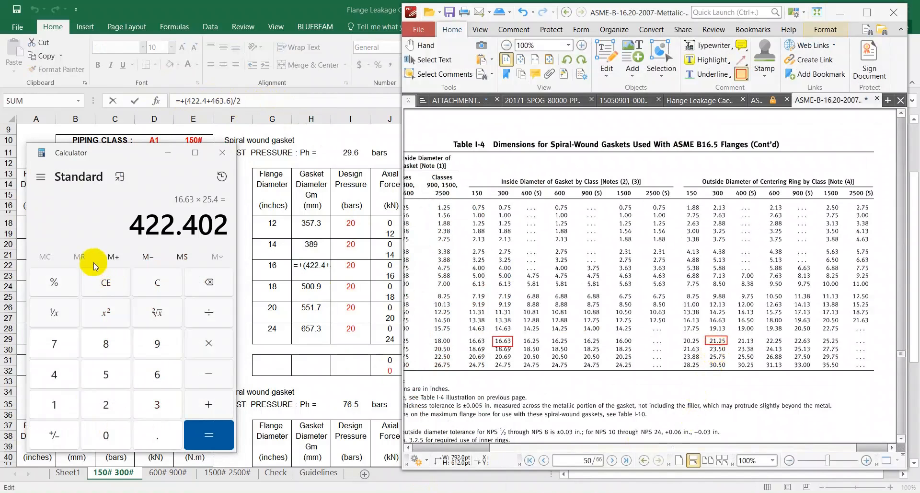
click(133, 216)
key(Escape)
text(21.25)
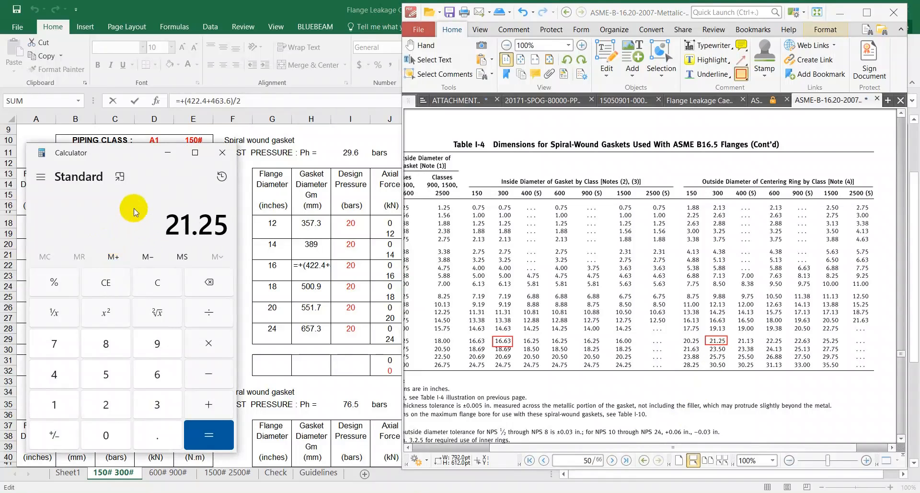
key(slash)
key(2)
key(Escape)
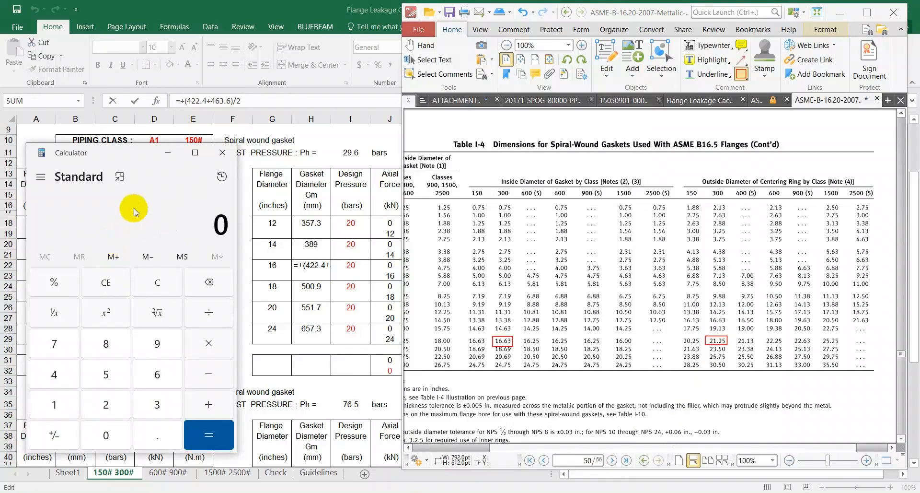
text(25)
key(Escape)
Multiply the centering ring outside diameter 21.25 by 25.4 in Calculator, clear it, and cancel the formula edit in the workbook.
text(21.25)
key(asterisk)
text(25.4)
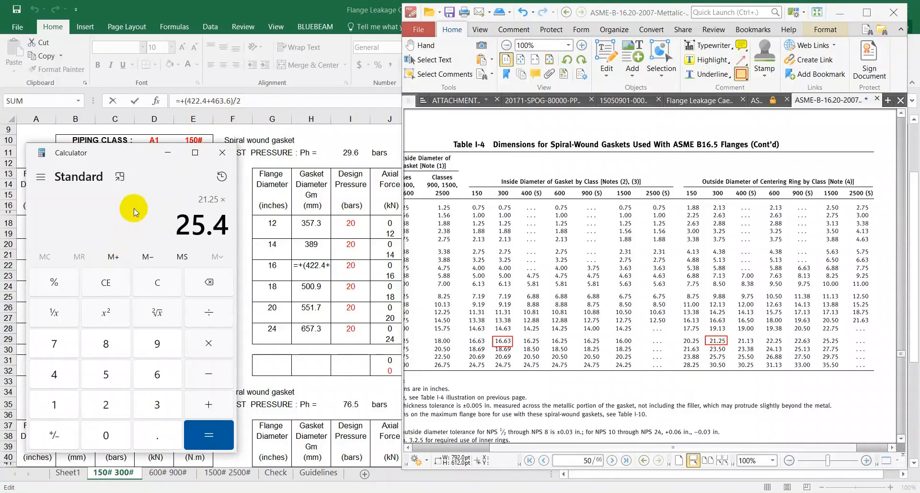
key(Return)
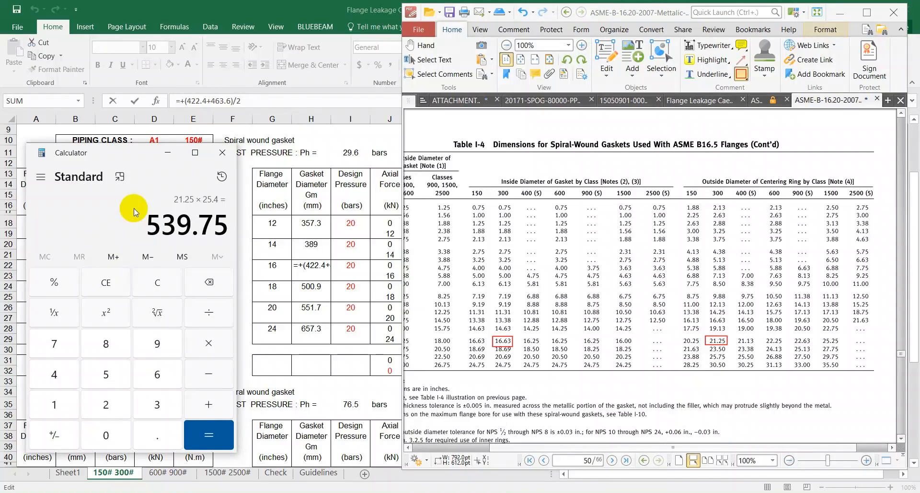
key(Escape)
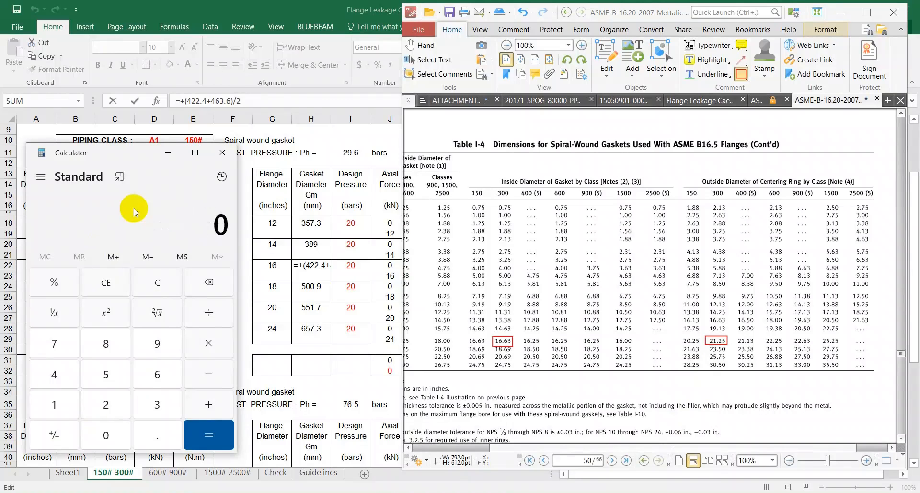
click(358, 297)
key(Escape)
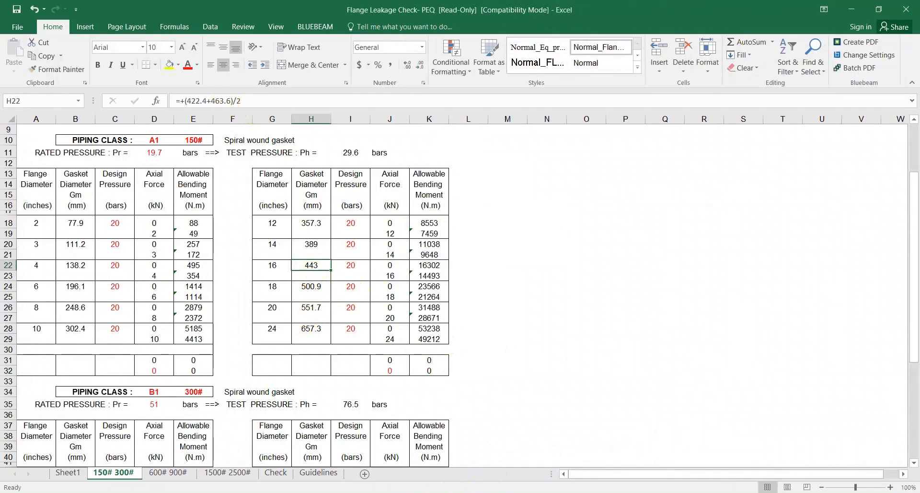
Find the NPS 16 class 150 centering ring outside diameter in Table I-4 and multiply 20.25 by 25.4 in Calculator.
click(427, 492)
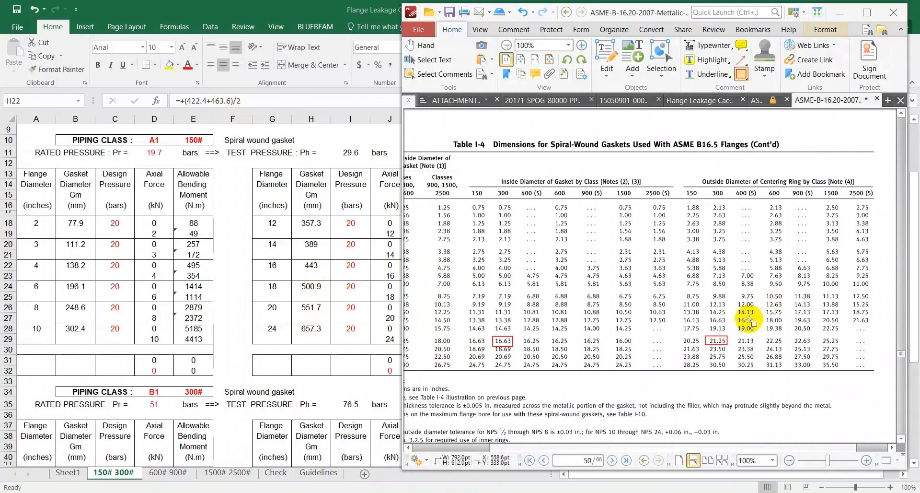
middle_click(569, 376)
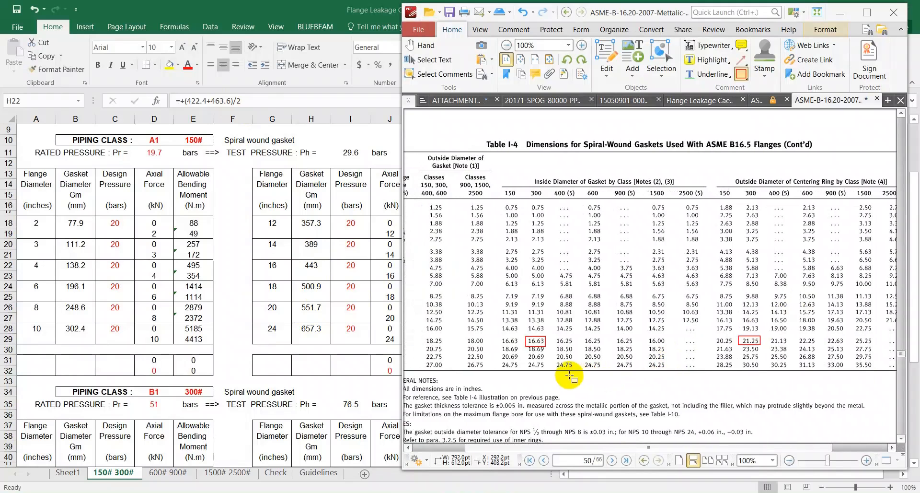
middle_click(520, 374)
middle_click(519, 374)
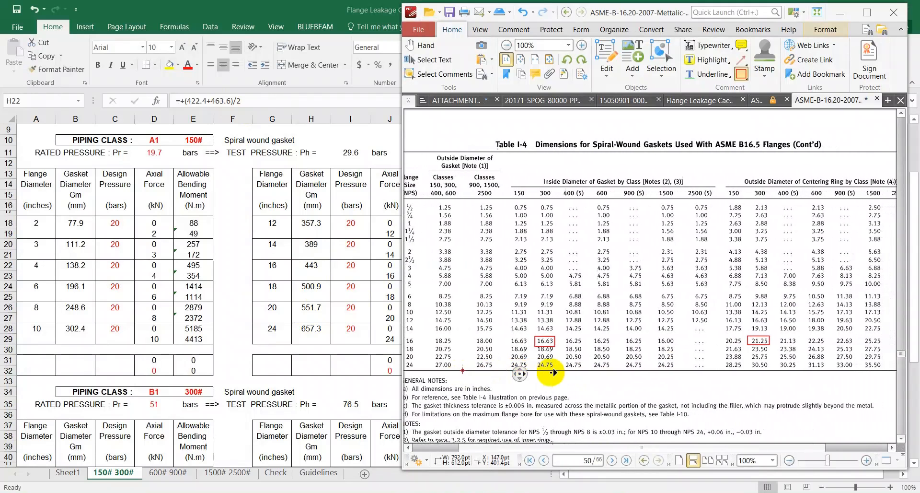
middle_click(551, 373)
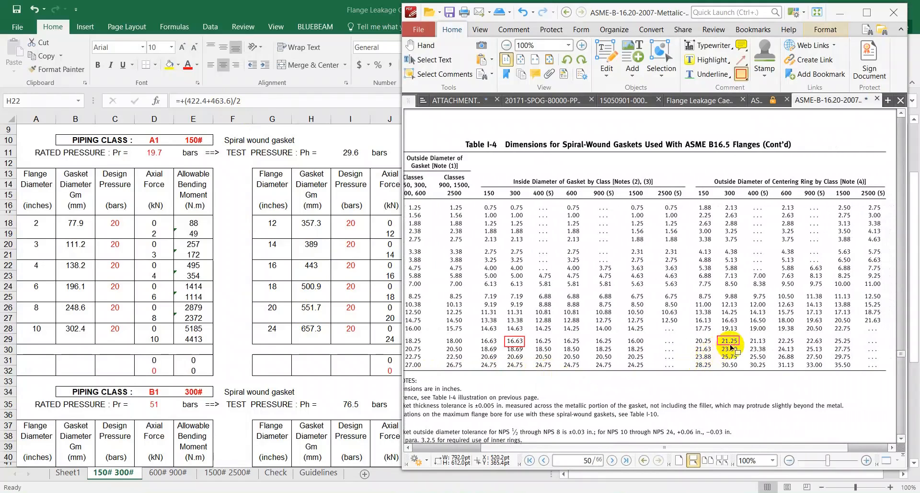
ctrl+scroll(737, 342, up, 1)
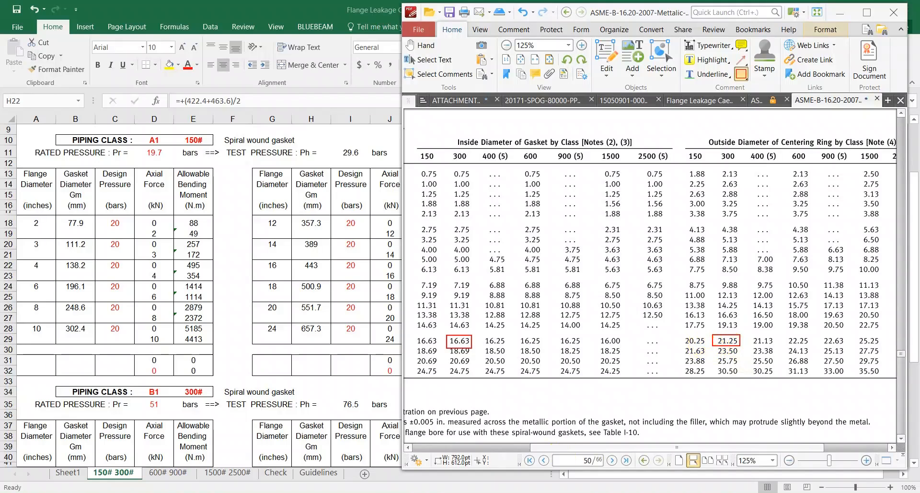
text(20.25)
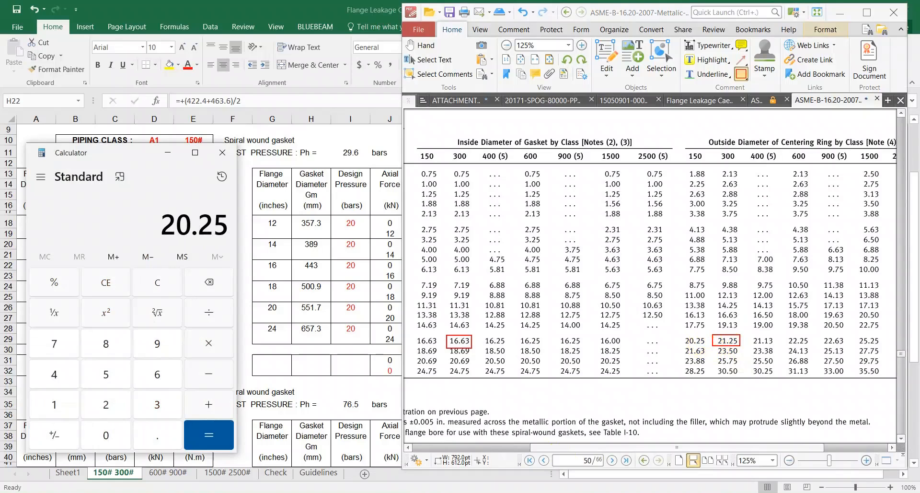
text( × 25.)
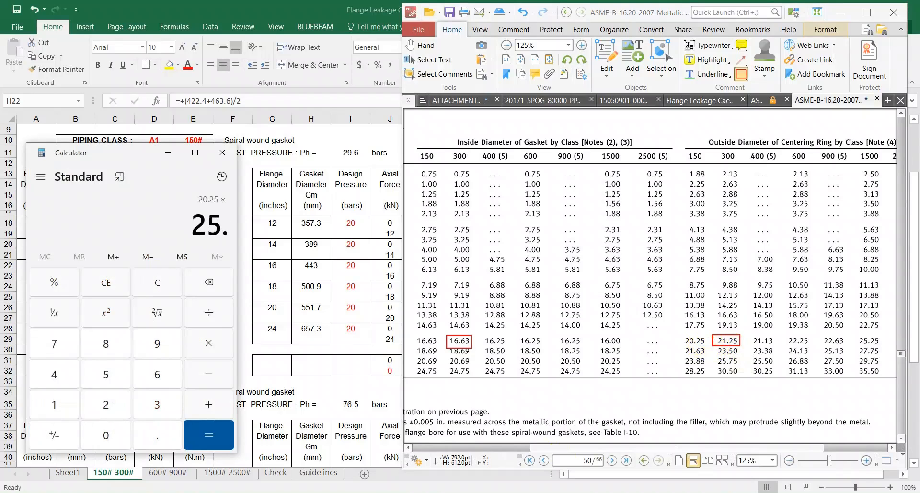
text(4)
key(Return)
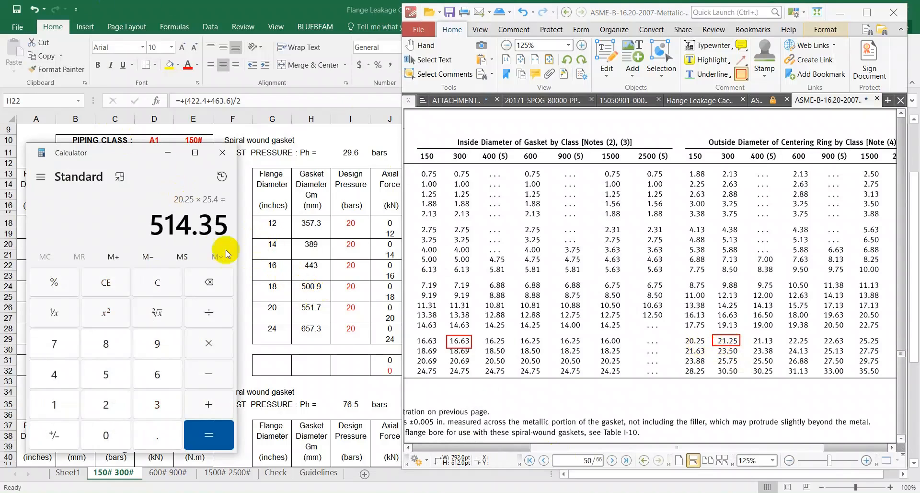
Compare the converted class 150 centering ring diameter with the workbook's 16-inch gasket diameter formula.
click(313, 292)
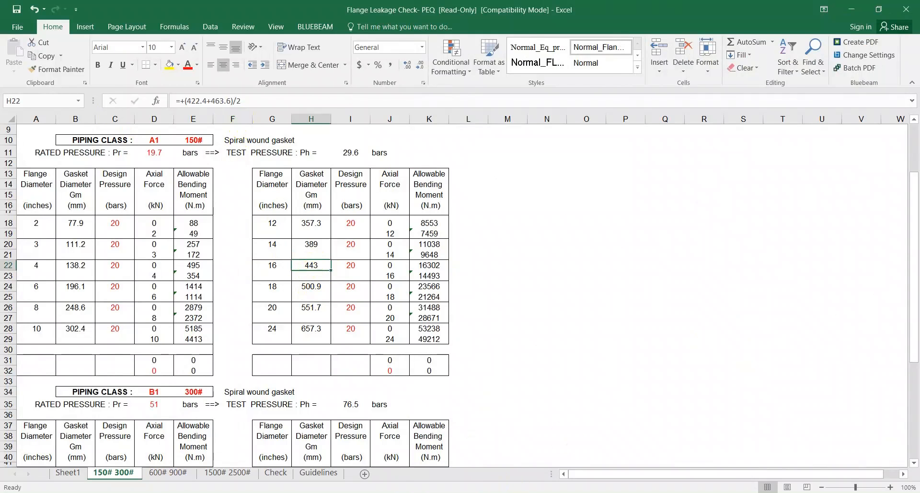
key(alt+Tab)
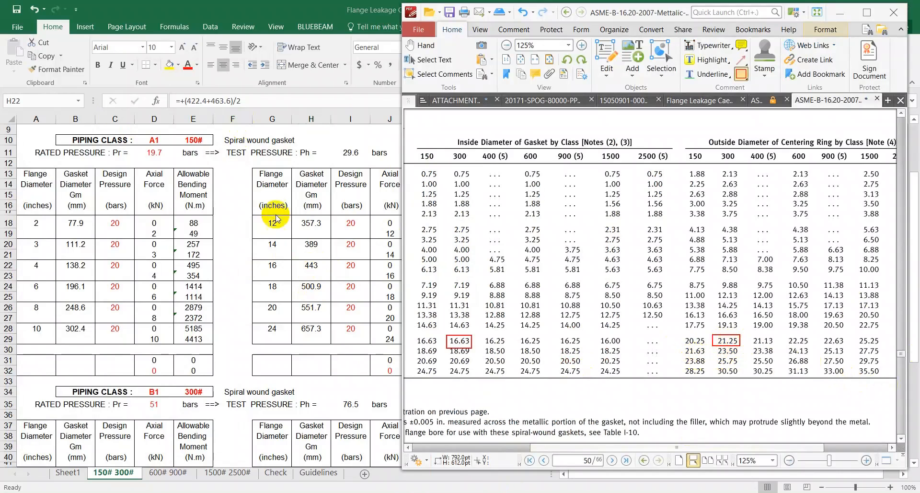
click(300, 257)
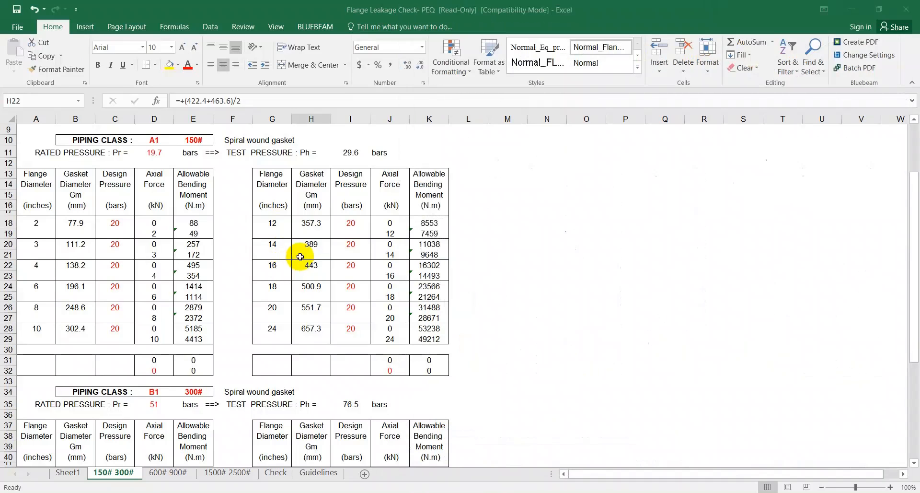
Arrange the workbook window and the ASME B16.20 PDF side by side with the gasket diameters of both in view.
double_click(684, 4)
drag(355, 50, 291, 20)
drag(632, 14, 656, 15)
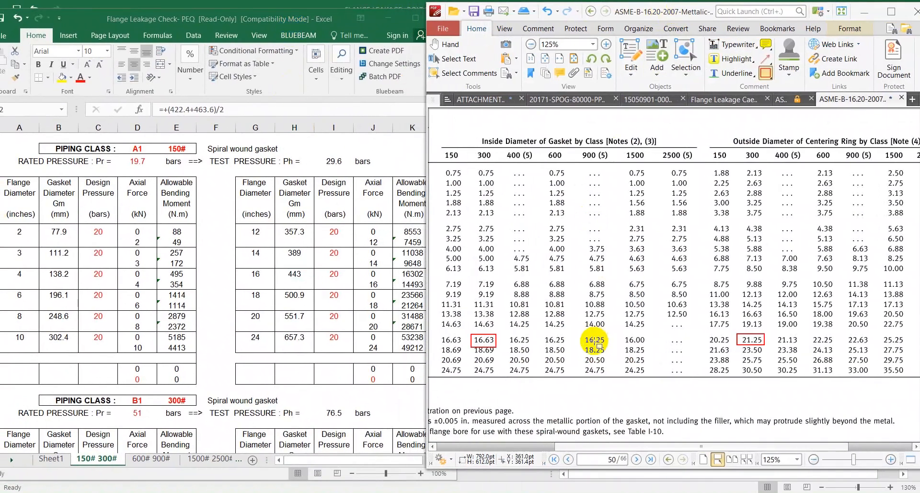
drag(573, 448, 558, 451)
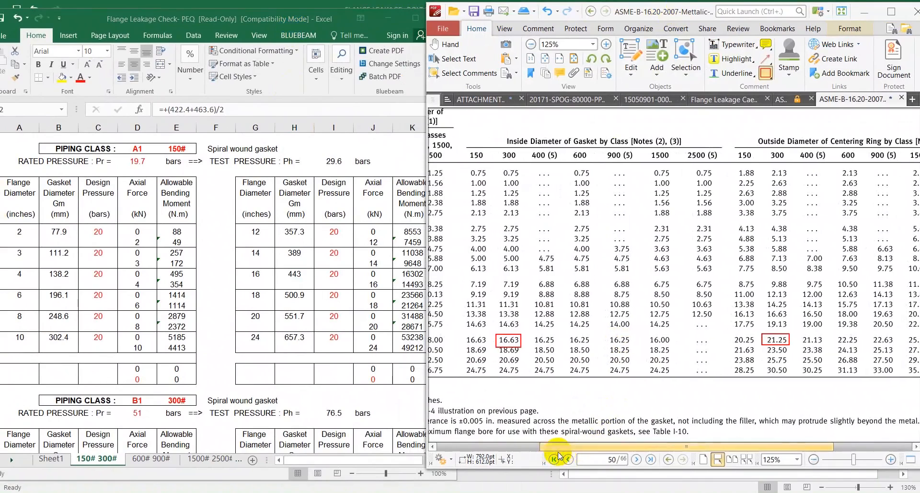
Compare the class 150 and class 300 gasket diameters in the workbook and show the 24-inch class 150 gasket diameter formula.
click(154, 301)
ctrl+scroll(215, 276, down, 1)
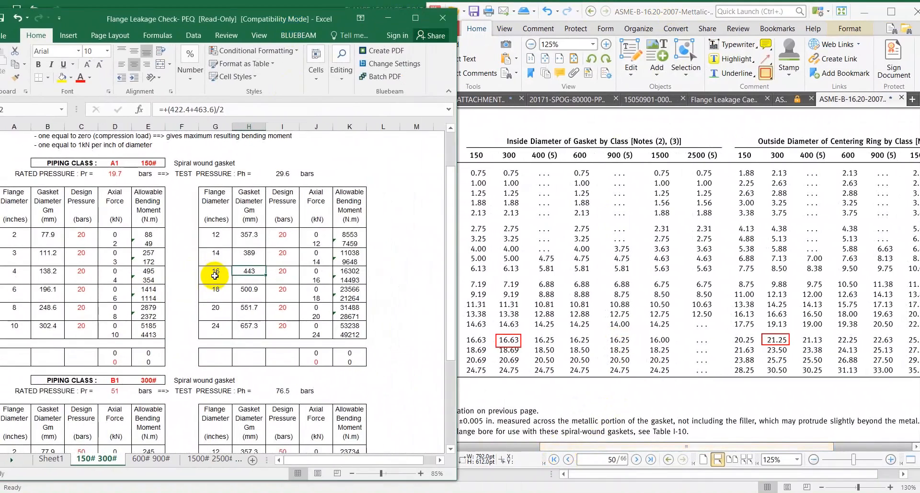
scroll(233, 283, down, 2)
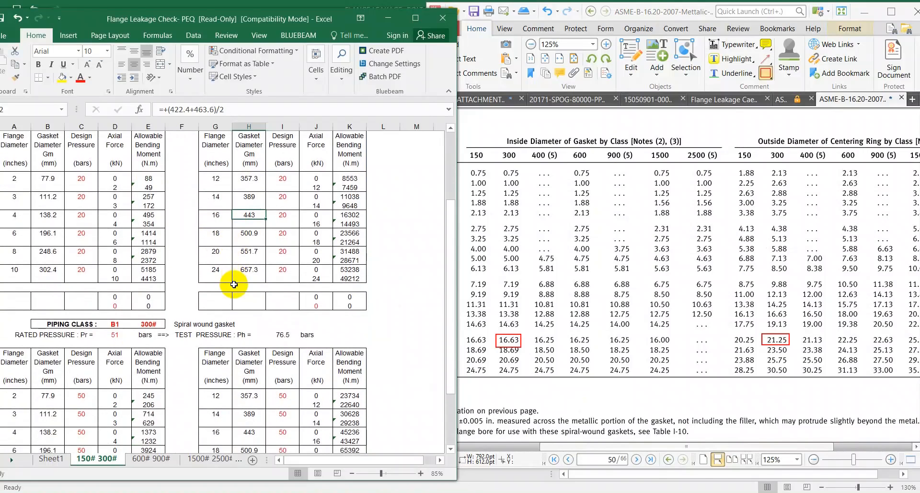
scroll(234, 285, down, 4)
scroll(234, 284, up, 4)
ctrl+scroll(250, 259, up, 1)
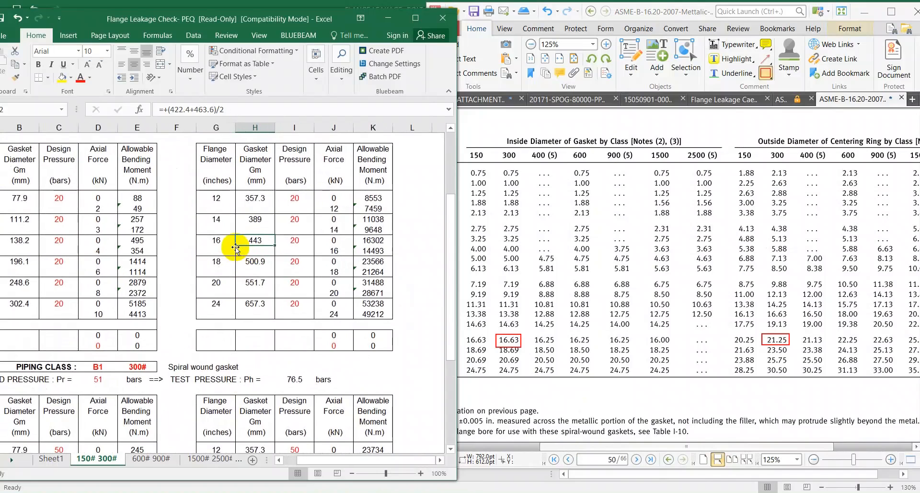
click(252, 307)
Mark the NPS 24 class 300 inside diameter 24.75 and centering ring outside diameter 30.50 in Table I-4 with rectangles.
click(666, 388)
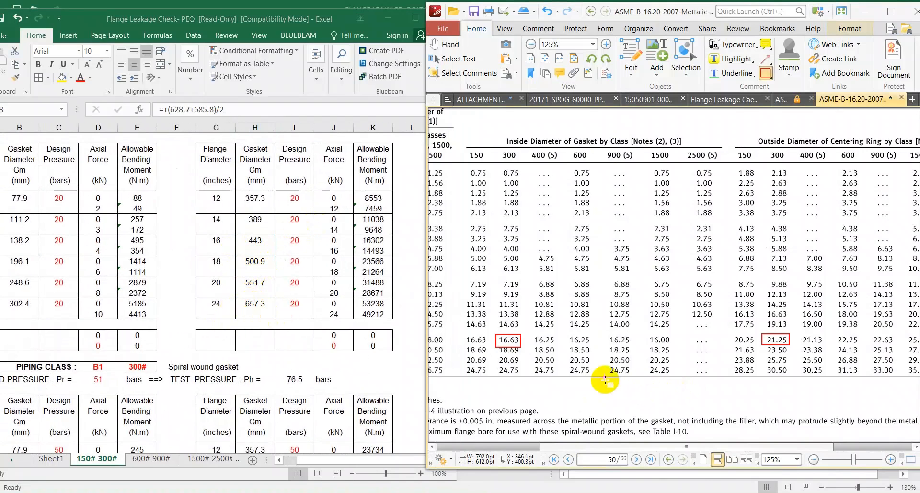
drag(674, 448, 641, 447)
drag(555, 363, 576, 377)
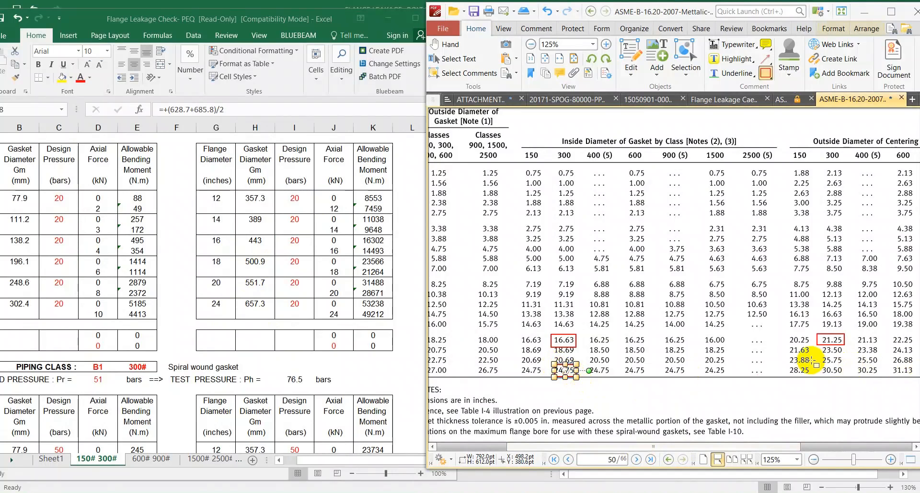
drag(817, 364, 848, 377)
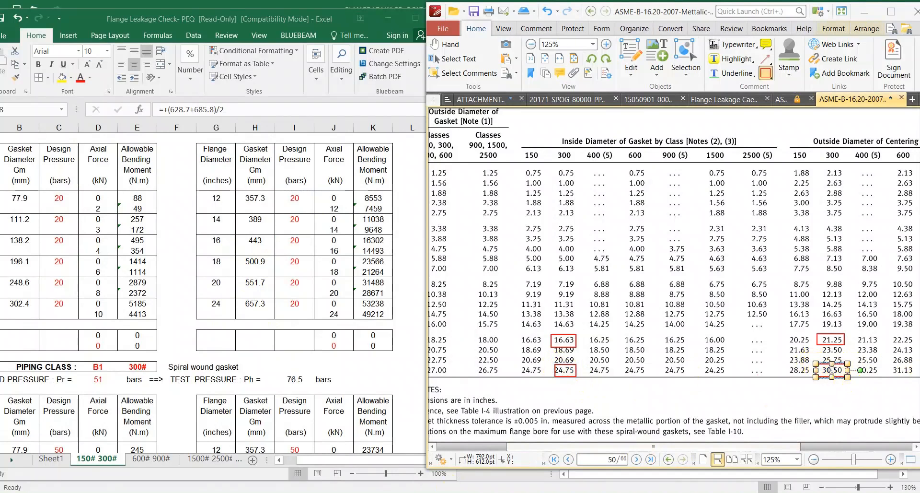
Clear Calculator and multiply the NPS 24 gasket inside diameter 24.75 by 25.4 to convert it to millimetres.
click(486, 492)
key(Escape)
text(24.7)
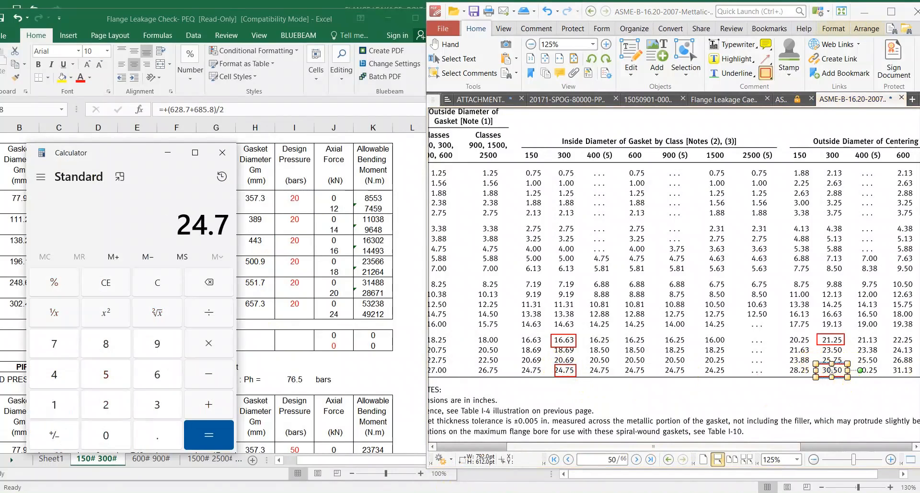
text(5*25.4)
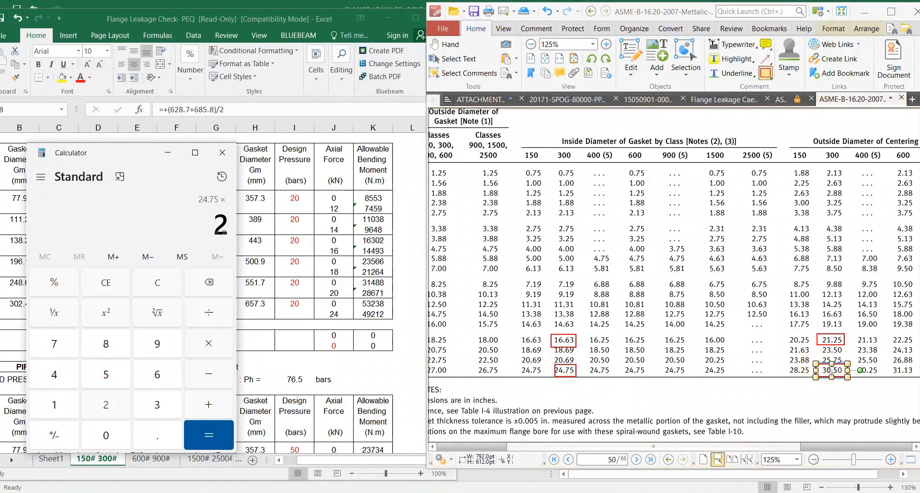
key(Return)
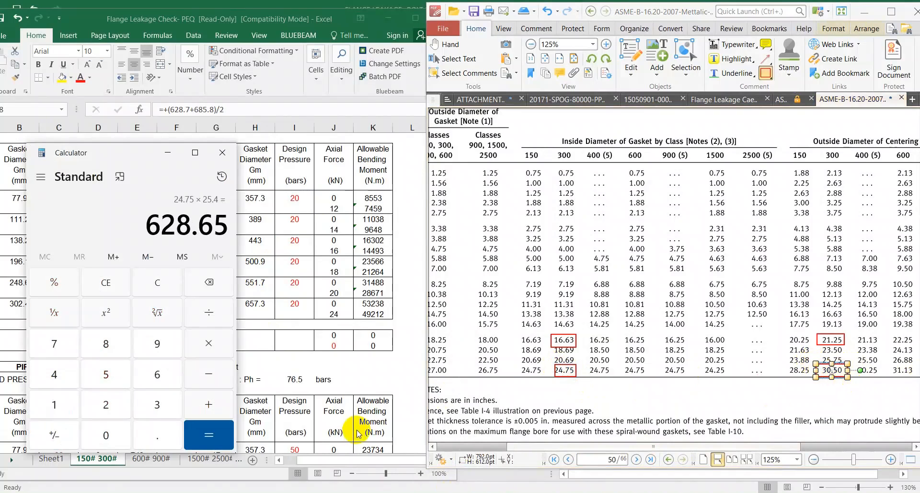
Compare the converted NPS 24 inside diameter with the workbook's 24-inch class 150 gasket diameter formula.
click(252, 302)
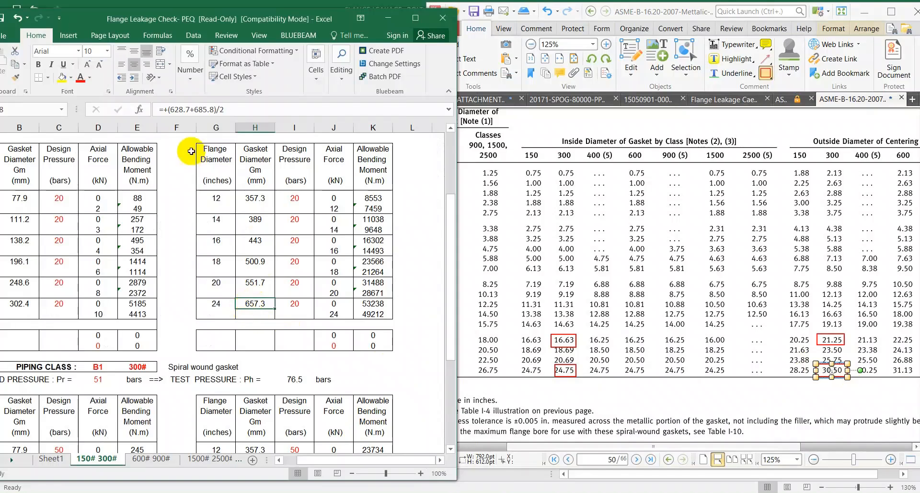
key(alt+Tab)
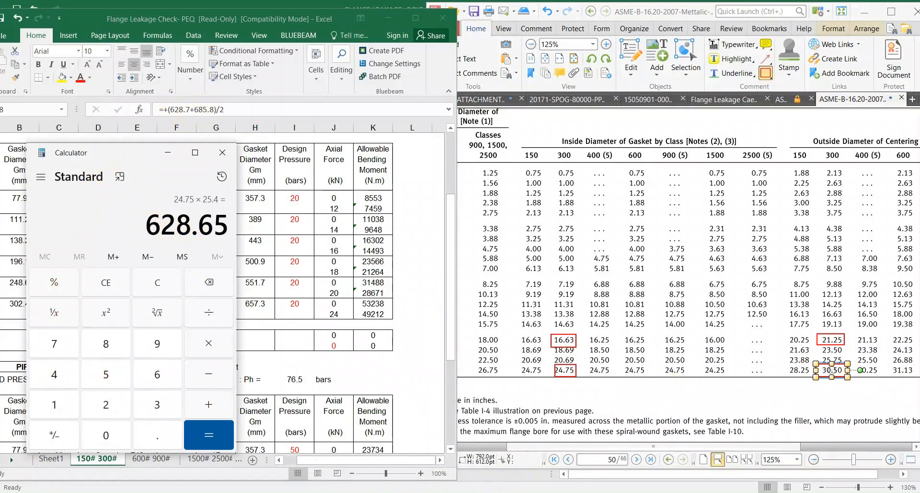
click(843, 402)
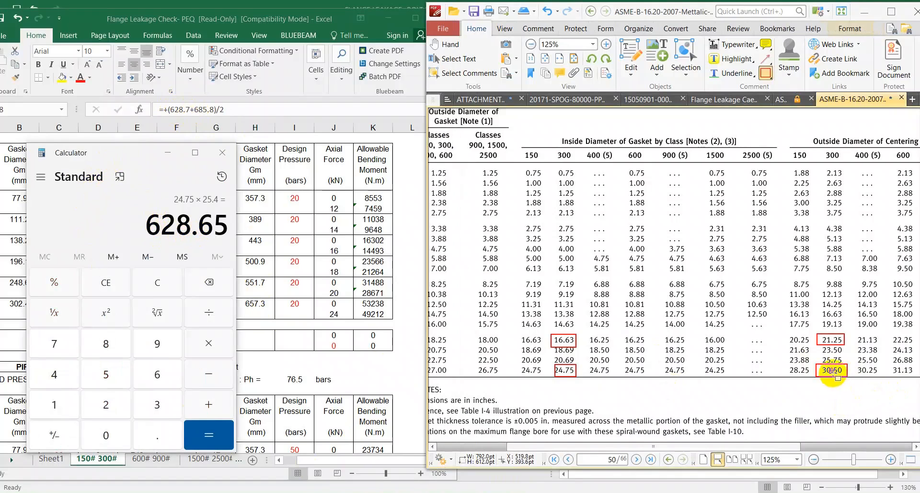
Clear Calculator and multiply the NPS 24 class 300 centering ring outside diameter 30.5 by 25.4 to convert it to millimetres.
click(105, 212)
key(Escape)
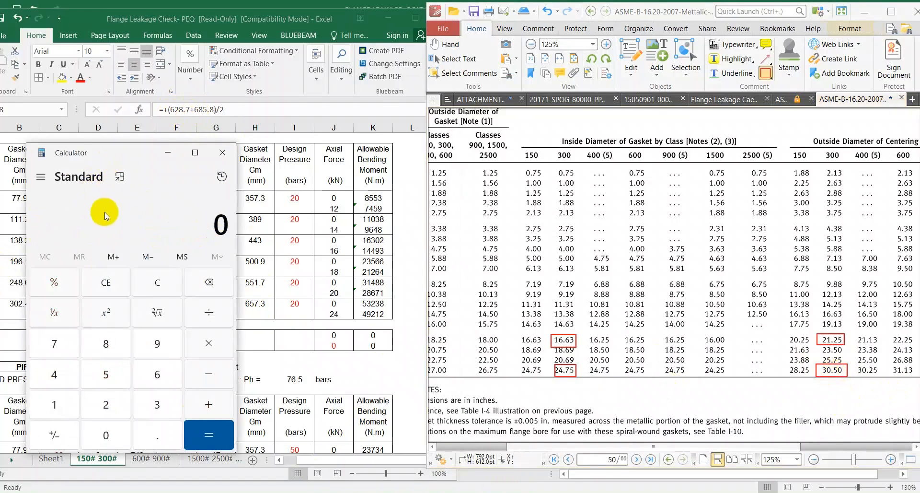
text(30.5 ×)
text(*25.4)
key(Return)
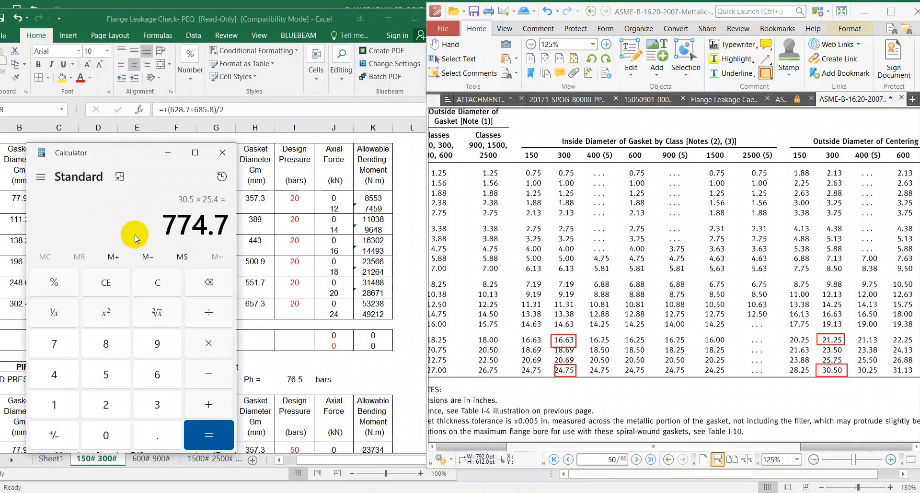
drag(164, 234, 176, 234)
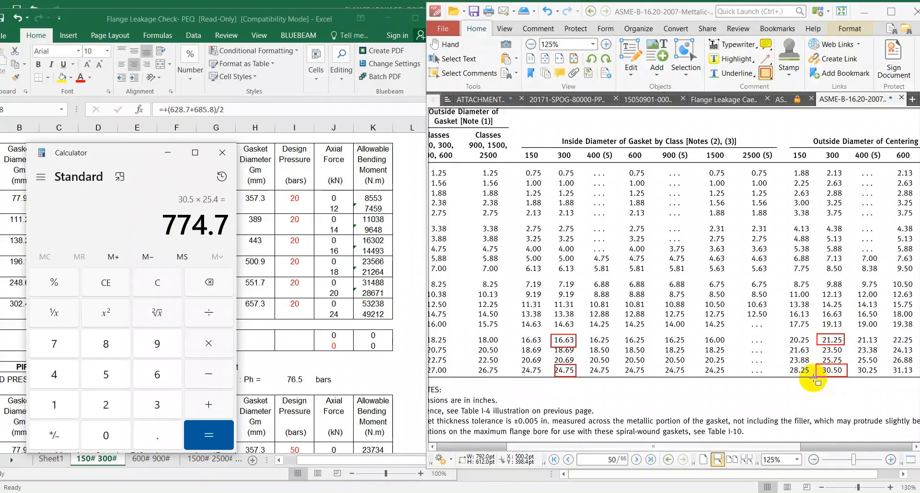
Examine the class 300 inside and centering ring outside diameter columns of Table I-4 against the workbook's class 150 gasket diameters.
mouse_move(738, 449)
mouse_down()
mouse_move(815, 452)
mouse_move(749, 462)
mouse_up()
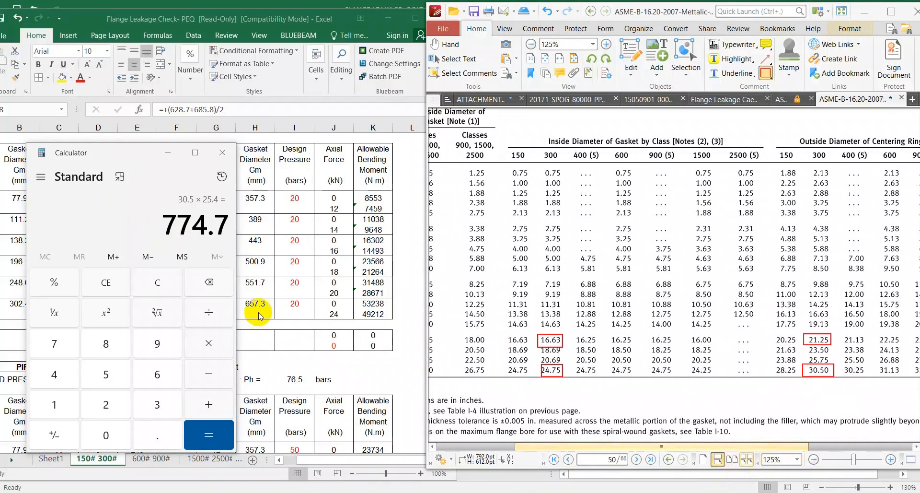
click(285, 285)
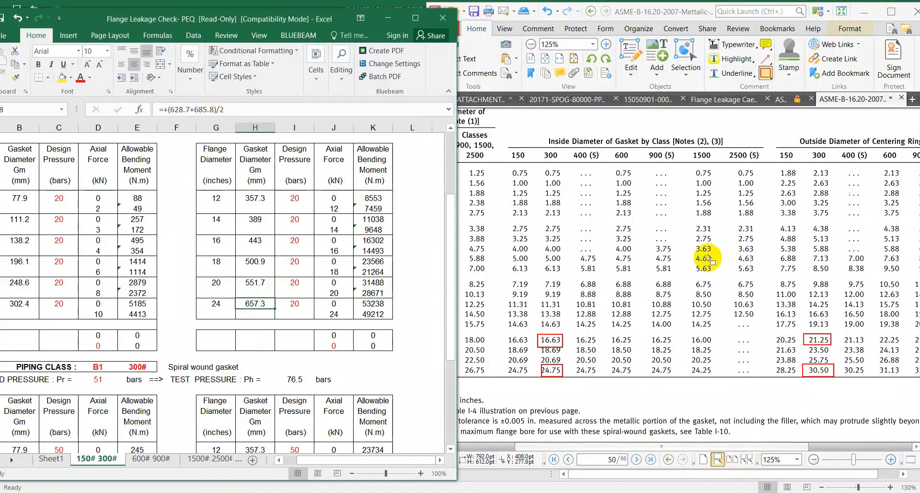
ctrl+scroll(819, 155, down, 1)
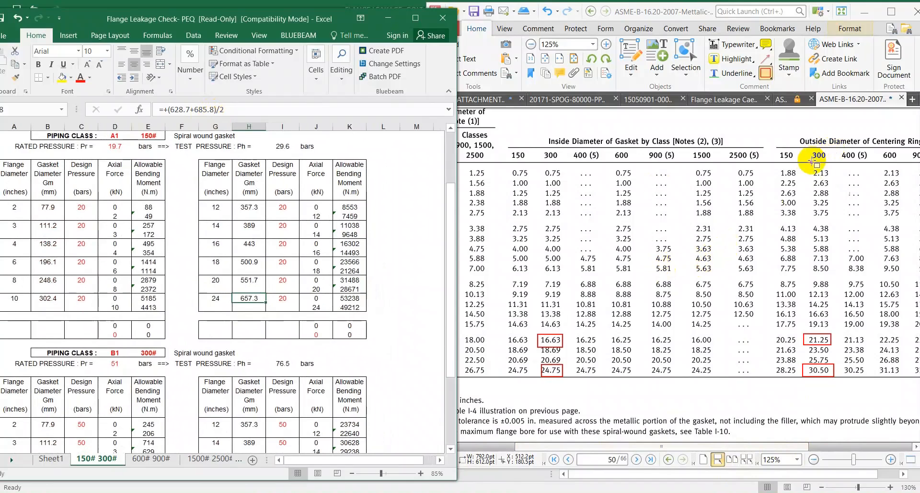
click(724, 236)
ctrl+scroll(676, 258, down, 1)
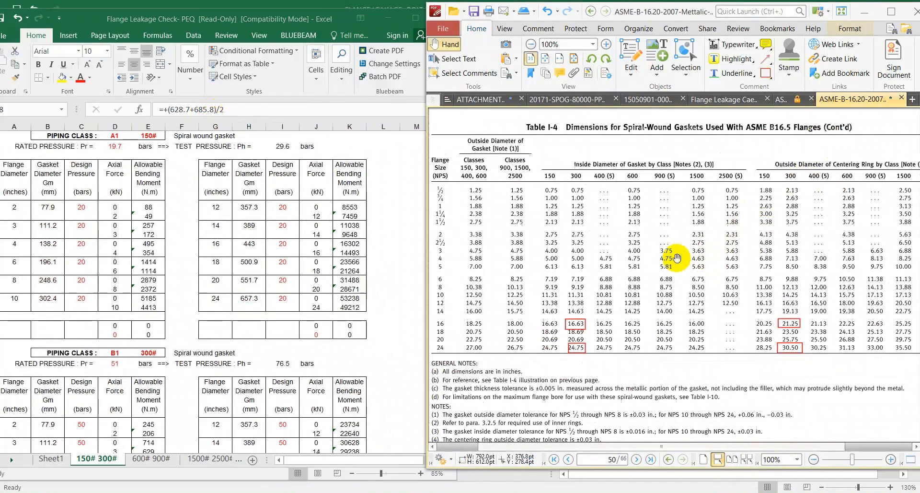
ctrl+scroll(769, 222, down, 1)
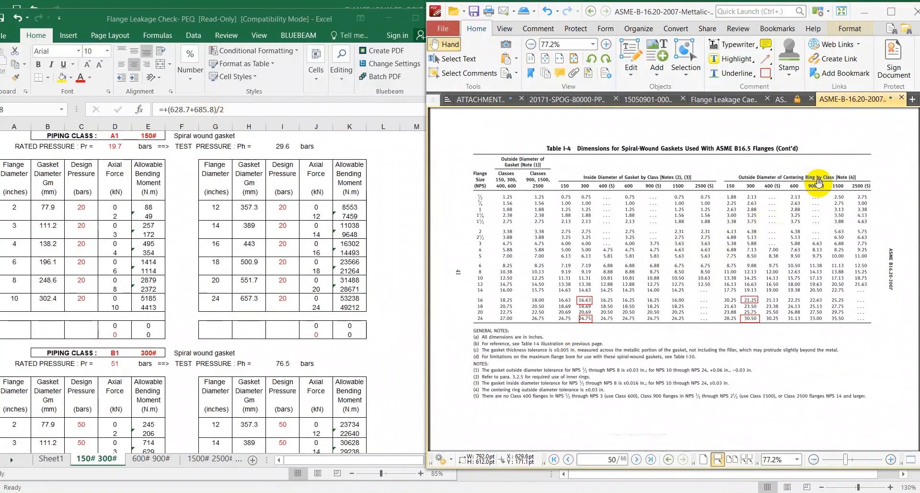
ctrl+scroll(818, 183, up, 1)
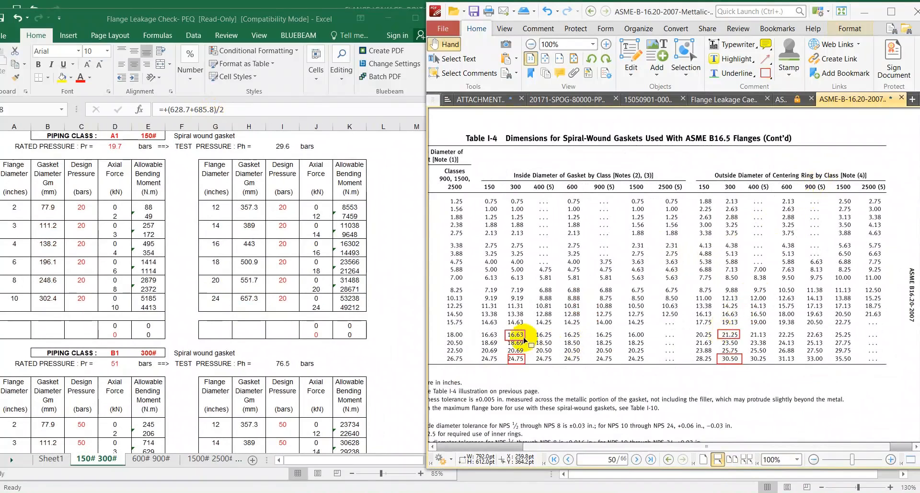
ctrl+scroll(516, 336, up, 1)
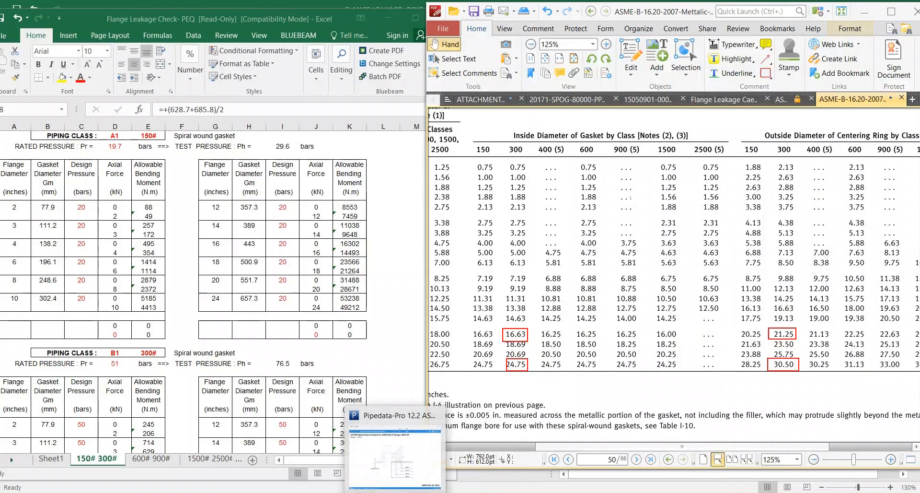
Switch to Pipedata-Pro, show the 24-inch class 300 spiral-wound gasket, and move its window beside the workbook's gasket table.
click(393, 467)
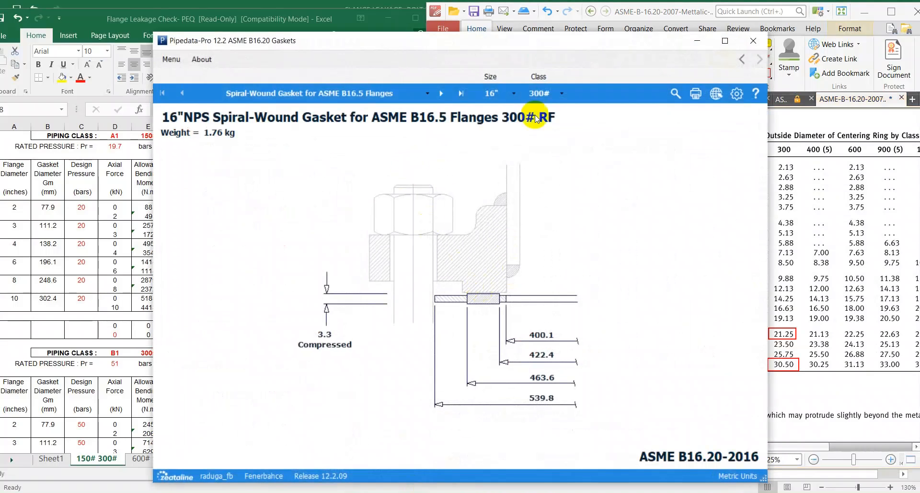
click(487, 95)
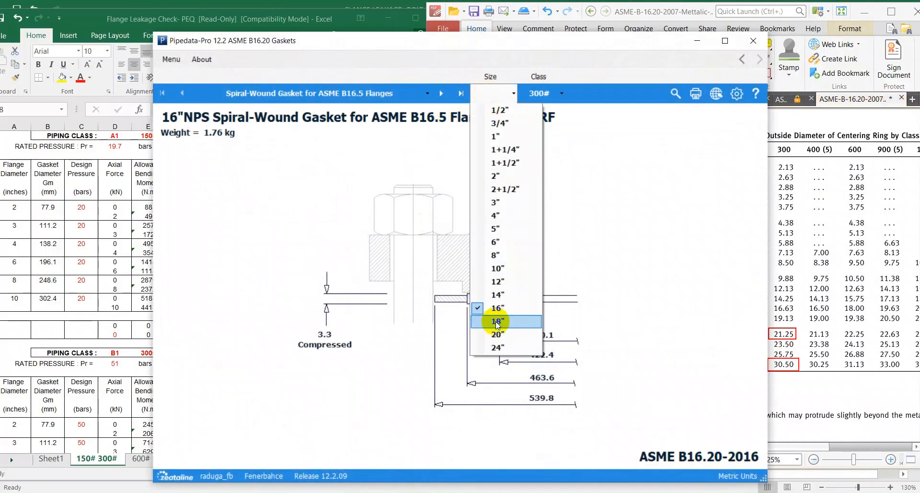
click(490, 350)
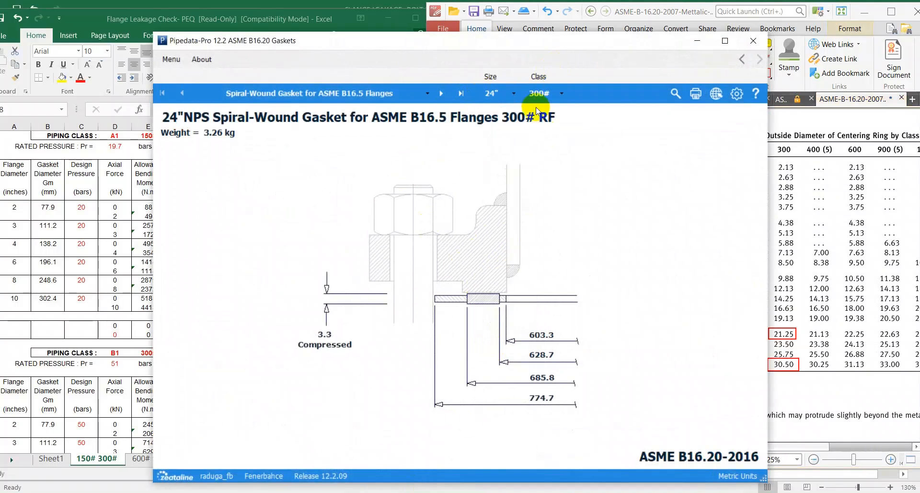
drag(446, 48, 639, 45)
Compare the 24-inch gasket dimensions in Pipedata-Pro with the Calculator result and the workbook's 24-inch class 150 gasket diameter formula.
click(485, 492)
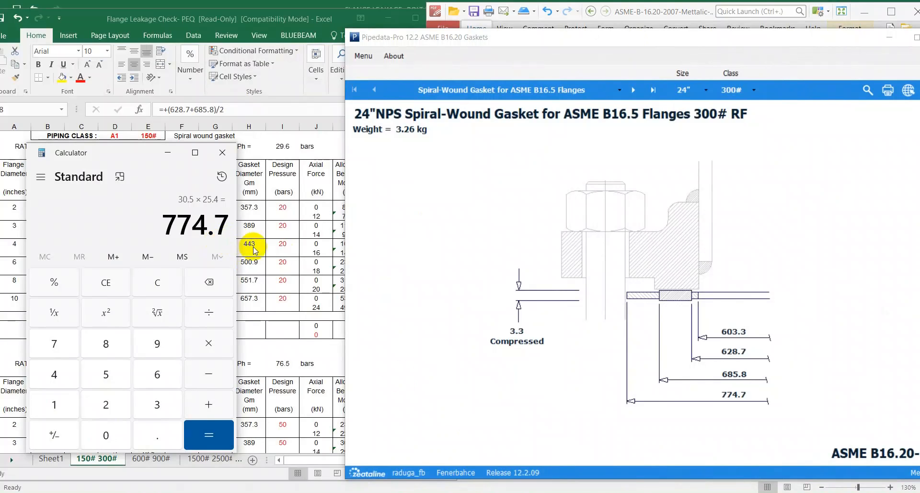
click(673, 350)
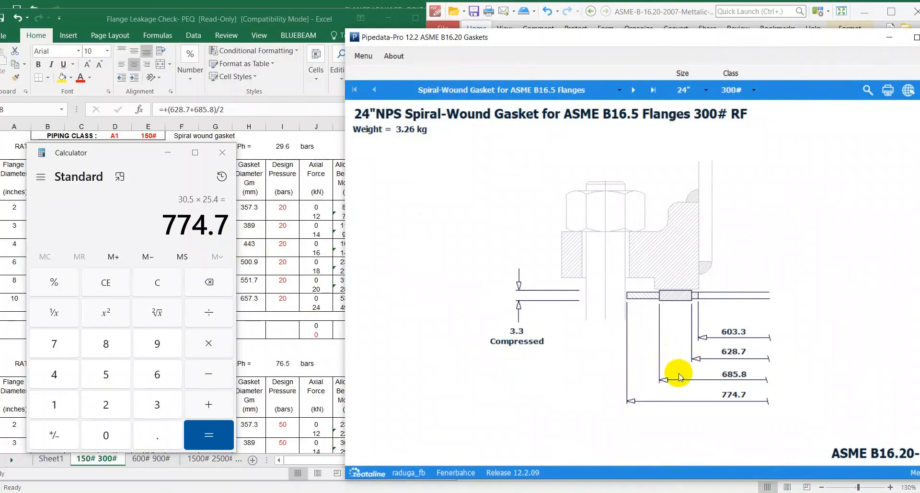
click(722, 380)
click(246, 297)
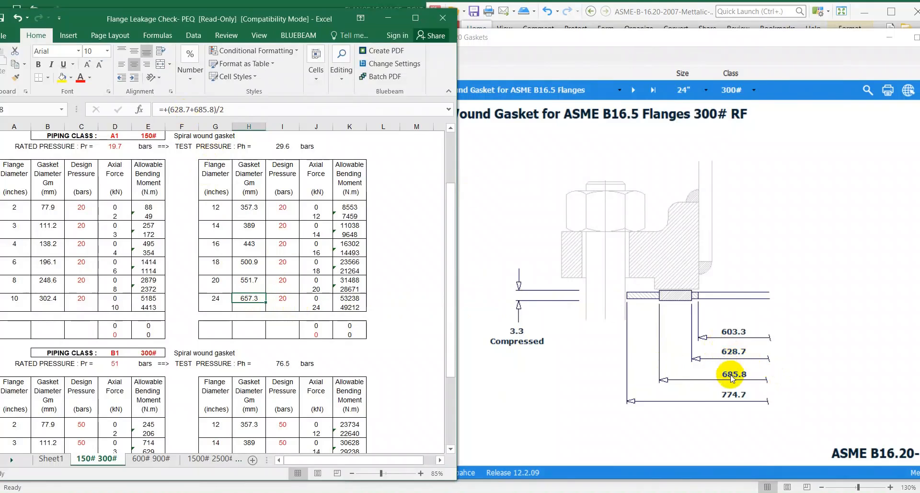
Show the 16-inch class 300 gasket in Pipedata-Pro and compare it with the workbook's 16-inch class 150 gasket diameter formula.
click(639, 168)
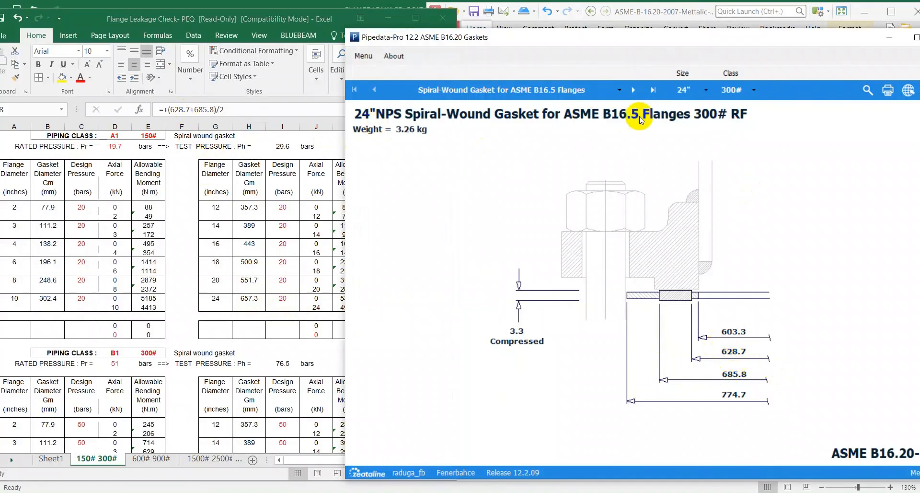
click(687, 89)
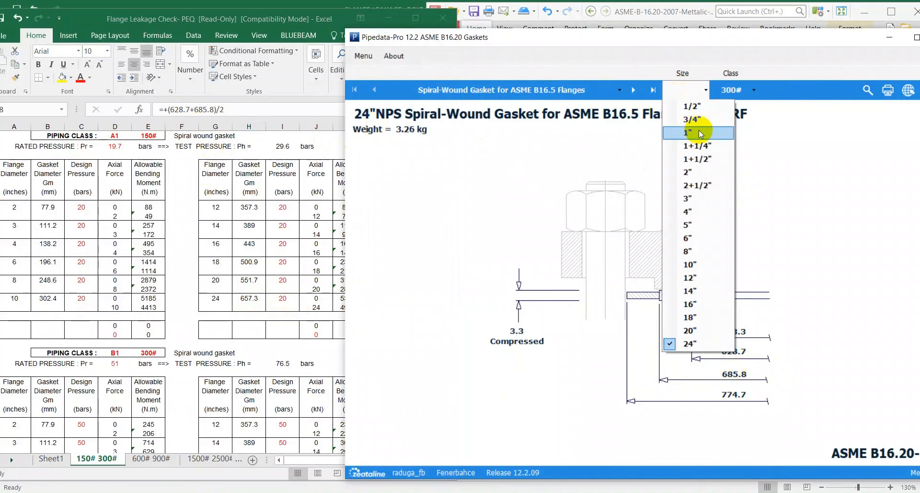
click(692, 304)
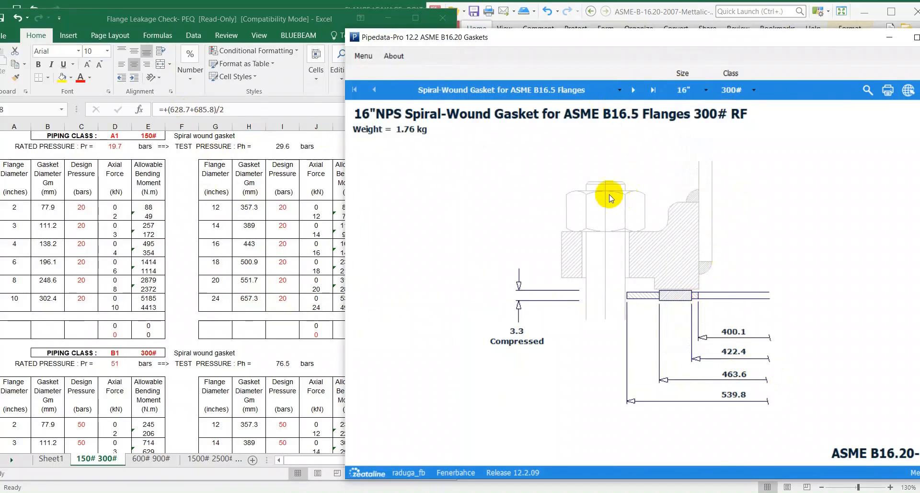
click(219, 247)
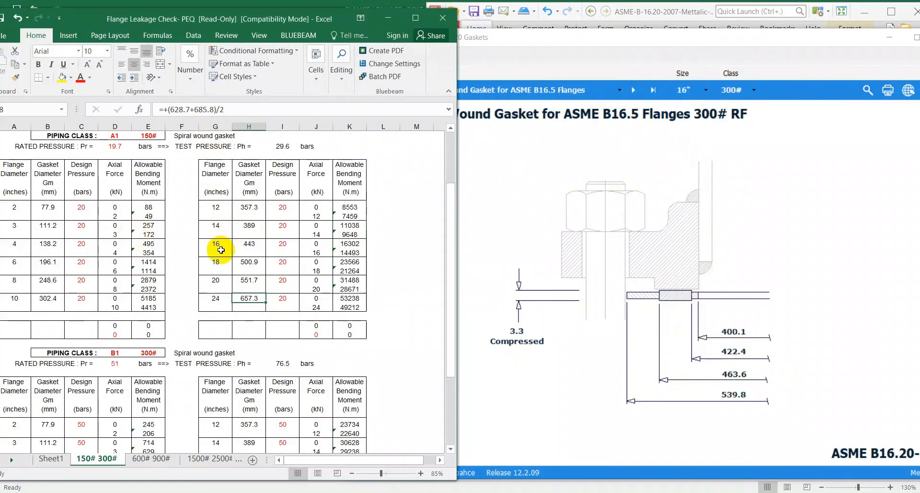
click(254, 245)
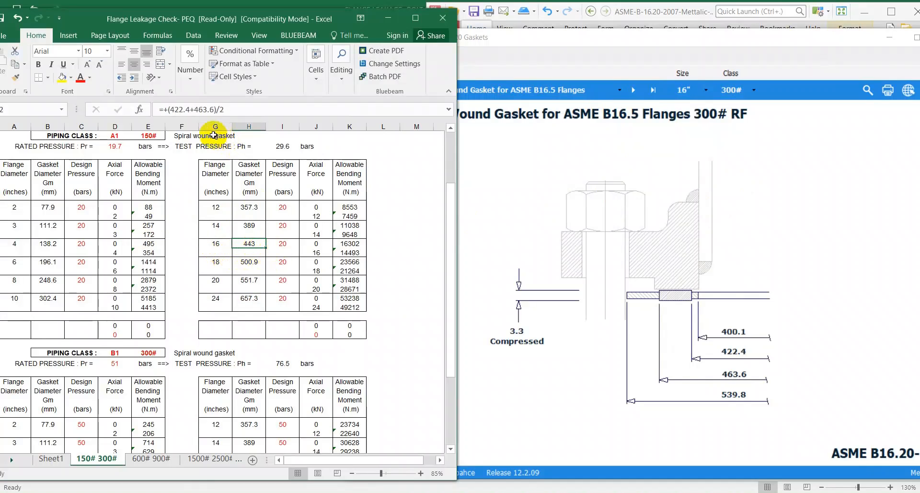
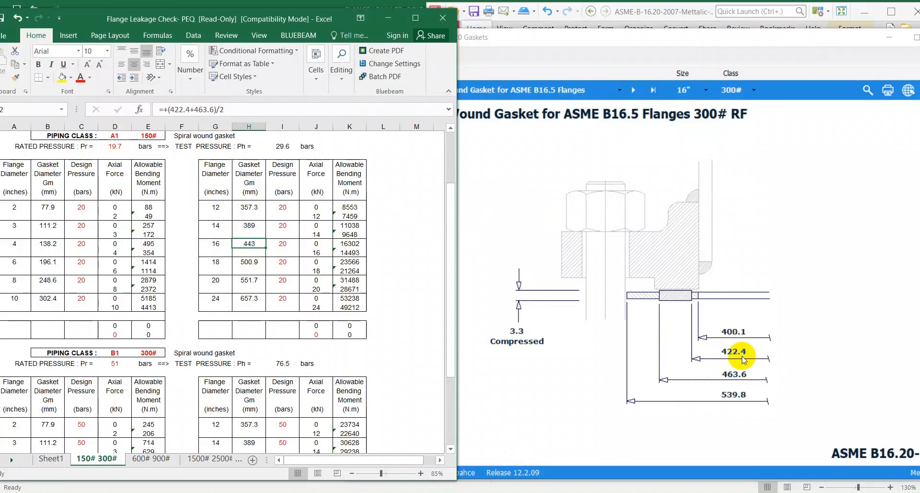
Minimize the flange leakage workbook and examine Table I-4 and its notes in the ASME B16.20 PDF beside the bolt dimensions workbook.
click(388, 19)
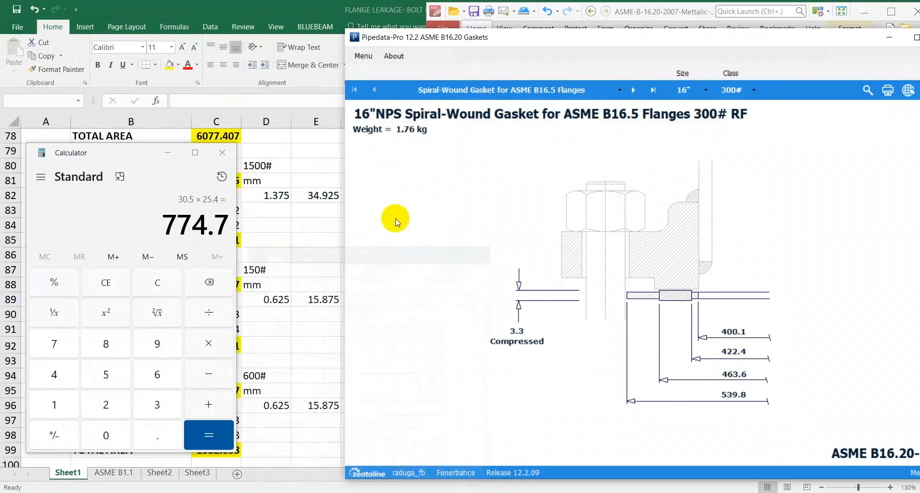
click(274, 299)
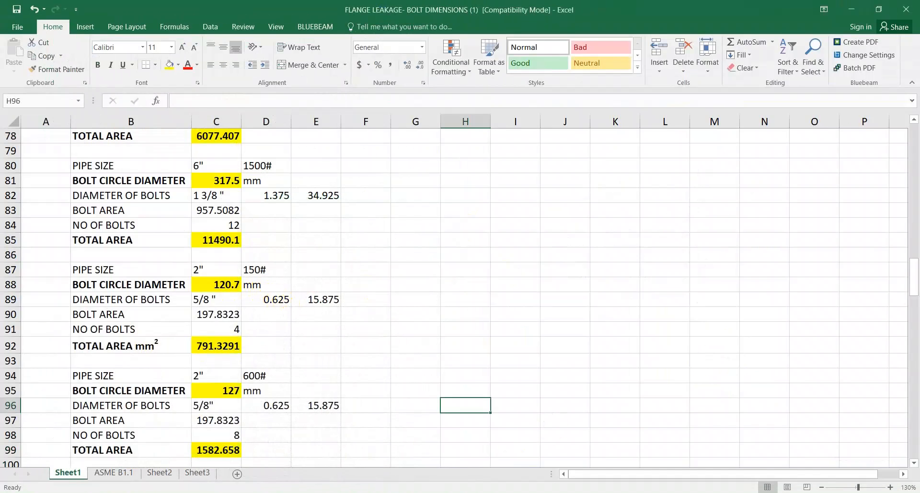
key(alt+Tab)
ctrl+scroll(631, 300, down, 2)
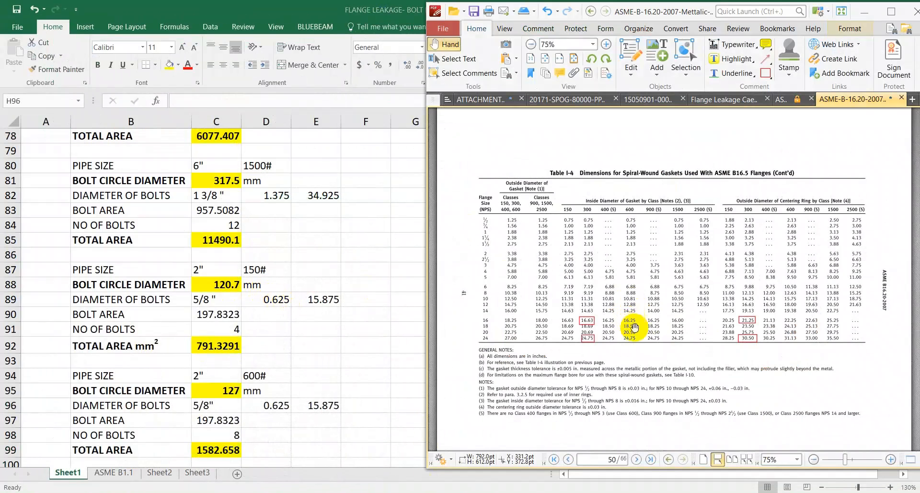
ctrl+scroll(626, 376, up, 3)
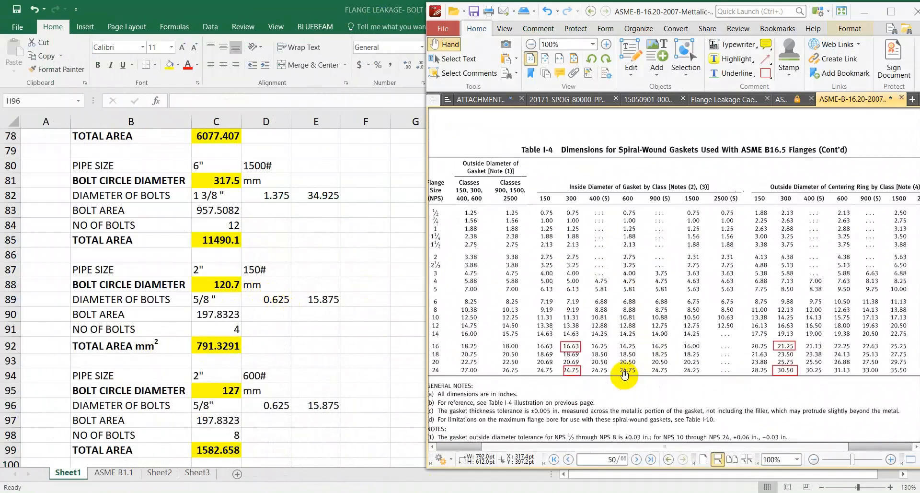
scroll(624, 375, down, 3)
drag(618, 392, 626, 392)
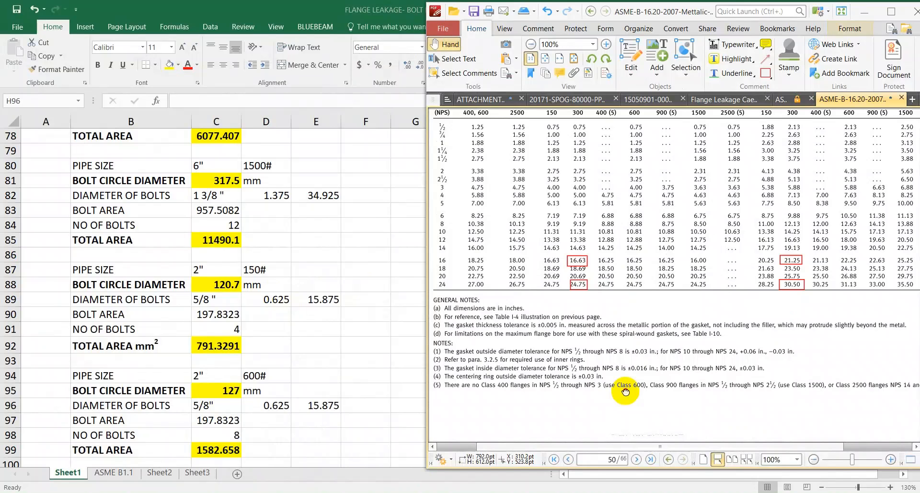
Browse the ASME B16.20 PDF around Table I-4 and on to Table I-5 for ASME B16.47 Series A flange gaskets.
ctrl+scroll(626, 389, down, 2)
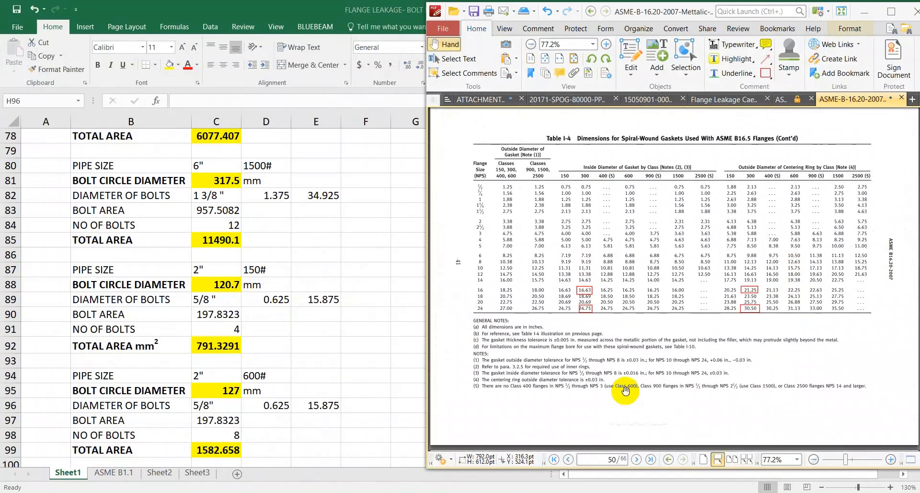
scroll(818, 252, up, 1)
scroll(818, 373, up, 7)
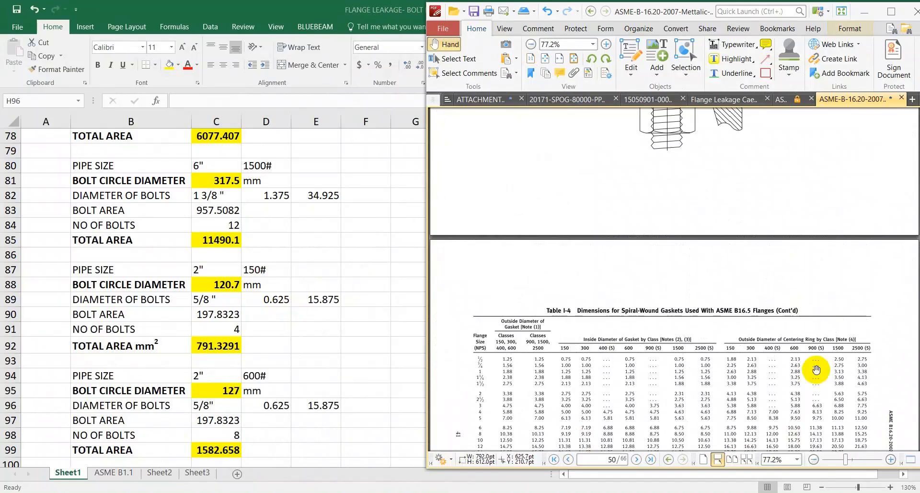
scroll(817, 353, down, 3)
ctrl+scroll(818, 362, down, 1)
scroll(767, 316, down, 15)
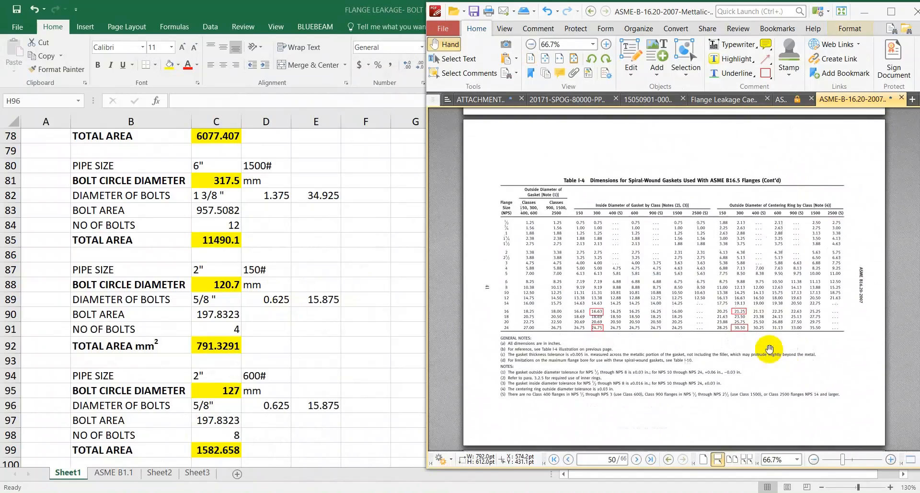
ctrl+scroll(636, 125, up, 1)
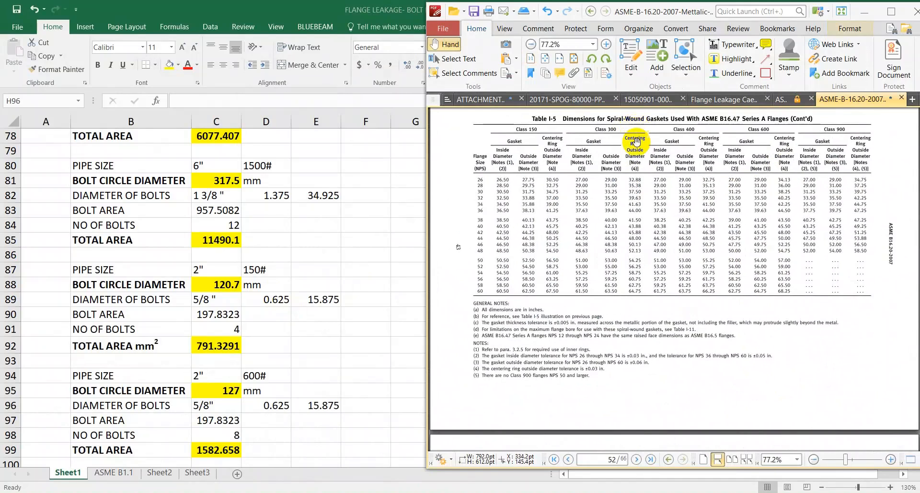
scroll(662, 244, up, 18)
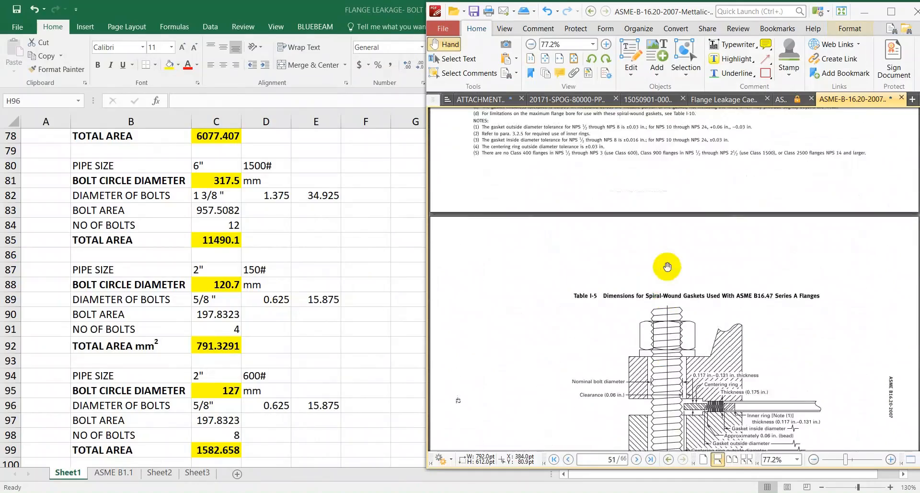
Bring the flange leakage workbook beside Table I-4 in the ASME B16.20 PDF and examine the spiral-wound gasket diameters.
scroll(672, 278, up, 4)
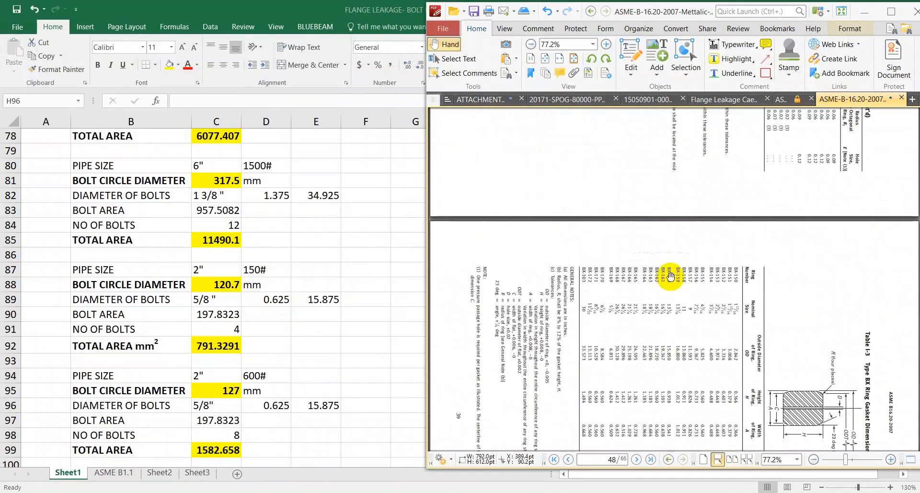
click(213, 267)
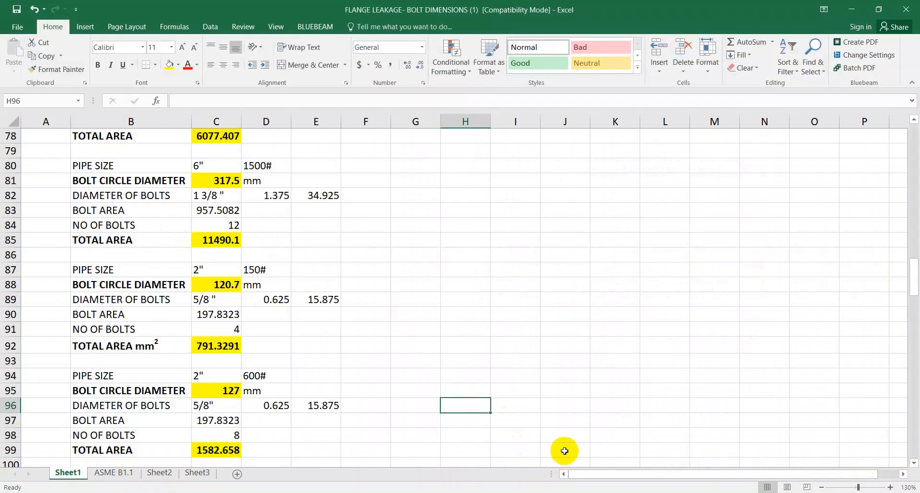
click(551, 492)
scroll(583, 309, down, 5)
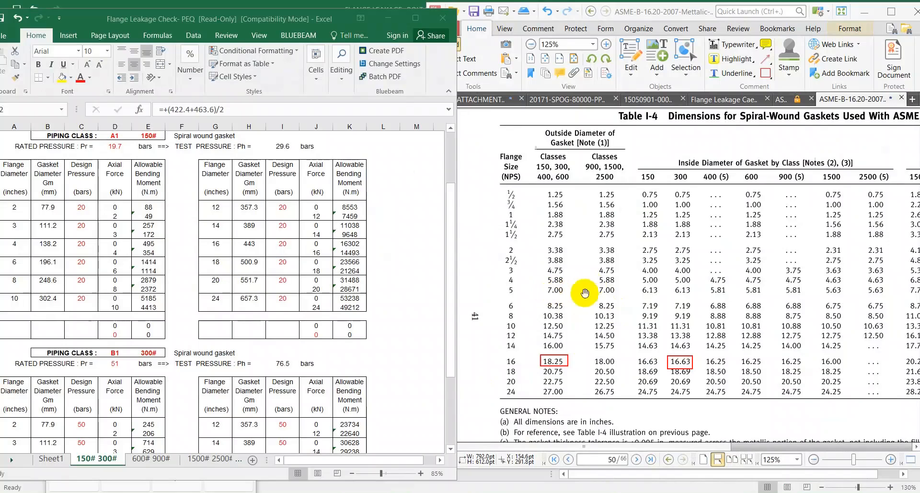
scroll(560, 307, down, 3)
scroll(775, 232, up, 3)
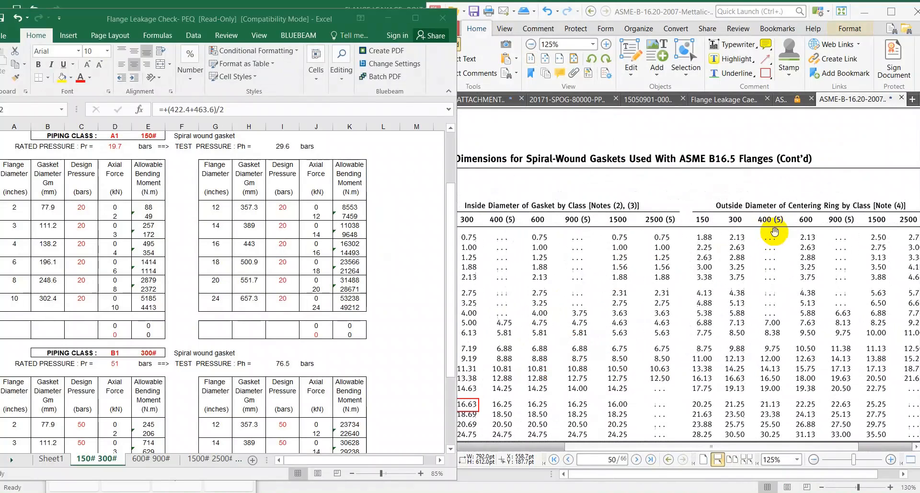
scroll(824, 210, down, 3)
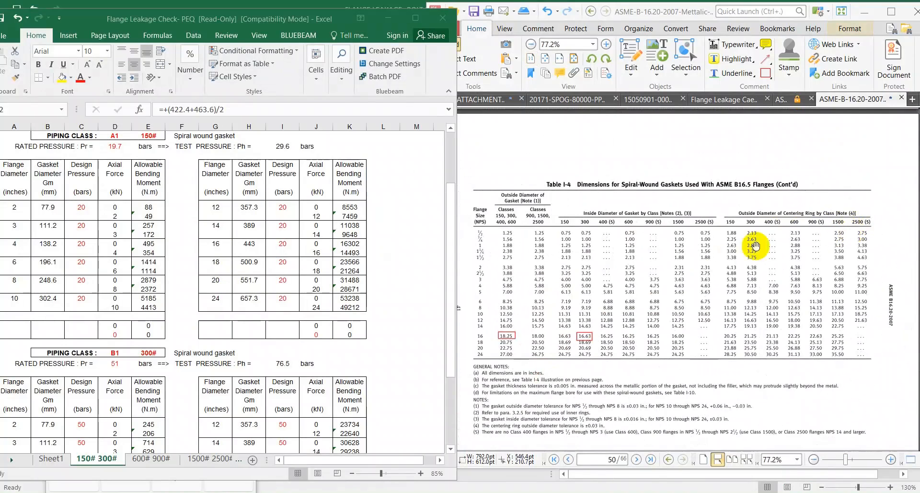
Mark the "Outside Diameter of Gasket" and "Inside Diameter of Gasket by Class" headings in Table I-4 with red rectangles.
scroll(496, 279, up, 3)
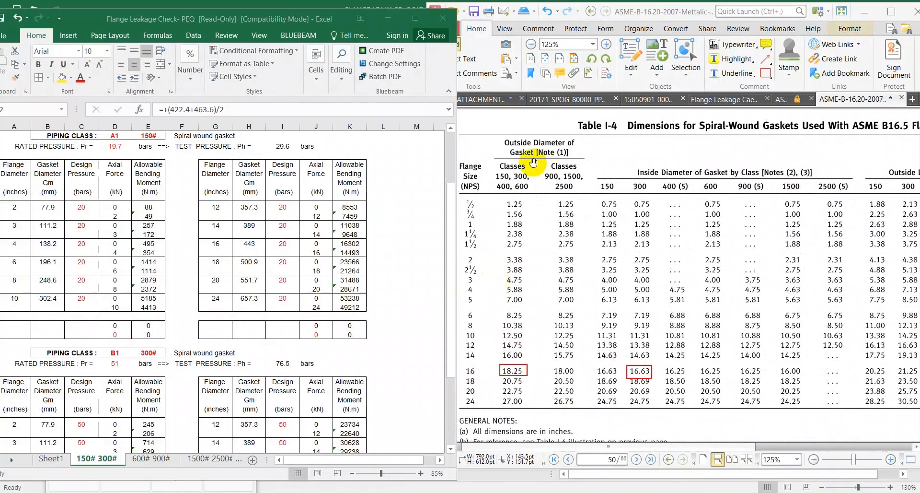
click(766, 73)
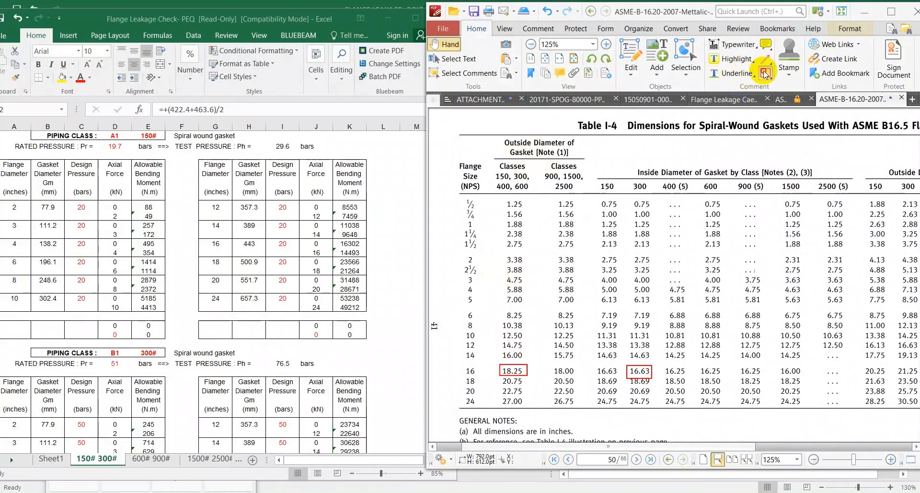
mouse_move(480, 130)
mouse_down()
mouse_move(542, 163)
mouse_move(587, 154)
mouse_move(668, 175)
mouse_move(812, 178)
mouse_up()
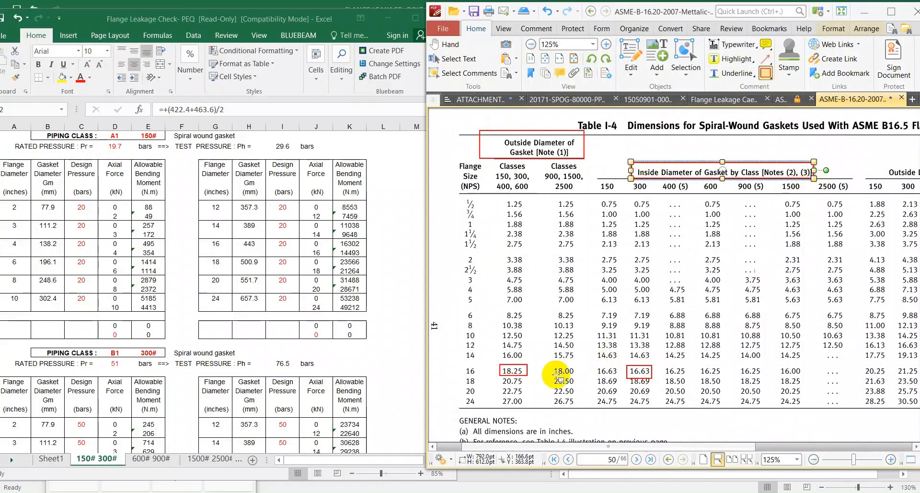
scroll(525, 379, up, 1)
Calculate 16.63 × 25.4 in Calculator and compare the inside diameter with the workbook's 16-inch class 150 gasket diameter formula.
click(247, 269)
click(254, 241)
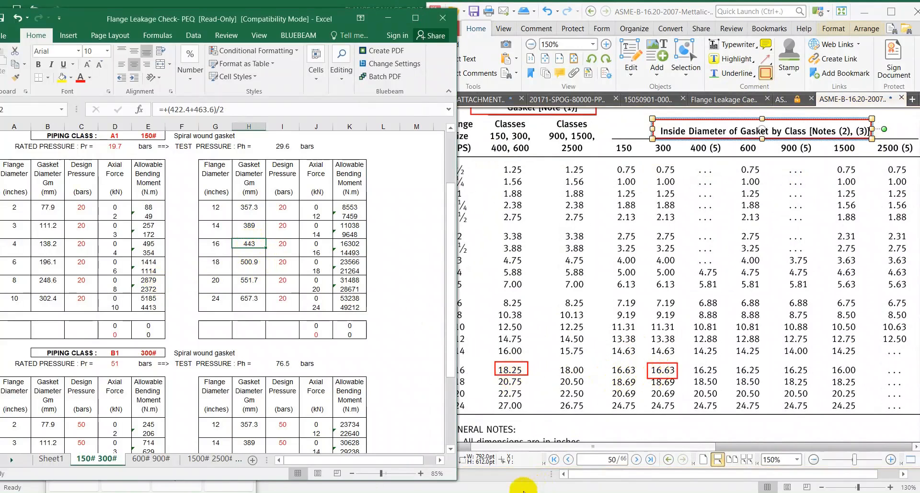
key(alt+Tab)
key(Escape)
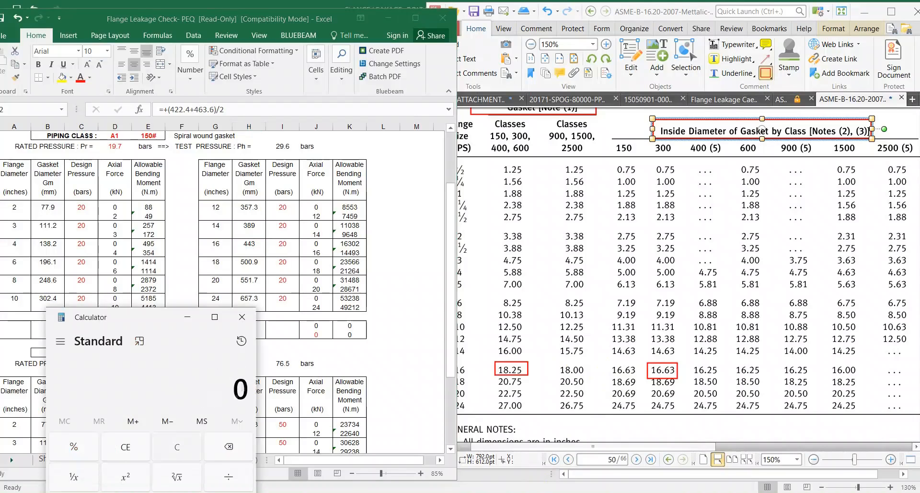
text(16.63*25.)
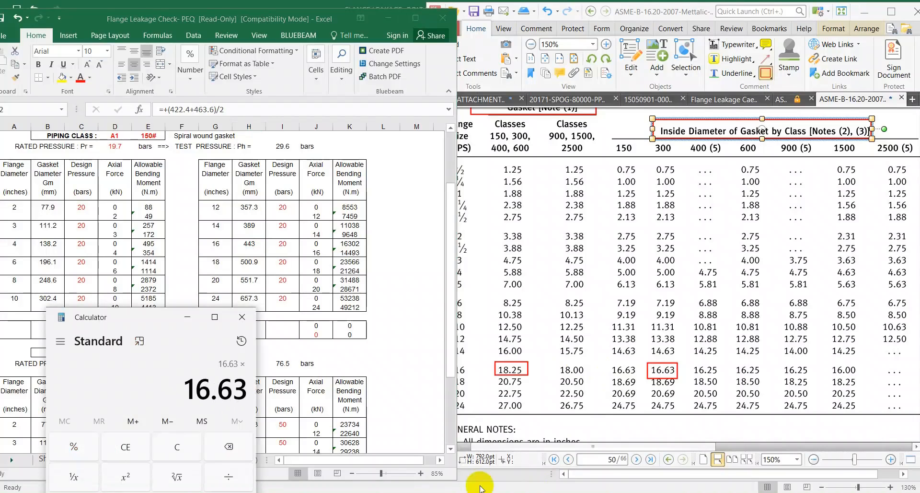
text(4)
key(Return)
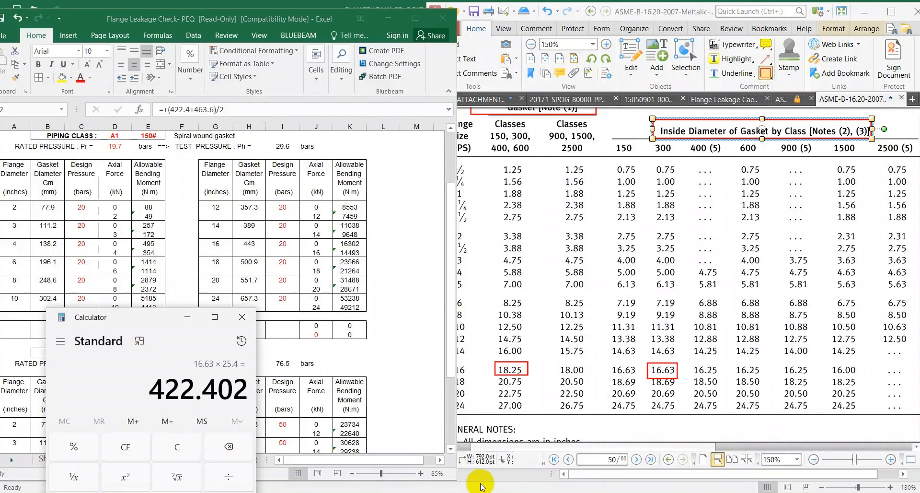
key(alt+Tab)
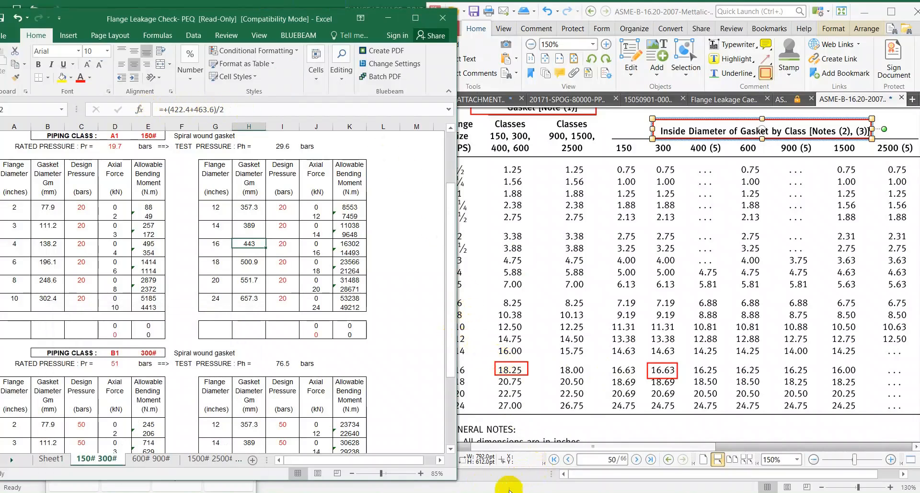
Calculate 18.25 × 25.4 in Calculator and compare the outside diameter with the 16-inch gasket diameter formula in the workbook.
mouse_move(485, 491)
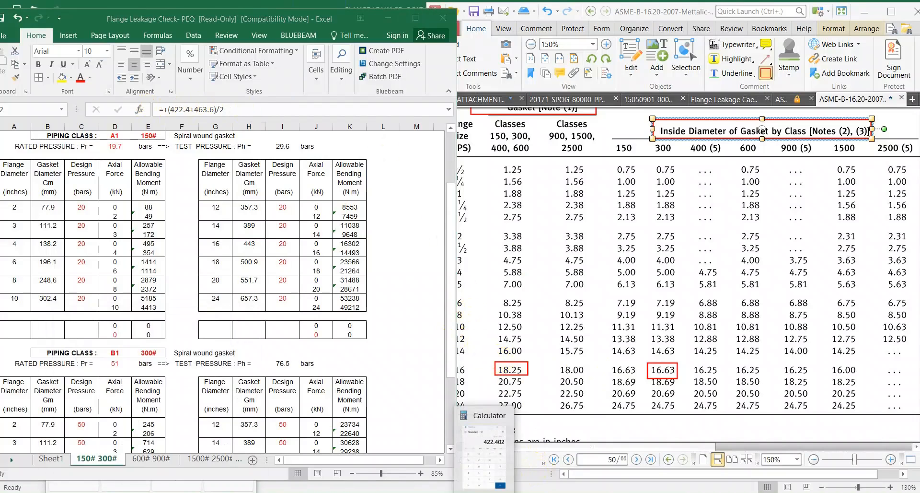
click(484, 456)
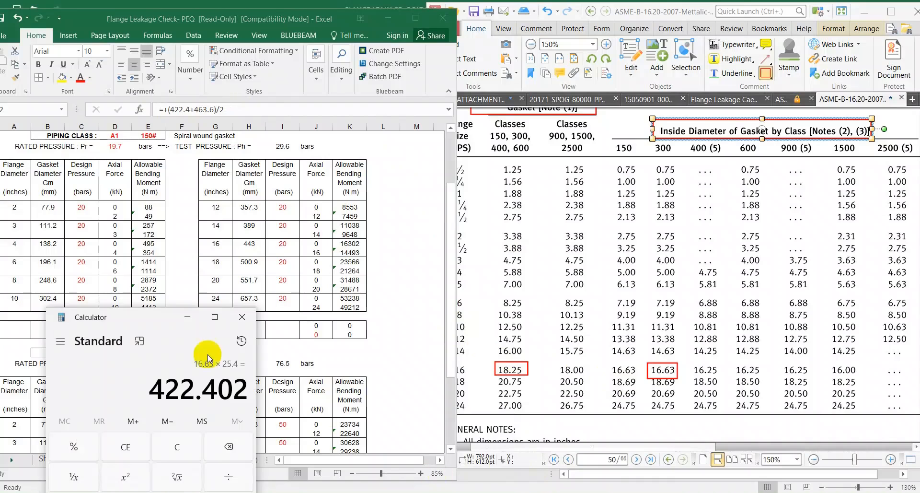
key(Escape)
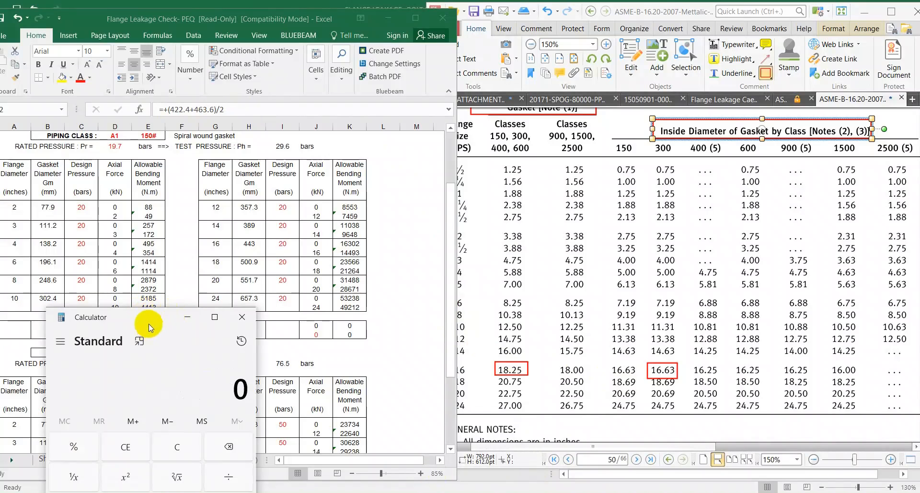
text(18.5)
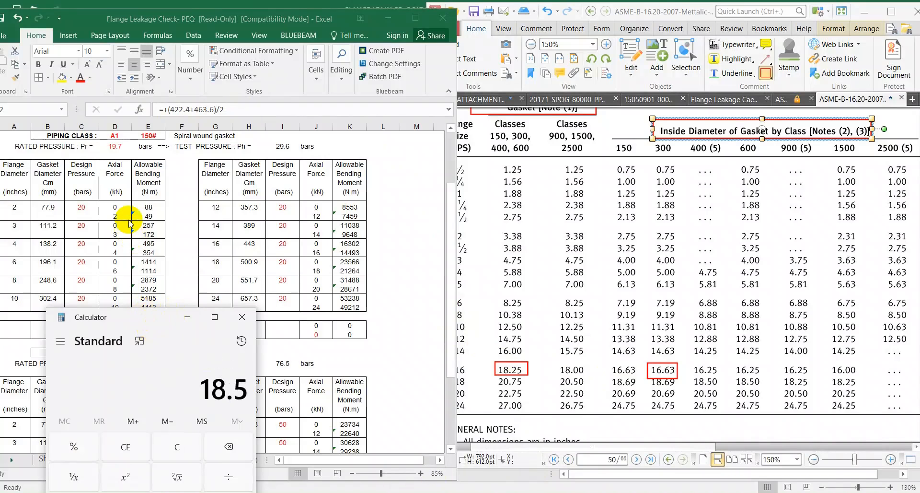
key(Escape)
text(18)
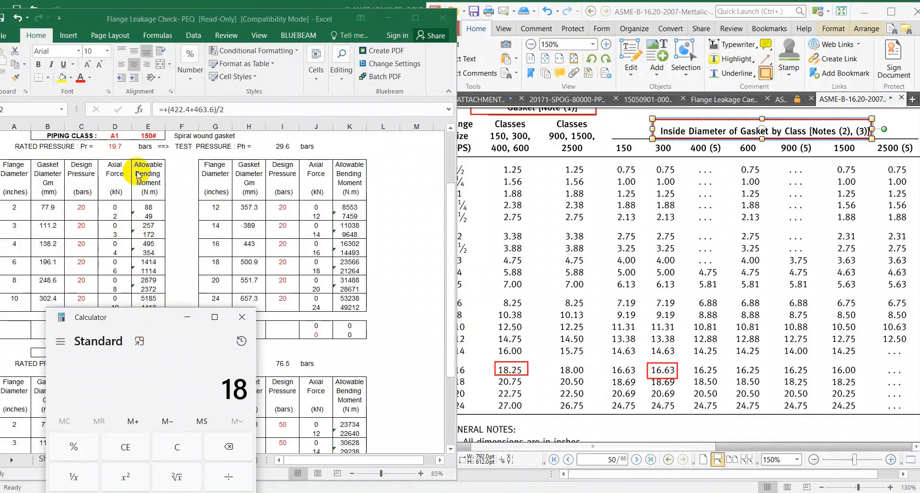
text(.25*25.4)
key(Return)
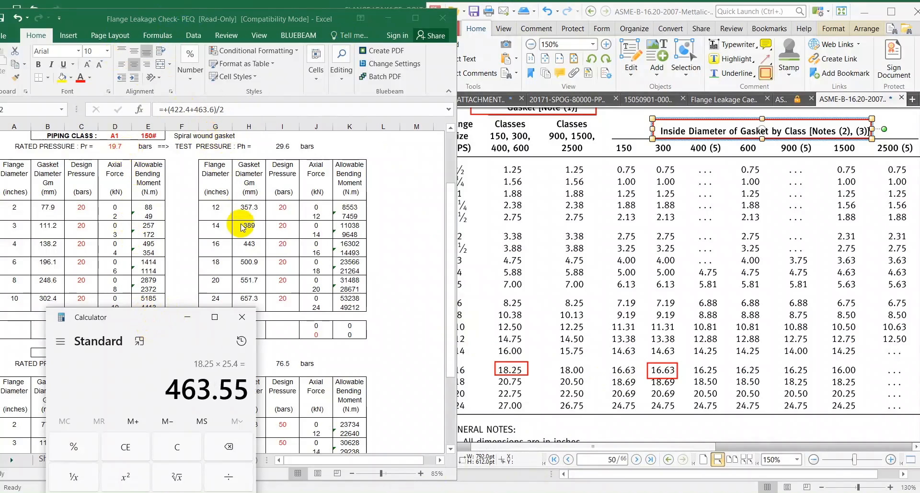
click(250, 248)
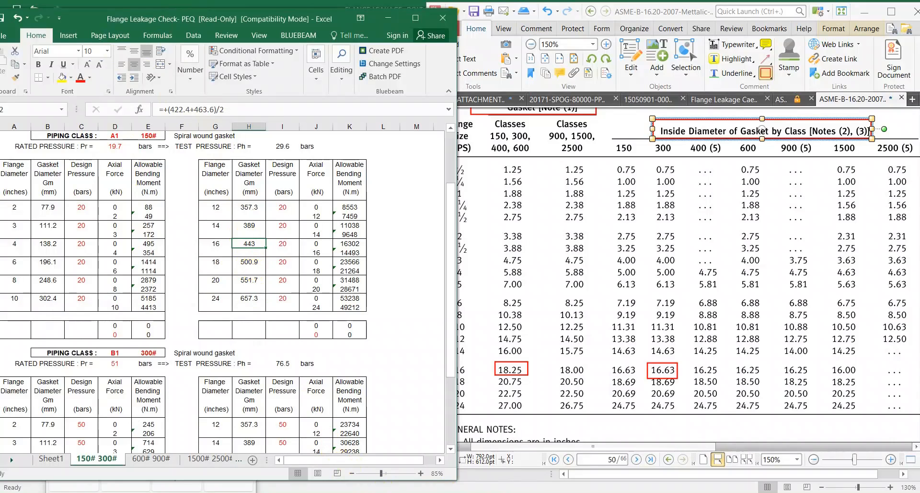
Calculate the 16-inch mean gasket diameter by adding 18.25 and 16.63, dividing by 2 and multiplying by 25.4.
key(alt+Tab)
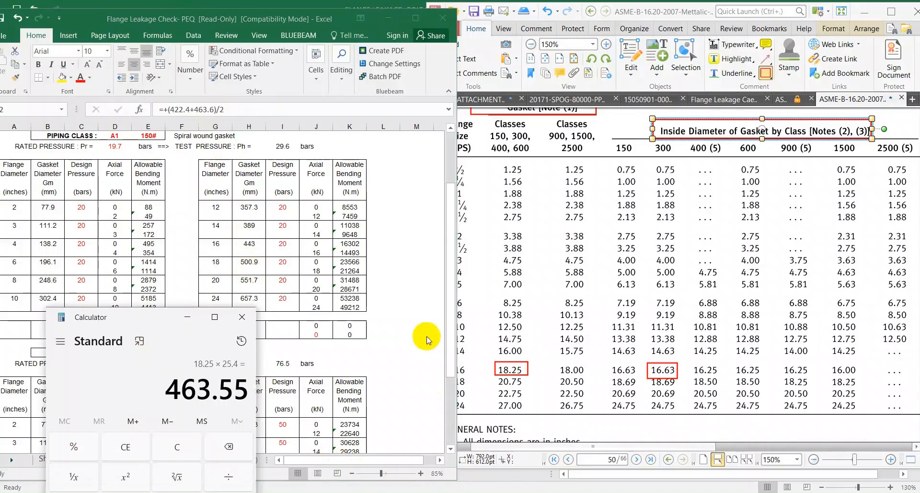
key(Escape)
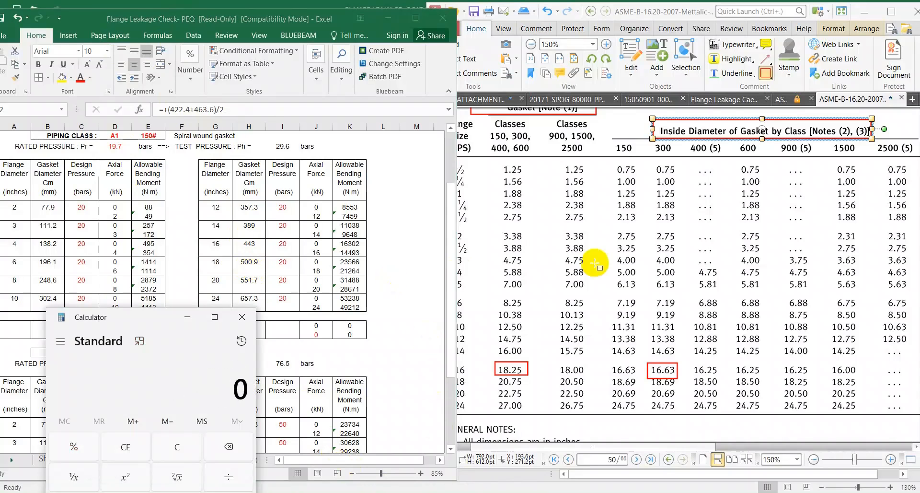
text(18.25 + )
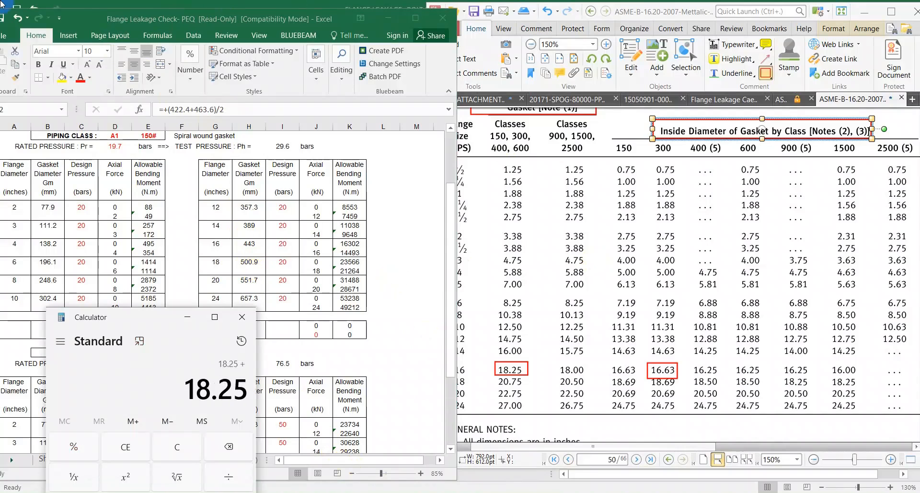
text(16.63)
key(Return)
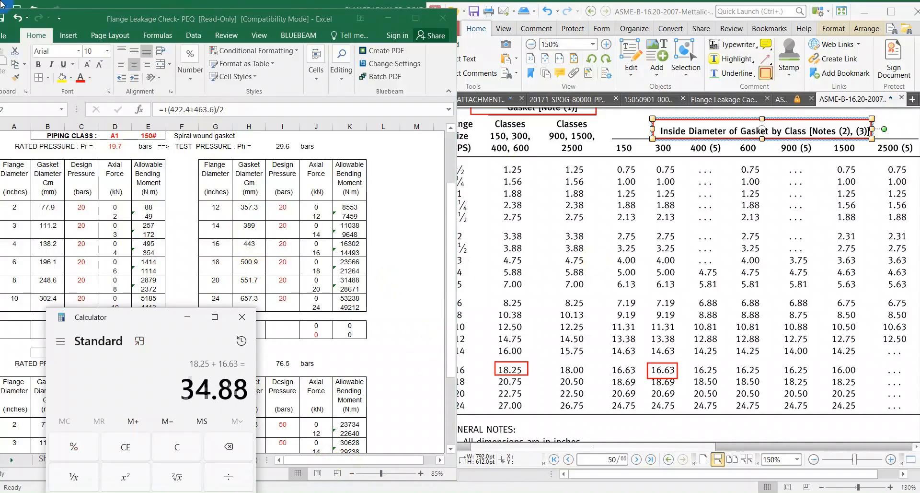
text(2)
key(Return)
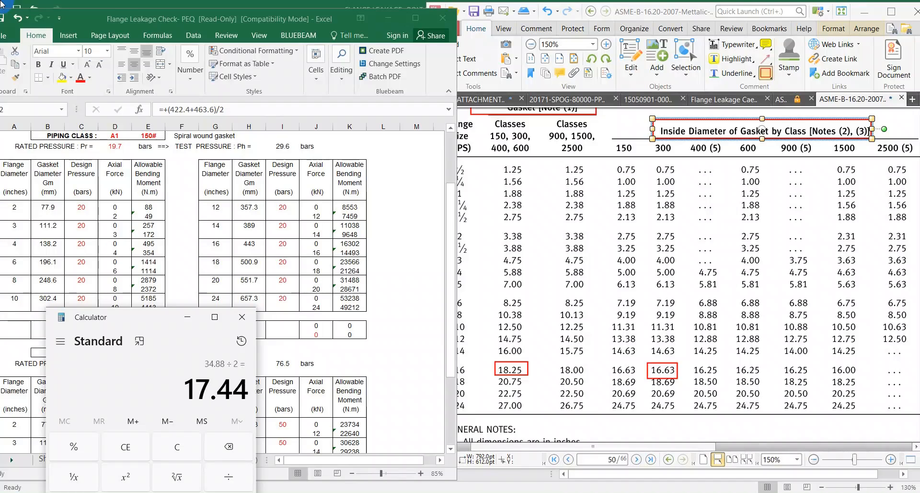
text(25.4)
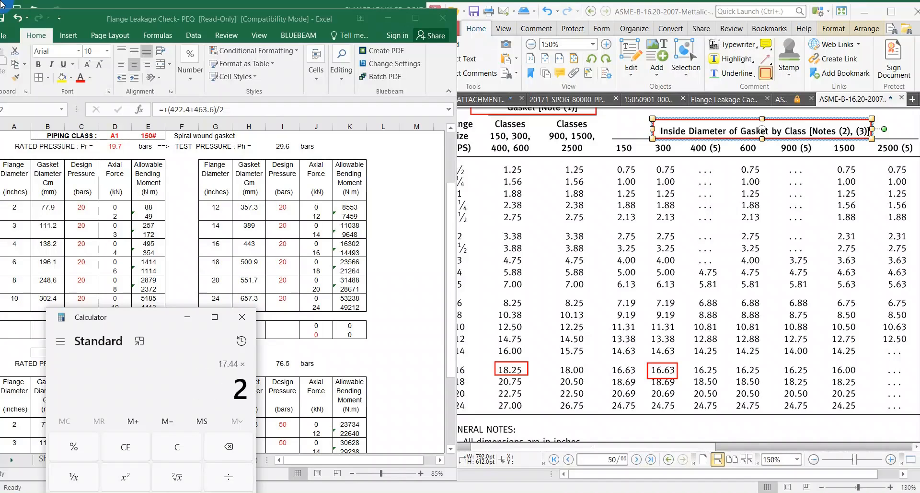
key(Return)
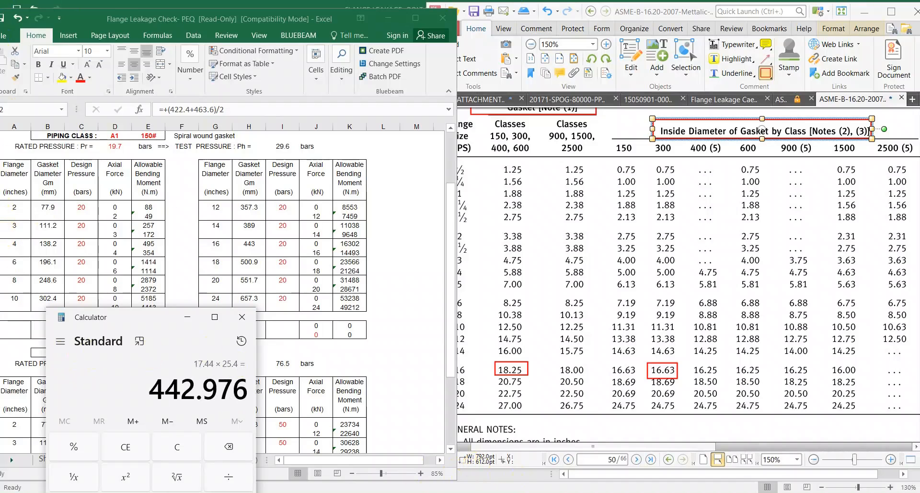
Switch to CAESAR II and display the flange check data and gasket diameter of the 16-inch rigid element 260–280.
click(470, 492)
drag(429, 177, 364, 171)
click(543, 251)
middle_drag(556, 283, 617, 318)
middle_drag(575, 269, 577, 286)
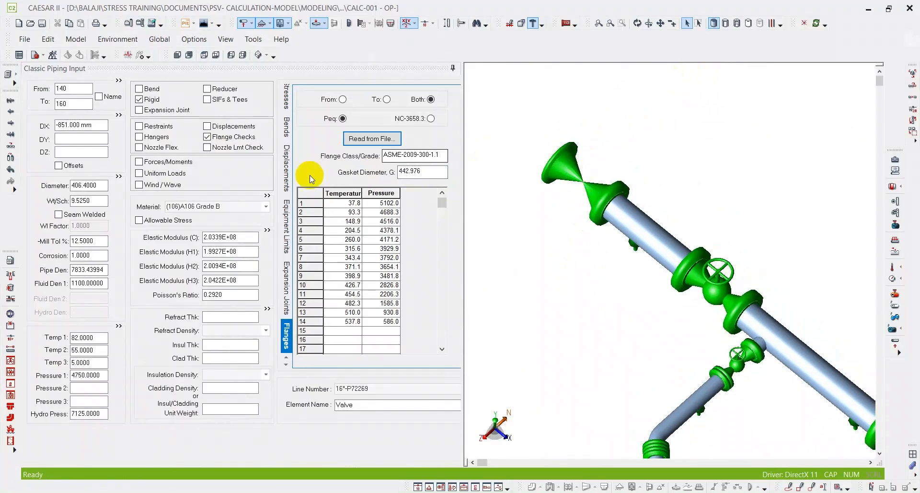
click(563, 168)
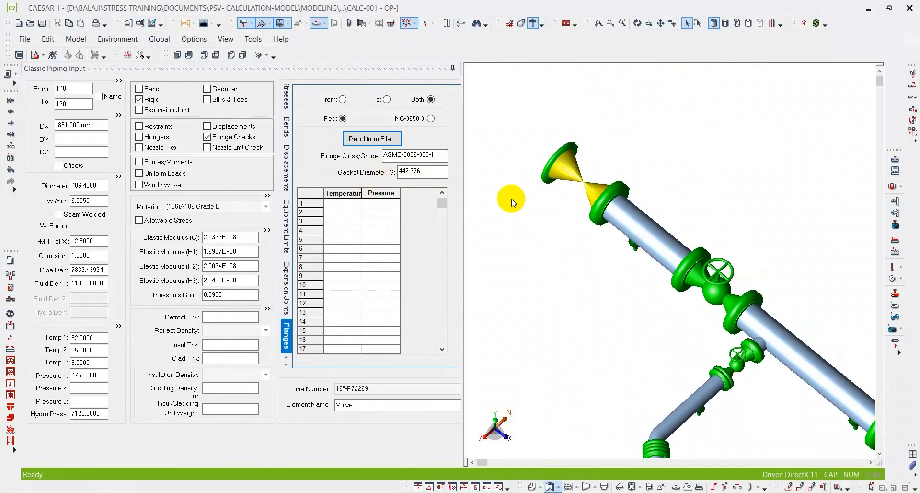
click(230, 141)
click(247, 138)
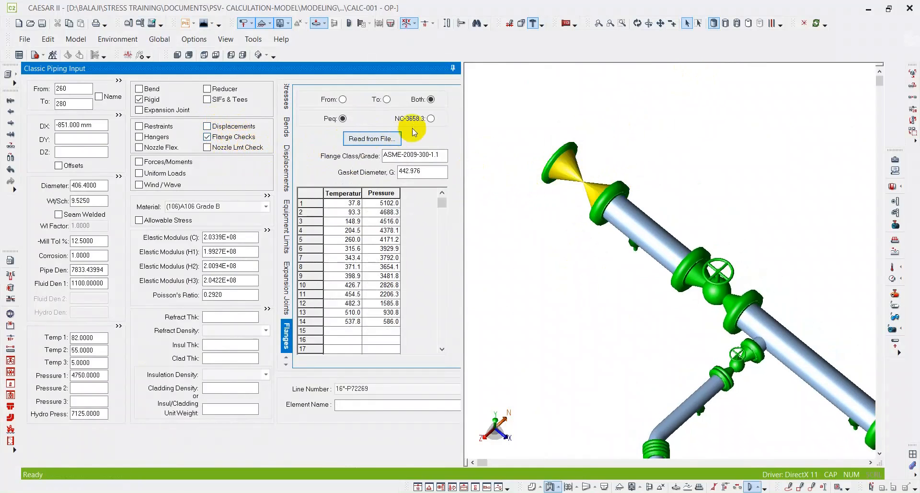
Select the neighbouring valve, reselect element 260–280 to review its flange data, and inspect the connected piping.
middle_drag(730, 240, 727, 233)
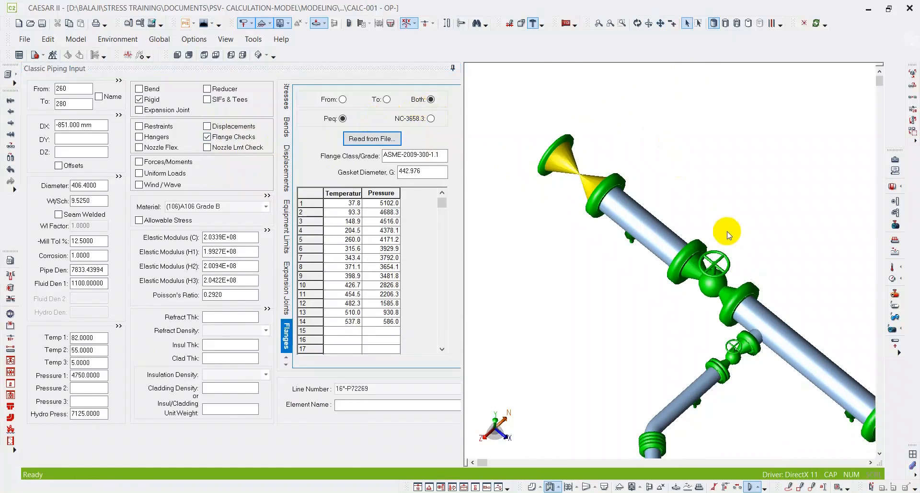
click(698, 280)
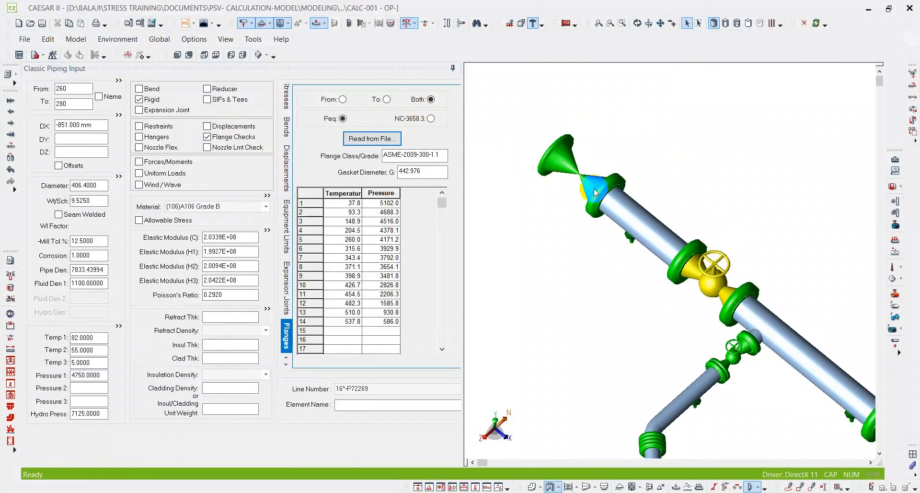
click(560, 174)
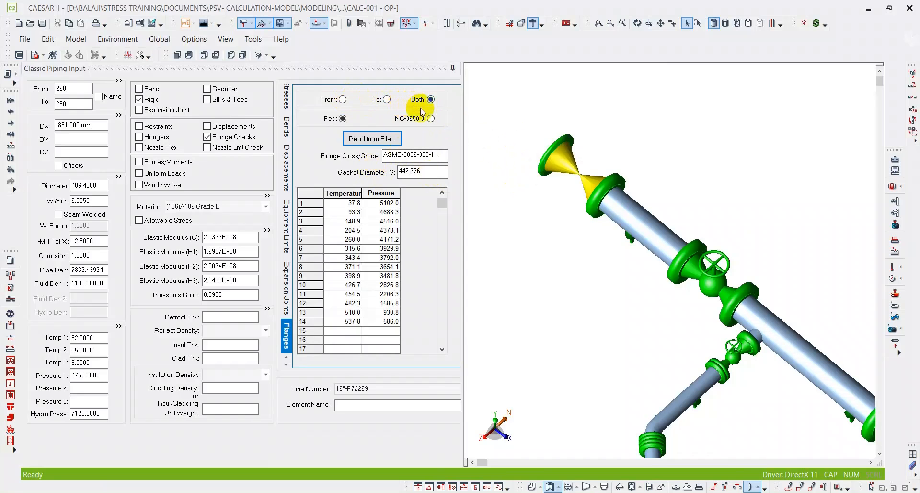
middle_drag(533, 221, 528, 167)
scroll(529, 167, down, 1)
middle_drag(575, 259, 531, 202)
scroll(531, 202, down, 2)
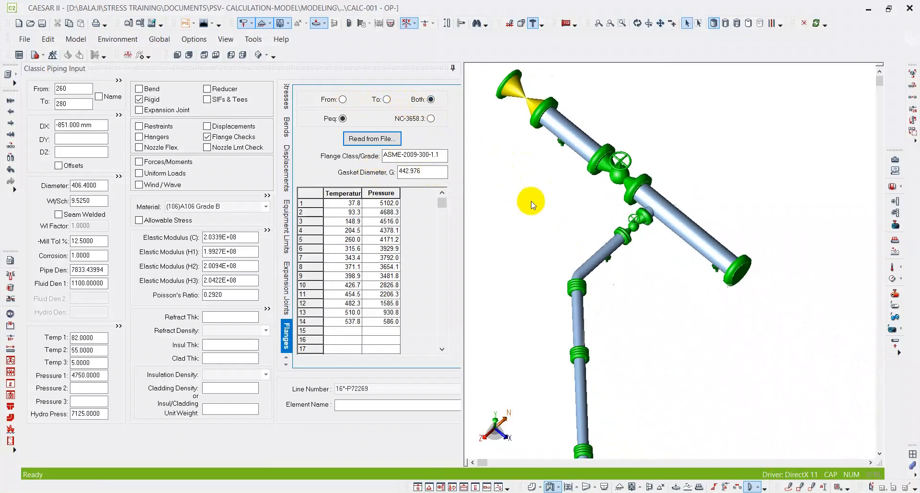
scroll(639, 194, down, 2)
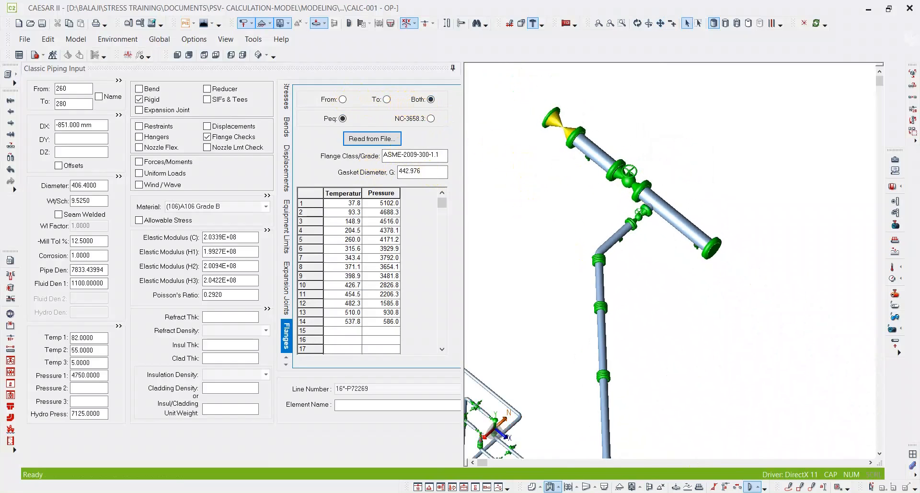
Circle the 16-inch valve and pipe assembly with a freehand markup.
click(792, 487)
mouse_move(600, 179)
mouse_down()
mouse_move(722, 276)
mouse_move(611, 97)
mouse_move(556, 102)
mouse_move(568, 103)
mouse_up()
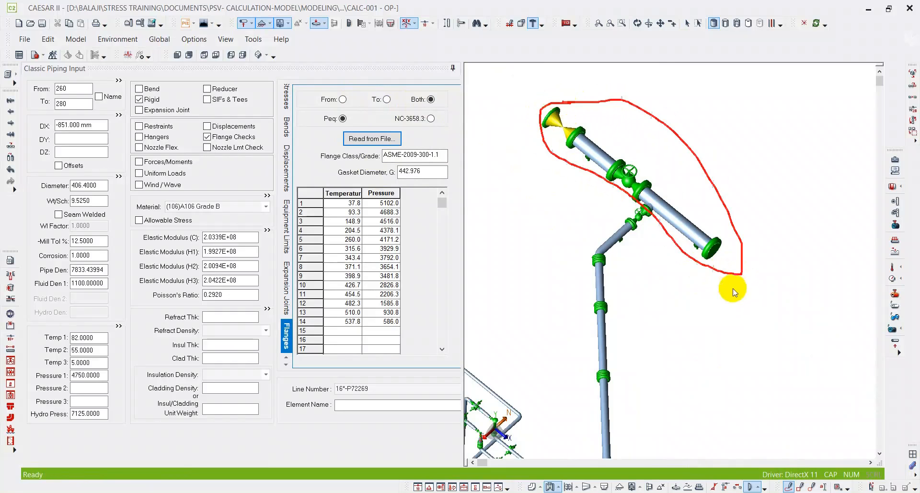
scroll(664, 229, up, 2)
scroll(657, 154, up, 2)
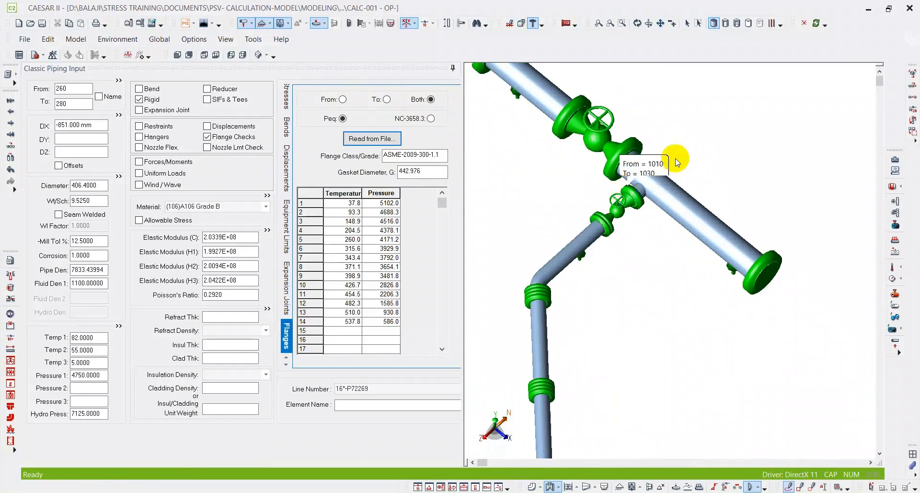
Select the 8-inch valve element 1030–1050 and enable flange checks for it.
click(686, 24)
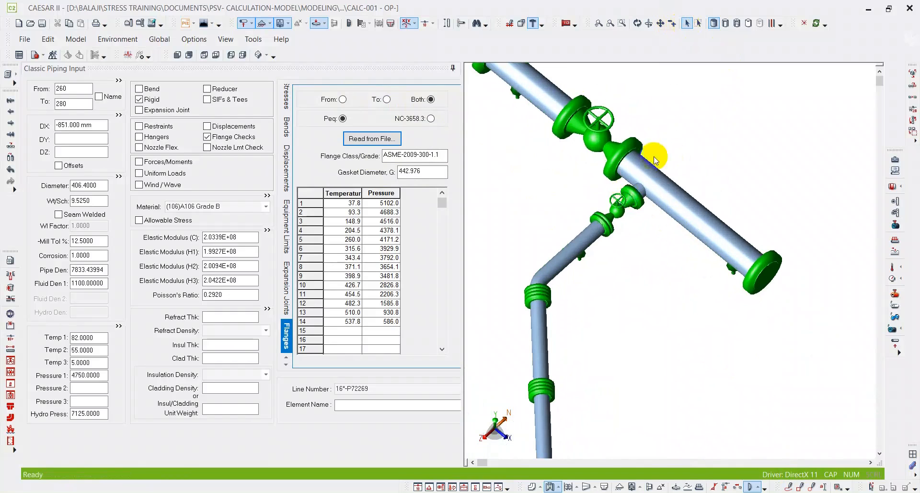
click(630, 211)
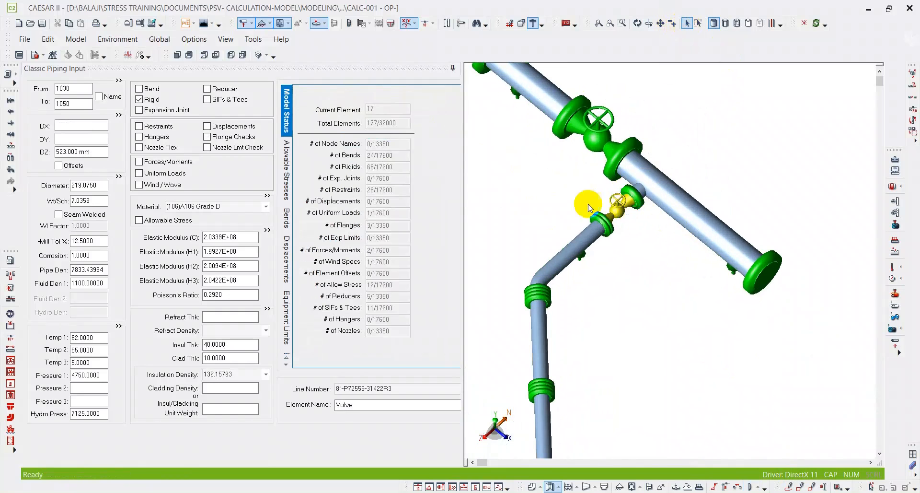
click(227, 139)
click(230, 142)
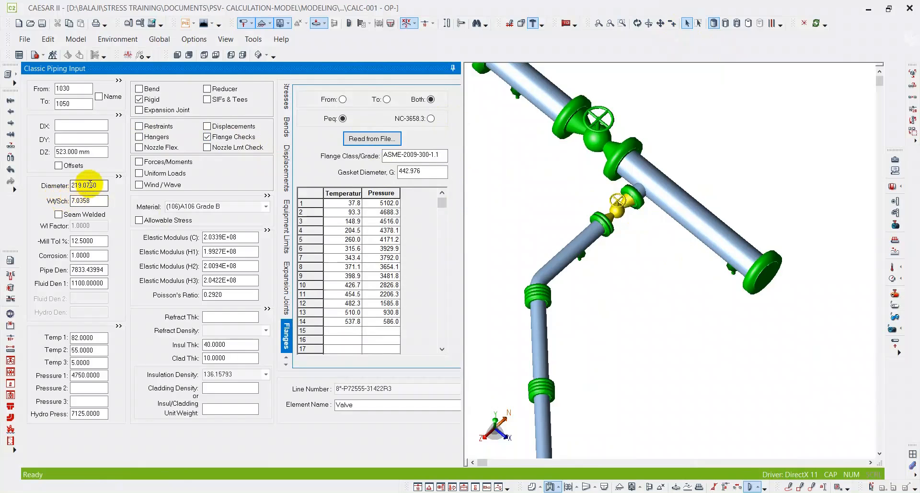
Open the flange pressure ratings file and choose material group 1.1 under ASME-2009, class 300.
click(358, 142)
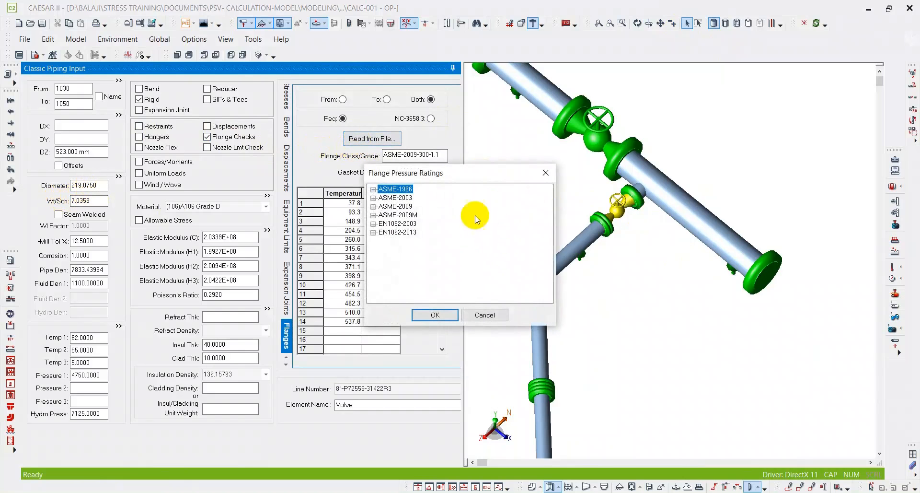
click(373, 207)
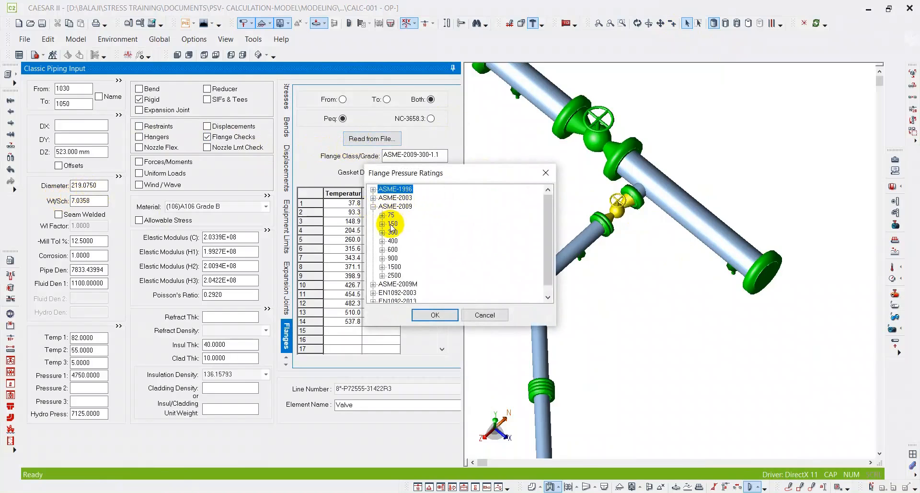
click(383, 232)
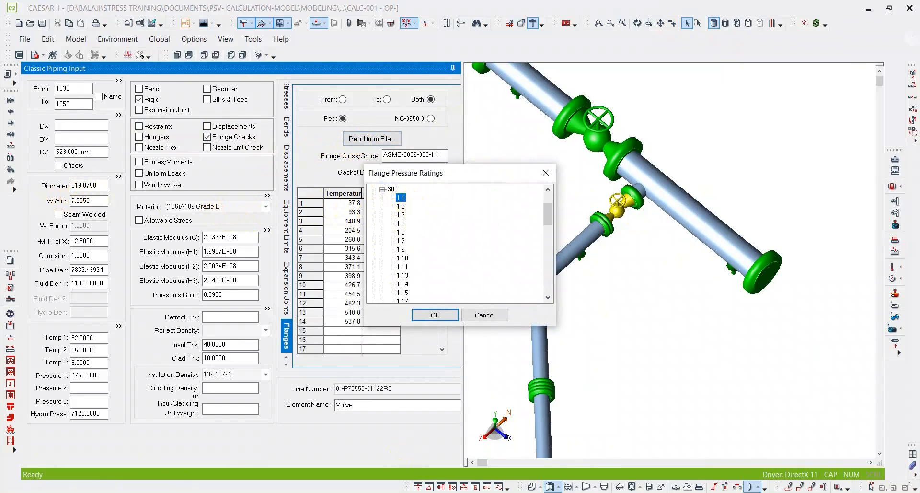
Switch to PDF-XChange Editor and find Table 1A, List of Material Specifications, in the ASME B16.5 document.
key(alt+Tab)
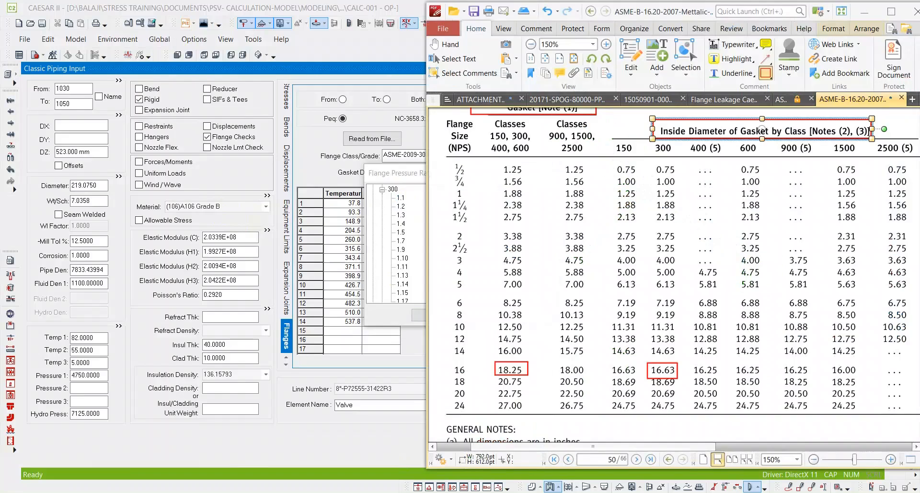
double_click(683, 13)
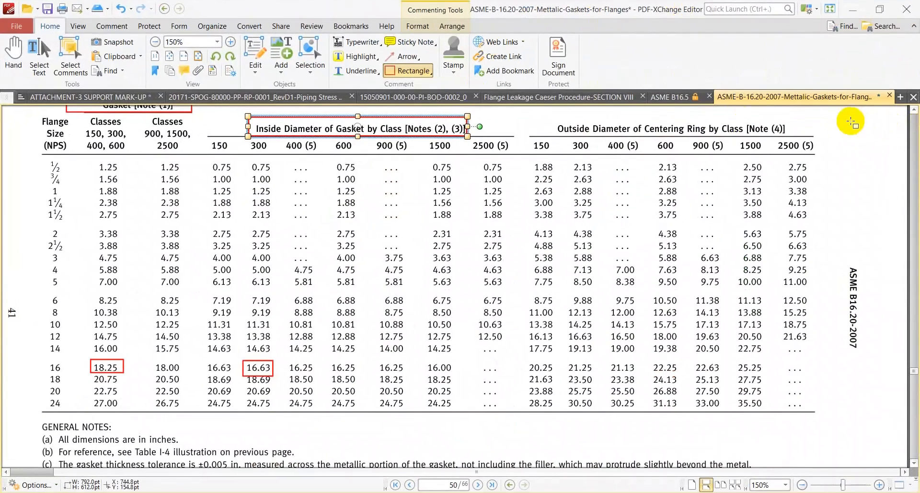
click(675, 98)
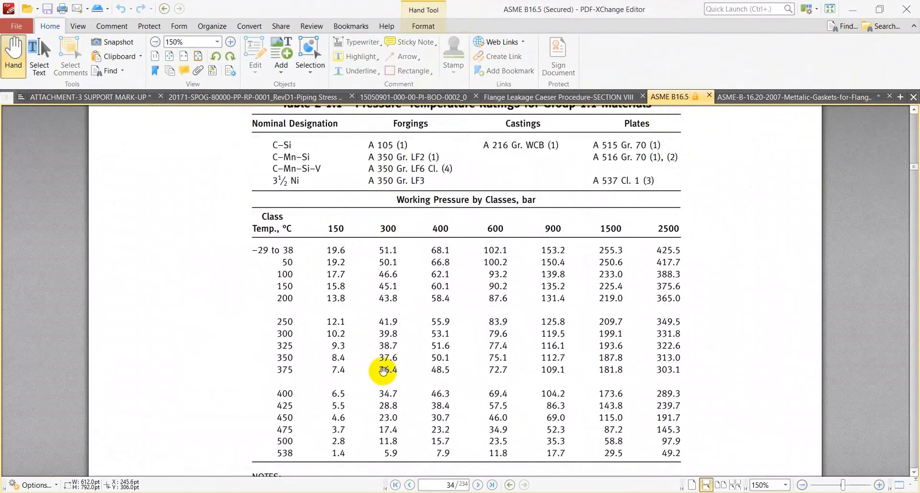
ctrl+scroll(372, 358, down, 4)
drag(916, 166, 911, 139)
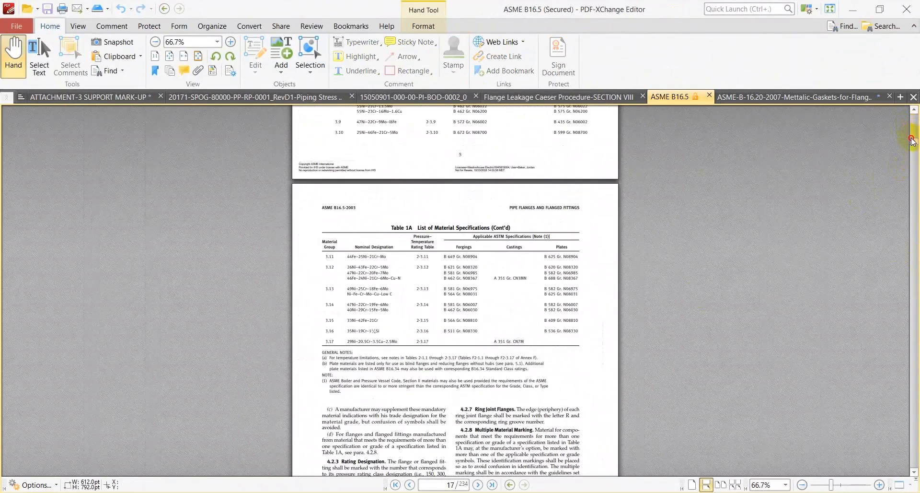
scroll(441, 317, up, 5)
ctrl+scroll(432, 286, up, 3)
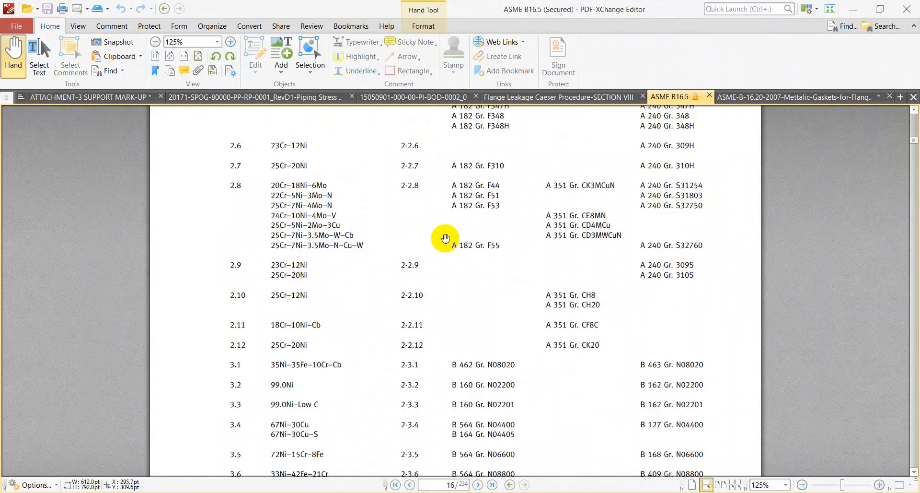
Examine Table 1A's material groups from 1.2 to 2.3 and their forging, casting and plate specifications.
scroll(464, 288, up, 2)
scroll(484, 345, up, 5)
scroll(488, 342, up, 3)
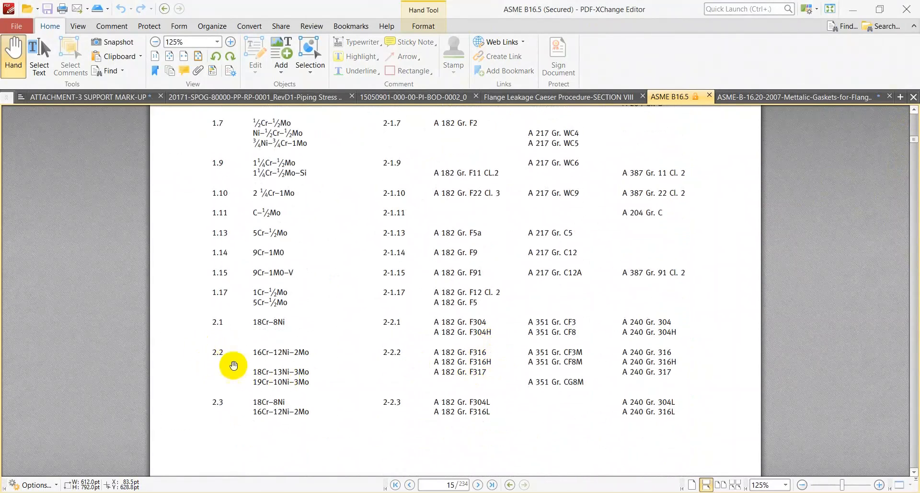
scroll(273, 349, up, 2)
scroll(299, 424, up, 4)
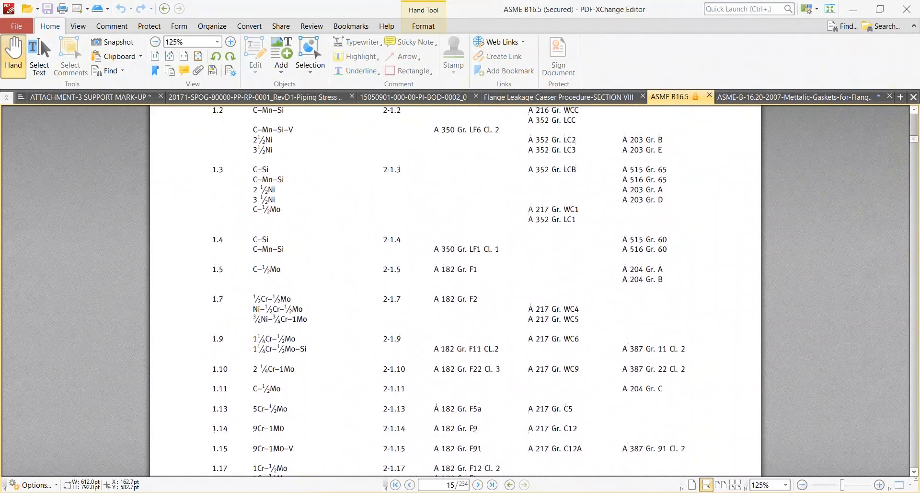
drag(329, 416, 340, 170)
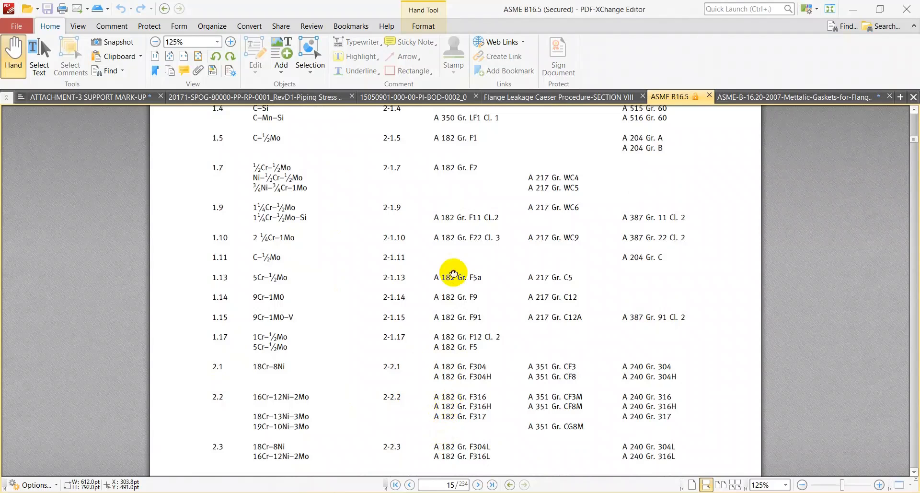
scroll(448, 287, up, 1)
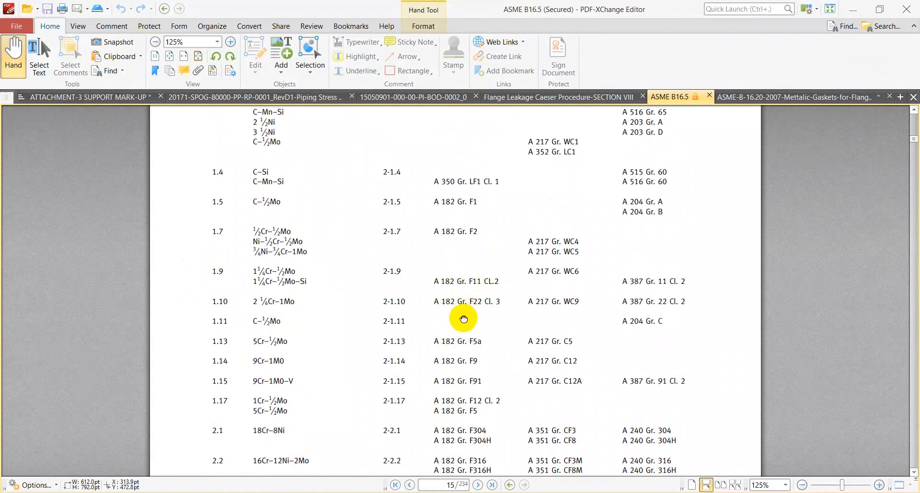
drag(464, 319, 415, 317)
Return to CAESAR II, apply the ASME-2009 class 300 group 1.1 rating to the valve, and highlight its gasket diameter.
click(564, 492)
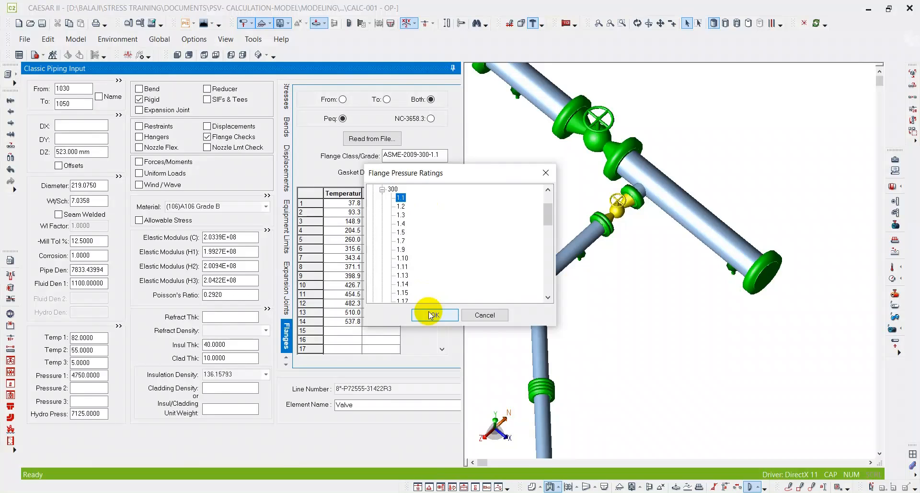
click(428, 312)
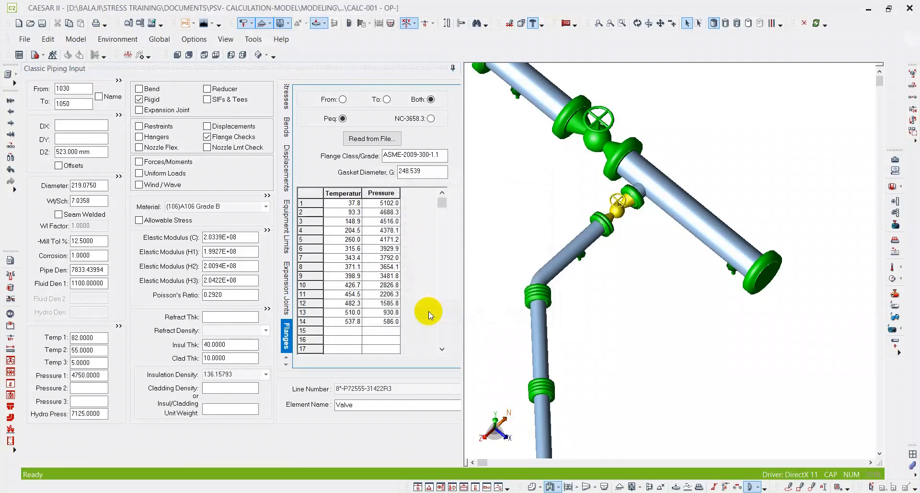
drag(437, 173, 332, 173)
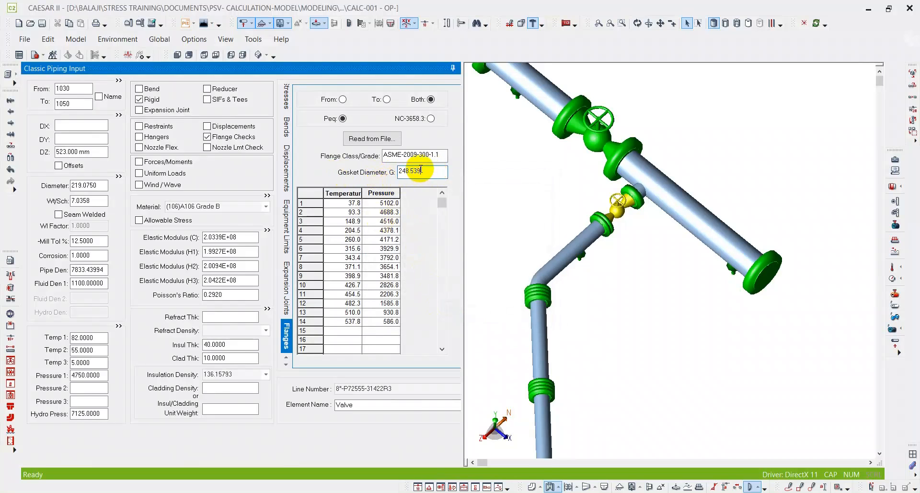
drag(425, 168, 372, 174)
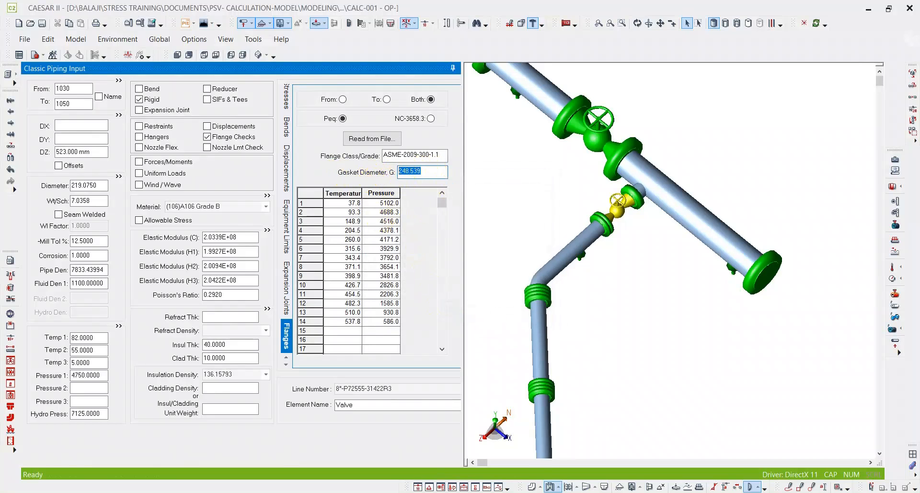
In the ASME B16.20 gasket table, move both 16-inch rectangle markups to the 8-inch row's 10.38 and 9.19 values.
mouse_move(424, 492)
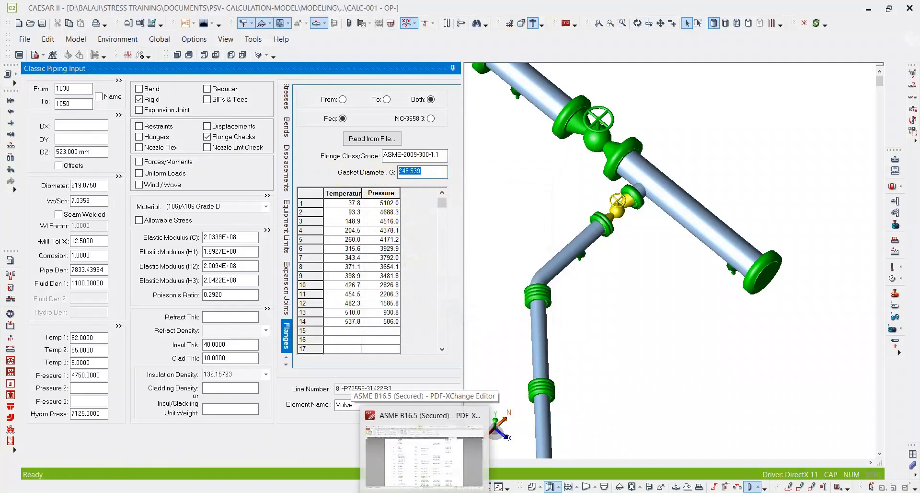
click(424, 451)
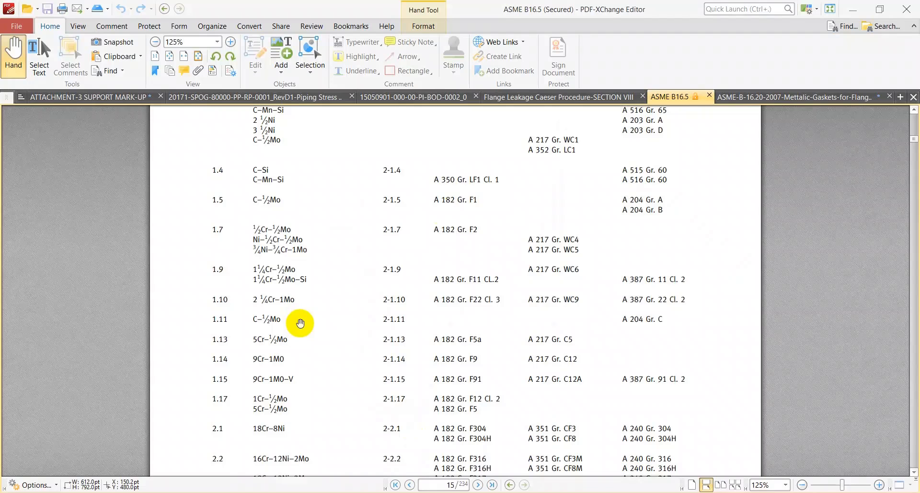
click(741, 96)
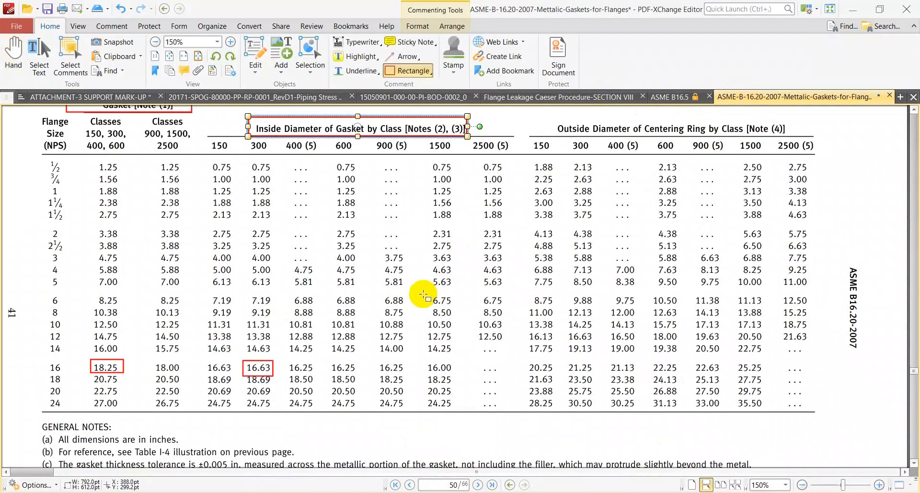
click(104, 372)
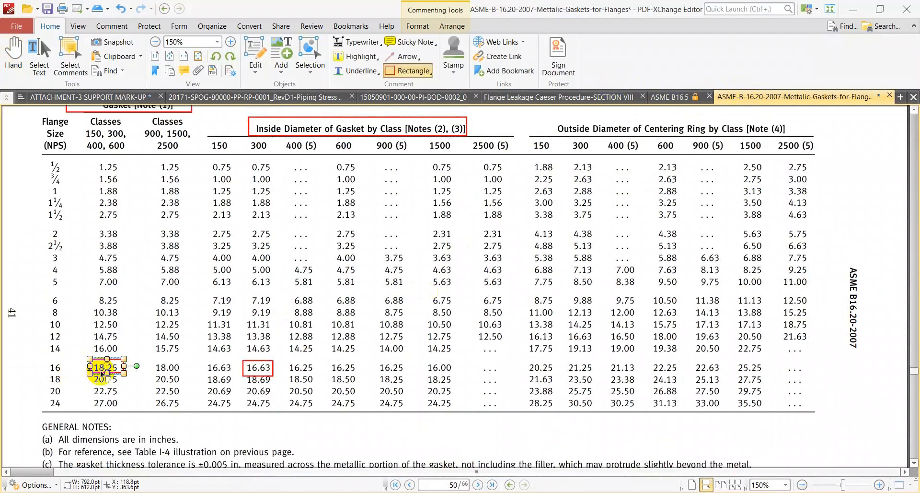
click(254, 370)
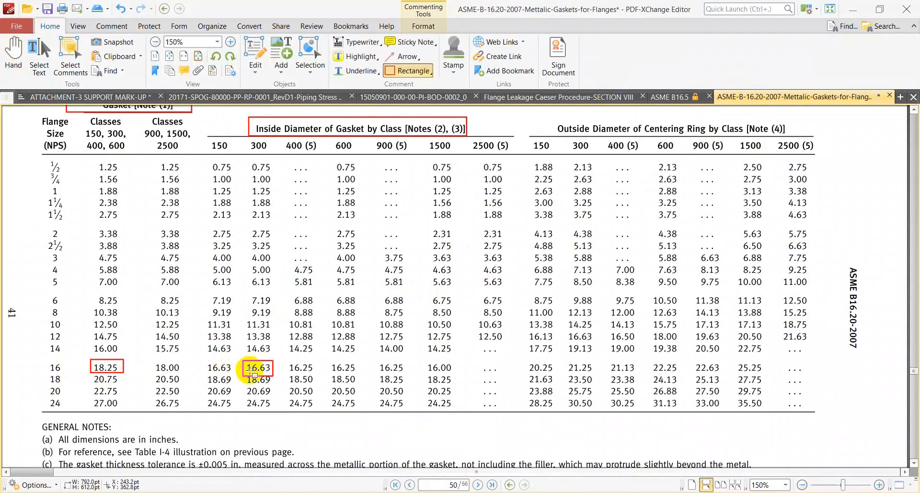
key(h)
click(249, 375)
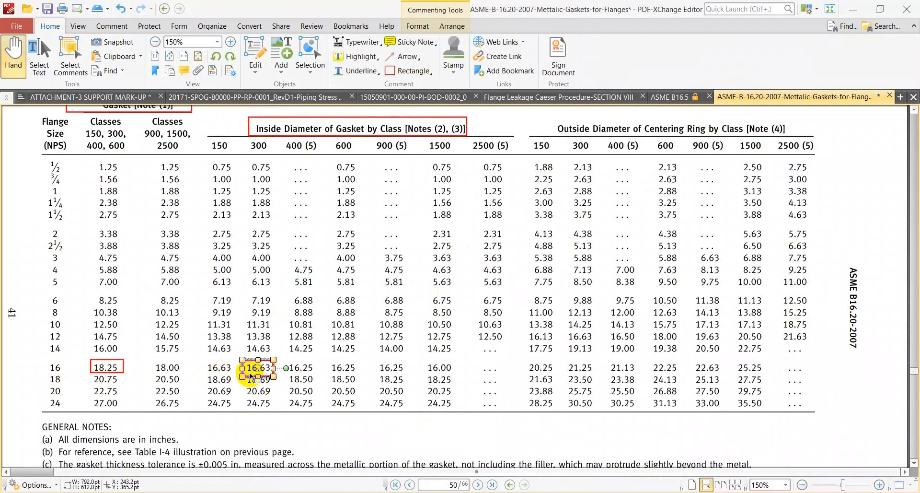
shift+click(114, 366)
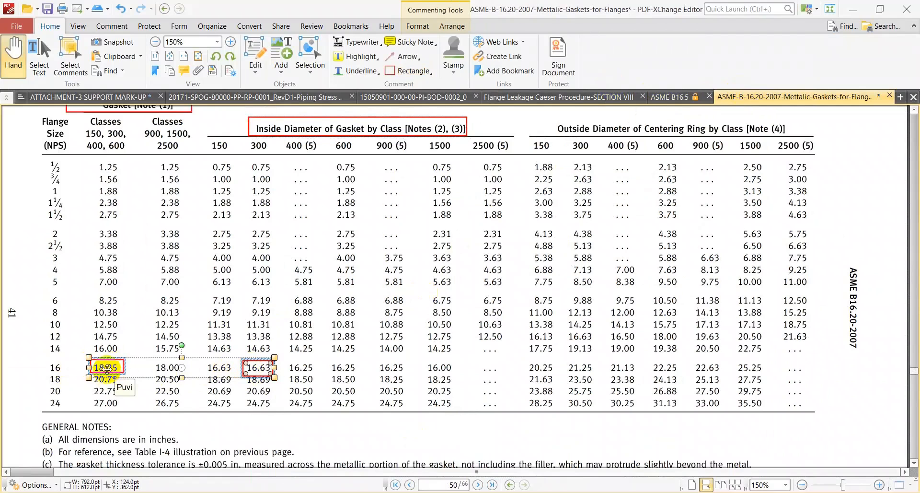
drag(108, 368, 114, 312)
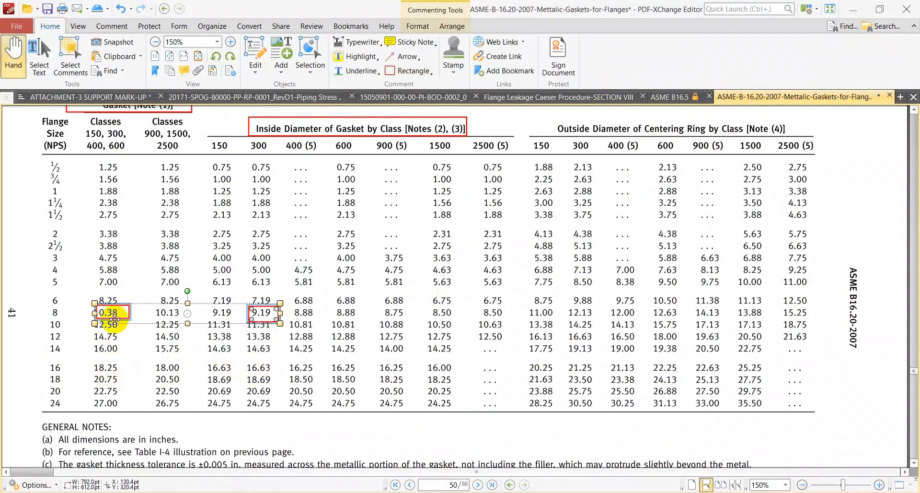
click(119, 319)
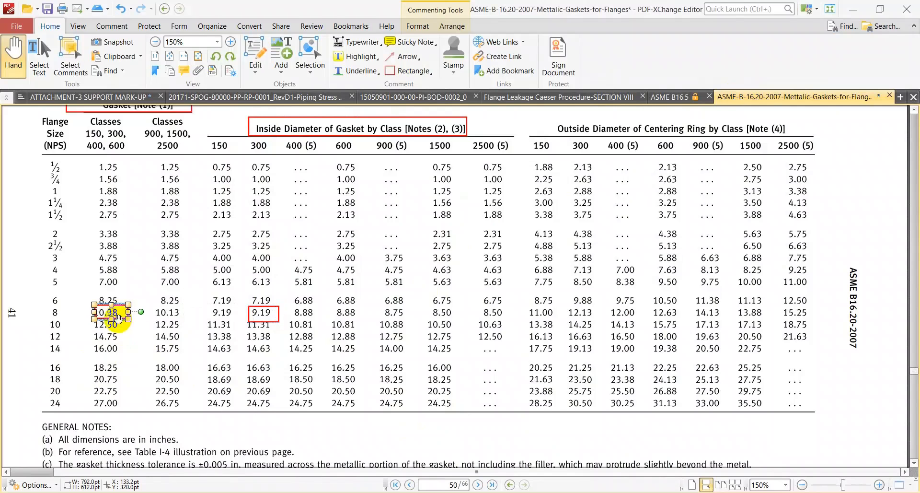
click(149, 349)
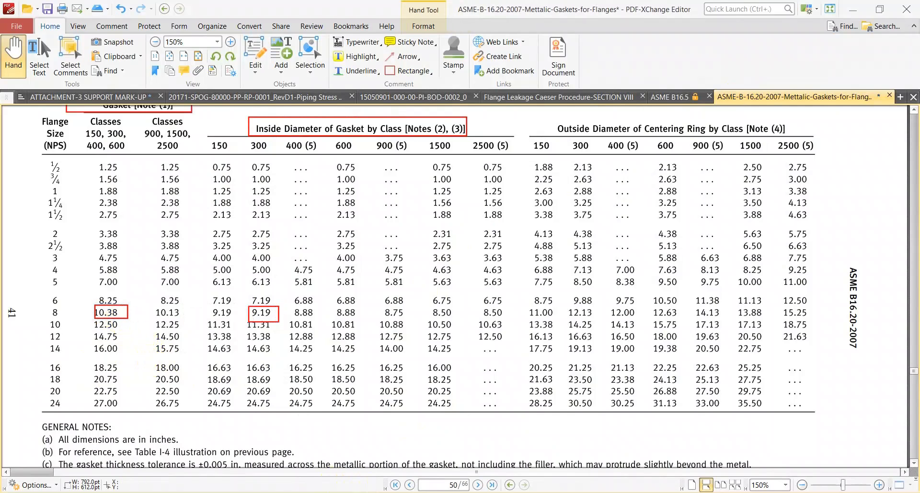
Calculate the 8-inch mean gasket diameter in Calculator by adding 10.38 and 9.19, dividing by 2 and multiplying by 25.4.
click(192, 492)
drag(143, 314, 514, 240)
key(Escape)
text(10.38)
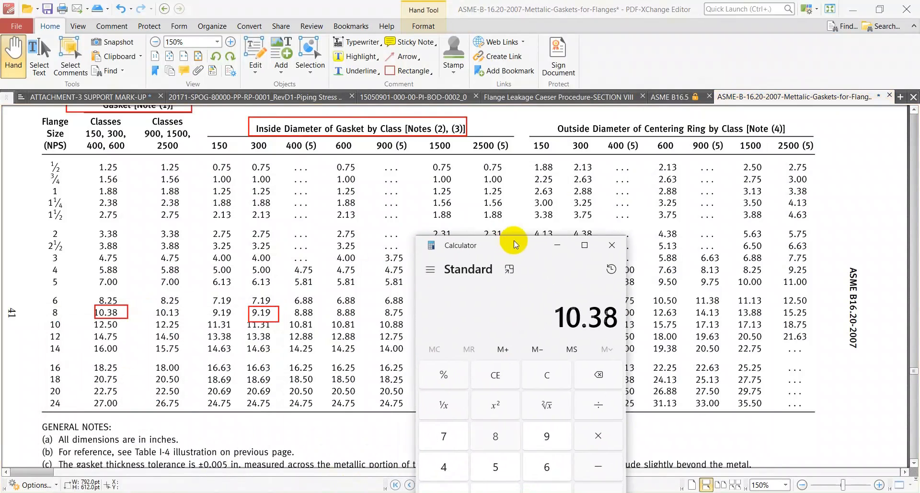
key(plus)
text(9.19)
key(Return)
key(slash)
text(2)
key(Return)
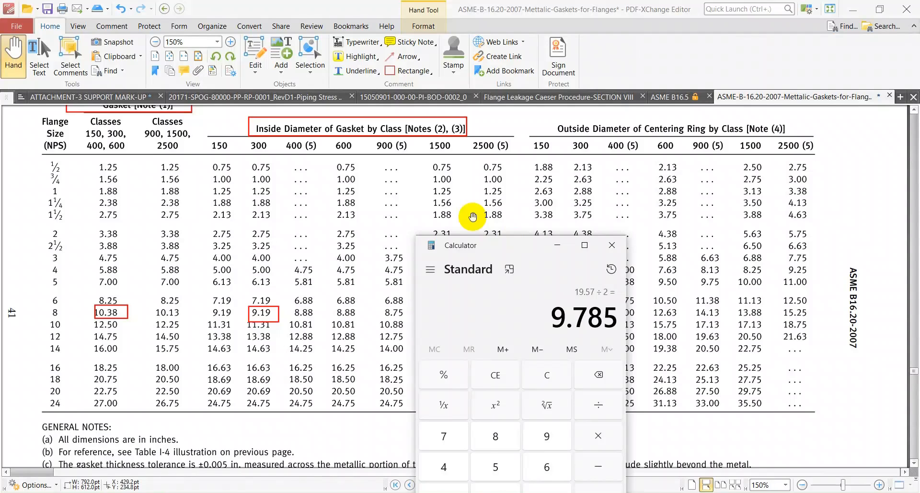
text(*25.4)
key(Return)
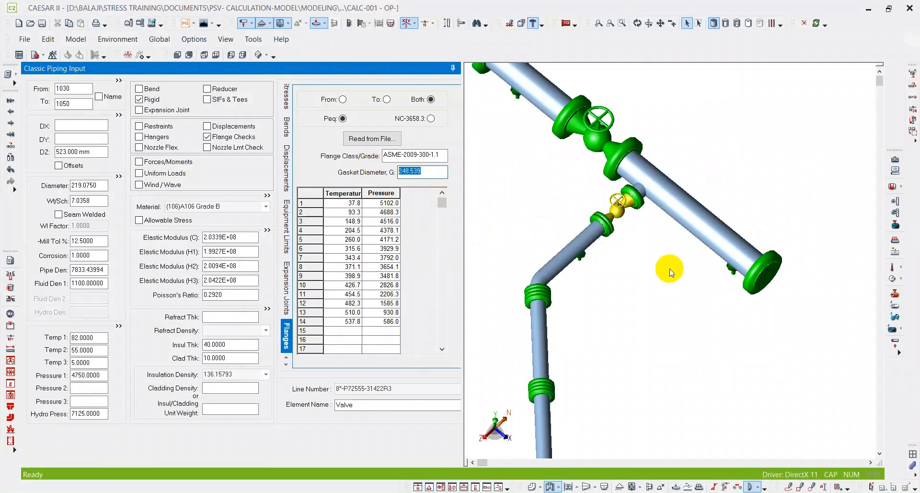
Enable flange checks on the rigid flange element 1150–1170 below the elbow and apply them at the To end.
middle_drag(646, 282, 675, 241)
scroll(671, 243, down, 1)
scroll(569, 207, up, 6)
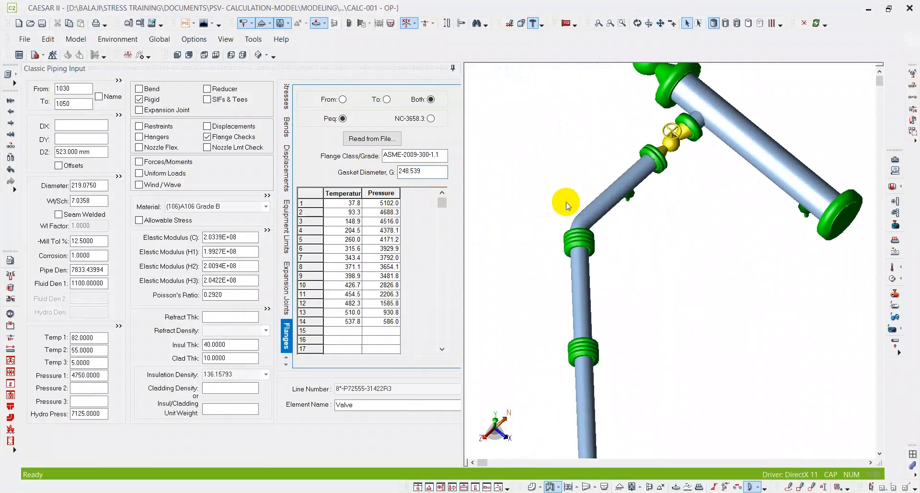
click(603, 246)
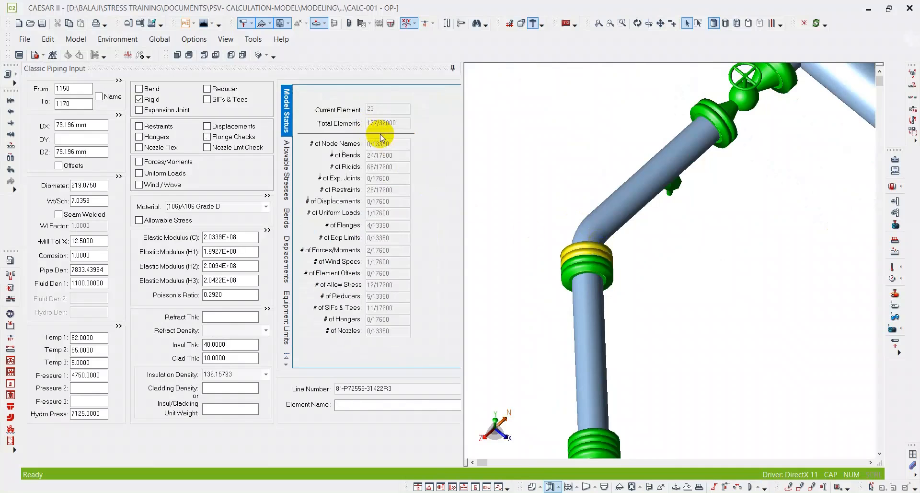
click(226, 138)
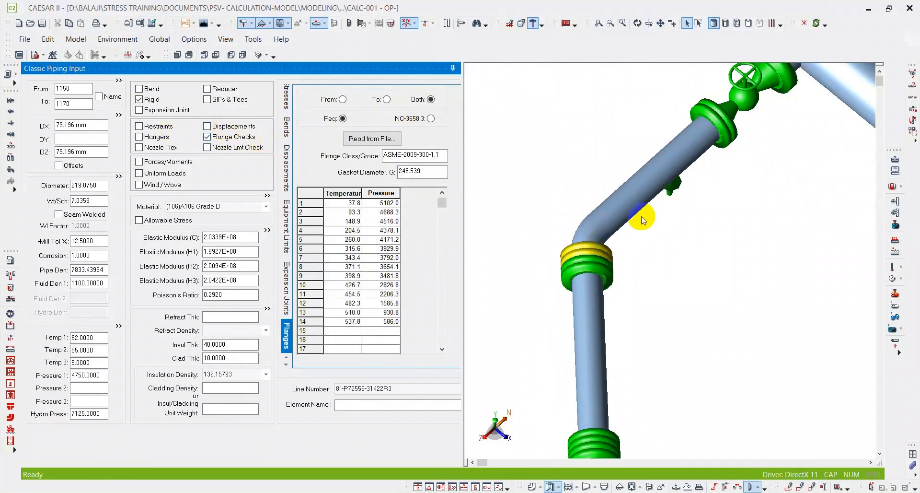
click(637, 23)
drag(632, 345, 598, 360)
scroll(562, 317, up, 2)
click(388, 99)
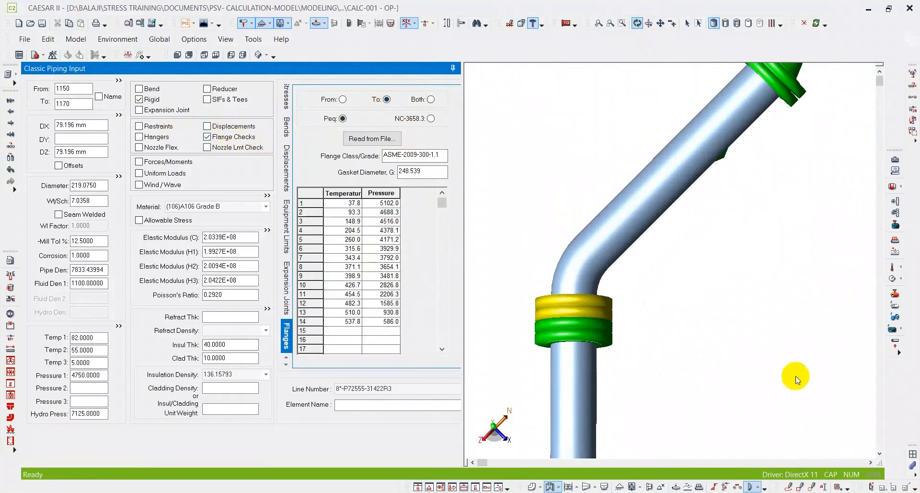
Sketch freehand red markups beside the flange pair, tracing the pipe run through the elbow and down the vertical leg.
click(789, 487)
mouse_move(627, 302)
mouse_down()
mouse_move(626, 338)
mouse_move(618, 334)
mouse_move(635, 331)
mouse_up()
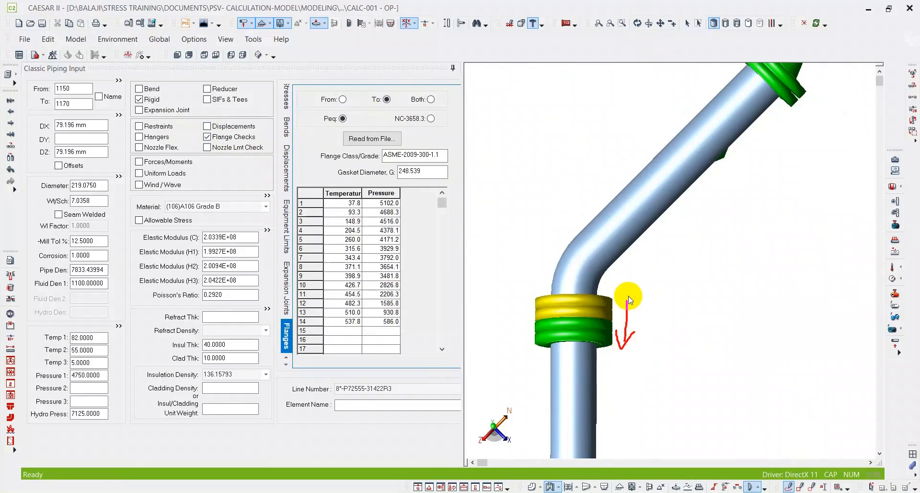
mouse_move(661, 252)
mouse_down()
mouse_move(626, 293)
mouse_move(626, 458)
mouse_up()
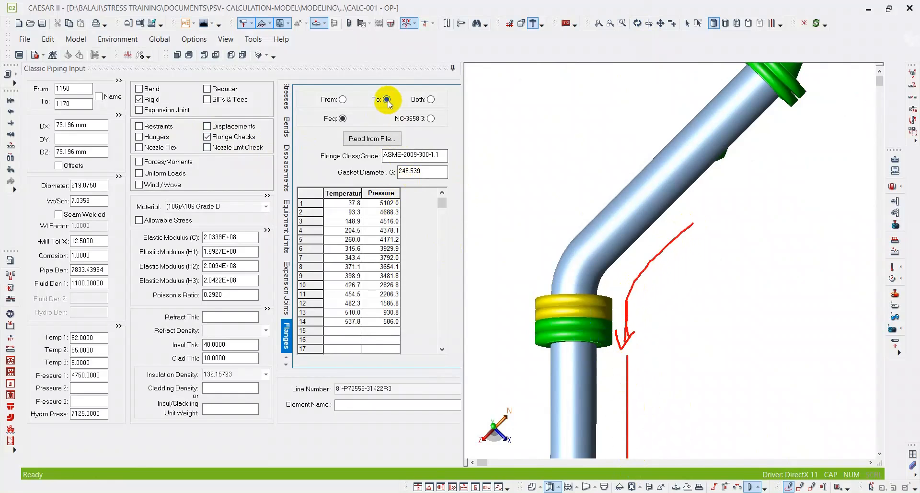
Enable flange checks on the upper flange element 1215–1220 of the next flange pair down the vertical pipe.
middle_drag(750, 326, 744, 248)
scroll(744, 249, down, 5)
middle_drag(725, 324, 735, 224)
scroll(682, 295, up, 2)
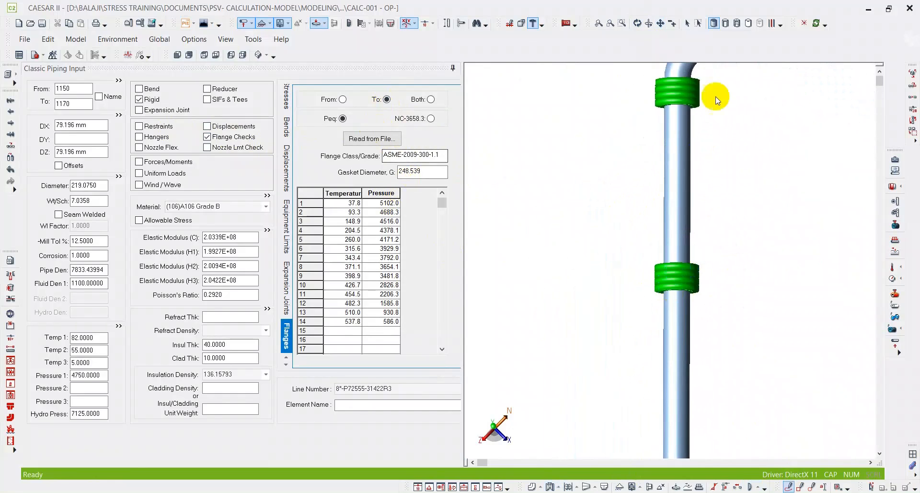
click(665, 304)
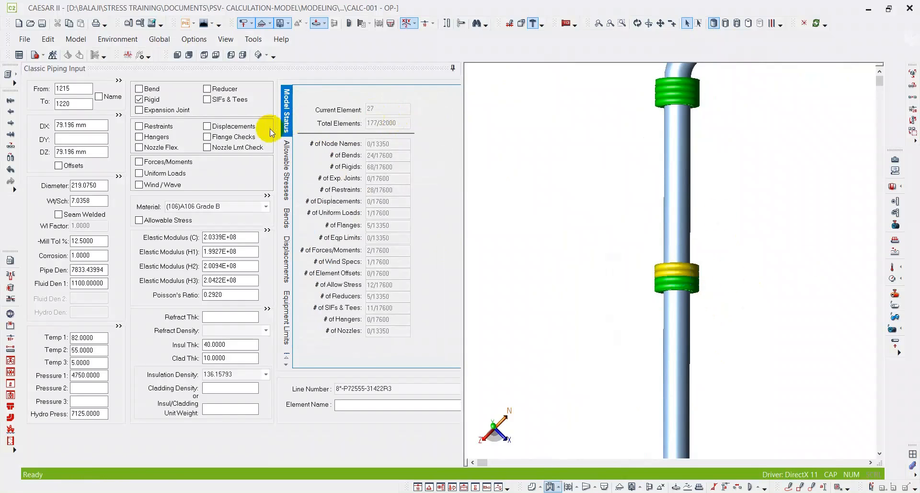
click(260, 137)
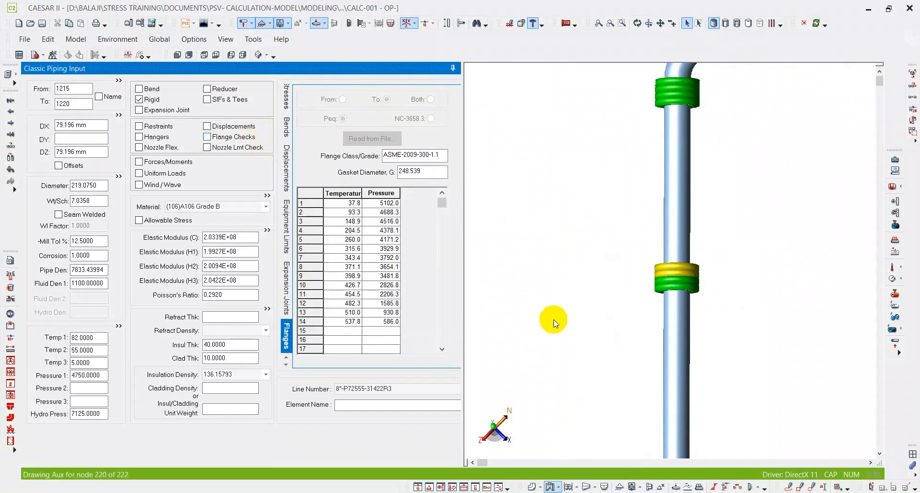
Enable flange checks on the upper flange element 1230–1250 of the following flange pair on the vertical pipe.
scroll(618, 246, down, 5)
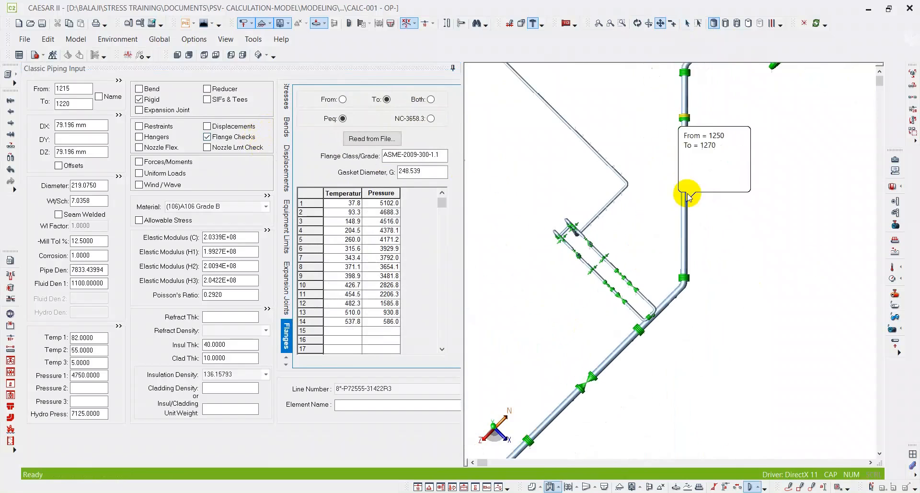
scroll(674, 302, up, 2)
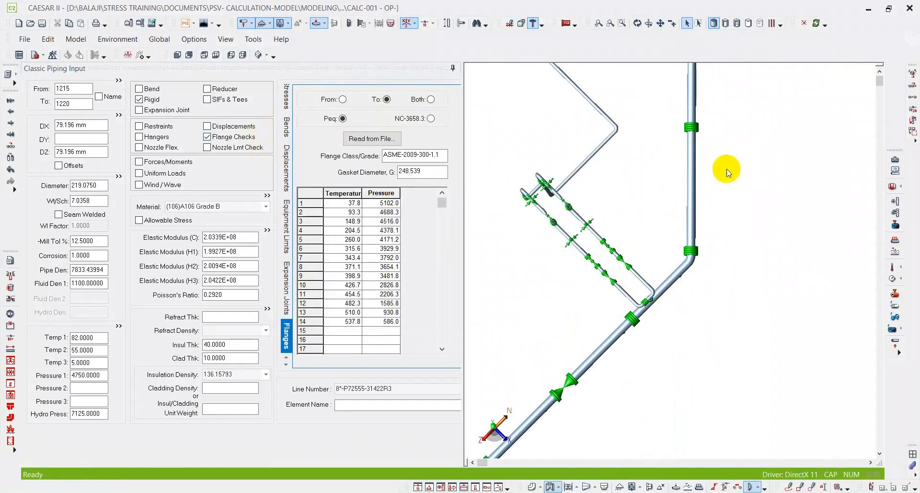
click(686, 119)
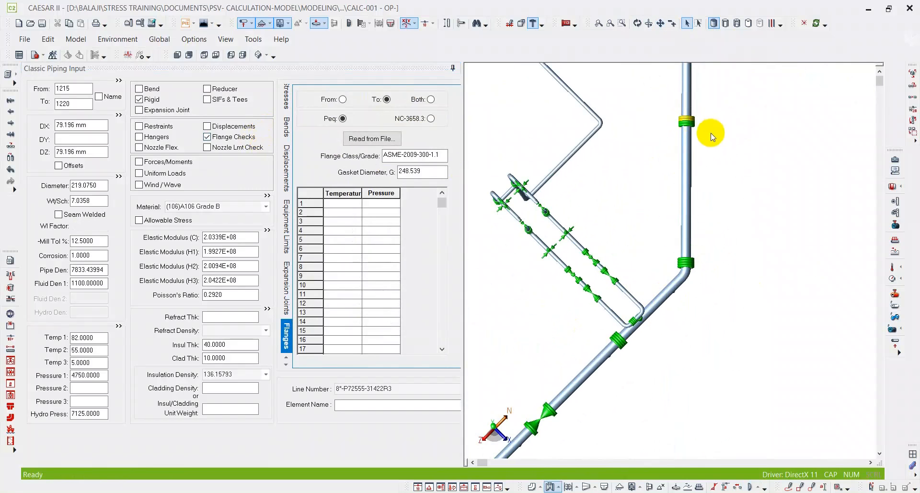
scroll(711, 137, up, 2)
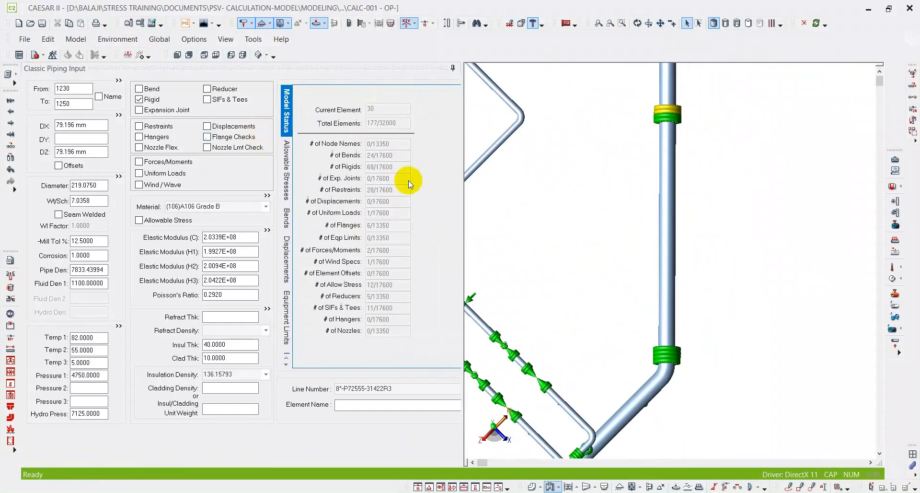
click(243, 138)
Enable flange checks on the valve element 1610–1630 in the sloping 8-inch run.
middle_drag(693, 317, 810, 202)
middle_drag(694, 350, 739, 279)
scroll(699, 353, down, 2)
click(674, 297)
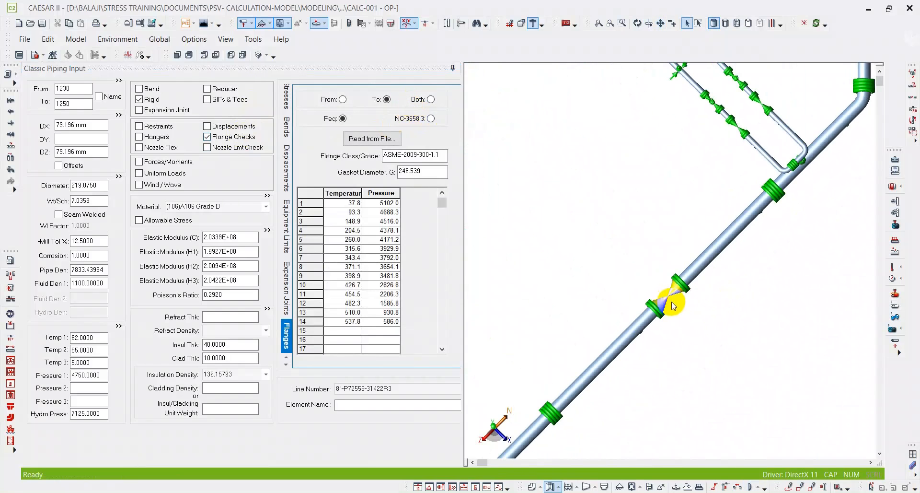
click(243, 137)
click(252, 140)
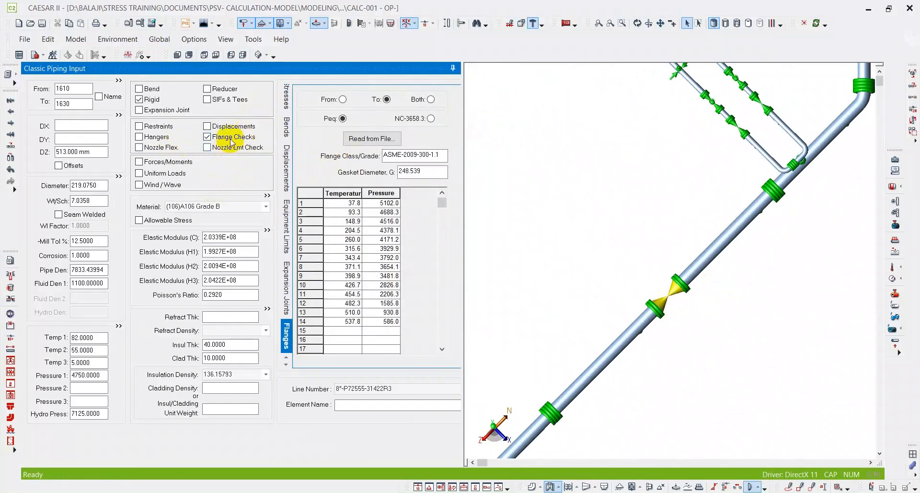
Switch the valve's flange check to the NC-3658.3 method and save the piping input.
click(431, 119)
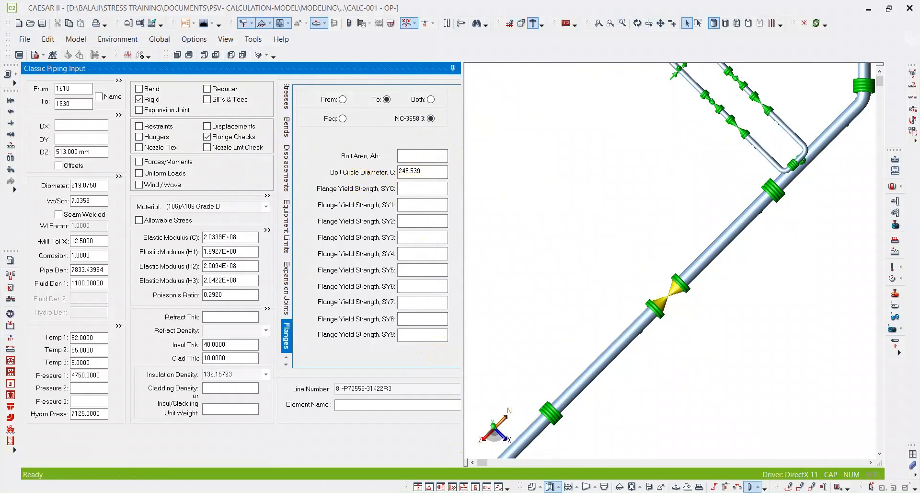
click(396, 492)
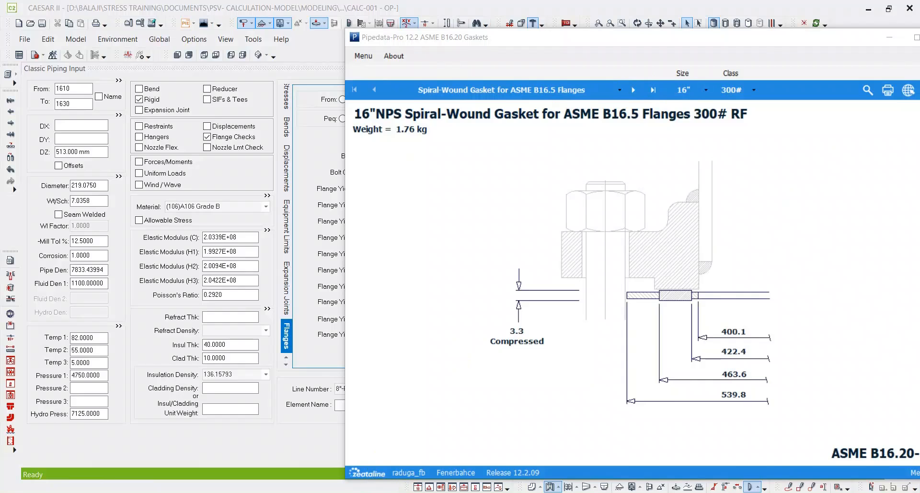
key(alt+Tab)
key(alt+Tab)
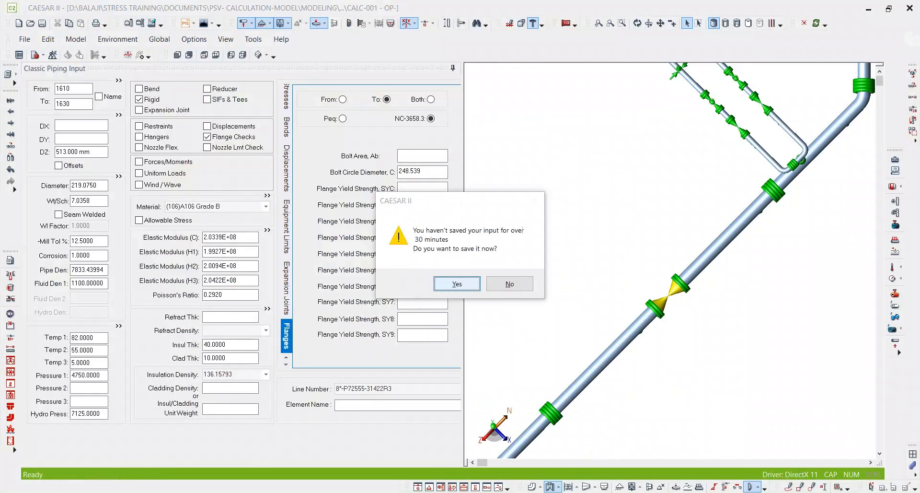
click(456, 282)
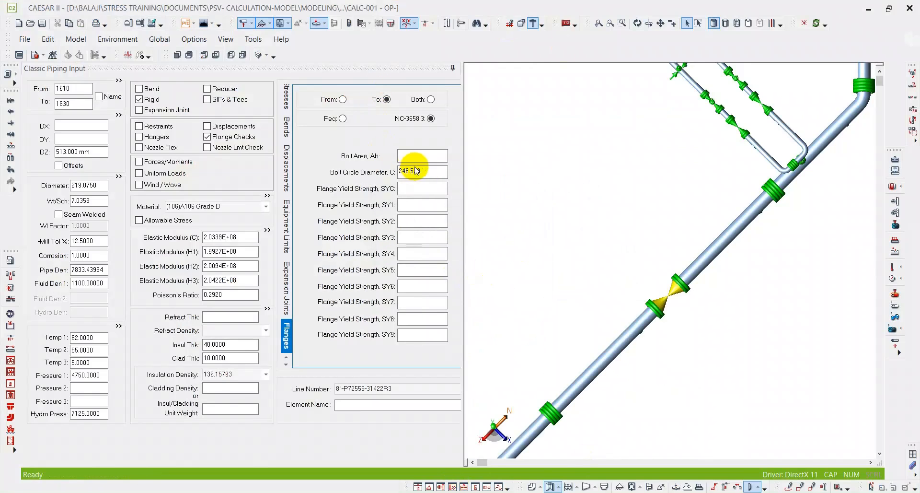
Look up the bolt circle dimension of the 8-inch 300# RF weldneck flange in Pipedata-Pro.
double_click(430, 173)
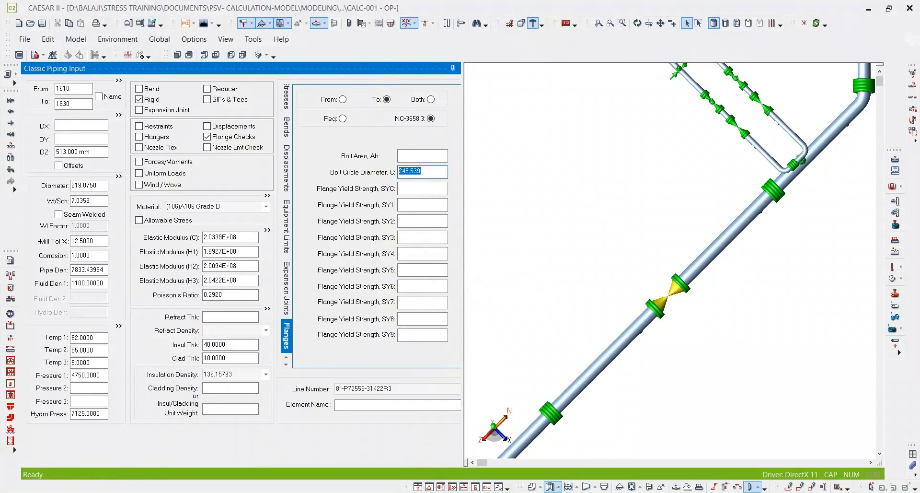
key(alt+Tab)
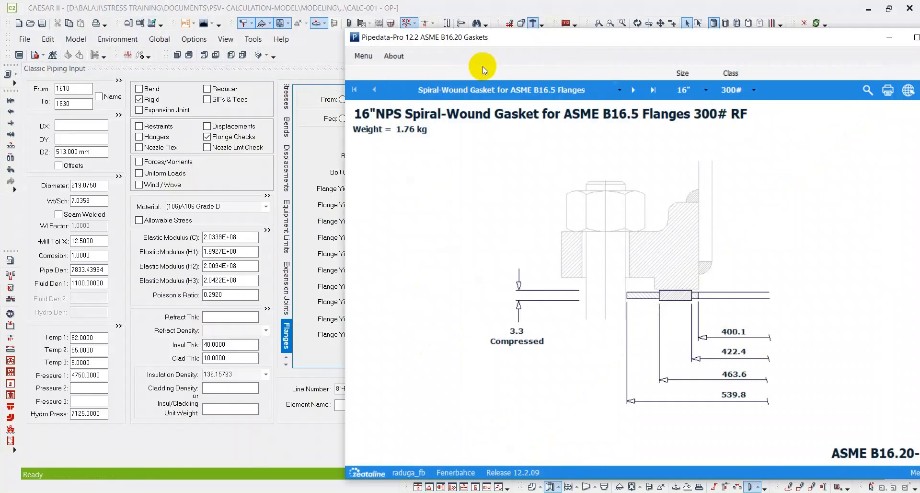
click(363, 56)
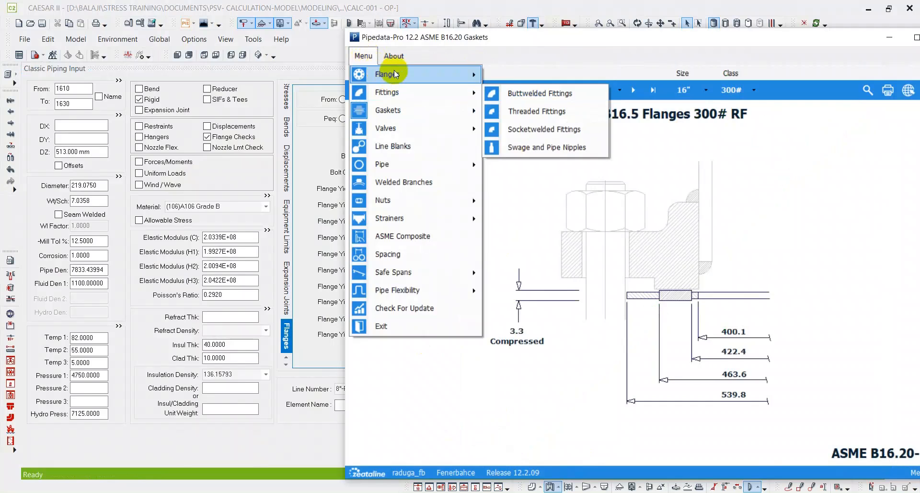
mouse_move(403, 72)
click(536, 73)
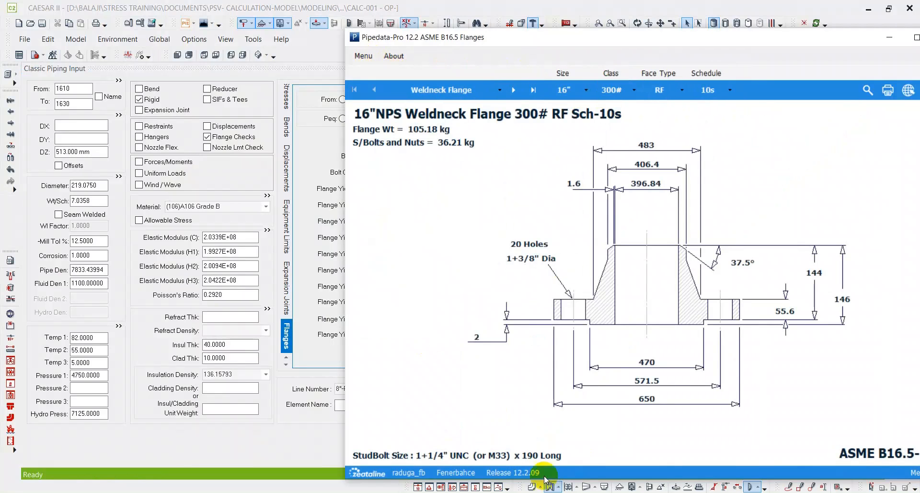
key(alt+Tab)
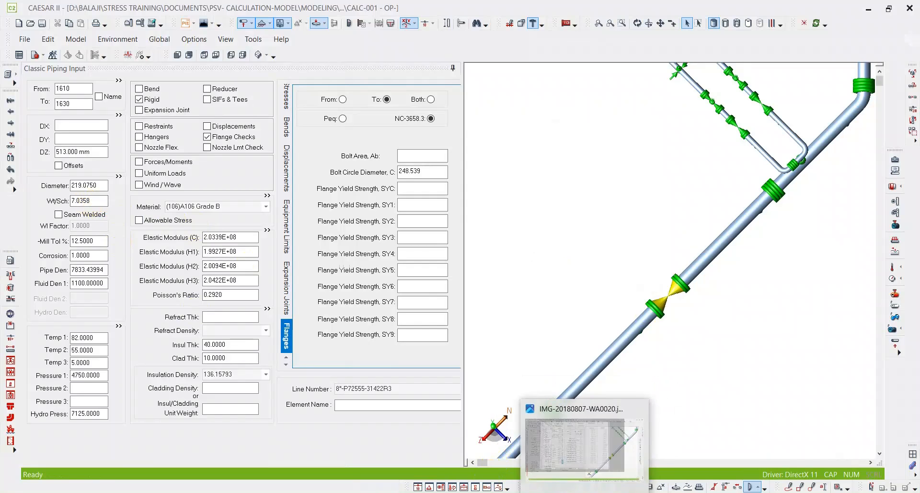
click(410, 492)
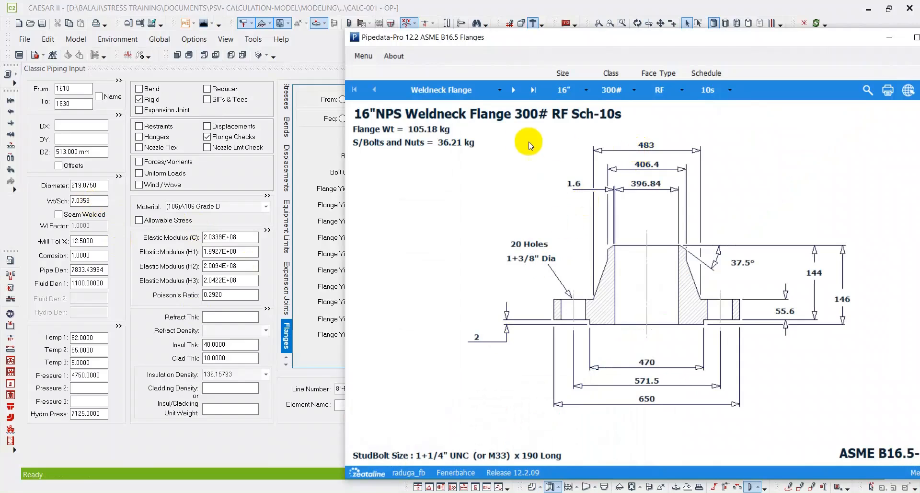
click(583, 87)
click(581, 269)
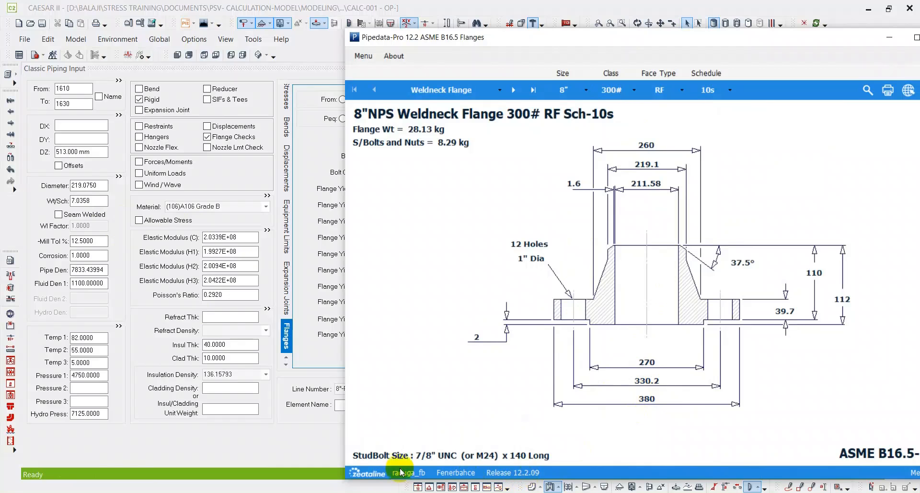
Check the 8-inch bolt circle in ASME B16.5 Table 10 and set the valve's bolt circle diameter to 330.2 in CAESAR II.
click(426, 492)
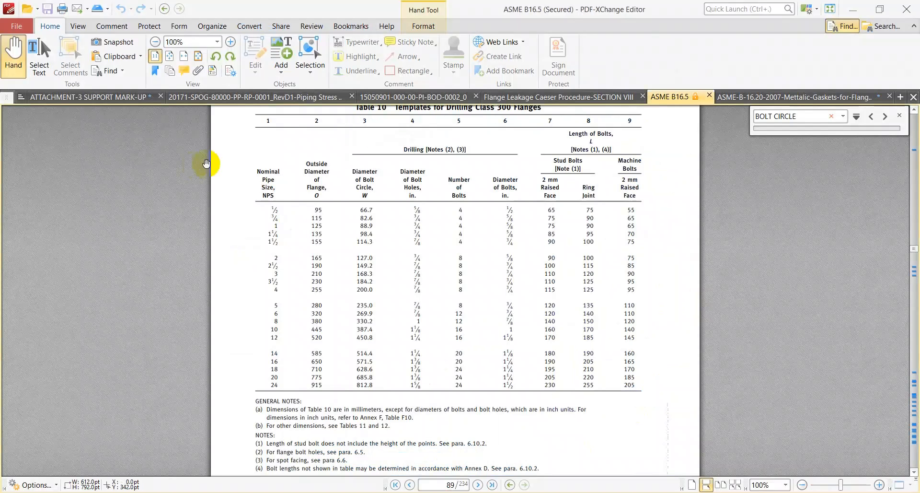
drag(480, 173, 478, 222)
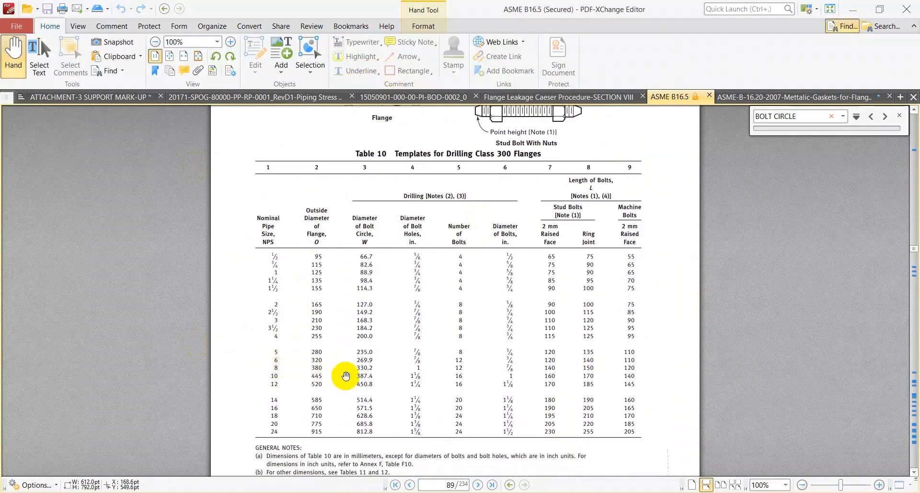
ctrl+scroll(335, 372, up, 2)
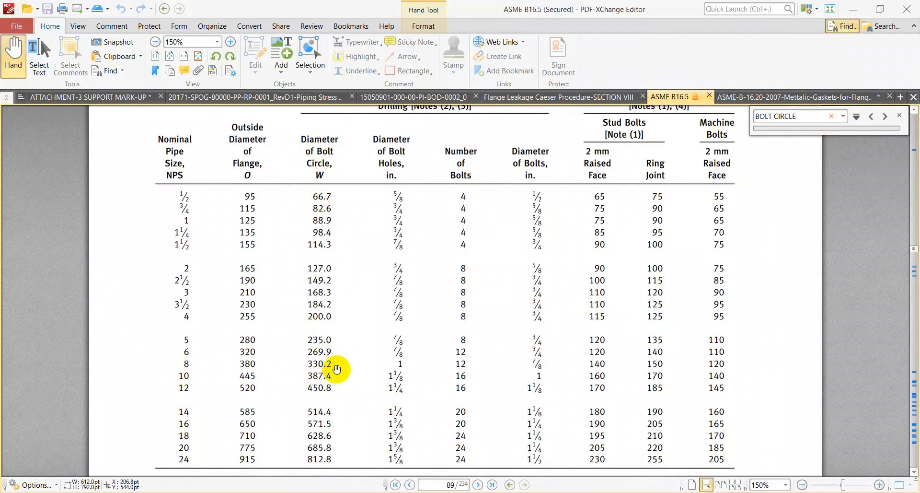
click(605, 492)
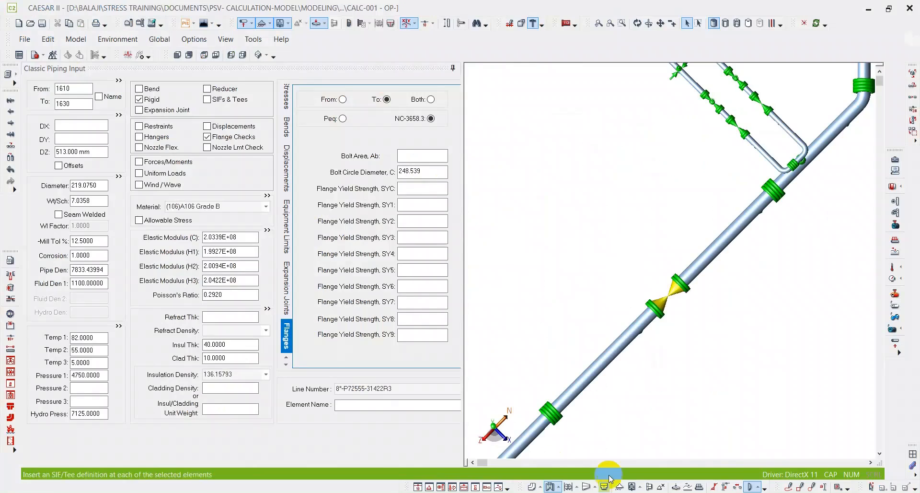
click(427, 172)
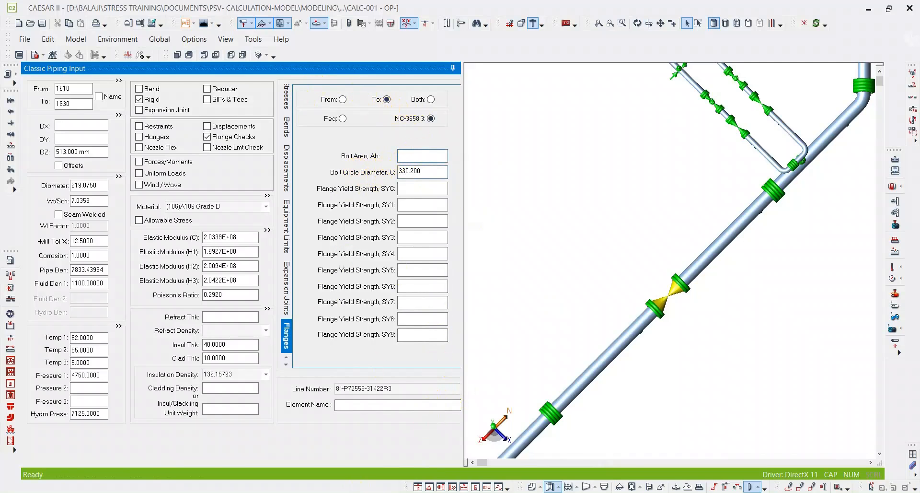
Open the ASME-B1.1-2019 PDF from the CODES & STANDARDS folder.
click(365, 492)
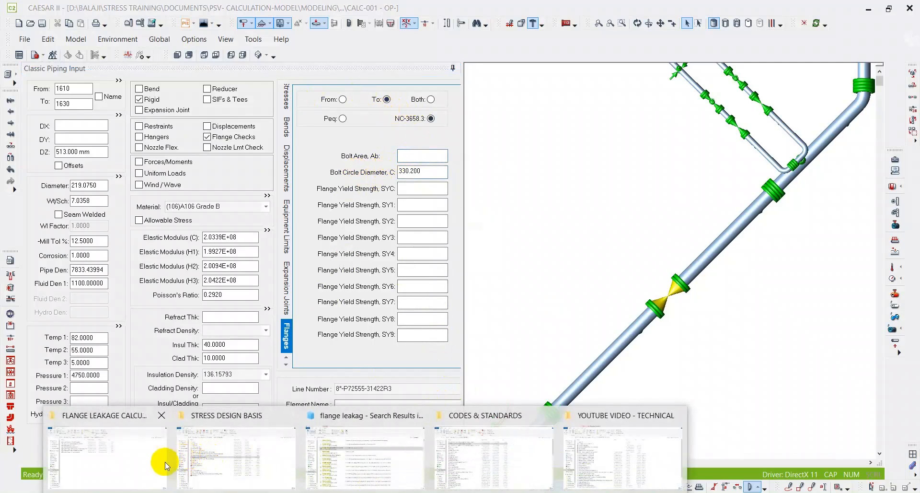
click(503, 437)
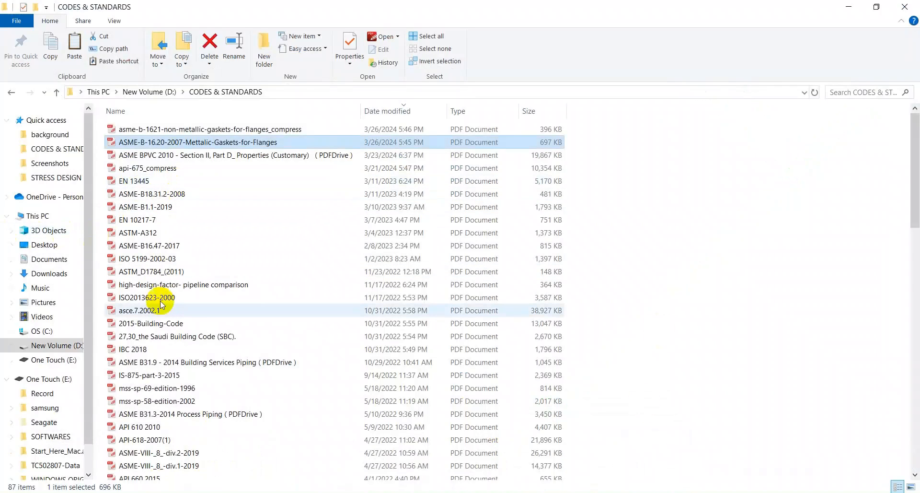
click(156, 210)
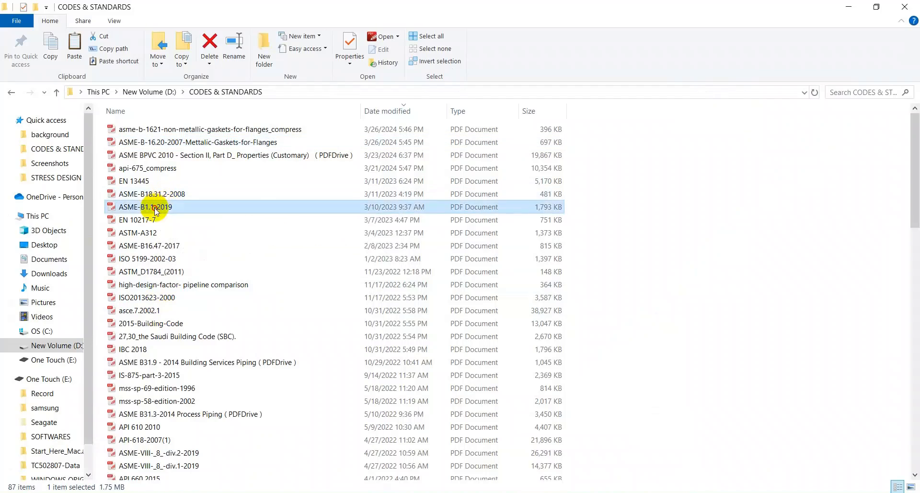
key(Return)
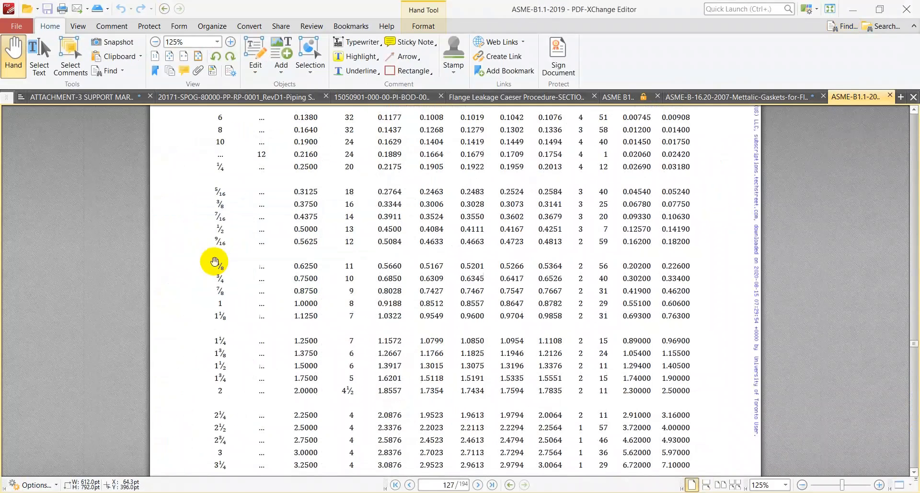
Switch to the FLANGE LEAKAGE- BOLT DIMENSIONS workbook in Excel and find the 8-inch 300# block on Sheet1.
scroll(493, 212, up, 2)
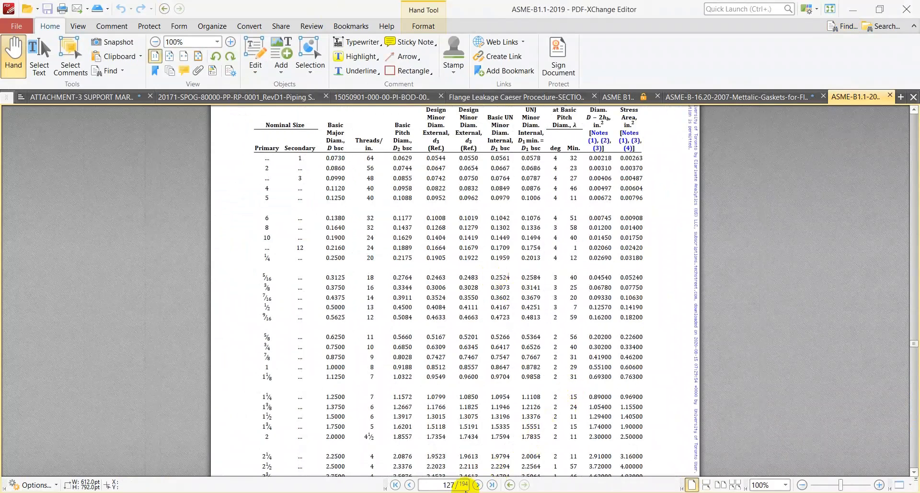
click(432, 492)
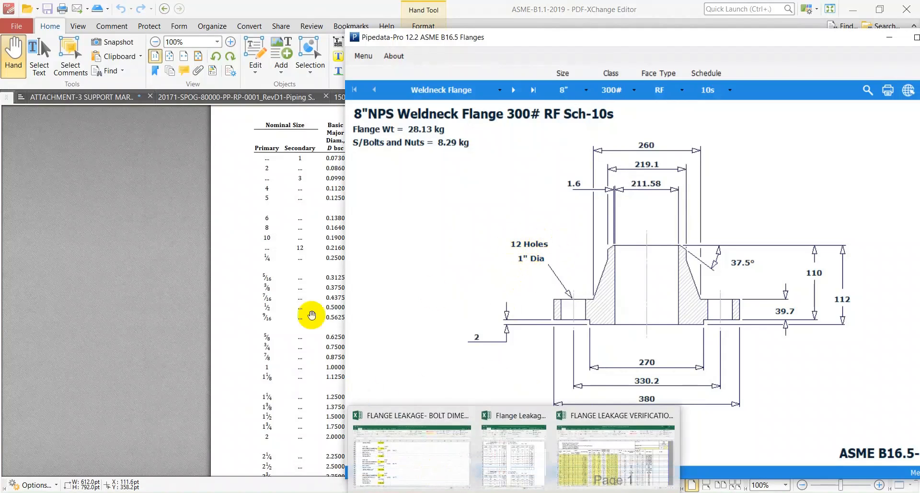
click(286, 293)
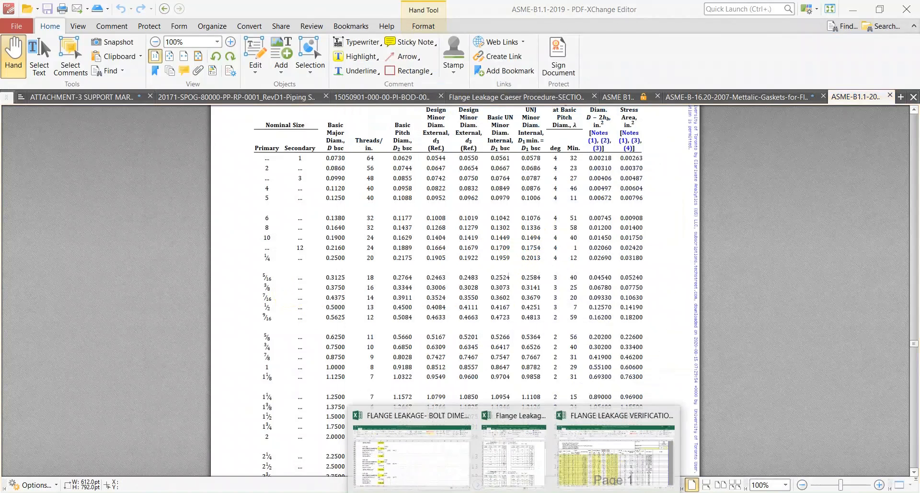
click(398, 463)
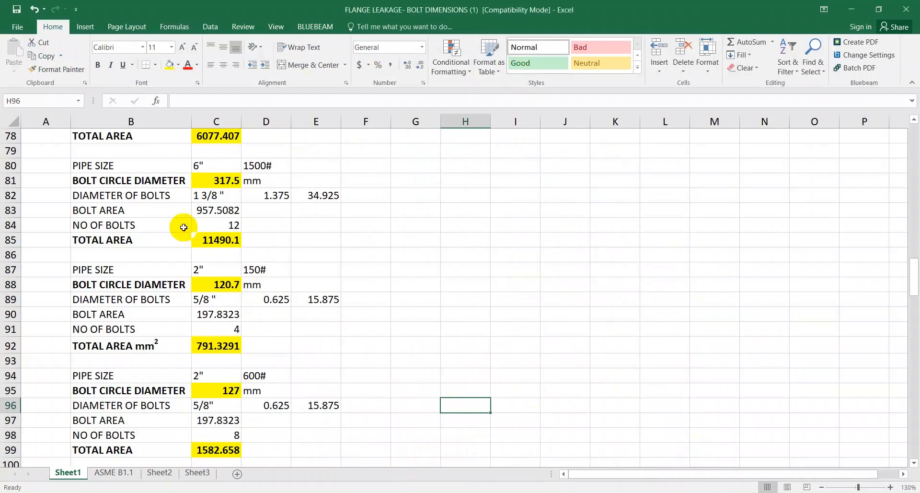
scroll(198, 291, up, 13)
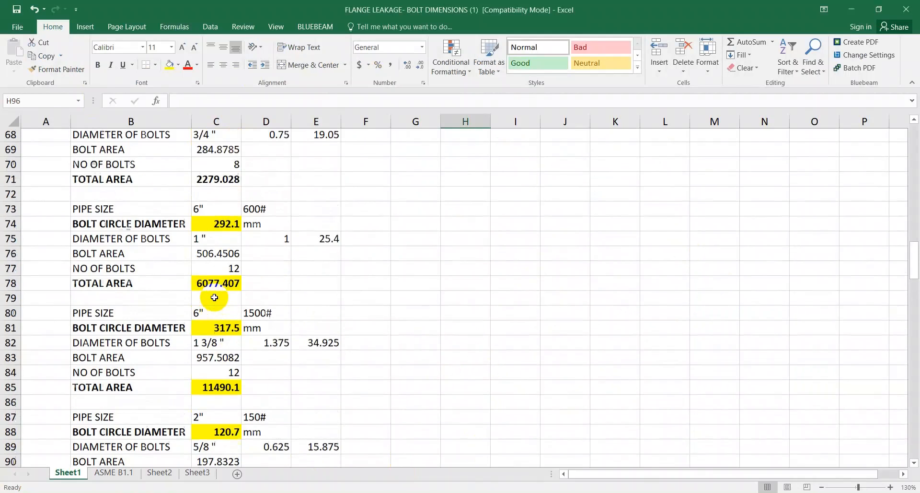
scroll(218, 266, up, 4)
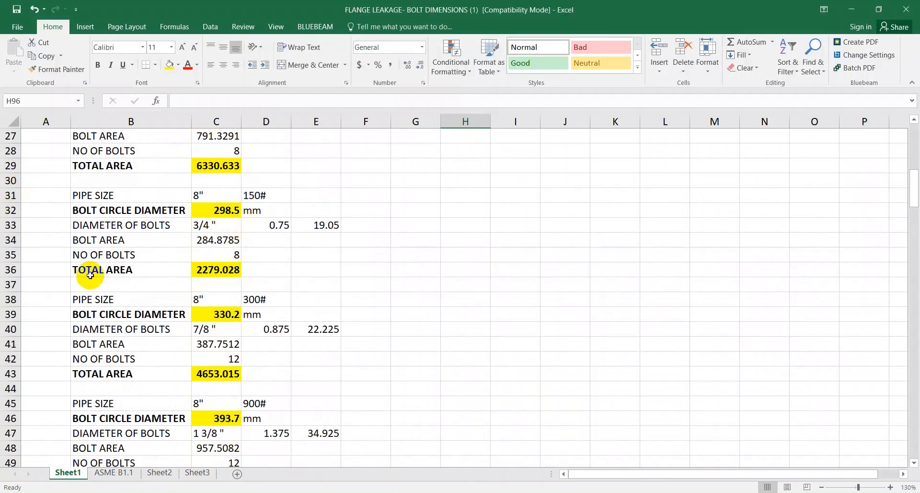
Open the ASME B1.1 worksheet and find the bolt data block for the 8-inch 300# pipe size.
click(115, 473)
scroll(187, 360, up, 2)
ctrl+scroll(106, 361, up, 1)
scroll(107, 362, up, 1)
middle_click(228, 346)
scroll(107, 307, up, 11)
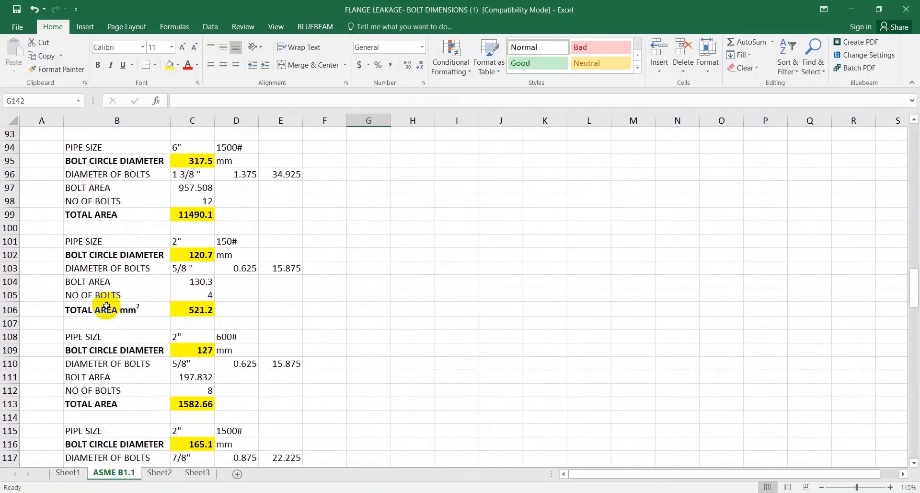
scroll(267, 292, up, 15)
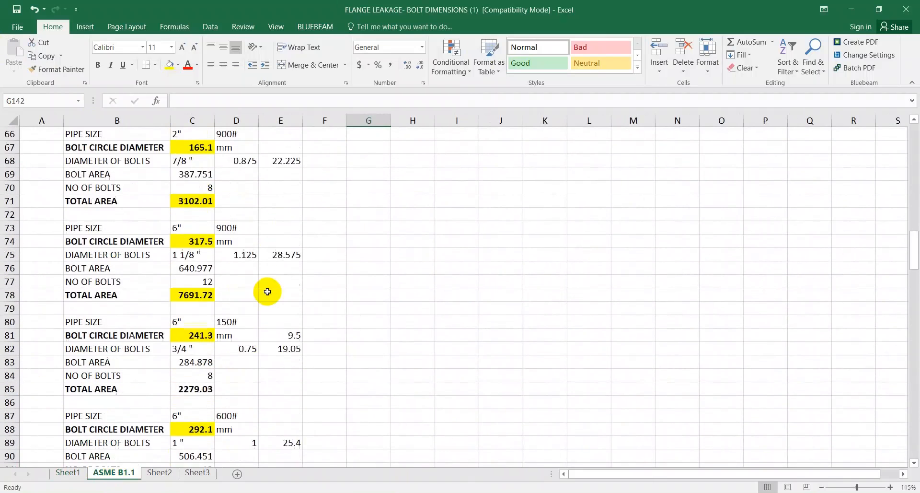
scroll(267, 292, up, 4)
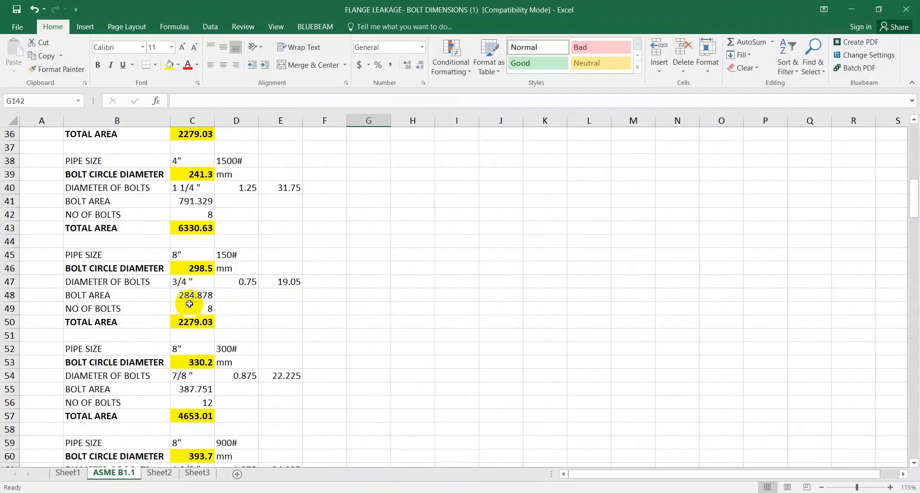
scroll(186, 350, down, 2)
Review the pipe size, bolt circle diameter and bolt diameter entries of the 8-inch 300# block.
click(183, 268)
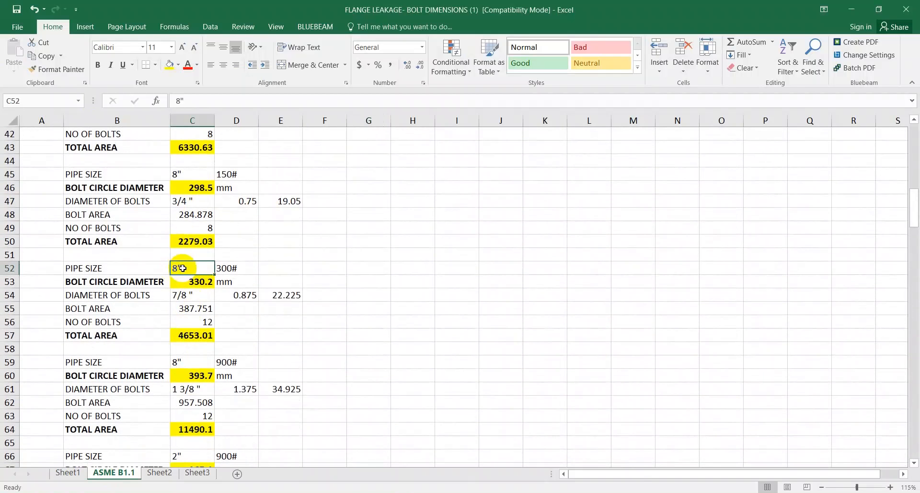
click(69, 268)
click(187, 283)
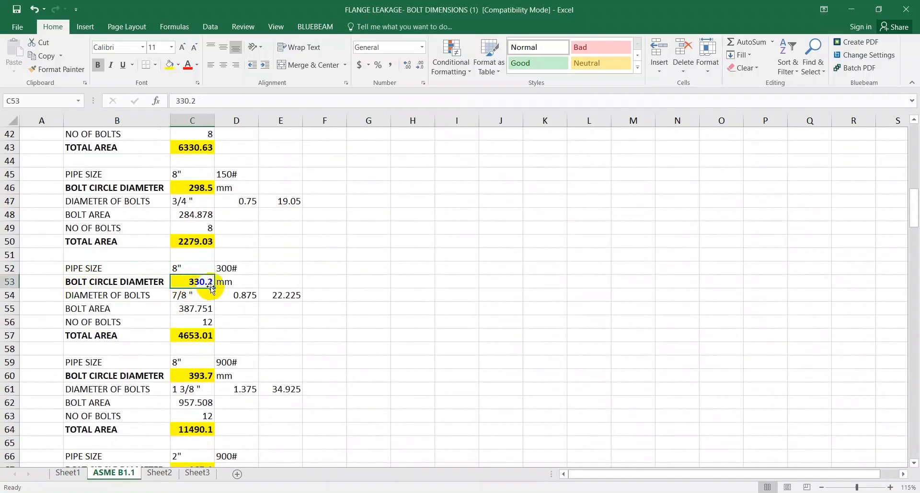
click(98, 295)
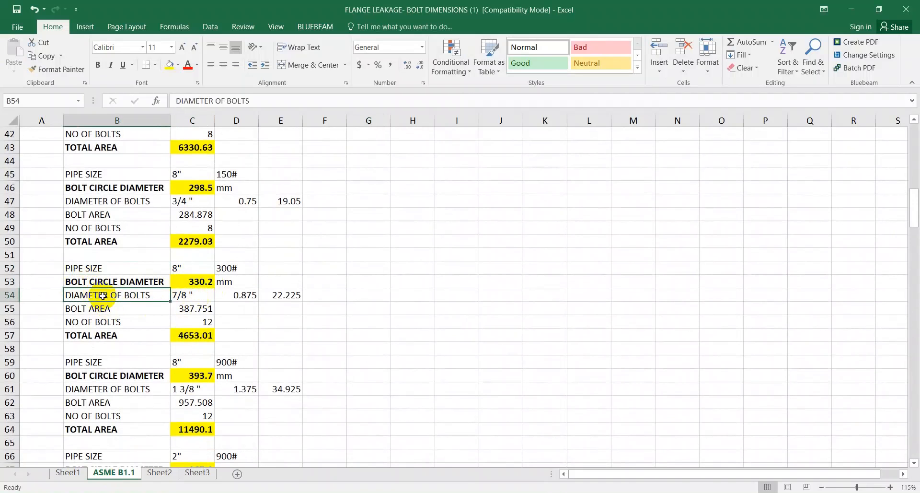
click(182, 295)
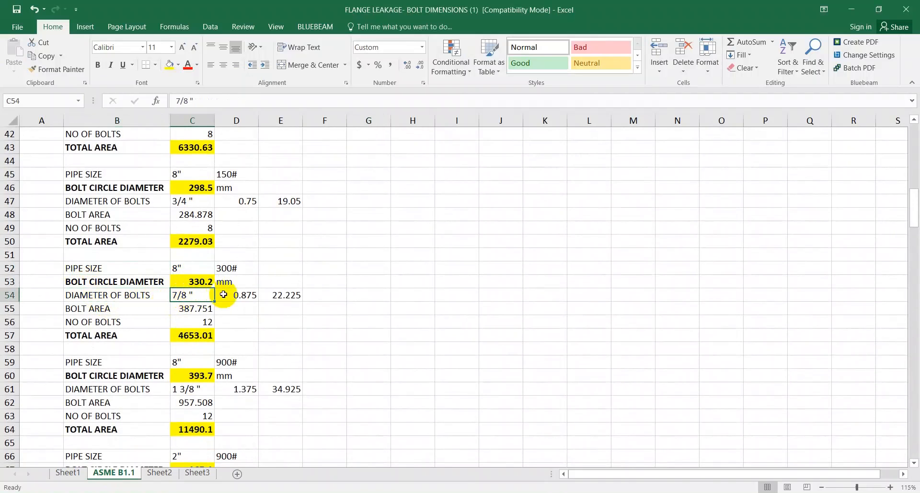
Remove the calculated bolt area formula from cell C55 of the 8-inch 300# block.
click(187, 312)
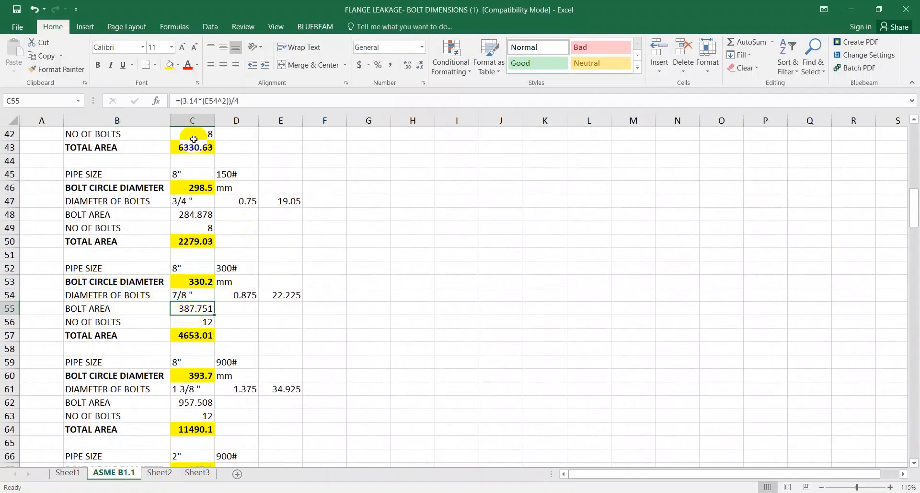
click(243, 102)
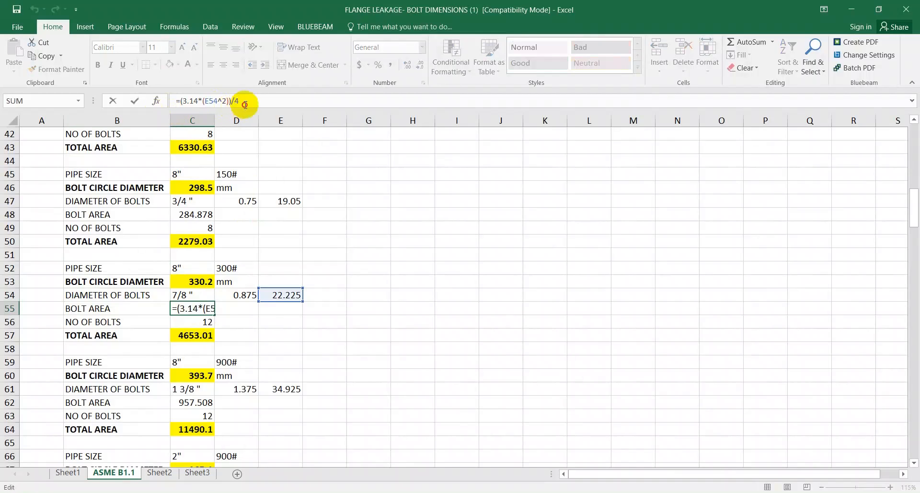
drag(244, 104, 158, 102)
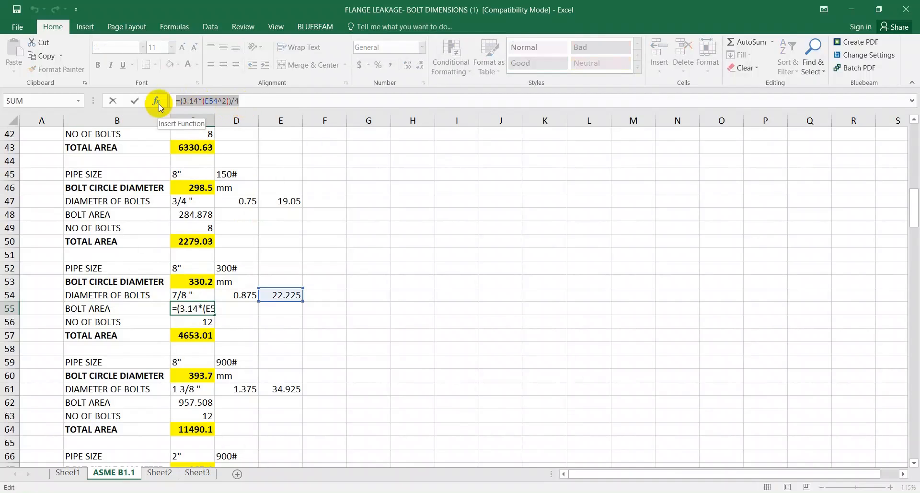
key(BackSpace)
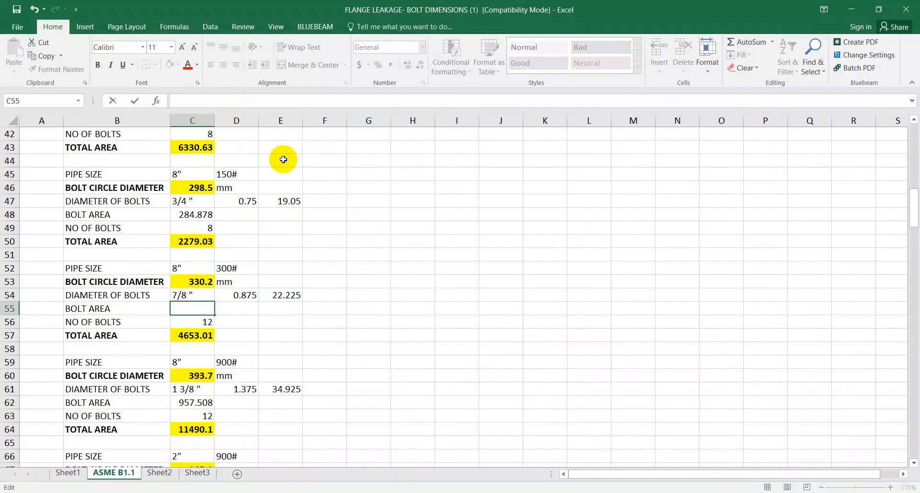
Change the bolt area label in cell B55 to "BOLT AREA FROM b1.1".
click(121, 309)
key(F2)
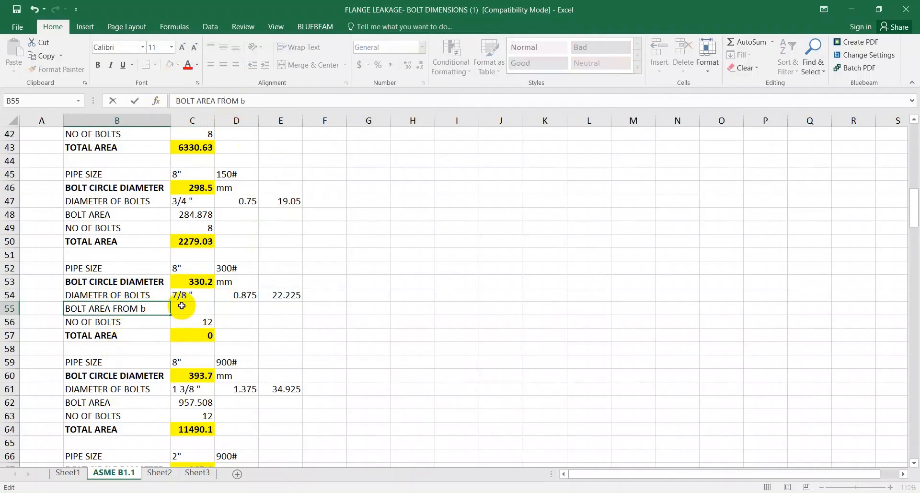
text(FROM b1.1)
key(Return)
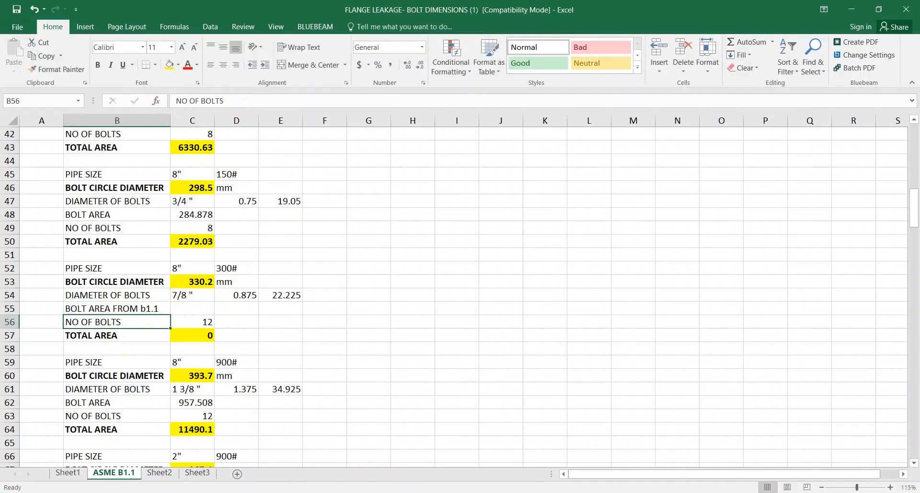
Switch to the ASME-B1.1-2019 PDF and outline the 7/8 nominal size and its tensile stress area 0.46200 in Table 6 with rectangles.
key(alt+Tab)
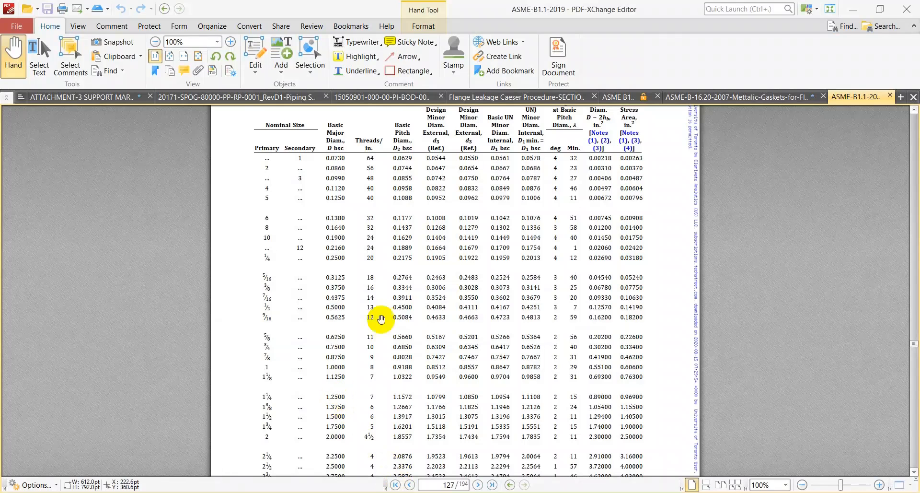
click(406, 76)
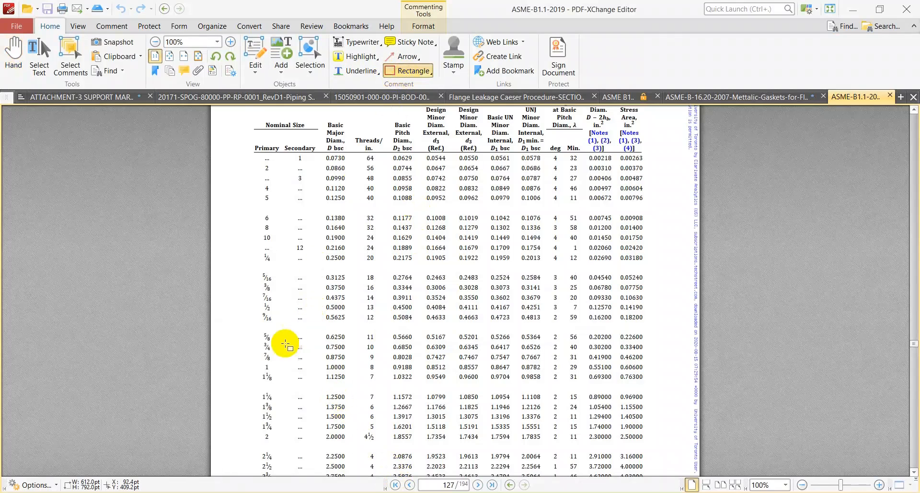
drag(259, 352, 282, 364)
scroll(657, 359, up, 1)
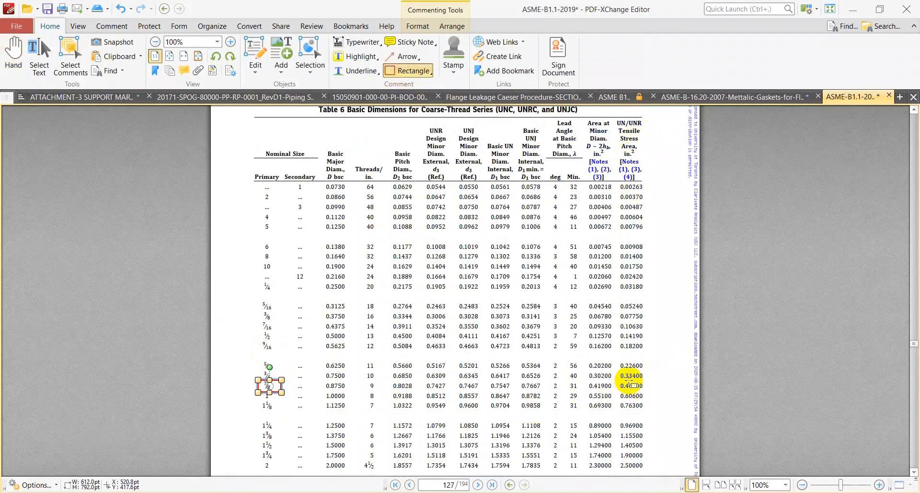
click(619, 381)
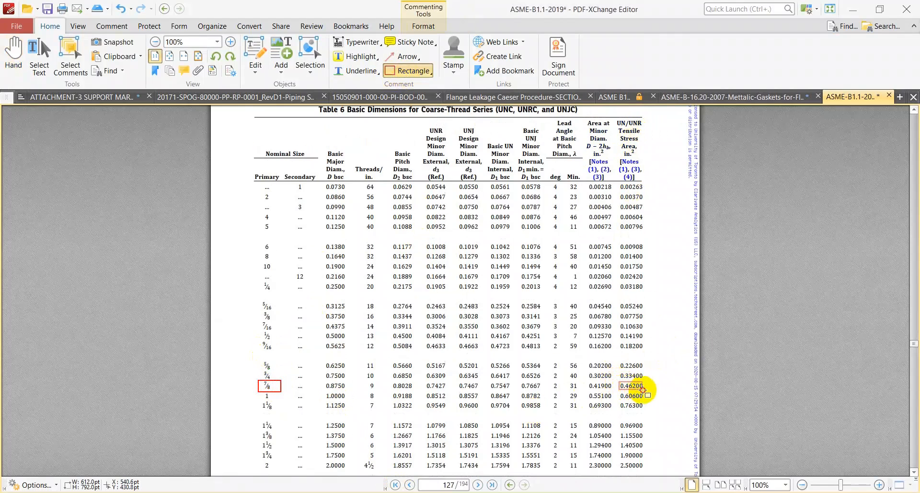
drag(647, 391, 647, 391)
ctrl+scroll(645, 391, up, 2)
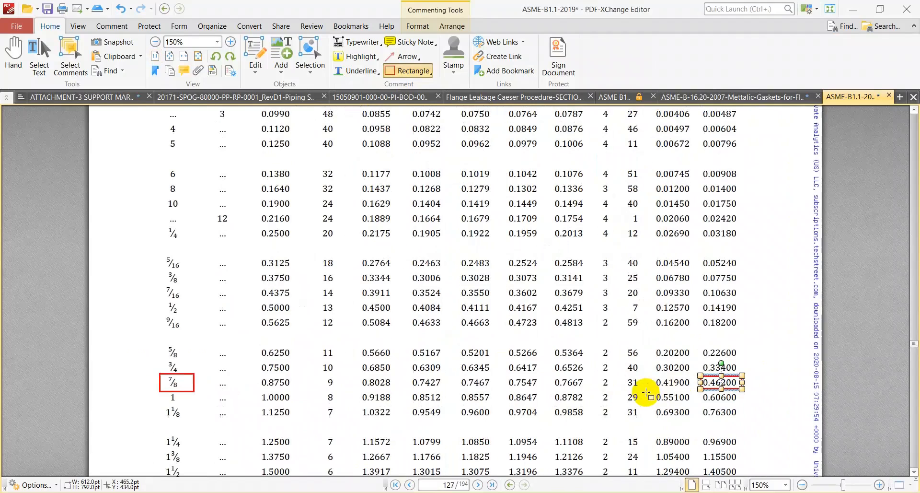
click(723, 405)
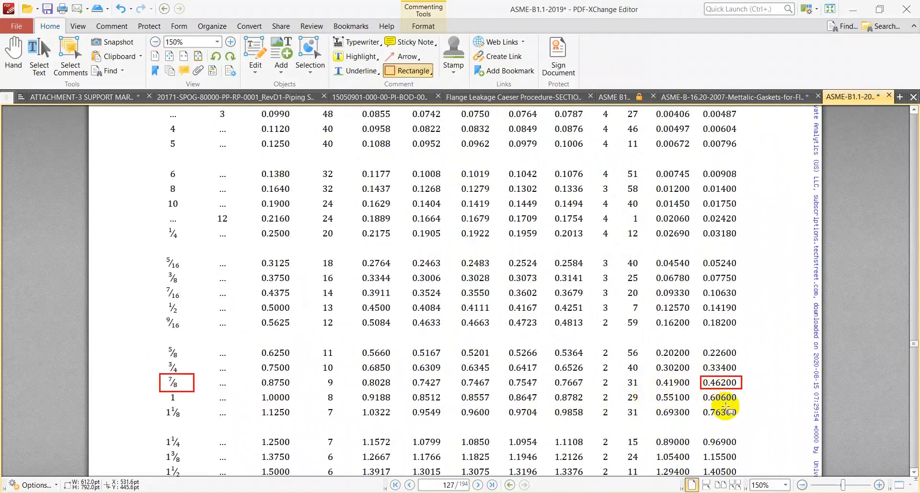
ctrl+scroll(605, 403, down, 2)
ctrl+scroll(652, 154, up, 2)
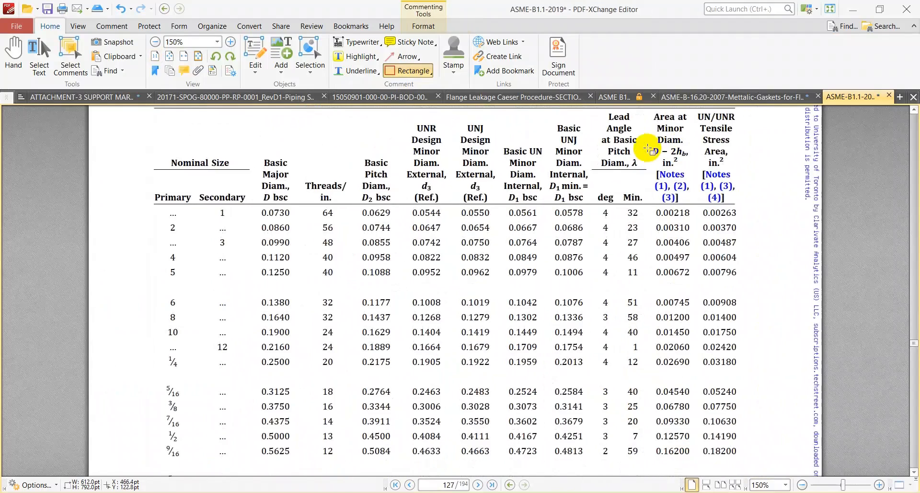
ctrl+scroll(712, 178, down, 3)
ctrl+scroll(661, 350, up, 2)
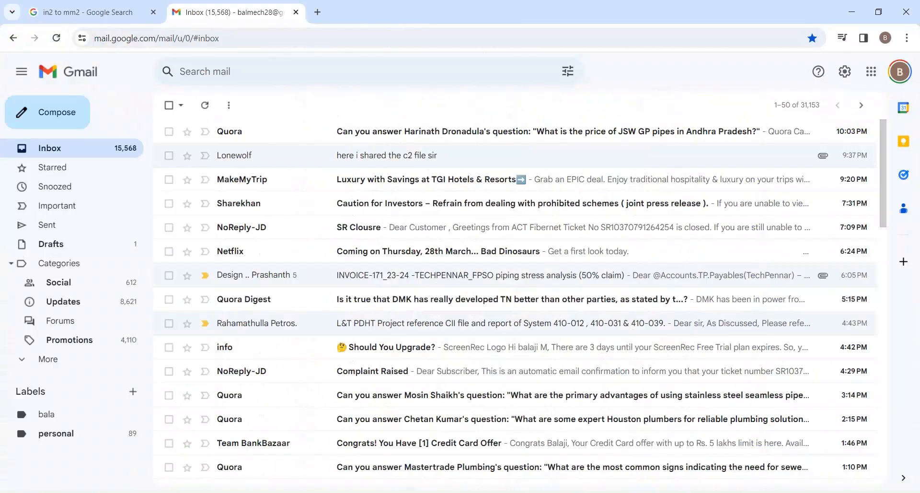
Switch to the in2 to mm2 converter in Chrome and convert .462 square inch to square millimeter.
click(31, 10)
drag(229, 247, 75, 245)
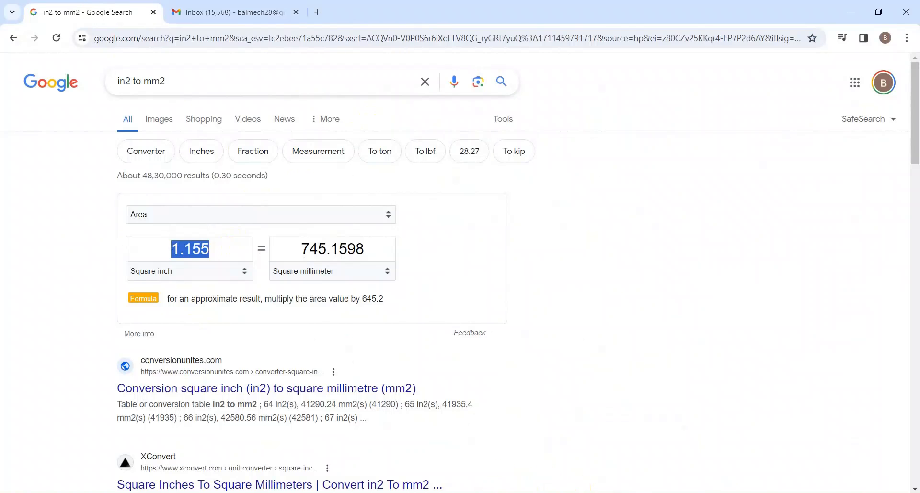
key(alt+Tab)
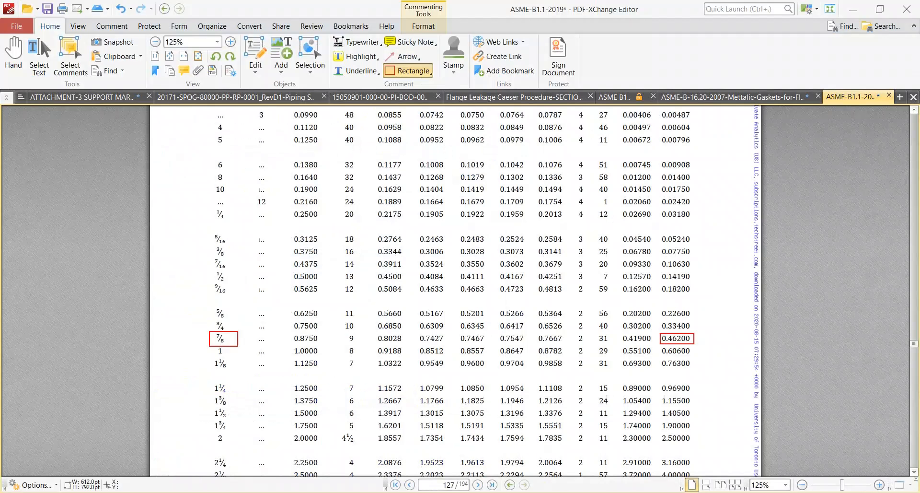
key(alt+Tab)
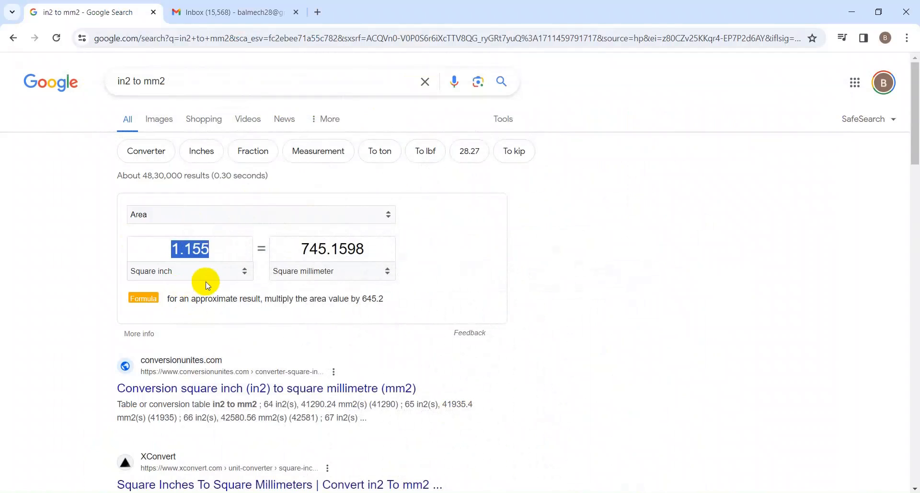
text(.462)
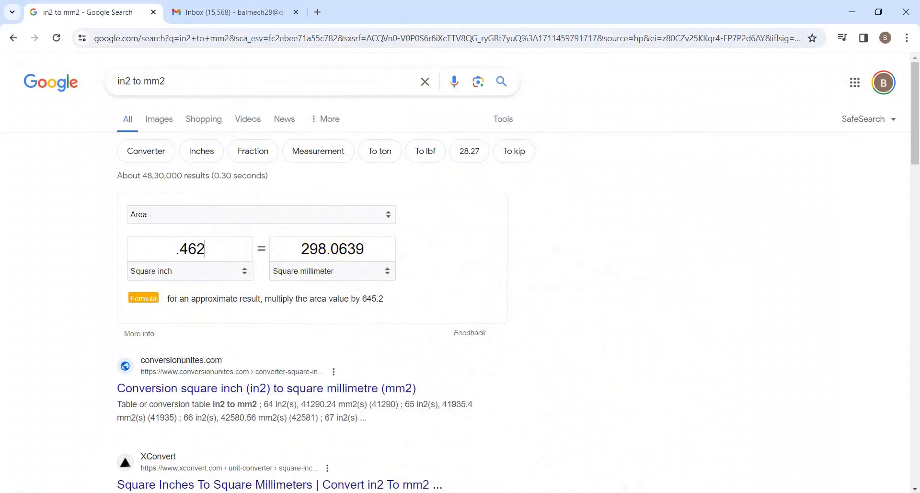
Return to the Excel workbook and enter 298.062 as the 8-inch 300# bolt area in cell C55.
click(417, 465)
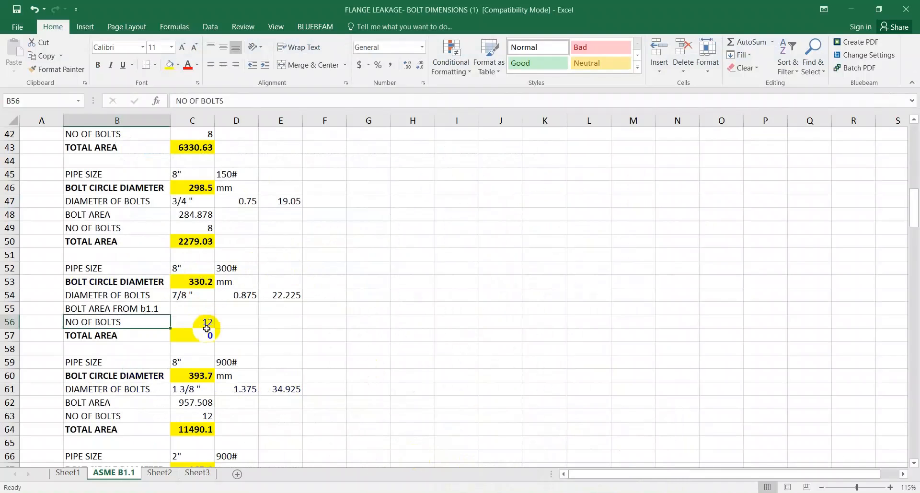
click(191, 307)
text(298.062)
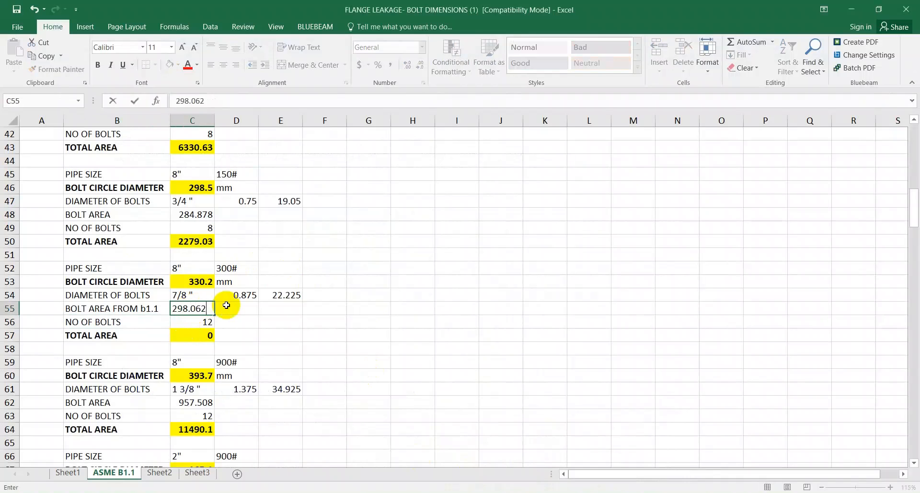
key(Return)
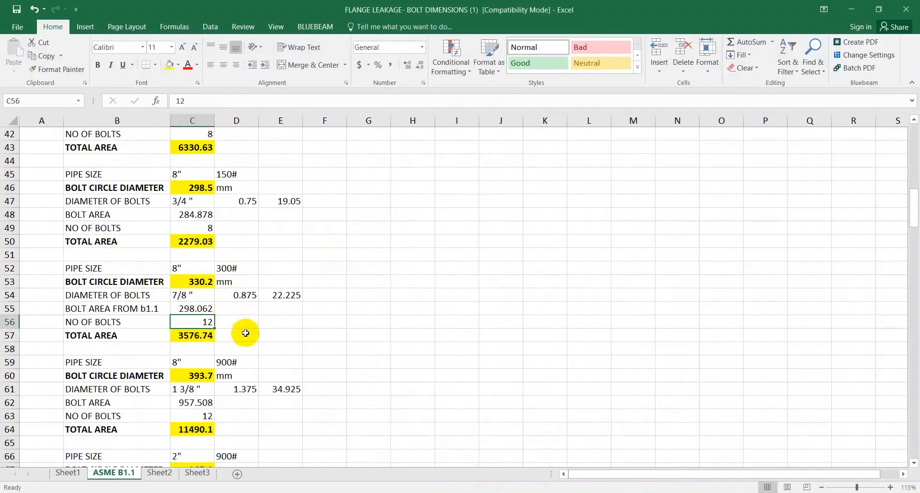
click(102, 321)
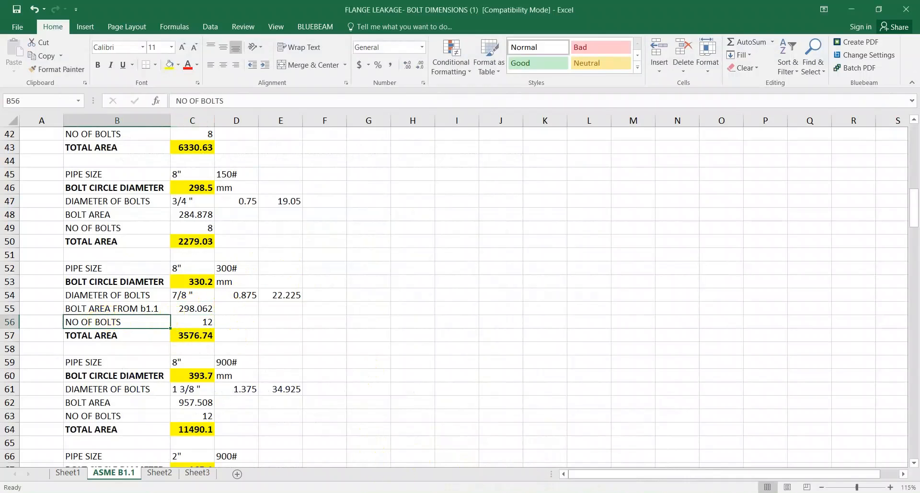
Check the 8-inch 300# bolt count against the Pipedata-Pro weldneck flange drawing and review the total area formula in the Excel workbook.
key(alt+Tab)
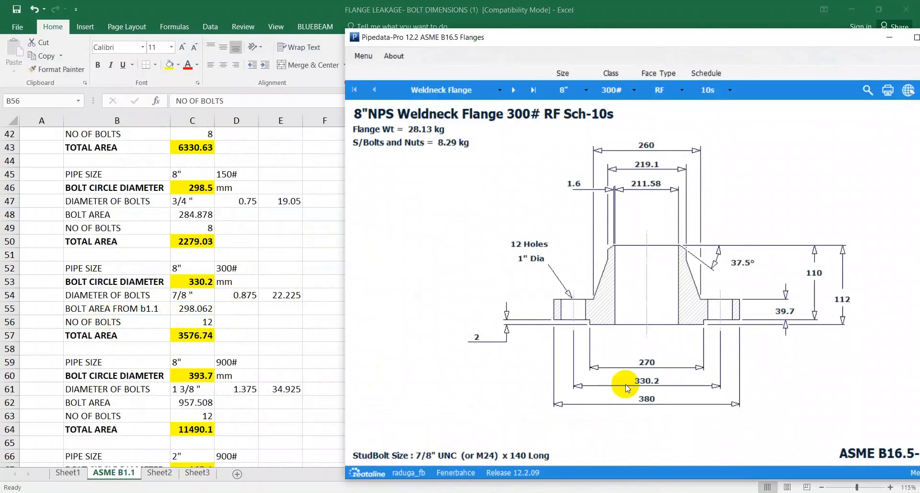
key(alt+Tab)
click(195, 319)
click(192, 336)
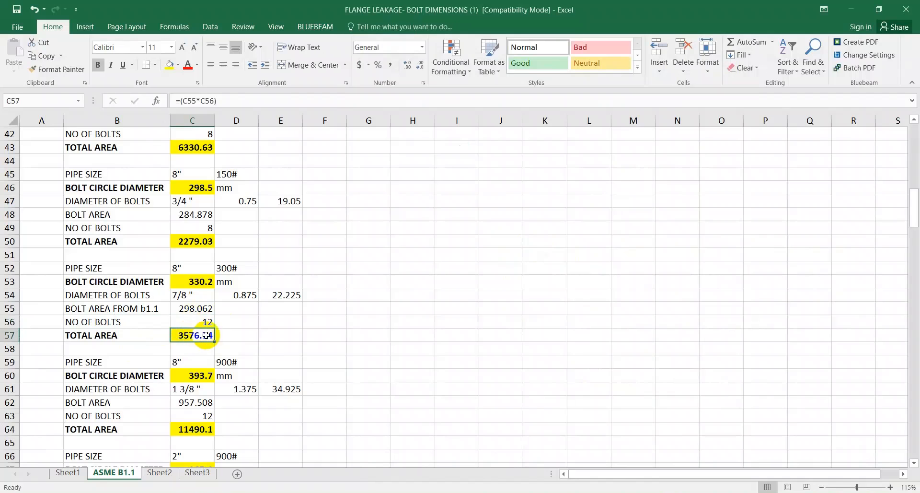
click(10, 334)
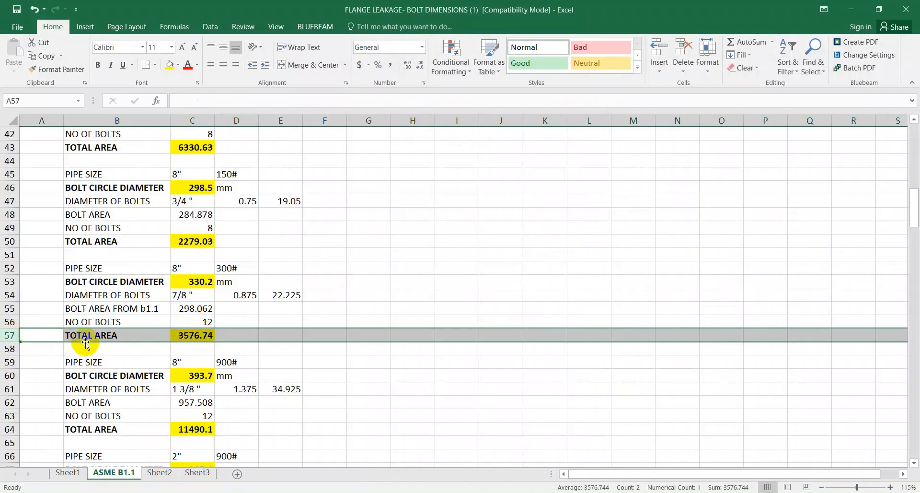
click(184, 338)
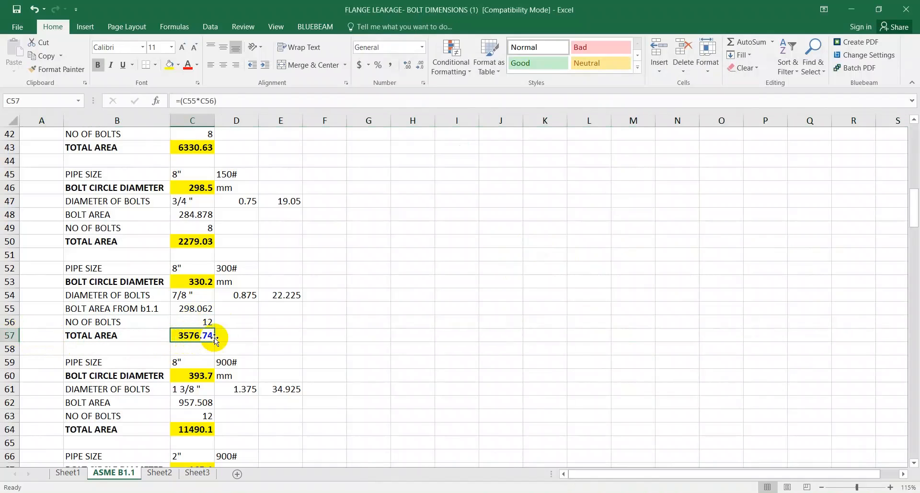
Switch to CAESAR II and set Bolt Area, Ab to 3576.74 in the NC-3658.3 flange data of element 1610–1630.
click(668, 492)
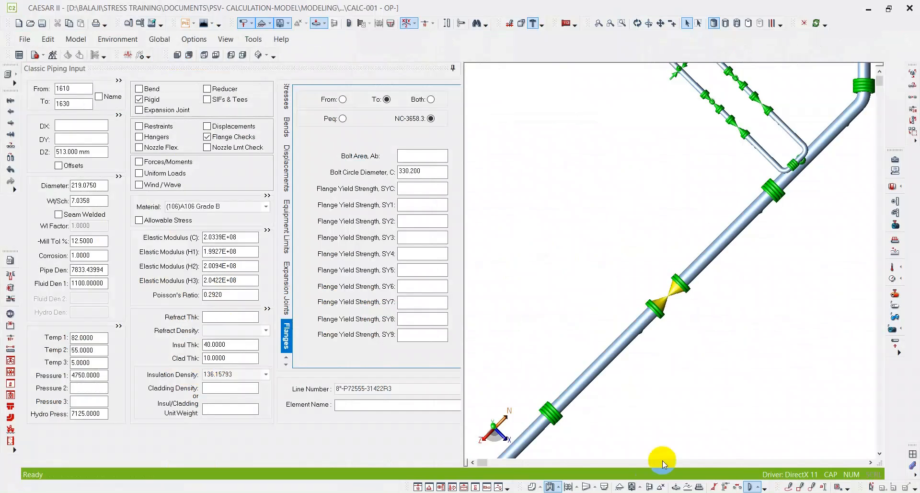
click(420, 156)
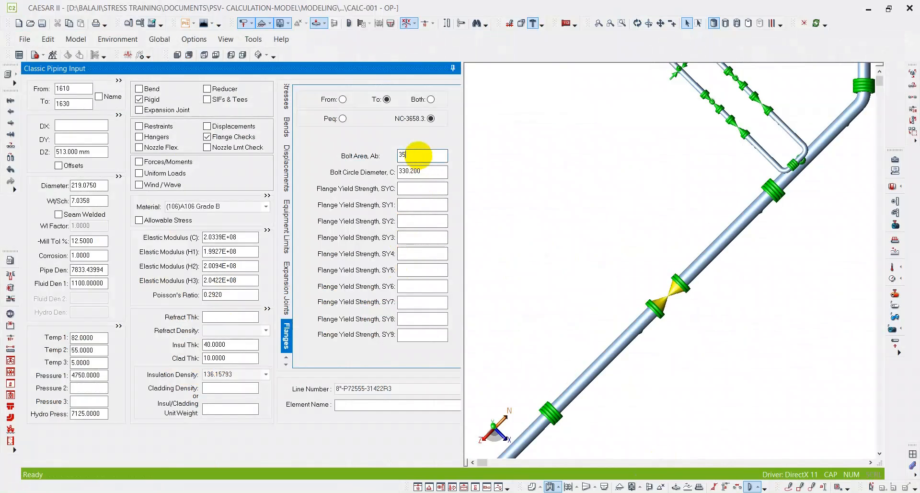
click(575, 242)
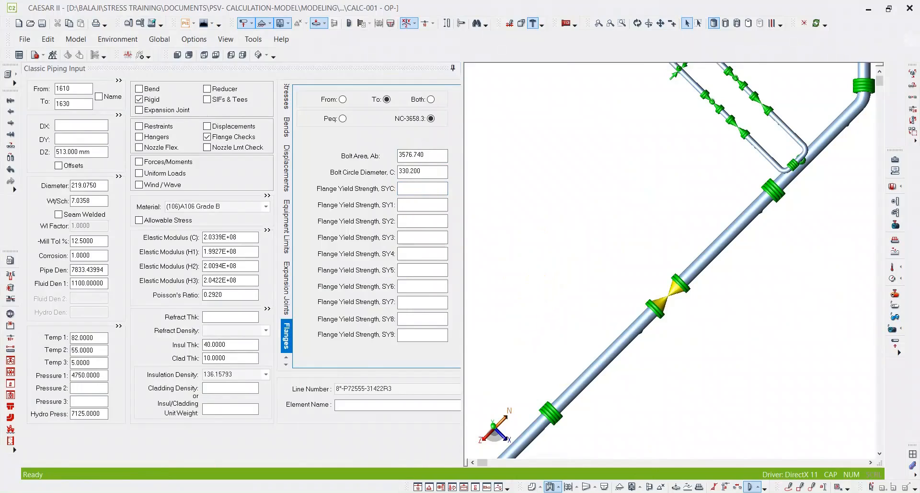
Switch to the ASME-B1.1-2019 PDF and outline the Table 6 title for the coarse-thread series with a rectangle.
click(424, 491)
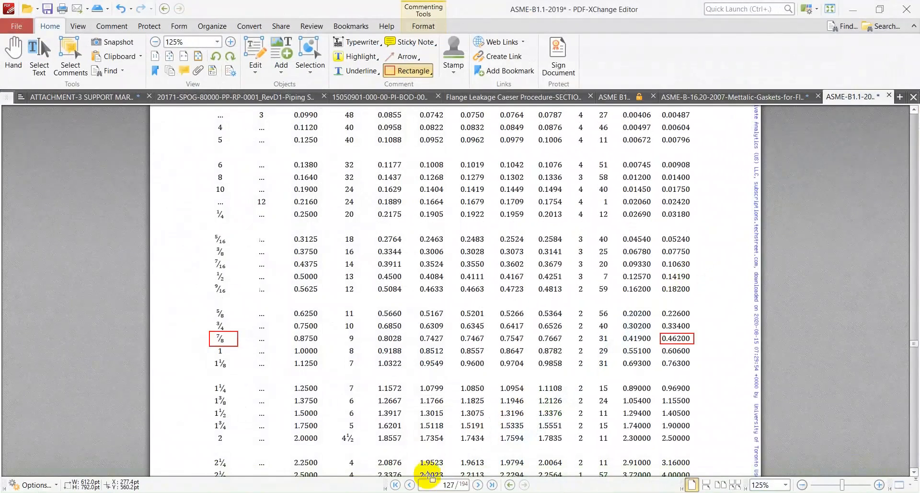
ctrl+scroll(384, 397, down, 1)
scroll(387, 406, up, 2)
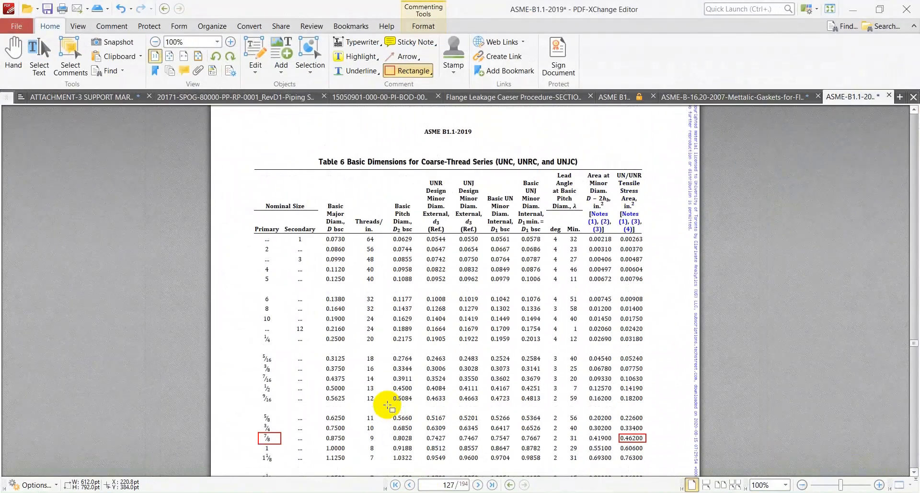
ctrl+scroll(451, 110, up, 2)
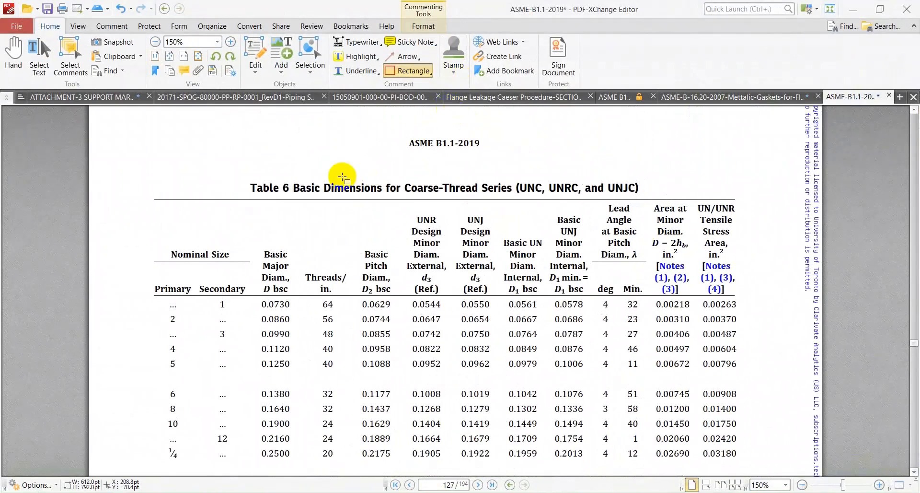
mouse_move(248, 178)
mouse_down()
mouse_move(544, 203)
mouse_move(647, 198)
mouse_up()
ctrl+scroll(338, 252, down, 1)
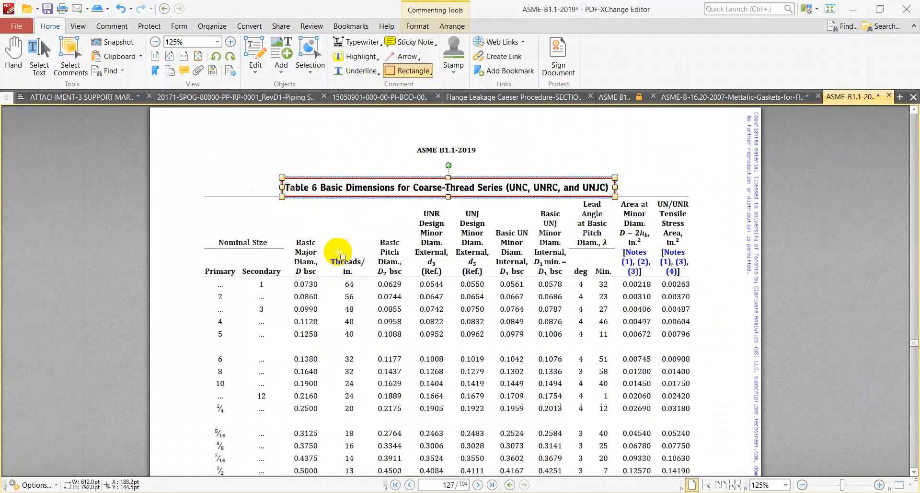
Outline the UN/UNR Tensile Stress Area column heading of Table 6 with a rectangle and review the marked 7/8 row.
click(654, 189)
mouse_move(654, 190)
mouse_down()
mouse_move(707, 283)
mouse_move(696, 278)
mouse_up()
click(678, 298)
scroll(670, 317, down, 3)
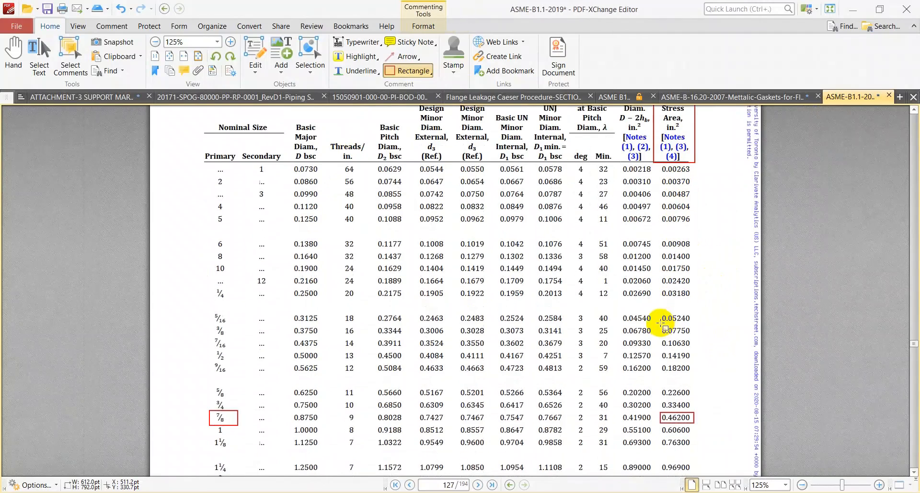
ctrl+scroll(666, 326, down, 1)
ctrl+scroll(238, 405, up, 2)
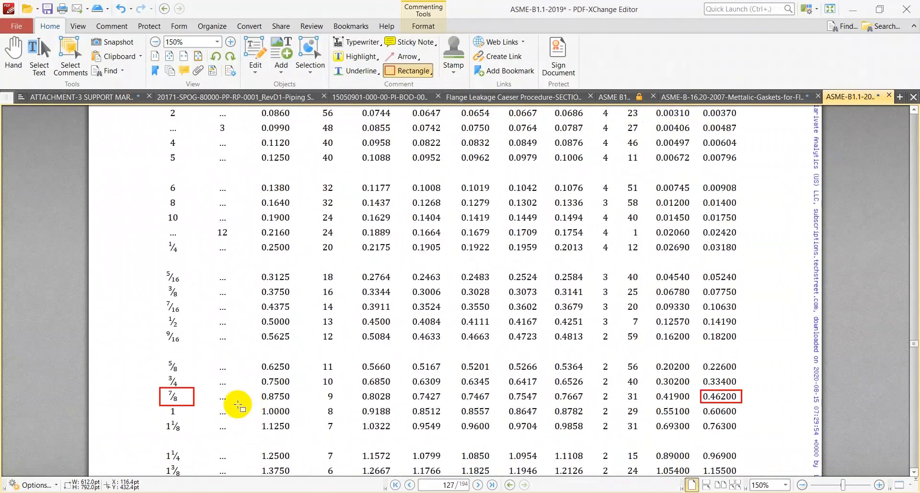
ctrl+scroll(206, 336, down, 1)
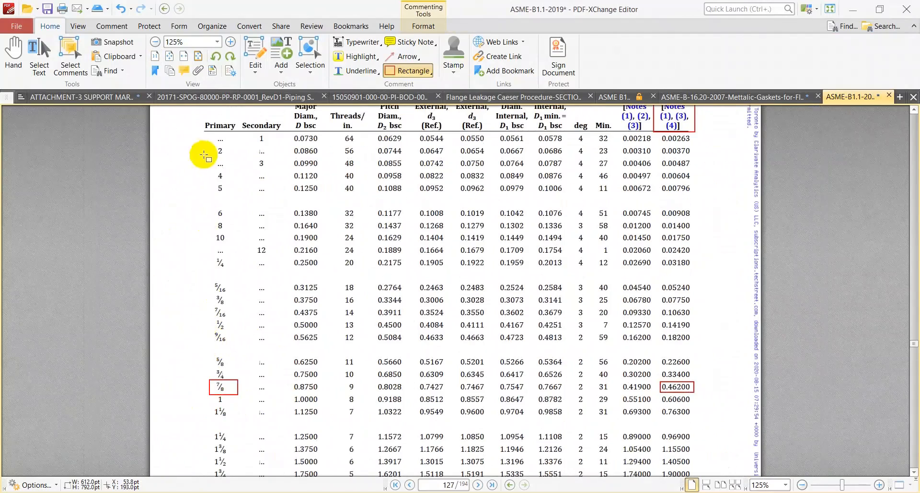
ctrl+scroll(237, 298, up, 1)
ctrl+scroll(243, 304, down, 1)
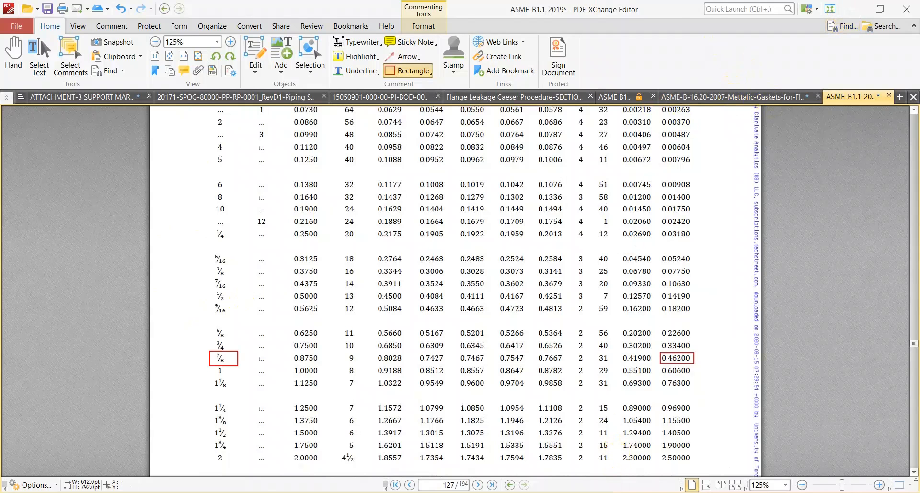
Switch to CAESAR II, turn on Allowable Stress for element 1610–1630 and copy its yield stress Sy.
click(617, 492)
click(410, 188)
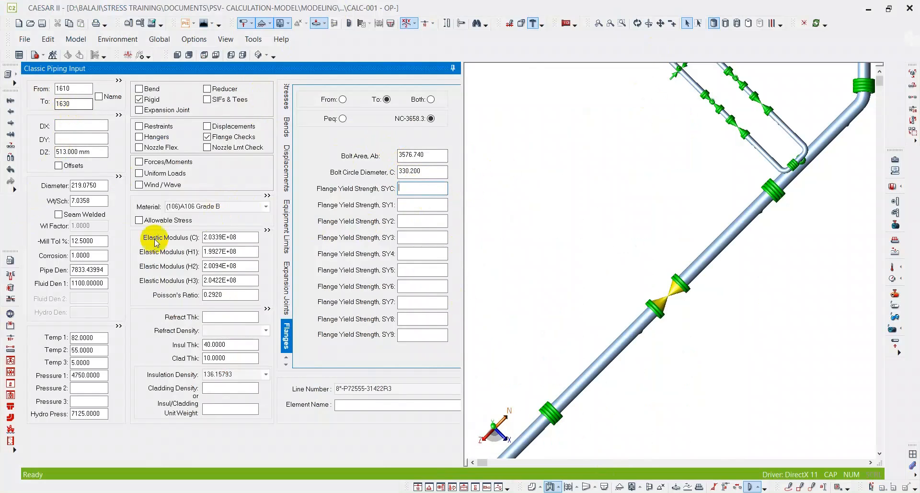
click(158, 221)
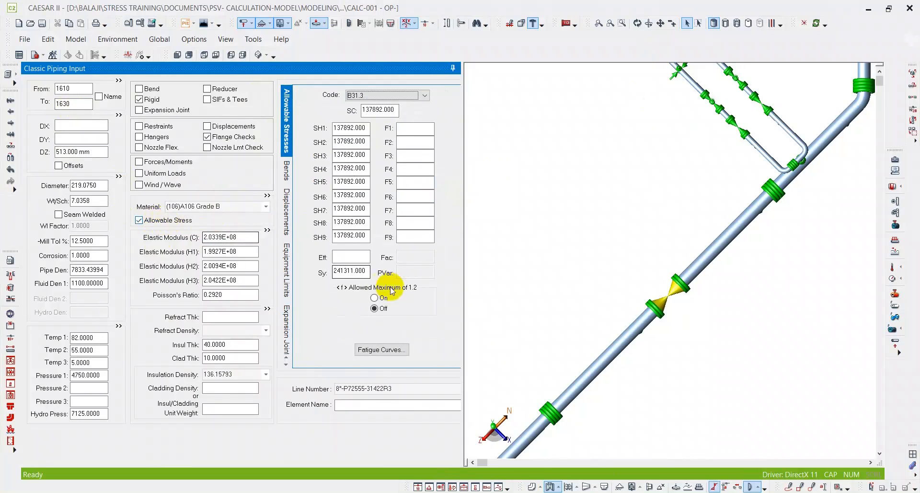
drag(368, 272, 314, 271)
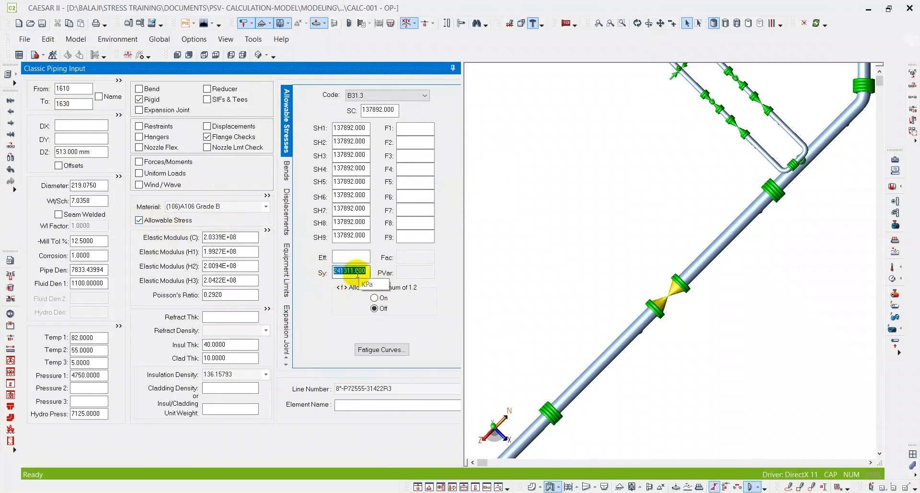
Remove the Allowable Stress data from the element and enter 241311 as Flange Yield Strength, SYC.
click(173, 222)
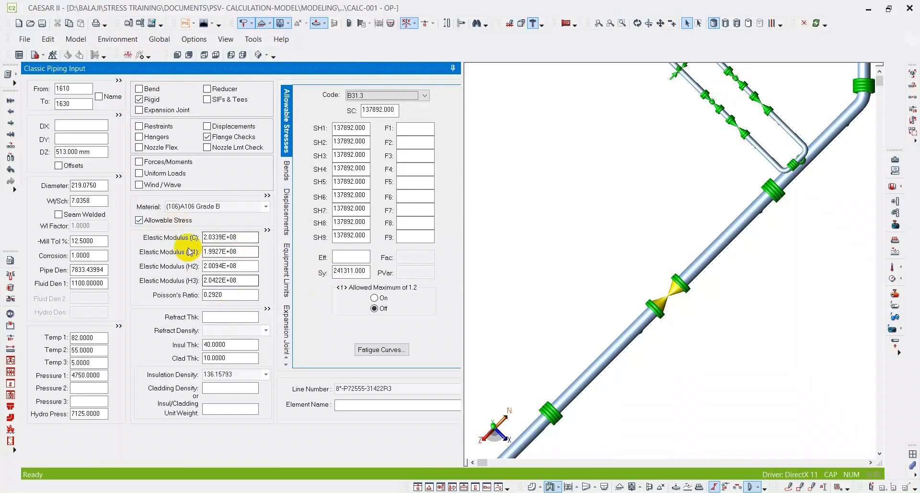
click(175, 221)
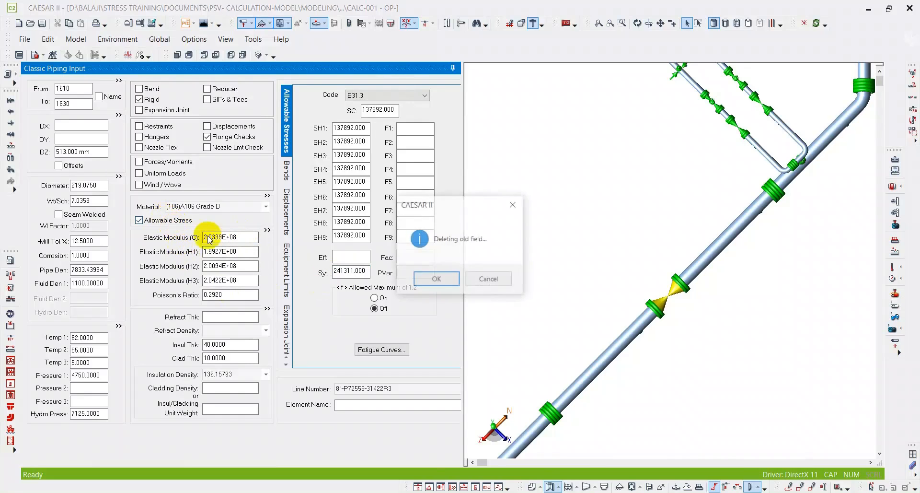
click(434, 279)
click(406, 187)
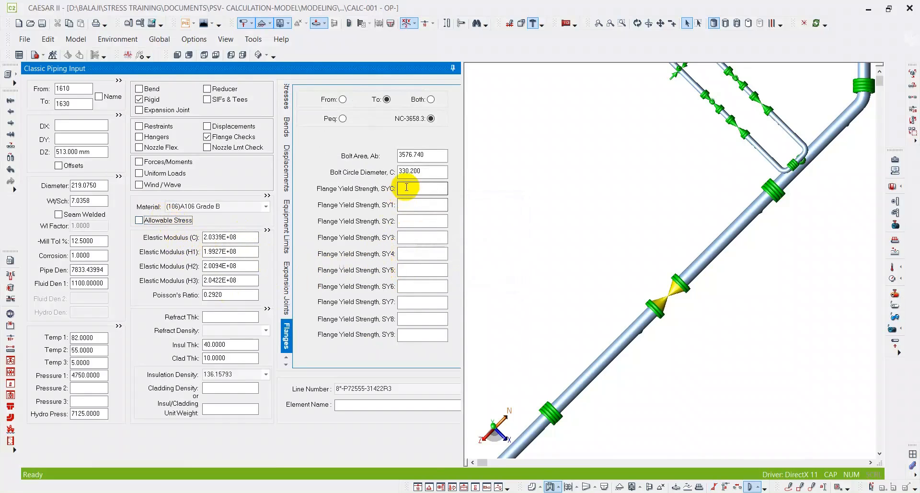
click(404, 187)
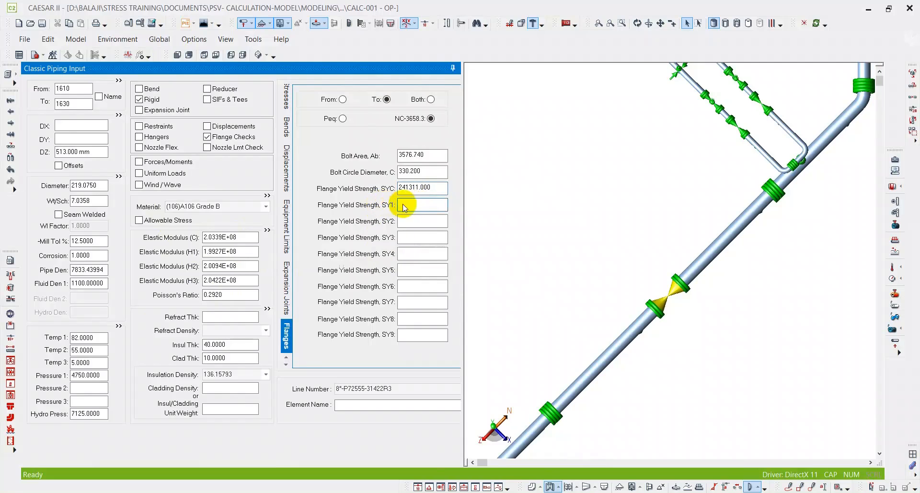
Open the full operating conditions list beside the flange data and review the temperature cases against the SY1–SY9 fields.
click(119, 327)
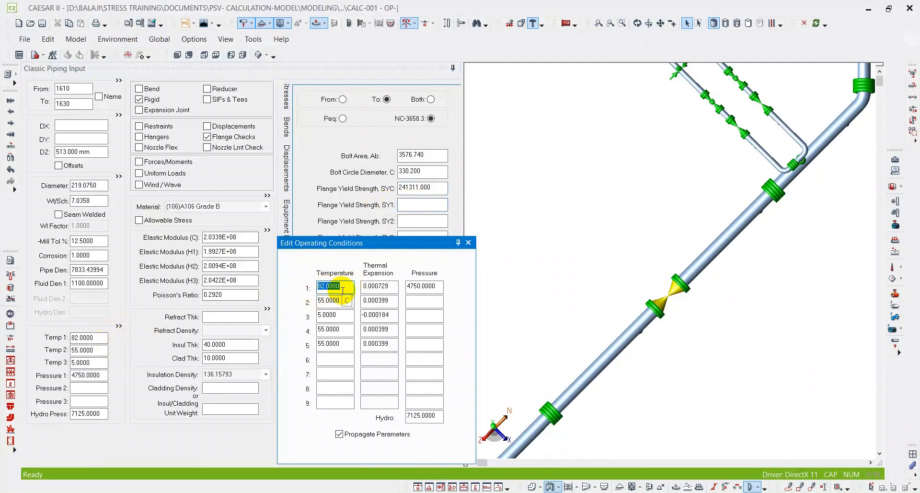
drag(357, 243, 210, 250)
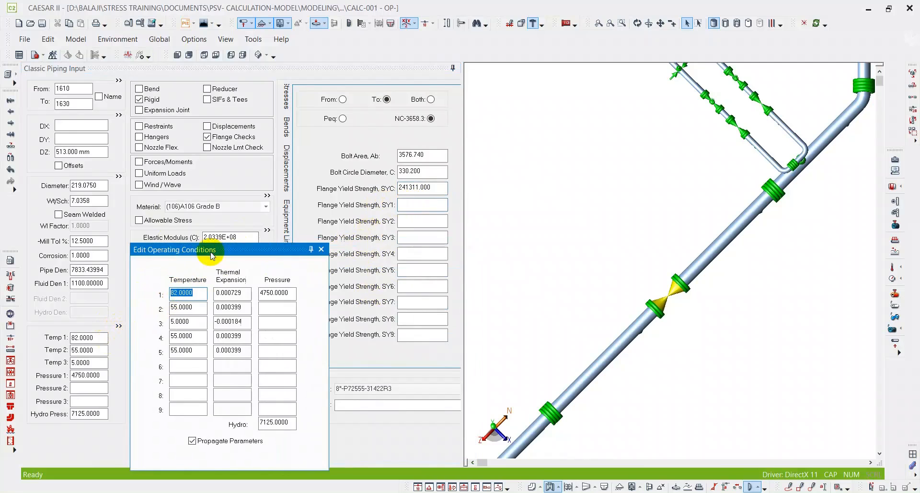
key(Tab)
key(Tab)
key(Tab)
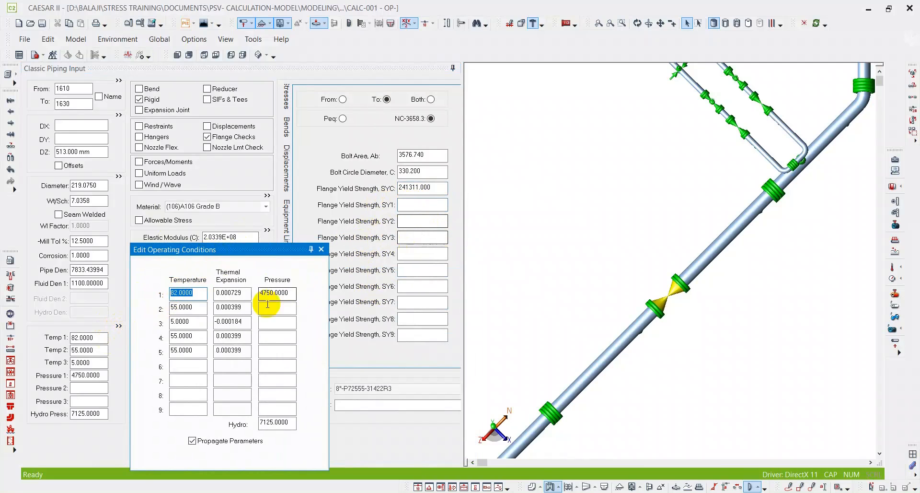
key(Tab)
key(Tab)
key(Tab)
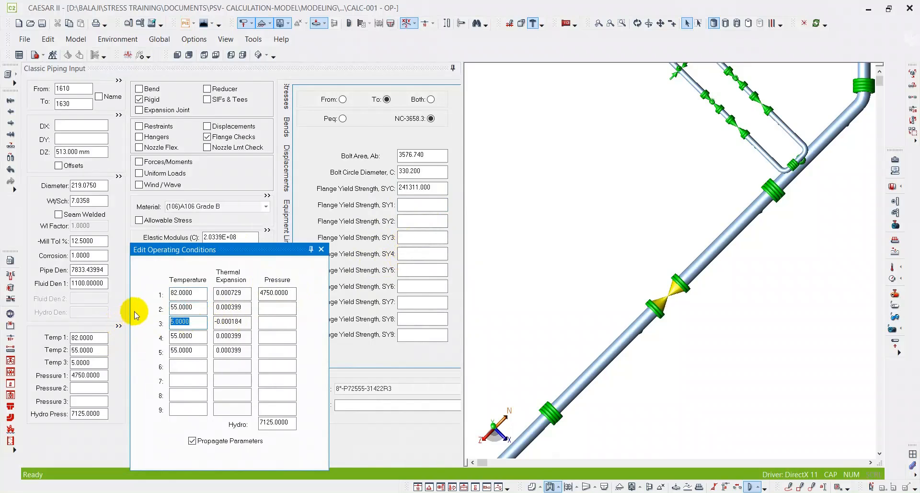
click(403, 210)
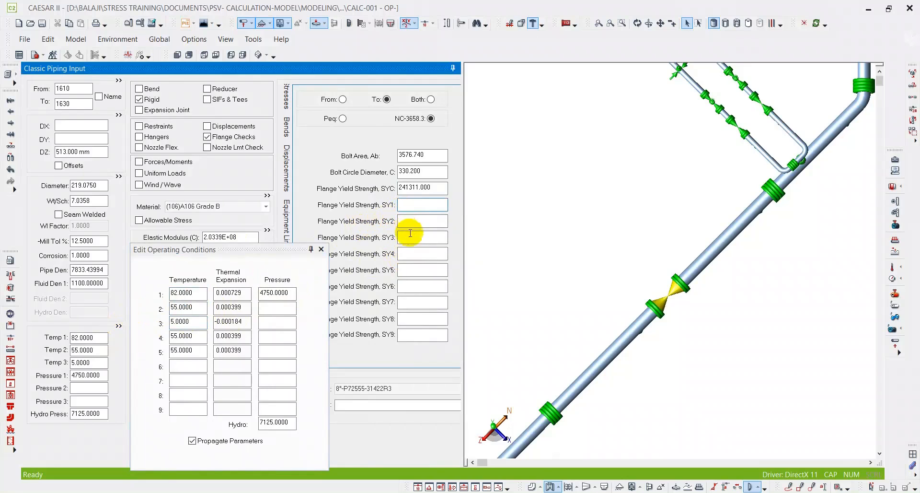
Open the ASME BPVC 2010 Section II, Part D Properties (Customary) PDF from the CODES & STANDARDS folder.
key(alt+Tab)
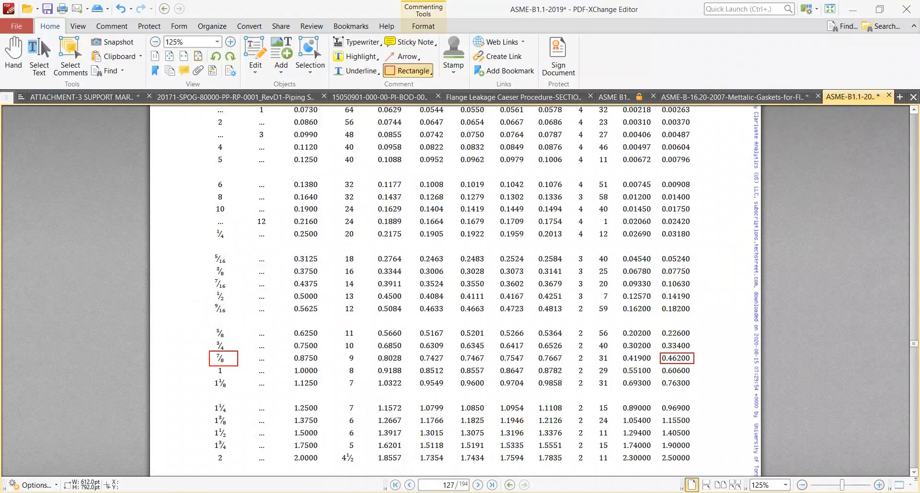
click(365, 492)
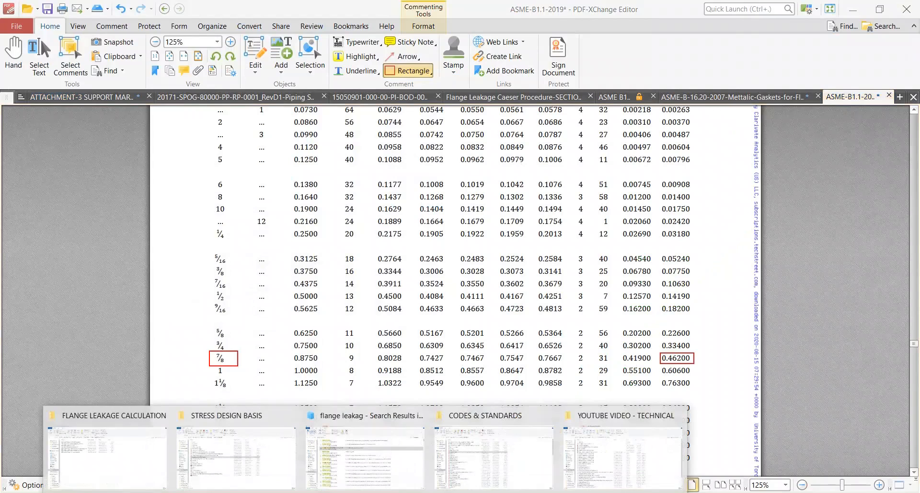
click(522, 443)
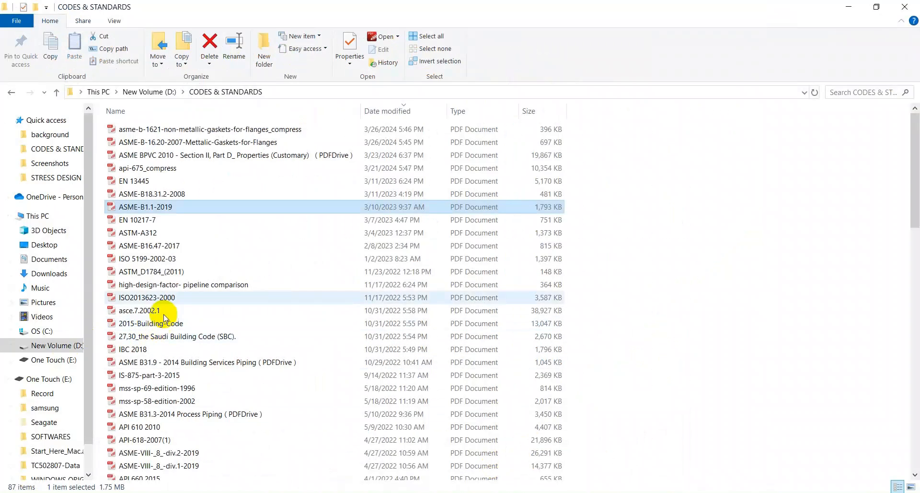
click(196, 156)
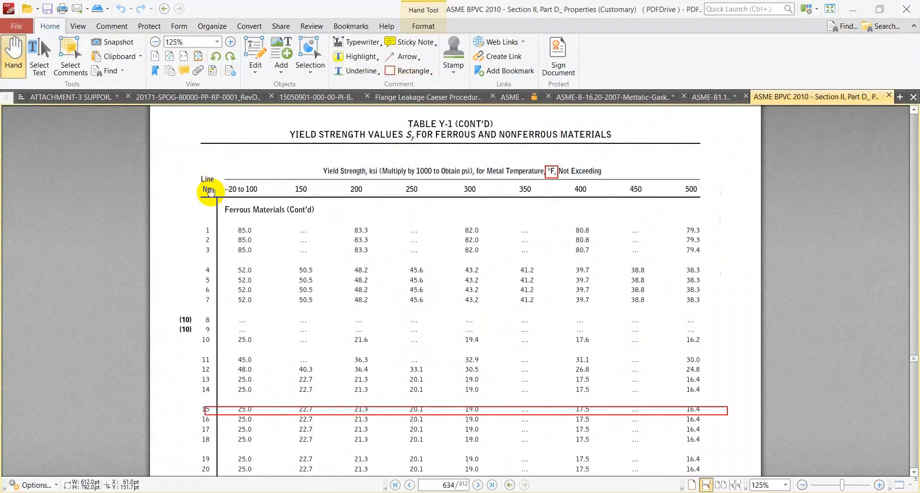
Examine the highlighted line 15 in Table Y-1, checking its yield strengths against the °F temperature columns and its minimum yield strength in ksi.
scroll(375, 314, down, 3)
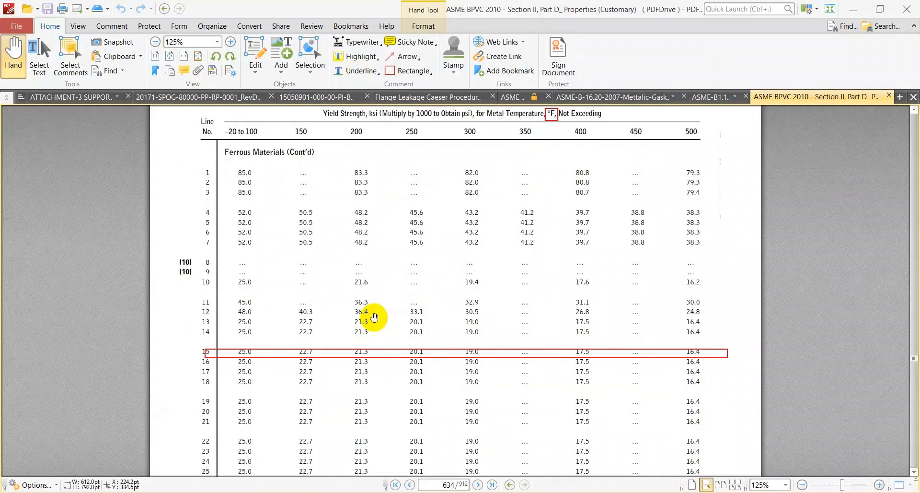
scroll(374, 317, up, 4)
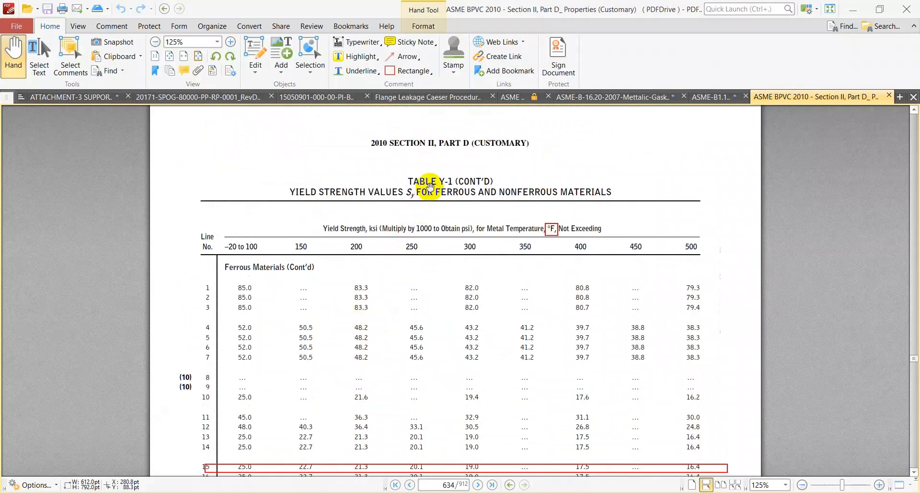
scroll(431, 194, up, 4)
ctrl+scroll(452, 247, up, 1)
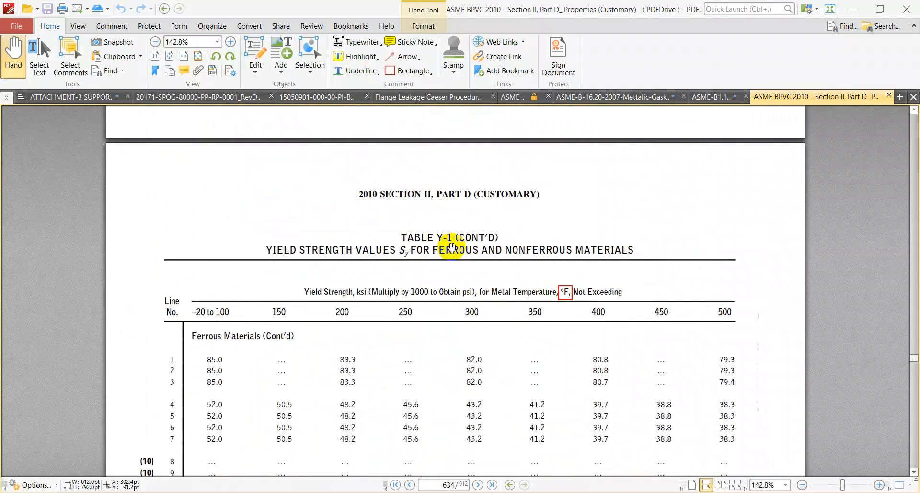
scroll(452, 247, down, 1)
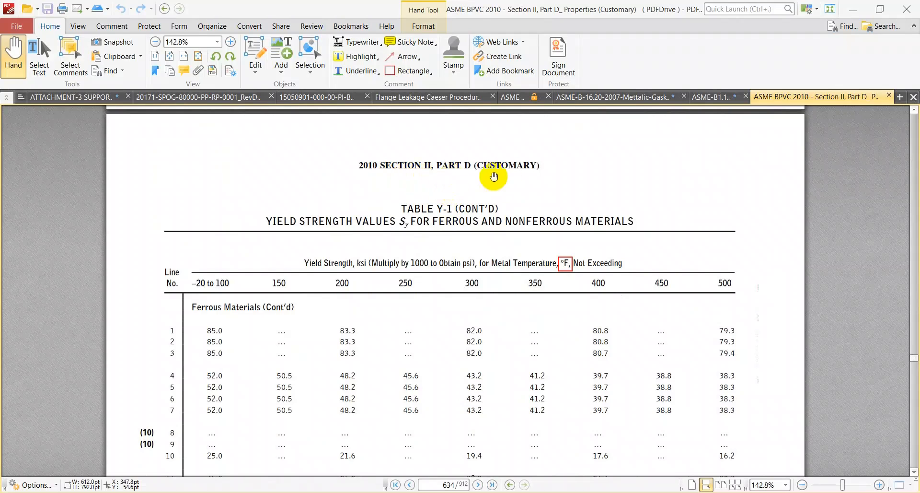
drag(322, 260, 310, 155)
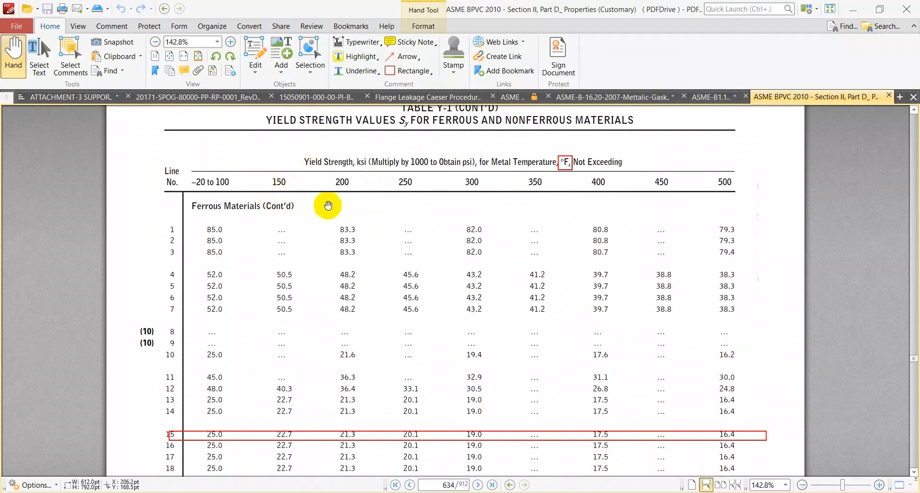
ctrl+scroll(421, 321, down, 3)
scroll(422, 352, up, 5)
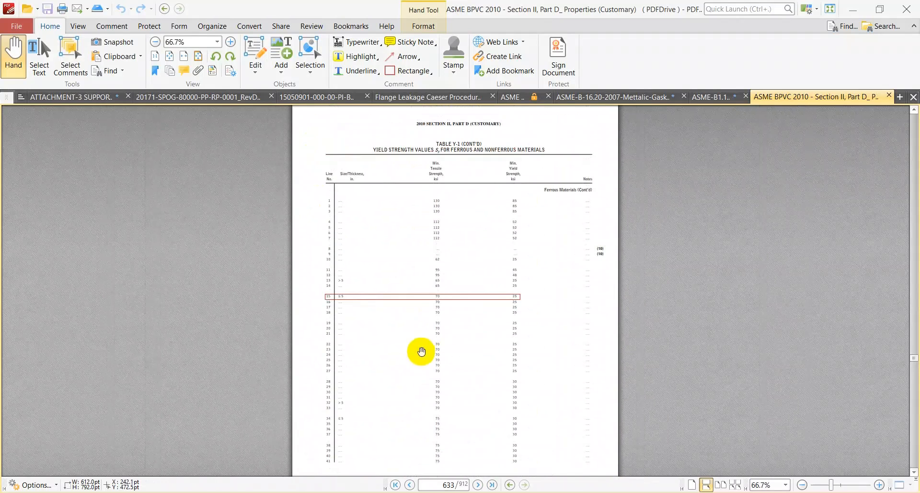
ctrl+scroll(462, 206, up, 3)
drag(459, 253, 457, 291)
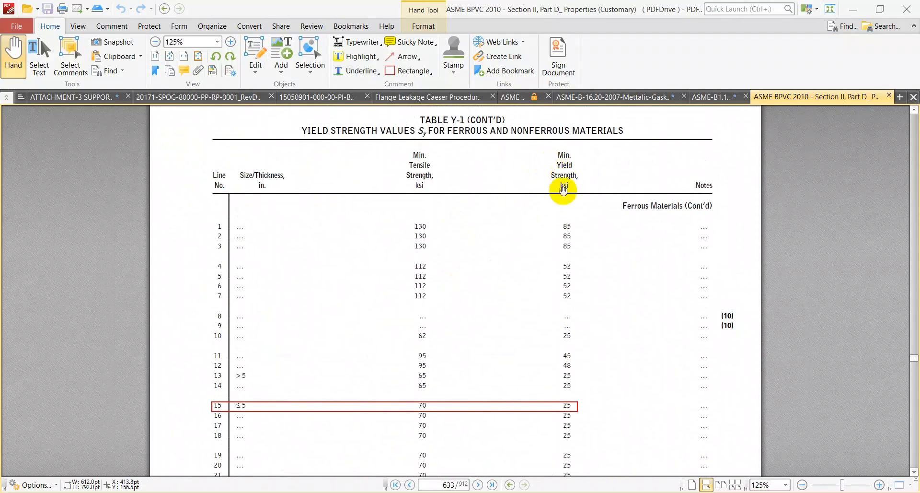
drag(511, 356, 493, 294)
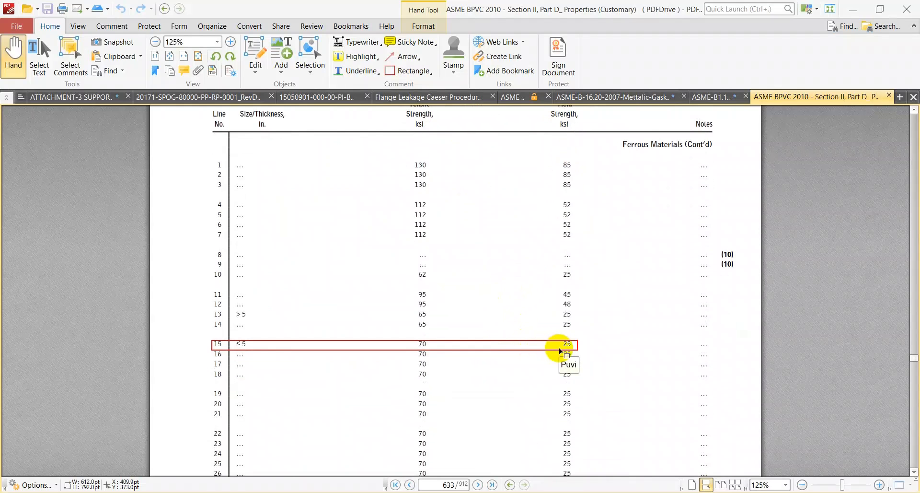
Compare line 15's yield strengths at each temperature with its material entry on the matching Table Y-1 page, the SA-182 F316L forging.
scroll(560, 350, down, 10)
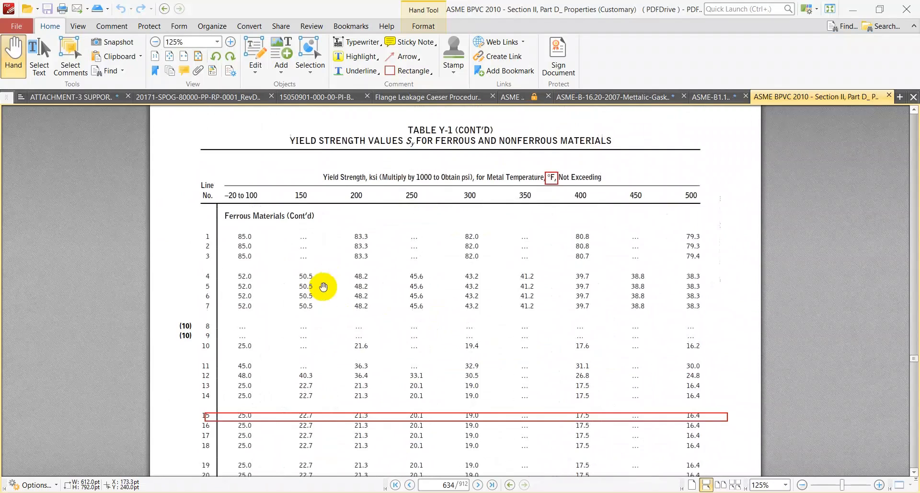
ctrl+scroll(205, 230, up, 1)
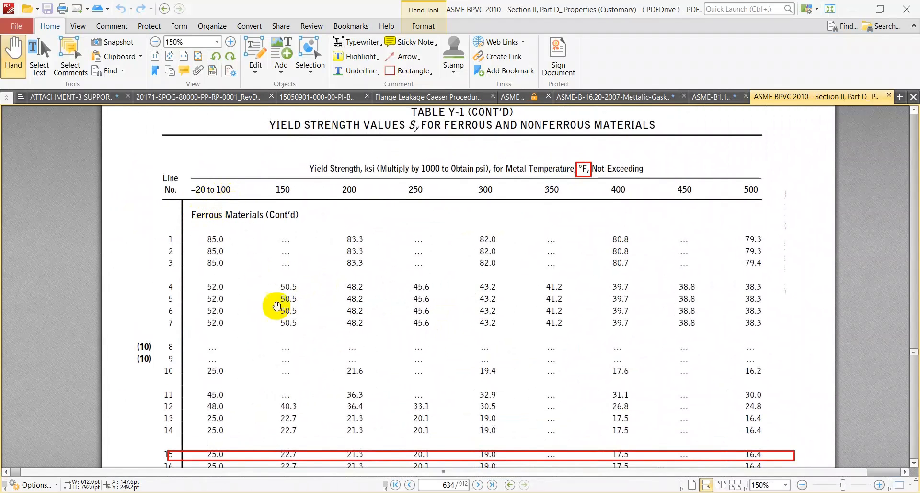
scroll(263, 324, down, 2)
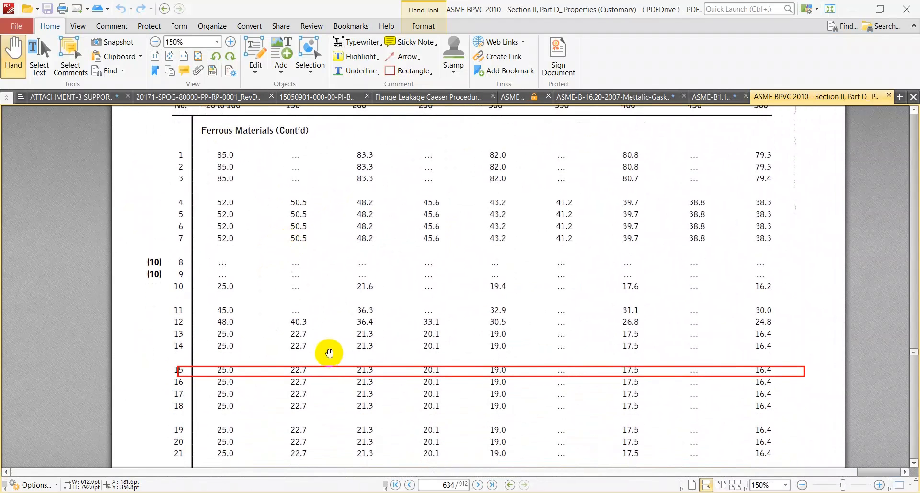
ctrl+scroll(329, 353, down, 1)
scroll(271, 312, up, 1)
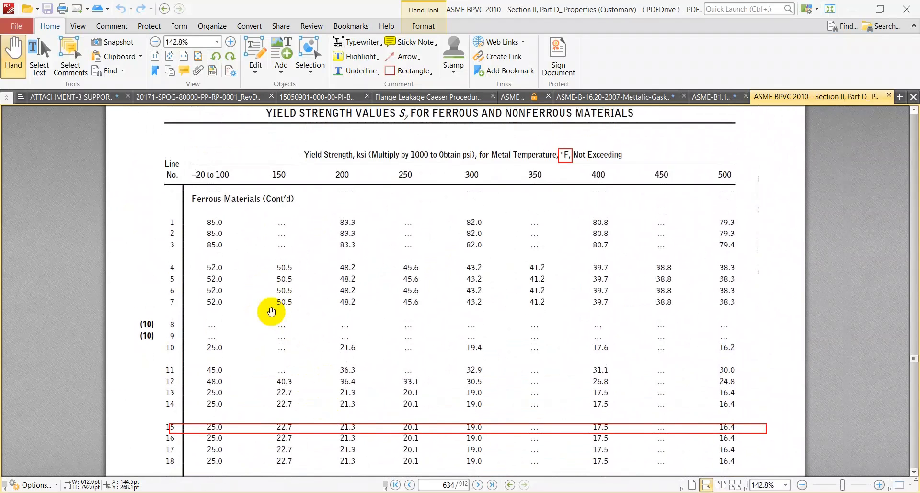
ctrl+scroll(271, 312, down, 1)
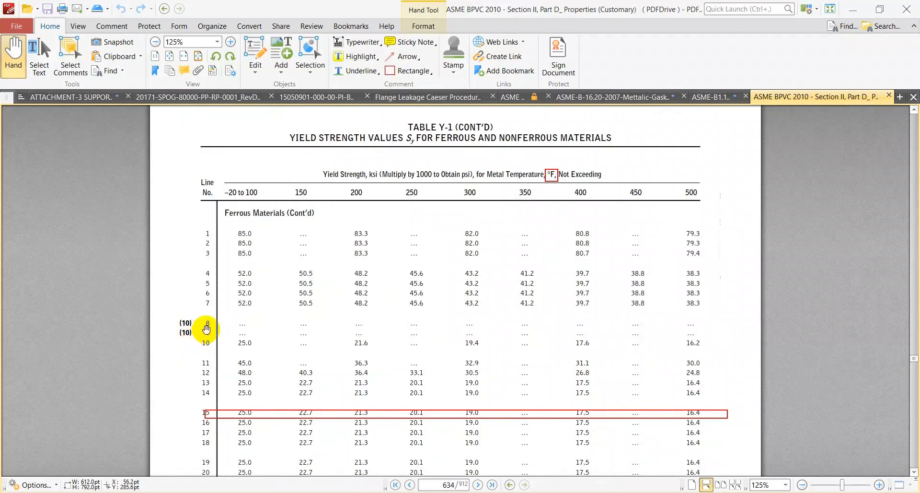
ctrl+scroll(249, 329, down, 3)
scroll(302, 335, up, 5)
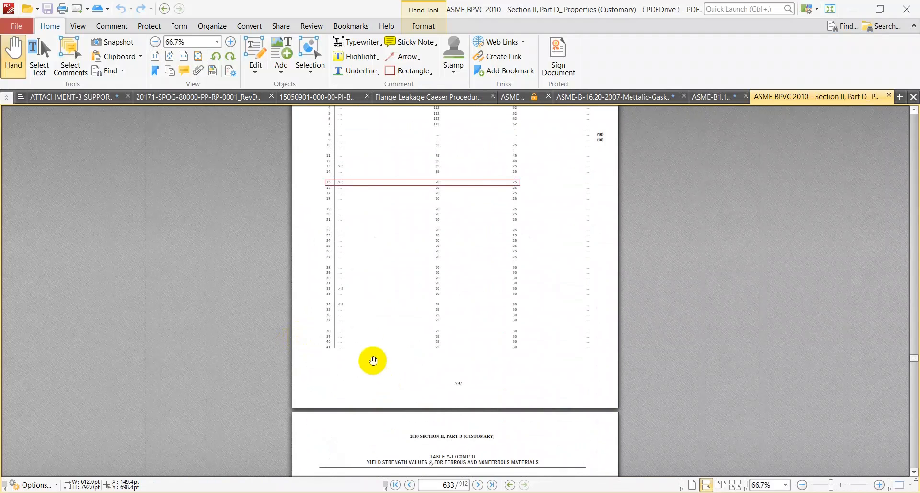
scroll(374, 360, up, 8)
ctrl+scroll(339, 301, up, 3)
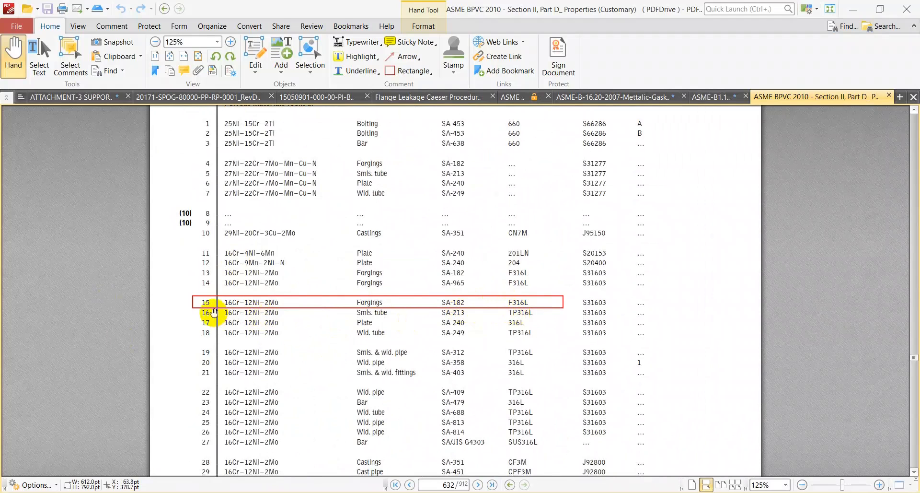
scroll(217, 363, up, 2)
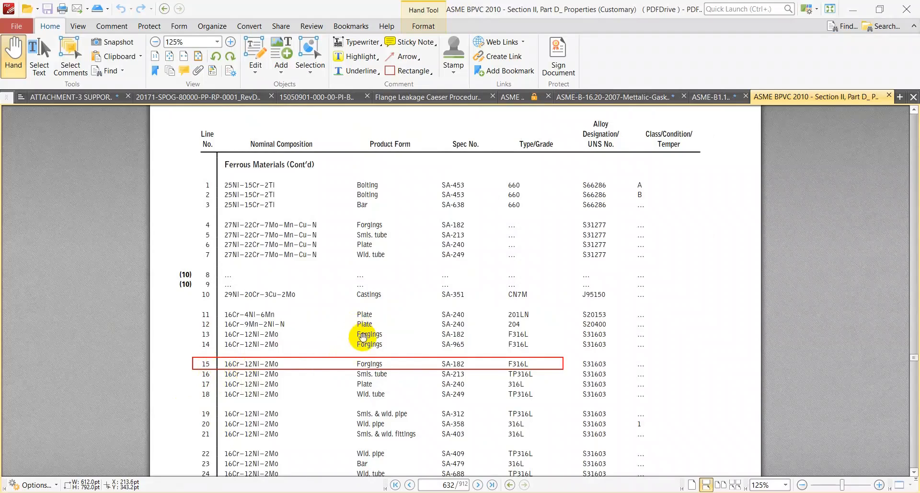
Look back through the preceding Table Y-1 pages of ferrous materials for the flange material's specification.
scroll(388, 316, up, 20)
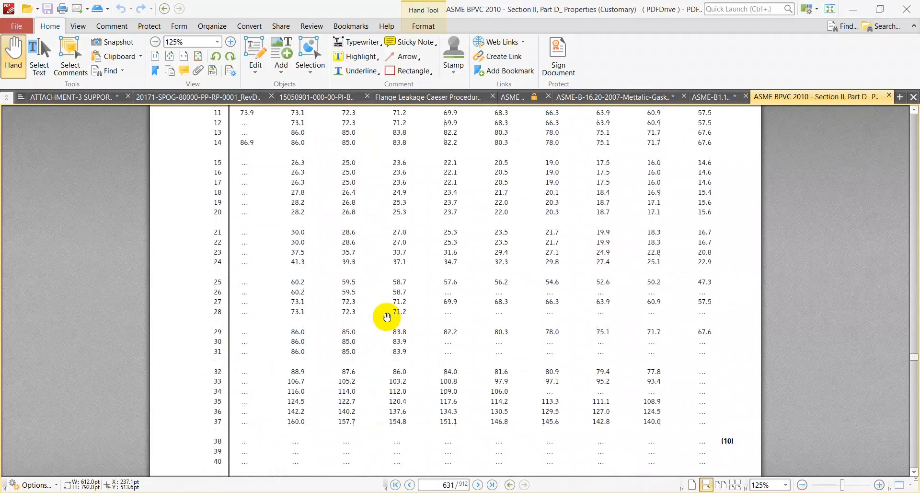
scroll(391, 328, up, 20)
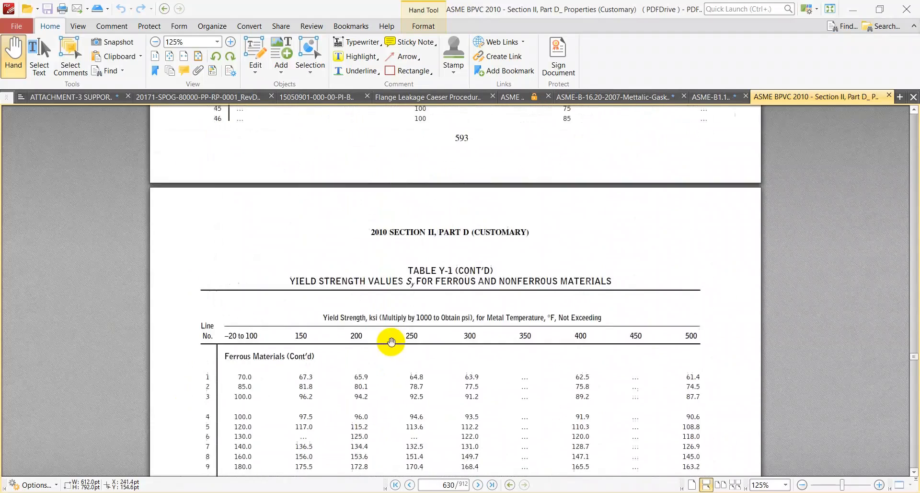
scroll(389, 338, up, 20)
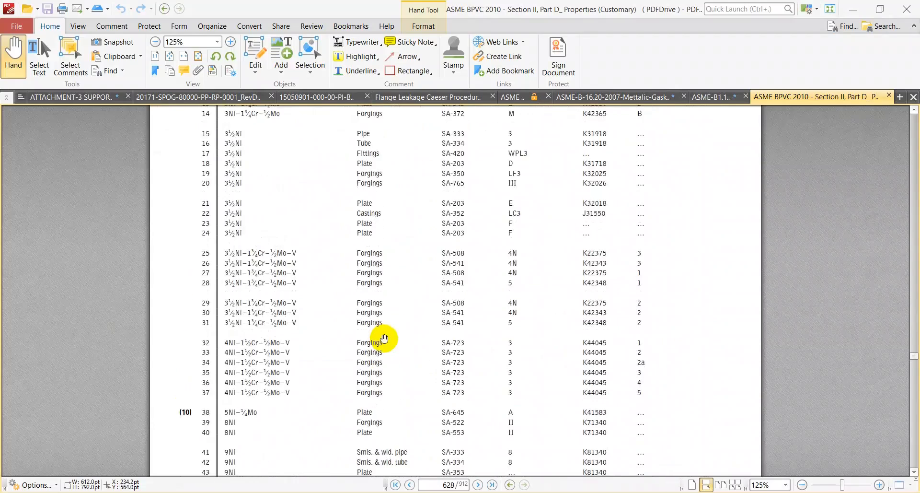
scroll(383, 337, up, 20)
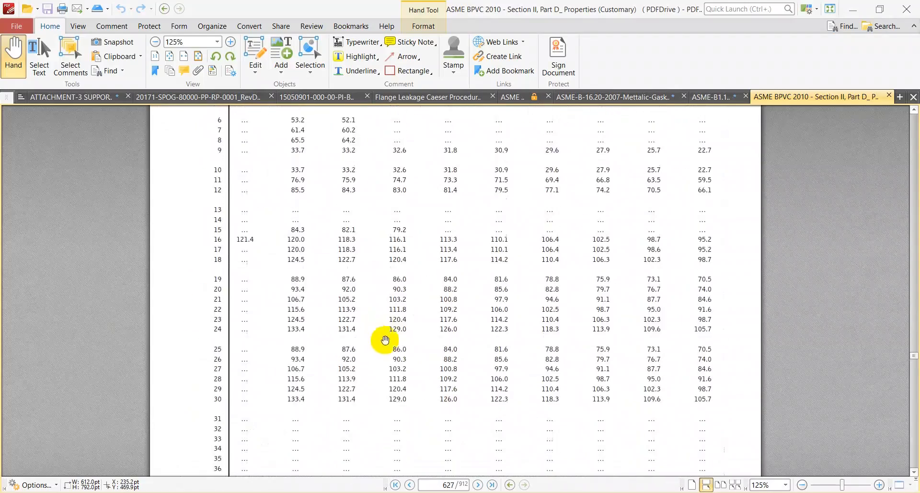
scroll(398, 329, up, 10)
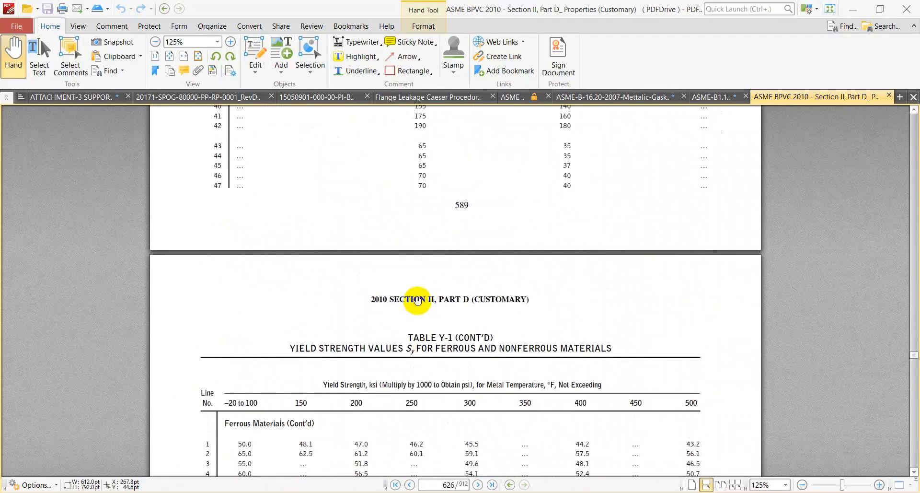
scroll(414, 291, up, 15)
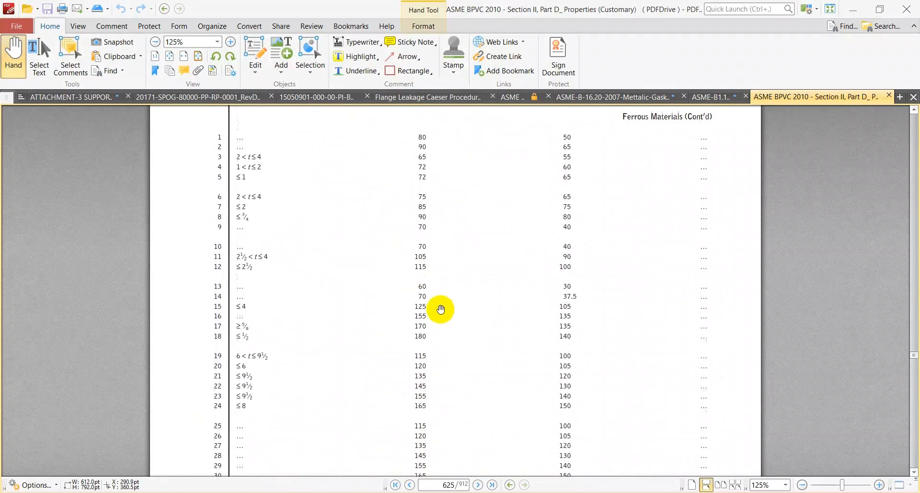
scroll(414, 308, up, 8)
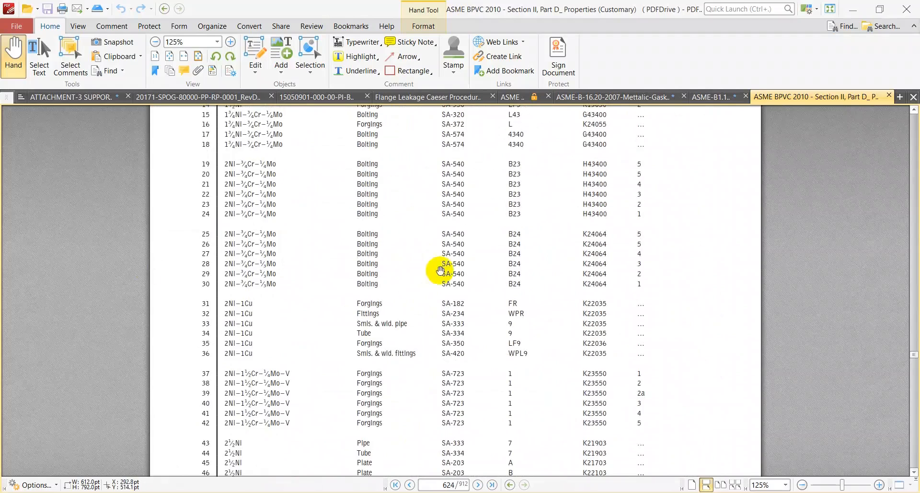
scroll(468, 205, up, 15)
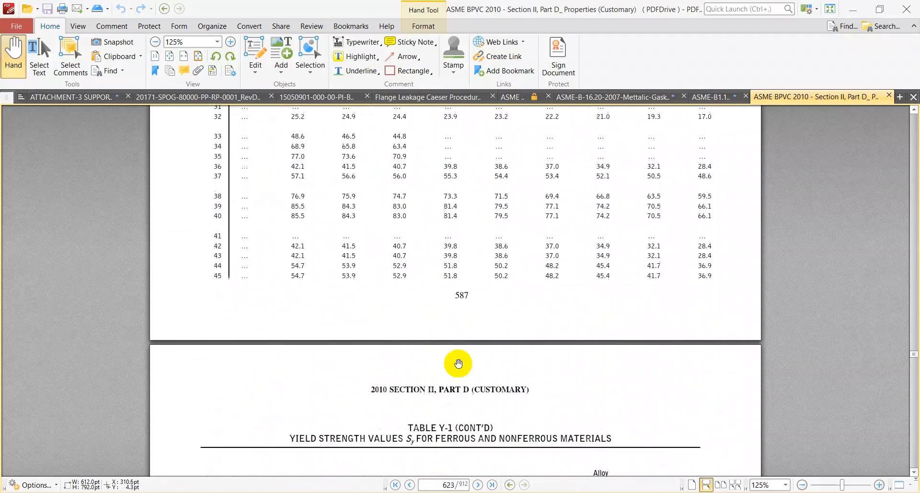
scroll(440, 256, up, 15)
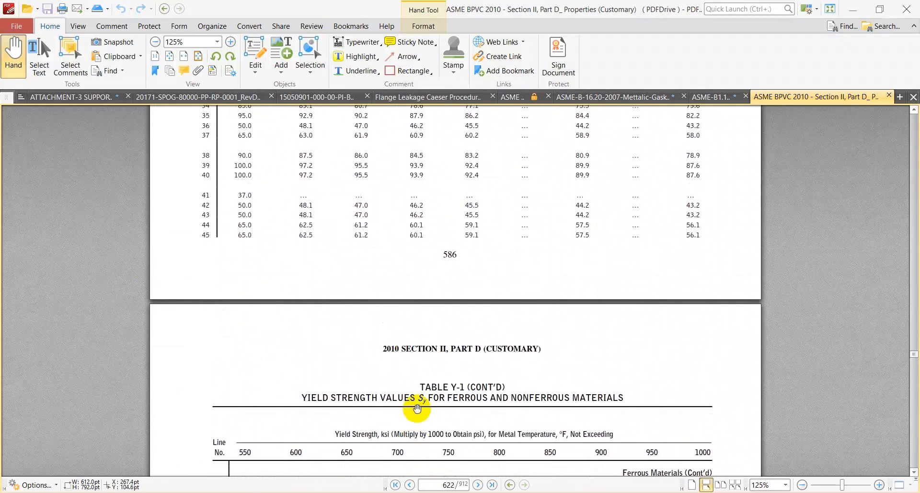
scroll(417, 408, up, 20)
scroll(417, 408, up, 20)
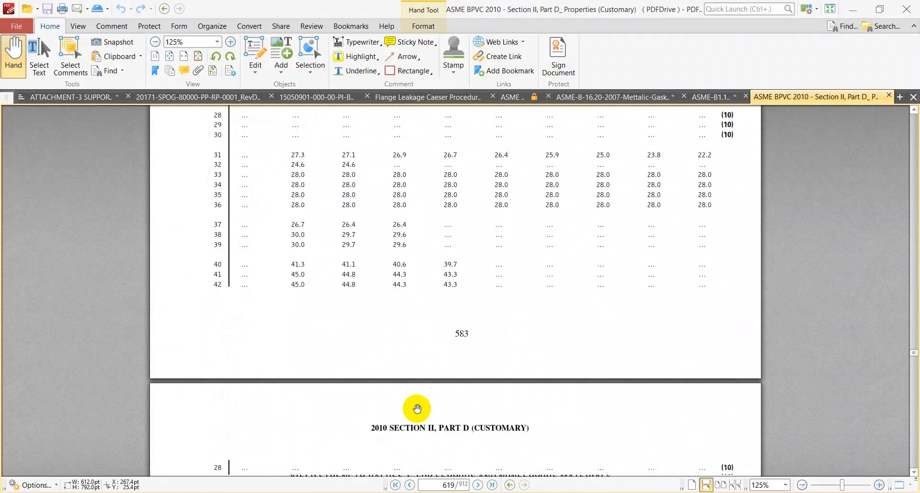
scroll(417, 408, up, 10)
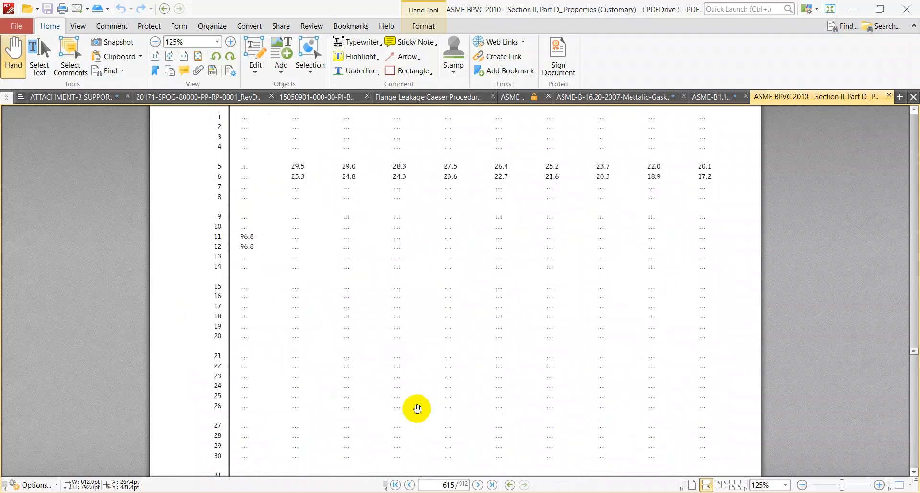
scroll(417, 408, up, 5)
scroll(416, 410, down, 20)
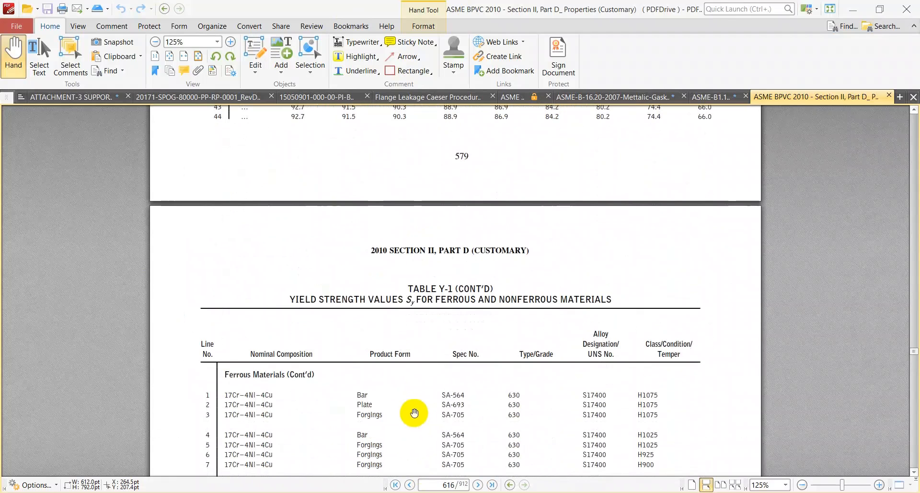
scroll(414, 413, up, 20)
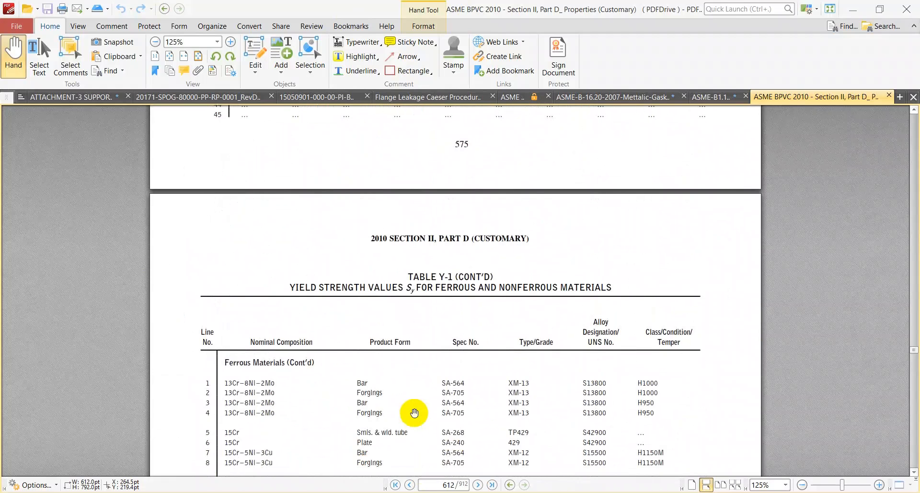
scroll(414, 413, up, 20)
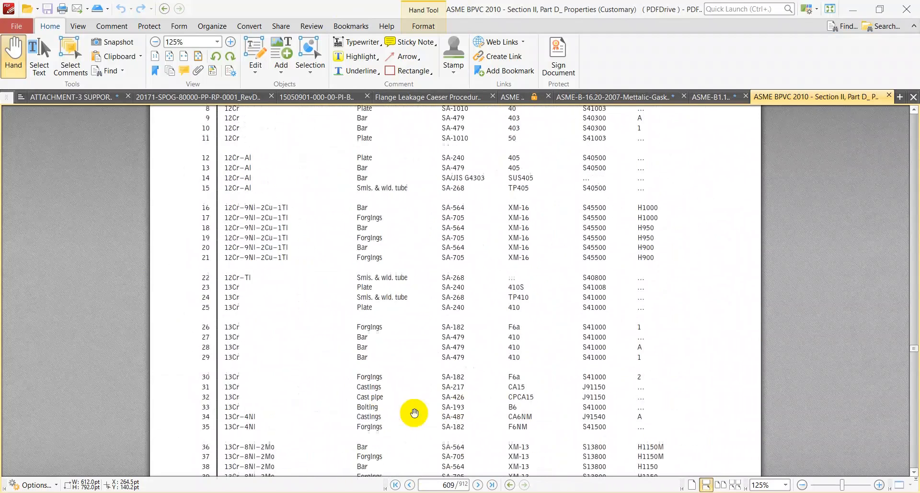
scroll(414, 413, up, 20)
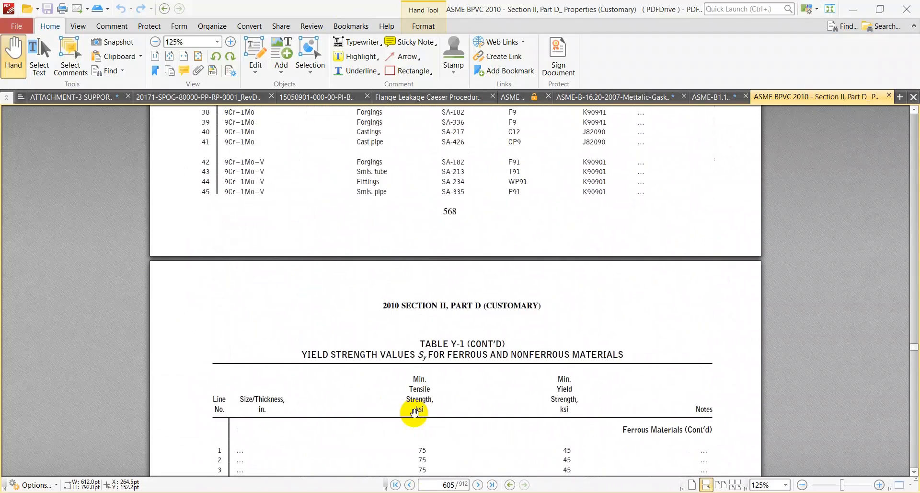
scroll(415, 413, up, 15)
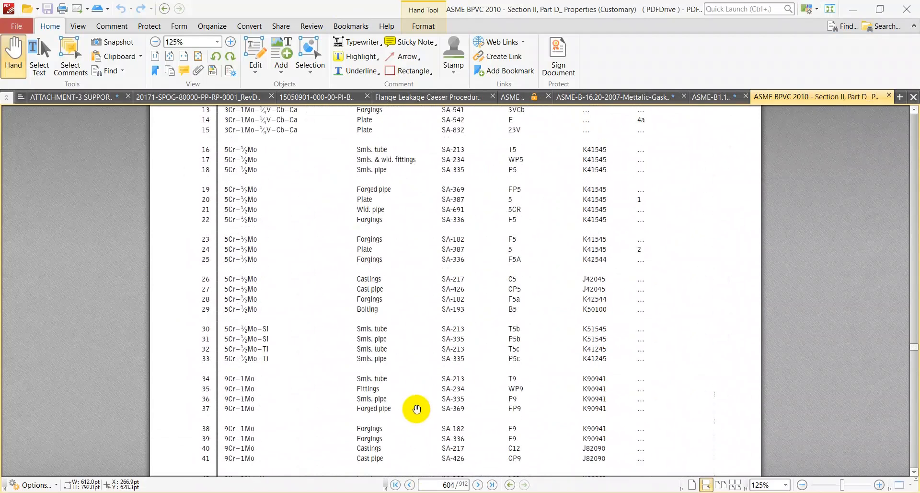
Search the PDF for SA105 and go through the matches to the SA-105 forgings entry in Table Y-1.
key(ctrl+f)
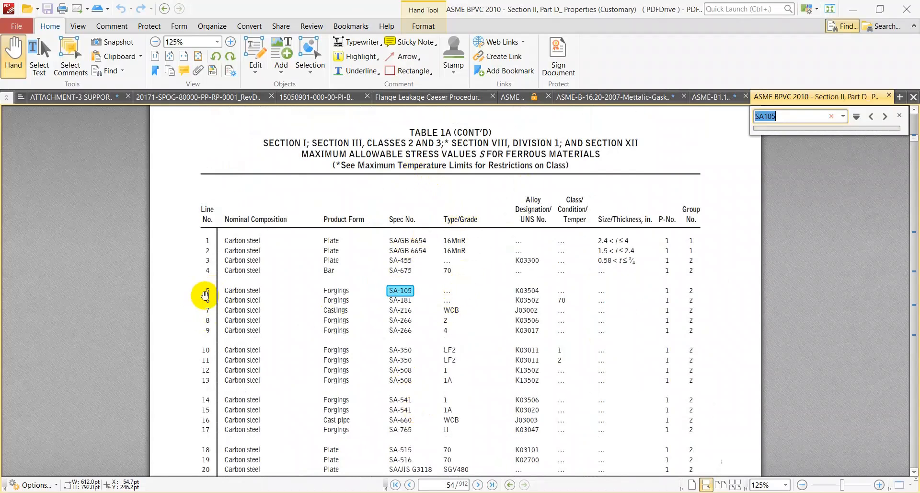
click(879, 117)
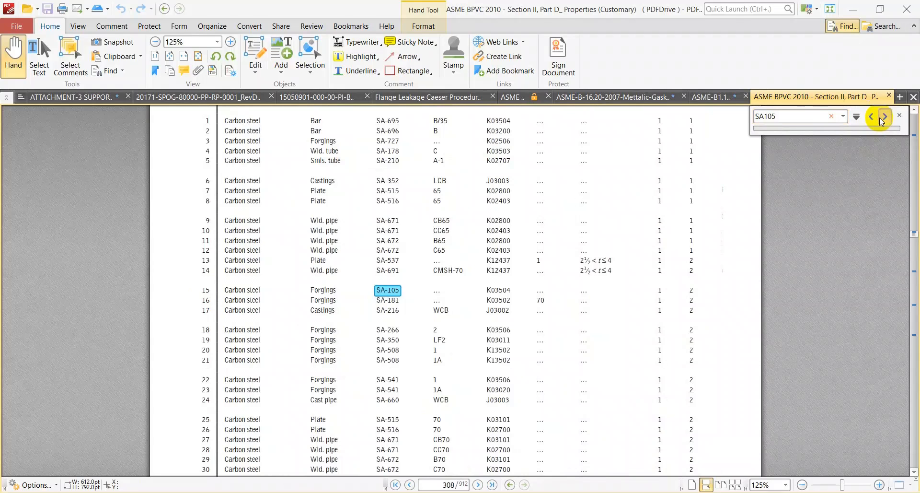
click(880, 117)
click(879, 117)
click(879, 117)
click(879, 117)
scroll(569, 363, up, 3)
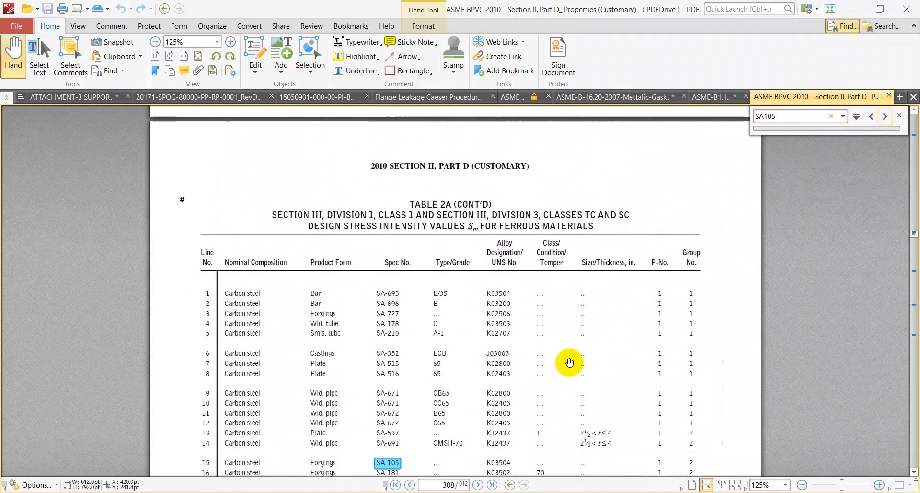
click(886, 117)
click(886, 117)
click(886, 117)
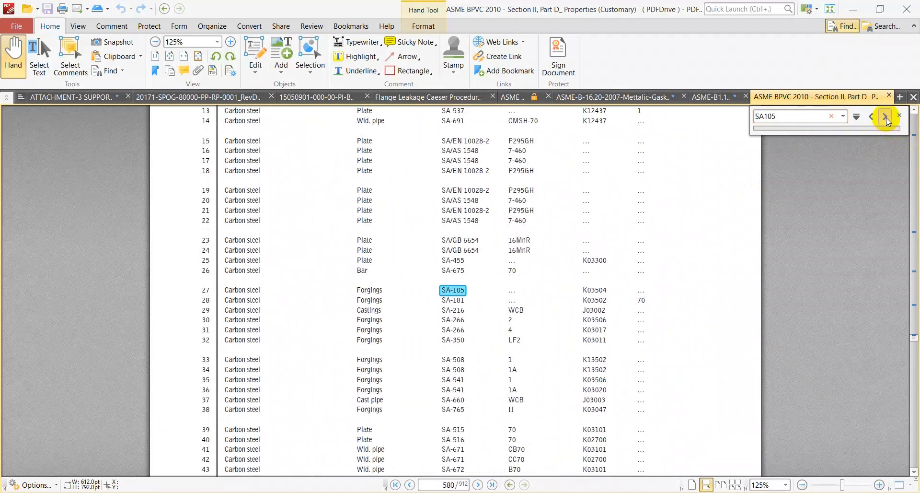
click(886, 117)
Examine line 27, the SA-105 forgings, across the Table Y-1 pages for its minimum yield strength and temperature-dependent yield strengths.
scroll(771, 362, up, 7)
scroll(602, 361, down, 3)
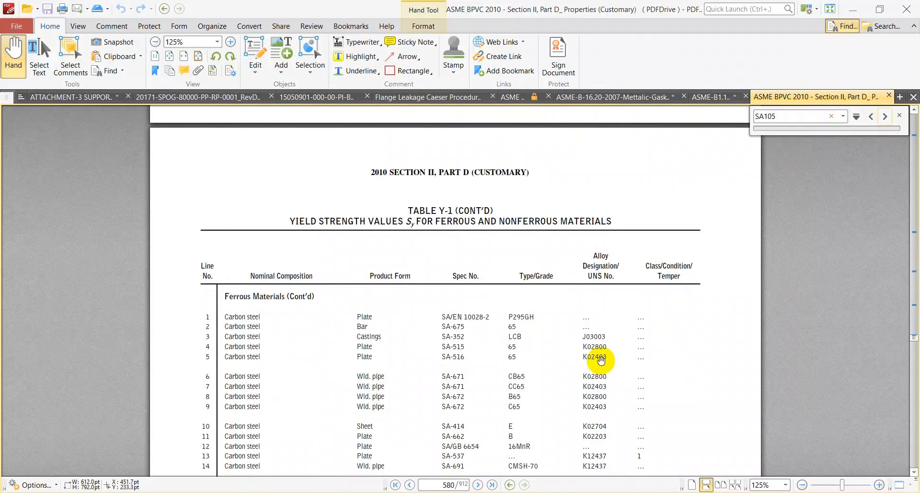
scroll(602, 361, down, 2)
scroll(601, 360, down, 4)
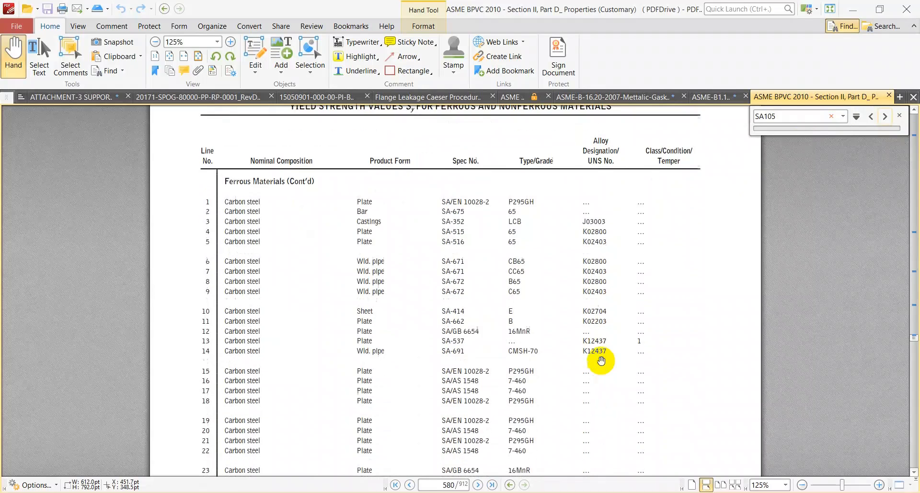
scroll(602, 361, down, 4)
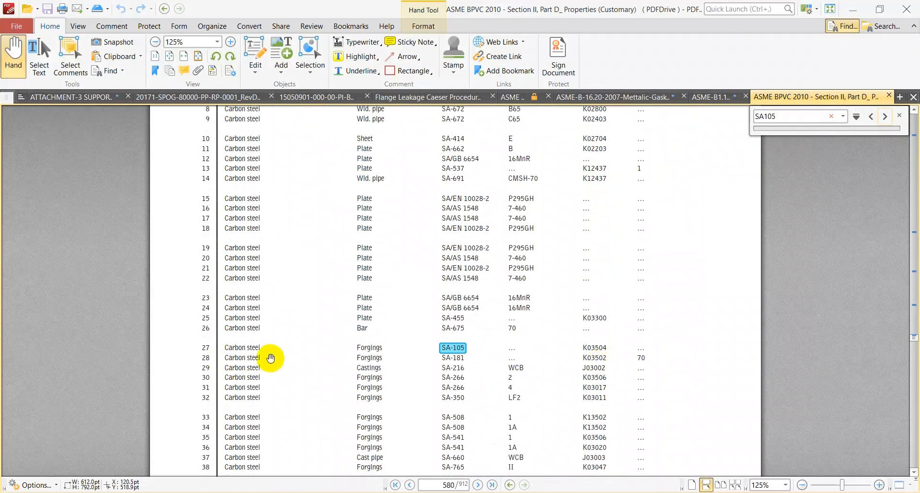
scroll(433, 367, up, 3)
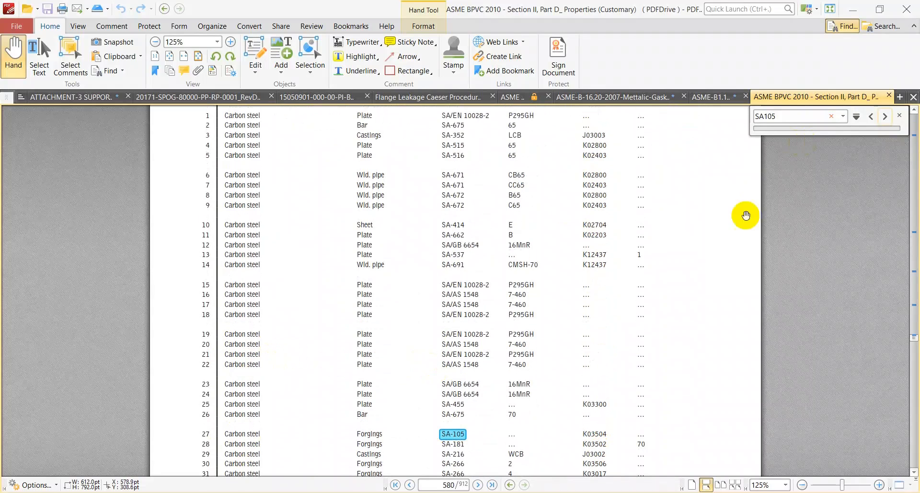
scroll(518, 362, down, 15)
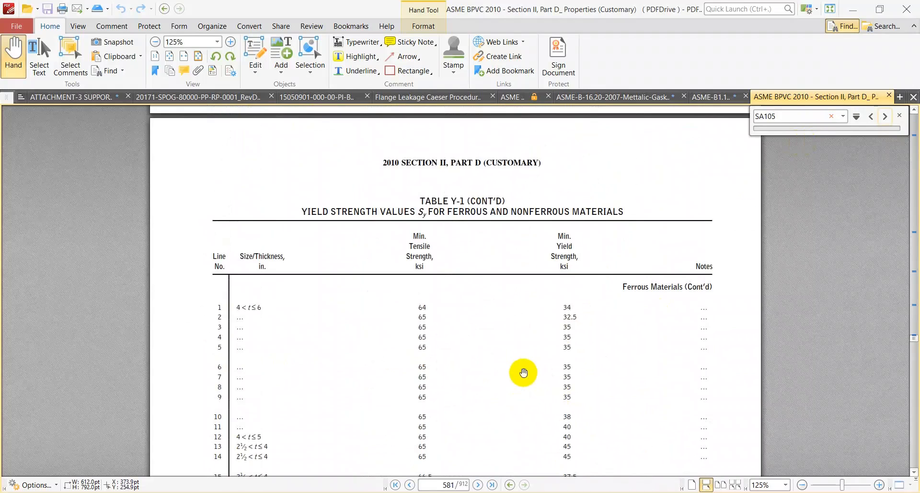
scroll(524, 372, down, 9)
scroll(524, 373, up, 6)
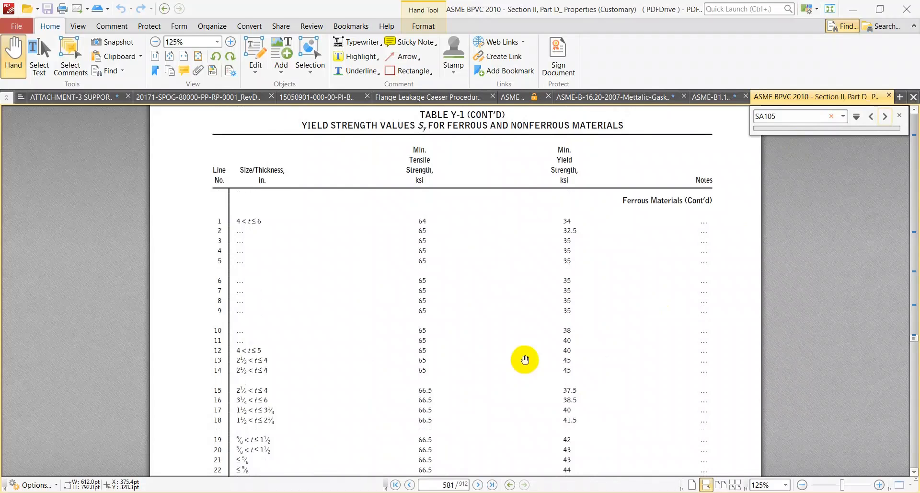
scroll(525, 359, down, 20)
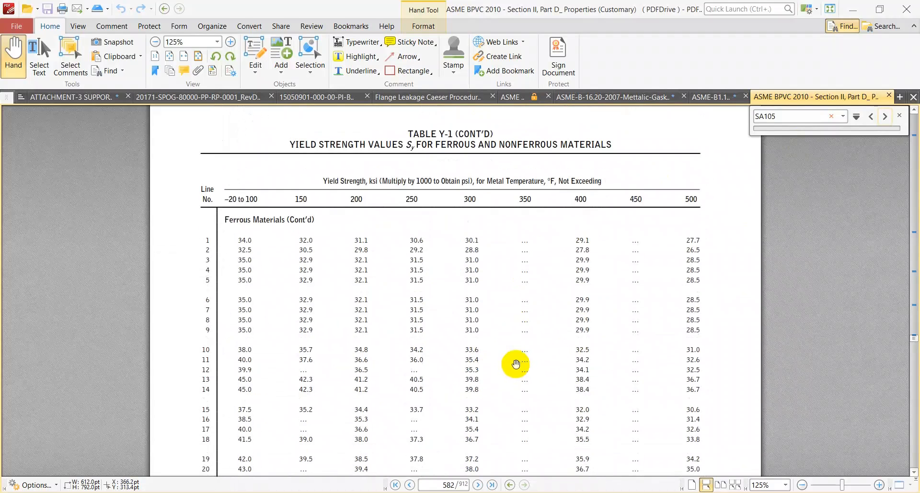
scroll(515, 364, down, 8)
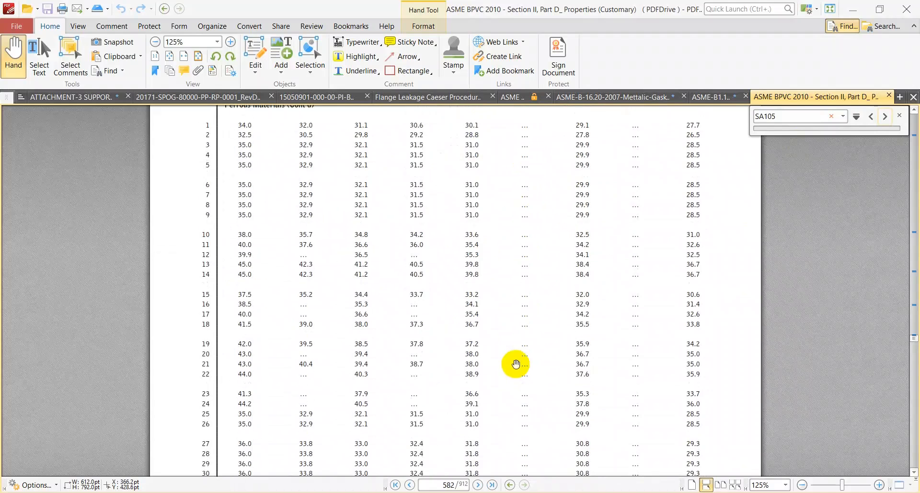
scroll(212, 327, up, 6)
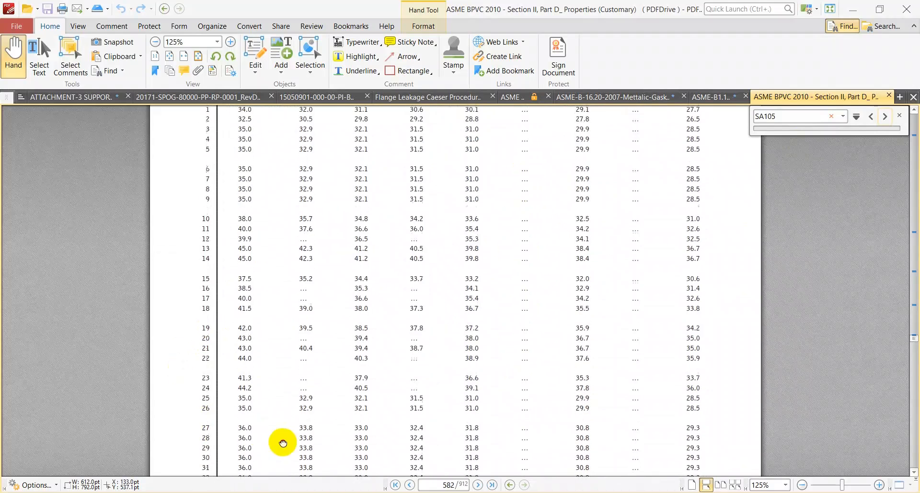
scroll(318, 253, up, 20)
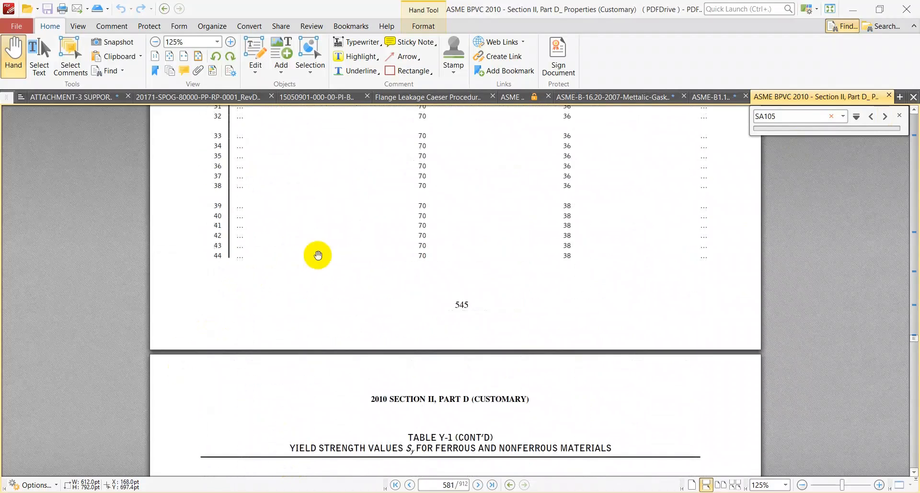
scroll(339, 270, down, 3)
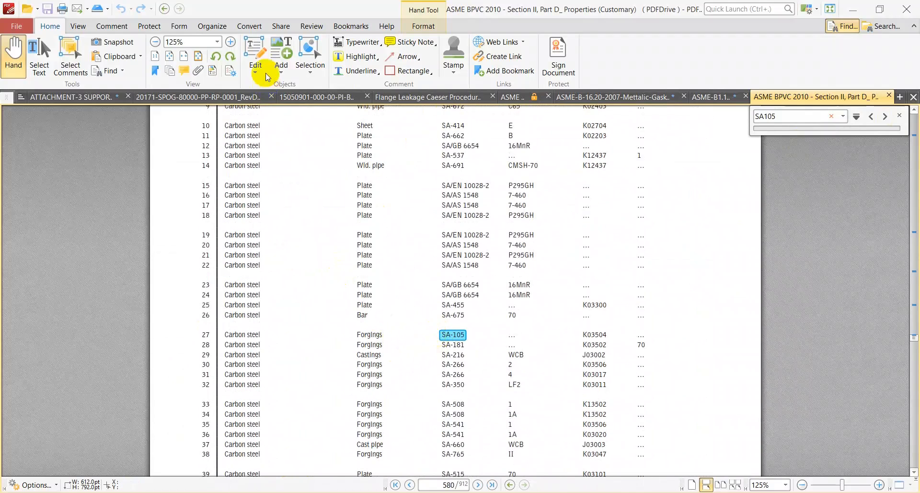
Draw rectangles around the line 27 SA-105 forgings entry and its yield strengths from −20 to 300 °F in Table Y-1.
click(407, 71)
drag(200, 329, 486, 341)
scroll(436, 335, down, 15)
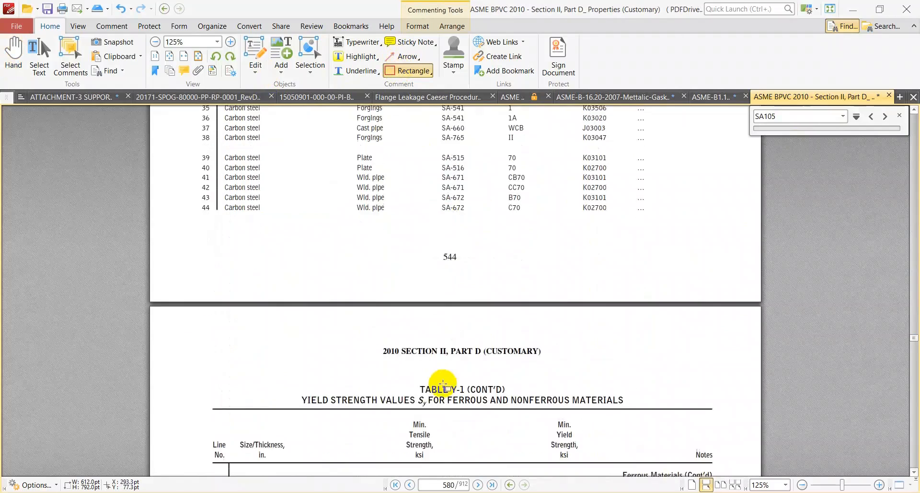
scroll(436, 379, down, 12)
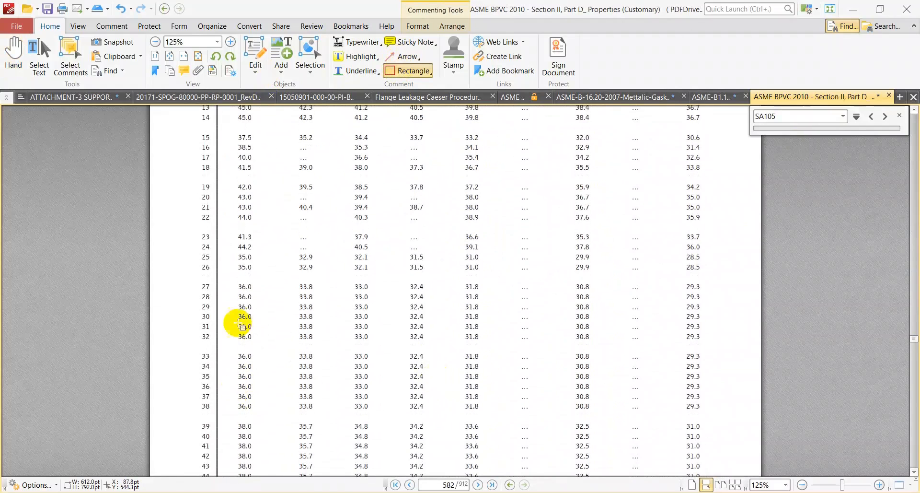
drag(200, 284, 479, 297)
ctrl+scroll(382, 380, down, 2)
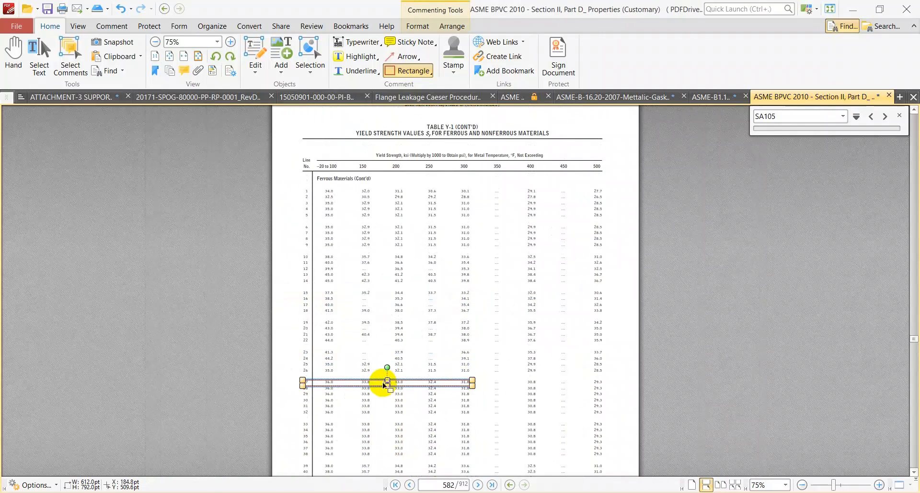
Check the Flange Yield Strength, SYC value in CAESAR II, and convert 21 °C to Fahrenheit with Google's temperature converter.
click(633, 491)
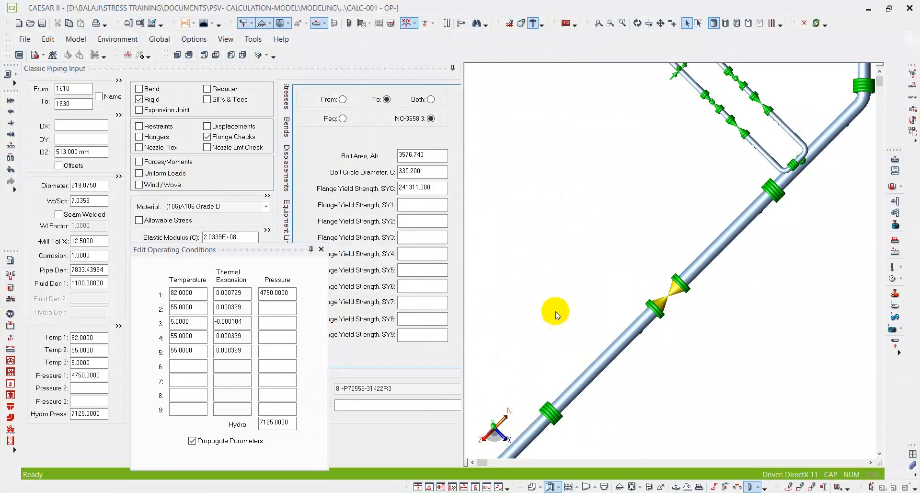
click(421, 189)
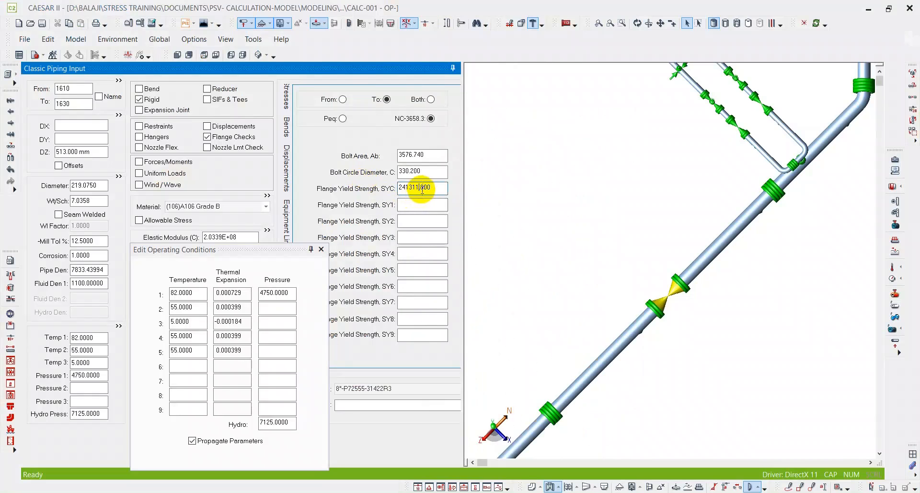
key(alt+Tab)
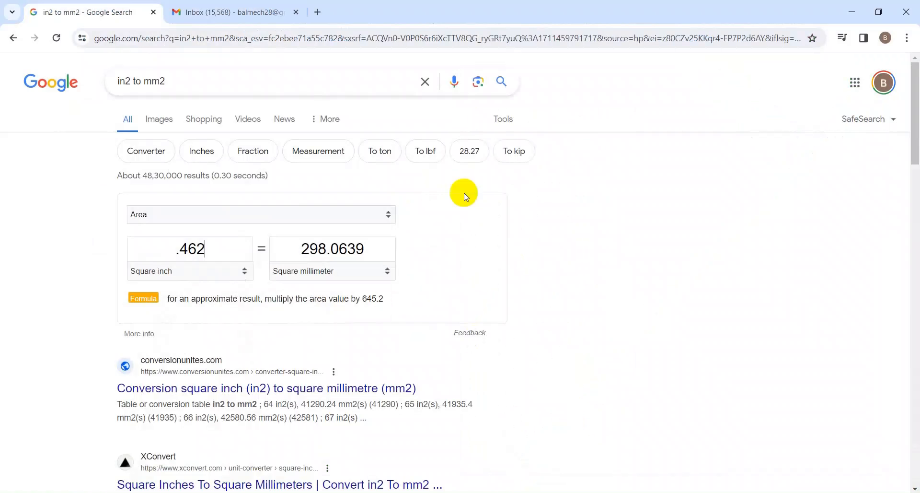
drag(187, 83, 98, 85)
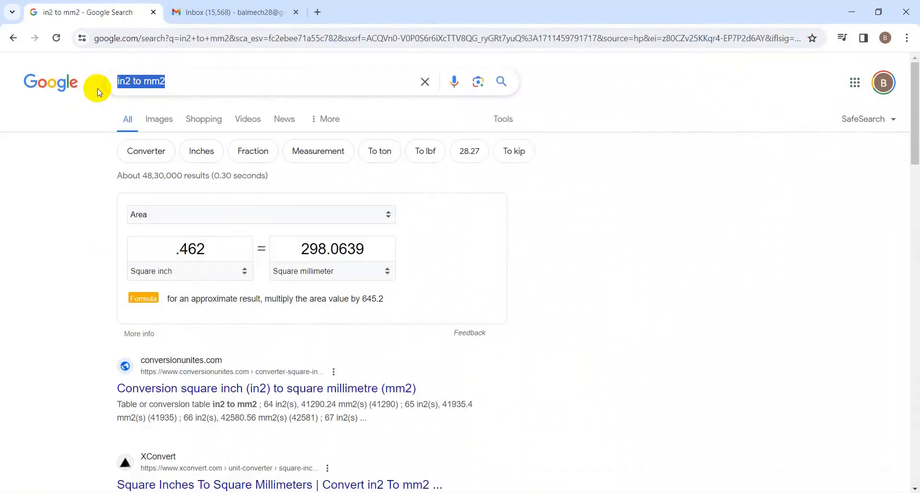
text(F)
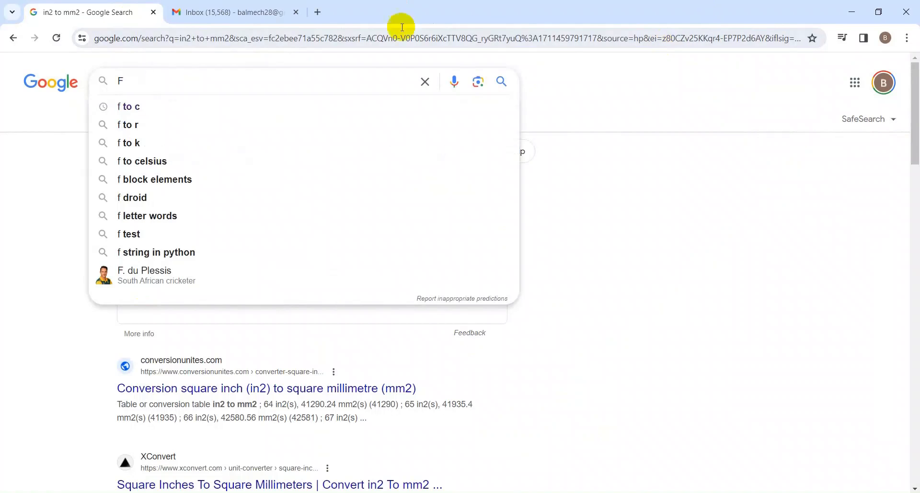
click(282, 106)
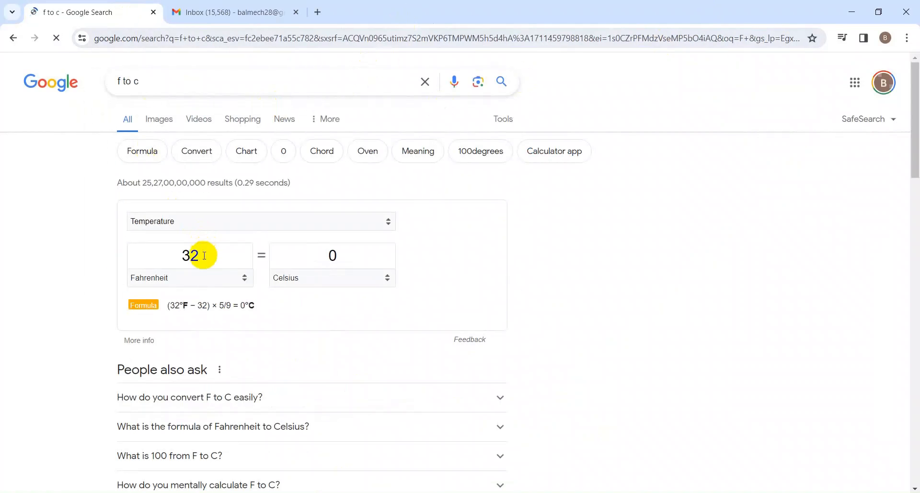
drag(203, 252, 147, 266)
click(340, 259)
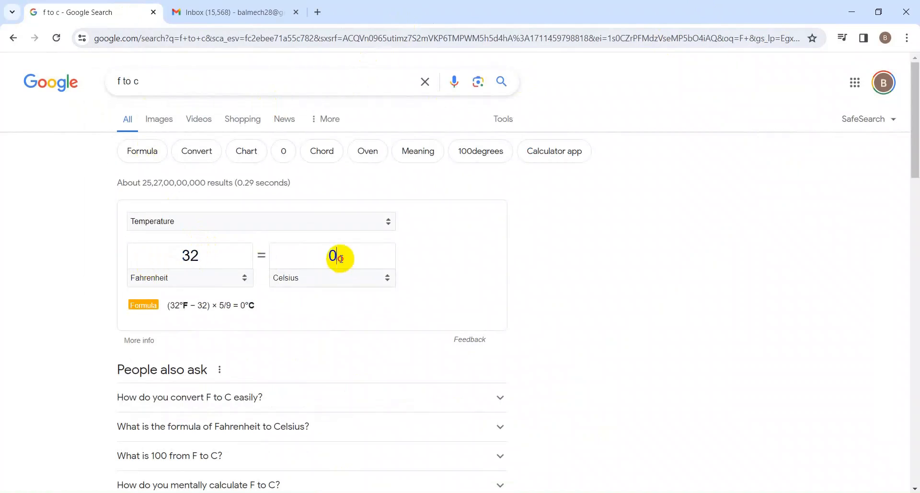
drag(339, 257, 318, 253)
text(21)
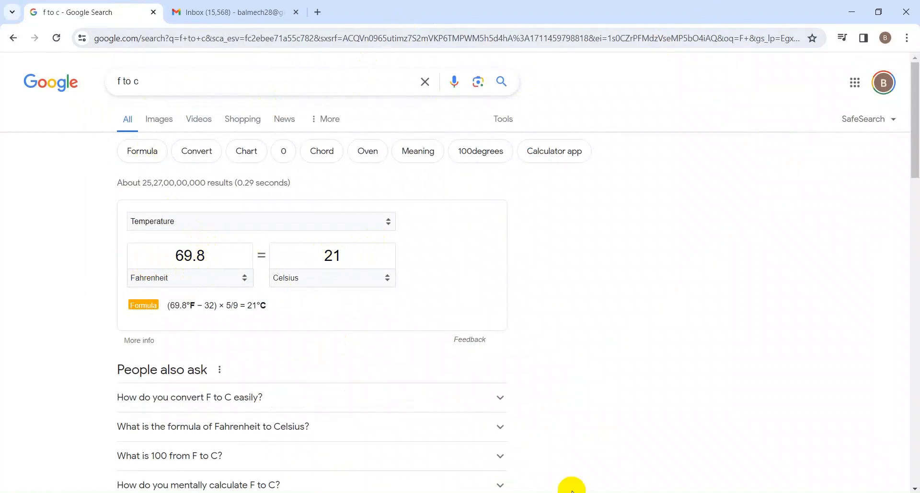
Mark the ksi and °F units with rectangles in the PDF's Table Y-1 yield strength heading, and return to CAESAR II.
key(alt+Tab)
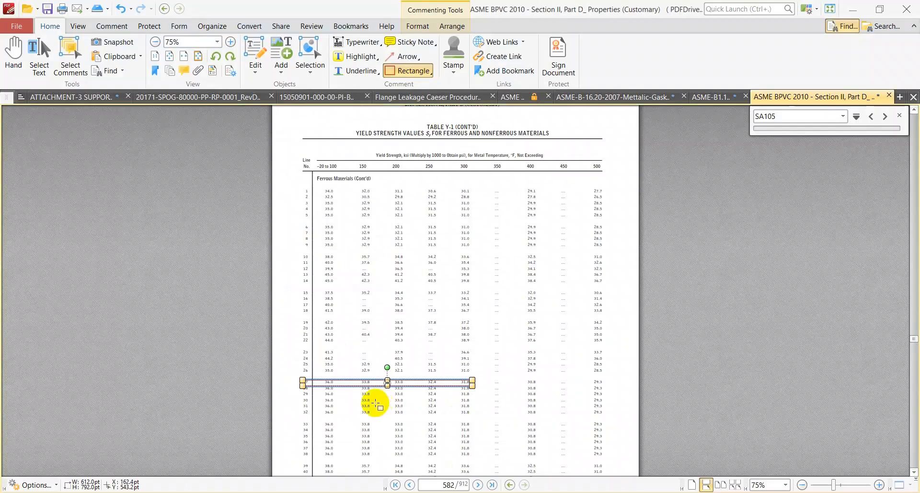
ctrl+scroll(324, 401, up, 1)
scroll(325, 400, up, 3)
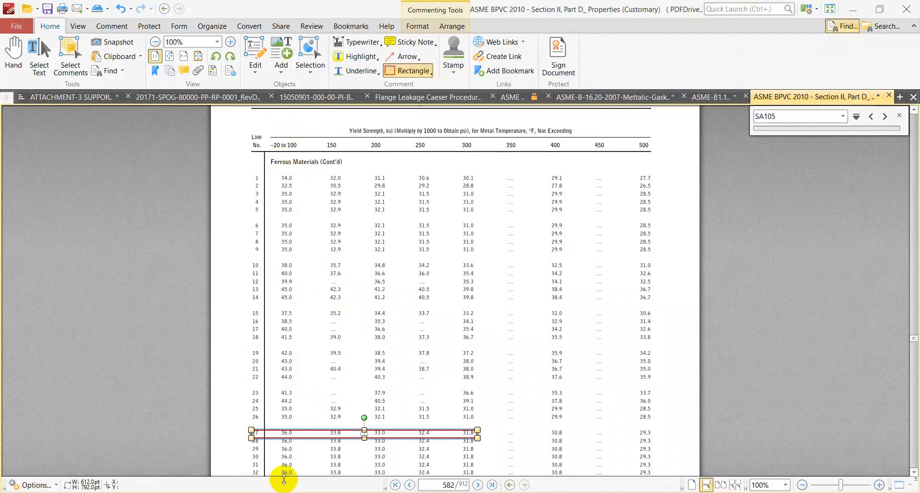
ctrl+scroll(284, 472, up, 2)
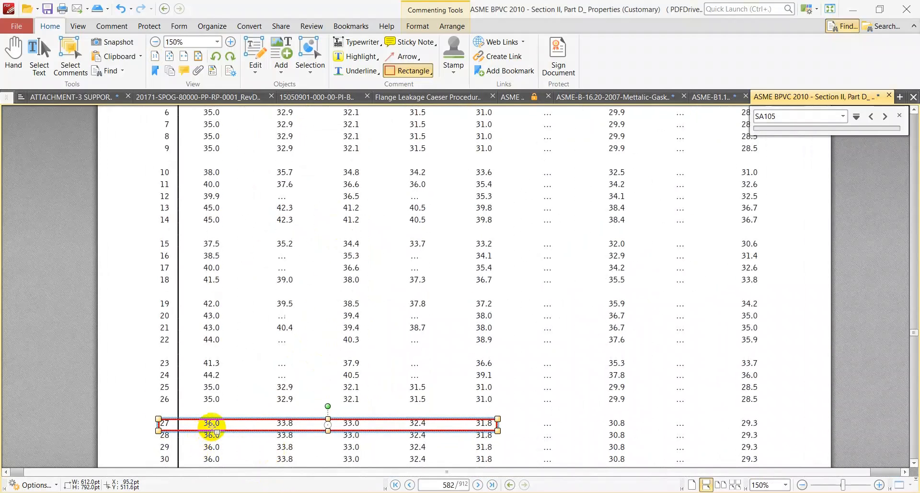
ctrl+scroll(232, 425, down, 3)
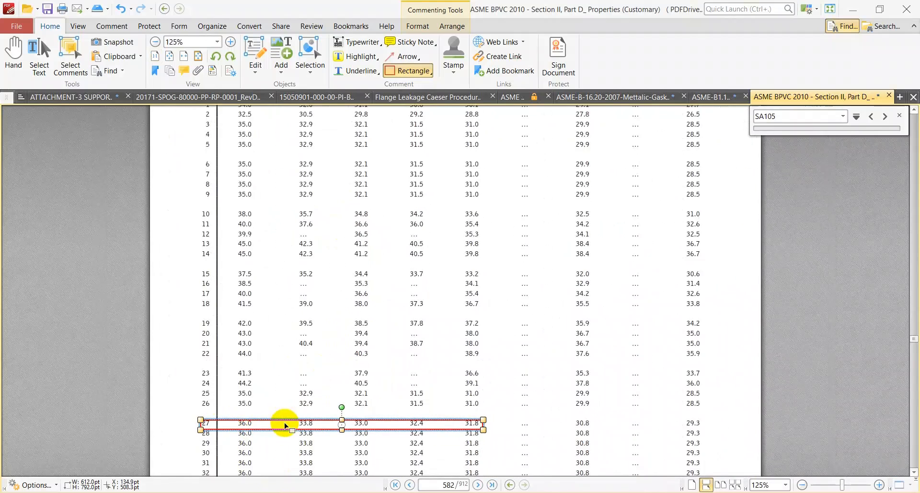
ctrl+scroll(496, 173, up, 2)
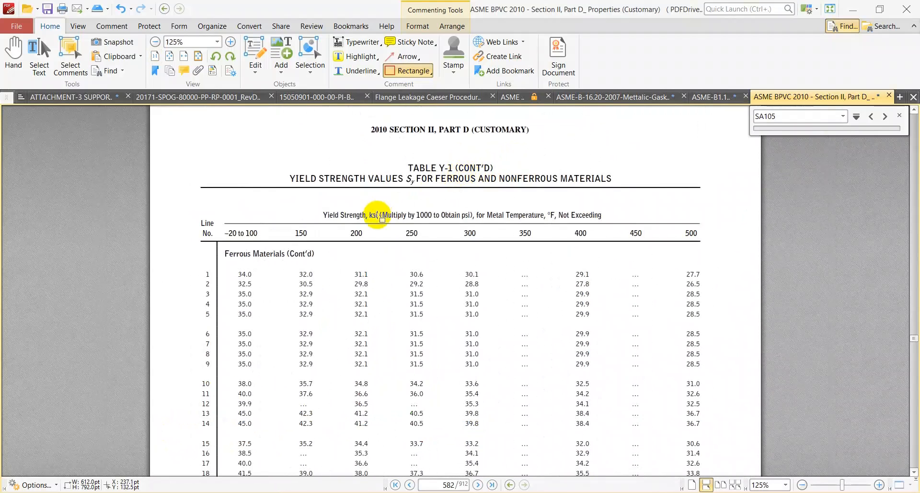
drag(361, 206, 381, 223)
drag(550, 209, 558, 222)
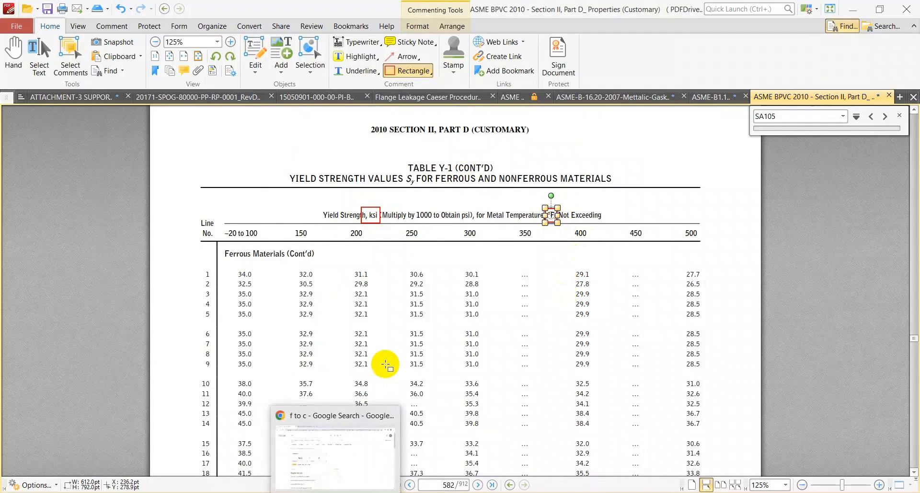
scroll(385, 364, down, 5)
key(alt+Tab)
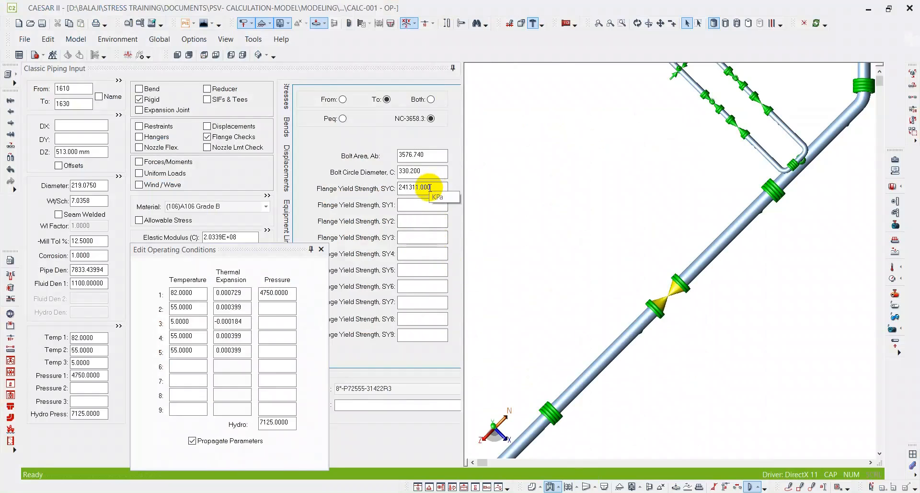
Switch to the browser and search Google for a "ksi to kpa" unit conversion.
key(alt+Tab)
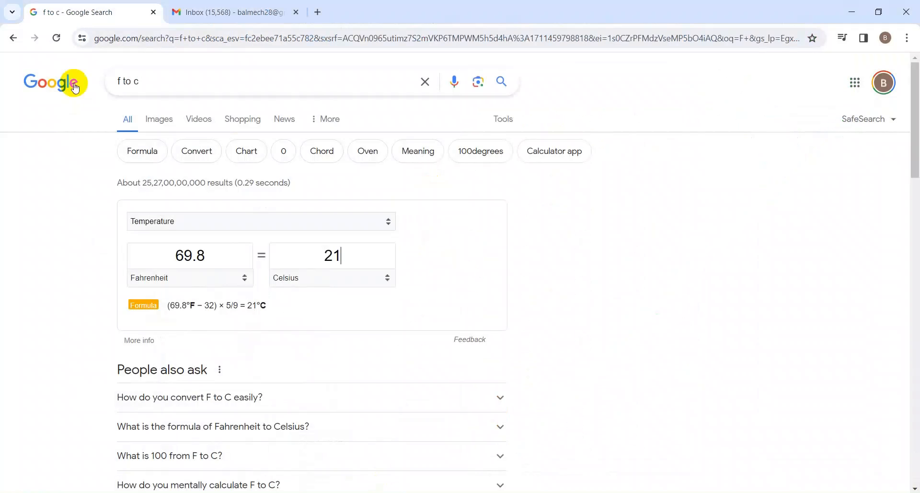
drag(144, 82, 117, 82)
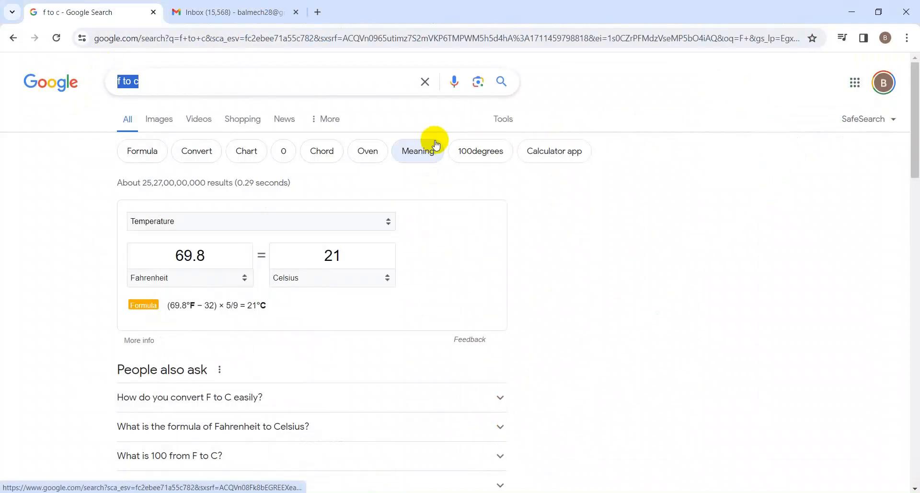
text(KSI TO)
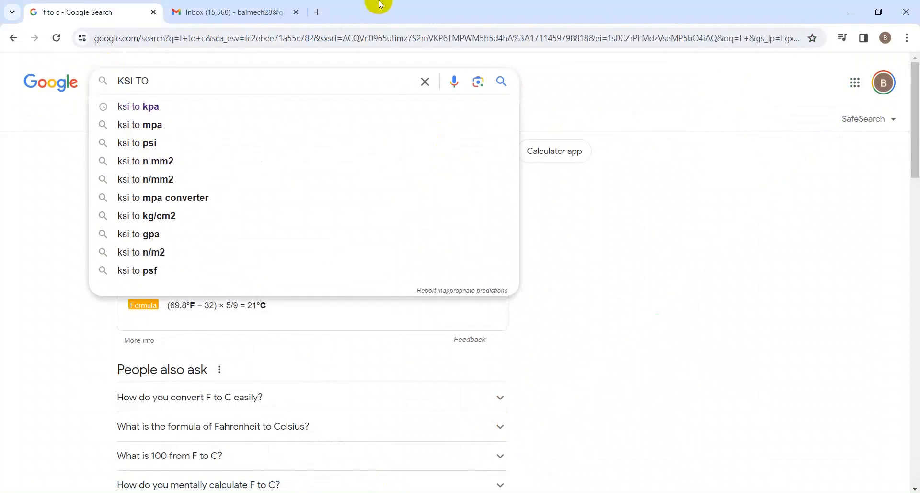
click(237, 106)
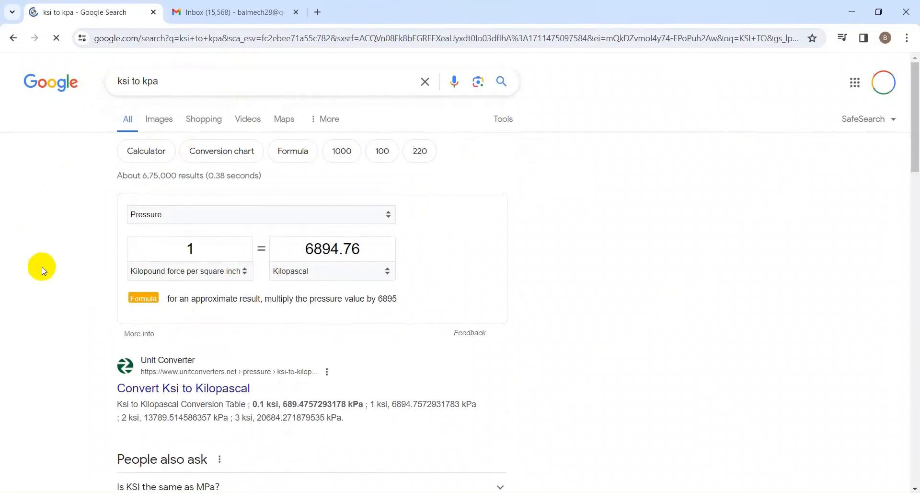
Convert the 36 ksi yield strength from line 27 of the ASME table to kilopascals and copy the result.
drag(229, 252, 175, 255)
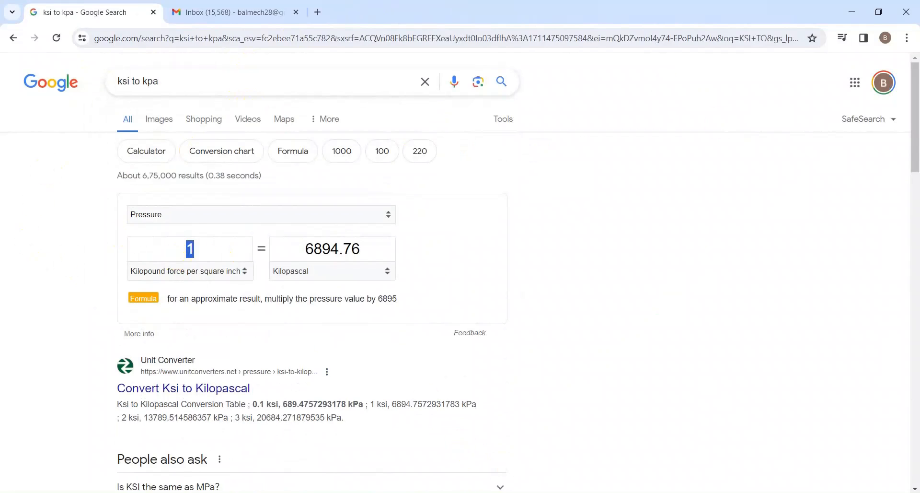
key(alt+Tab)
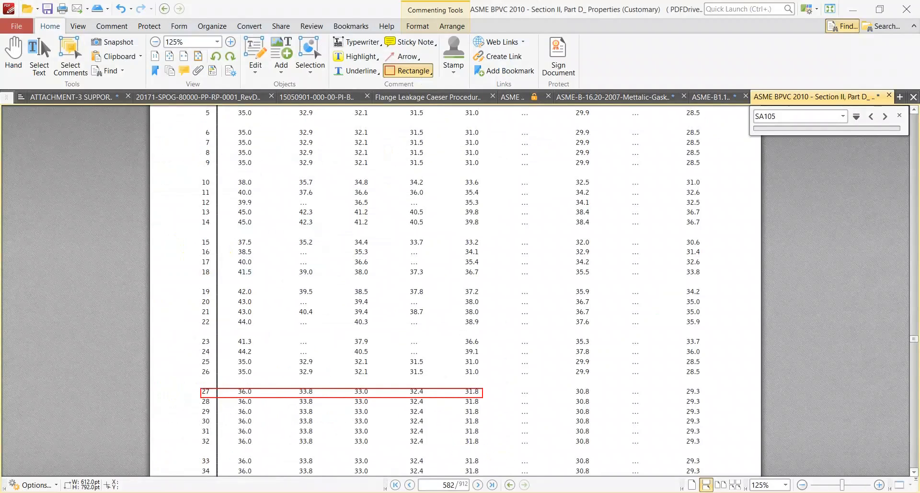
key(alt+Tab)
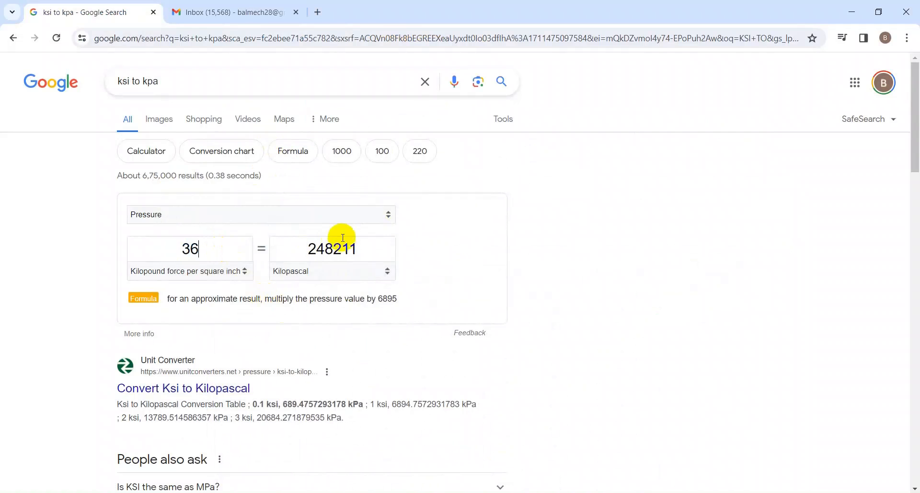
drag(361, 247, 284, 250)
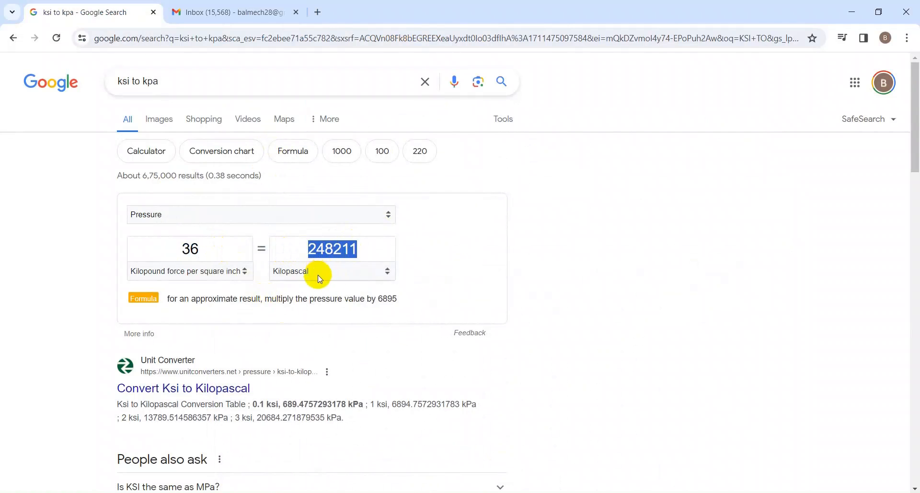
key(ctrl+c)
Switch back to CAESAR II and set Flange Yield Strength, SYC of element 1610–1630 to 248211 kPa.
key(alt+Tab)
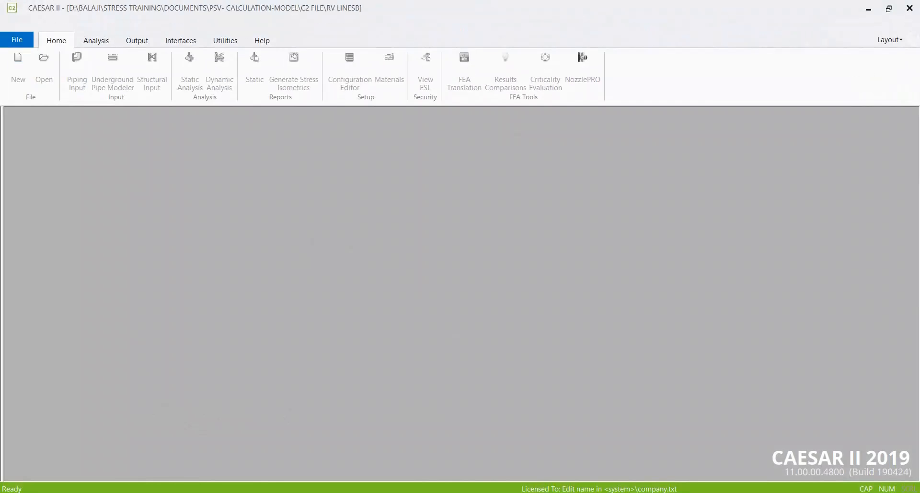
click(417, 204)
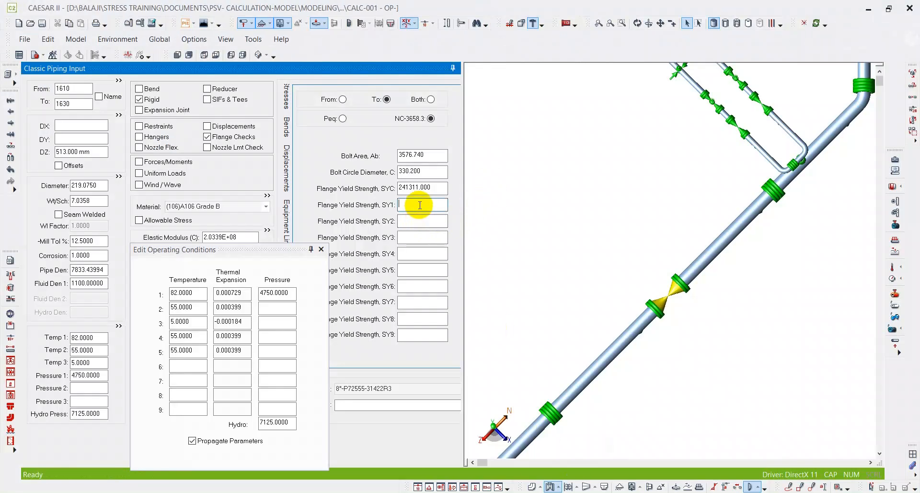
key(alt+Tab)
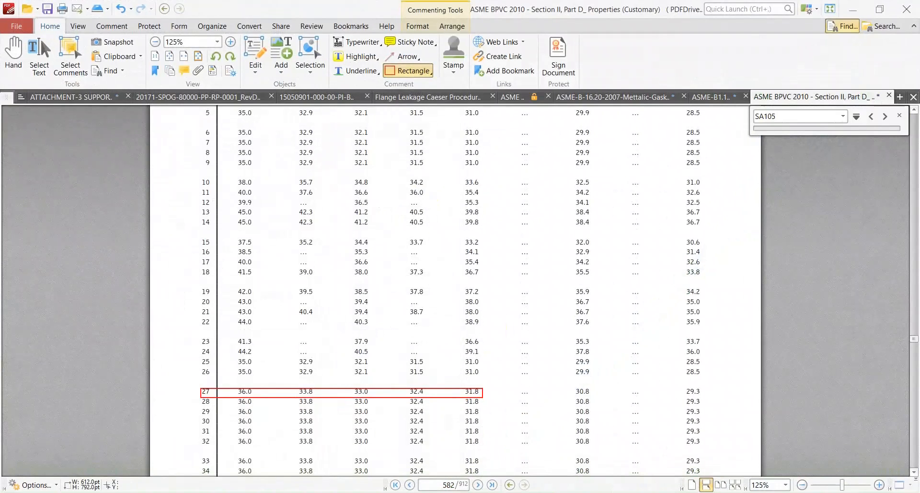
key(alt+Tab)
key(alt+Tab)
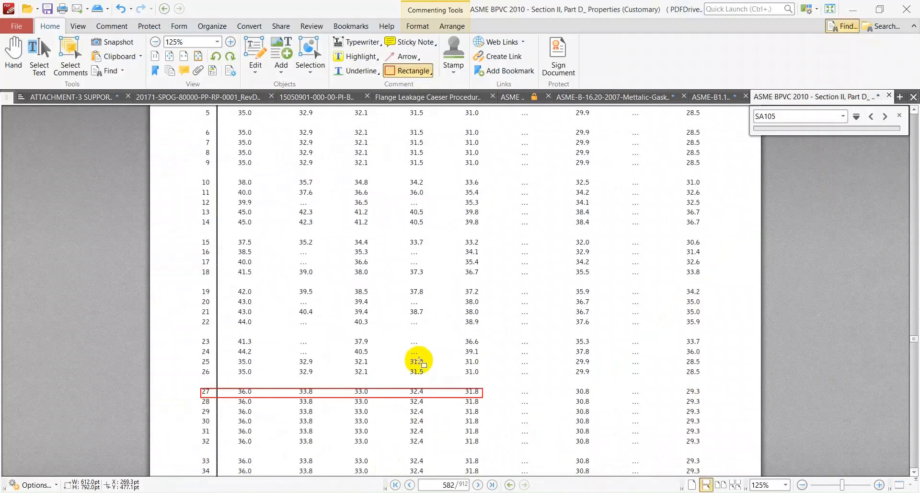
key(alt+Tab)
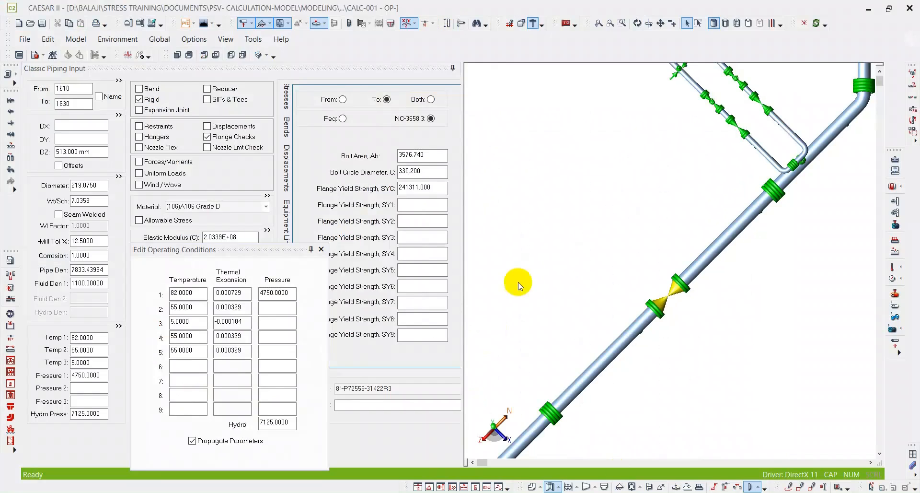
click(422, 186)
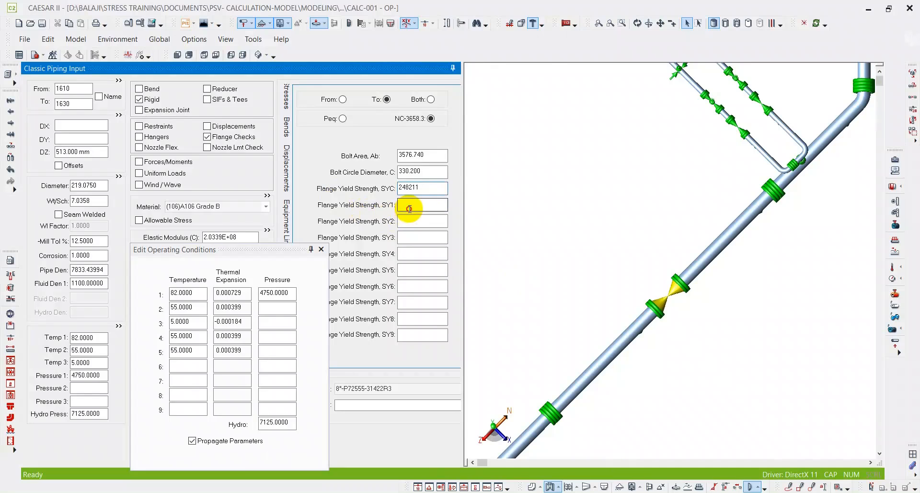
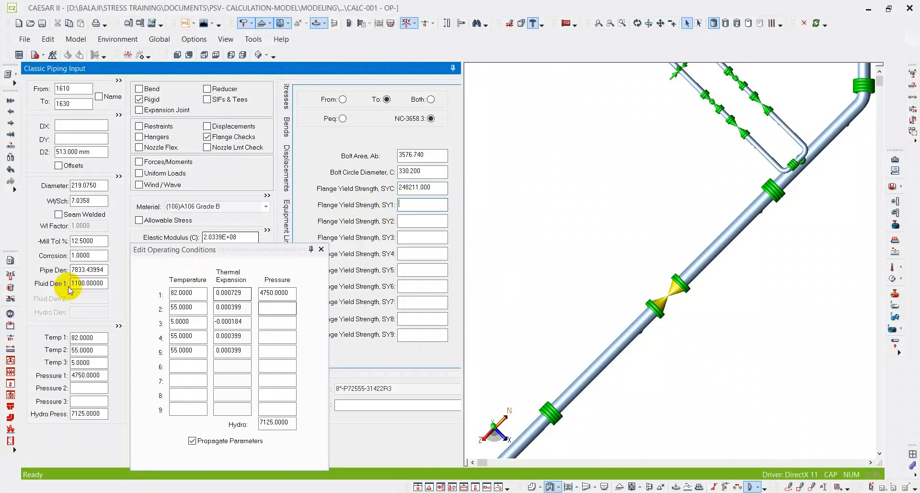
Check the Temp 1 operating temperature, then return to the browser's "f to c" converter and convert 82 °C to Fahrenheit.
click(96, 338)
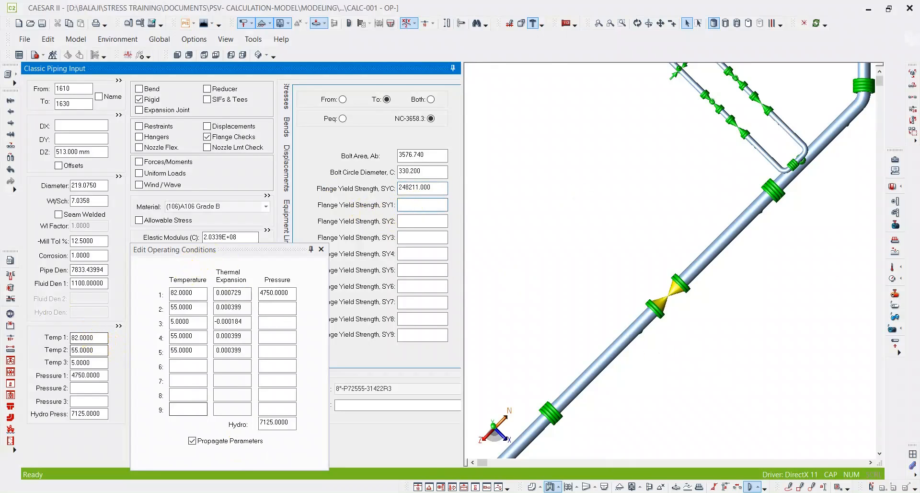
key(alt+Tab)
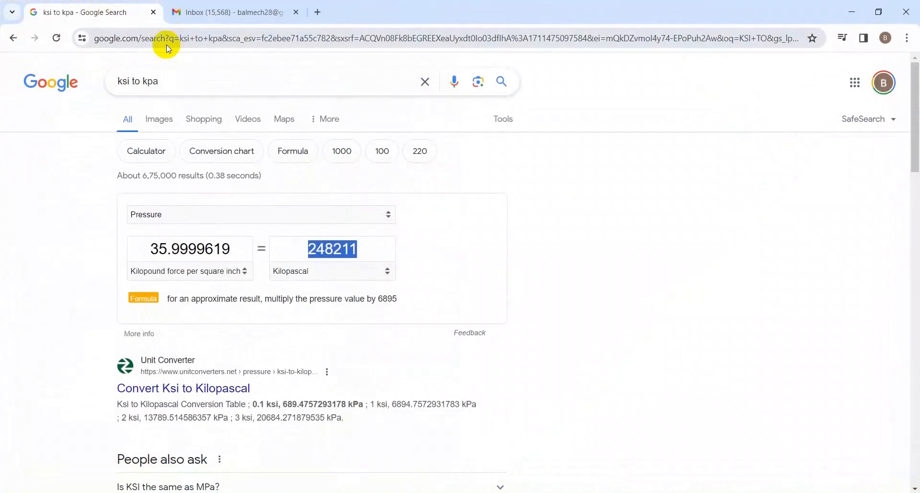
drag(165, 91, 83, 83)
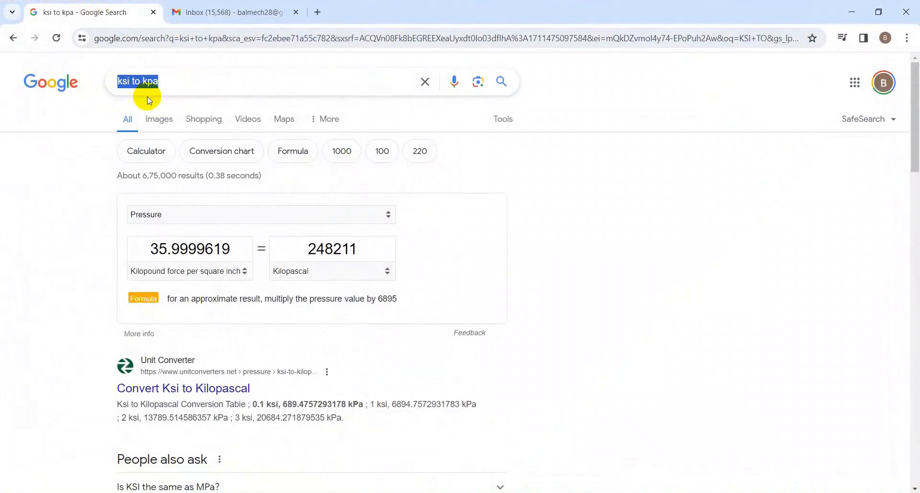
click(12, 38)
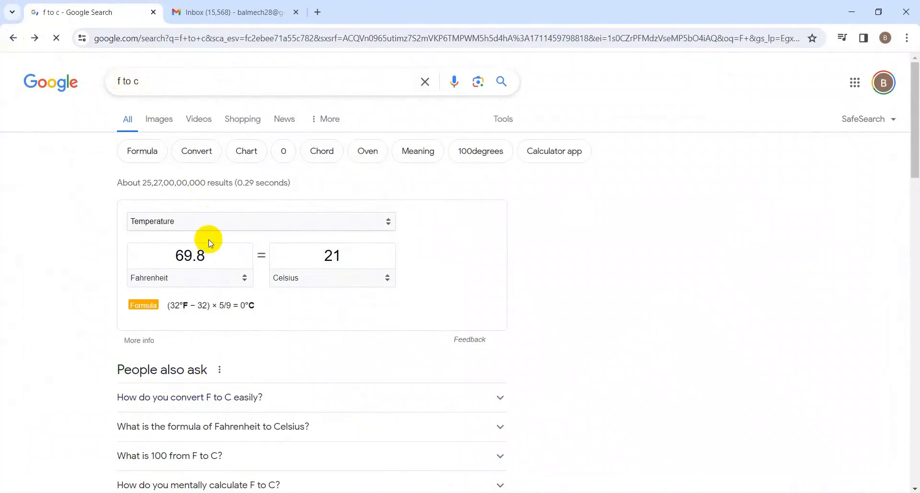
click(213, 254)
click(357, 258)
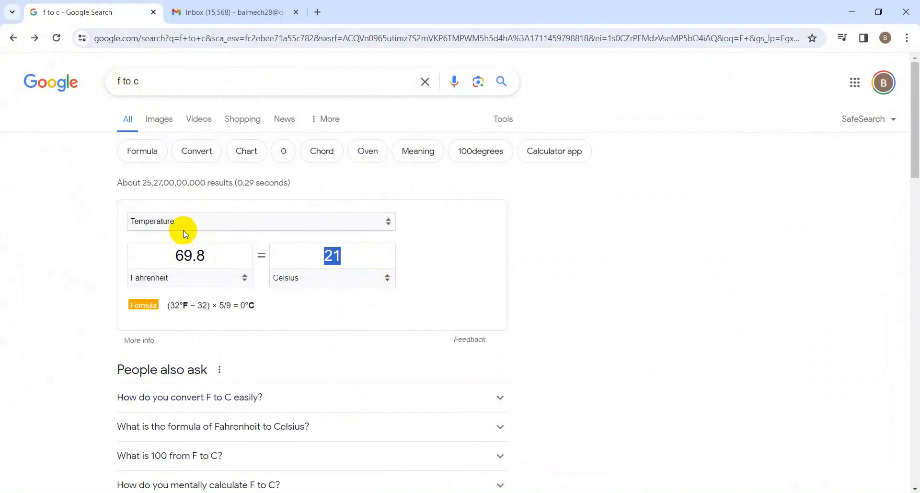
text(82)
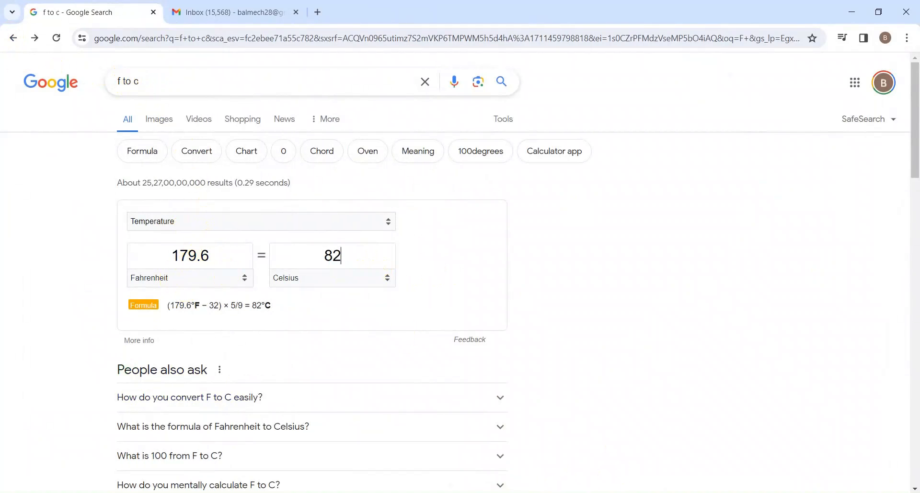
In the ASME Table Y-1 PDF, mark the 150 and 200 °F column headings with rectangles and read their line 27 yield strengths.
key(alt+Tab)
scroll(392, 401, up, 2)
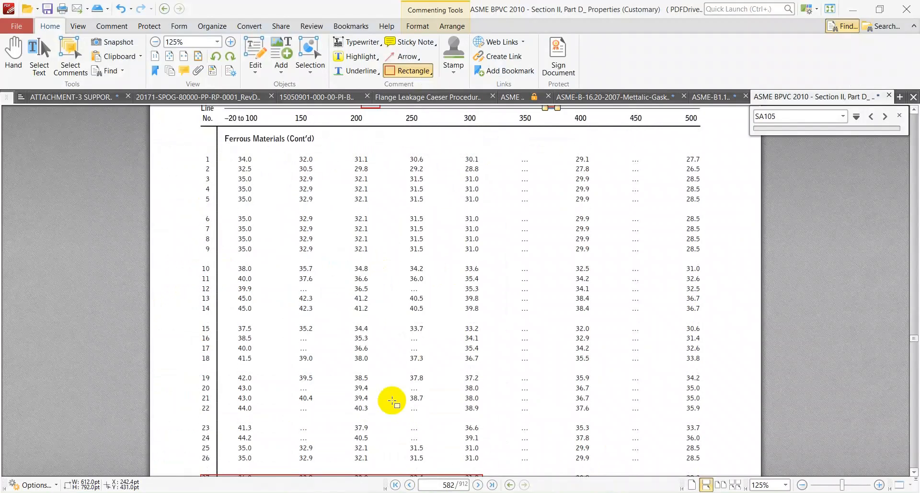
ctrl+scroll(392, 400, down, 1)
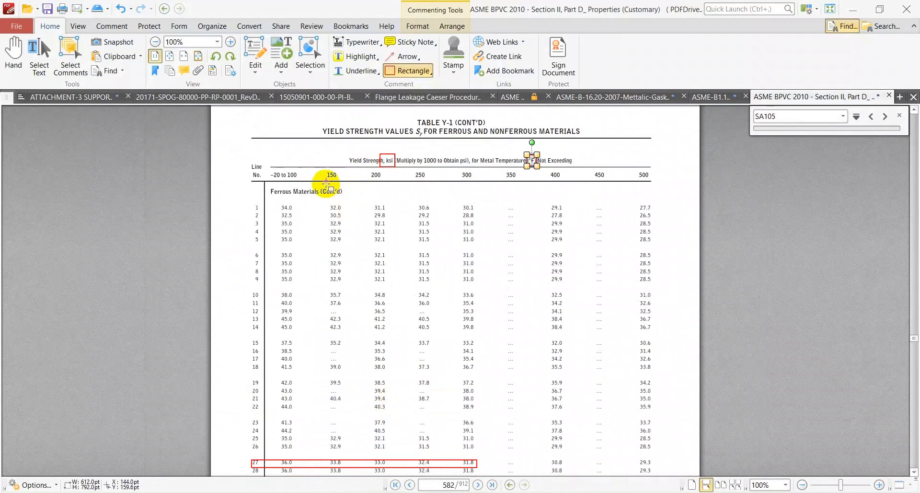
drag(328, 170, 384, 181)
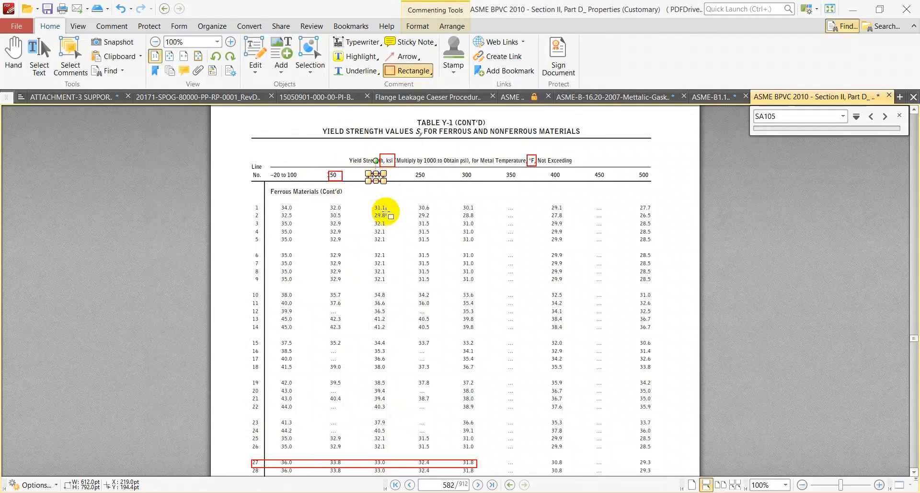
scroll(365, 422, down, 3)
ctrl+scroll(335, 383, up, 2)
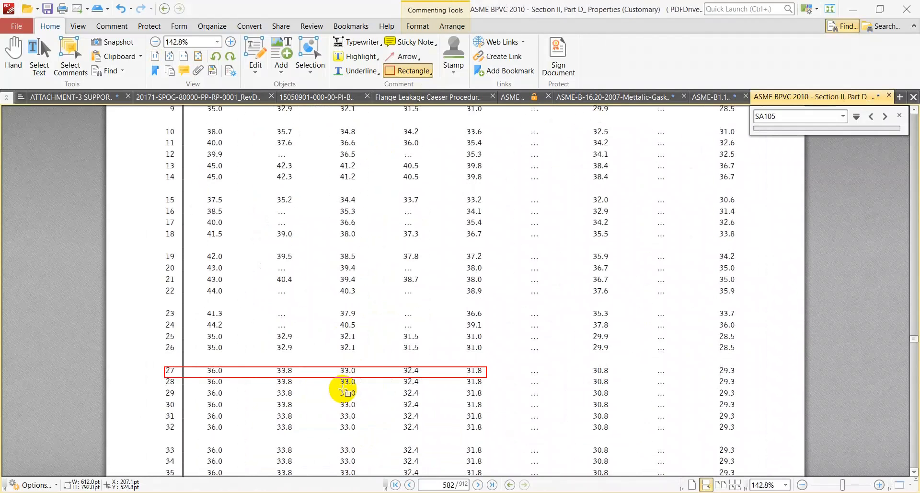
scroll(306, 389, up, 1)
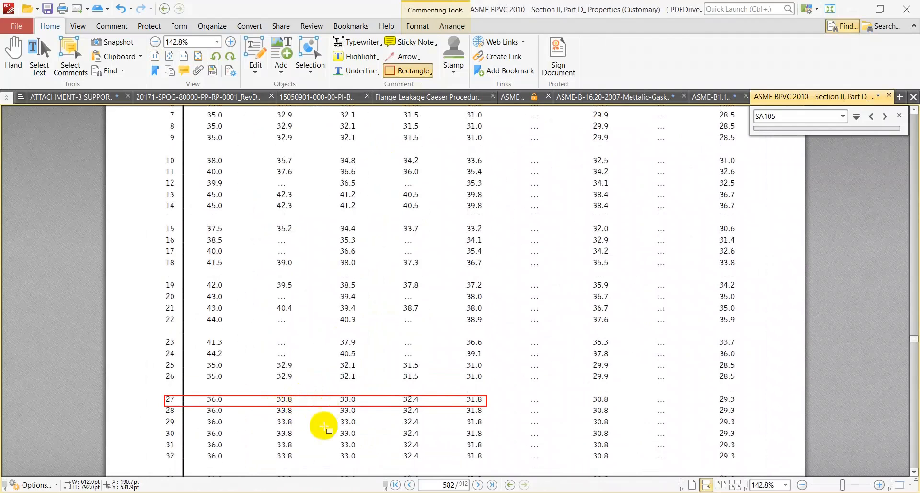
Average the 150 and 200 °F yield strengths in Calculator by adding 33.8 and 33 and dividing the sum by 2.
key(alt+Tab)
key(Escape)
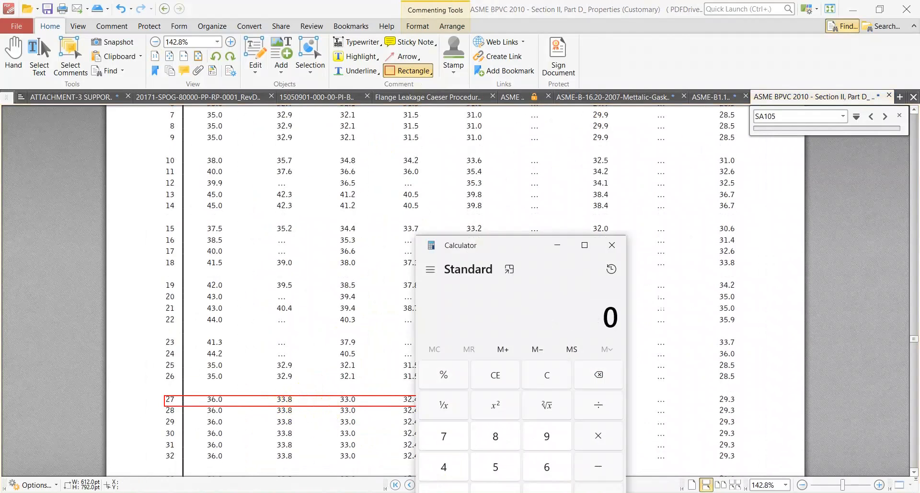
text(33.8)
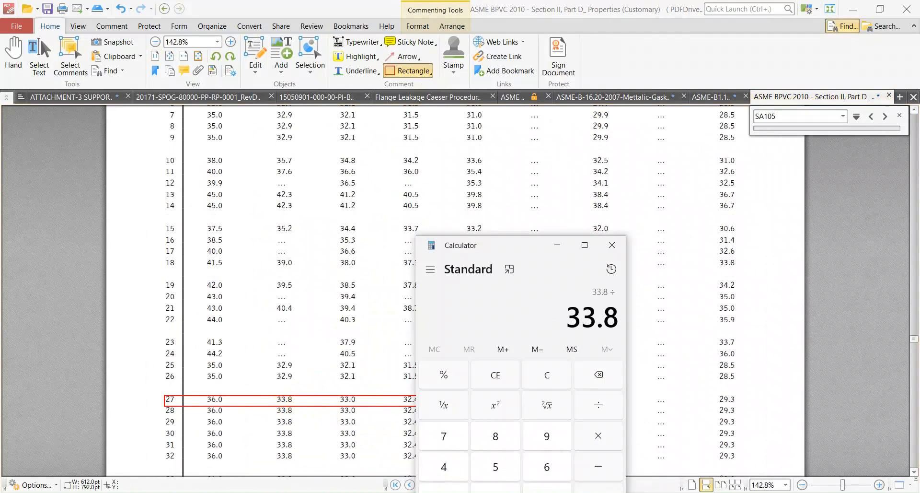
key(Escape)
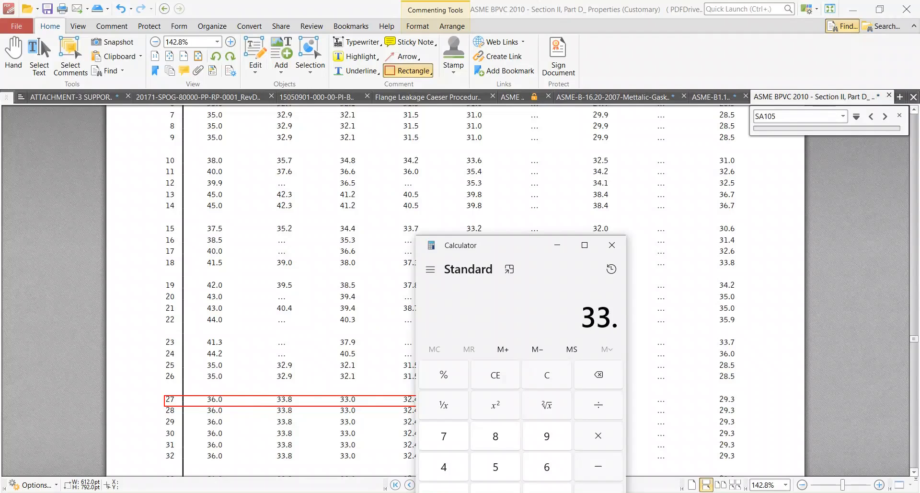
text(3)
key(Return)
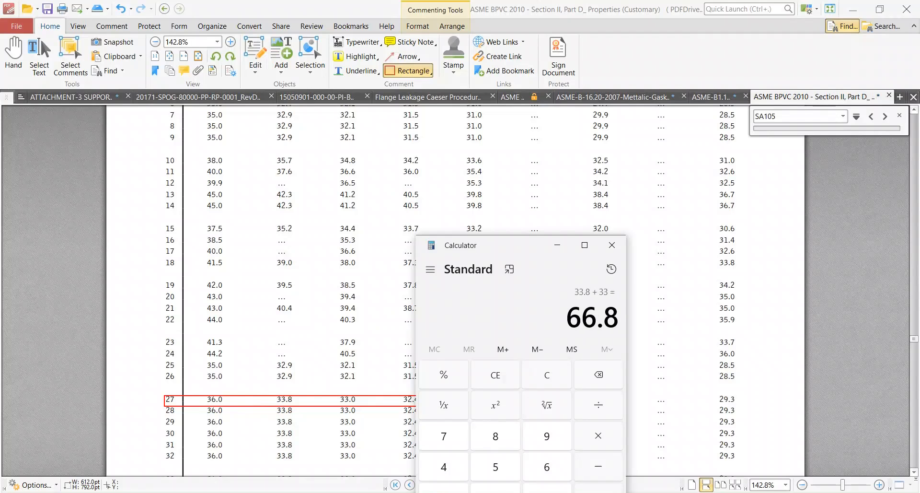
text(2)
key(Return)
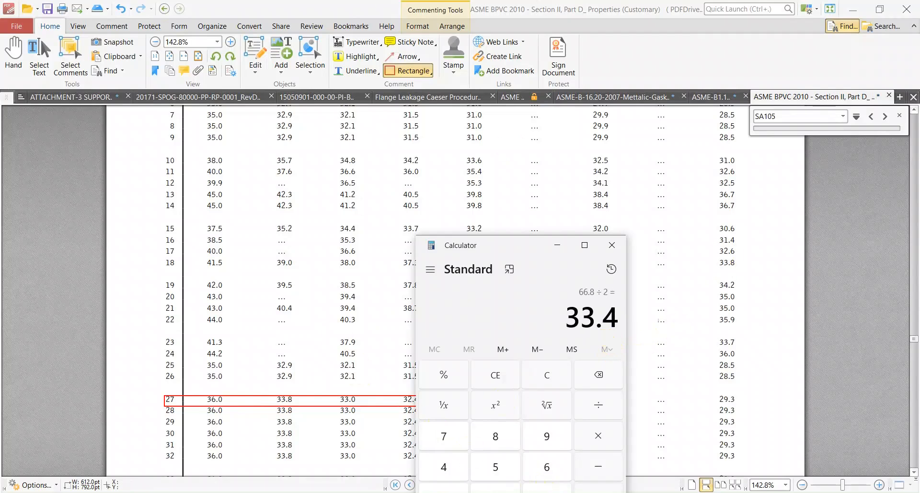
Convert 33.4 ksi to kilopascals in the browser's "ksi to kpa" converter and copy the result.
mouse_move(573, 492)
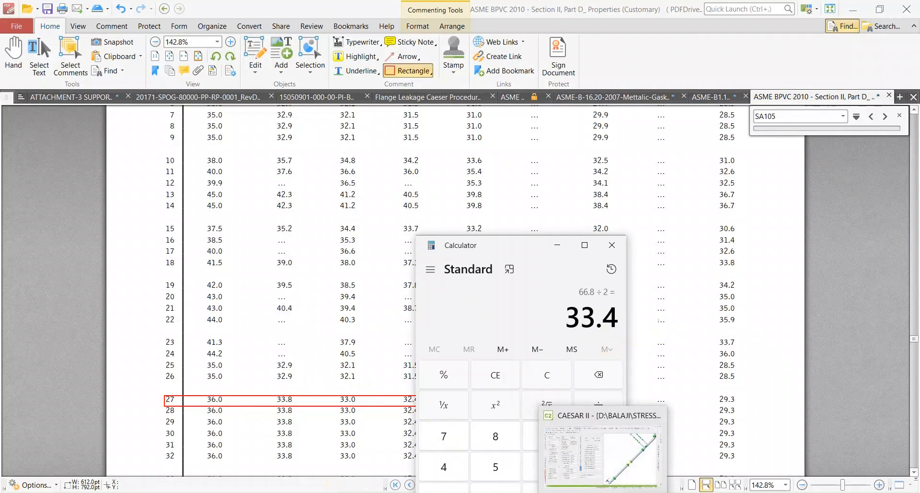
click(603, 453)
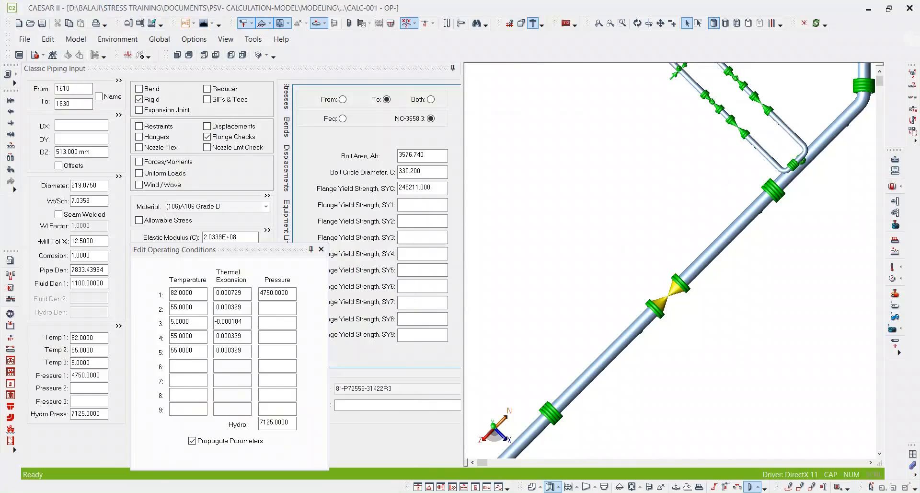
key(alt+Tab)
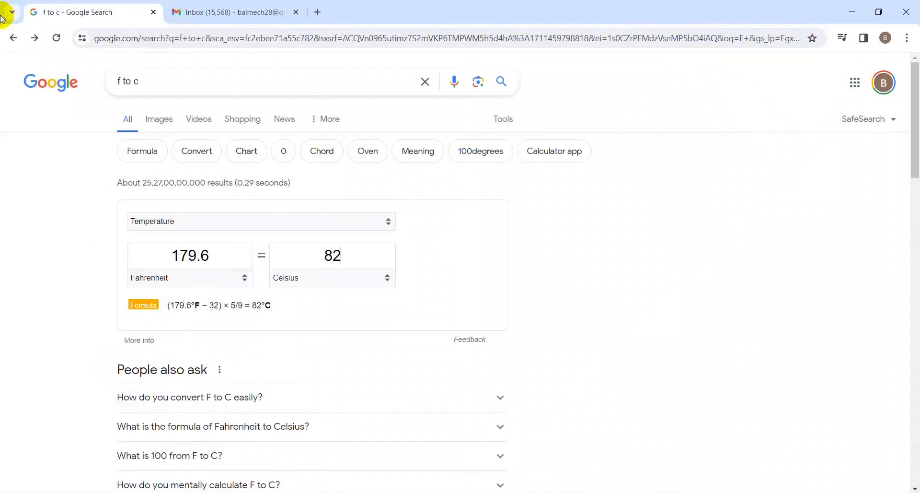
click(34, 38)
key(alt+Tab)
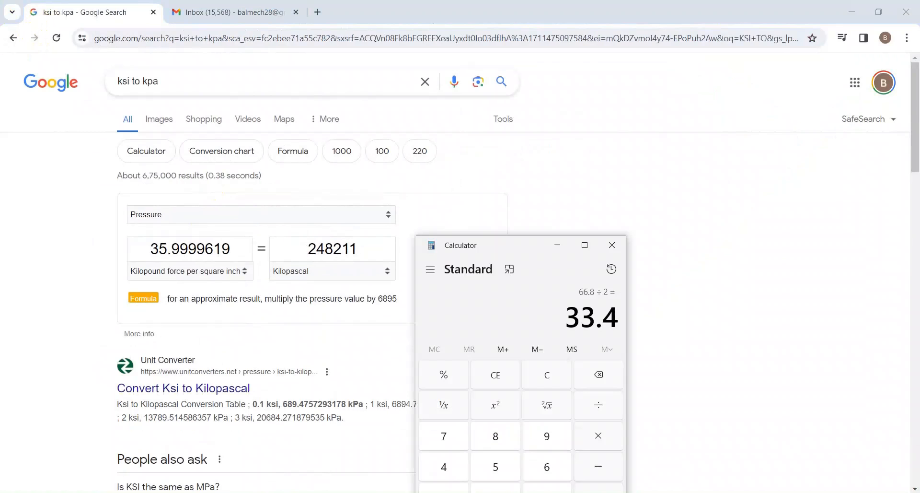
drag(236, 247, 94, 250)
text(33.4)
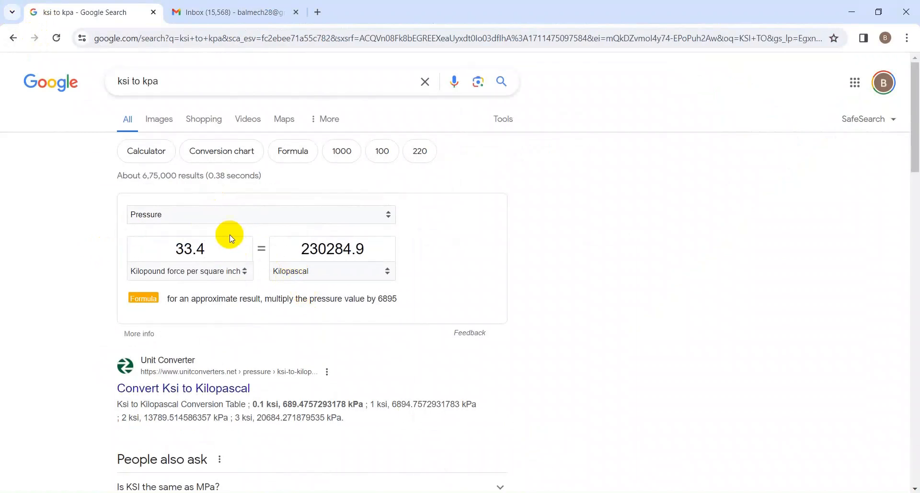
drag(372, 249, 297, 246)
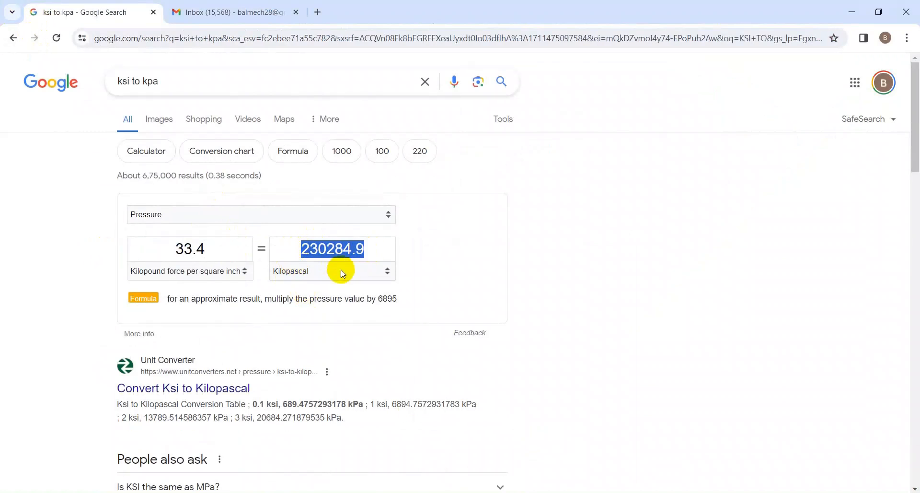
key(ctrl+c)
Switch back to CAESAR II and set Flange Yield Strength, SY1 of element 1610–1630 to 230284.9 kPa.
key(alt+Tab)
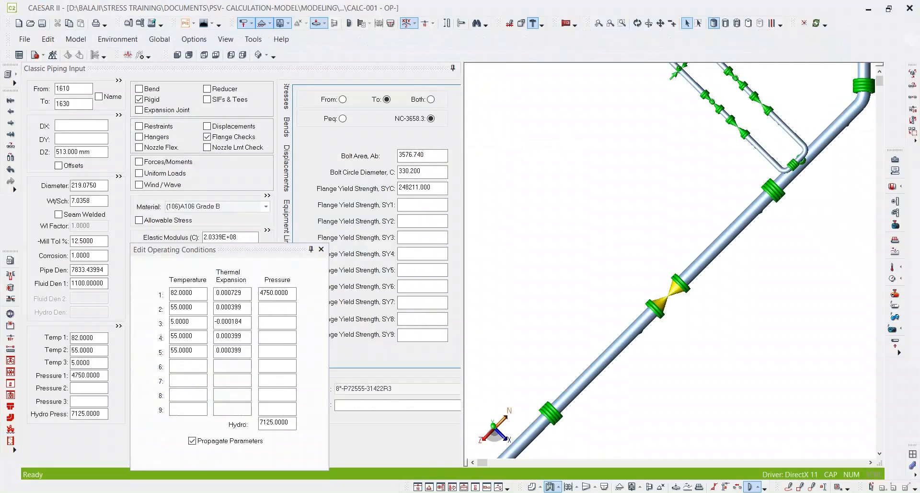
click(423, 205)
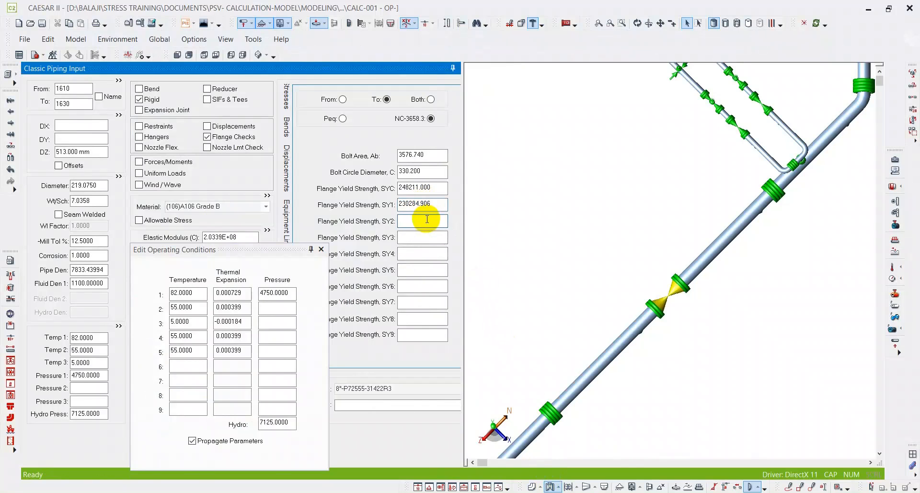
click(427, 219)
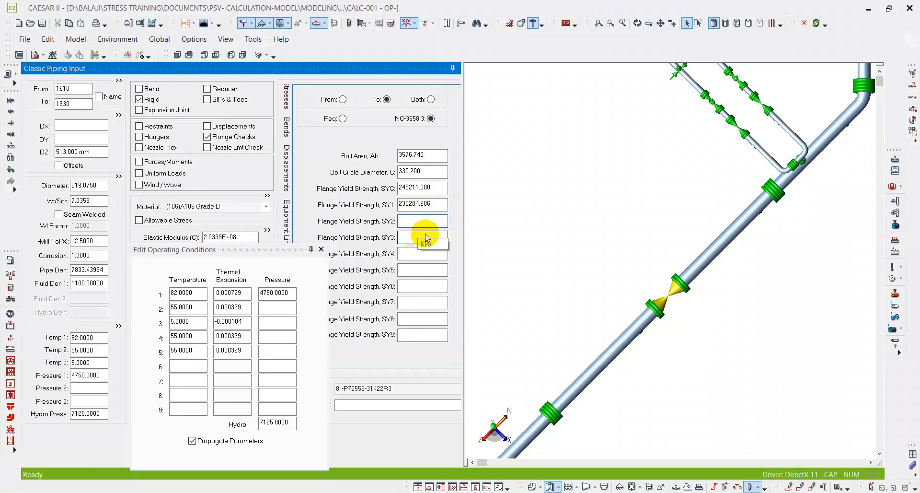
Check the second operating temperature, then return to the browser's "f to c" converter and convert 55 °C to Fahrenheit.
click(197, 308)
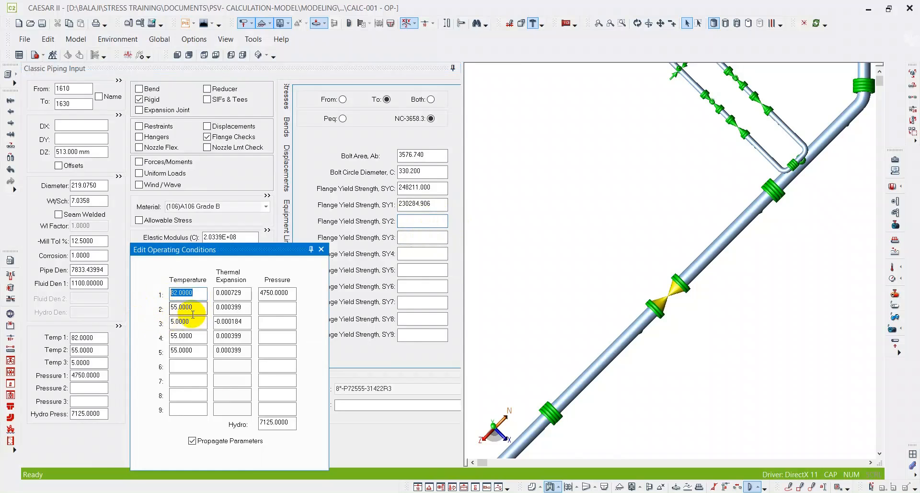
click(261, 492)
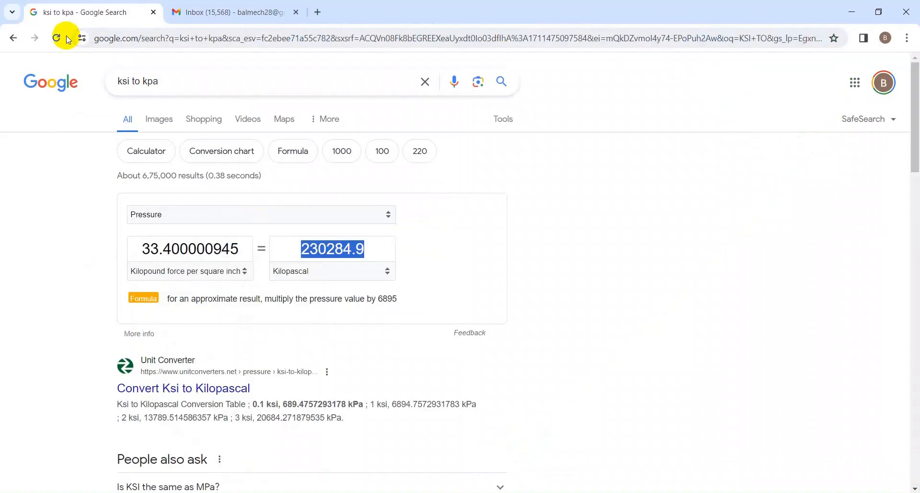
click(15, 37)
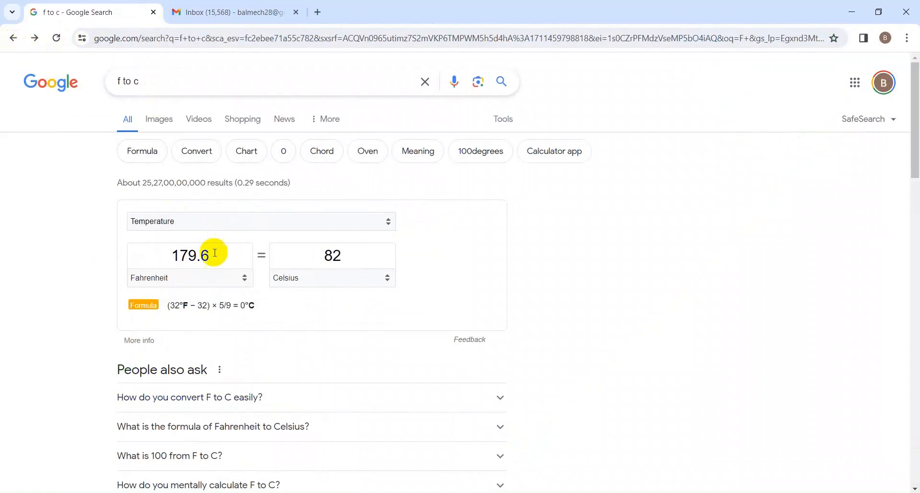
drag(218, 251, 91, 254)
text(55)
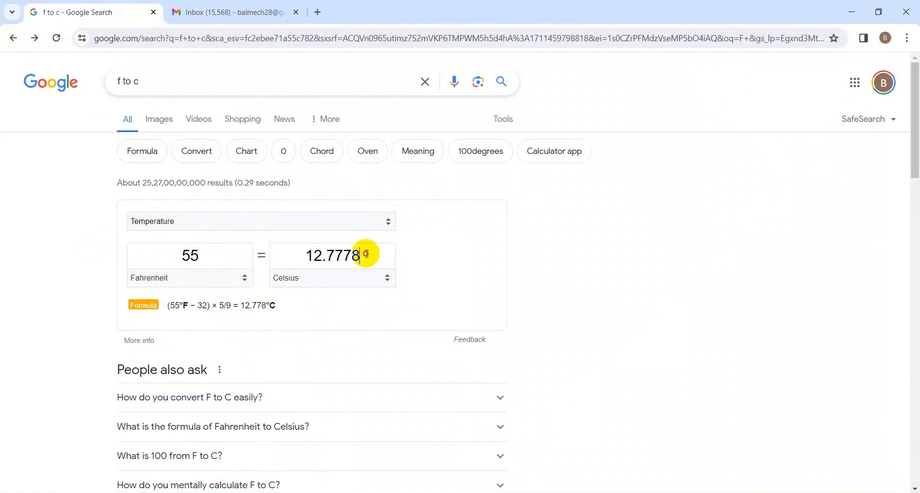
drag(369, 255, 285, 254)
text(55)
double_click(285, 253)
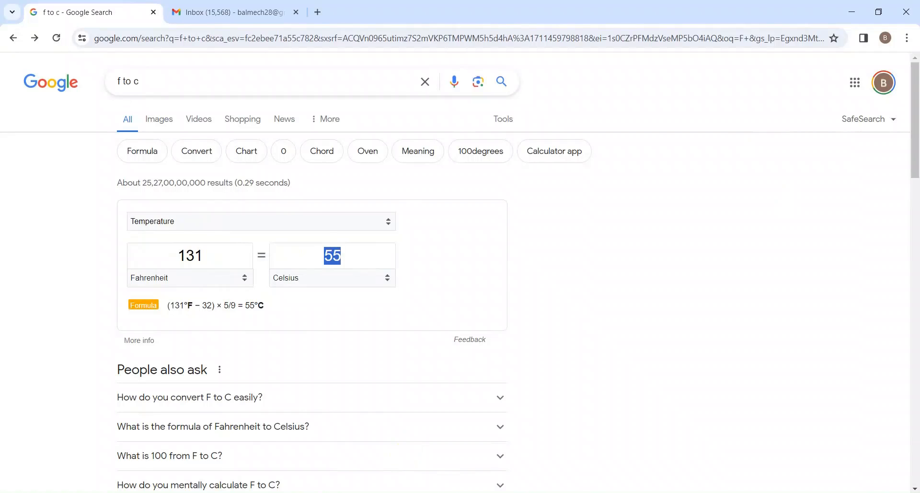
In the ASME Table Y-1 PDF, move the line 27 rectangle down to line 33 and box line 27's −20 to 100 and 150 °F values.
key(alt+Tab)
scroll(356, 286, up, 5)
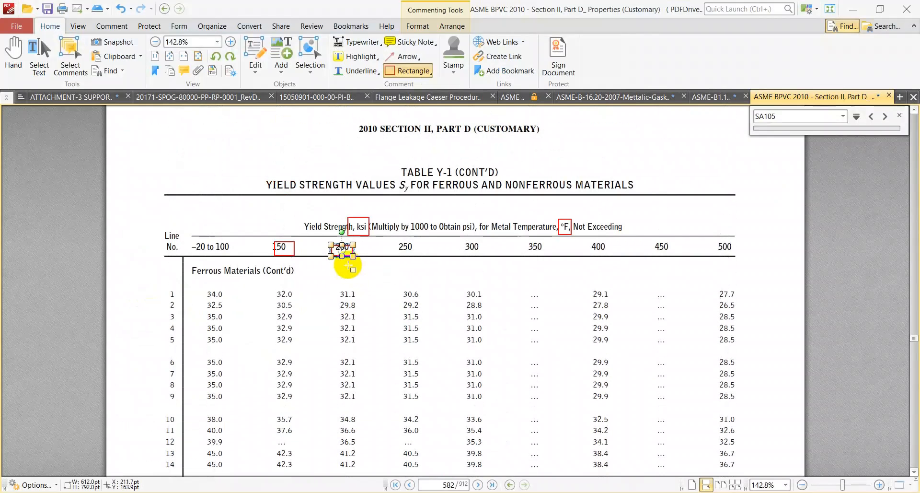
key(h)
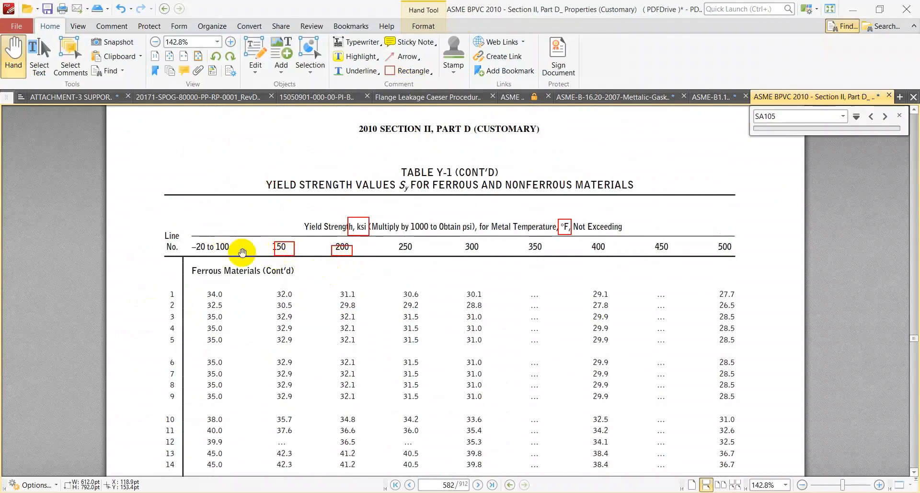
ctrl+scroll(278, 249, down, 1)
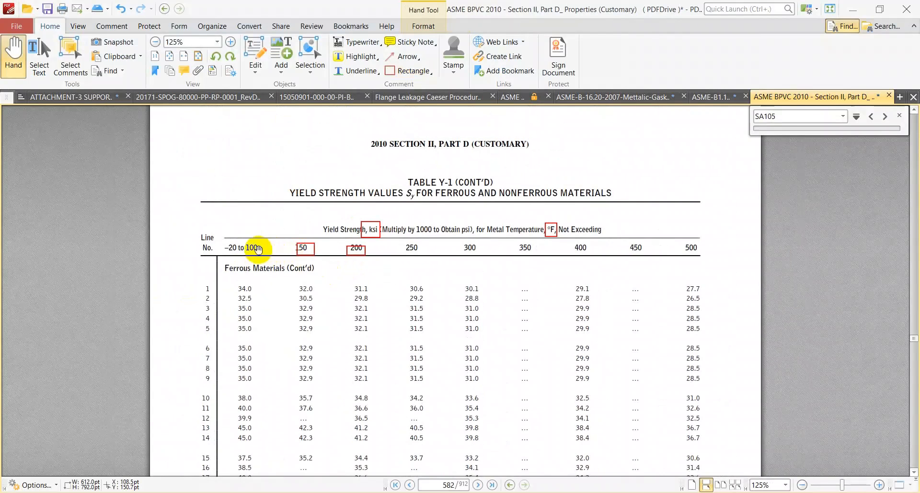
scroll(288, 259, down, 5)
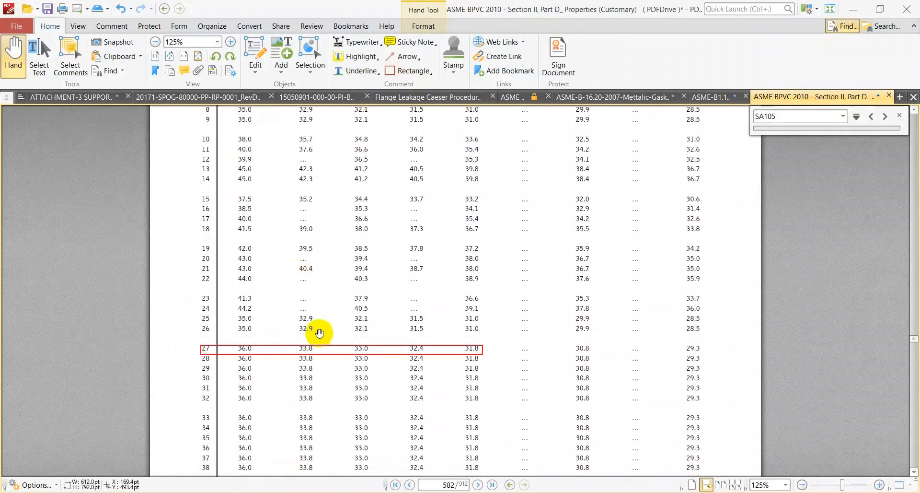
click(482, 352)
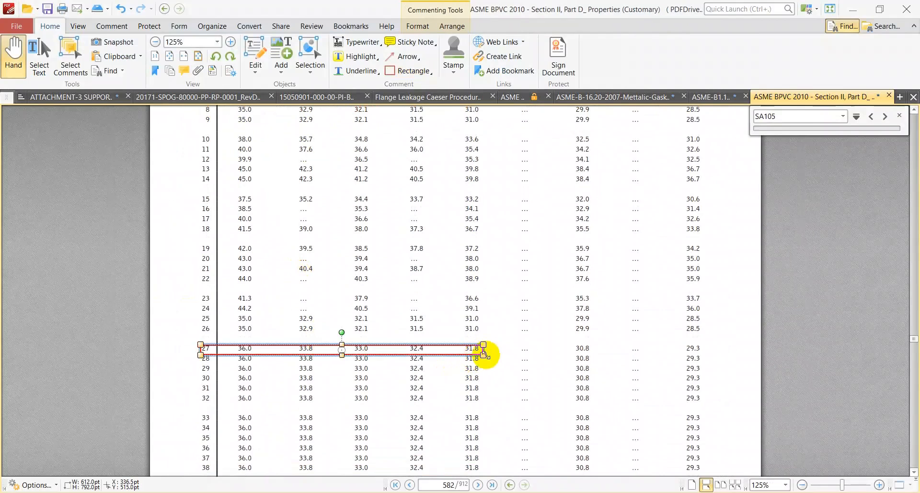
drag(466, 353, 456, 421)
click(405, 72)
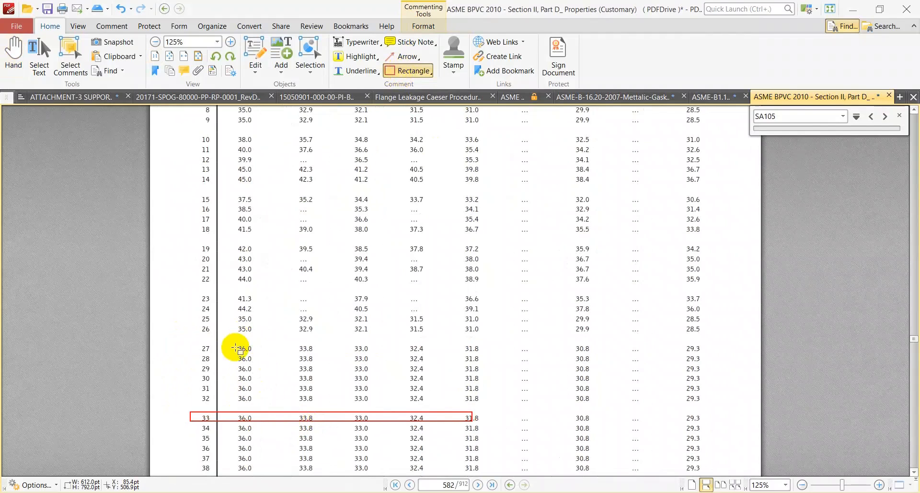
mouse_move(234, 344)
mouse_down()
mouse_move(256, 355)
mouse_move(320, 356)
mouse_up()
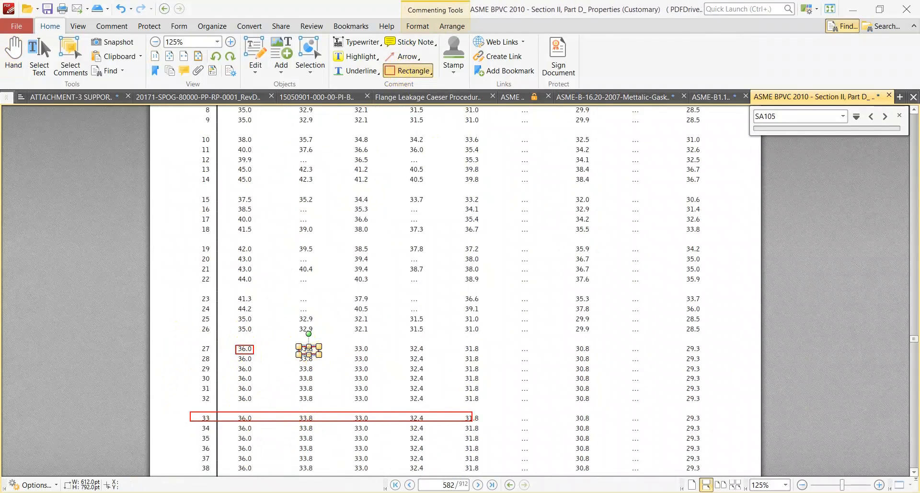
Average the −20 to 100 and 150 °F yield strengths in Calculator by adding 36 and 33.8 and dividing the sum by 2.
key(alt+Tab)
key(Escape)
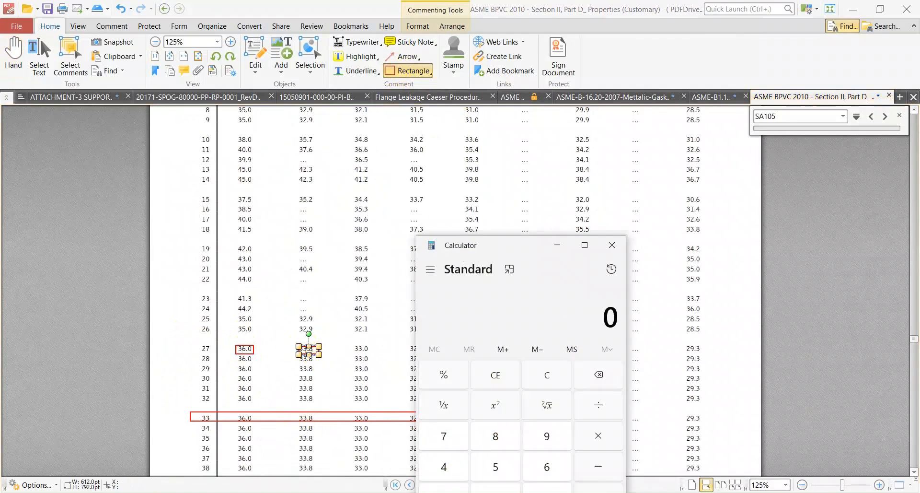
key(Return)
text(/2)
key(Return)
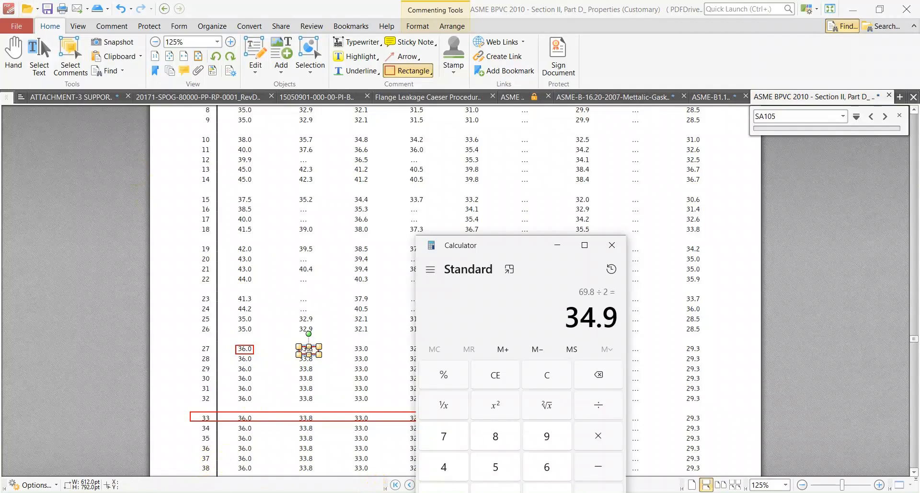
Return to the browser's "ksi to kpa" converter, convert 34.9 ksi to kilopascals and copy the result.
key(alt+Tab)
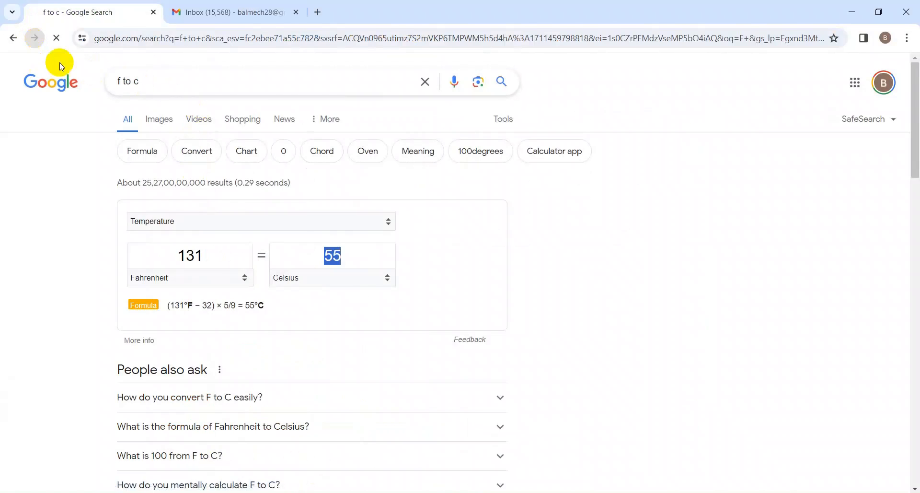
drag(246, 253, 4, 250)
text(34.9)
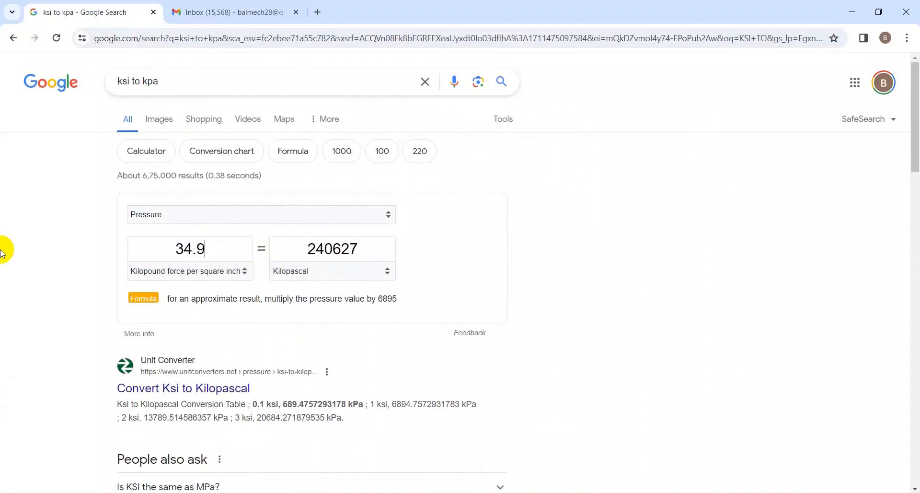
double_click(352, 250)
drag(358, 250, 273, 254)
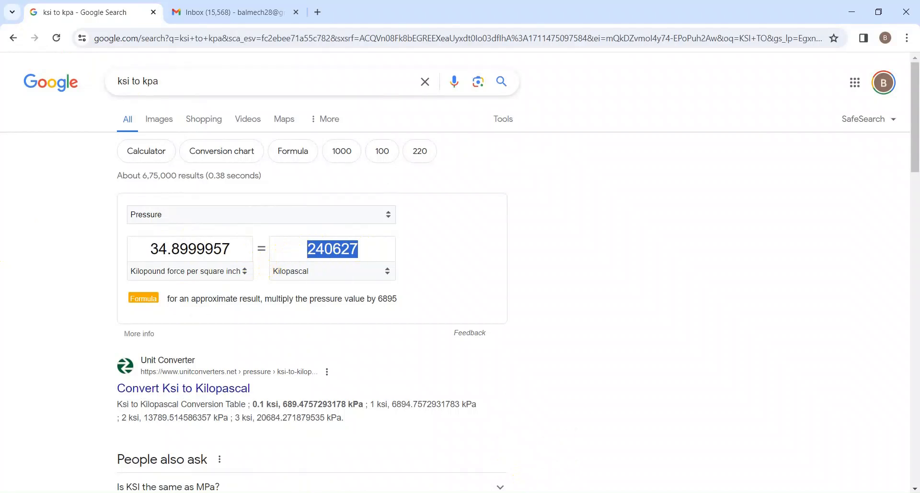
Switch back to CAESAR II and set Flange Yield Strength, SY2 to 240627 kPa.
key(alt+Tab)
click(419, 222)
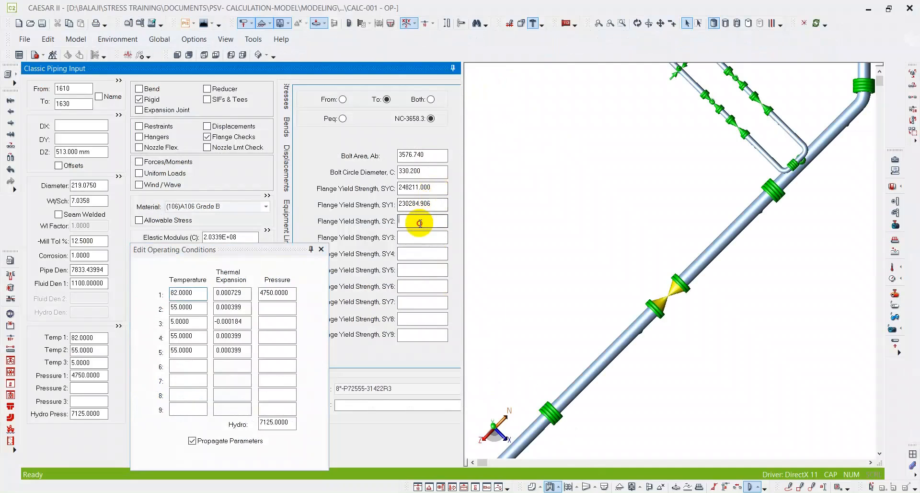
click(426, 239)
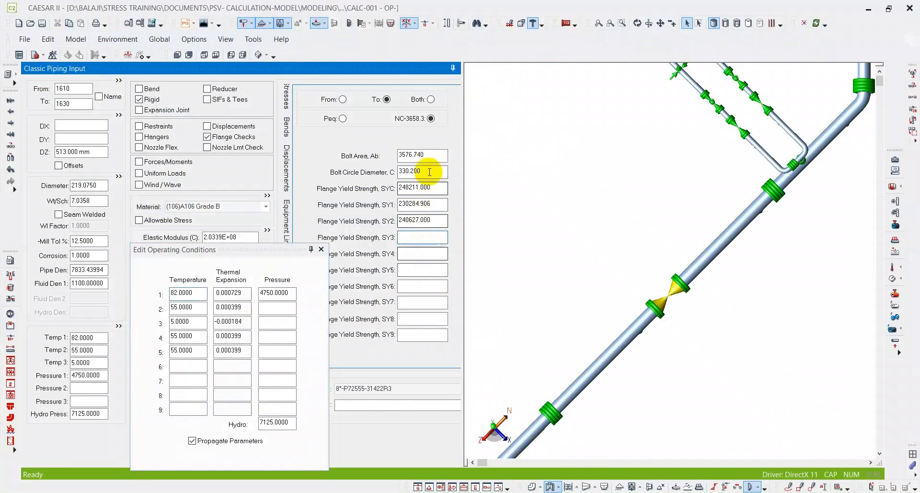
Check Temp 3, then copy the SYC yield strength of 248211 kPa into Flange Yield Strengths SY3 through SY9.
drag(99, 363, 61, 363)
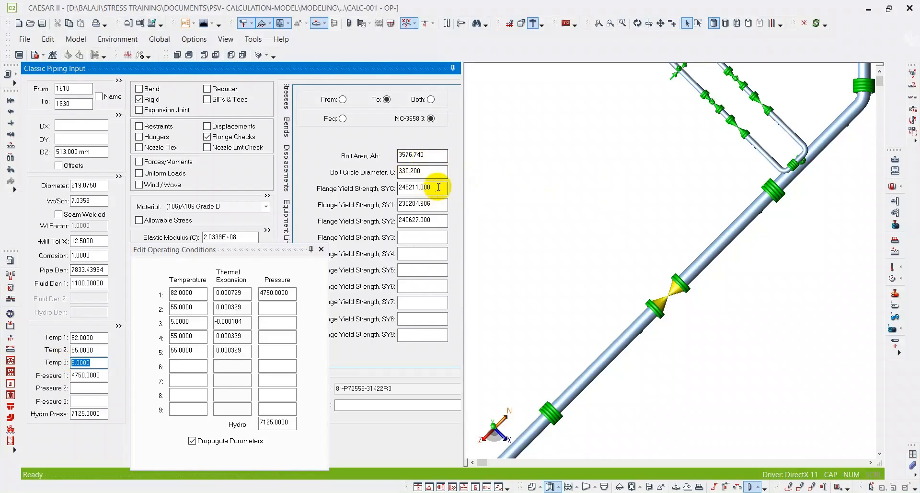
drag(437, 188, 319, 189)
key(ctrl+c)
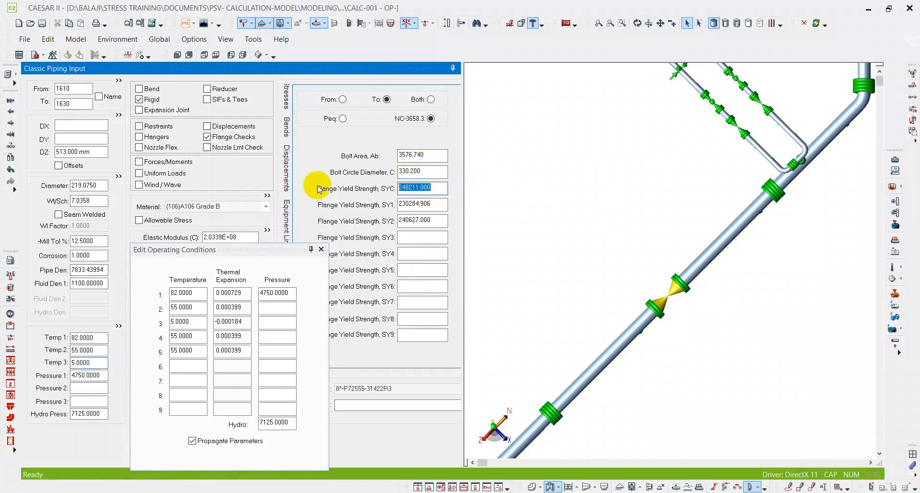
click(424, 235)
key(ctrl+v)
click(425, 254)
key(ctrl+v)
click(423, 270)
key(ctrl+v)
click(424, 286)
key(ctrl+v)
click(422, 302)
key(ctrl+v)
click(421, 319)
key(ctrl+v)
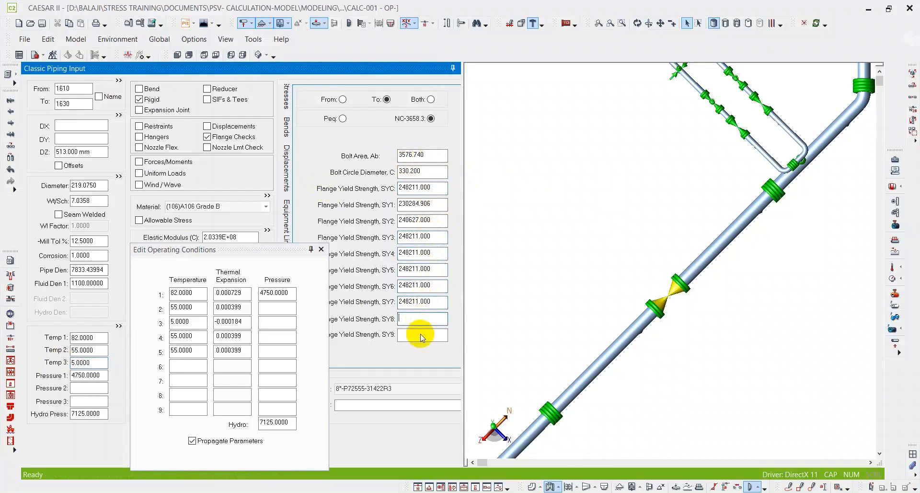
key(ctrl+v)
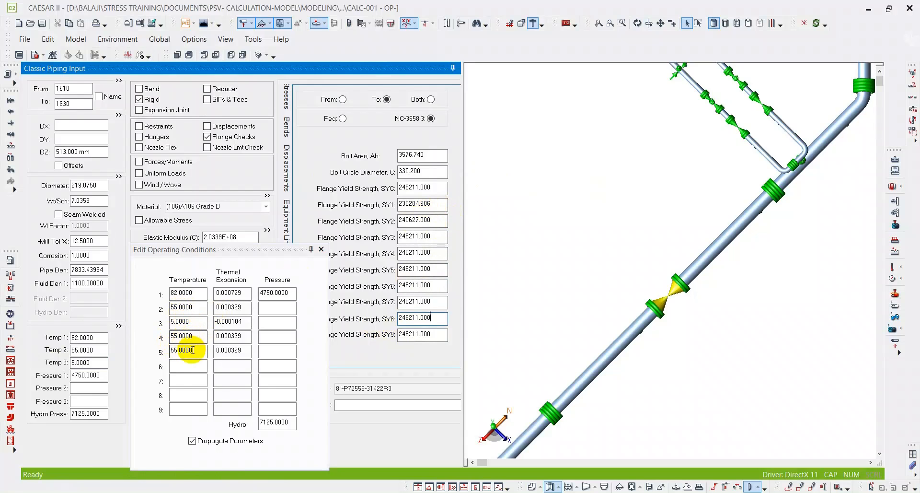
Replace Flange Yield Strengths SY3 and SY4 with the value copied from SY1, 230284.906 kPa.
double_click(438, 202)
key(ctrl+c)
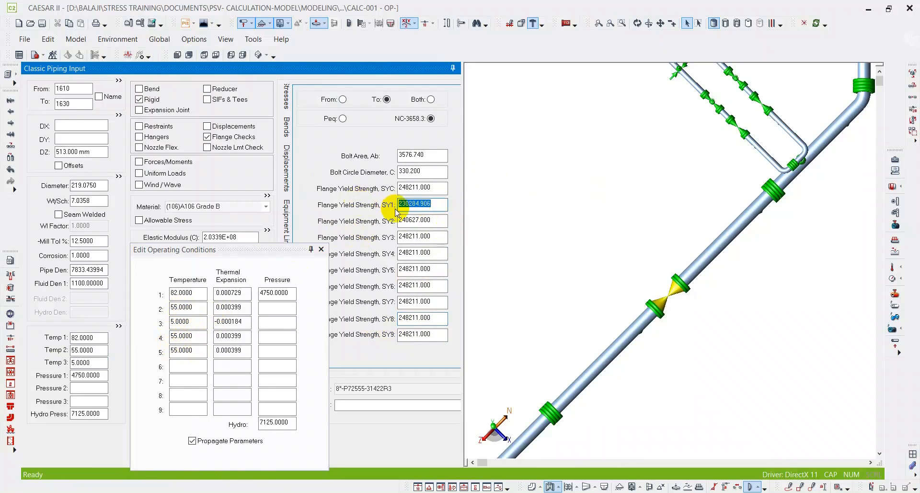
double_click(420, 236)
key(ctrl+v)
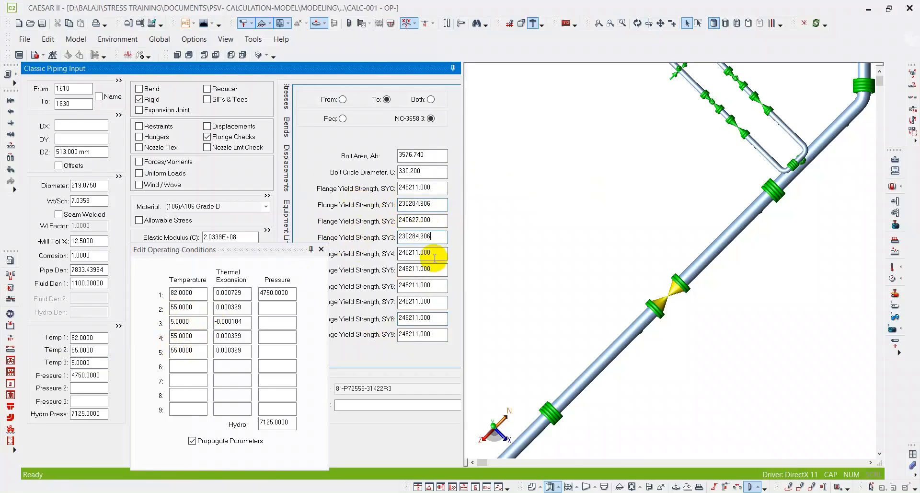
double_click(433, 254)
key(ctrl+v)
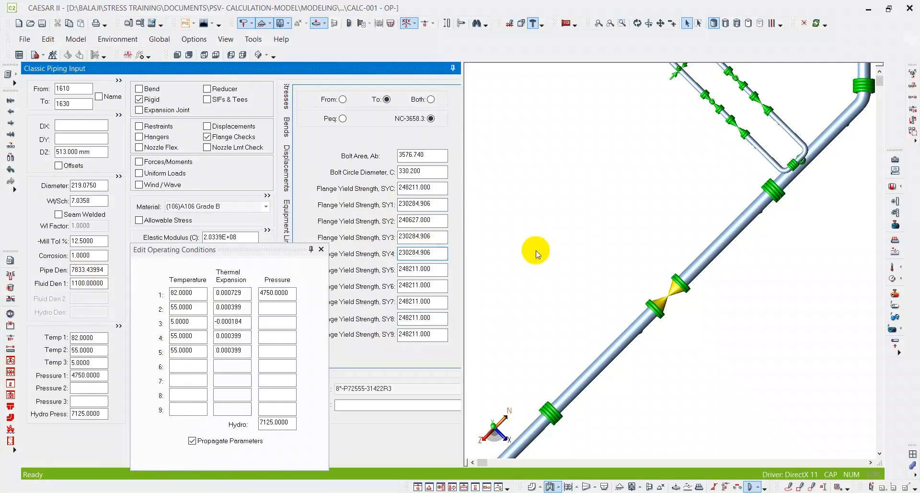
Close the operating conditions, enable flange checks on element 1710–1730 and apply them to both ends.
middle_drag(534, 250, 542, 230)
scroll(542, 229, down, 5)
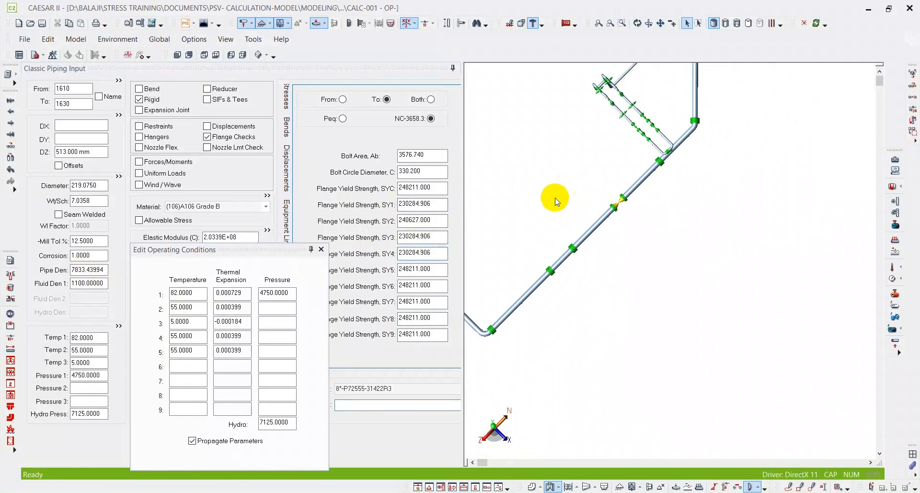
click(321, 249)
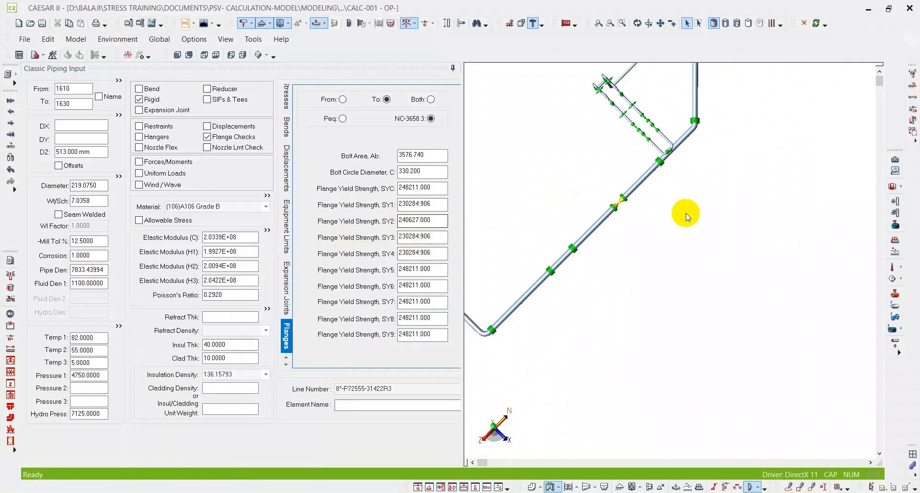
scroll(686, 216, up, 6)
click(563, 267)
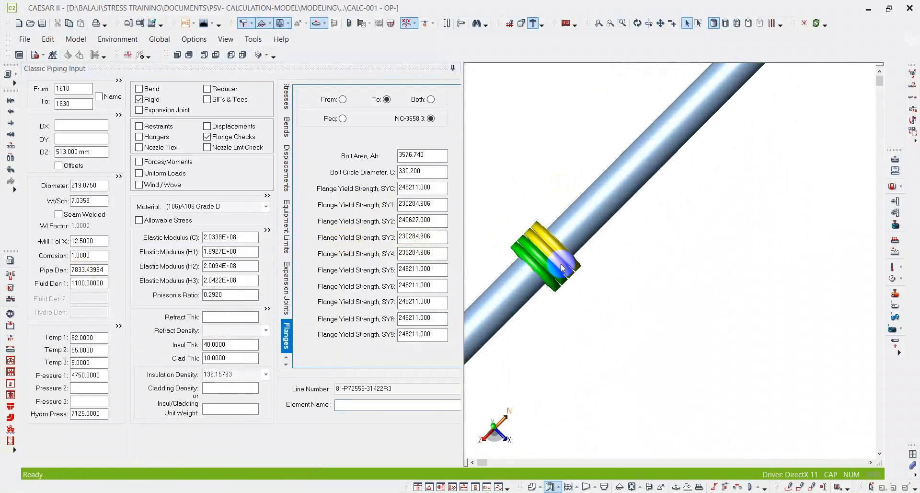
click(231, 137)
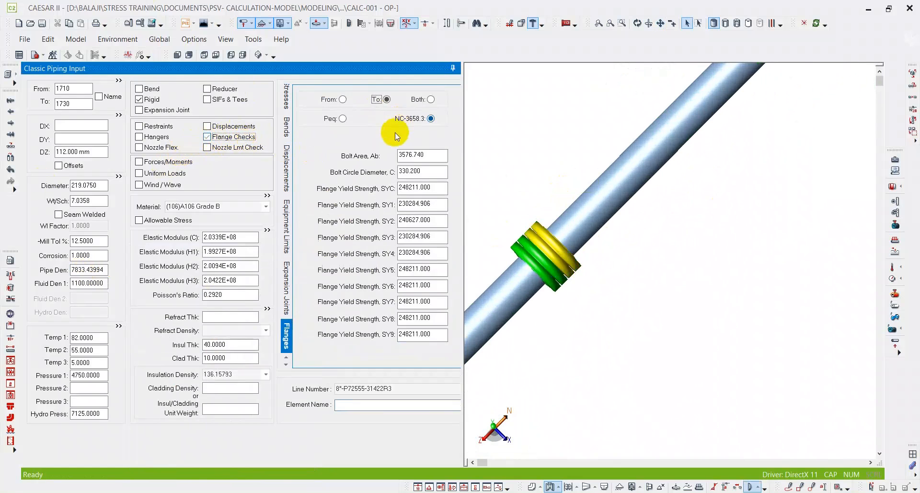
click(431, 100)
Set the flange check on valve element 1610–1630 to its To end.
scroll(581, 248, down, 3)
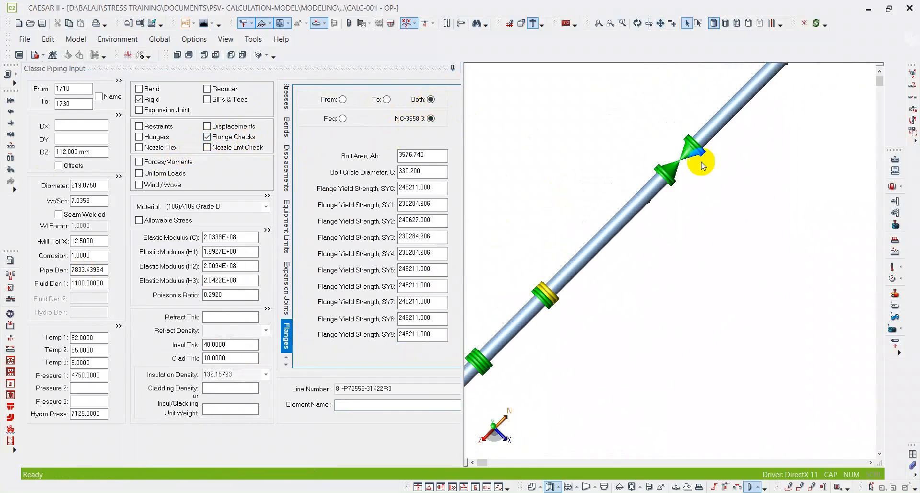
click(687, 157)
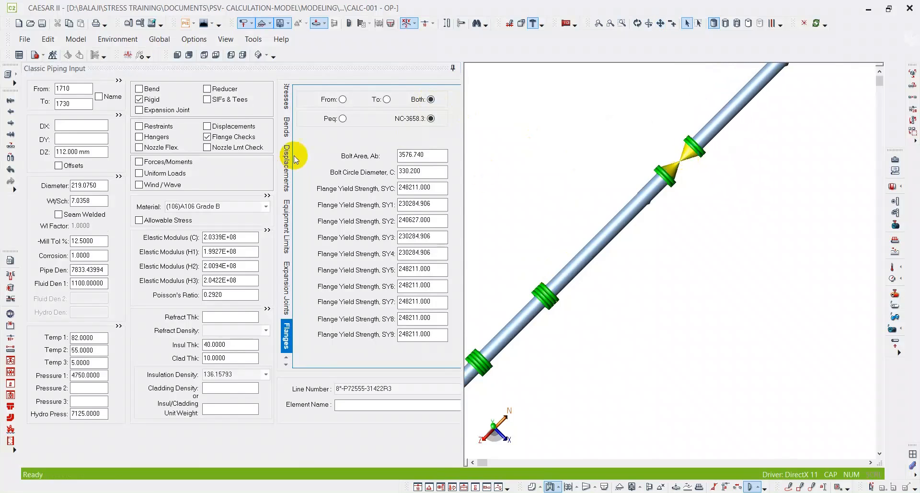
click(430, 104)
click(387, 101)
Enable flange checks on the flange element 1470–1490 beside the branch connection.
middle_drag(712, 205, 565, 256)
scroll(568, 249, down, 2)
scroll(614, 154, up, 3)
scroll(612, 154, up, 1)
click(605, 201)
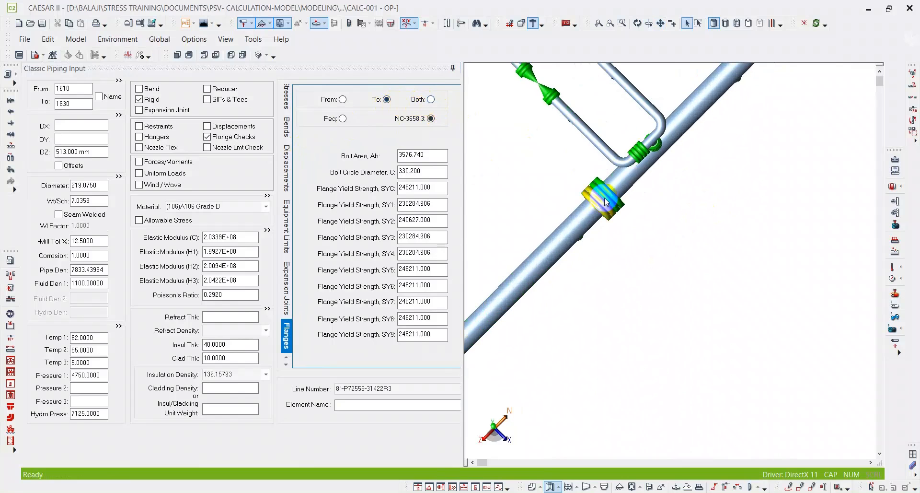
click(615, 205)
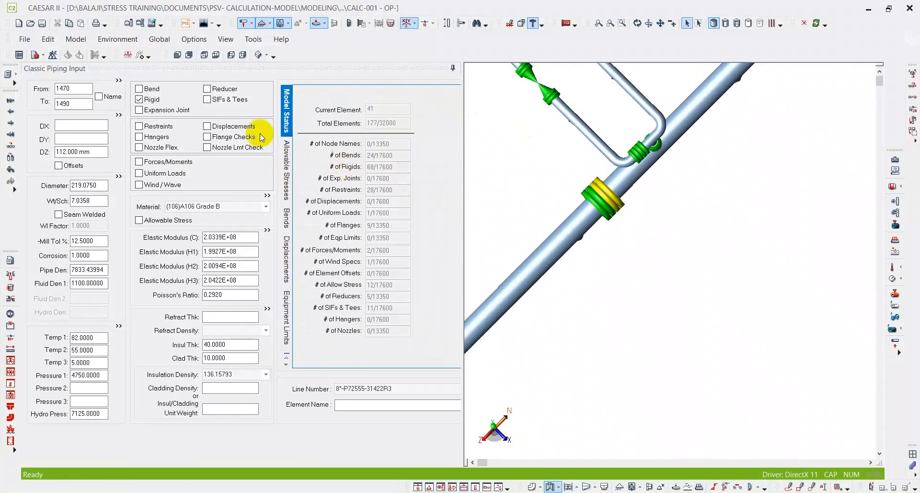
click(221, 139)
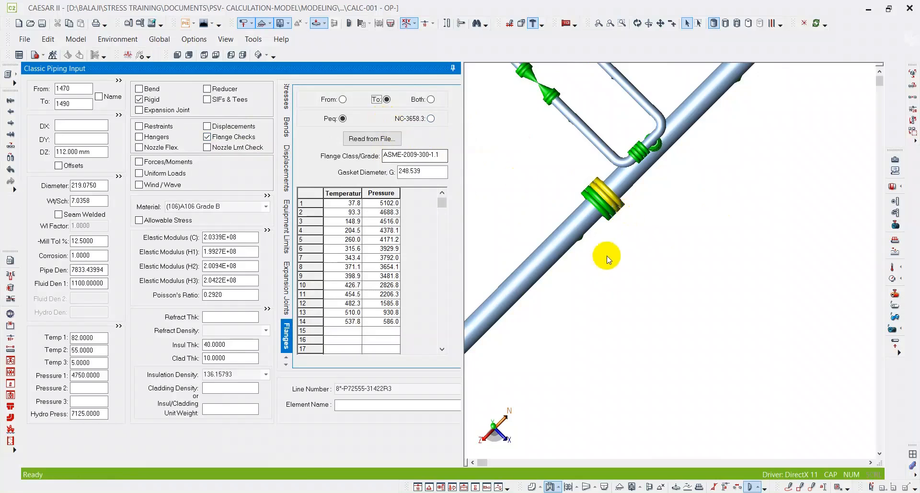
Apply the NC-3658.3 flange check on valve element 1610–1630 to both ends.
middle_drag(606, 256, 742, 151)
scroll(742, 151, down, 2)
scroll(635, 207, up, 2)
click(623, 251)
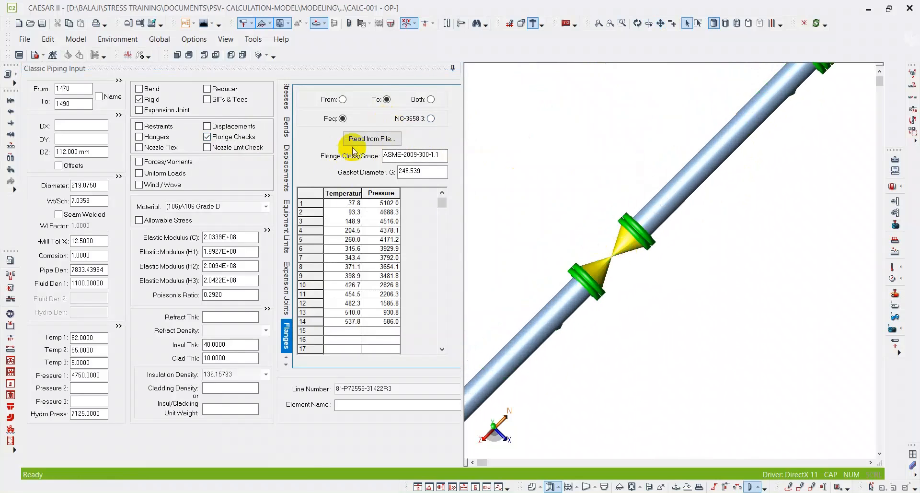
click(431, 102)
middle_drag(657, 290, 665, 251)
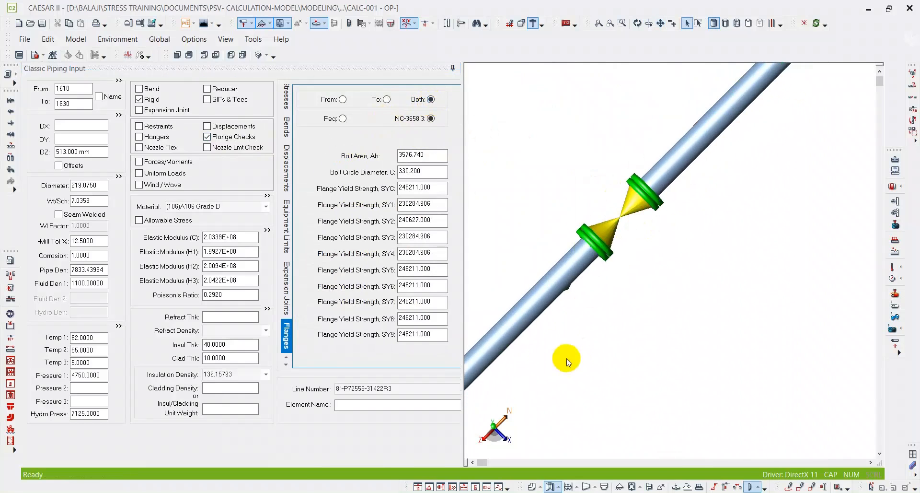
Review the flange check inputs of element 1710–1730 and examine the whole piping layout.
middle_drag(567, 358, 759, 222)
scroll(758, 221, down, 2)
click(656, 283)
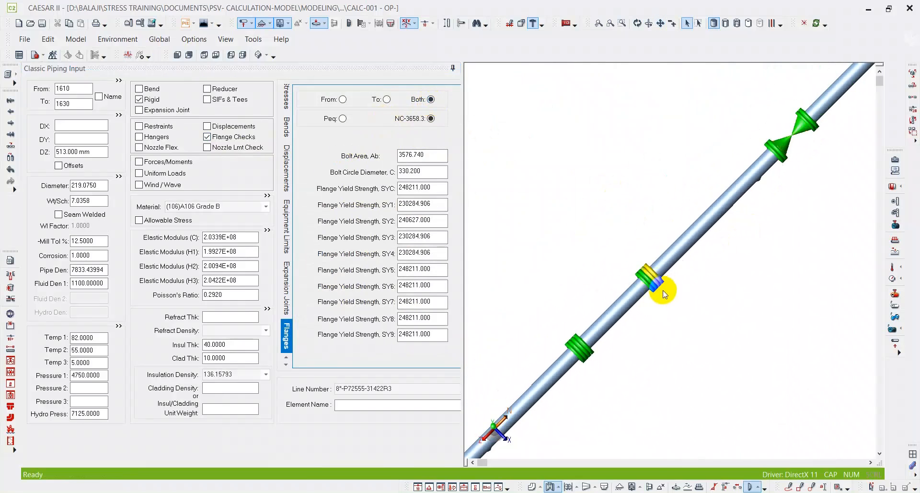
click(629, 329)
scroll(699, 240, down, 4)
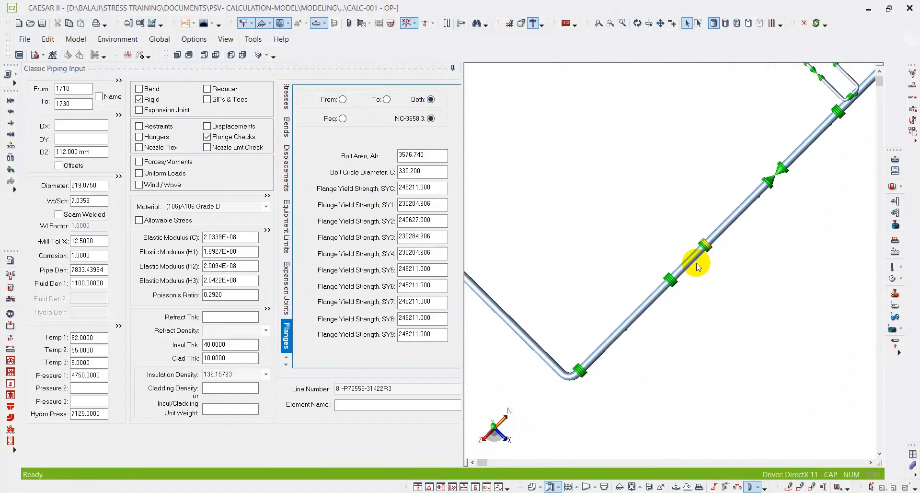
scroll(707, 265, down, 2)
scroll(638, 238, up, 2)
scroll(626, 266, down, 5)
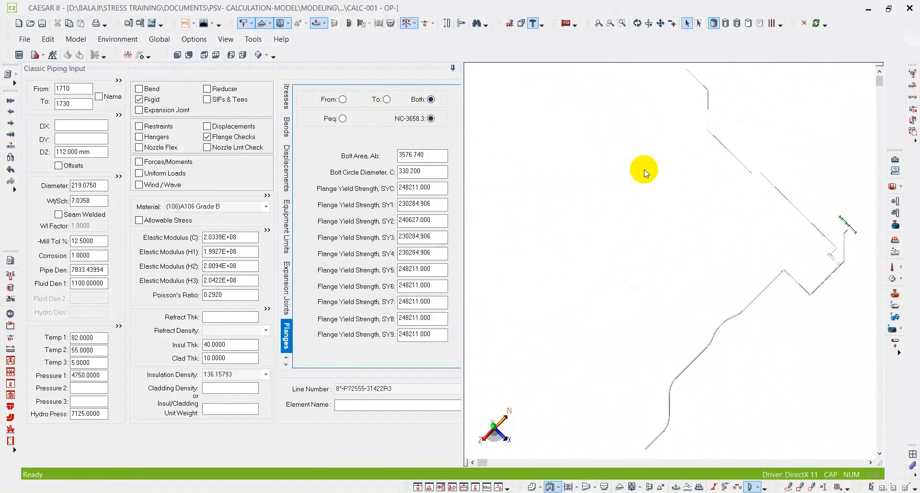
Show the model in isometric view, save it and run the error check.
click(258, 56)
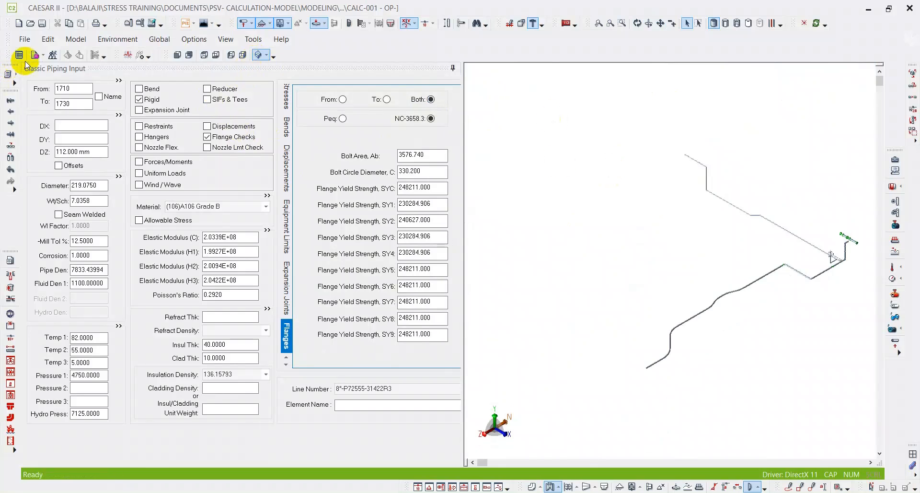
click(42, 24)
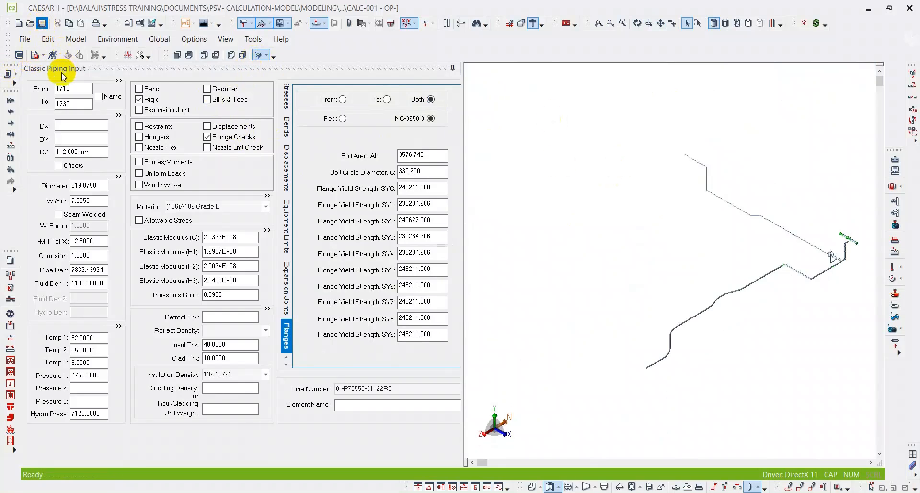
click(35, 55)
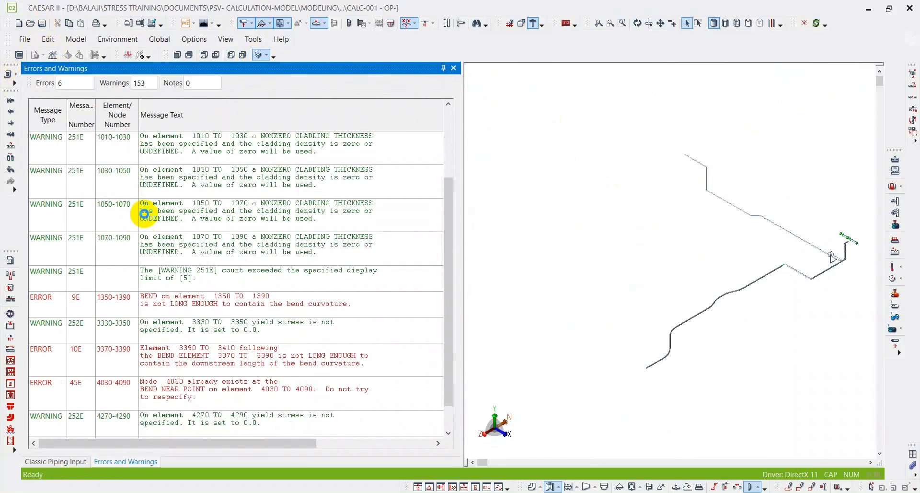
Open error 219E for element 120–140 and delete that element's flange check.
scroll(145, 218, up, 10)
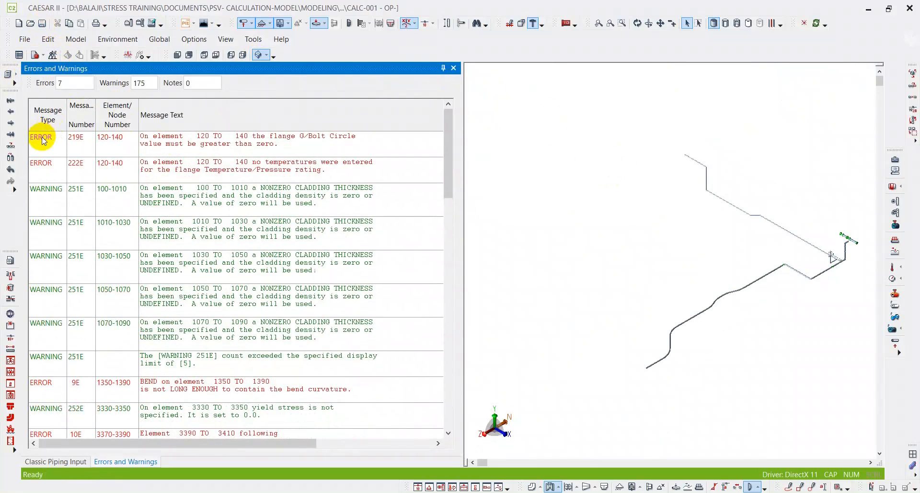
click(43, 140)
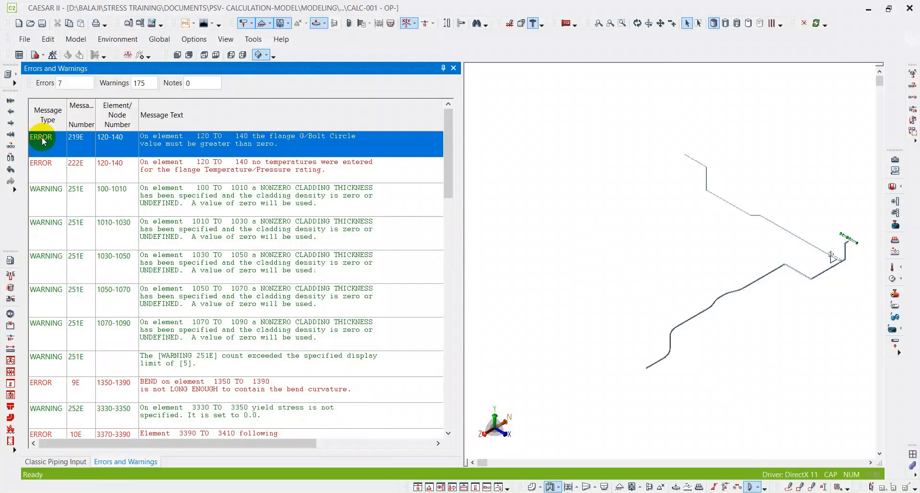
double_click(42, 139)
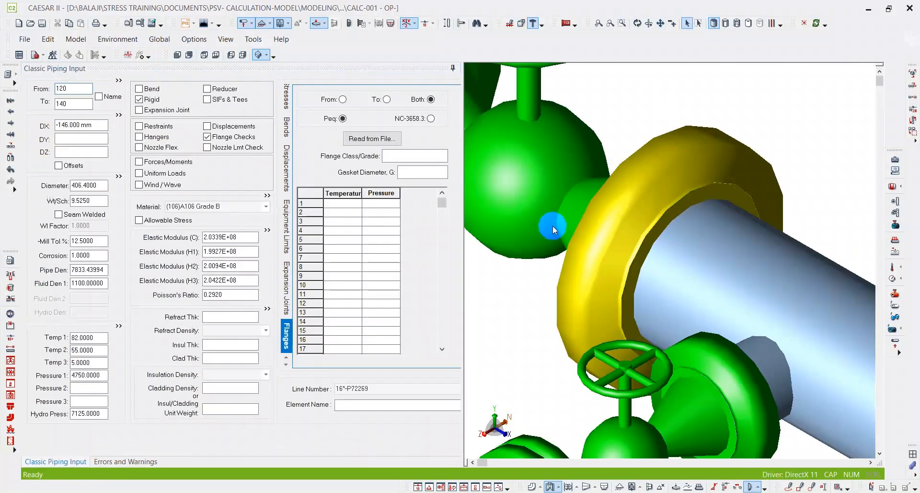
scroll(708, 238, down, 5)
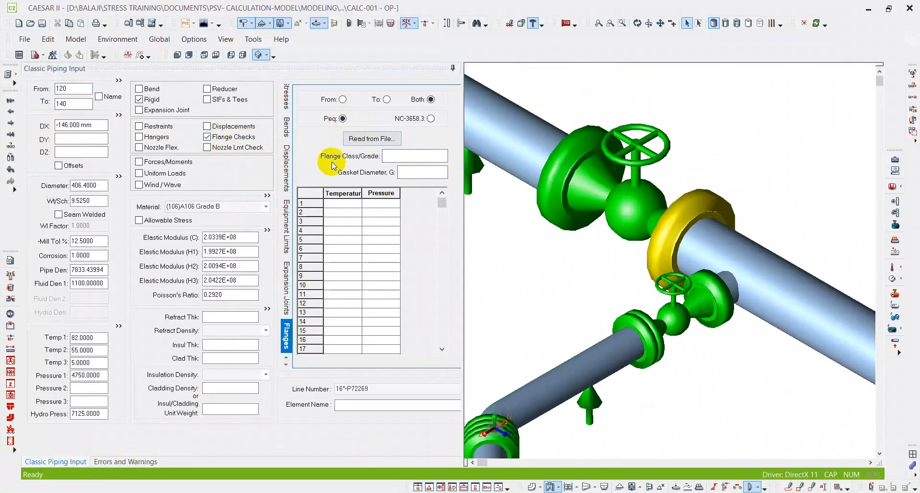
click(231, 140)
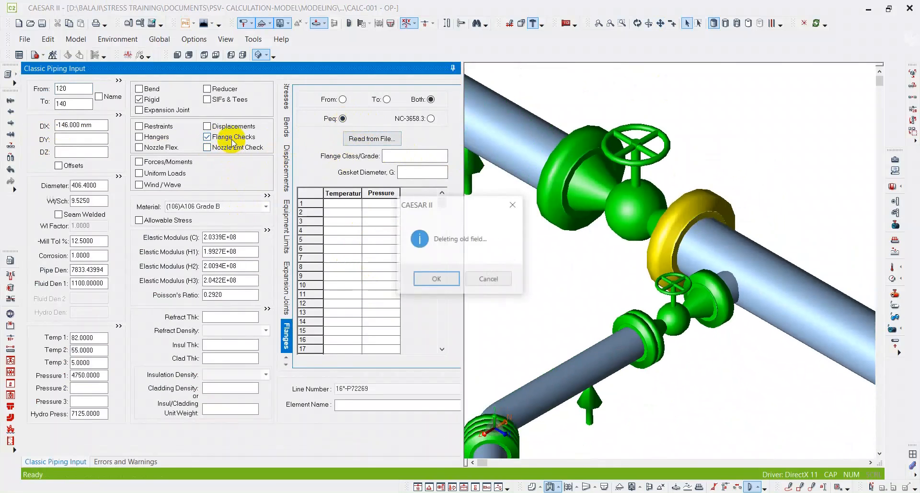
click(438, 279)
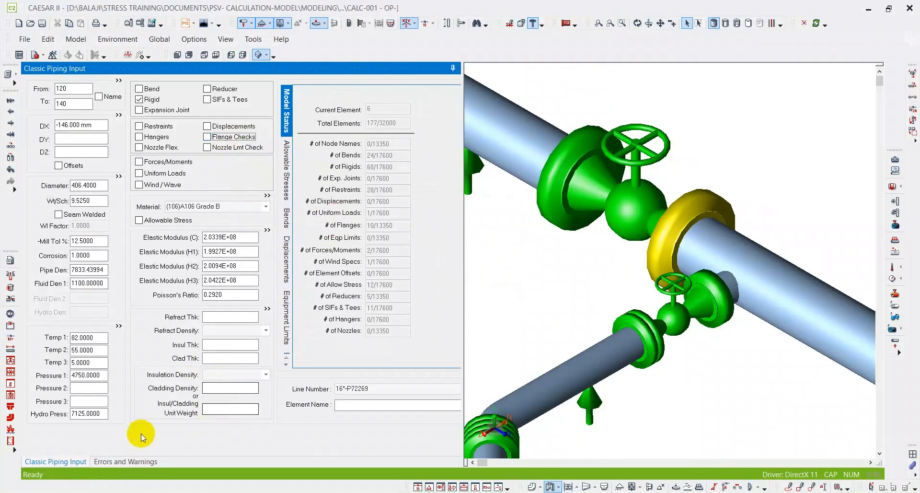
Rerun the error check and review the remaining errors and warnings.
click(116, 461)
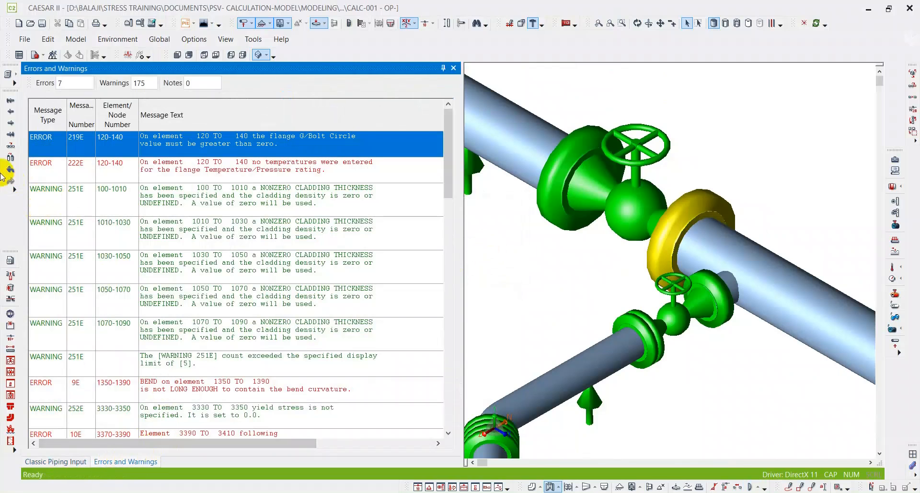
click(35, 55)
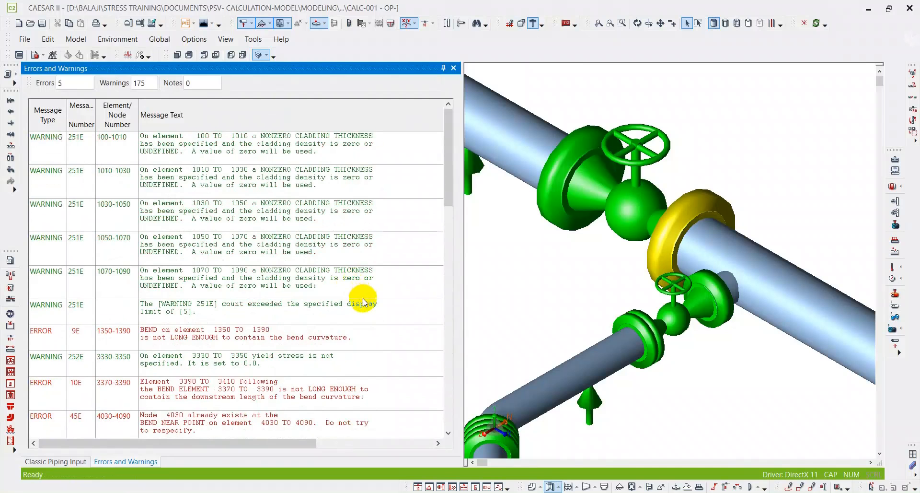
scroll(363, 302, down, 2)
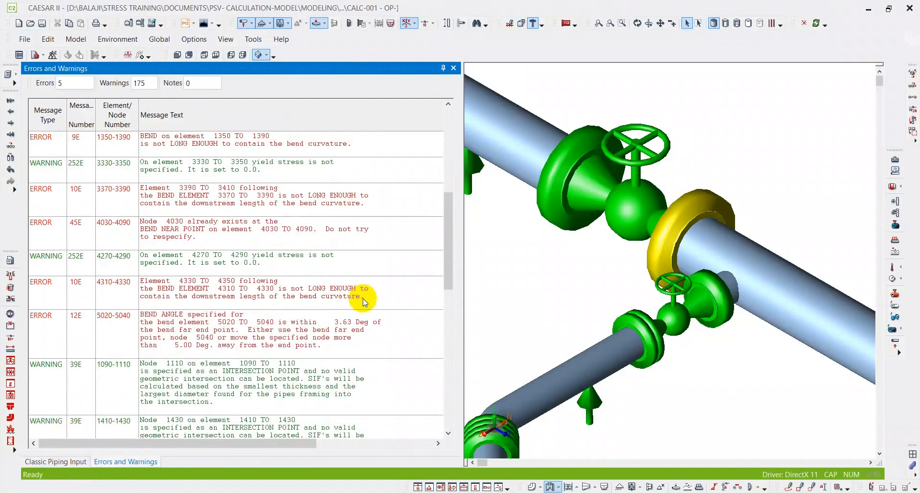
scroll(363, 302, up, 3)
scroll(363, 302, down, 1)
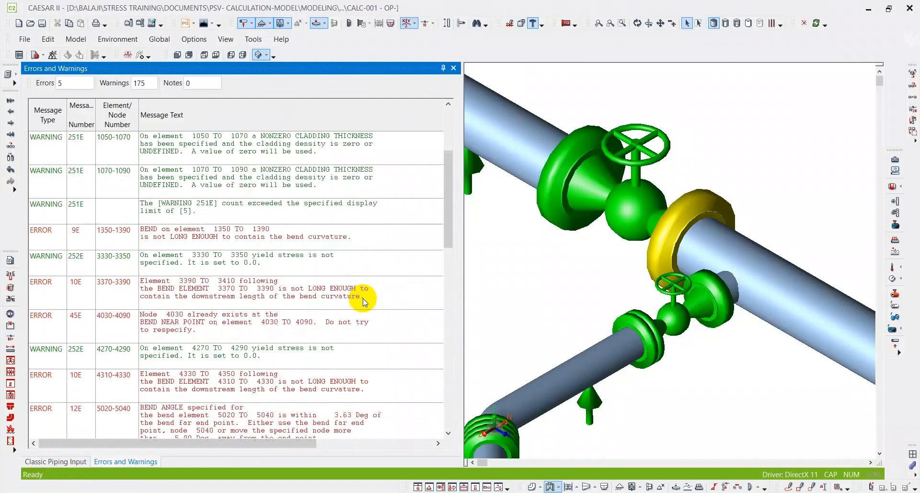
Locate the element of bend error 9E in the model and display its piping input.
click(35, 242)
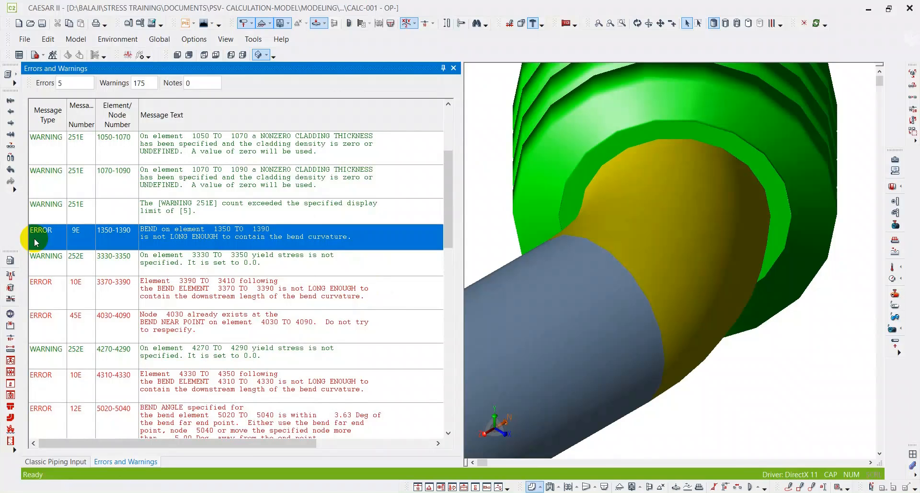
scroll(628, 254, down, 5)
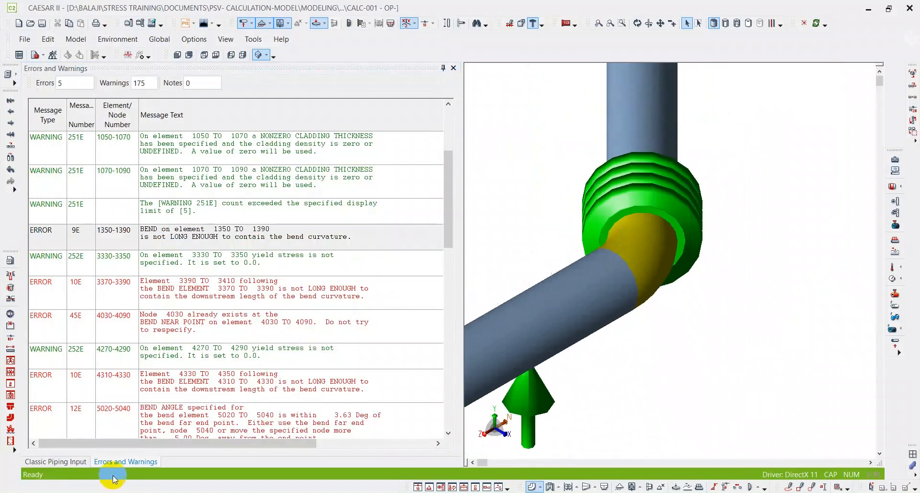
click(79, 463)
scroll(661, 321, down, 5)
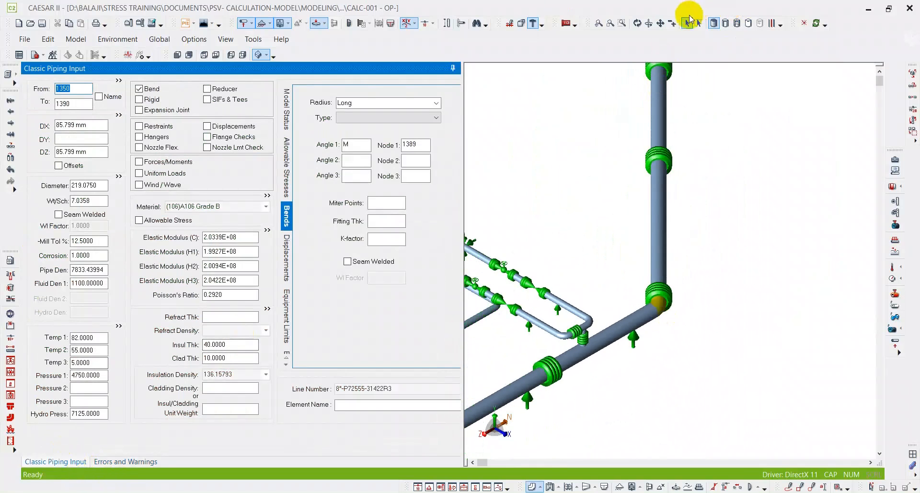
Inspect bend element 1350–1390 from another angle and open its delta values to check the element length.
click(638, 23)
drag(755, 219, 723, 298)
scroll(666, 322, up, 4)
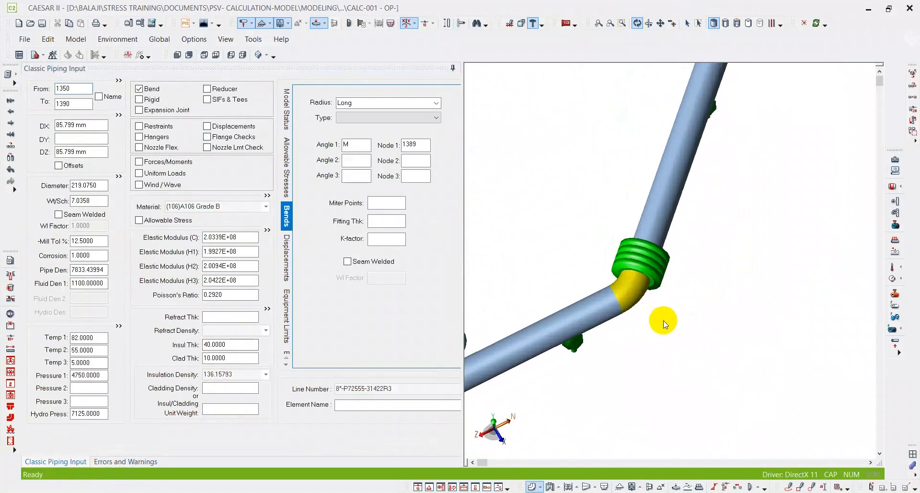
click(118, 115)
click(330, 340)
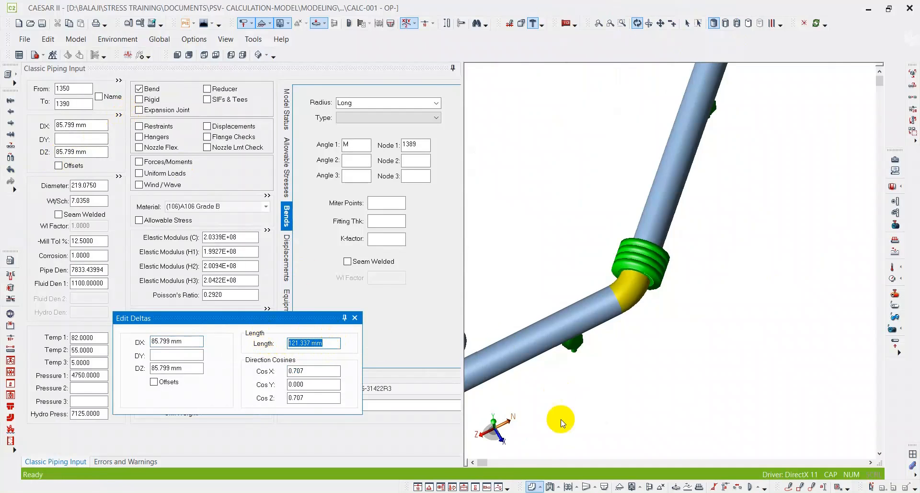
Switch to Pipedata-Pro and open the ASME B16.9 BW Fittings data.
mouse_move(396, 492)
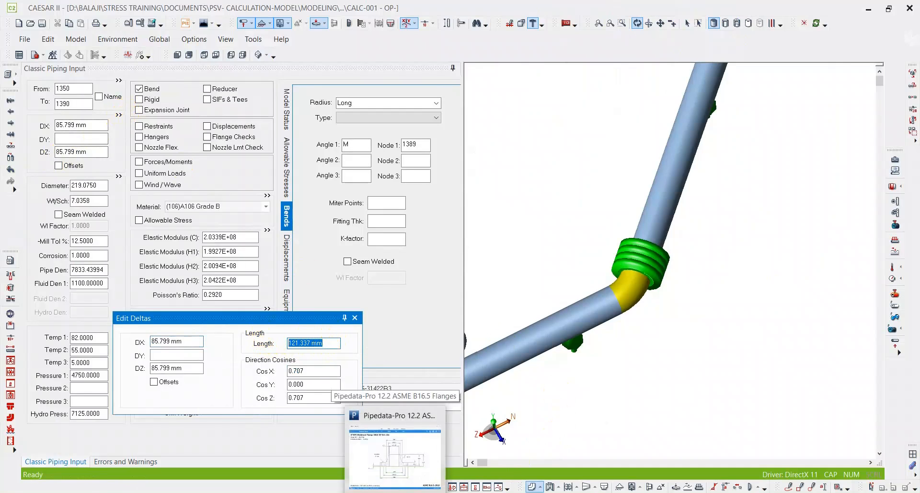
click(395, 456)
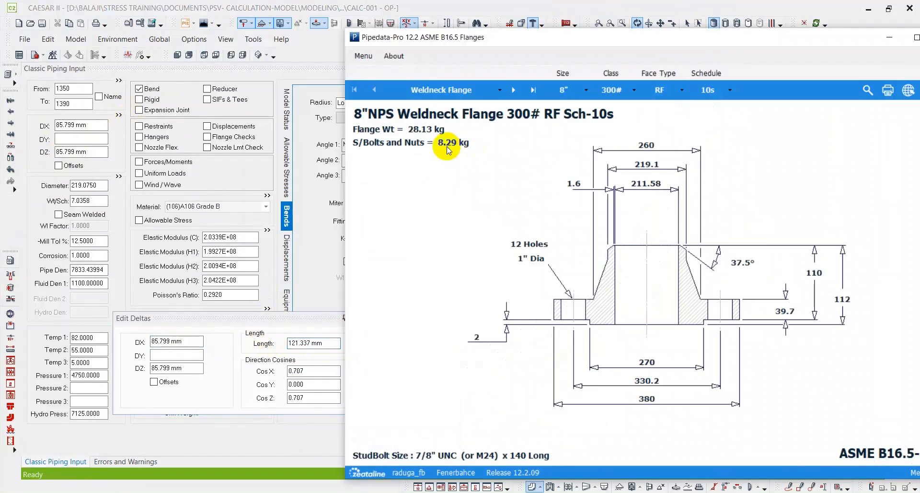
click(365, 57)
mouse_move(402, 93)
click(504, 97)
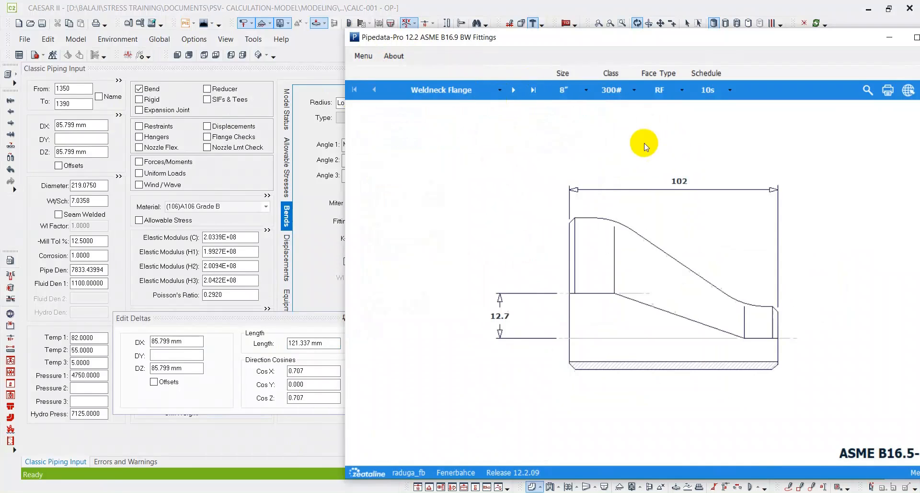
Look up the dimensions of the 8" BW 45° Elbow in the B16.9 fittings data.
click(471, 92)
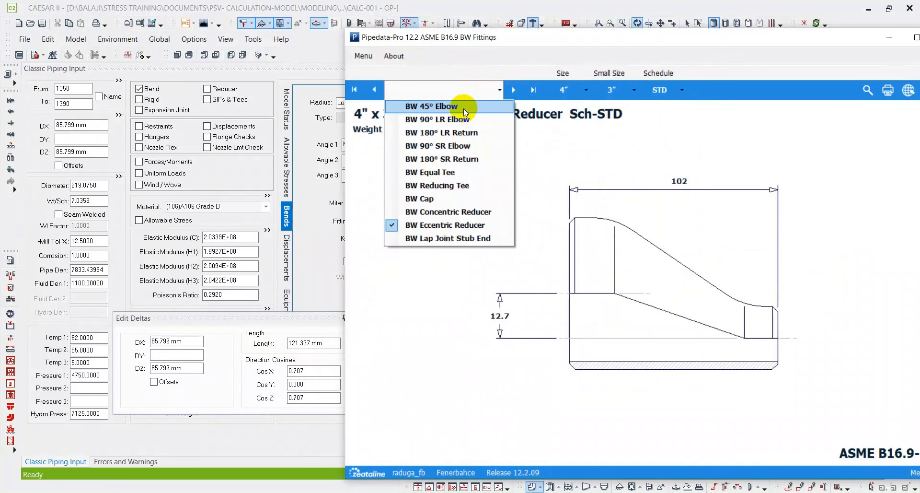
click(464, 107)
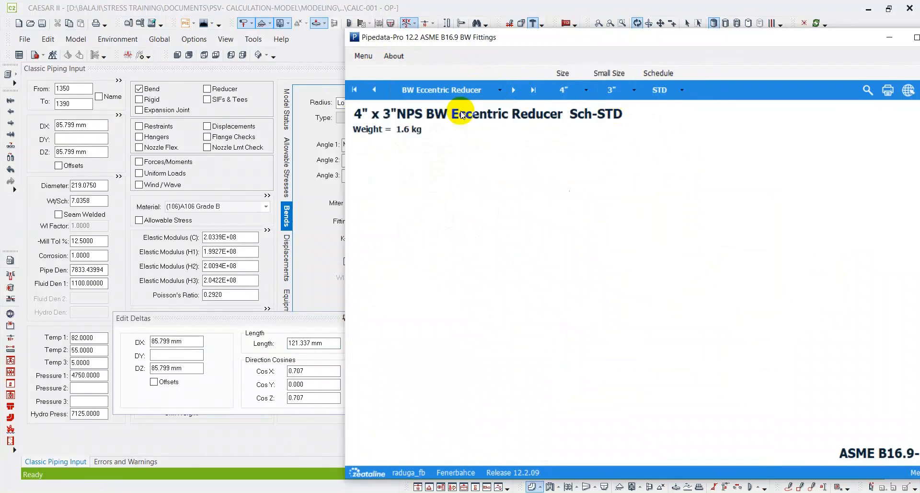
click(558, 91)
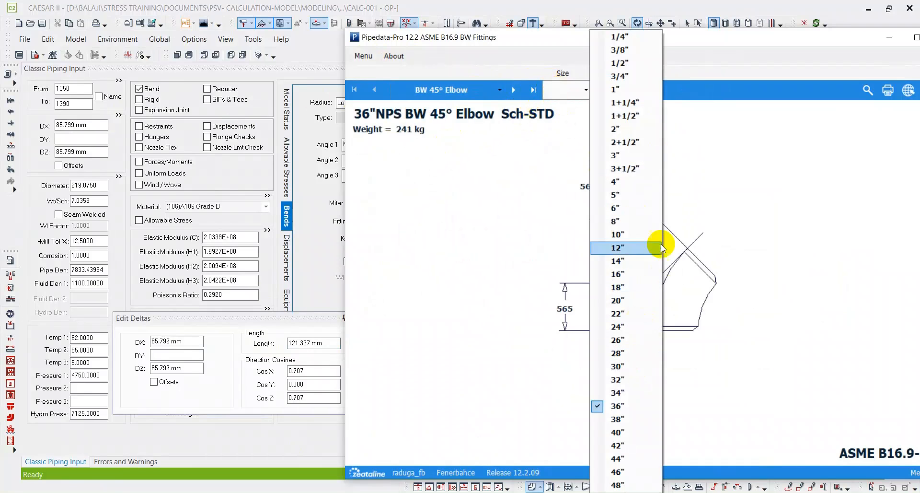
click(639, 221)
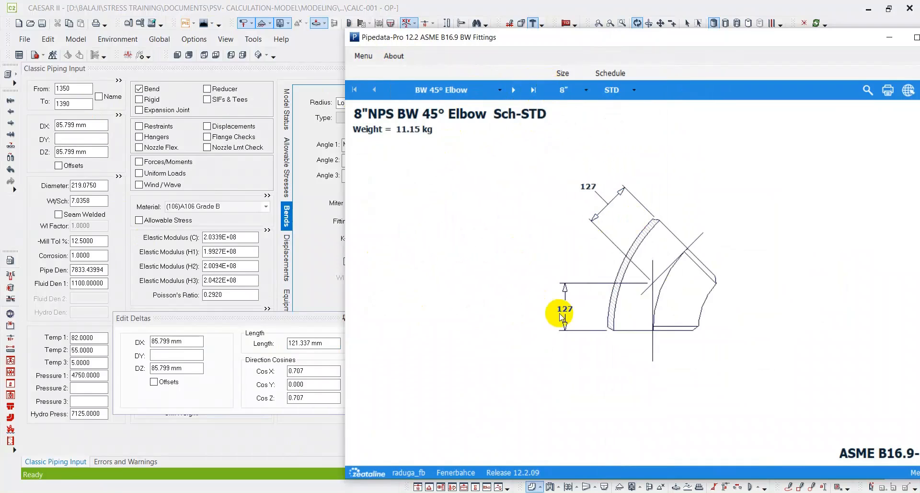
Set the length of bend element 1350–1390 to 127 mm in its delta values.
double_click(325, 343)
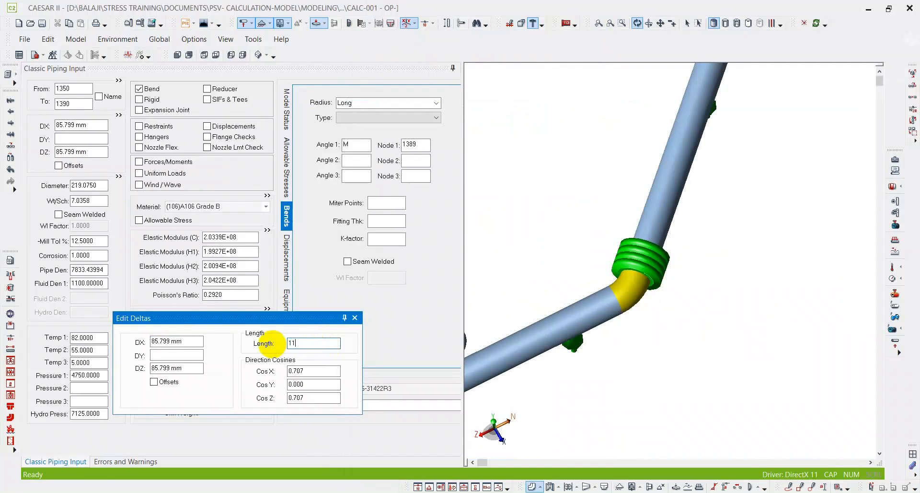
text(1127)
key(Return)
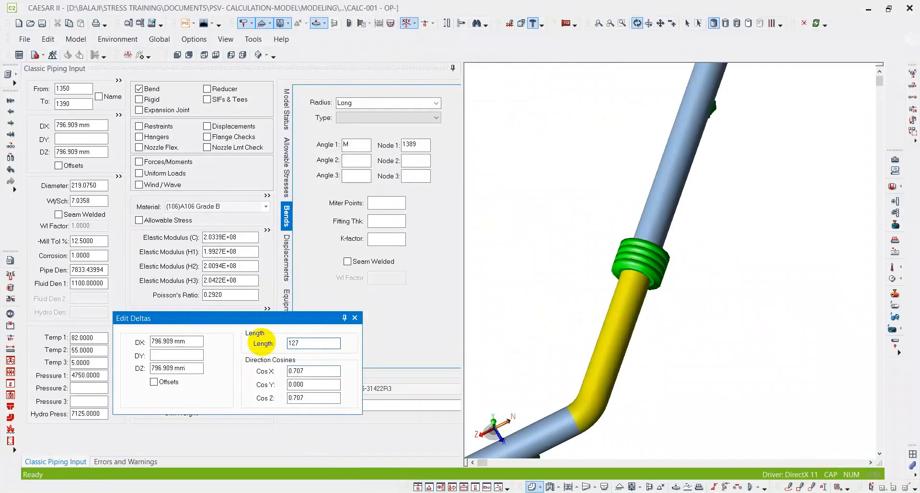
text(127)
key(Tab)
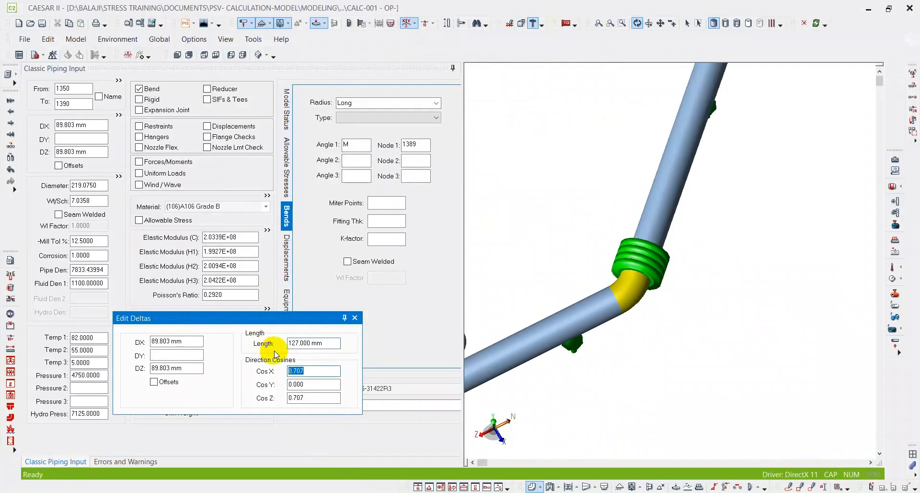
Locate the bend element 3370–3390 of error 10E in the model and display its piping input.
click(136, 461)
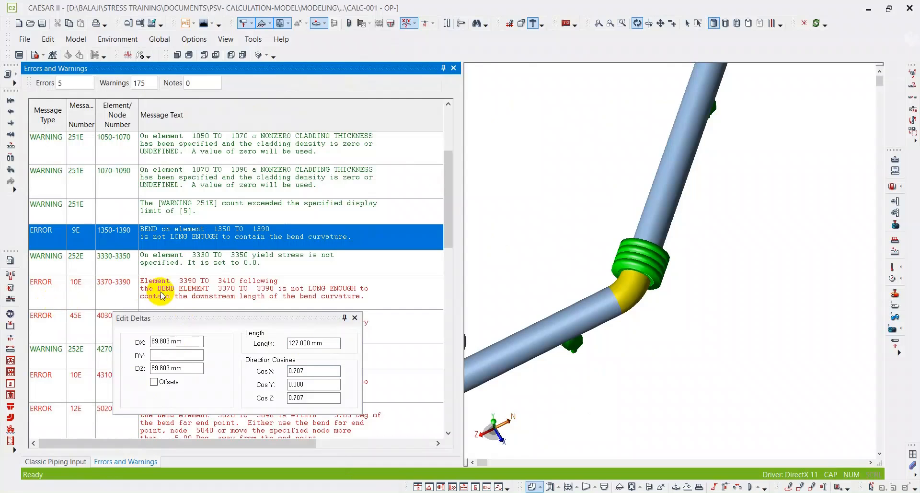
double_click(46, 290)
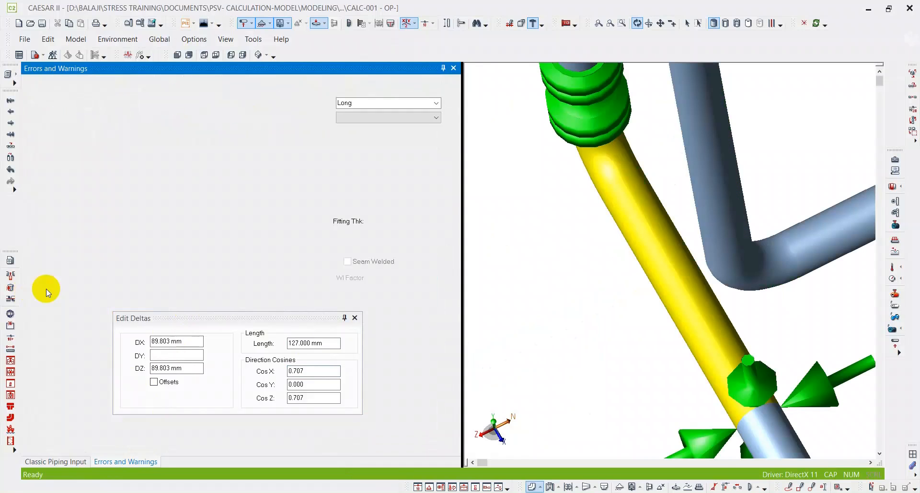
scroll(616, 331, down, 3)
drag(614, 335, 655, 291)
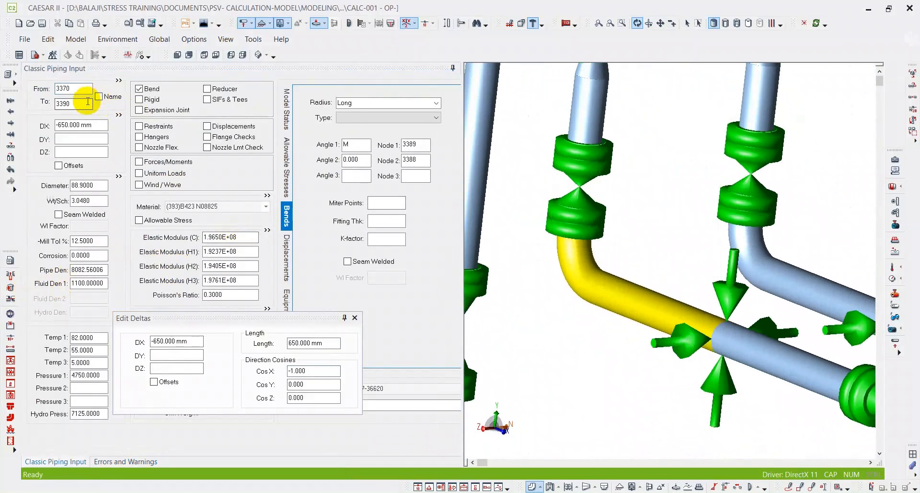
Display the piping input of element 3390–3410, the one following bend 3370–3390.
click(86, 102)
key(Page_Down)
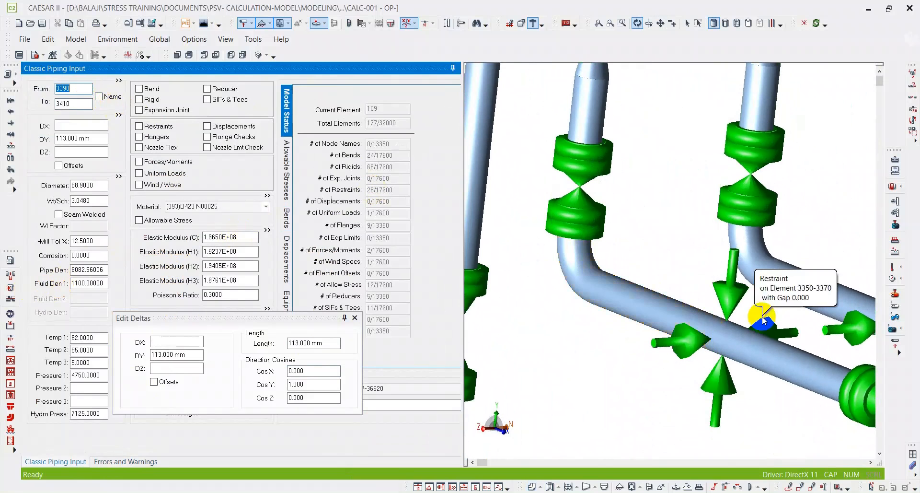
click(666, 298)
drag(661, 357, 684, 343)
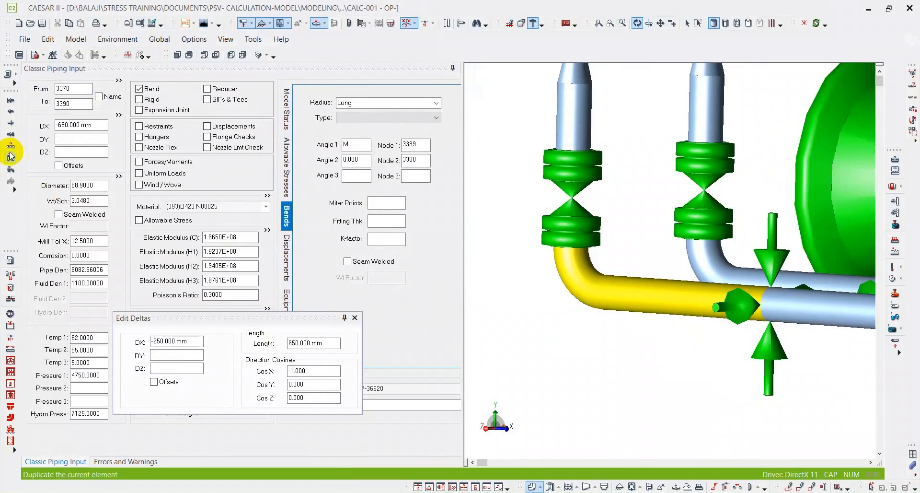
click(70, 105)
key(Page_Down)
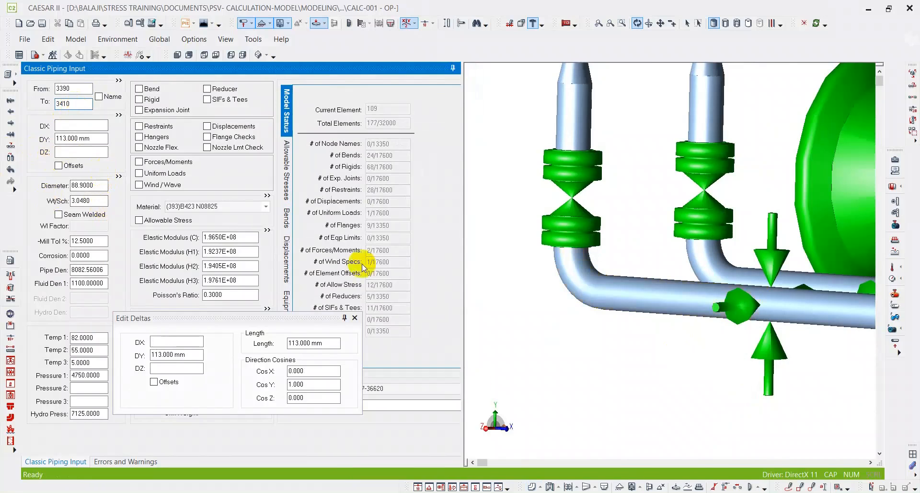
Switch to Pipedata-Pro and look up the dimensions of the 3" BW 90° LR Elbow.
key(alt+Tab)
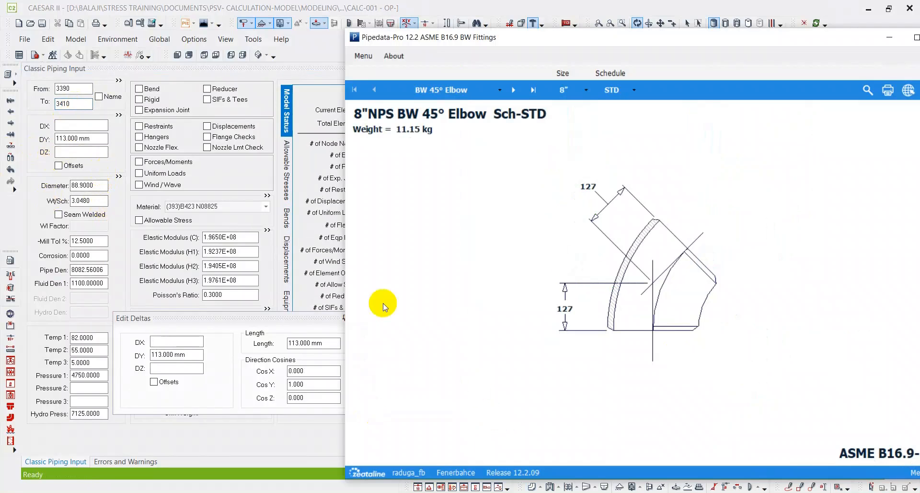
click(459, 88)
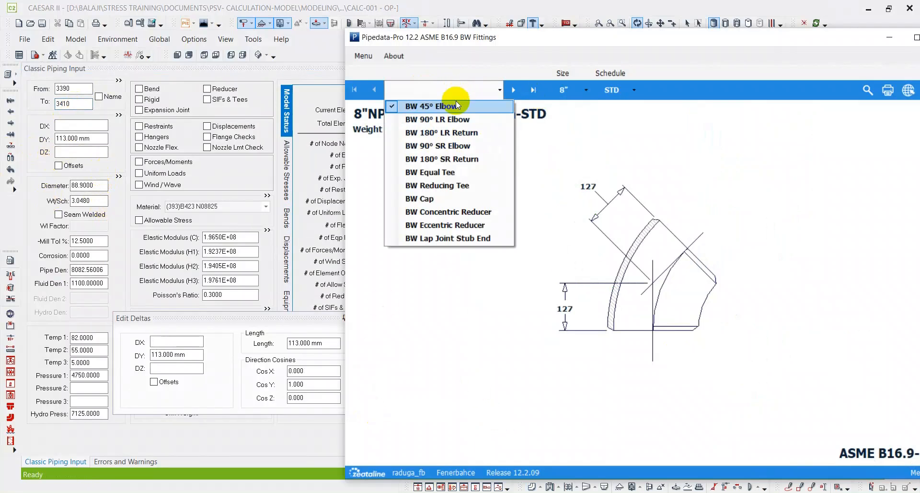
click(451, 126)
click(518, 90)
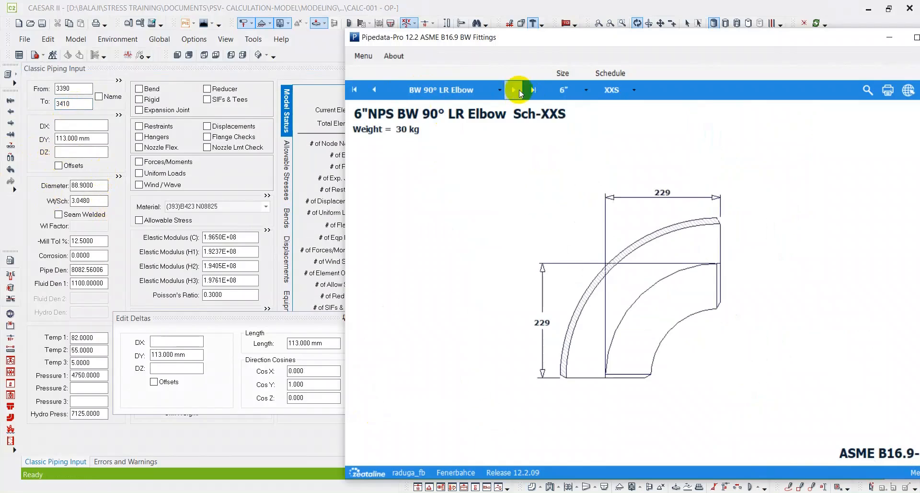
click(566, 90)
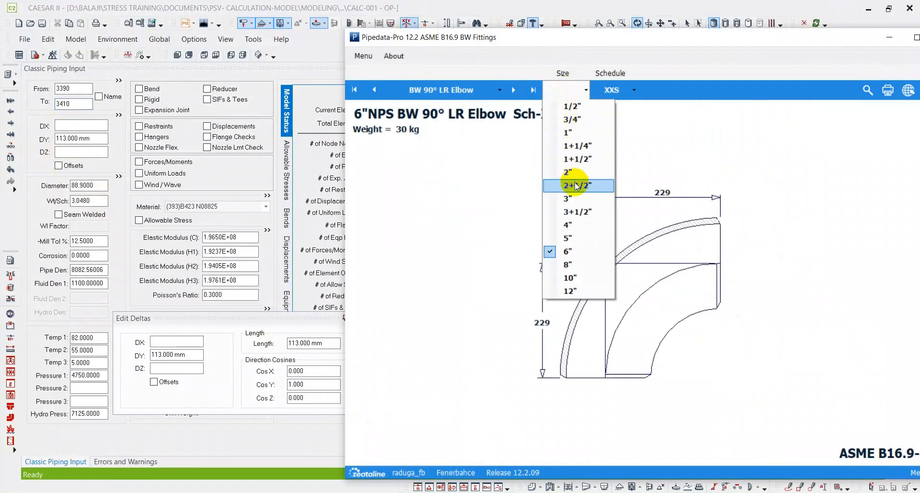
click(572, 197)
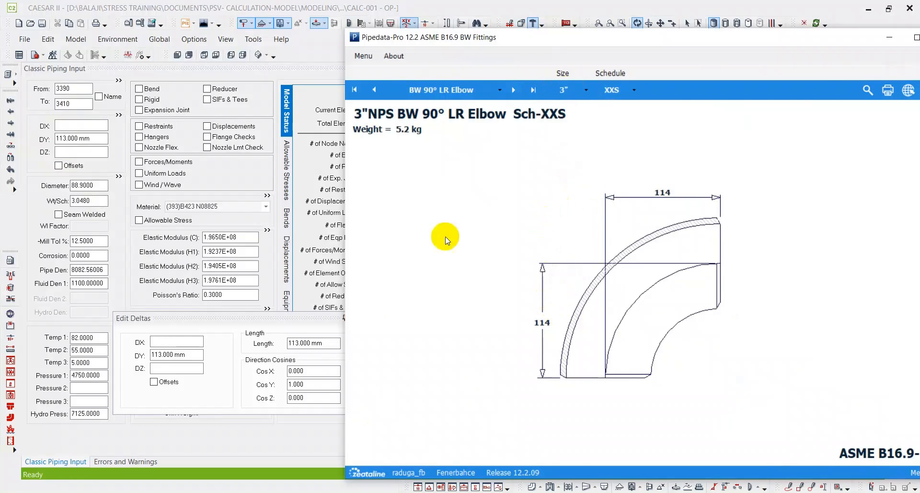
Switch back to CAESAR II and set the DY of element 3390–3410 to 114.3 mm.
click(242, 111)
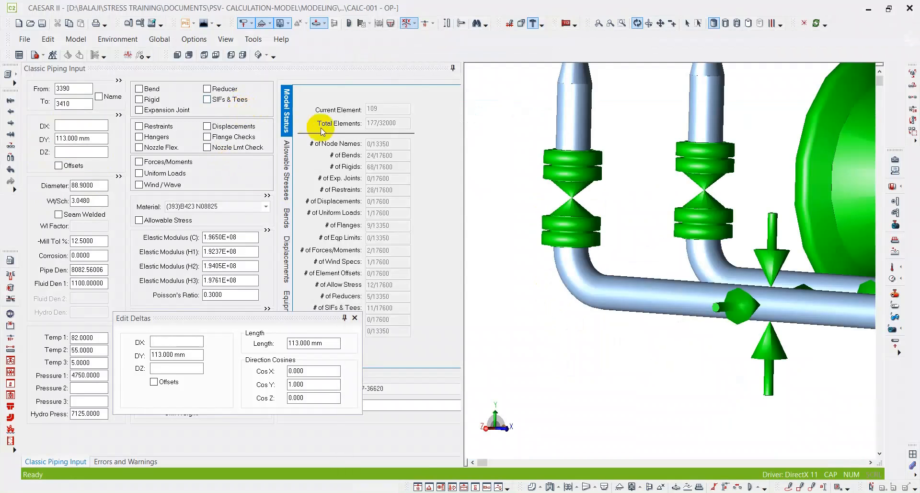
click(92, 141)
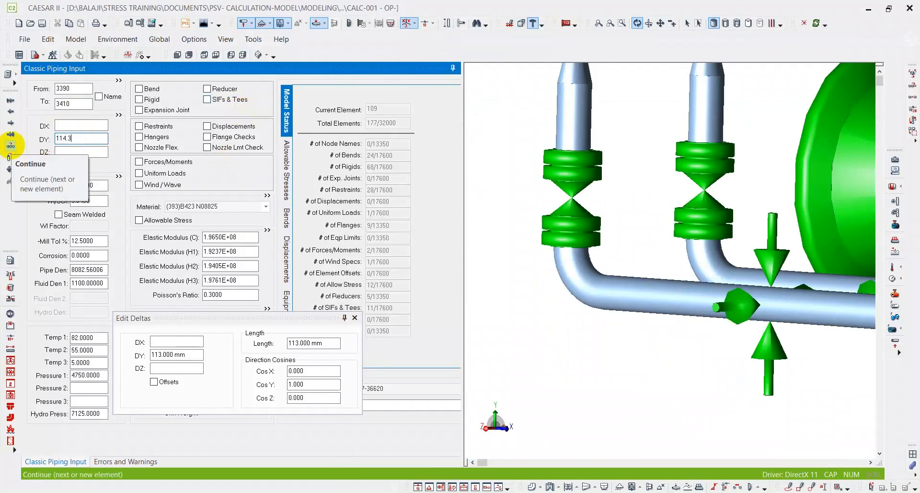
key(Tab)
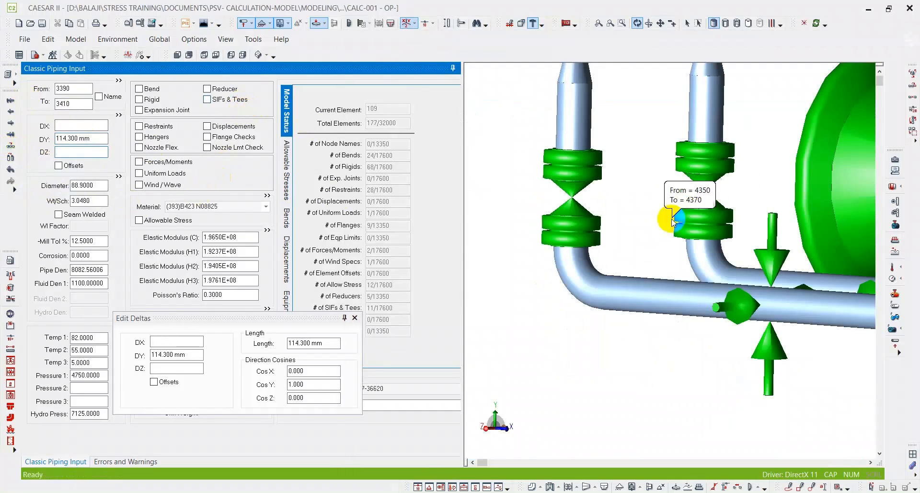
Close the delta editor and display the piping input of bend element 4030–4090 from error 45E.
middle_drag(671, 220, 664, 208)
click(148, 463)
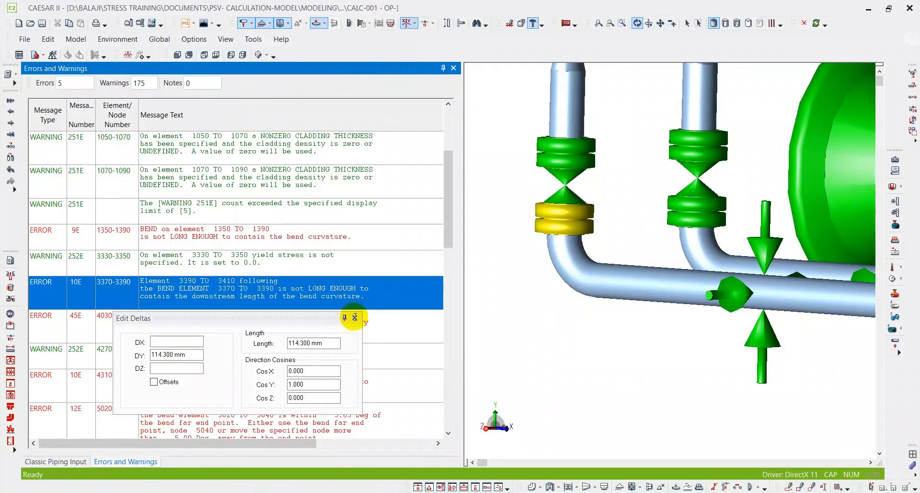
click(355, 318)
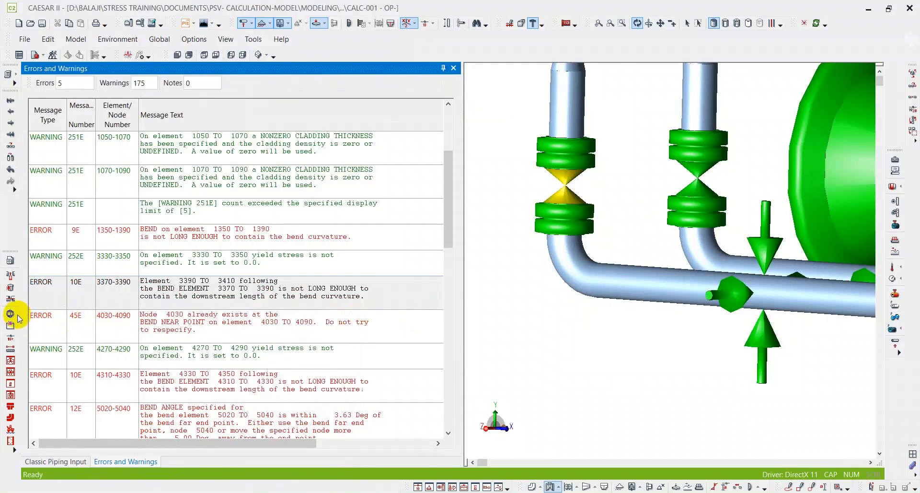
click(36, 321)
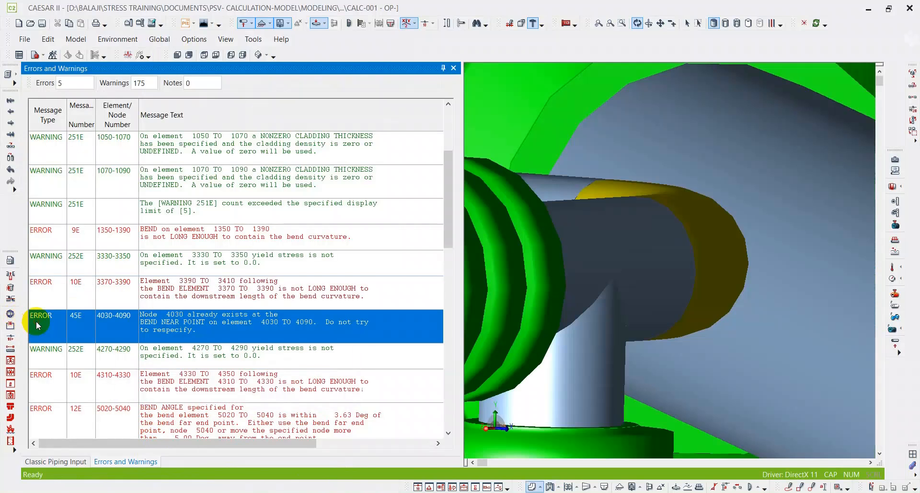
double_click(36, 321)
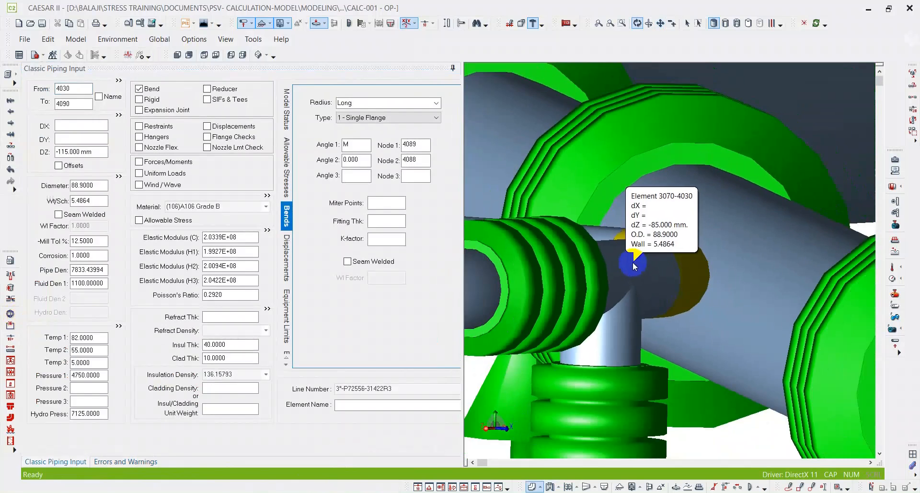
Clear the second angle and second node of the bend on element 4030–4090, keeping the bend itself.
scroll(634, 266, down, 6)
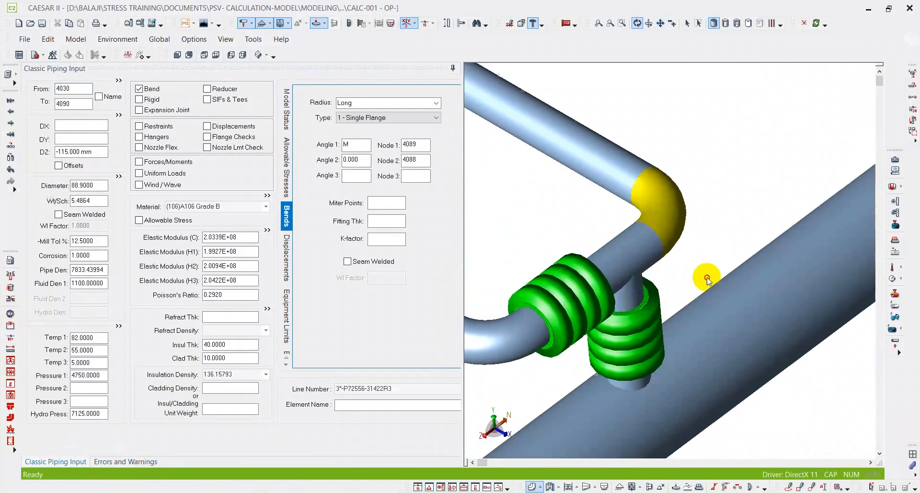
scroll(672, 194, up, 4)
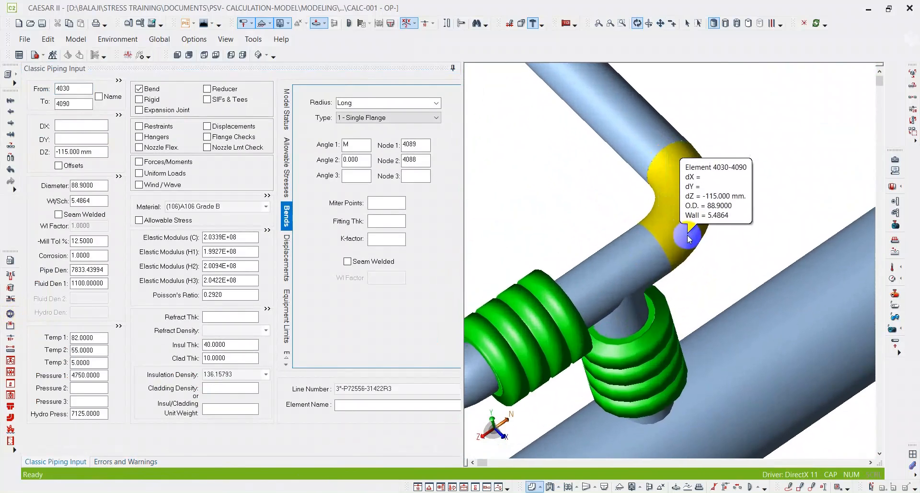
drag(688, 326, 663, 318)
drag(771, 250, 797, 277)
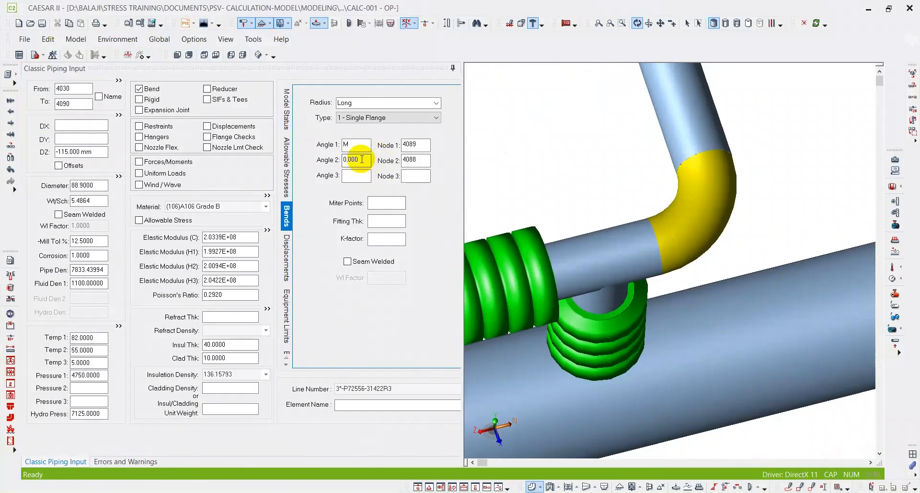
click(150, 89)
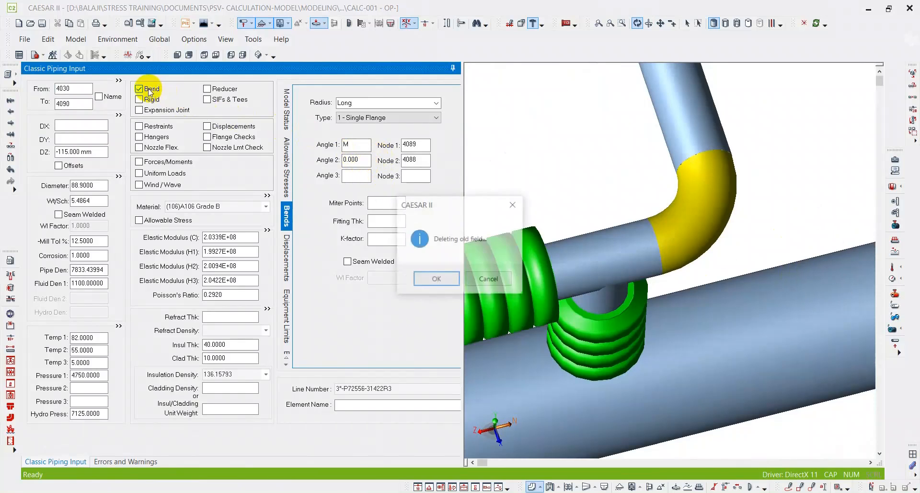
click(479, 278)
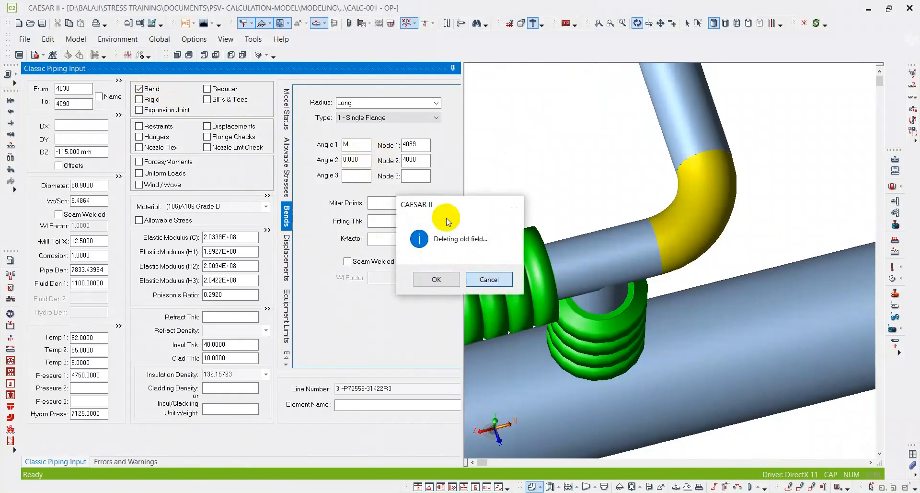
click(419, 161)
key(Delete)
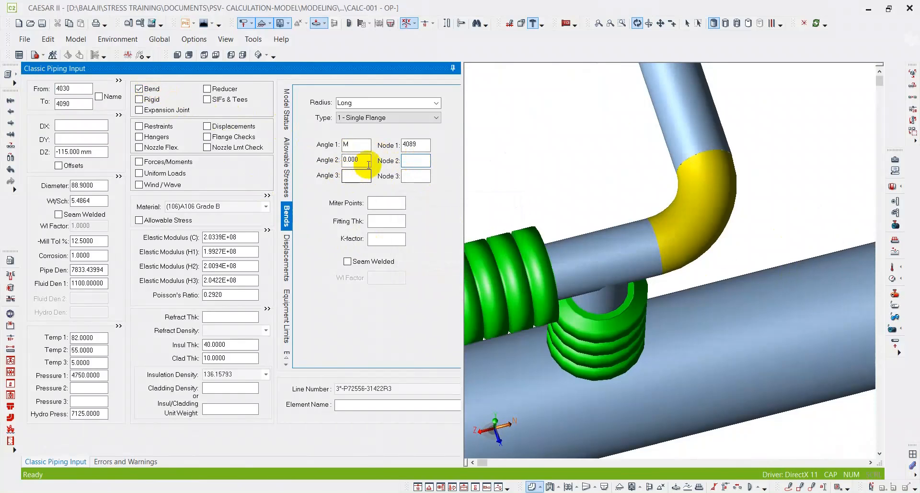
click(369, 160)
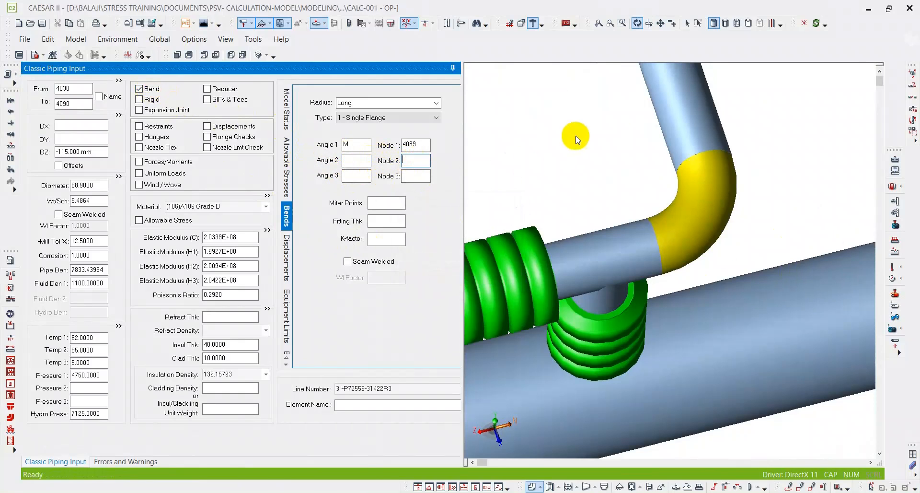
click(574, 143)
scroll(568, 194, down, 5)
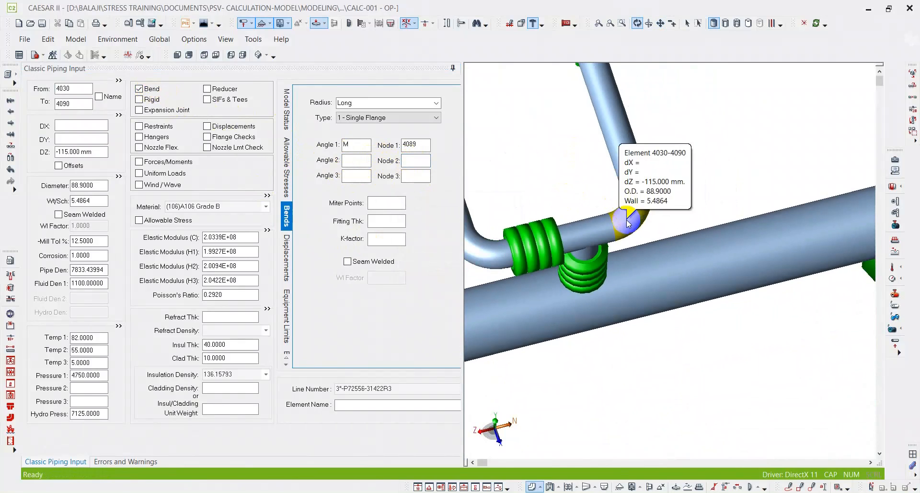
Return to the error list and locate bend element 4310–4330 of error 10E in the model.
click(106, 461)
scroll(144, 383, down, 5)
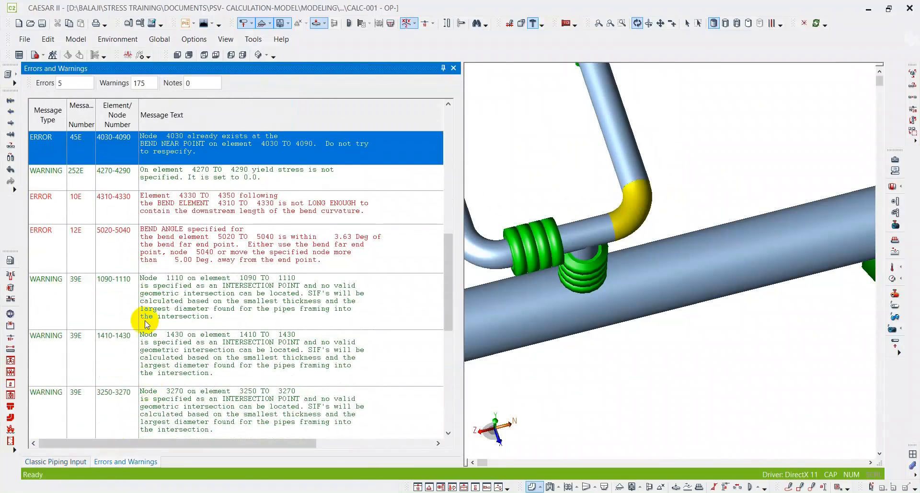
double_click(51, 204)
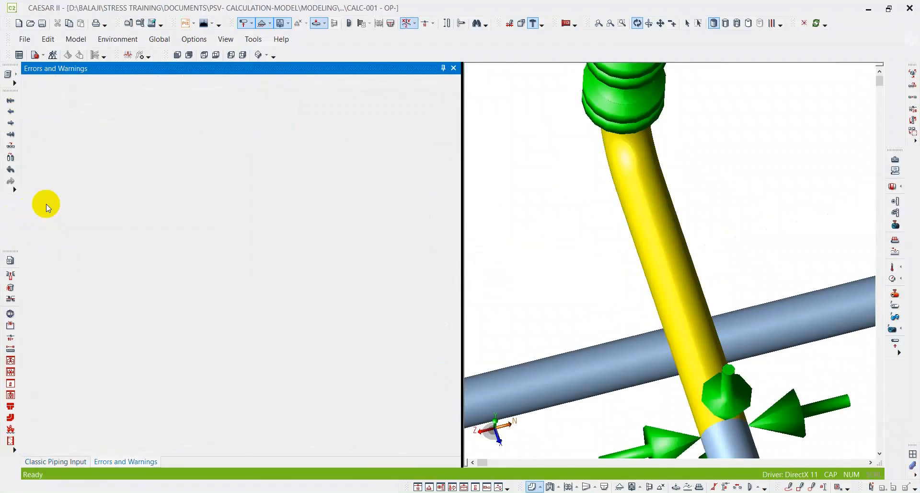
Set the DY of element 4330–4350, downstream of bend element 4310–4330, to 114.3 mm.
click(75, 103)
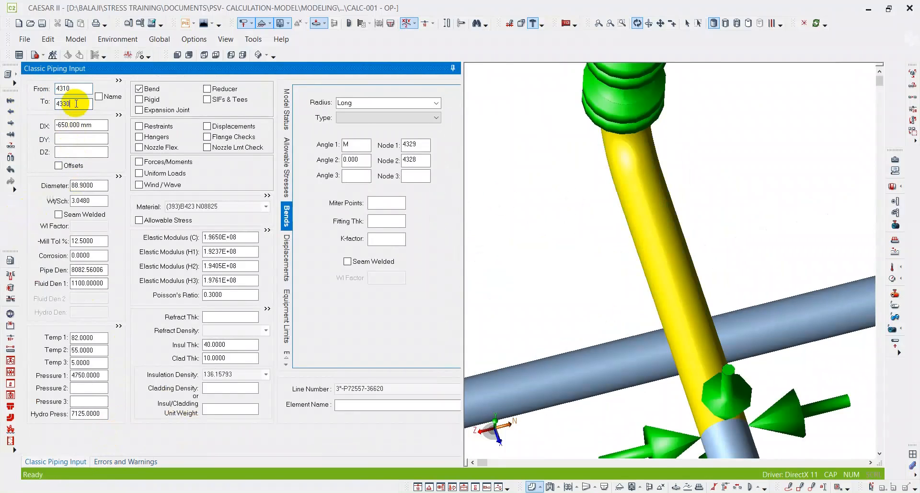
click(77, 139)
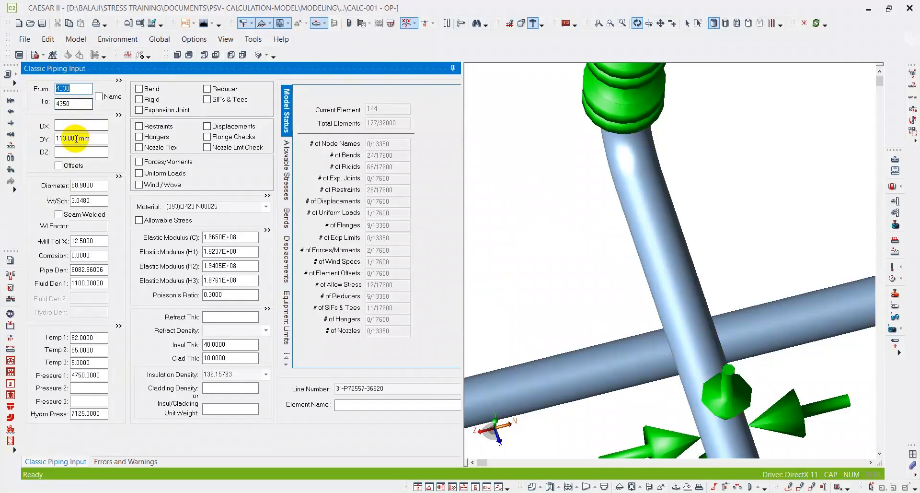
text(1)
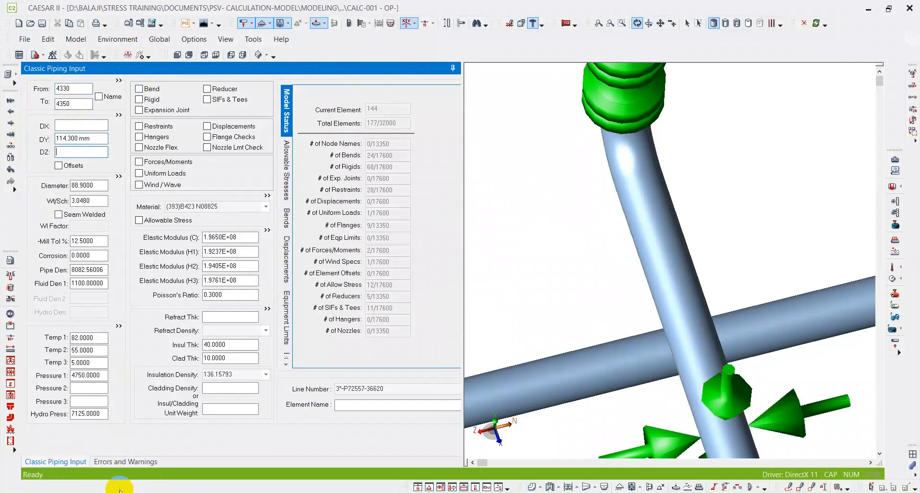
Return to the error list and display the piping input of bend element 5020–5040 from error 12E.
click(129, 462)
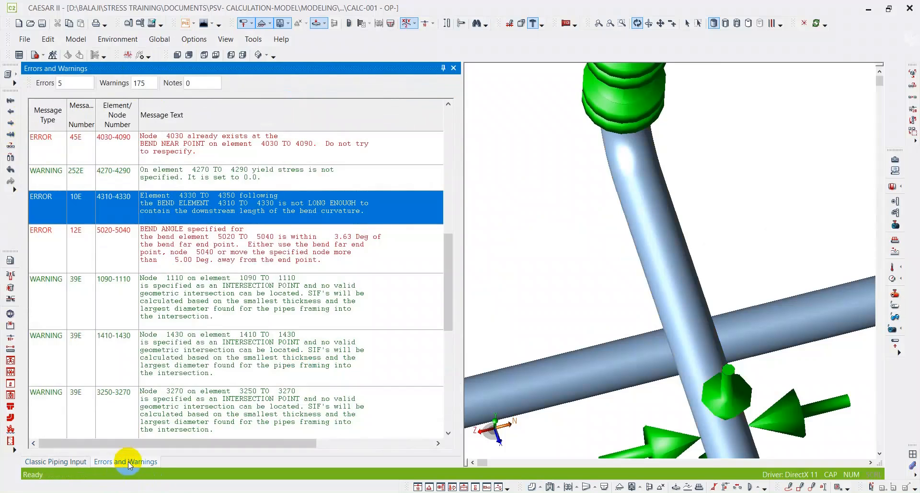
click(43, 250)
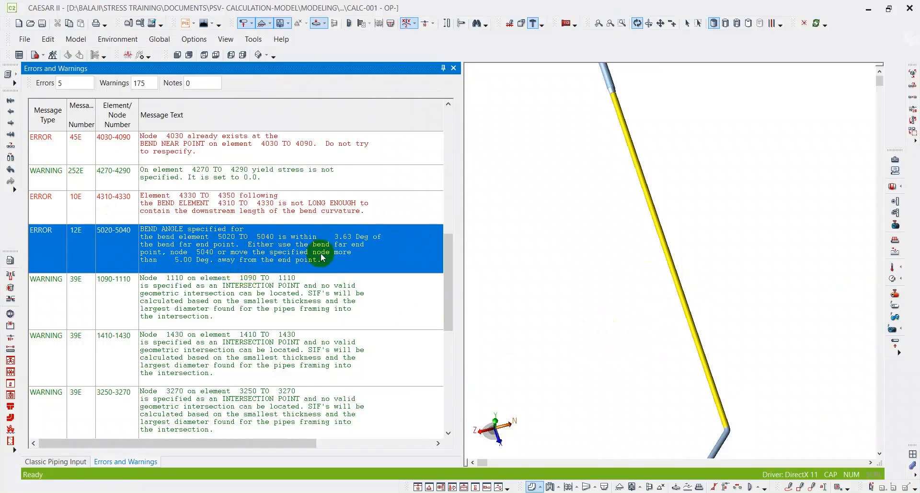
click(80, 459)
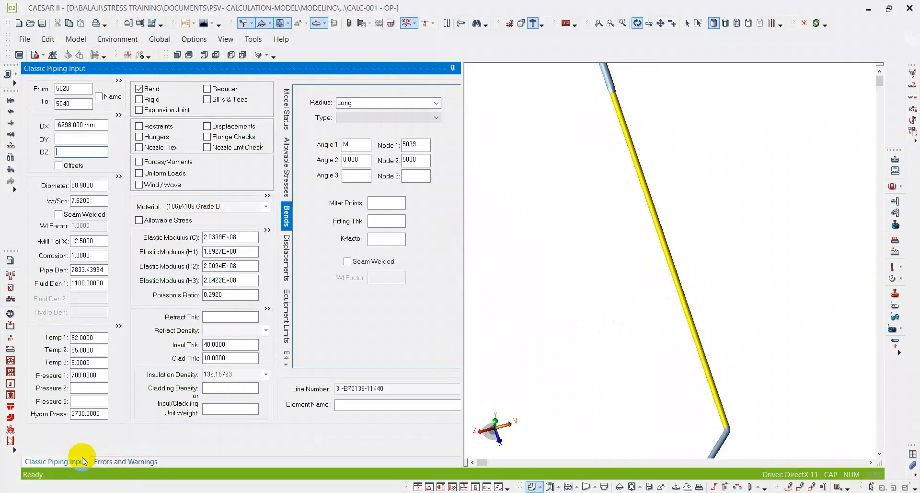
Inspect the joint between element 5020–5040 and the adjoining reducer in the model, circling it with a freehand markup.
middle_drag(832, 190, 811, 264)
middle_drag(695, 230, 709, 246)
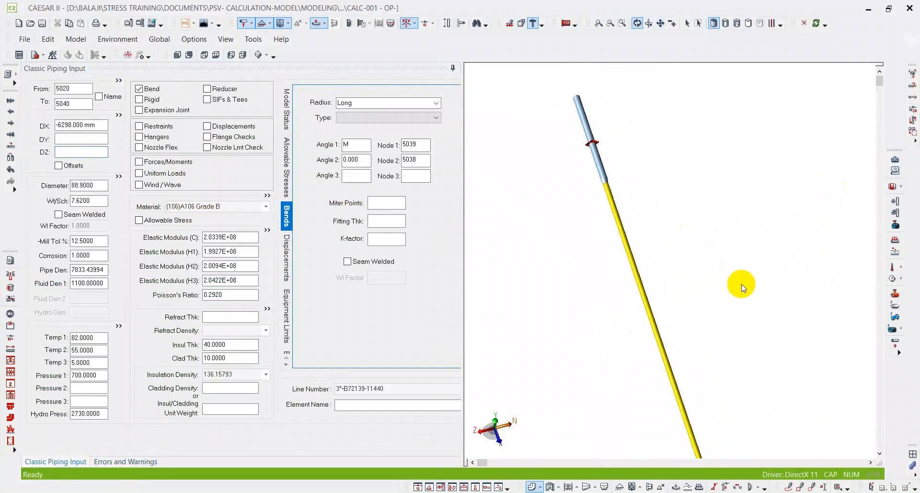
drag(751, 306, 637, 230)
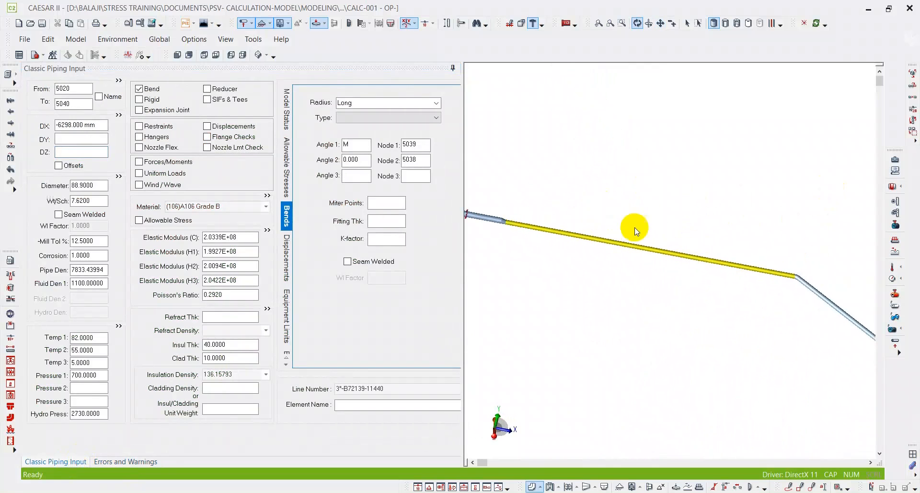
middle_drag(604, 252, 657, 271)
scroll(576, 260, up, 4)
scroll(518, 206, up, 2)
middle_drag(542, 234, 649, 275)
drag(611, 273, 586, 269)
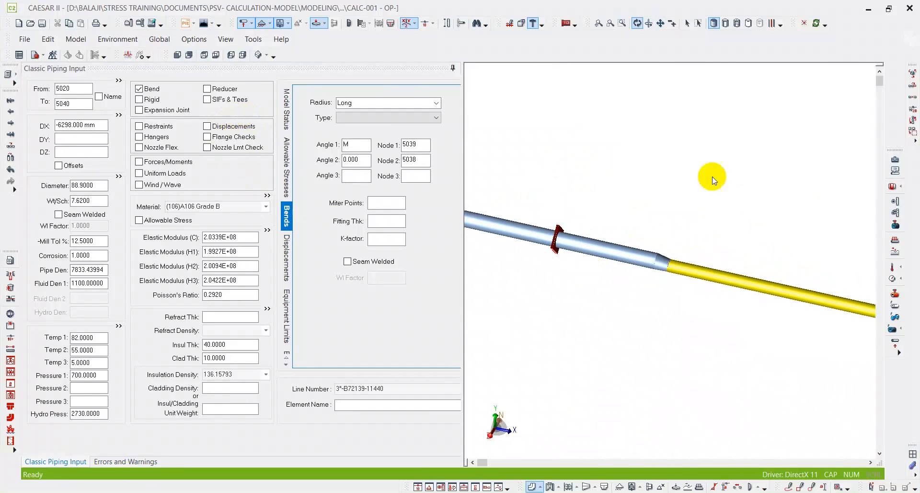
click(797, 488)
mouse_move(680, 257)
mouse_down()
mouse_move(618, 269)
mouse_move(678, 254)
mouse_up()
scroll(680, 279, up, 5)
scroll(677, 230, up, 1)
mouse_move(664, 225)
mouse_down()
mouse_move(623, 285)
mouse_move(679, 246)
mouse_up()
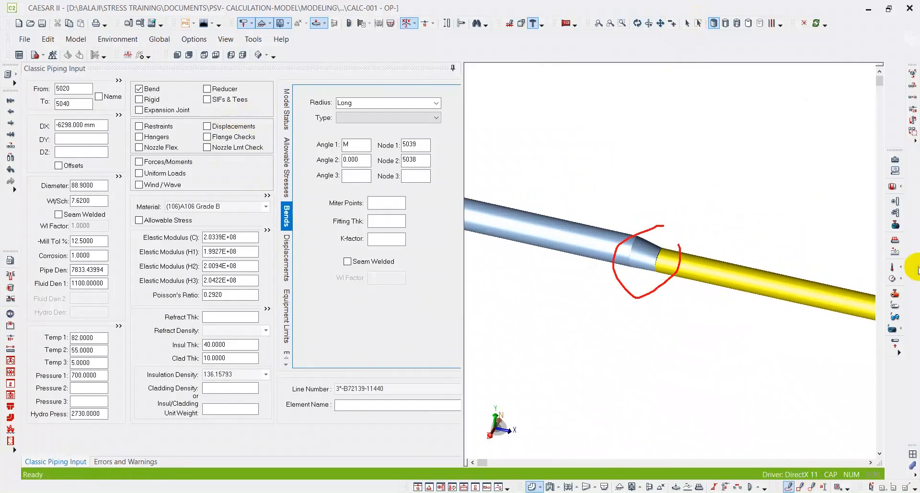
Remove the bend from element 5020–5040 and accept the deletion of its old data.
click(139, 89)
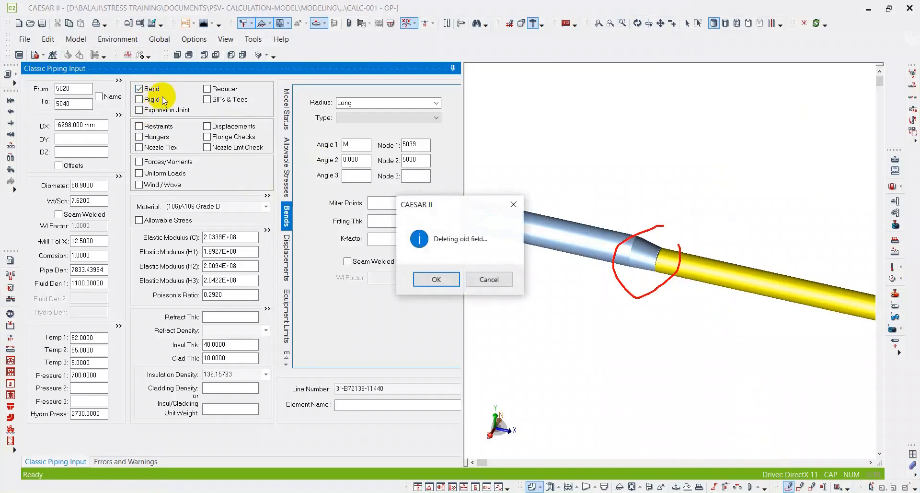
click(441, 282)
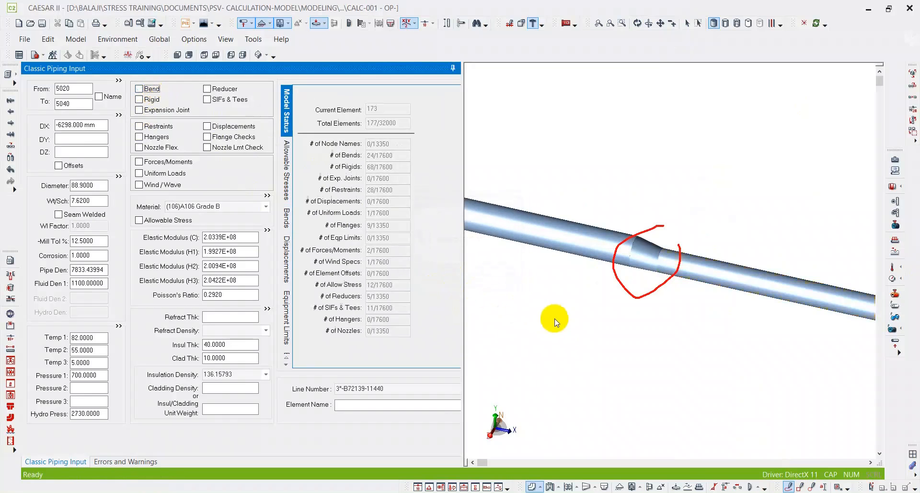
middle_drag(595, 297, 575, 254)
scroll(647, 209, up, 6)
scroll(609, 256, down, 9)
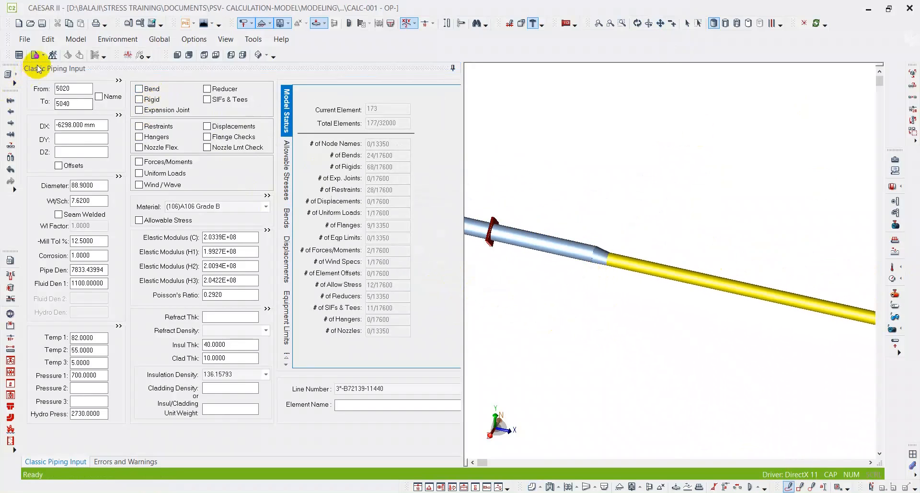
Review the errors listed by the previous check and close the list.
click(126, 461)
scroll(200, 384, down, 5)
scroll(207, 341, up, 5)
scroll(207, 338, up, 1)
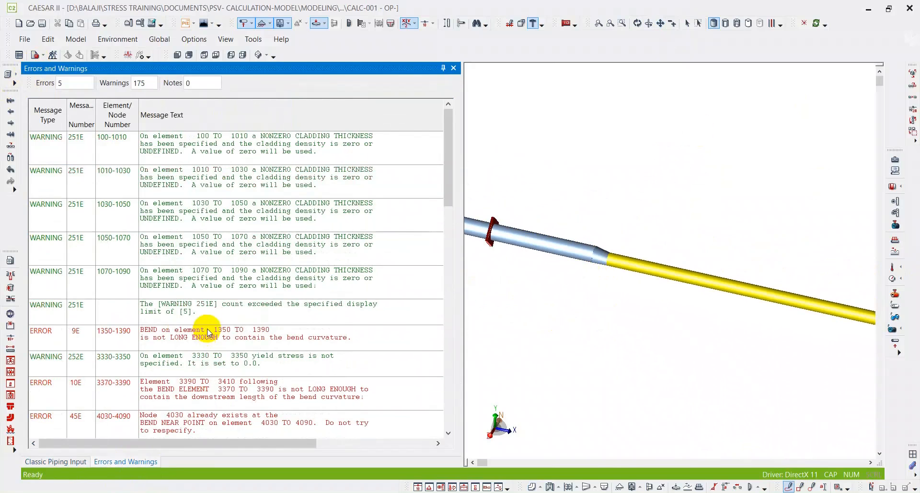
click(453, 68)
middle_drag(551, 210, 715, 226)
scroll(716, 226, down, 1)
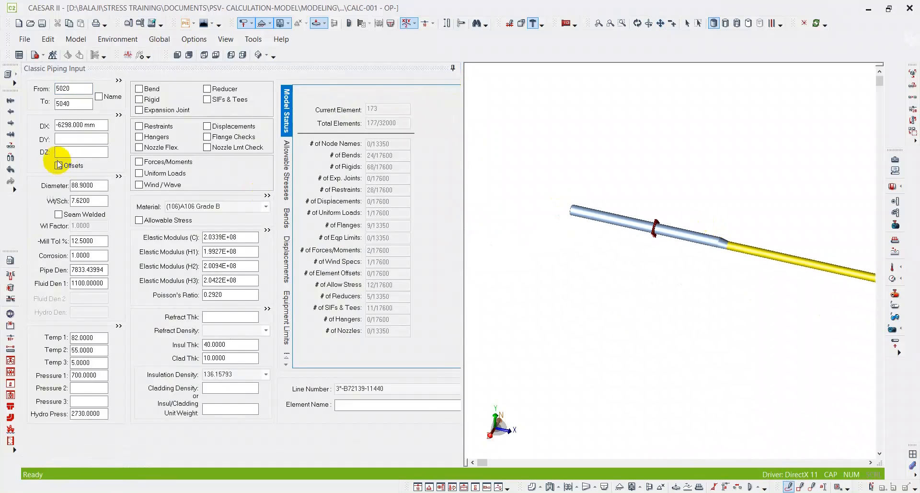
Rerun the error check on the corrected piping model and save the job, closing the results list.
click(35, 55)
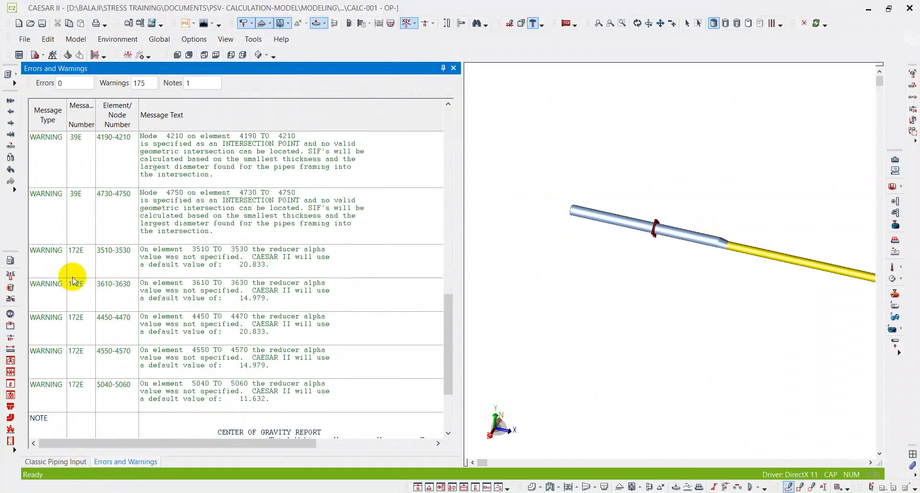
click(454, 70)
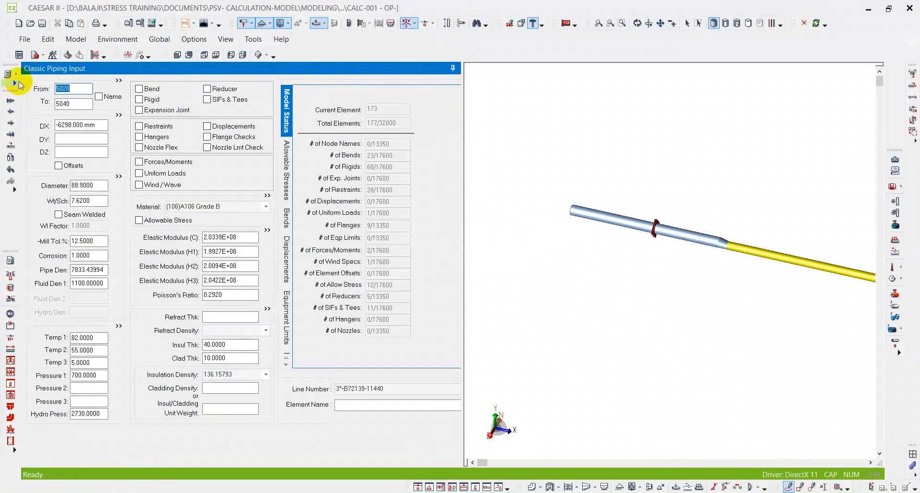
click(42, 23)
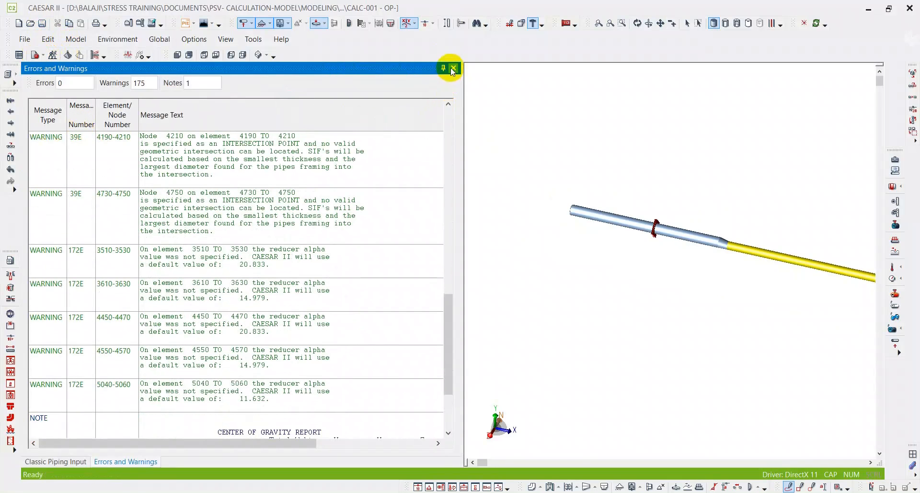
click(452, 69)
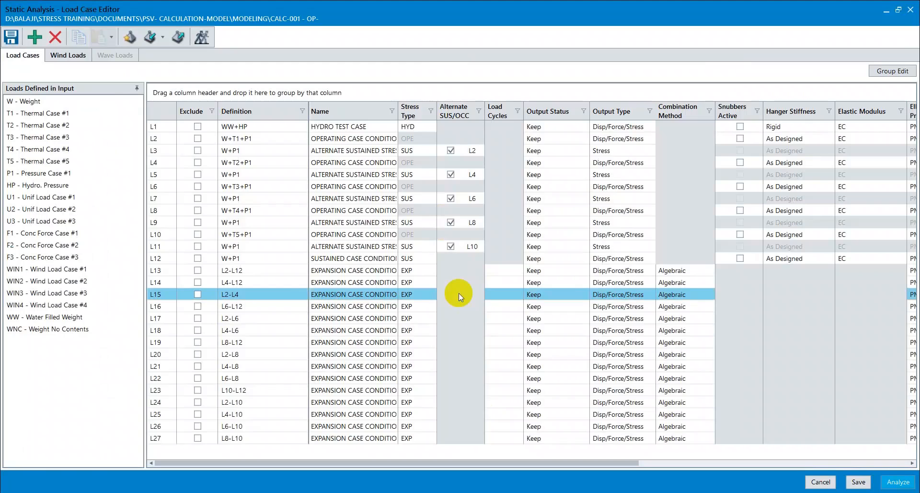
In the static load case editor, bring up the recommended load cases for expansion and sustained code compliance and accept them.
click(236, 210)
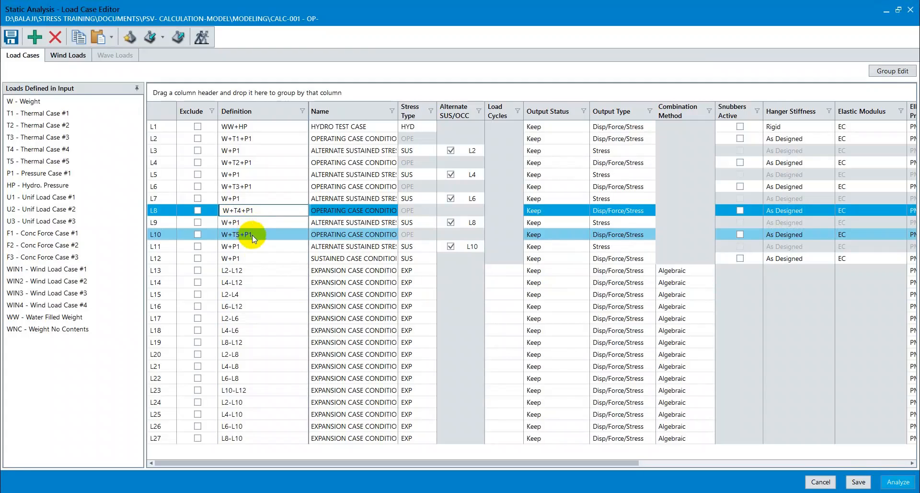
click(255, 210)
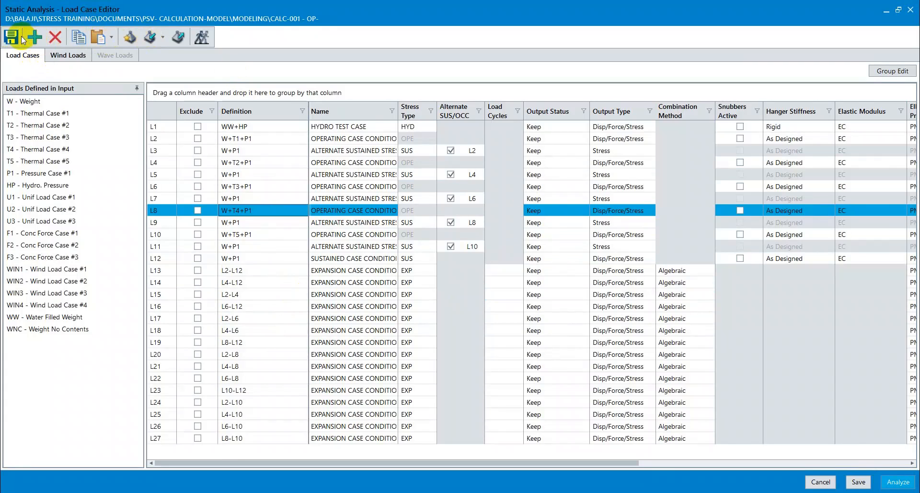
click(130, 35)
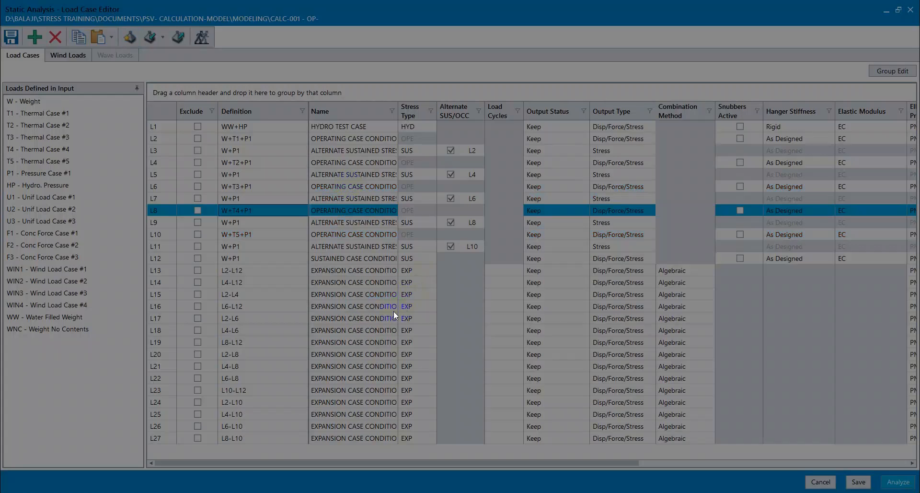
scroll(388, 318, down, 5)
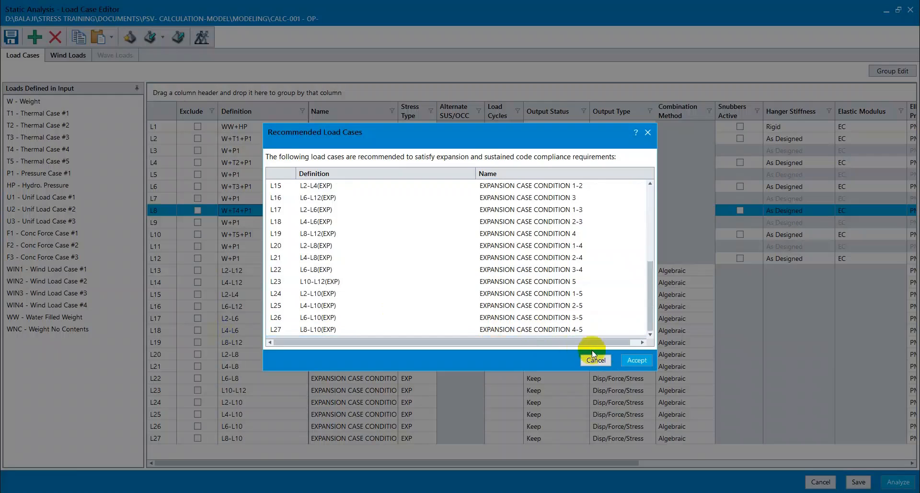
click(637, 360)
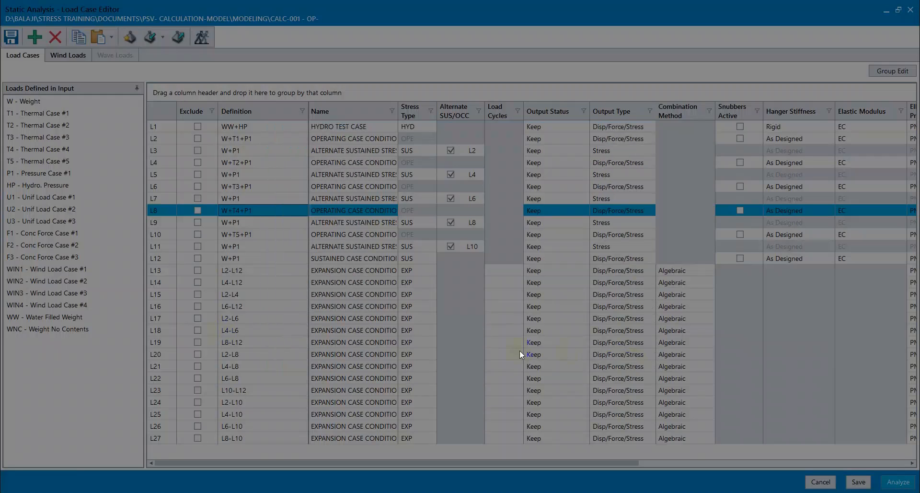
click(307, 327)
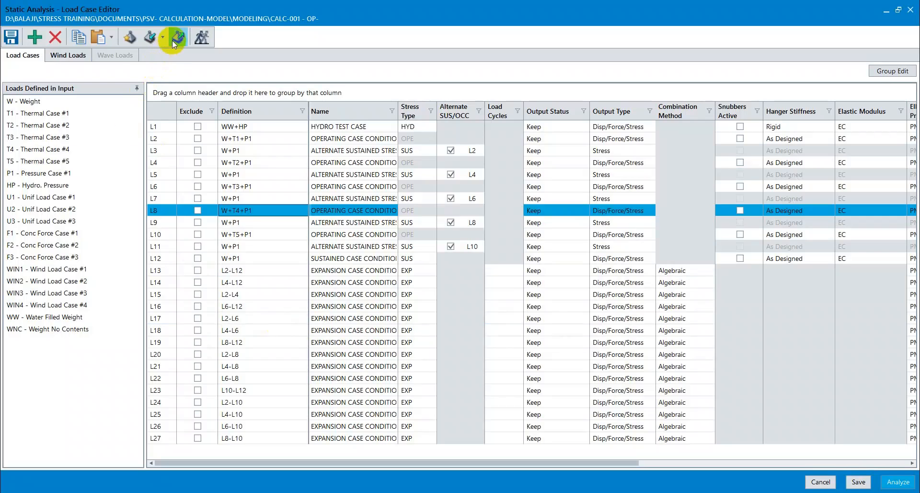
Try to import load cases from an Excel workbook in the FOR PRACTICE folder under stress training.
click(146, 37)
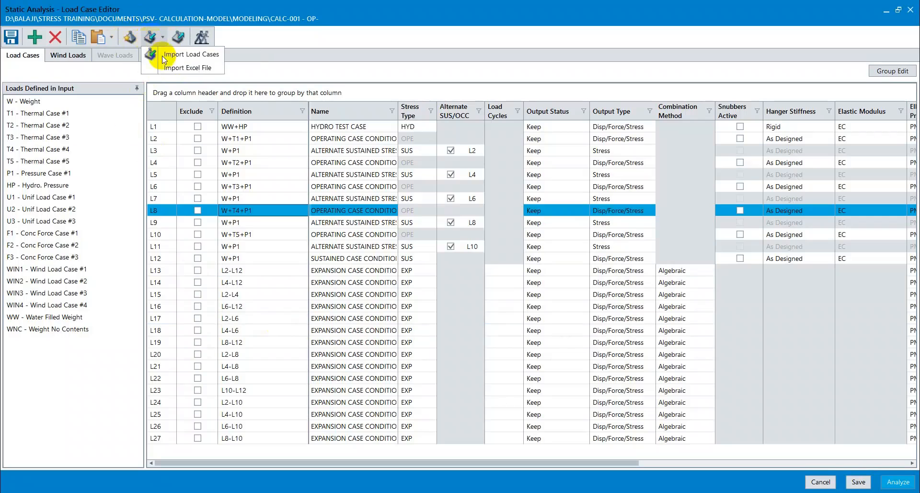
click(193, 58)
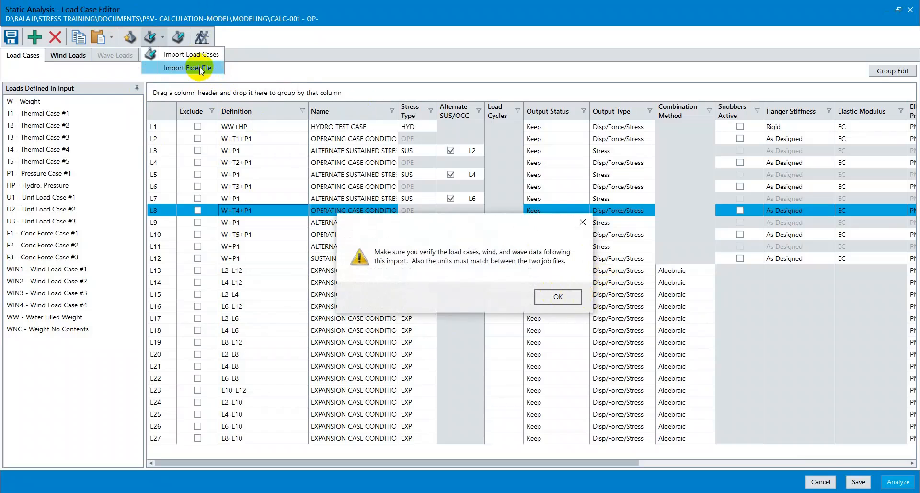
click(535, 290)
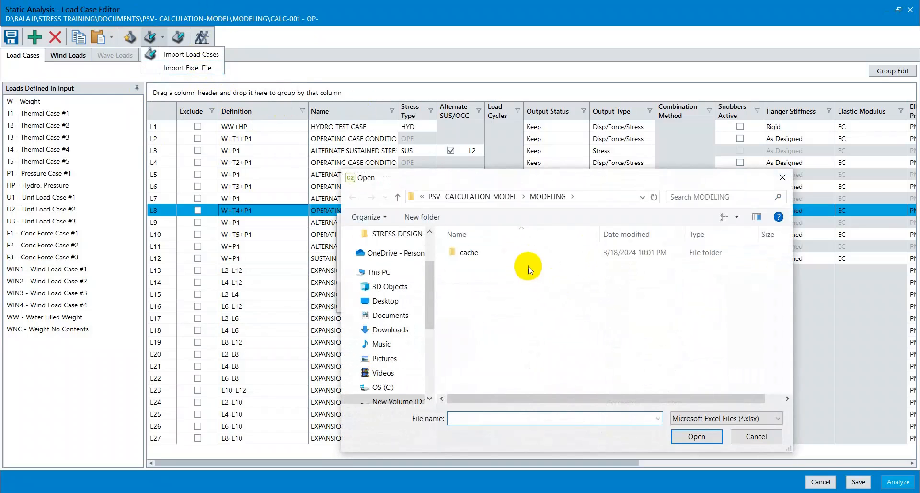
click(488, 197)
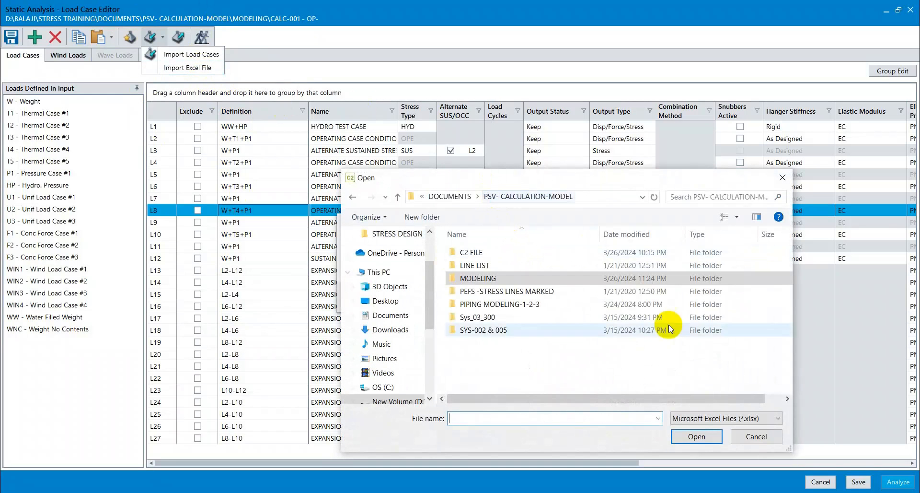
click(456, 196)
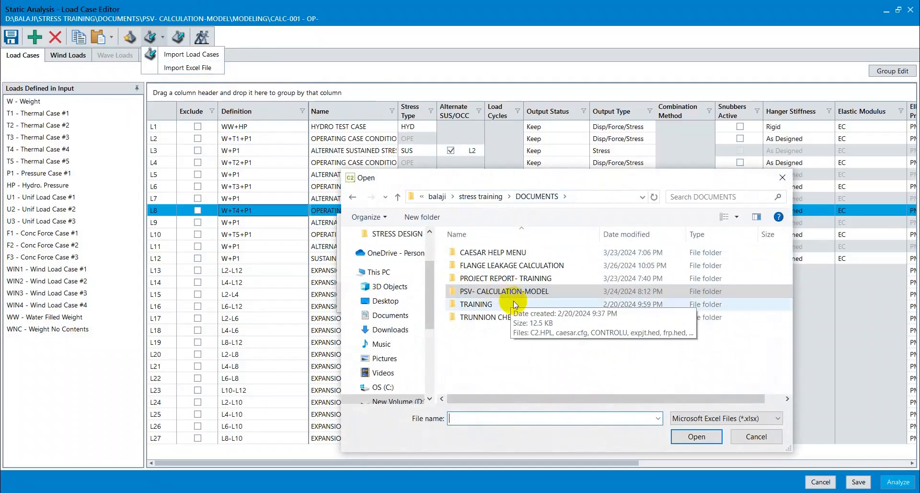
double_click(490, 305)
click(476, 197)
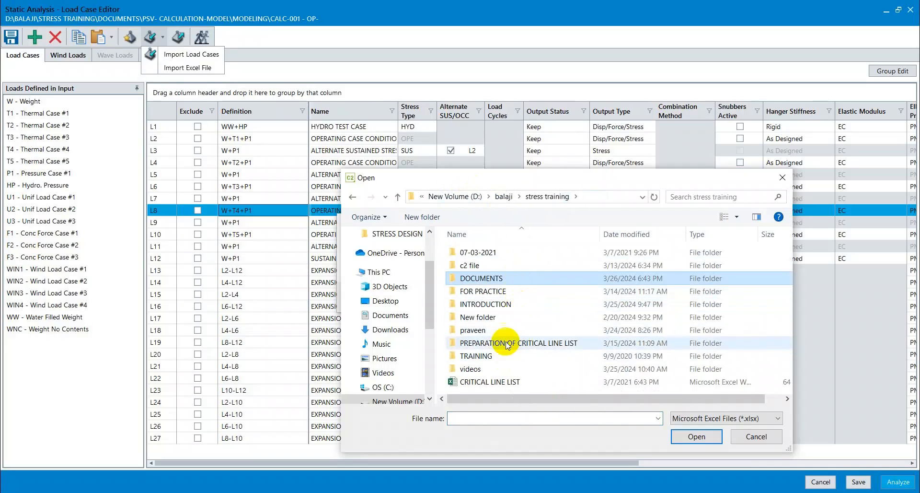
double_click(495, 292)
double_click(521, 254)
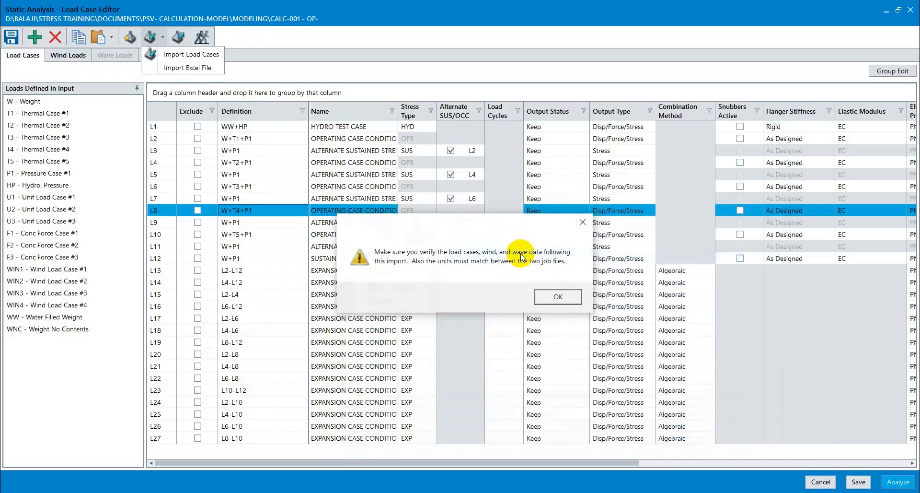
click(552, 297)
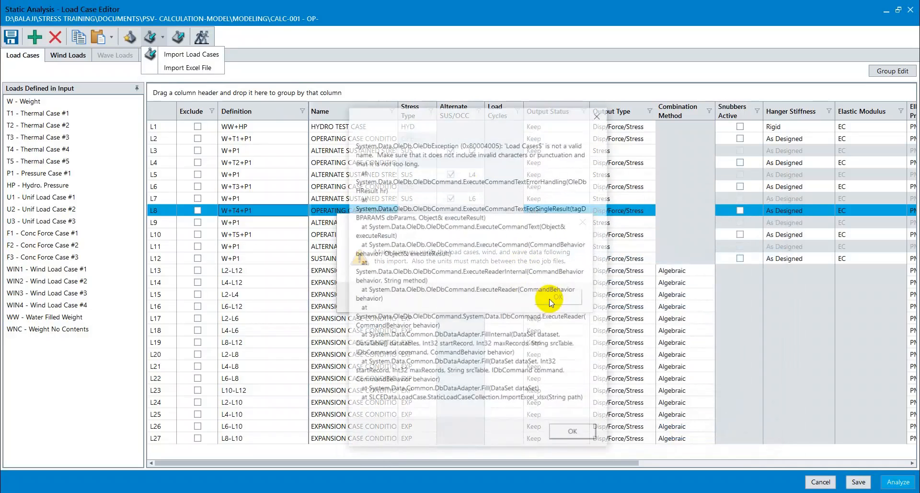
click(559, 430)
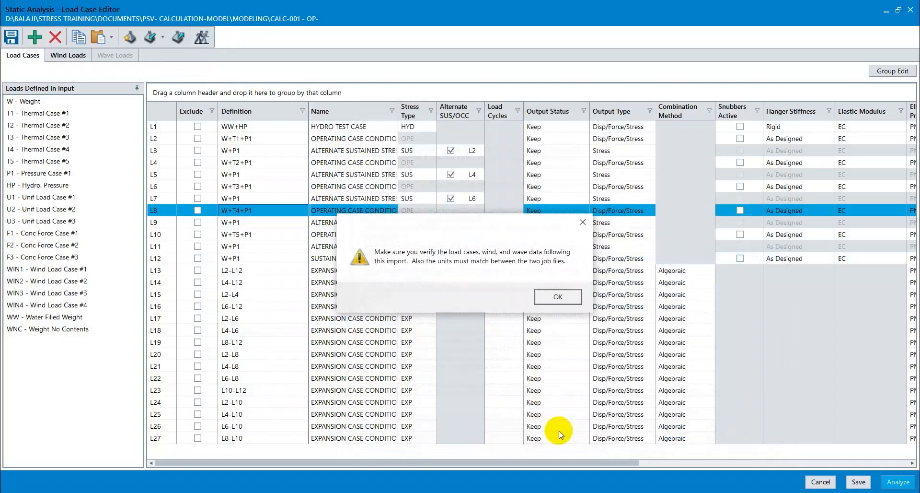
Import the load cases from the RV LINESB.C2 job in the C2 FILE folder under PSV- CALCULATION-MODEL.
click(557, 298)
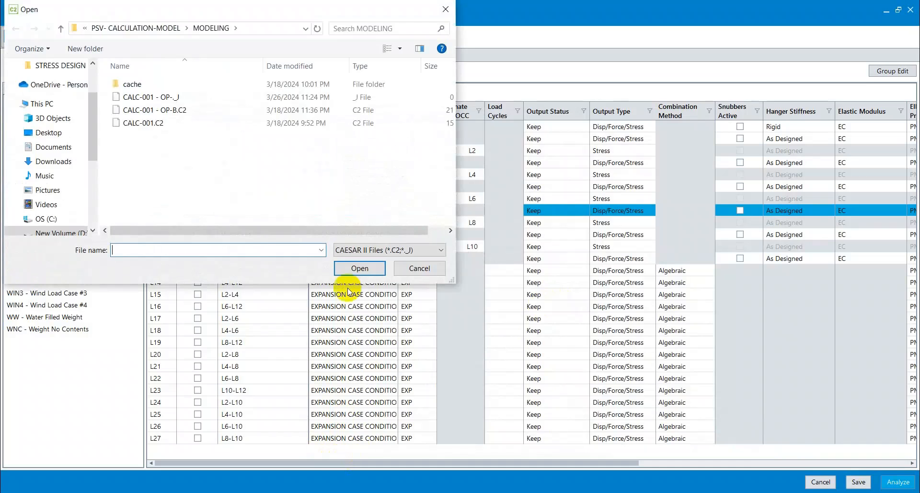
drag(234, 17, 580, 181)
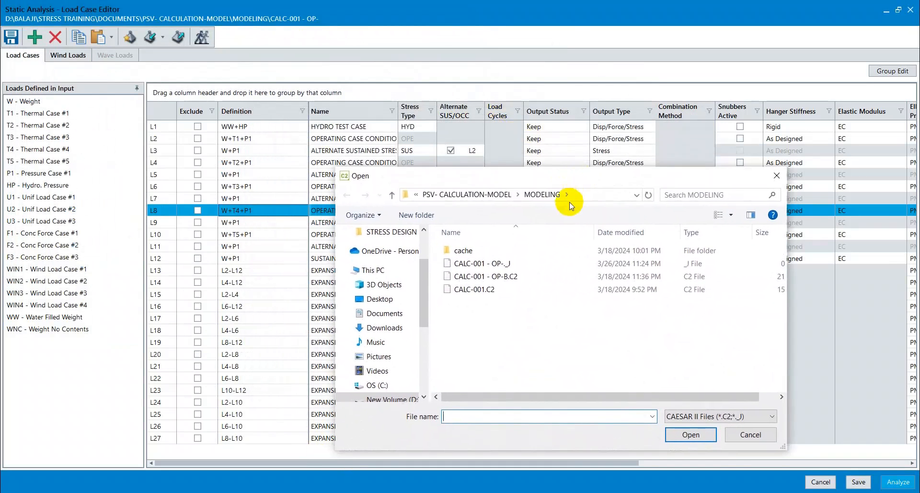
click(472, 195)
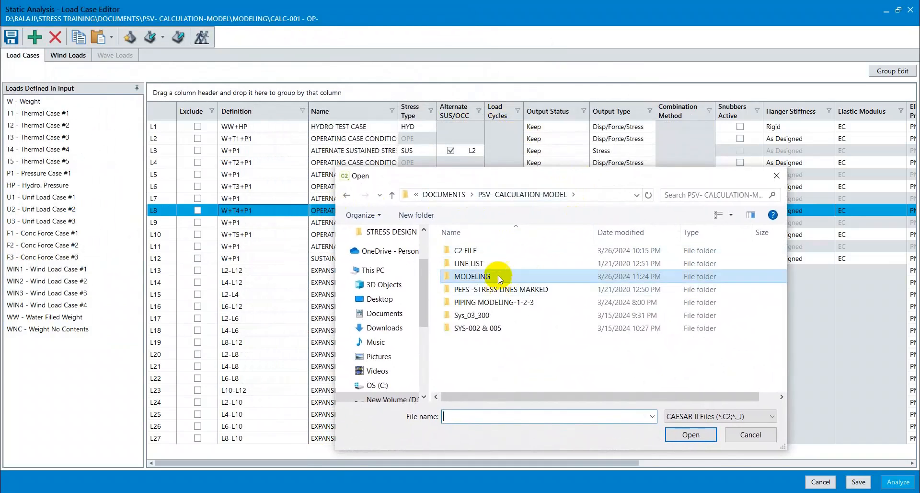
double_click(476, 251)
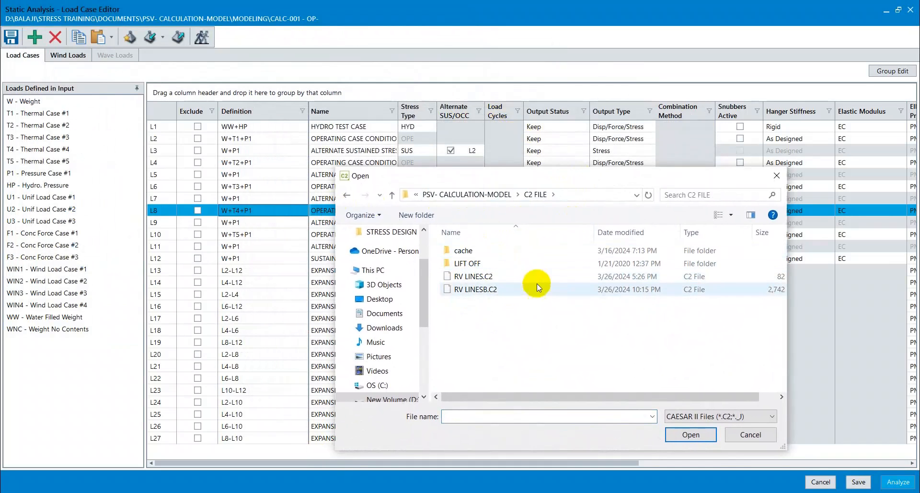
click(475, 289)
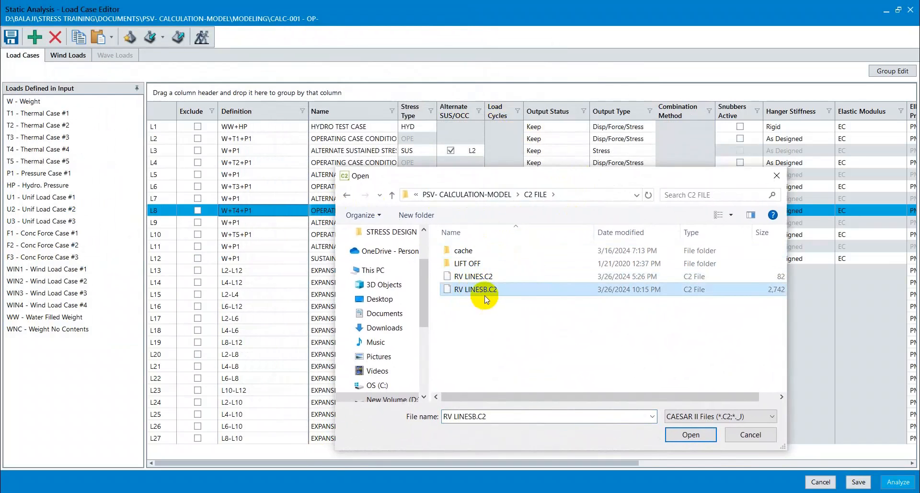
click(688, 433)
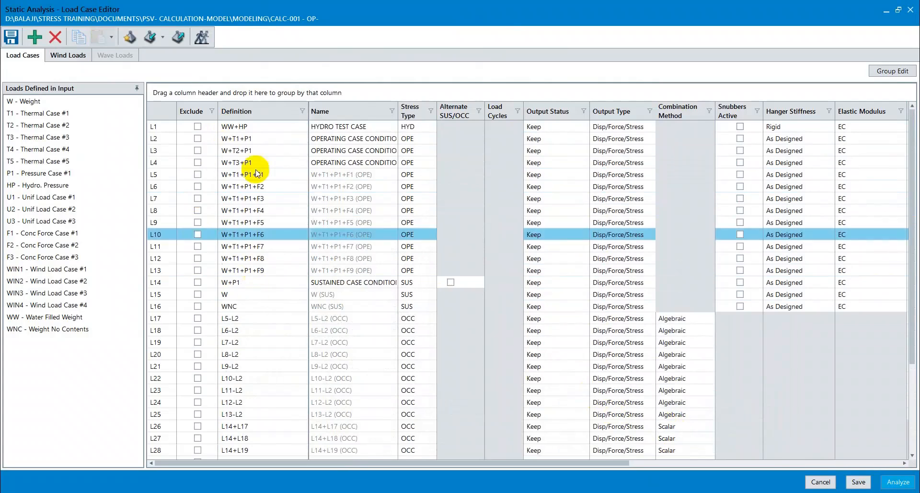
click(272, 284)
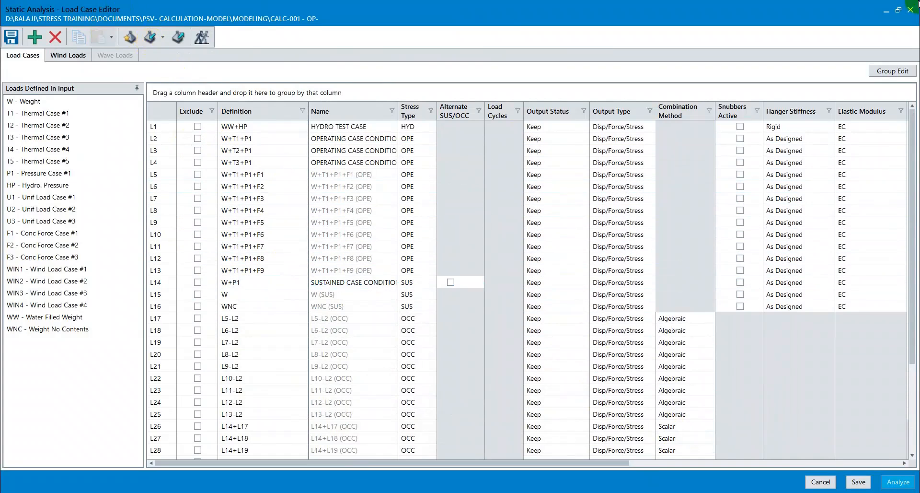
Leave the load case editor without saving its changes and close the piping input of CALC-001 - OP-.
click(912, 12)
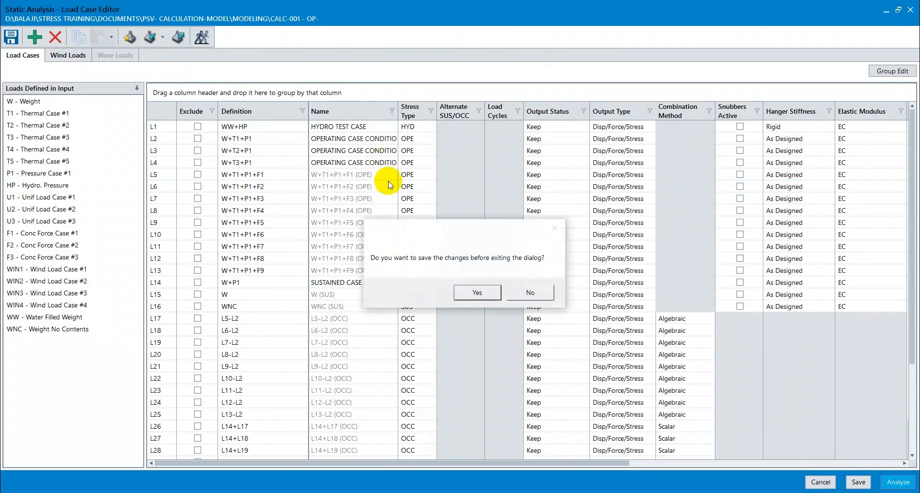
click(530, 294)
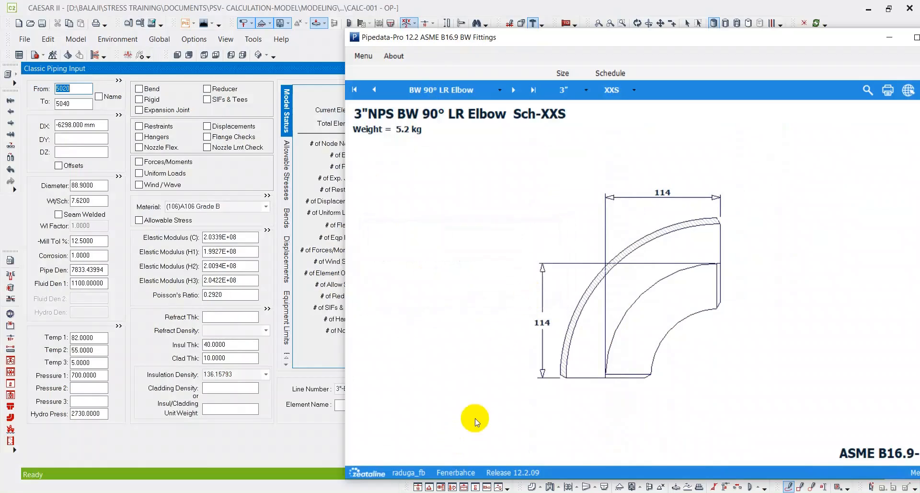
click(286, 184)
middle_drag(623, 225, 576, 174)
scroll(546, 166, down, 2)
click(259, 55)
scroll(748, 226, up, 4)
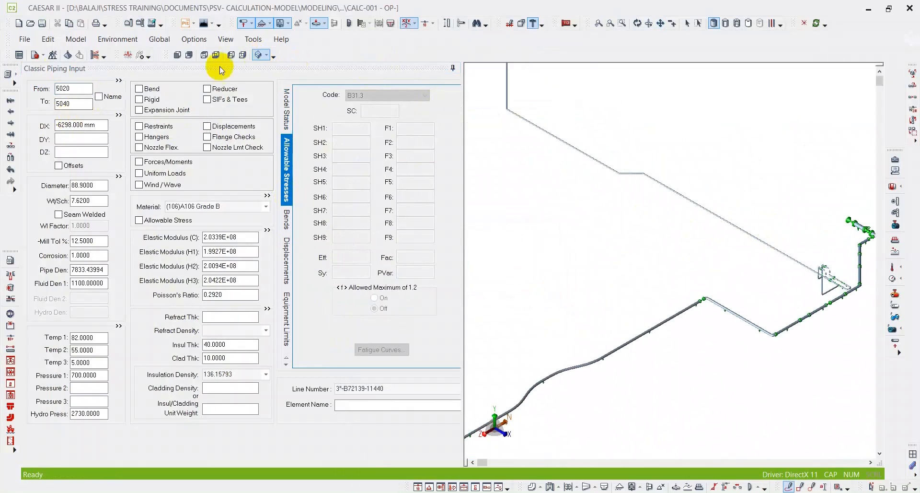
click(913, 12)
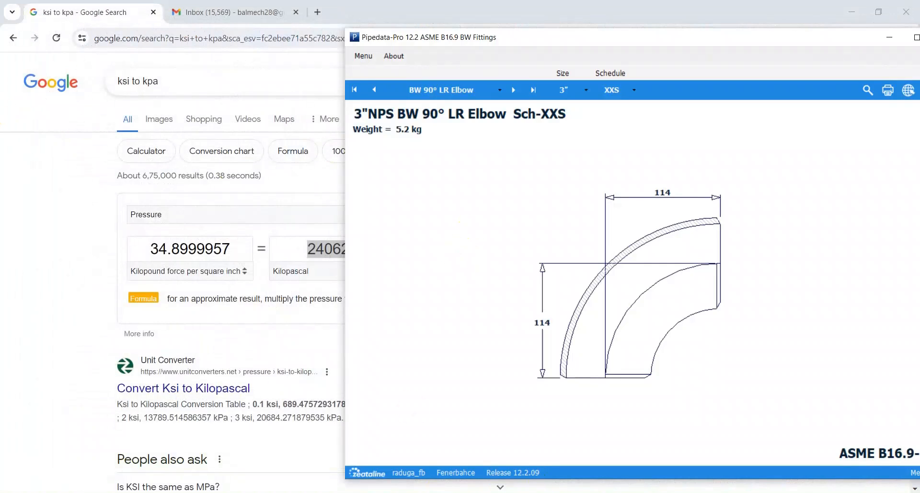
Return to CAESAR II, open the underground pipe modeler and review the soil model numbers assigned to elements 4790 through 5040.
click(534, 492)
click(96, 84)
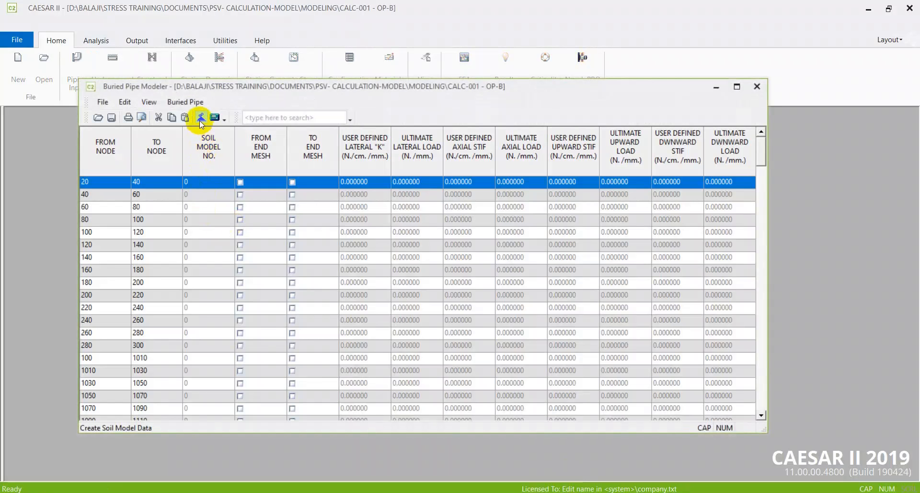
scroll(238, 302, down, 4)
scroll(232, 313, down, 15)
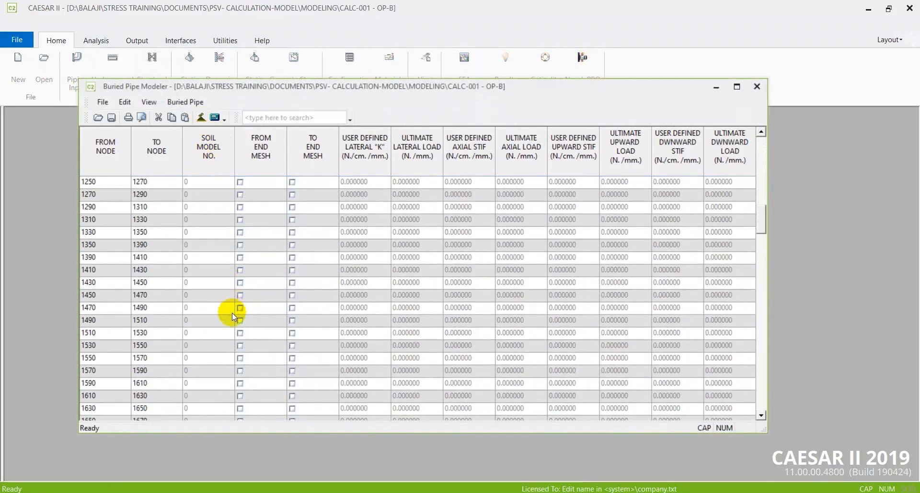
scroll(234, 324, down, 20)
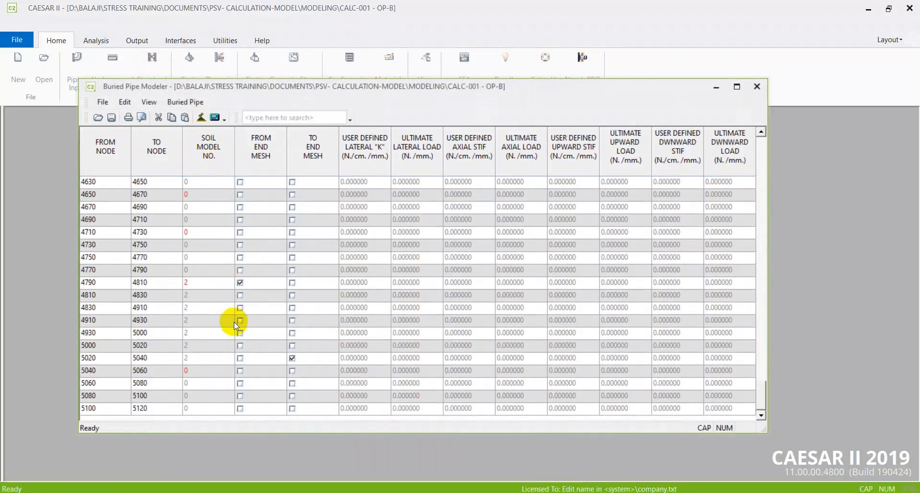
click(192, 283)
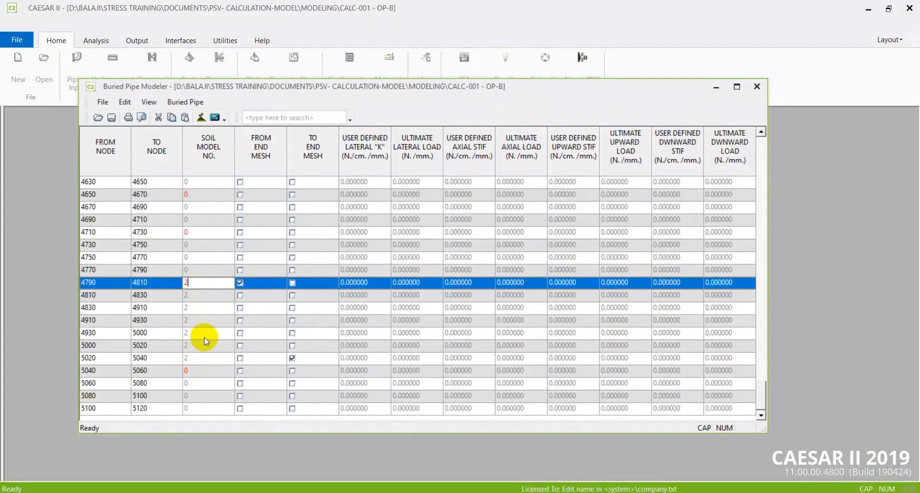
Convert the job to a buried pipe model, acknowledging the bend node warning and finishing the mesh generation.
click(215, 118)
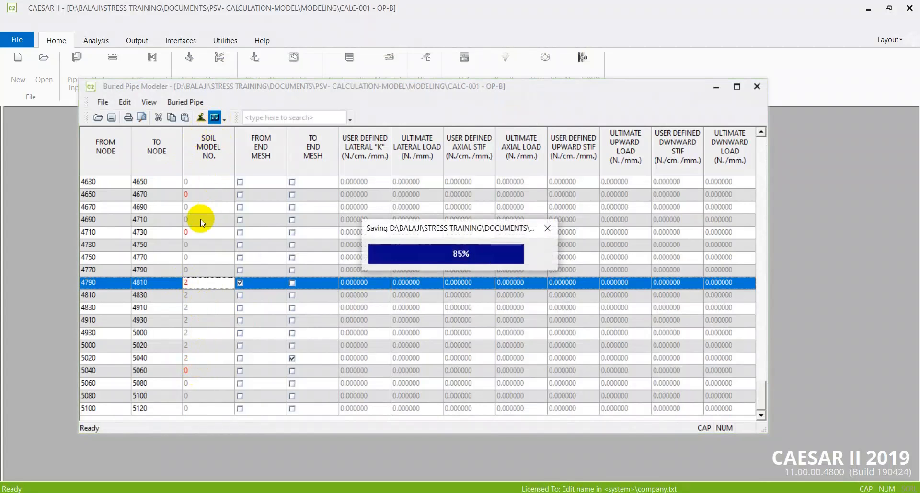
double_click(402, 85)
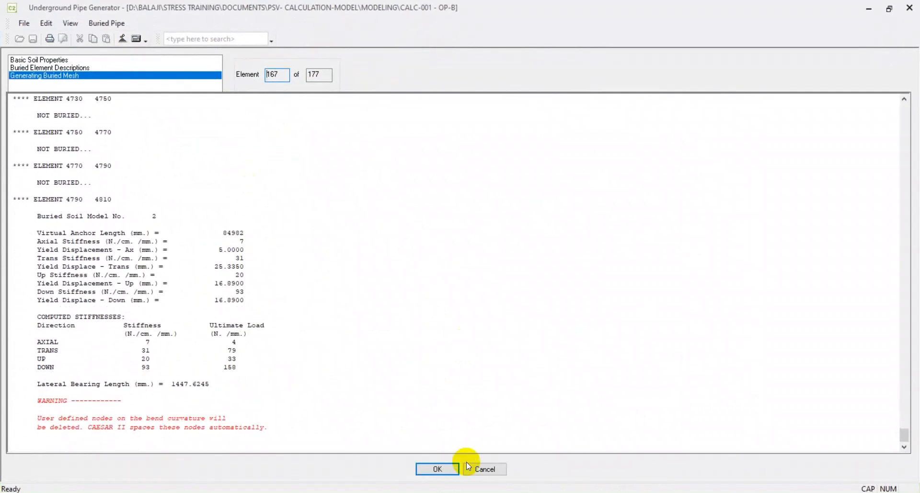
click(438, 468)
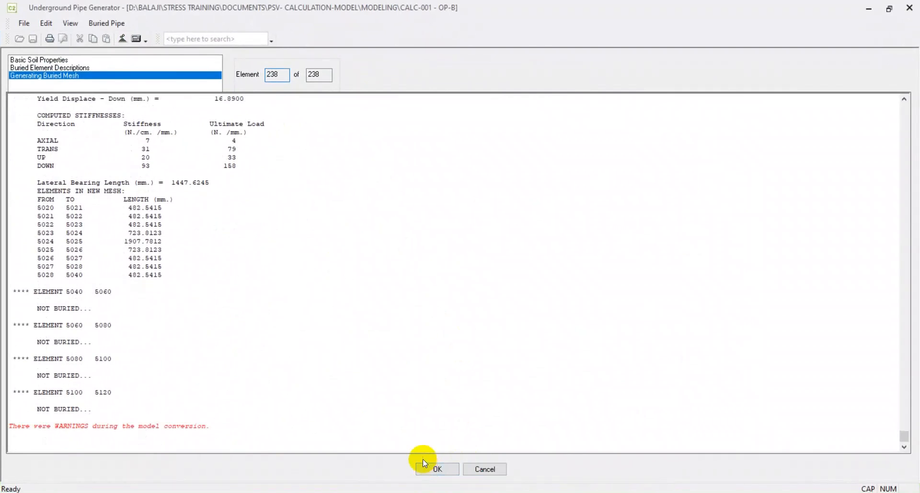
click(424, 469)
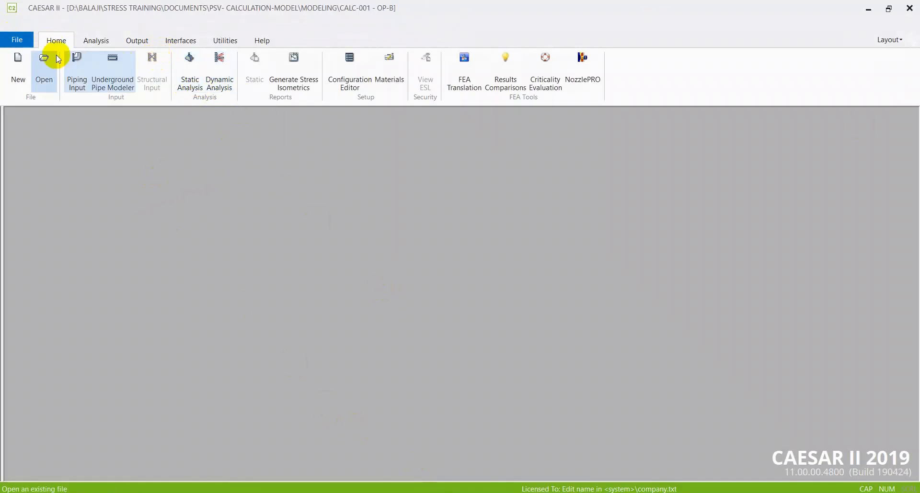
Open the piping input of the buried job, run the error check and close the results list.
click(77, 72)
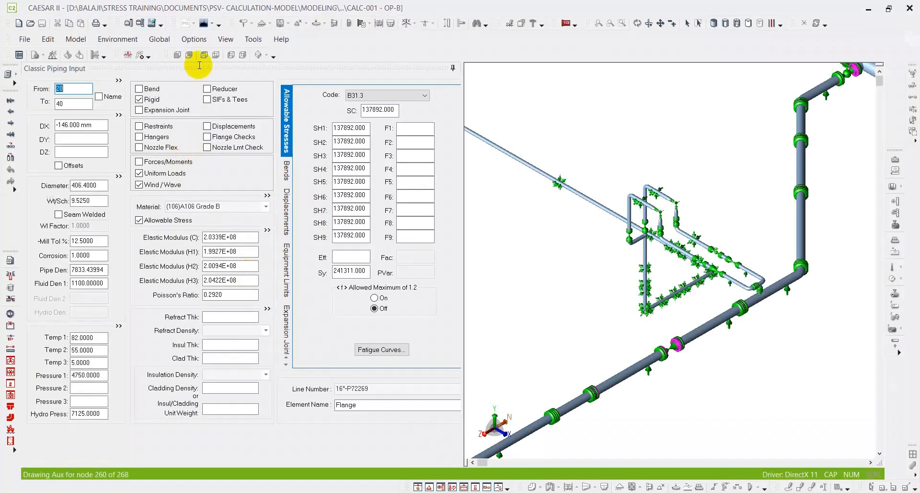
click(34, 55)
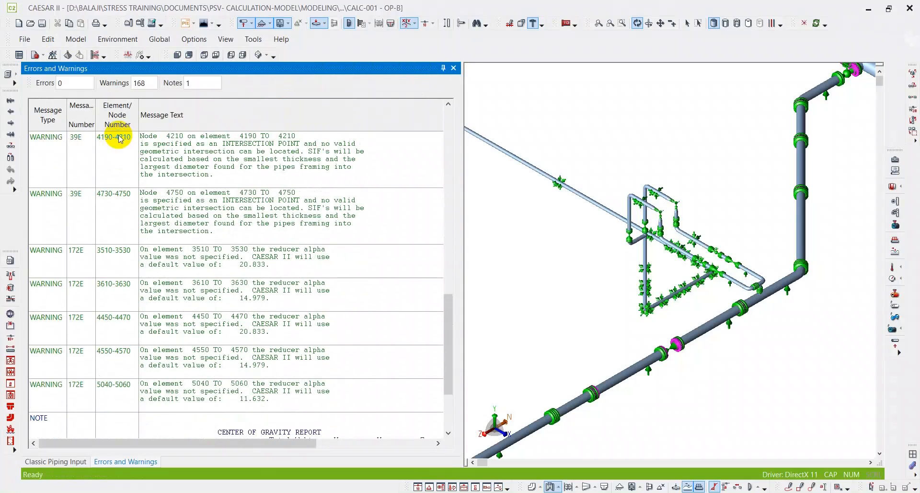
click(453, 68)
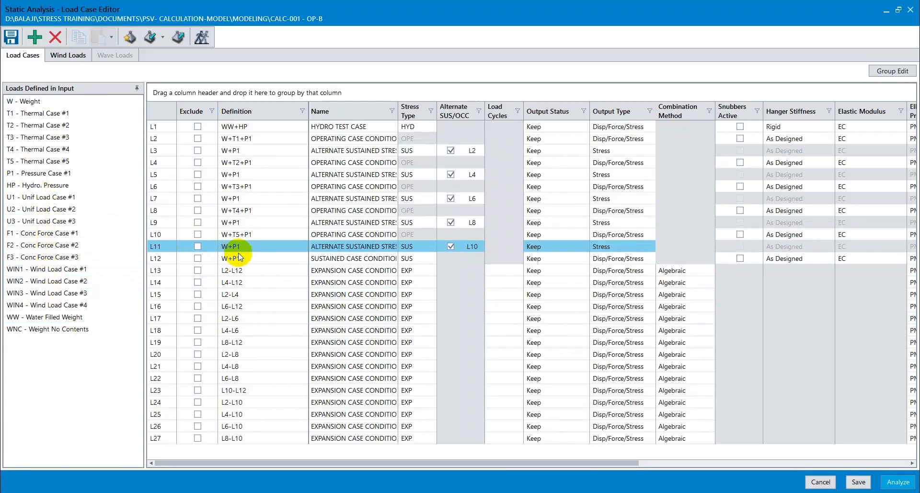
Insert two blank load cases below the sustained case L12, renumbering the load combinations each time.
click(166, 257)
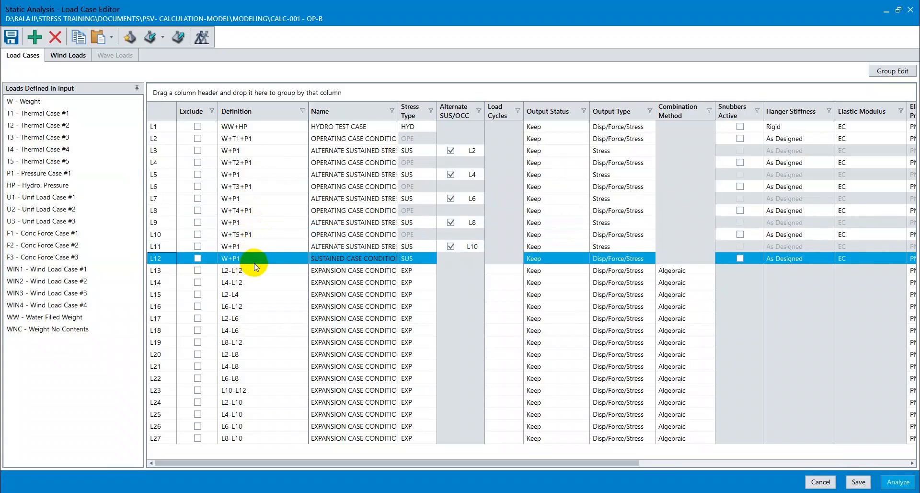
click(36, 37)
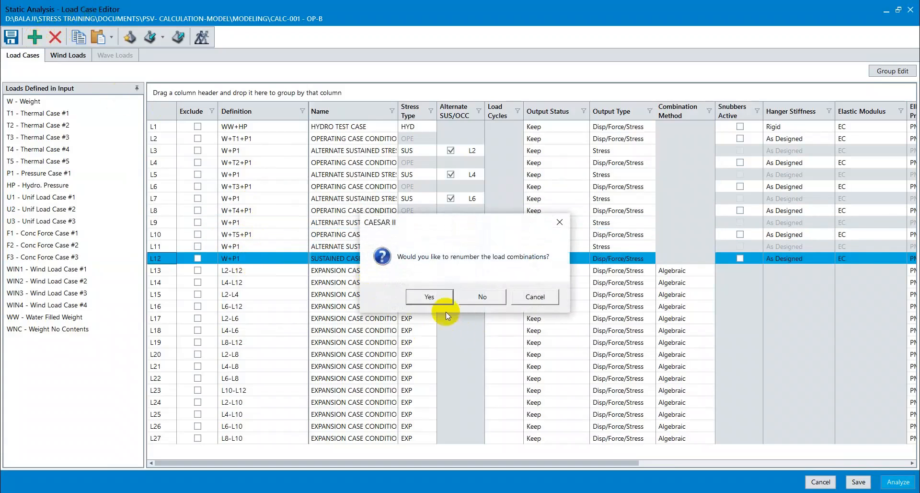
click(431, 297)
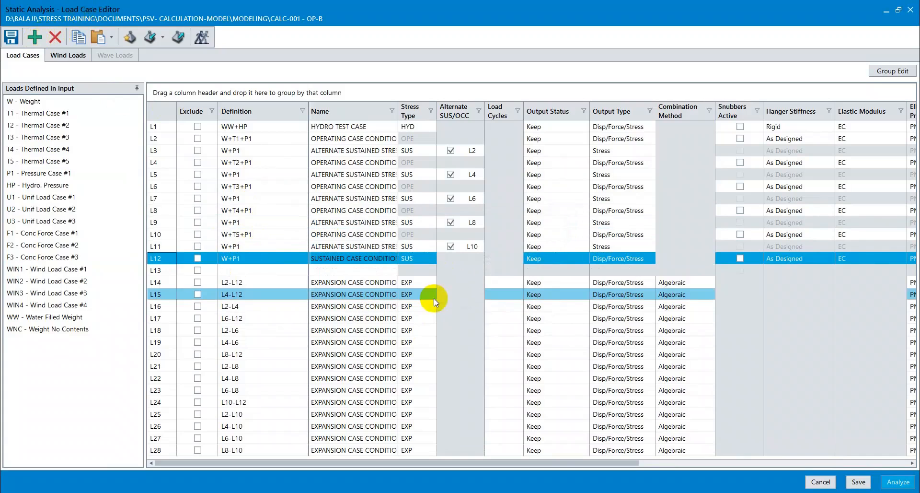
click(270, 272)
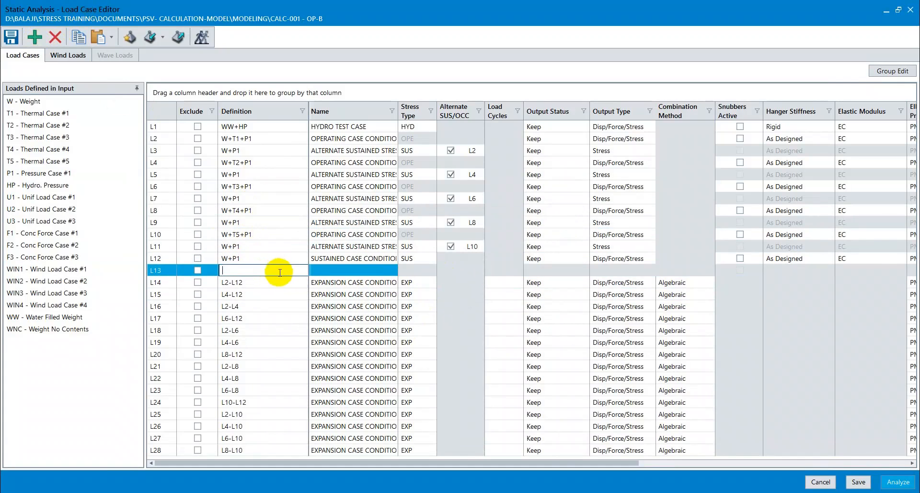
click(154, 163)
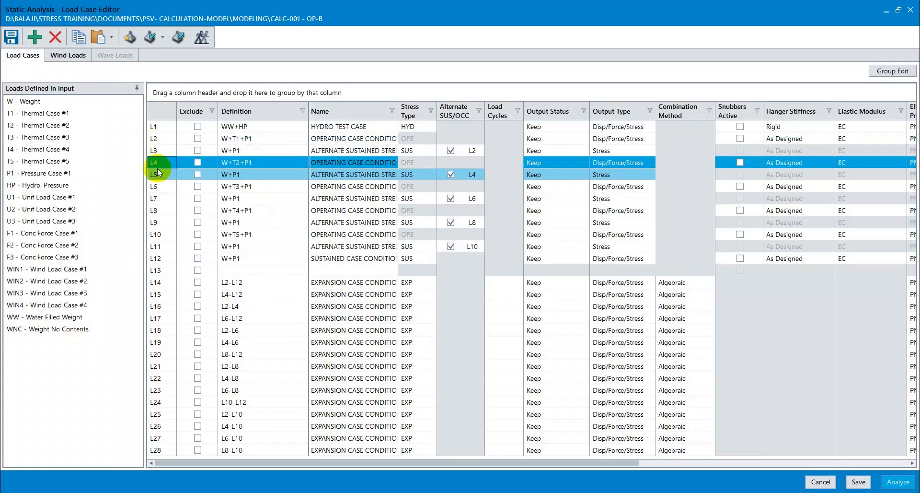
click(158, 269)
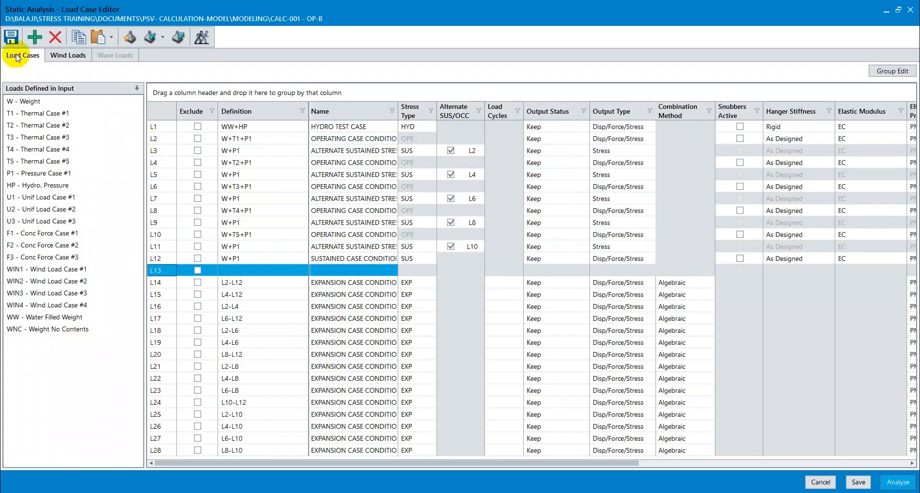
click(31, 34)
click(429, 295)
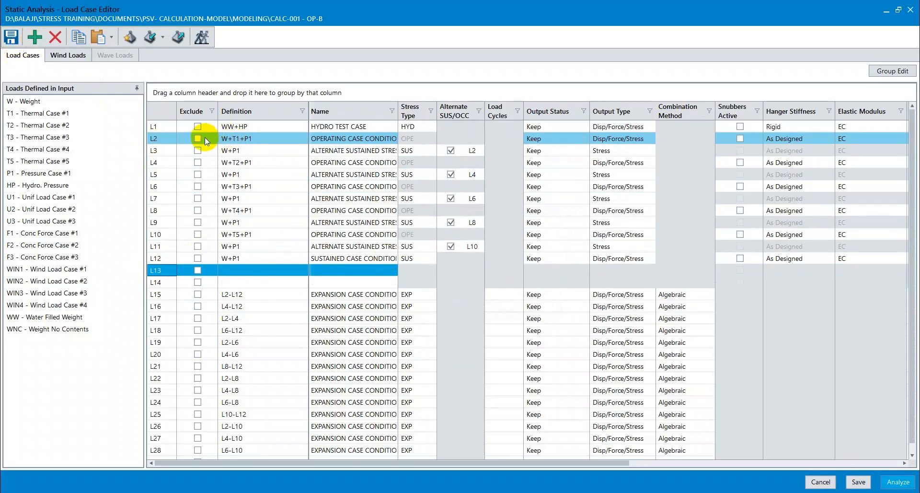
Define load case L13 as W+T1+P1+F1, reusing the definition of L2, and set its stress type to OPE.
click(255, 144)
key(ctrl+c)
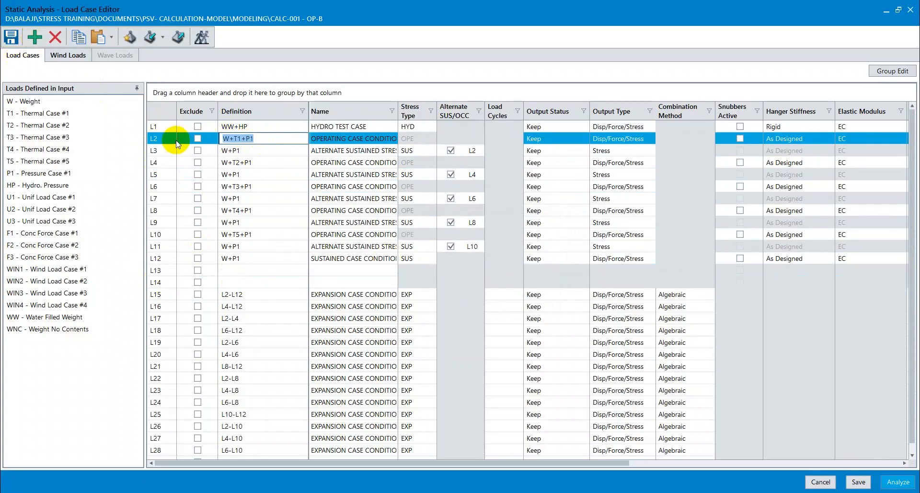
click(251, 270)
key(ctrl+v)
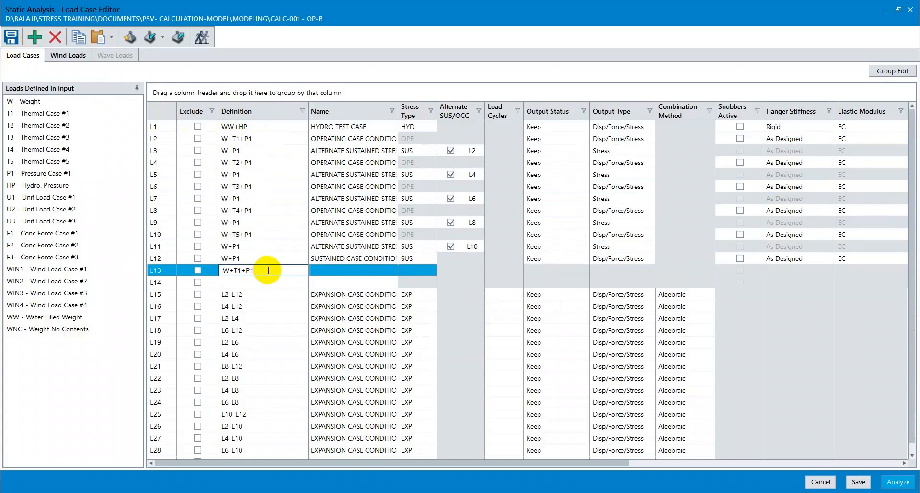
drag(42, 233, 265, 275)
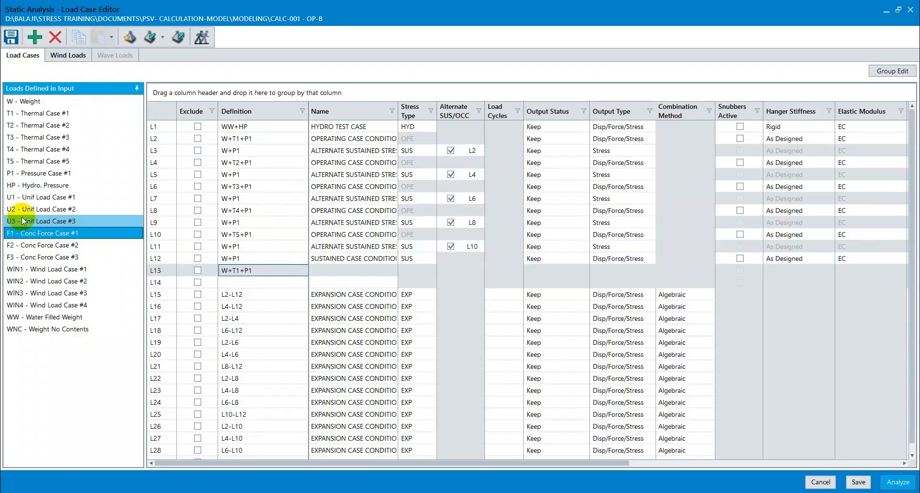
drag(29, 232, 263, 266)
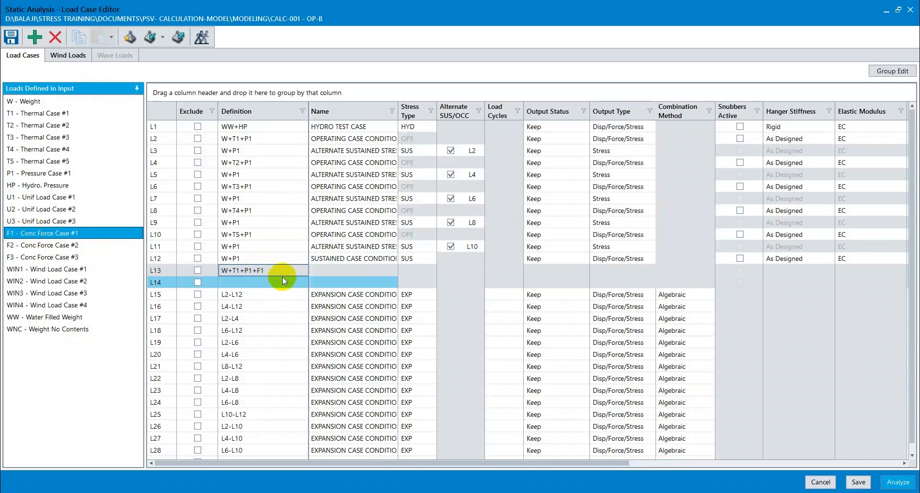
click(418, 272)
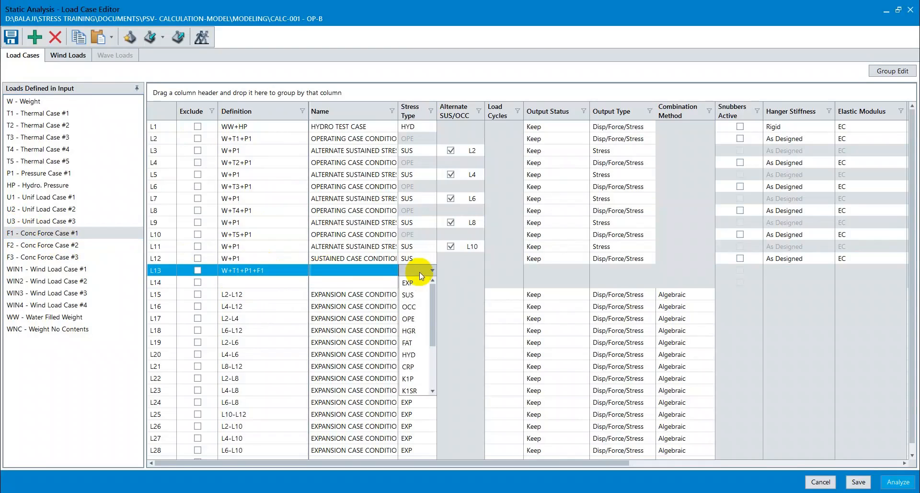
click(416, 318)
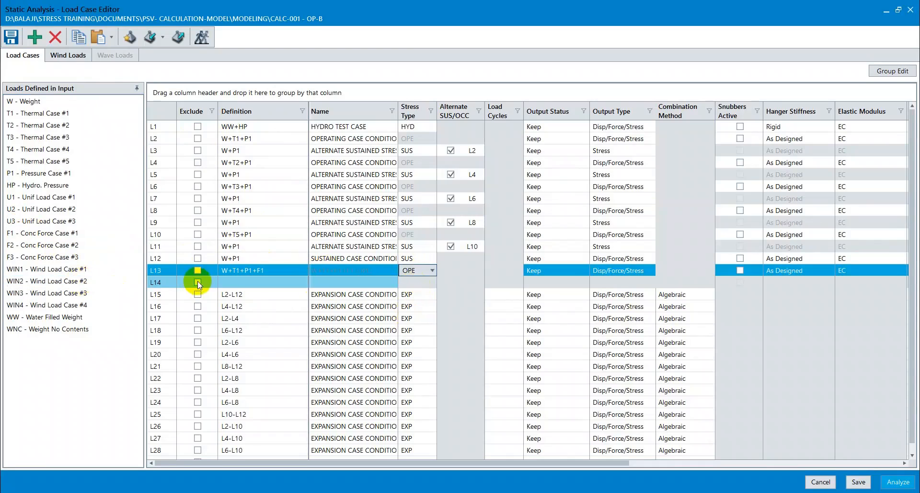
Insert another blank load case directly below L14, renumbering the load combinations.
click(168, 282)
click(55, 37)
click(429, 295)
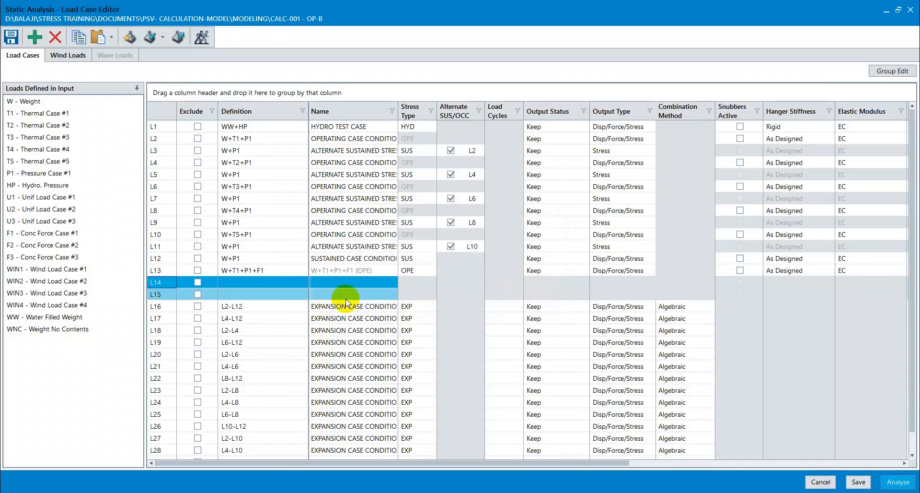
Define load case L14 as W+T4+P1+F2, reusing the definition of L8 and adding concentrated force case F2.
click(283, 290)
click(266, 283)
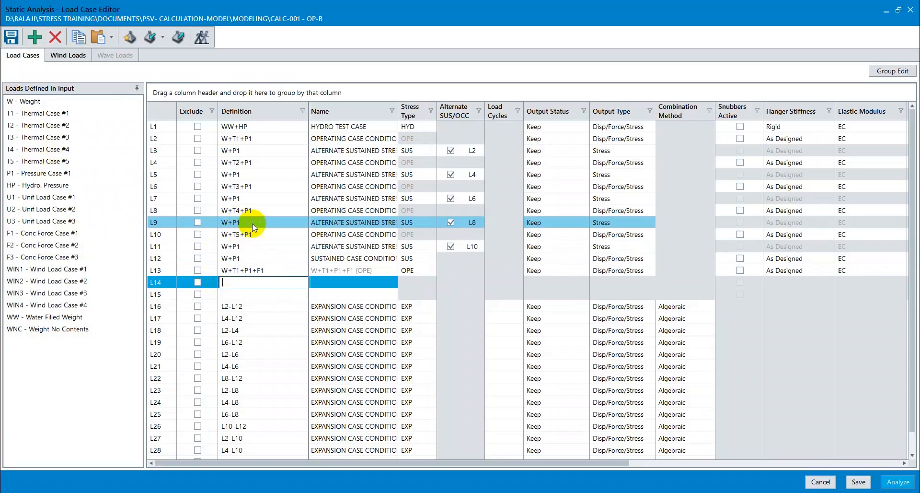
click(250, 211)
double_click(250, 211)
key(ctrl+c)
click(242, 282)
key(ctrl+v)
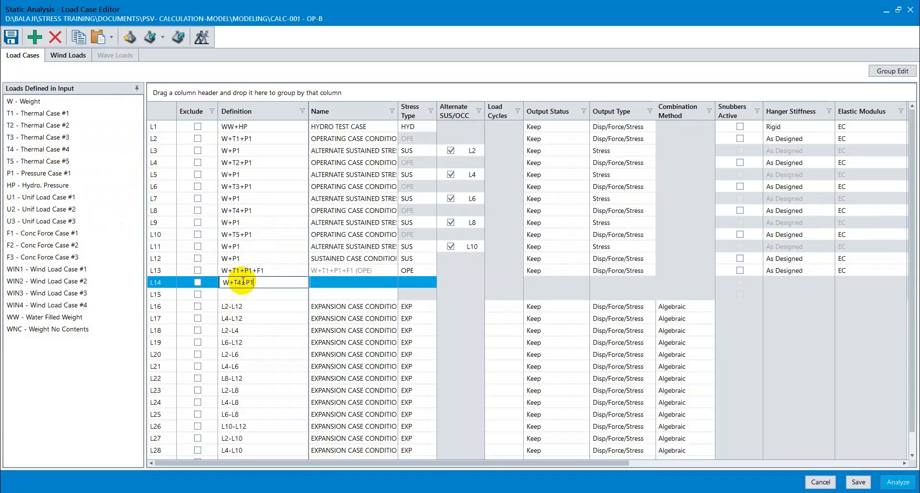
click(252, 295)
drag(72, 245, 264, 288)
Define load case L15 as W+T5+P1+F3, reusing the definition of L10 and adding concentrated force case F3.
click(254, 234)
click(234, 235)
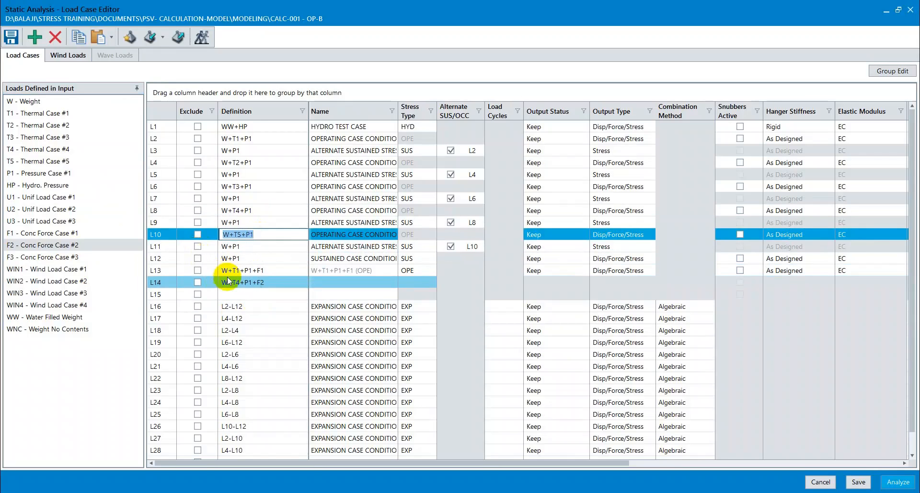
key(ctrl+c)
click(235, 294)
key(ctrl+v)
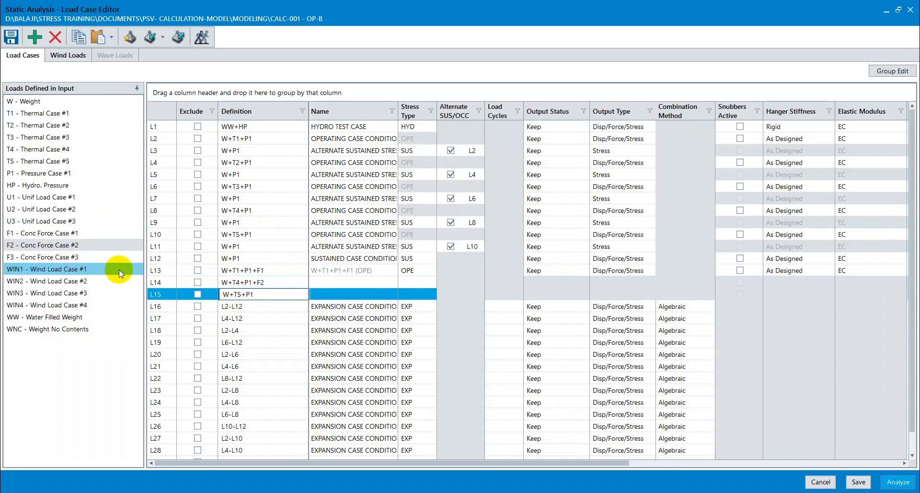
drag(60, 257, 264, 295)
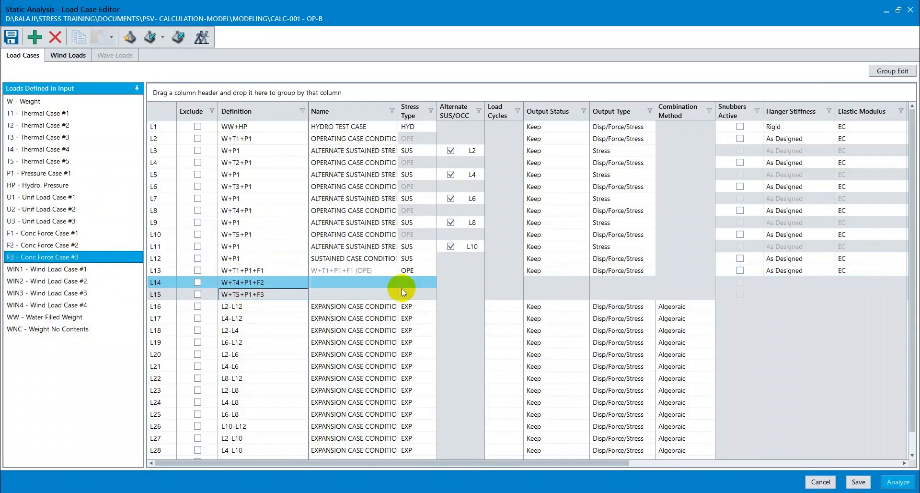
Set the stress type of load cases L14 and L15 to OPE.
click(396, 287)
click(421, 282)
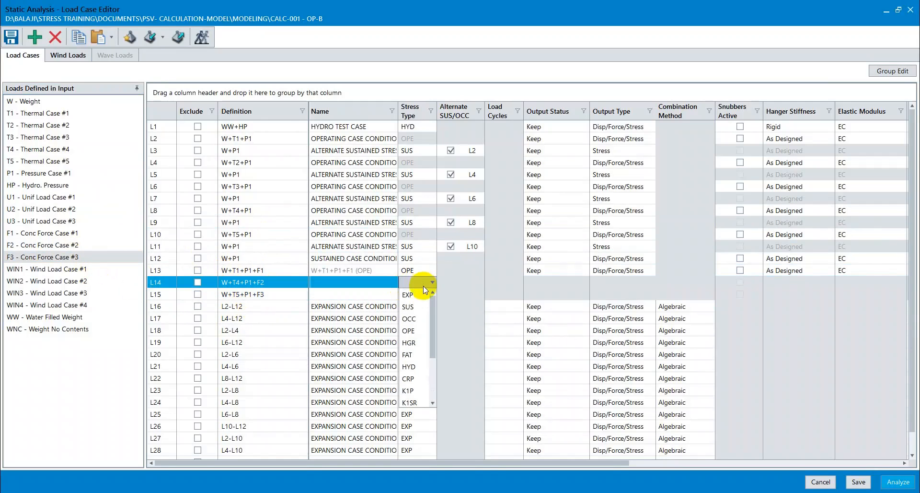
scroll(411, 336, down, 2)
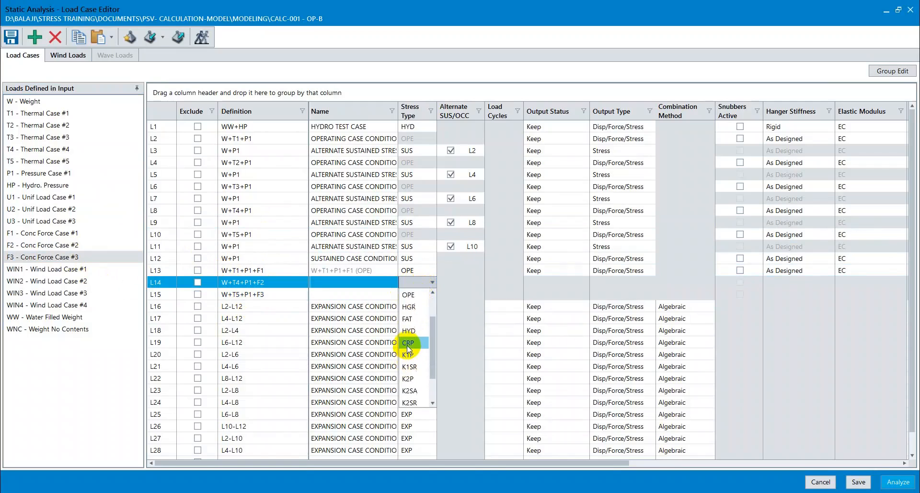
scroll(410, 318, up, 2)
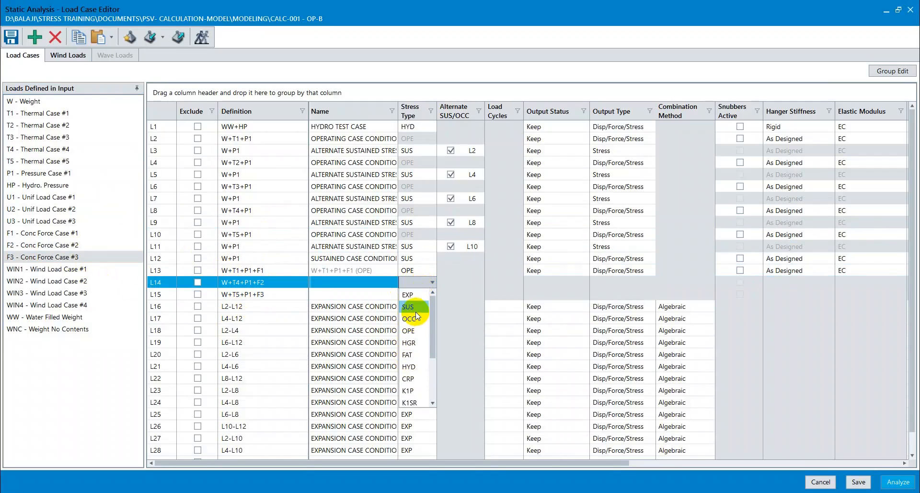
click(409, 330)
click(417, 294)
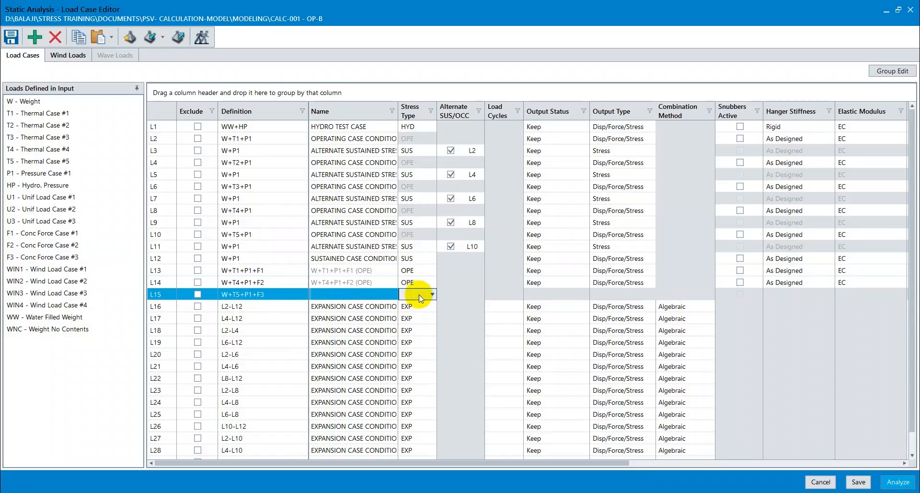
click(421, 296)
click(415, 342)
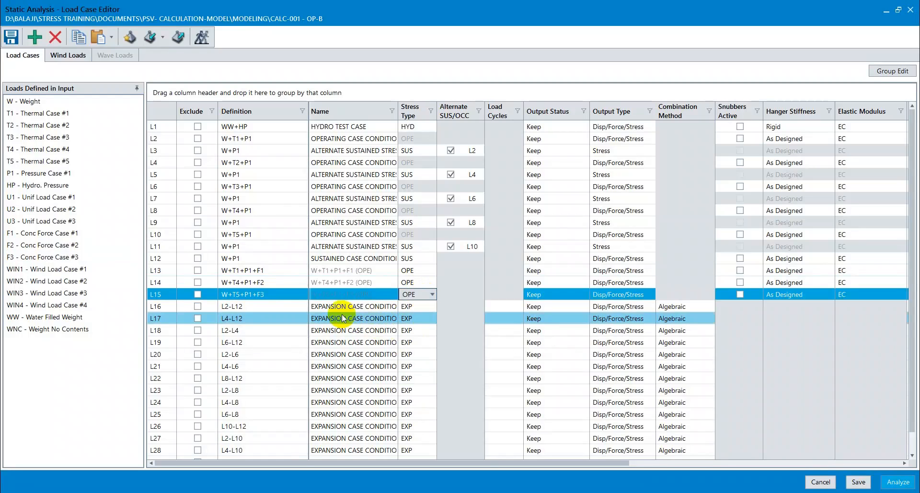
Insert three blank load cases below L15, renumbering the load combinations each time.
click(268, 309)
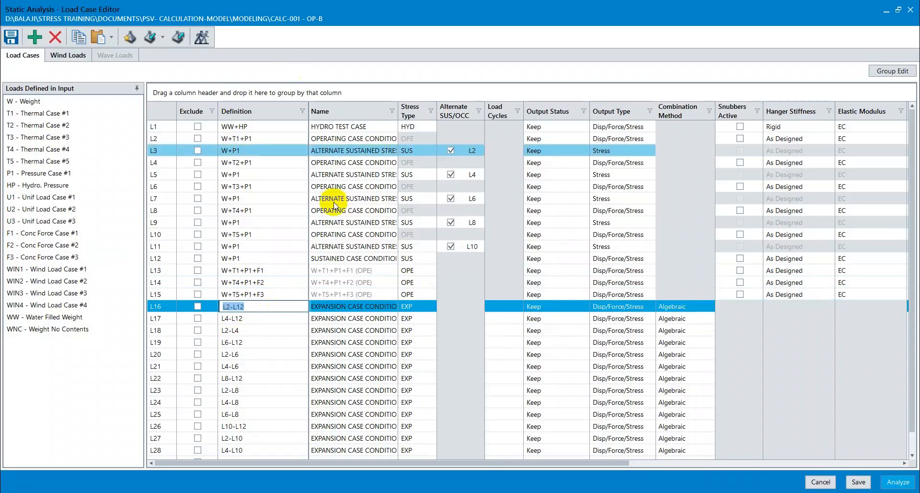
click(269, 294)
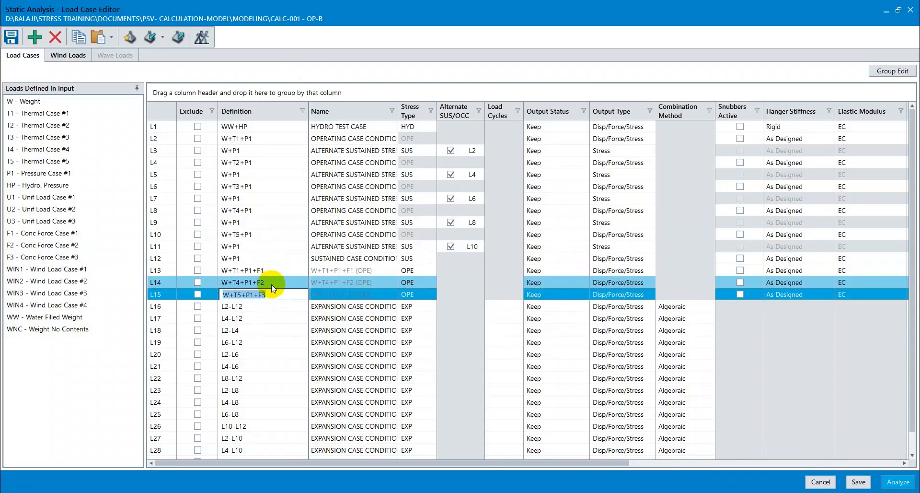
click(161, 297)
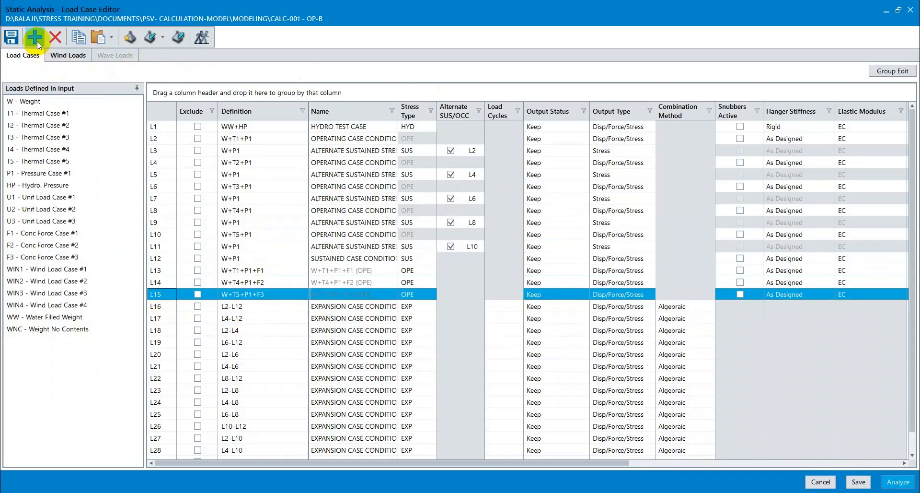
click(48, 54)
click(424, 296)
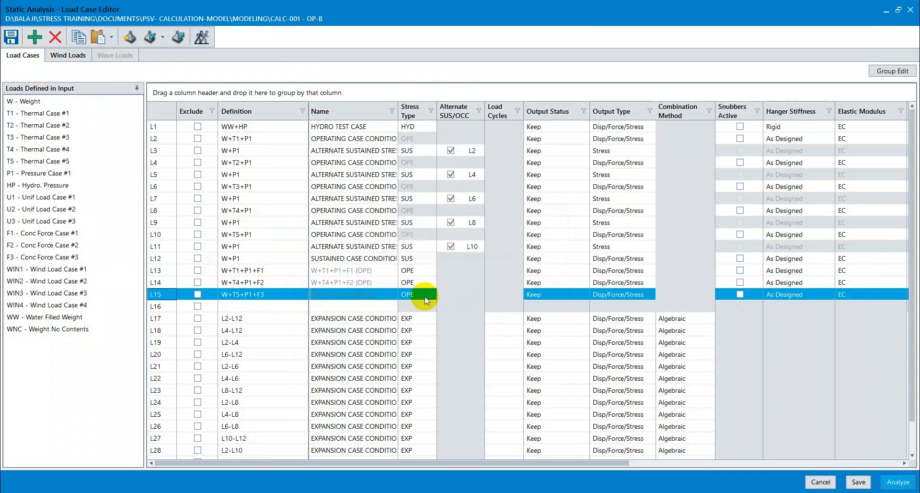
click(11, 36)
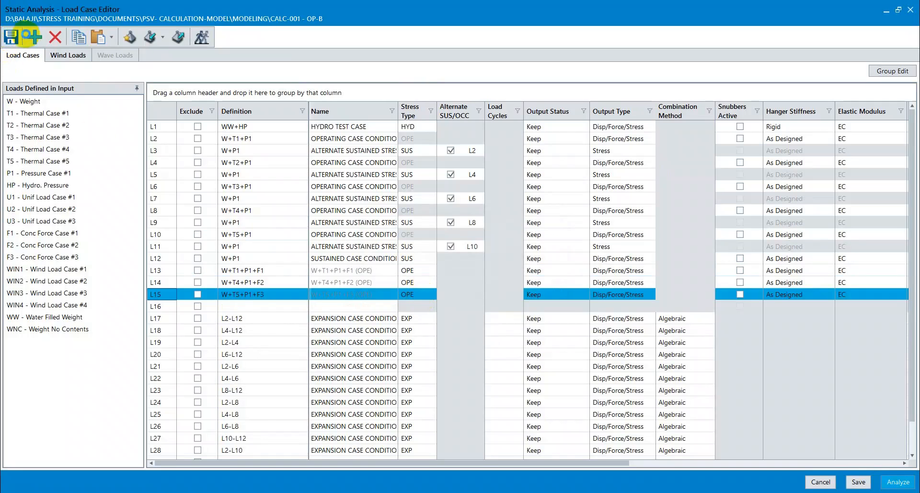
click(444, 297)
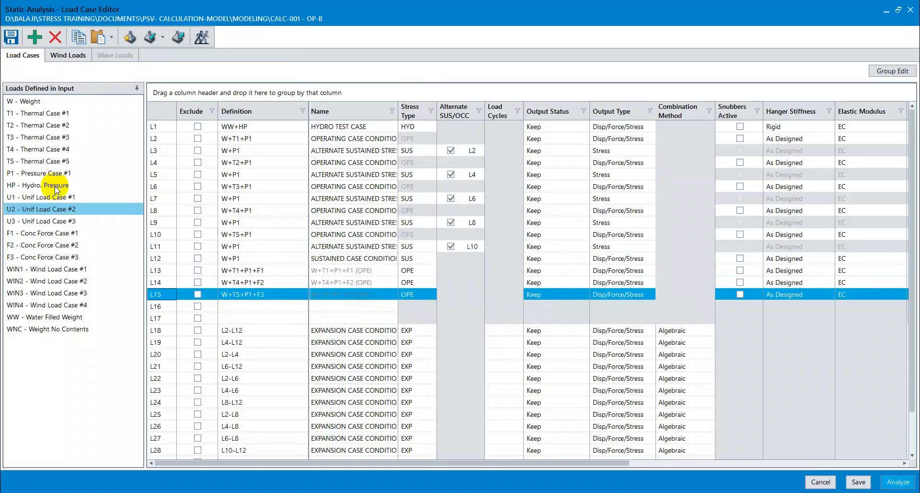
click(17, 41)
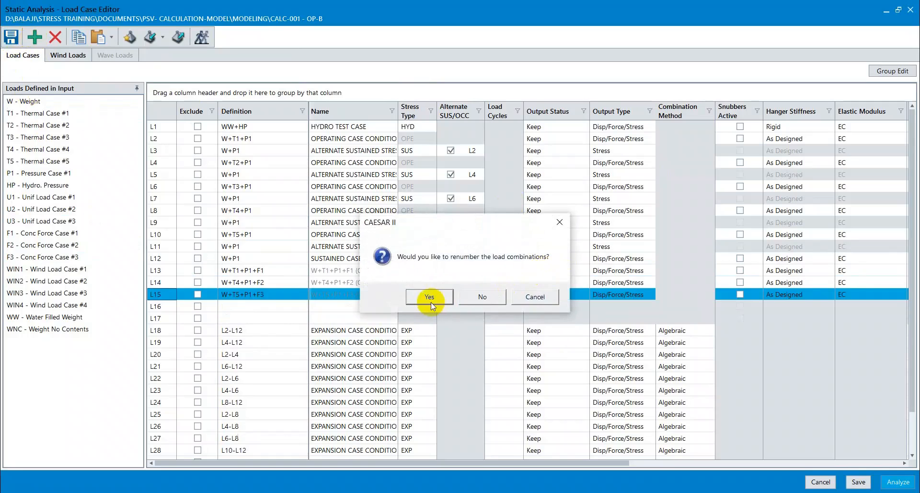
click(428, 300)
Define load case L16 as L13-L2, the difference between the T1 operating cases with and without force F1.
click(268, 309)
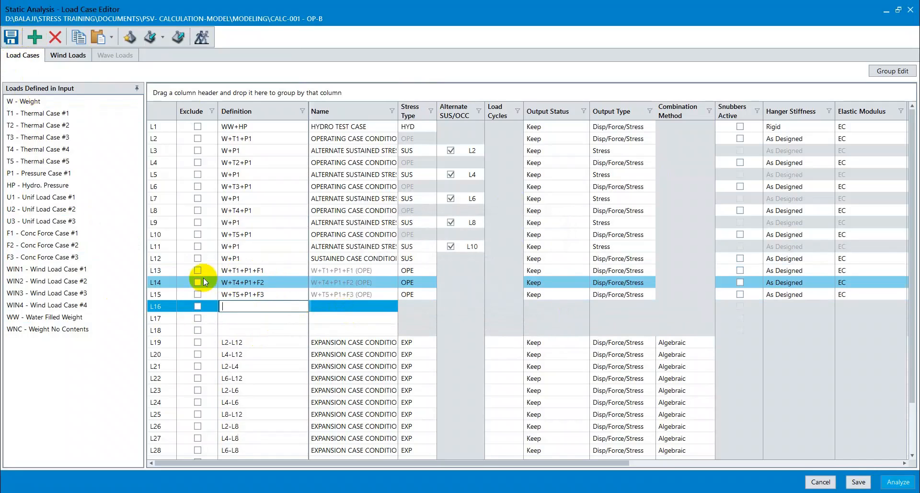
click(250, 275)
click(255, 272)
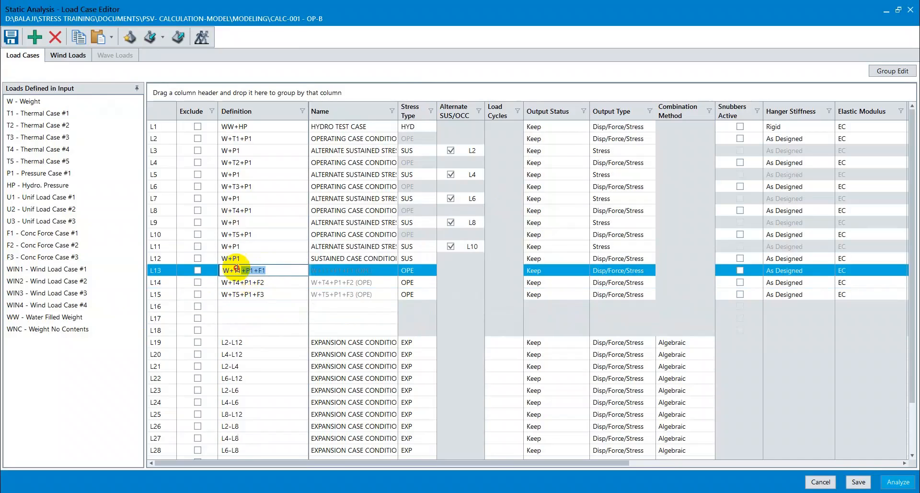
click(268, 141)
click(257, 140)
drag(256, 140, 191, 147)
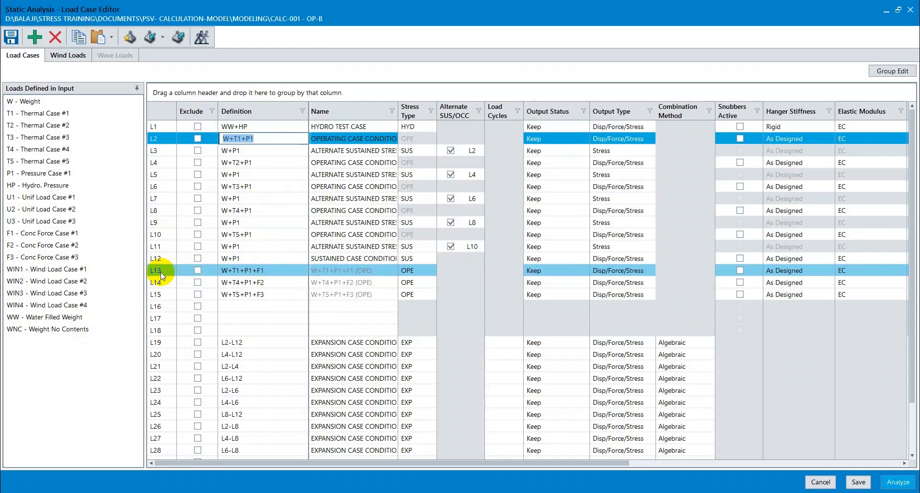
click(154, 139)
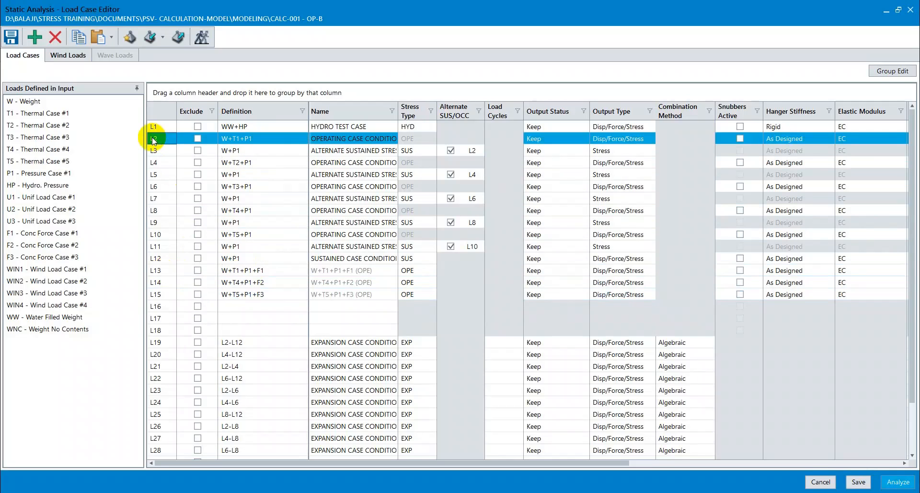
click(261, 311)
click(264, 309)
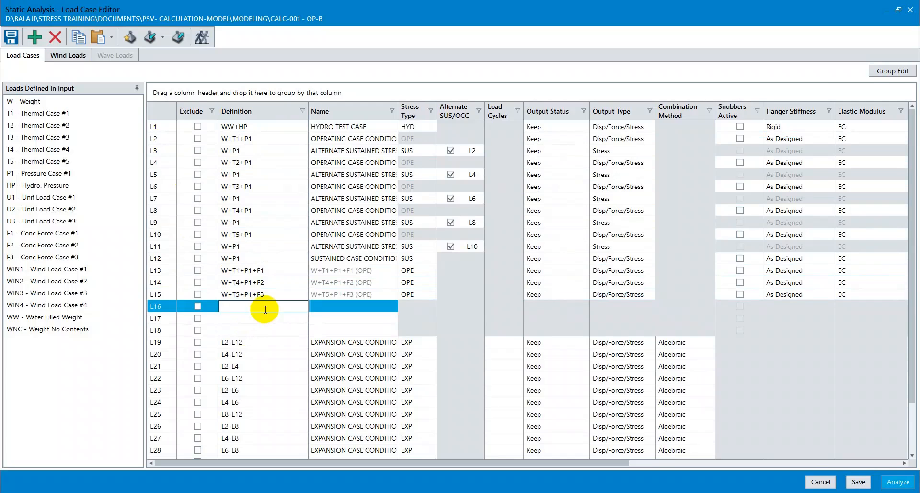
text(L13-L2)
key(Return)
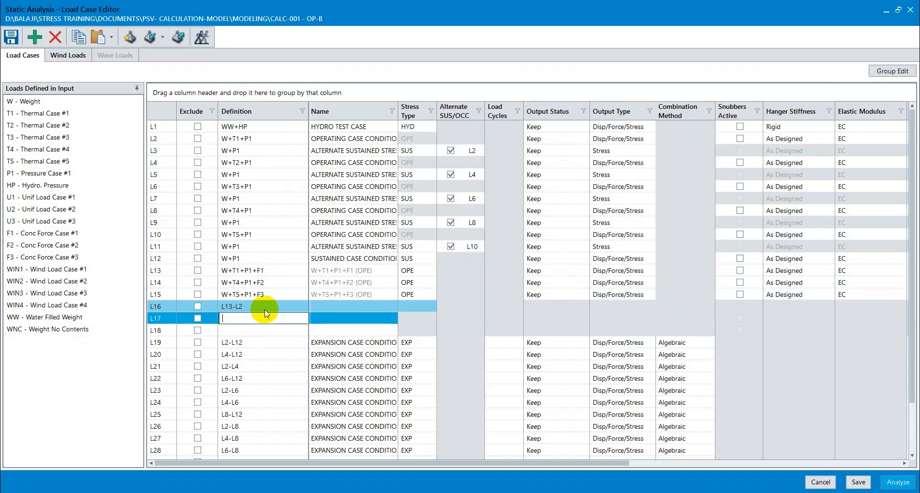
Set the stress type of load case L16 to OCC.
click(349, 302)
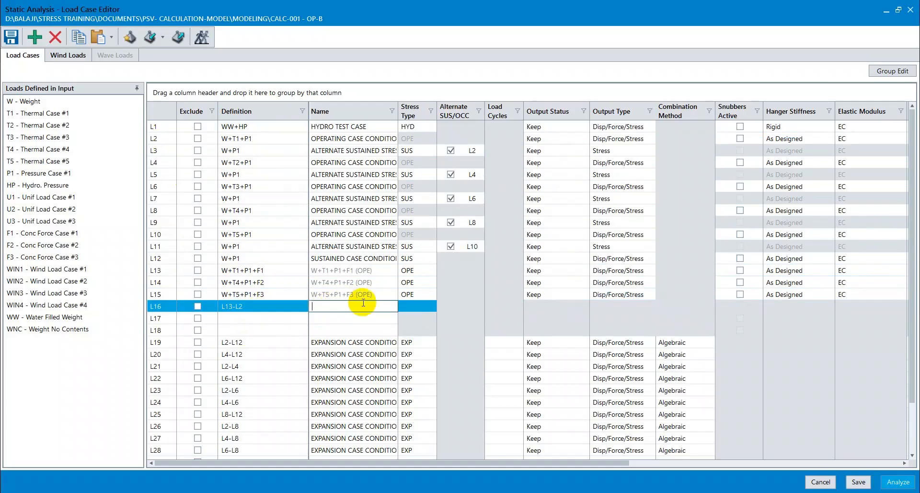
click(420, 309)
click(420, 309)
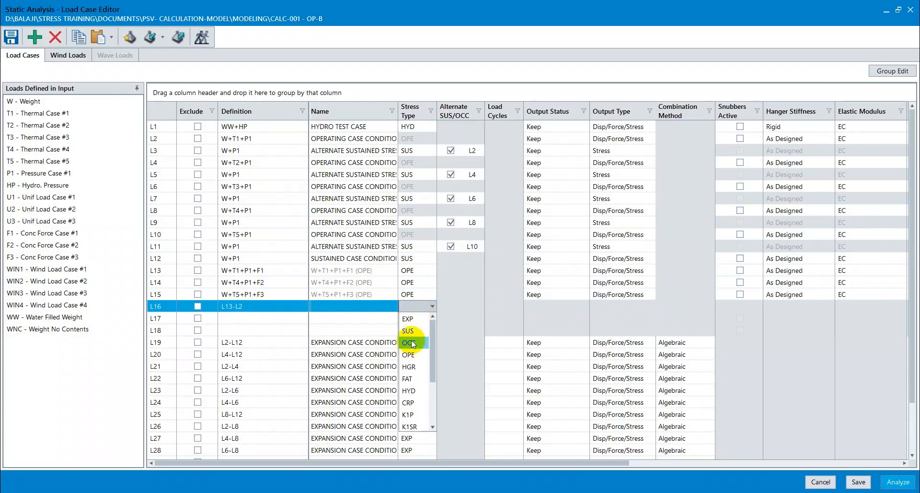
click(357, 311)
Define load case L17 as L14-L8 and set its stress type to OCC.
click(273, 317)
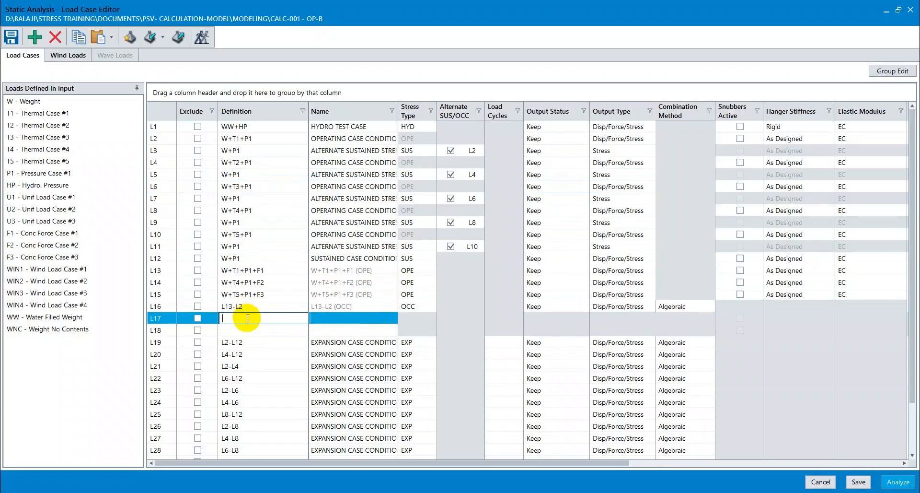
click(166, 281)
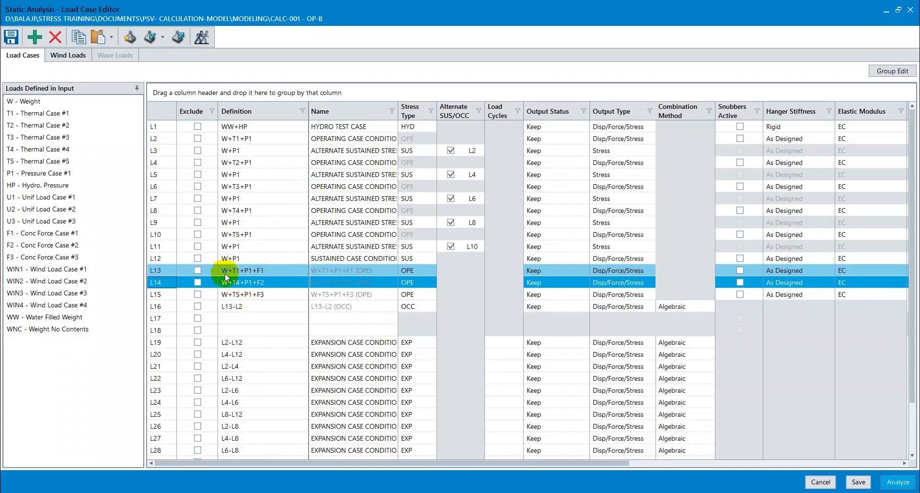
ctrl+click(155, 210)
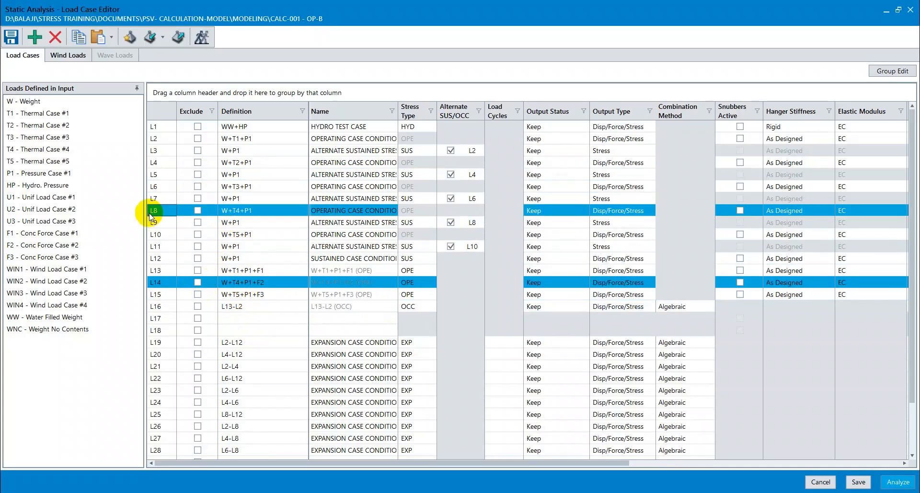
click(231, 315)
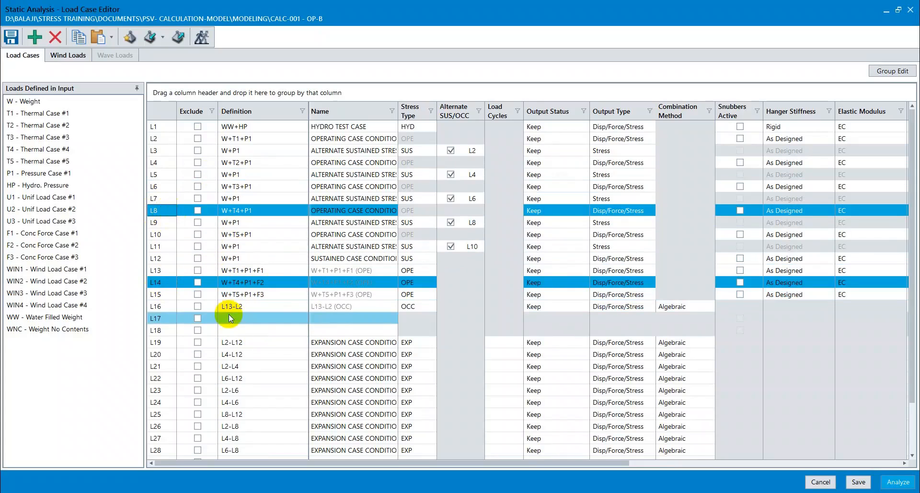
text(L14-L8)
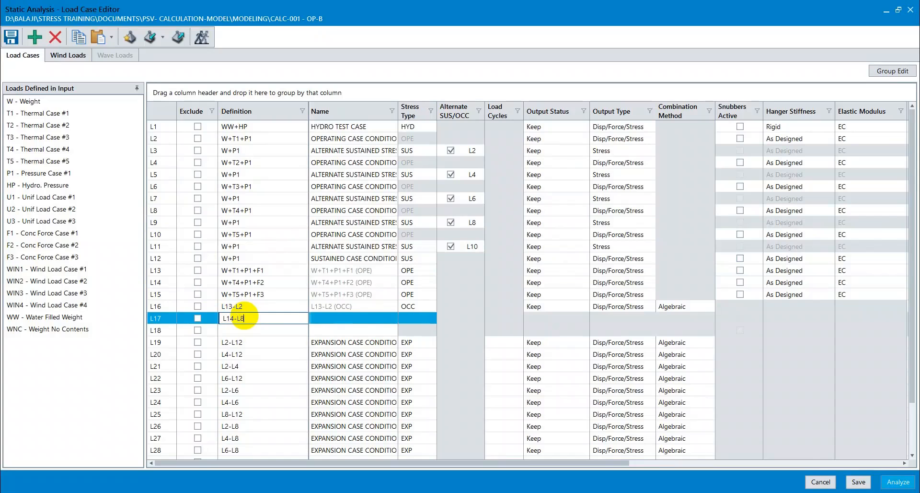
key(Return)
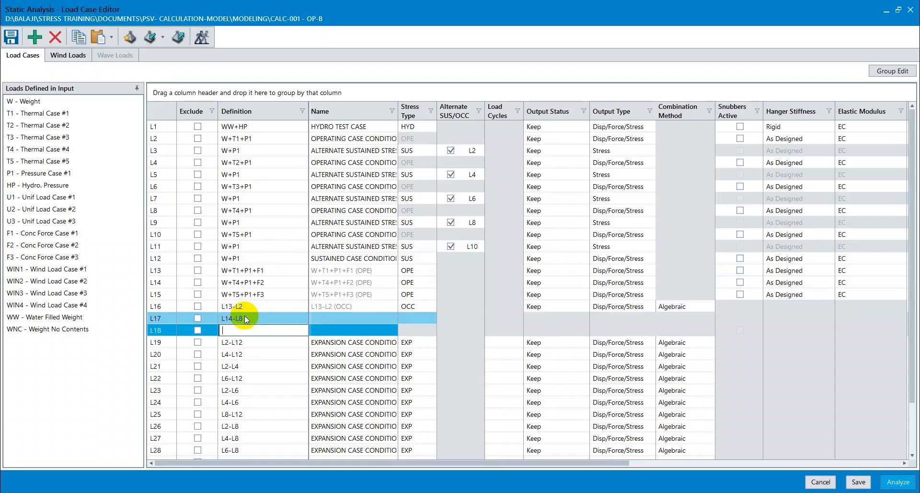
click(418, 315)
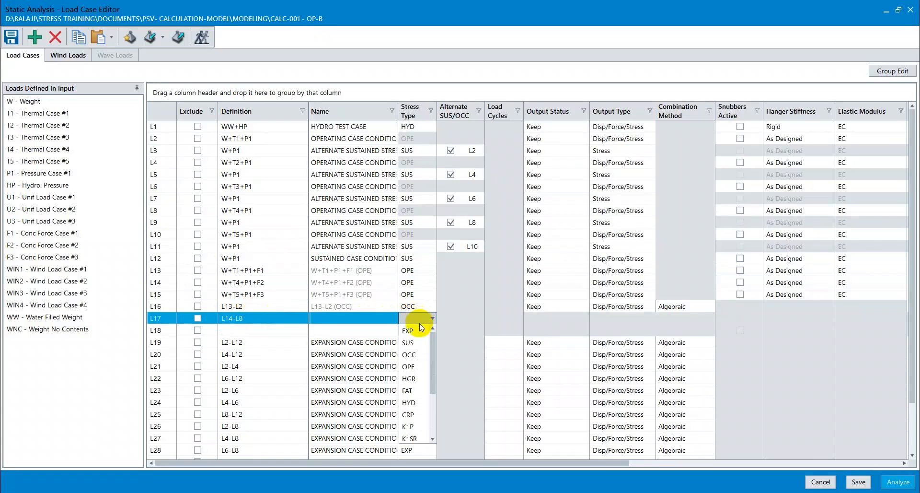
click(231, 326)
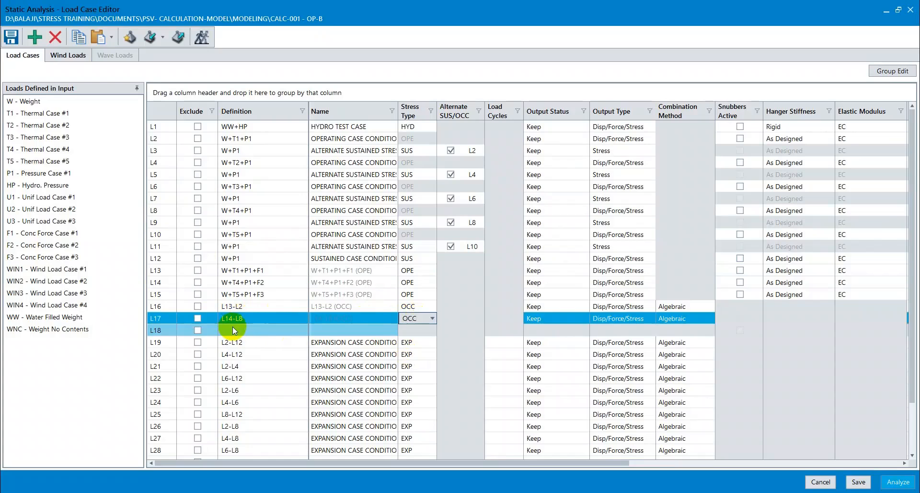
Define the blank load case L18 as L15-L8.
click(256, 329)
text(L1)
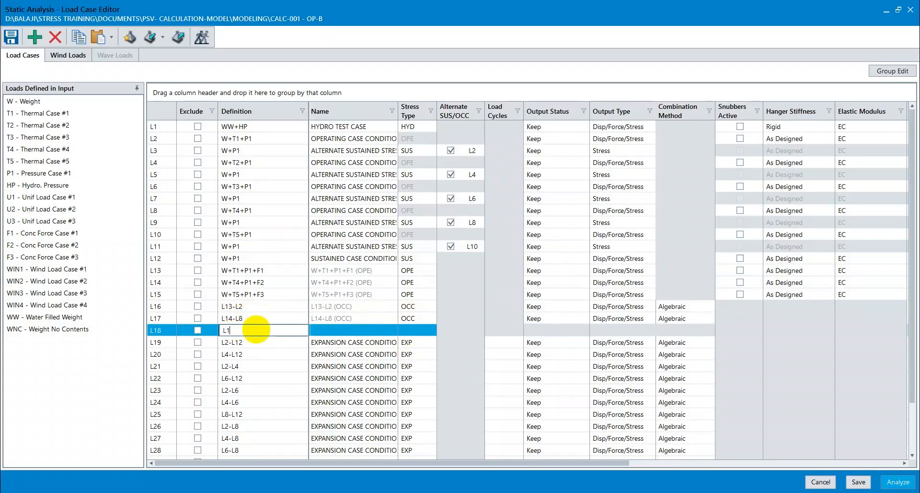
text(5-L)
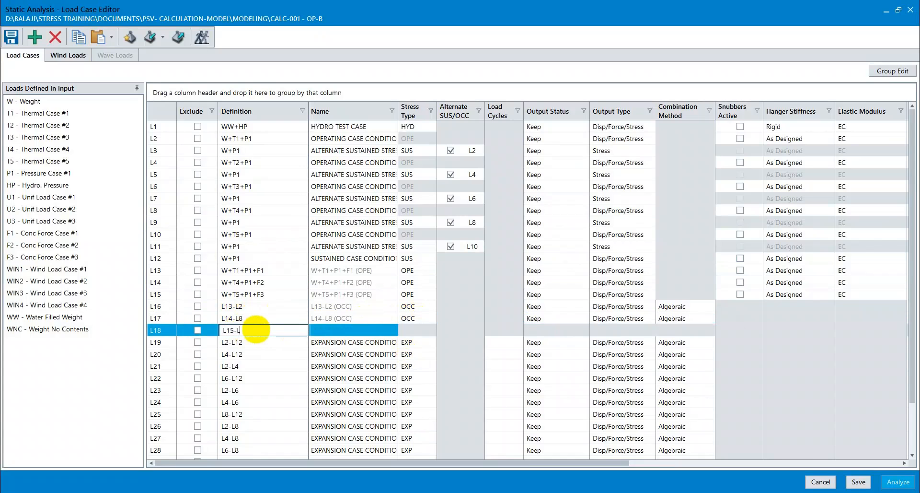
text(18)
key(Return)
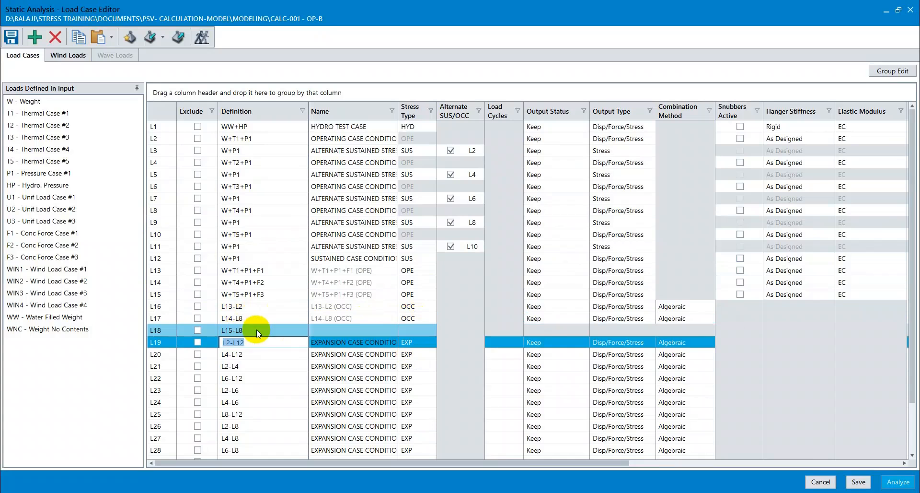
Correct the definition of load case L18 to L15-L10 and set its stress type to OCC.
click(165, 238)
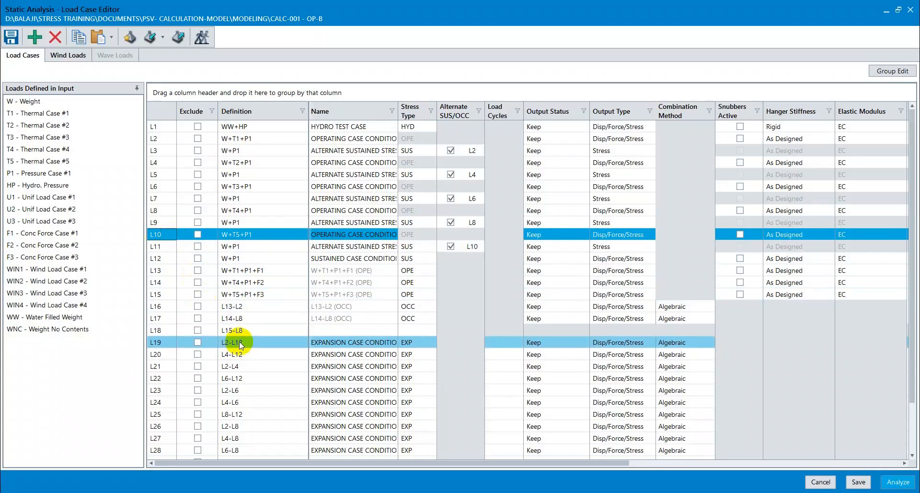
click(253, 329)
click(254, 328)
key(BackSpace)
text(10)
key(Return)
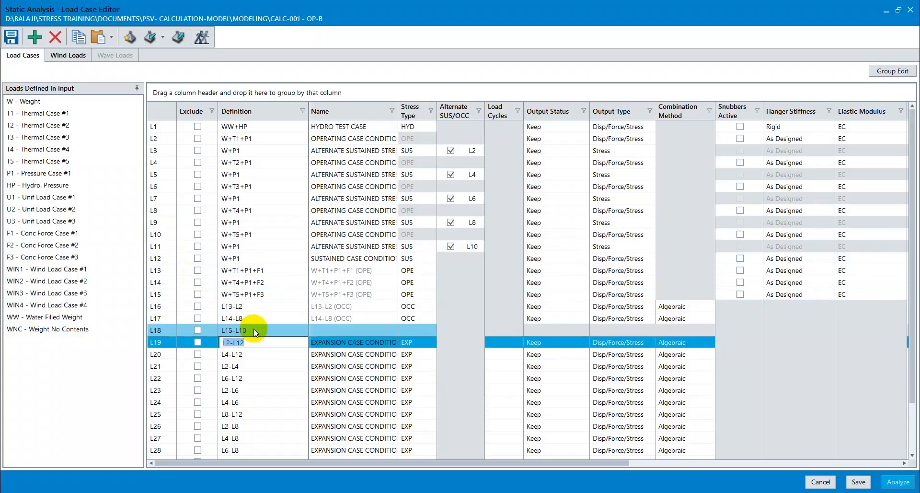
click(424, 329)
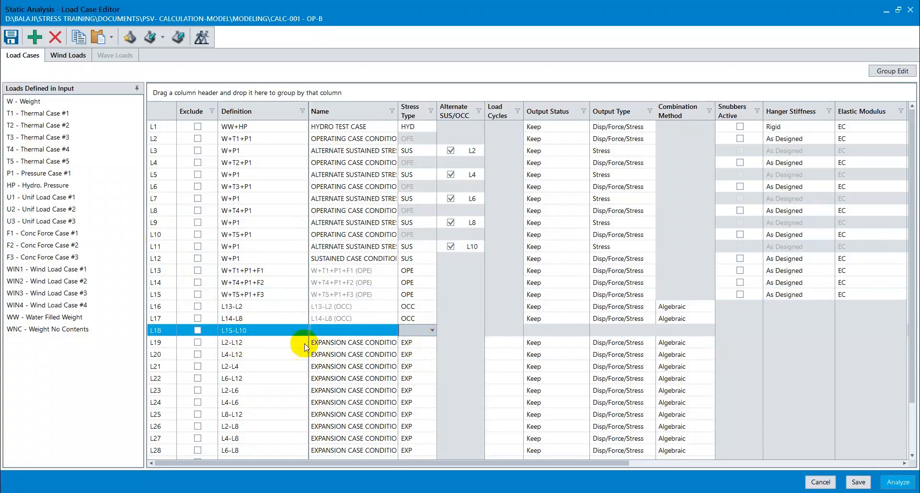
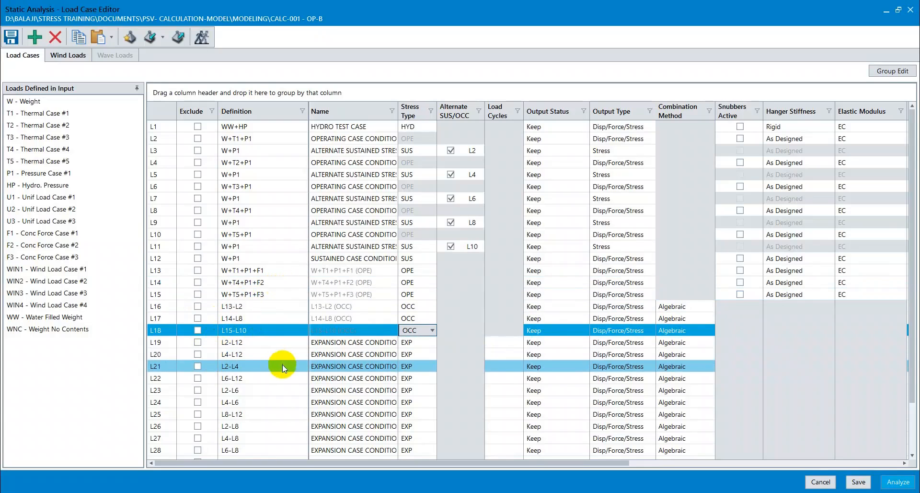
click(267, 343)
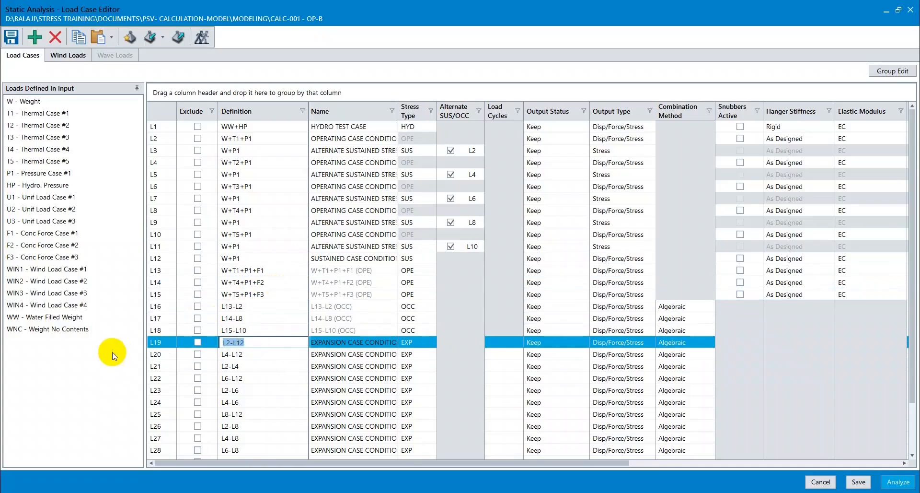
Insert three blank load cases below L18, renumbering the load combinations each time.
click(160, 332)
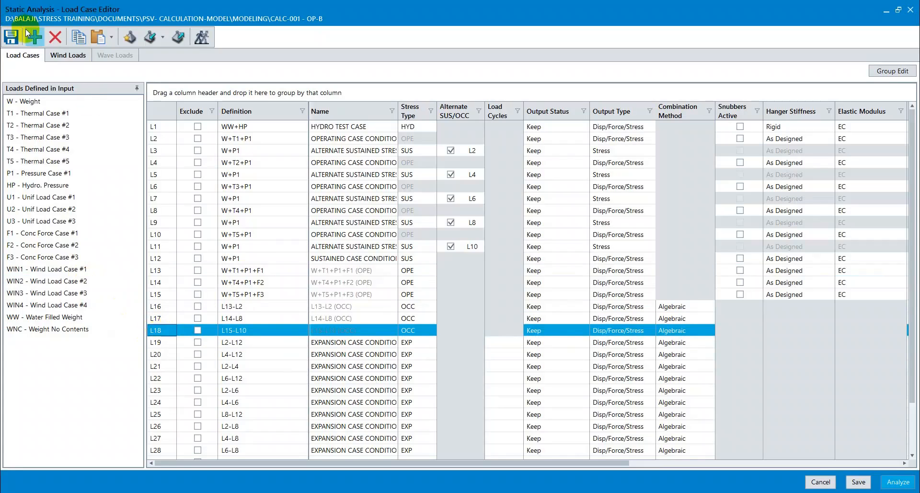
click(35, 37)
click(428, 297)
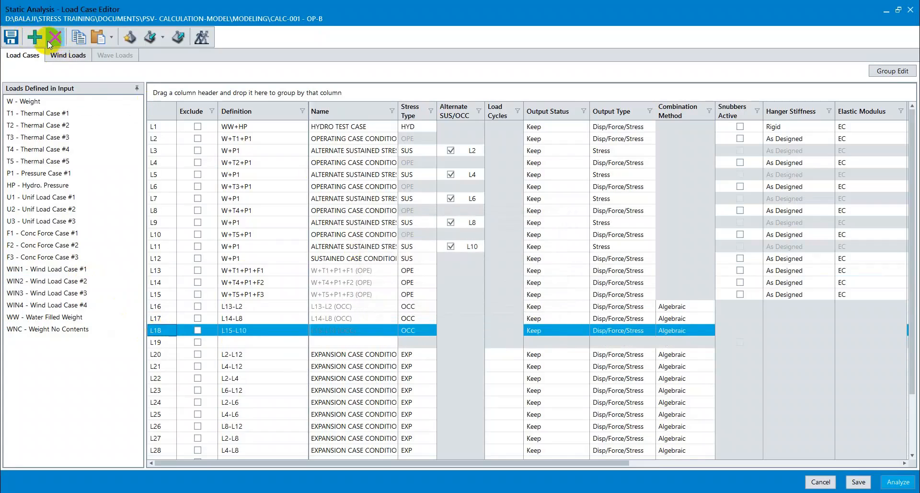
click(35, 37)
click(418, 296)
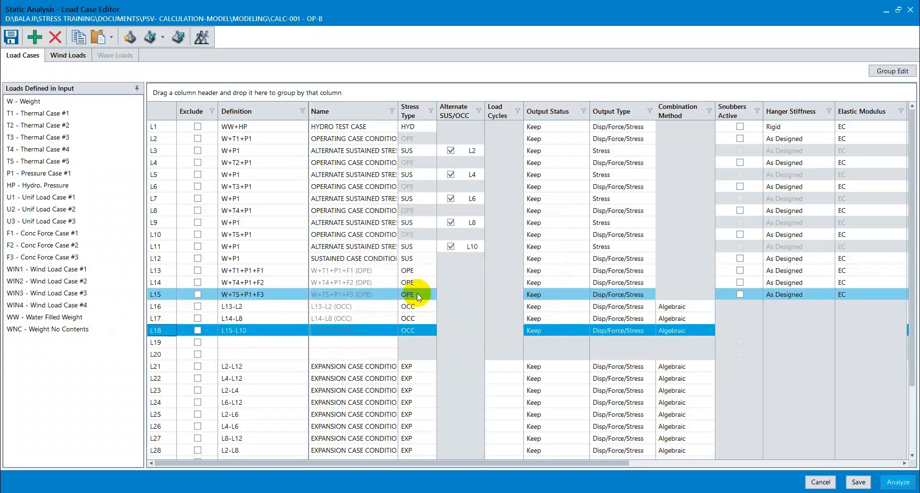
click(36, 37)
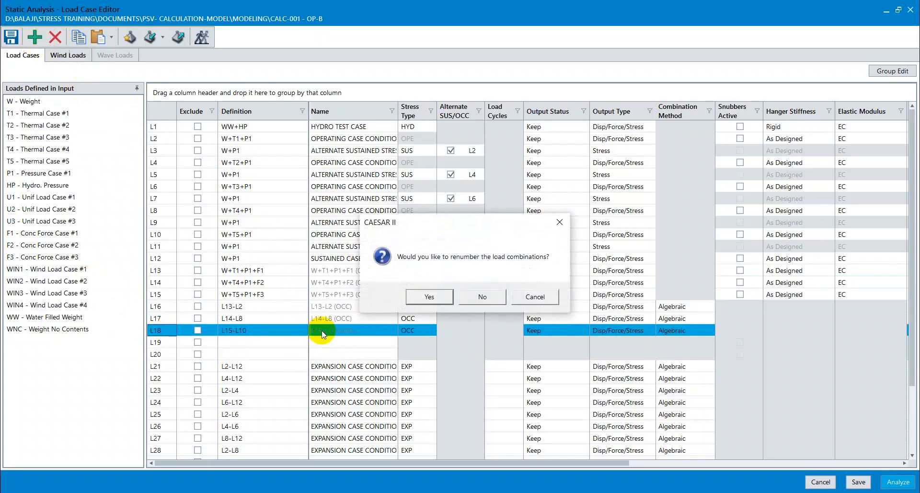
click(424, 297)
Define load case L19 as L12+L16, adding the sustained case to the first occasional difference case.
double_click(291, 346)
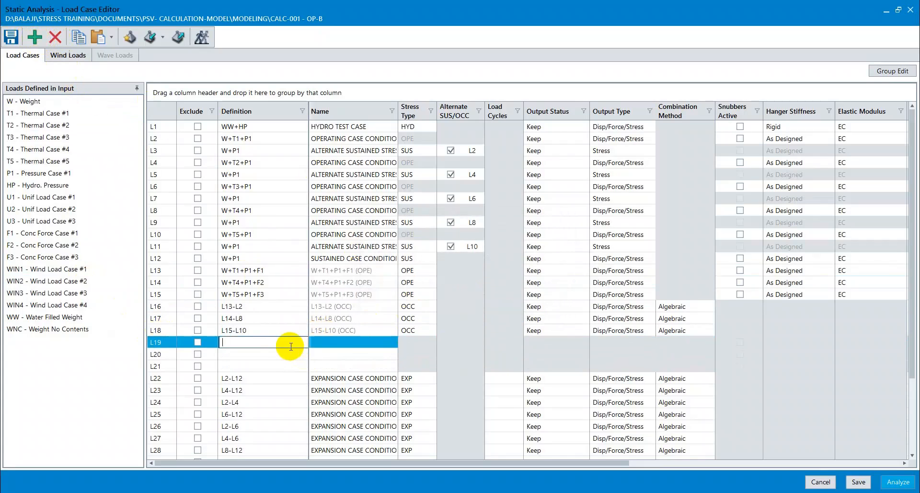
double_click(259, 306)
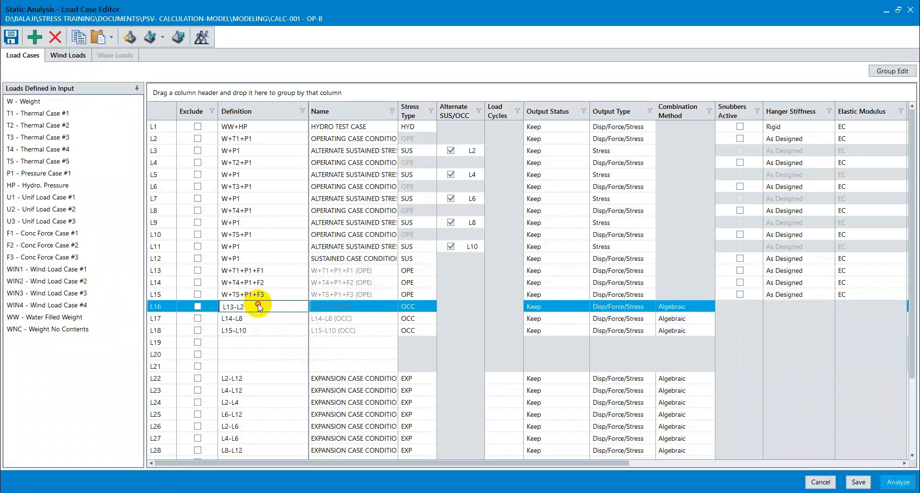
double_click(260, 341)
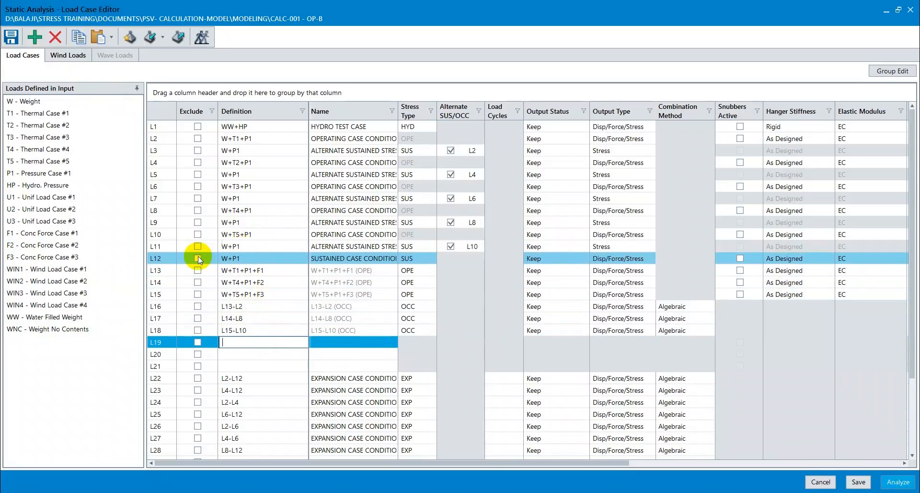
click(171, 257)
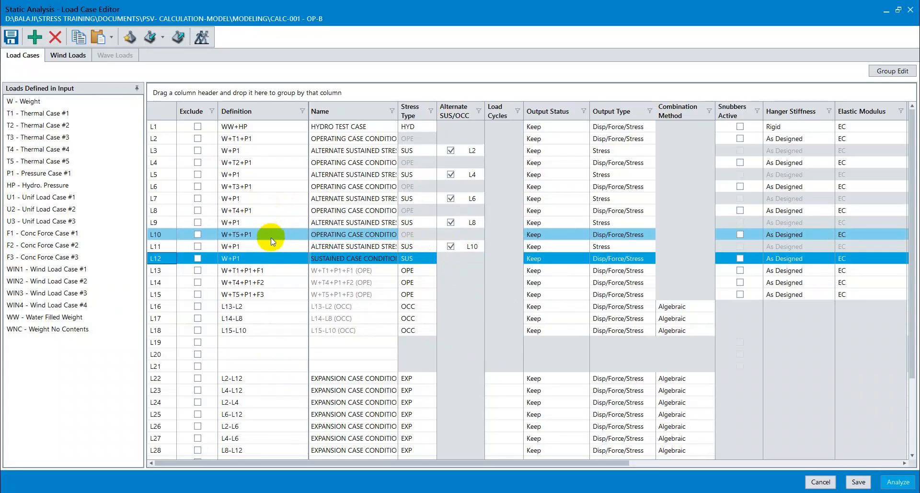
click(251, 343)
text(L12+L)
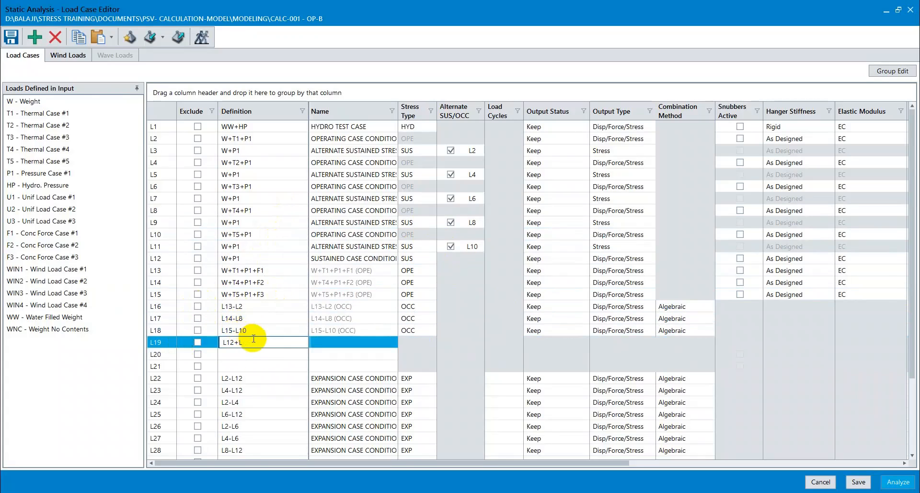
text(16)
key(Return)
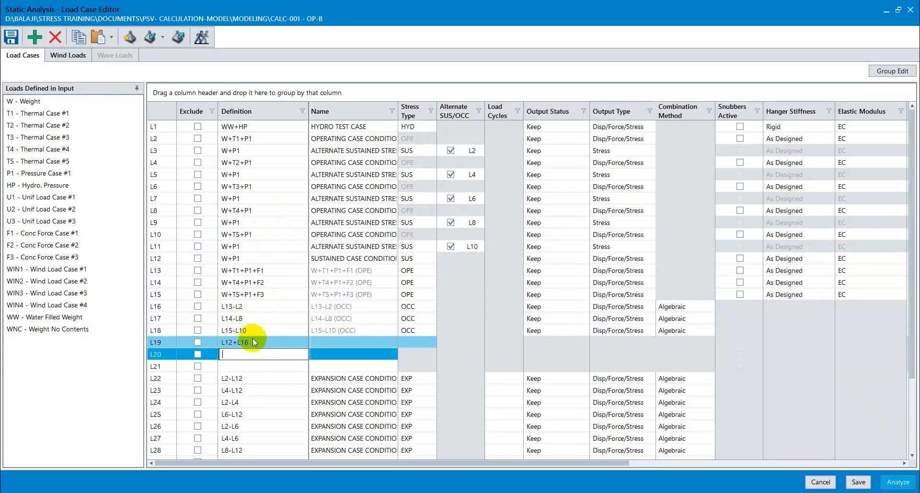
Set the stress type of load case L19 to OCC and its combination method to Scalar.
click(430, 345)
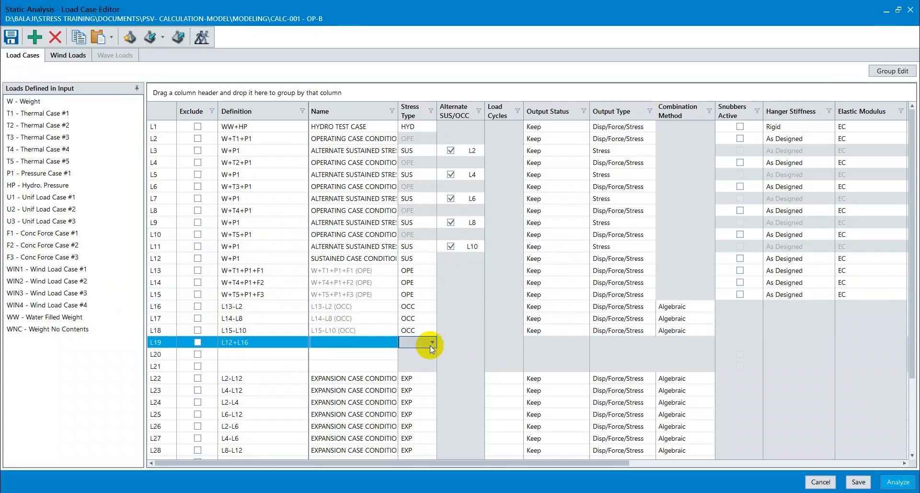
click(410, 379)
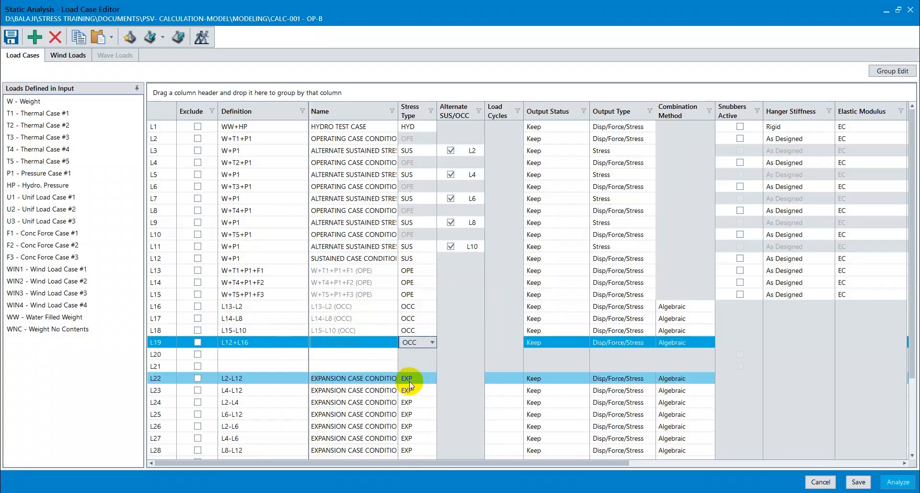
click(705, 345)
click(676, 355)
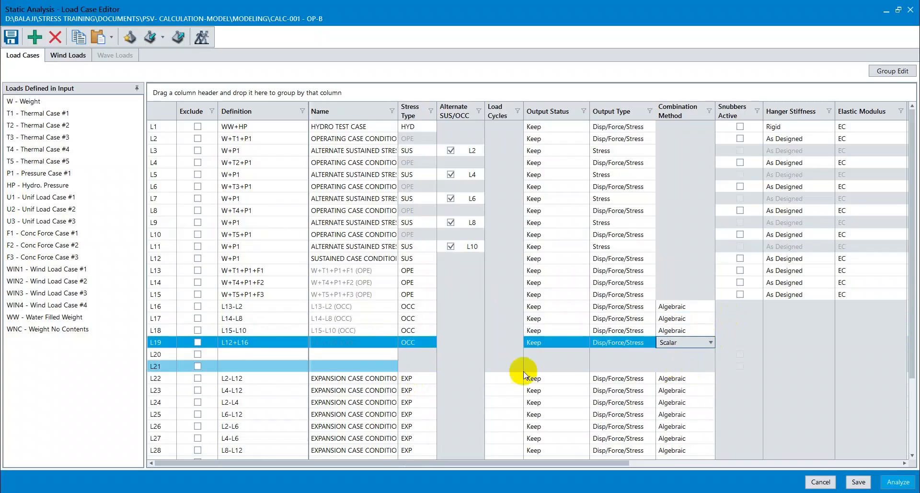
click(704, 342)
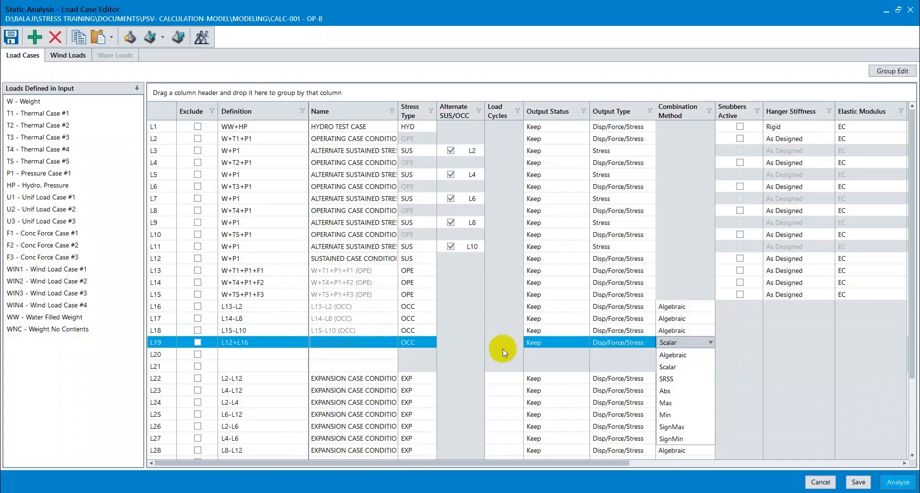
click(538, 355)
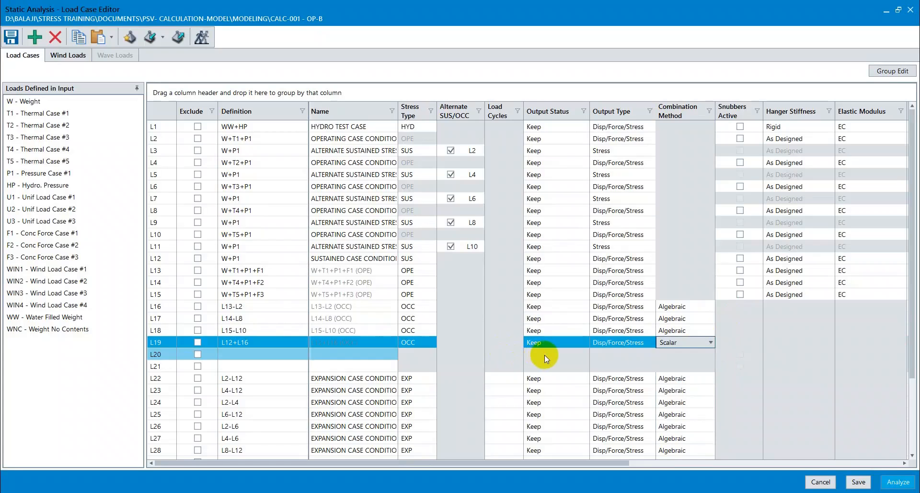
Enter L12+17 as the definition of load case L20.
click(261, 355)
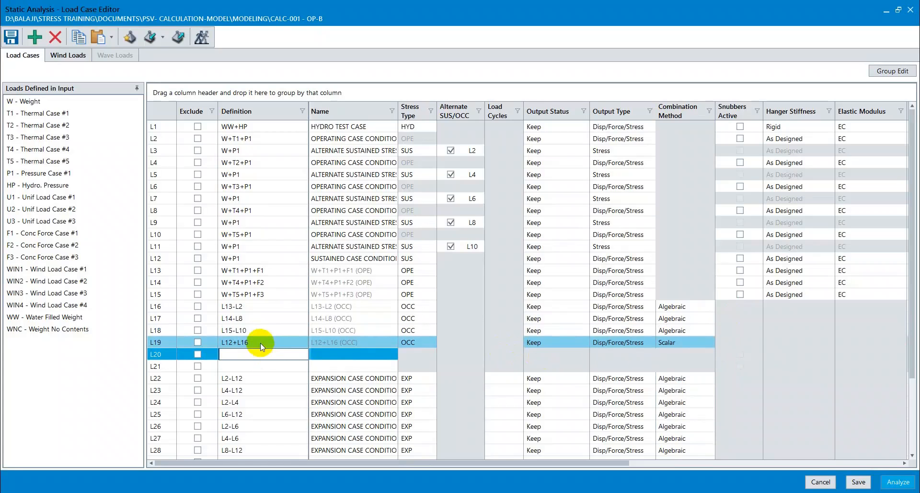
text(L2)
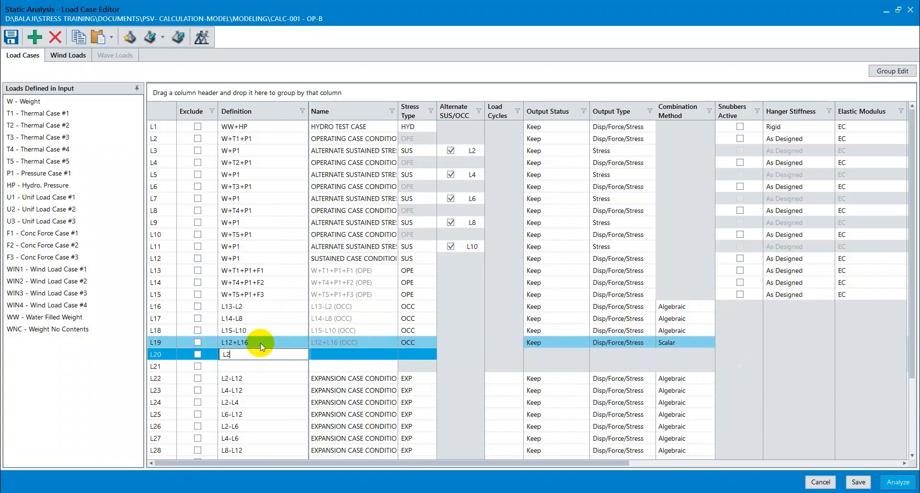
key(BackSpace)
text(12+)
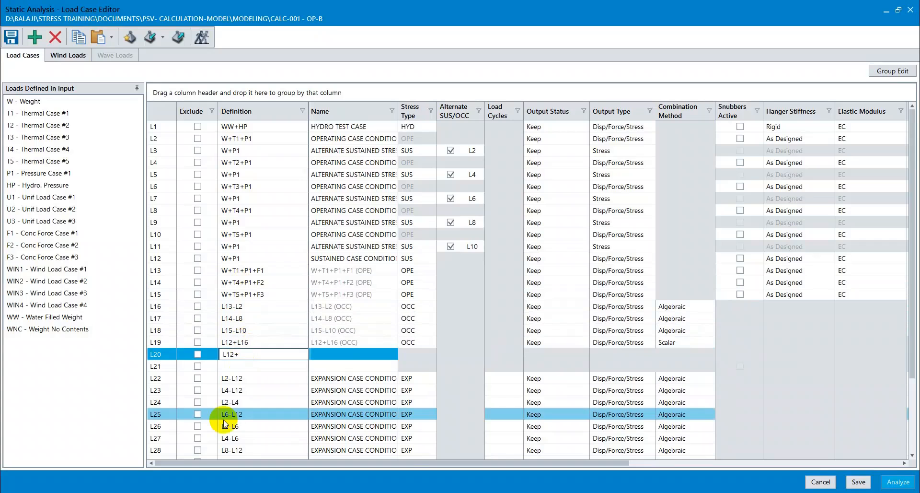
text(7)
key(Return)
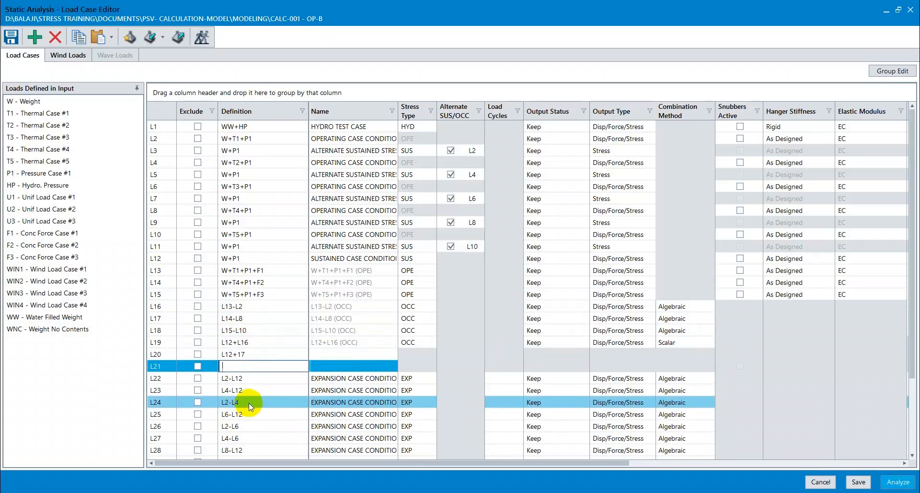
Correct the definition of load case L20 to L12+L17 by adding the missing L.
click(399, 354)
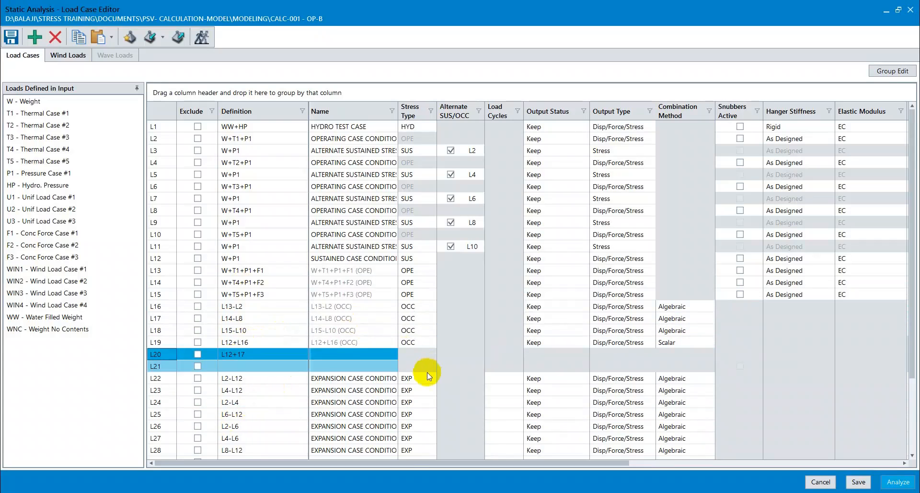
click(355, 357)
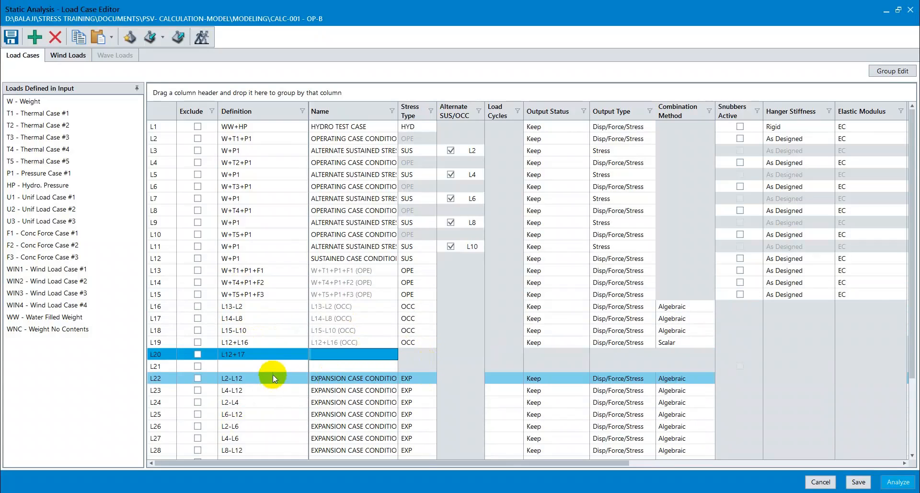
click(278, 367)
click(356, 356)
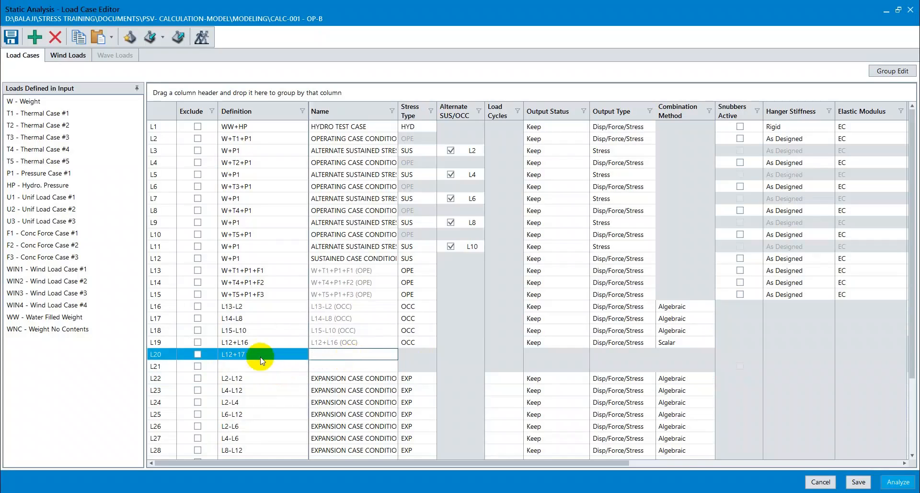
click(242, 355)
click(241, 355)
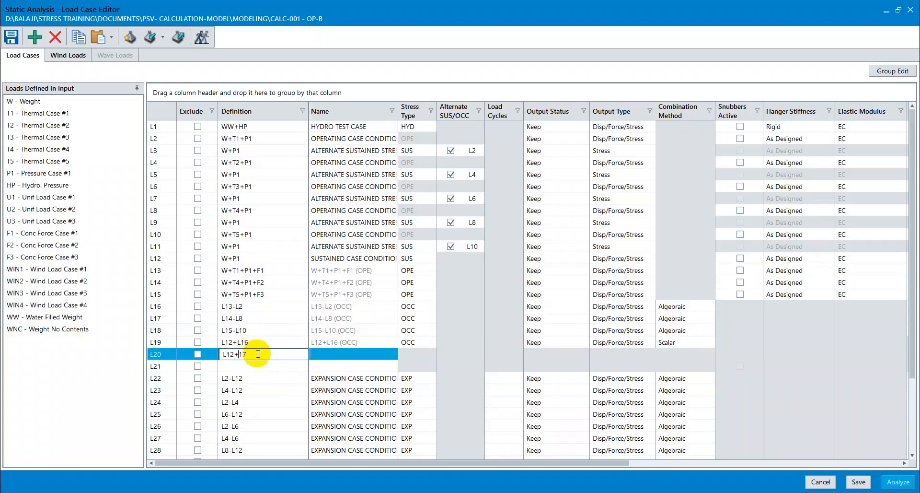
text(L)
key(Return)
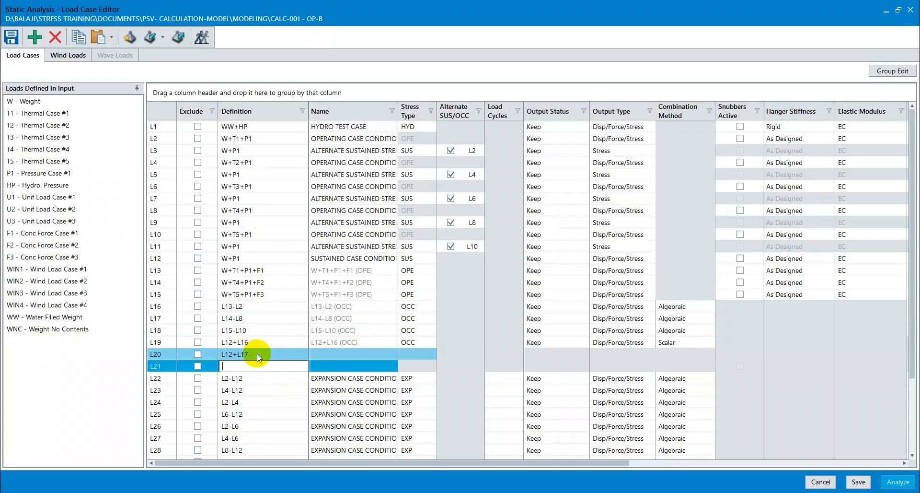
Set the stress type of load case L20 to OCC and its combination method to Scalar.
click(416, 355)
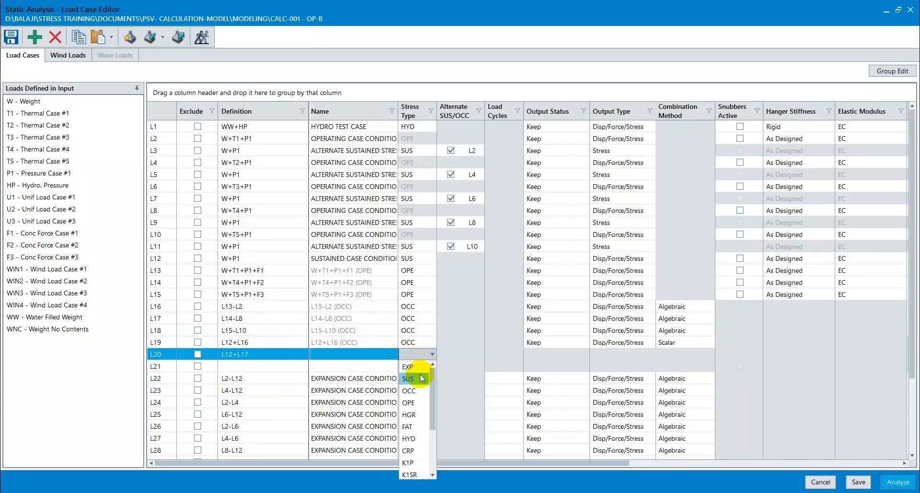
click(415, 389)
click(684, 354)
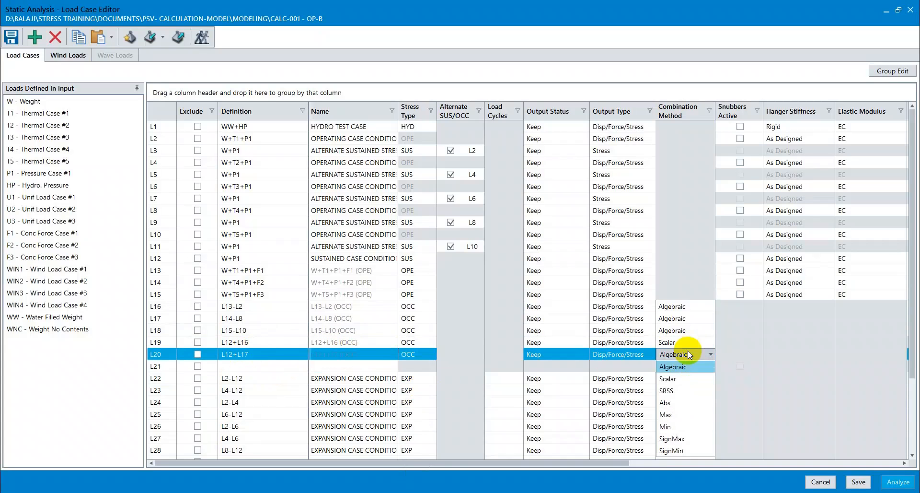
click(668, 379)
click(241, 367)
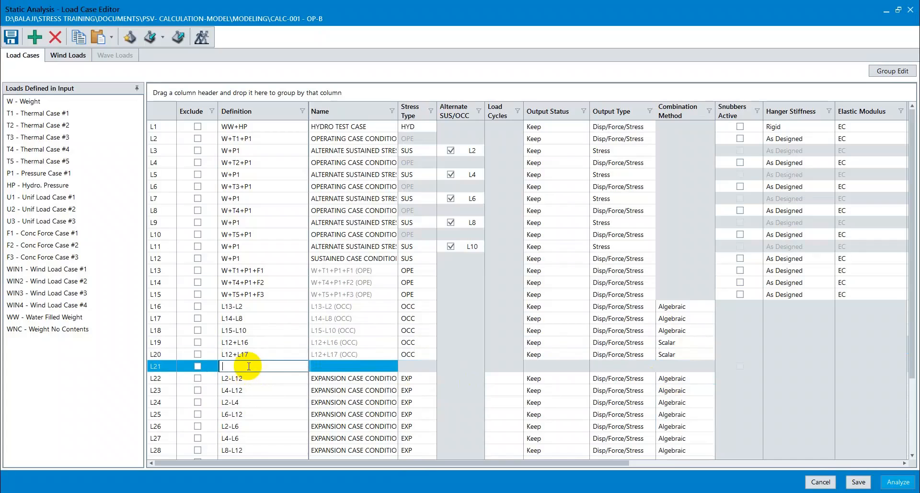
Define load case L21 as L12+L18 with stress type OCC and combination method Scalar.
text(L12+L18)
key(Return)
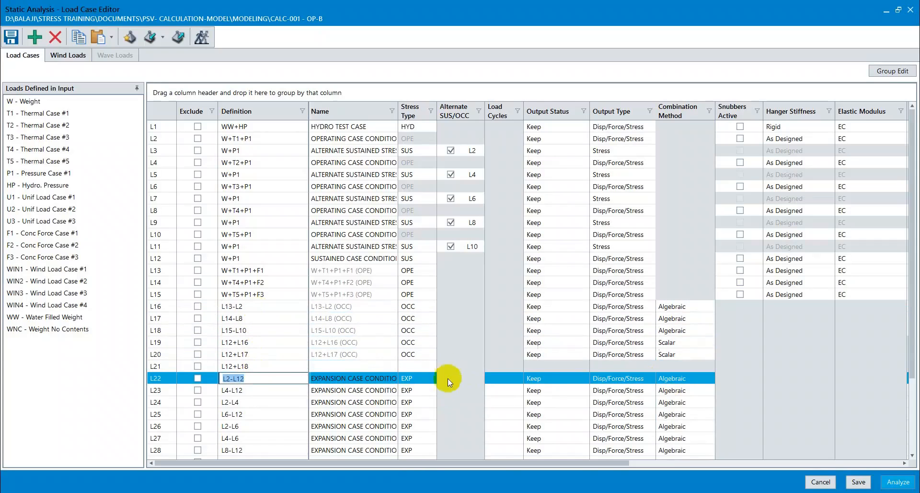
click(411, 367)
click(411, 367)
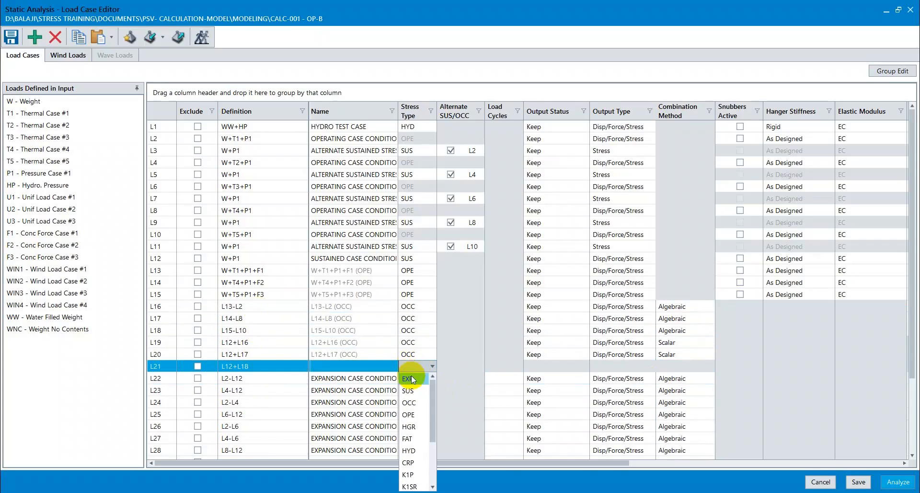
click(681, 367)
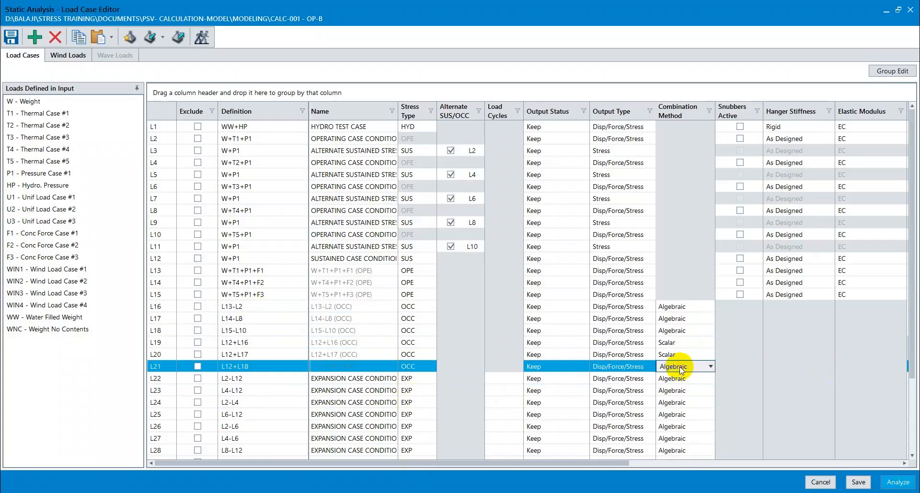
click(678, 368)
click(674, 393)
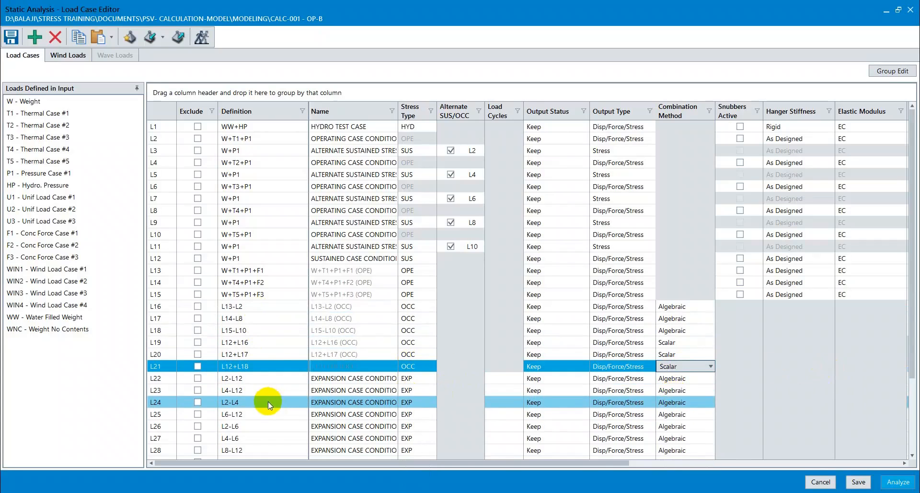
click(272, 358)
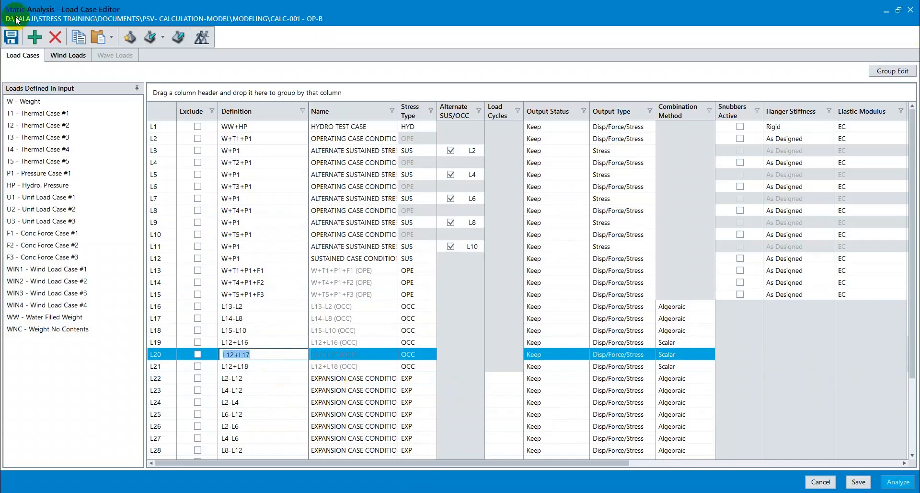
Save the load cases and run the static analysis, continuing despite the loads not used in any load case.
click(7, 38)
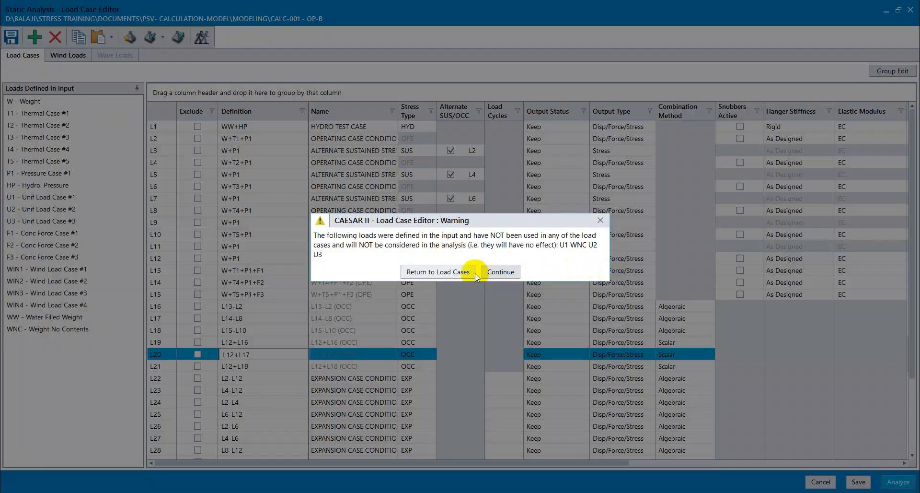
click(512, 271)
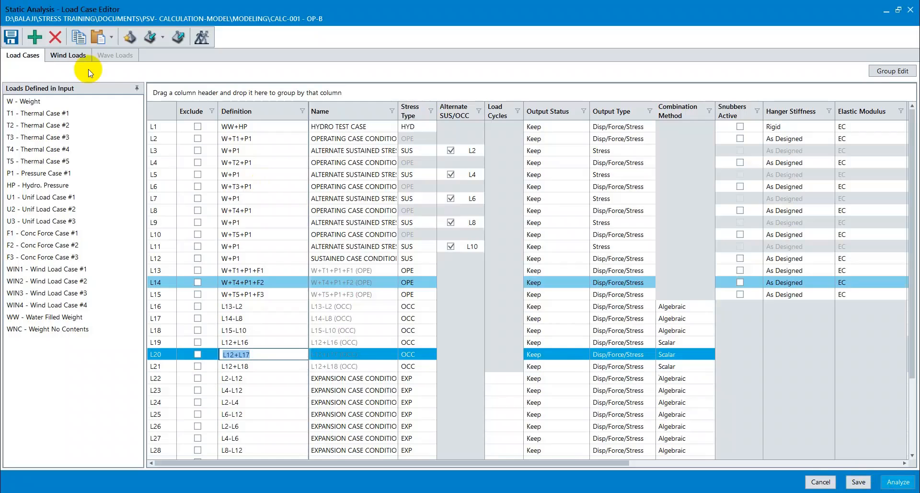
click(179, 38)
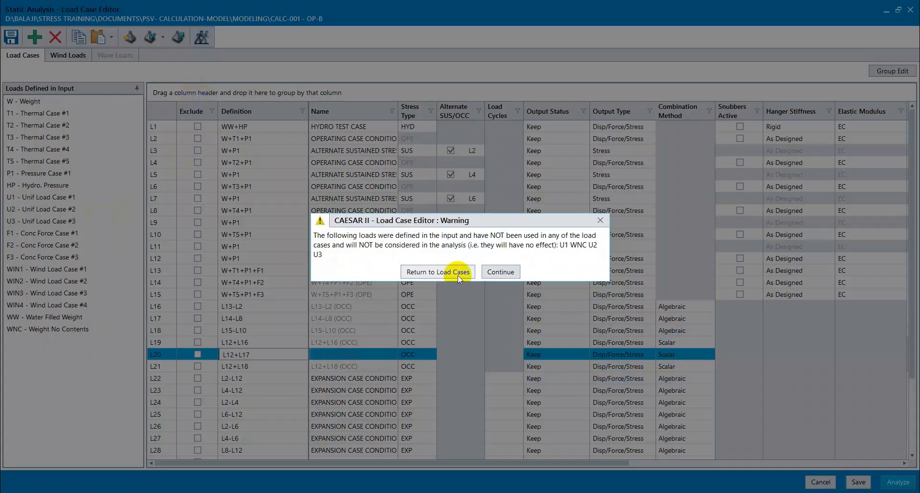
click(511, 272)
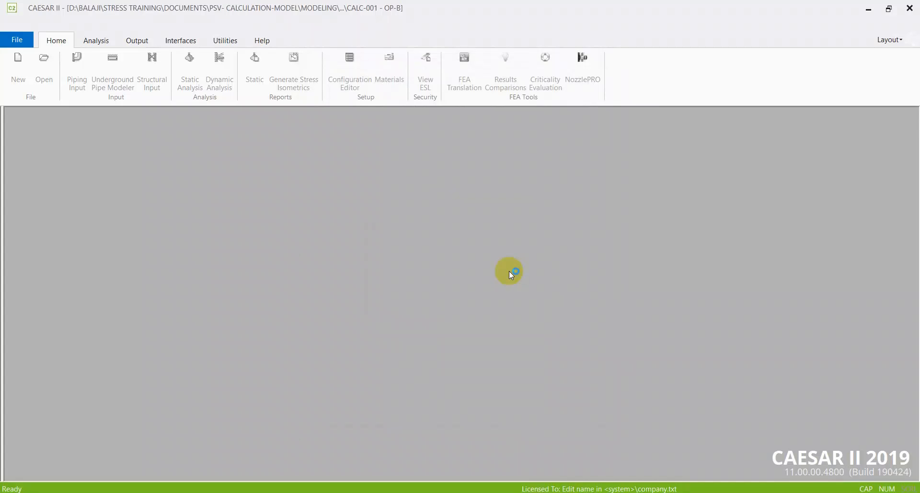
Look through the list of analyzed load cases in the static output and go back to the piping input.
scroll(84, 254, down, 3)
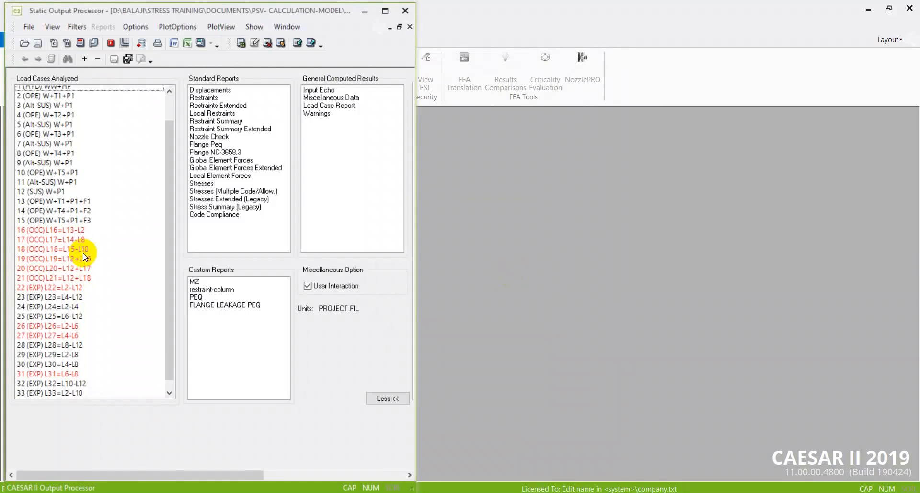
scroll(103, 131, up, 3)
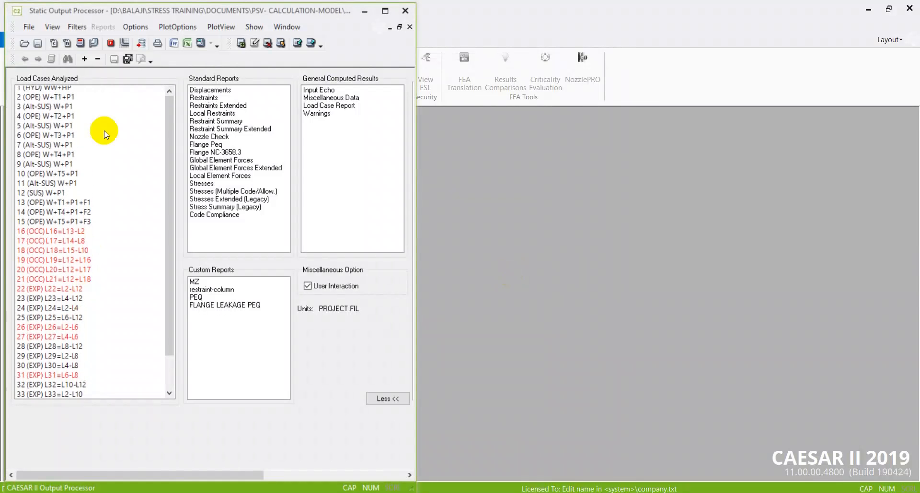
click(94, 44)
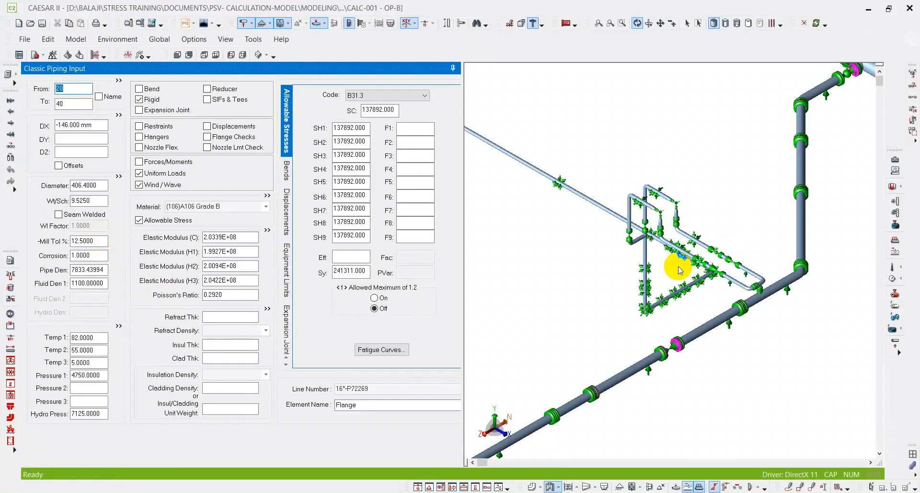
Open the existing job CALC-001 - OP-.C2 from the MODELING folder.
scroll(679, 270, down, 5)
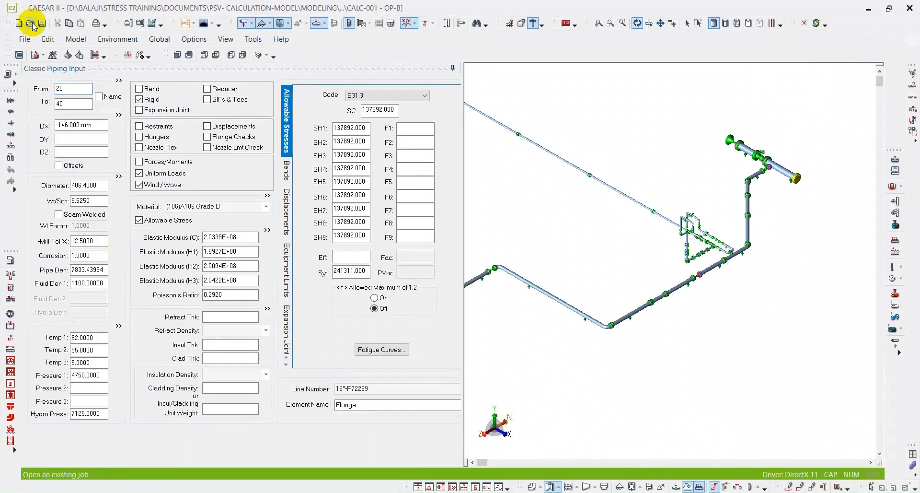
key(ctrl+o)
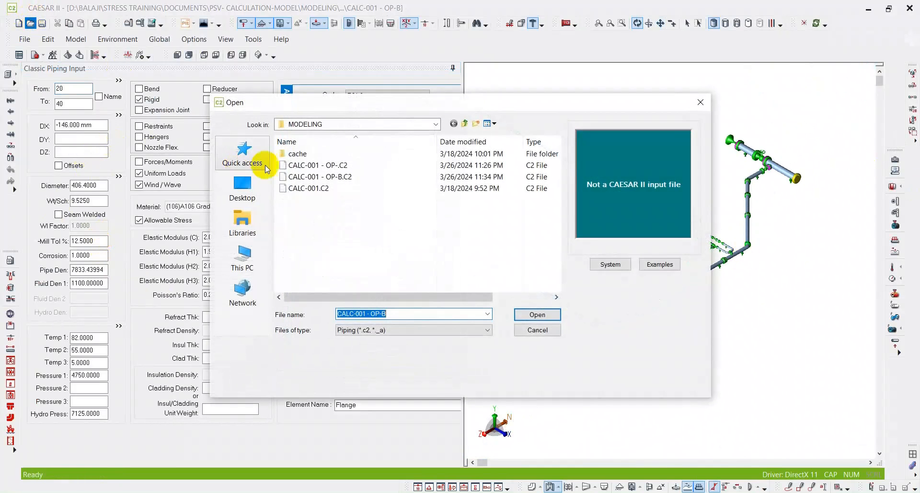
double_click(333, 166)
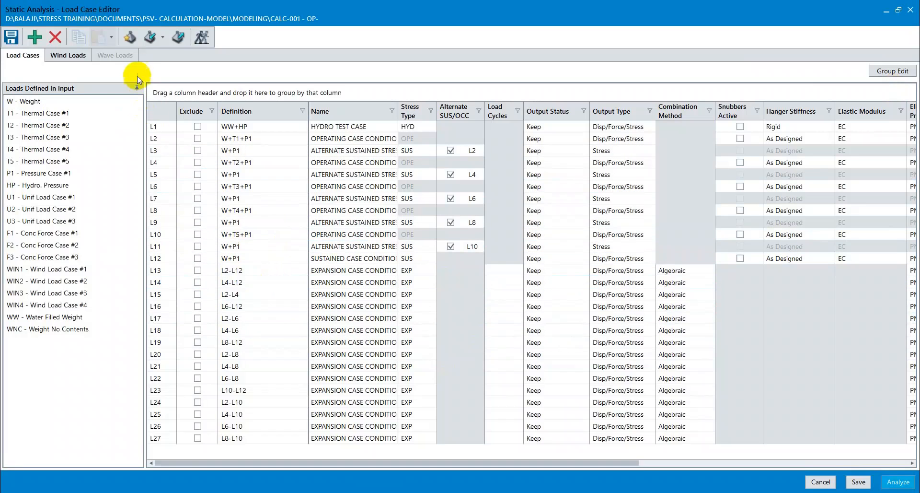
click(147, 38)
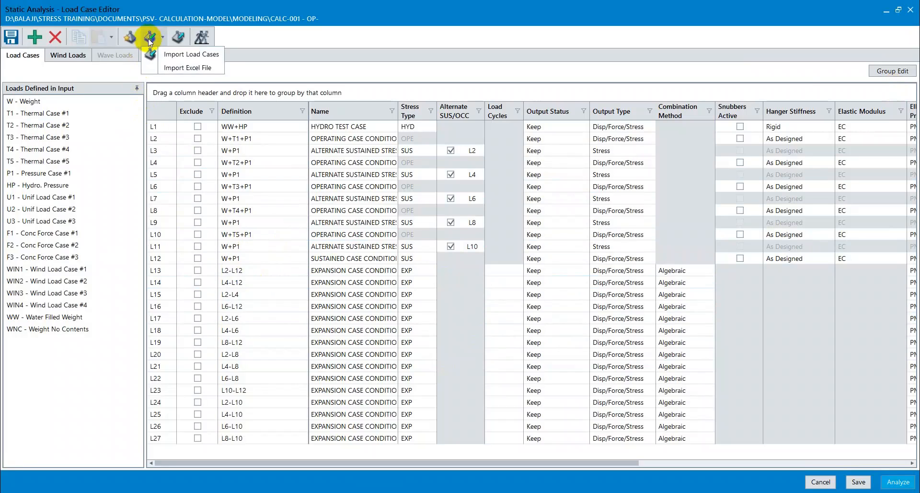
click(171, 56)
click(562, 302)
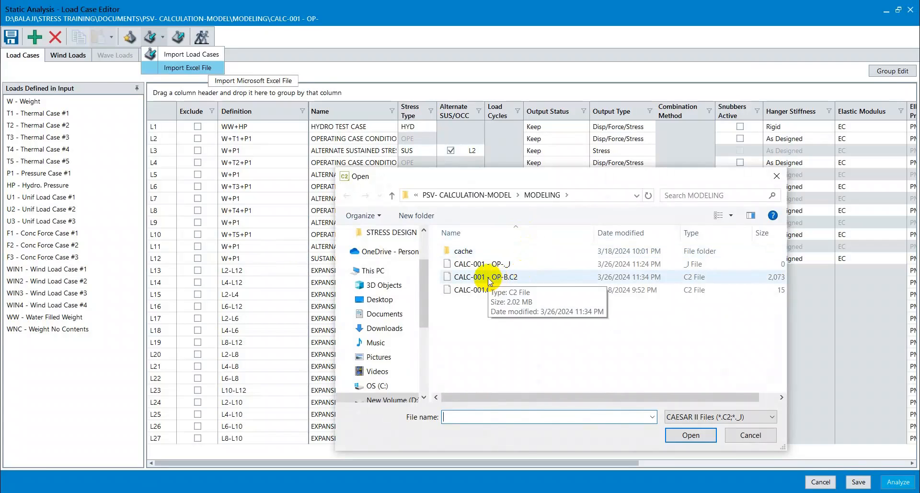
click(776, 175)
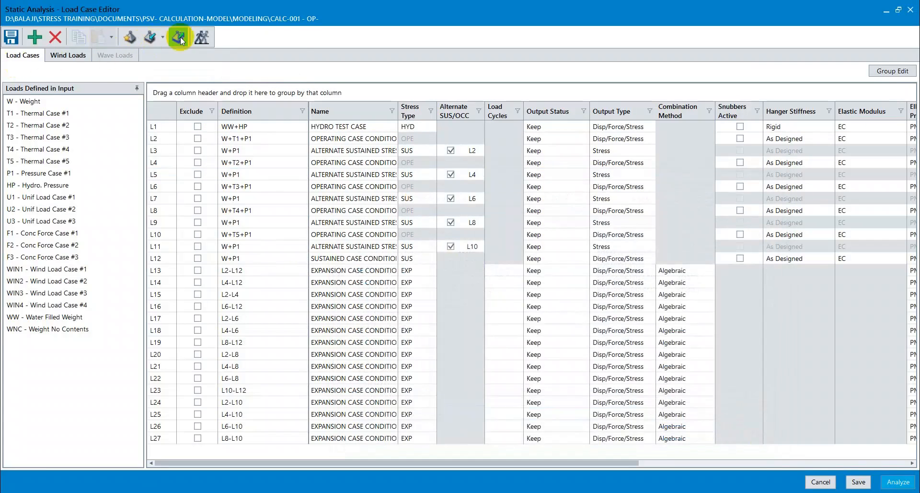
Import the load cases from CALC-001 - OP-B.C2 into the current job's load case editor.
click(151, 35)
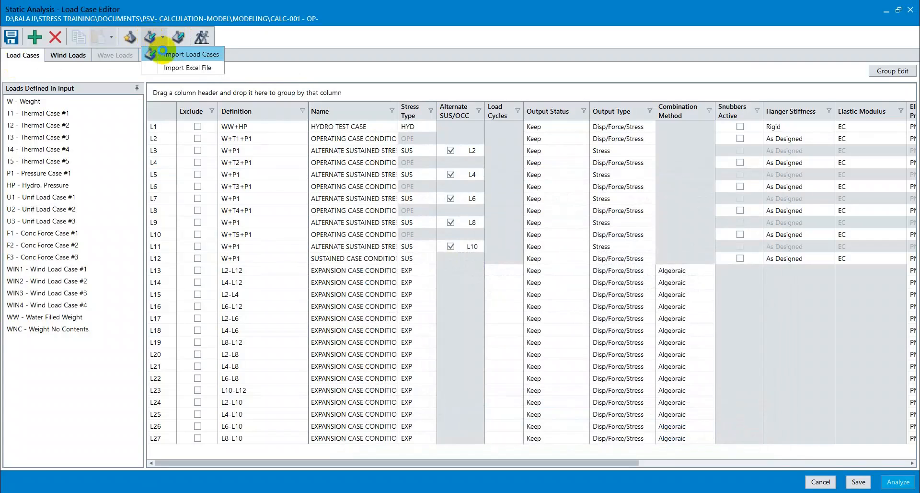
click(163, 52)
click(546, 299)
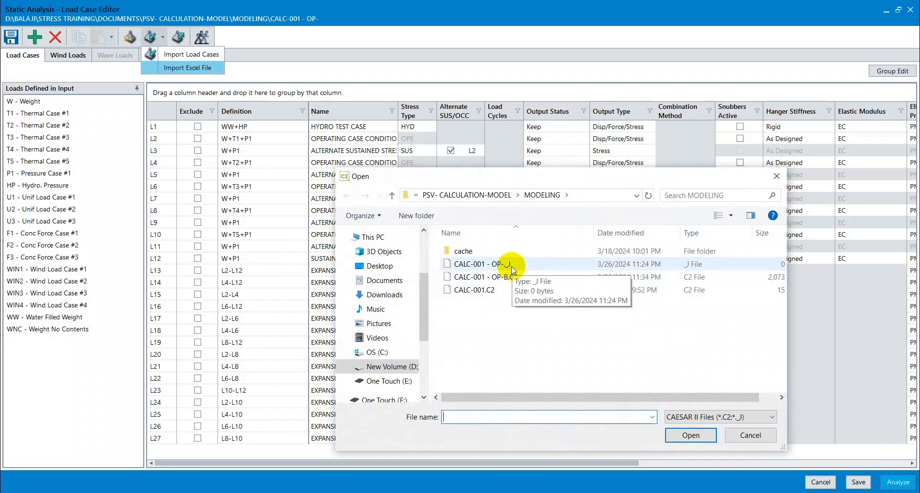
double_click(494, 281)
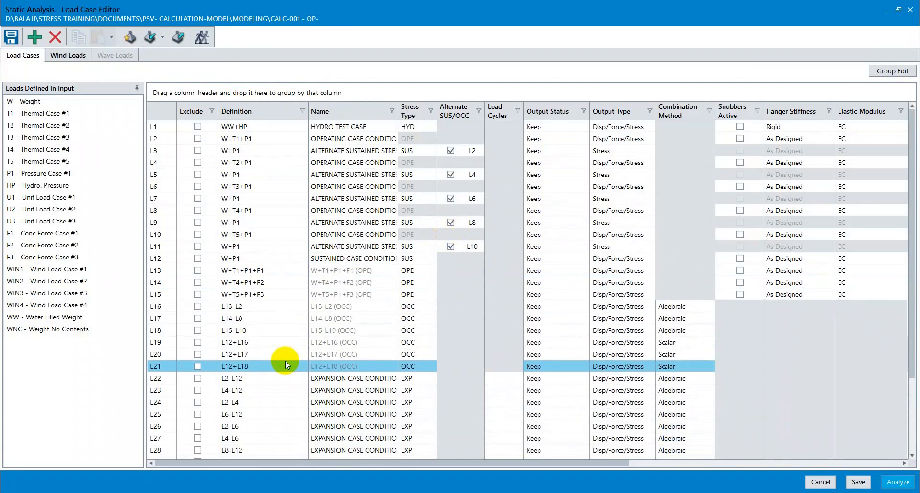
Check the imported load cases' remaining settings, from hanger stiffness and friction multiplier to flange analysis temperature and limit state load type.
click(10, 39)
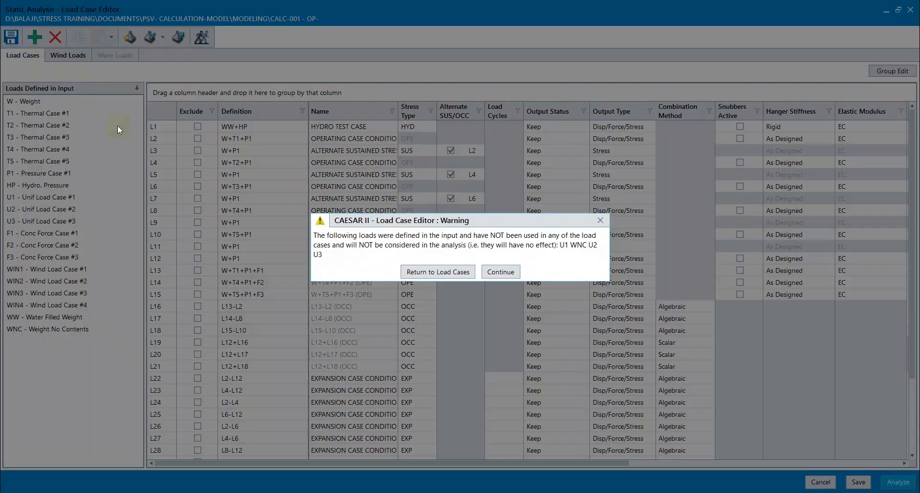
click(443, 270)
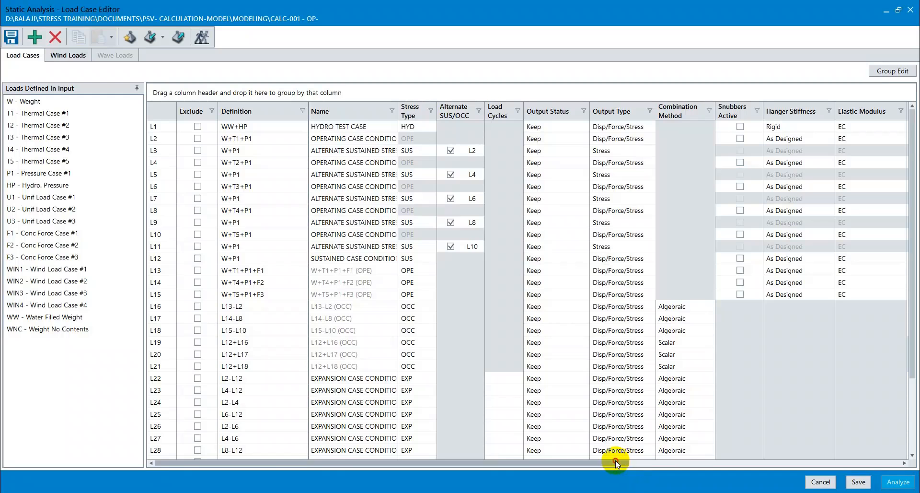
drag(612, 463, 899, 468)
click(901, 464)
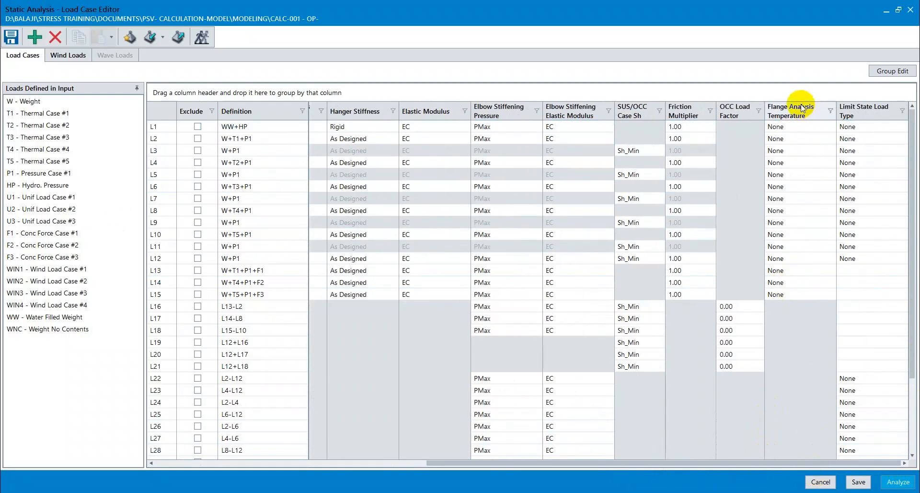
Save the imported load cases, continuing despite the unused loads, and close the load case editor.
click(862, 481)
click(438, 272)
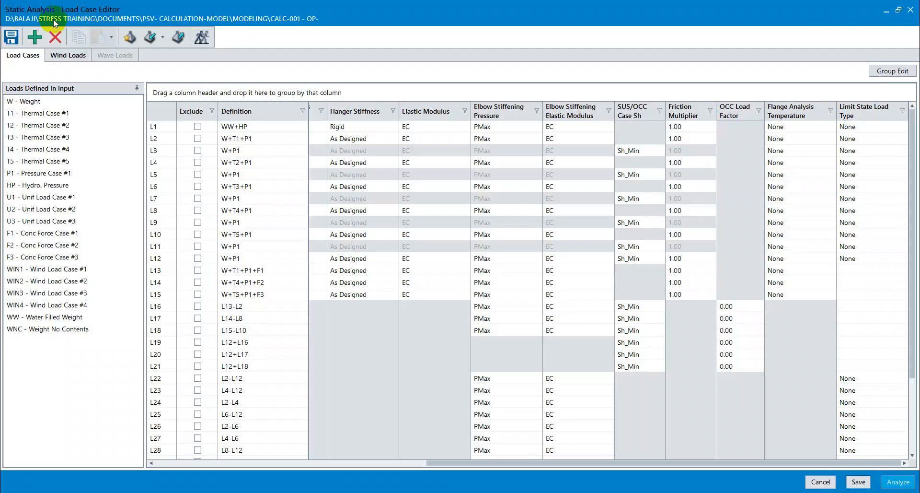
click(10, 37)
click(501, 272)
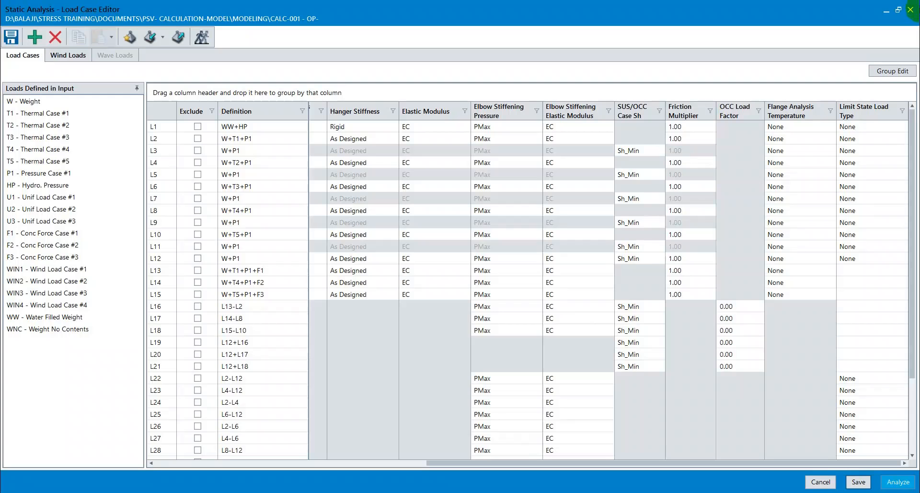
click(911, 10)
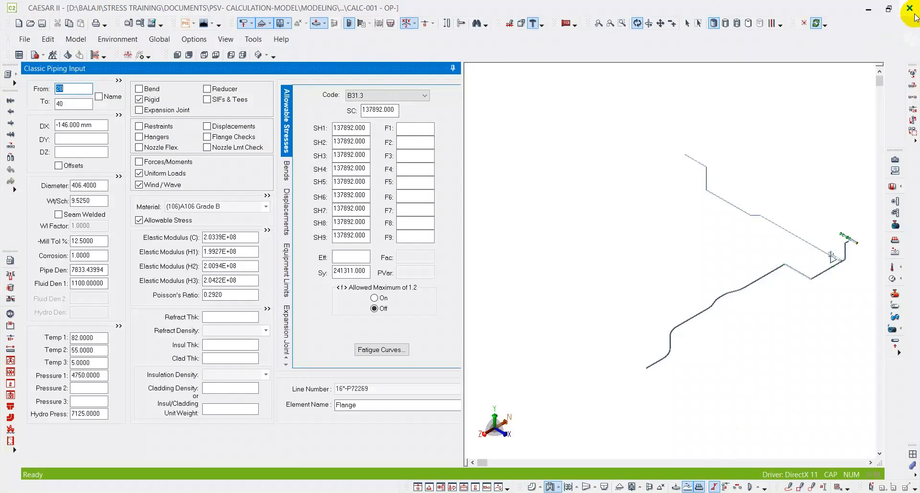
Open the job CALC-001 - OP-B.C2 and bring up its static analysis output.
click(30, 23)
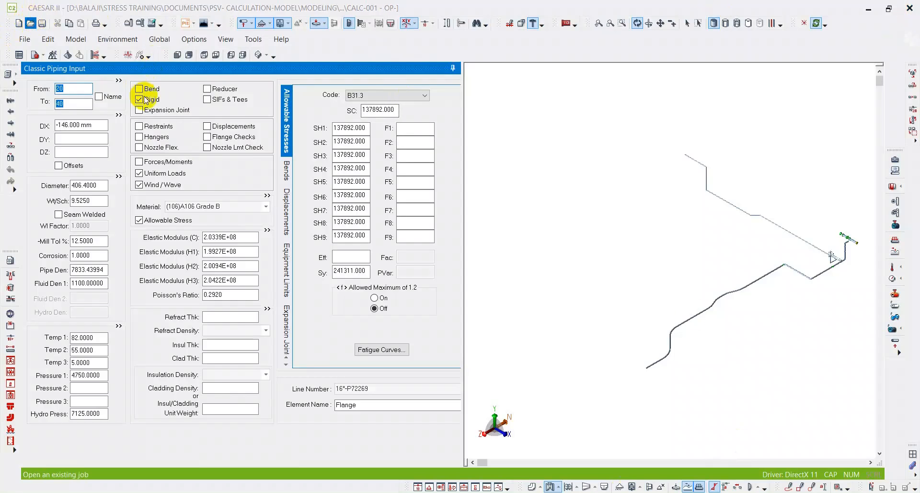
double_click(335, 175)
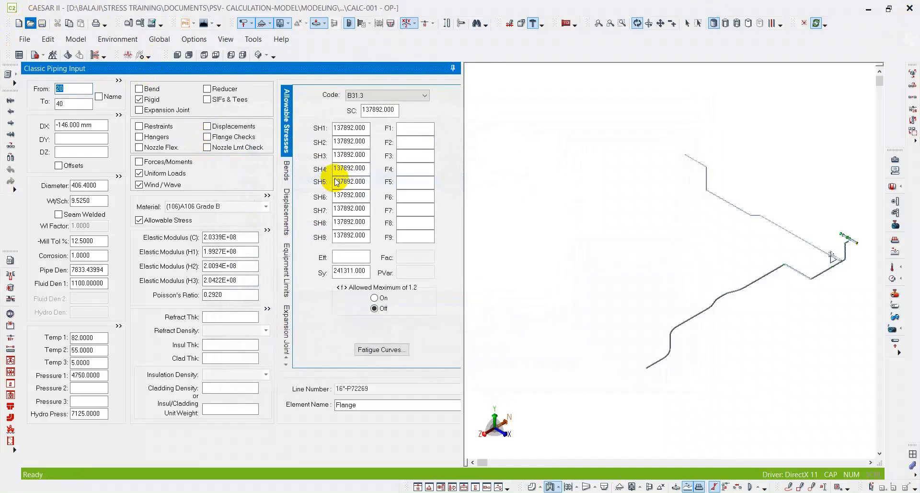
click(80, 103)
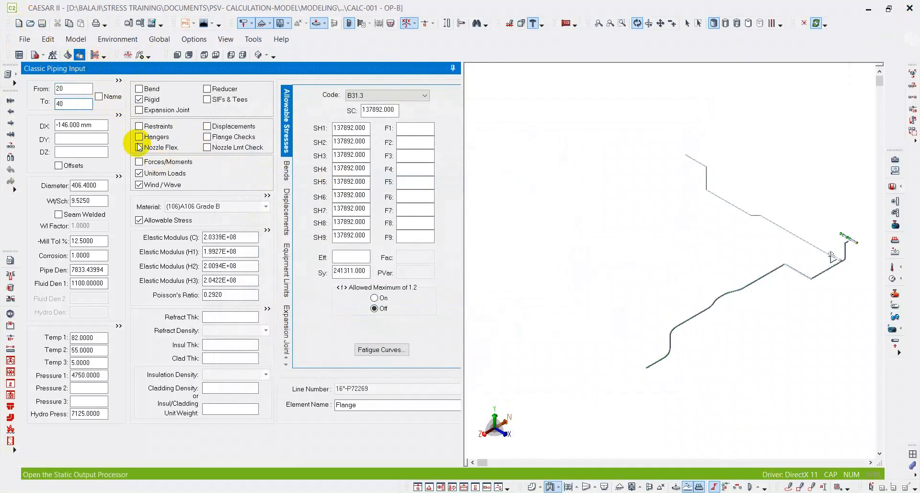
click(163, 251)
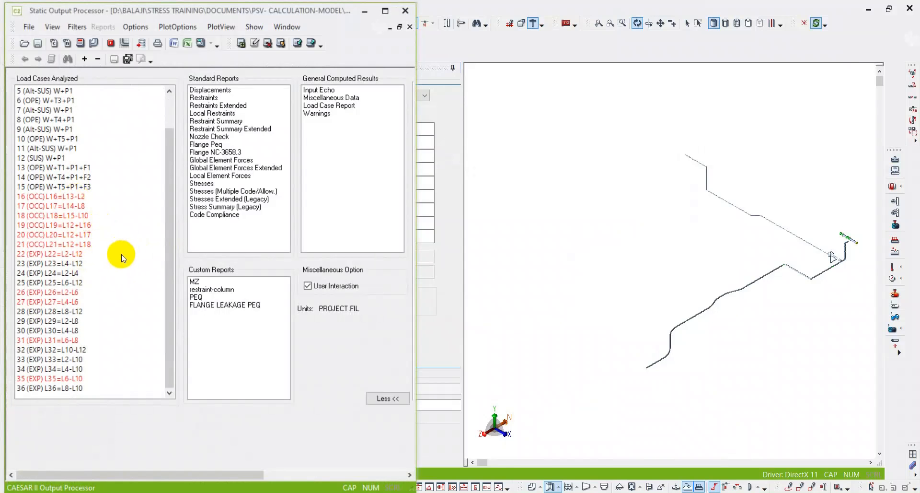
Maximize the output window and view the Flange Peq report for load case 2 (OPE) W+T1+P1.
scroll(111, 292, up, 2)
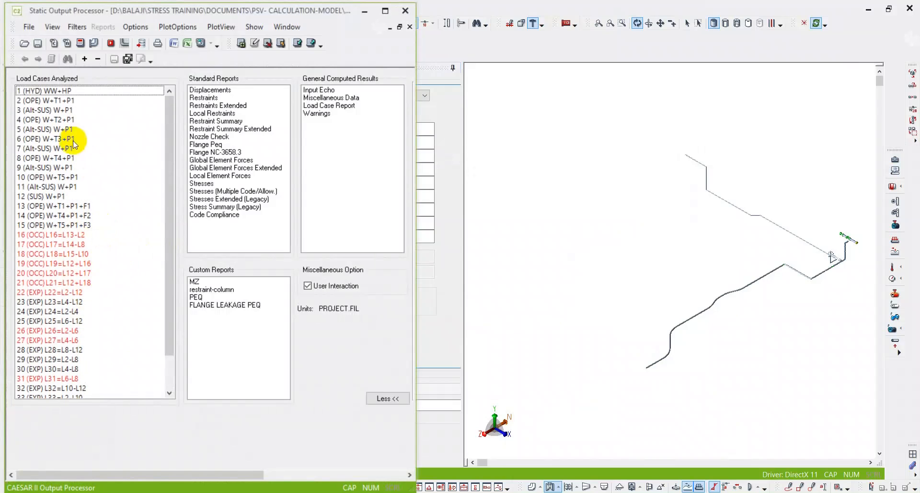
click(67, 100)
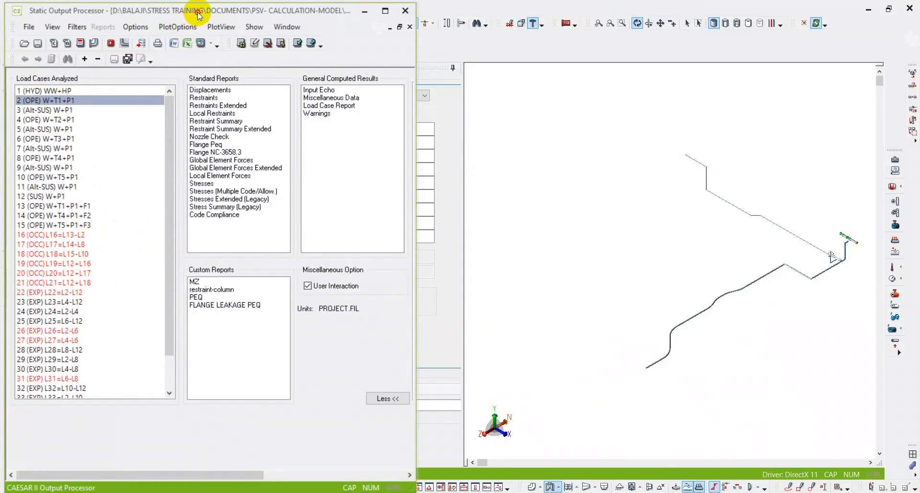
double_click(198, 10)
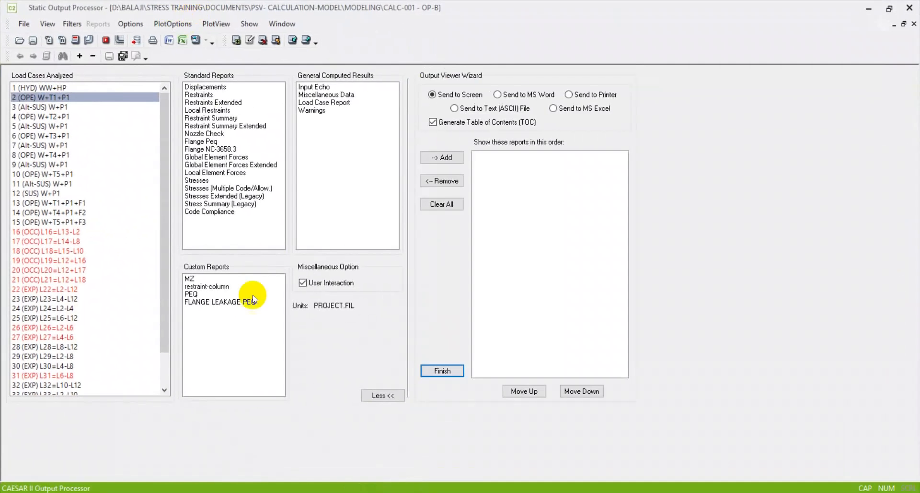
click(225, 141)
click(195, 40)
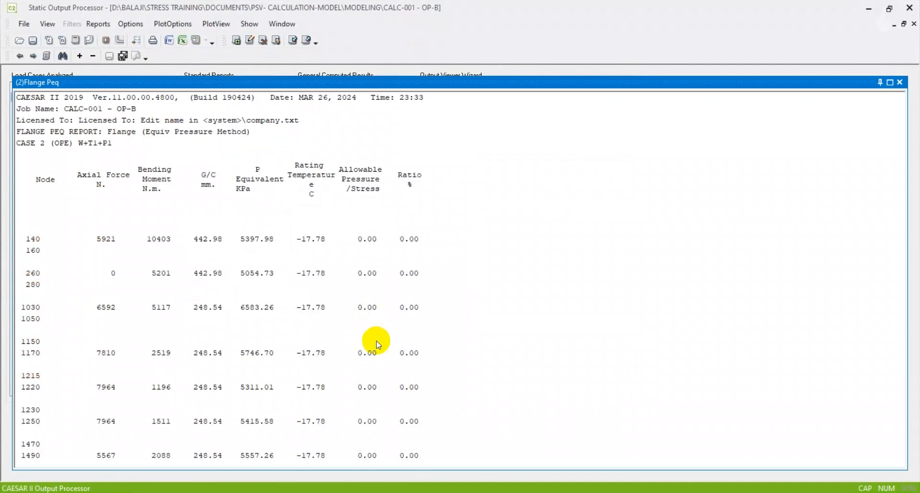
Examine the Ratio column of the Flange Peq report, and close the report and the static output.
click(415, 175)
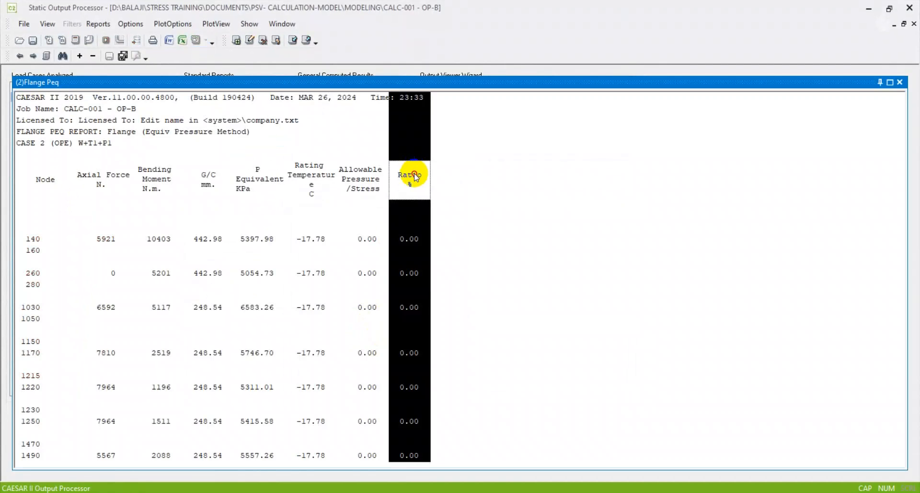
click(411, 247)
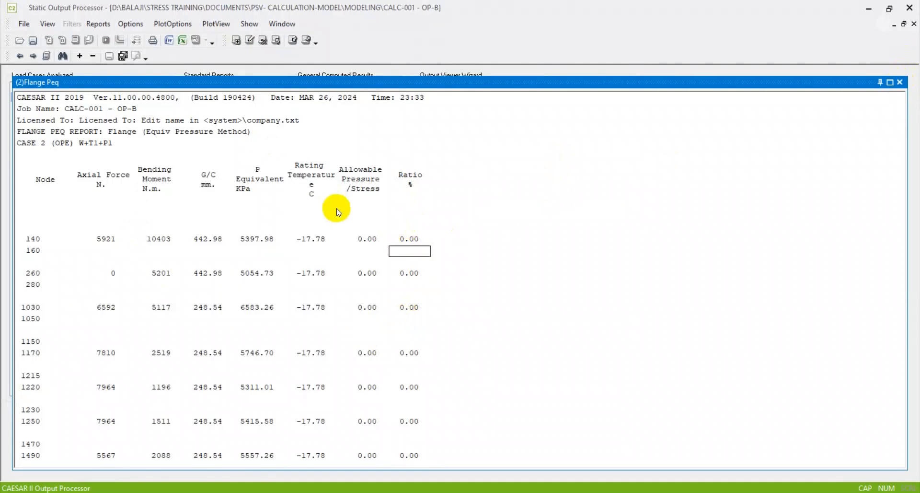
click(899, 82)
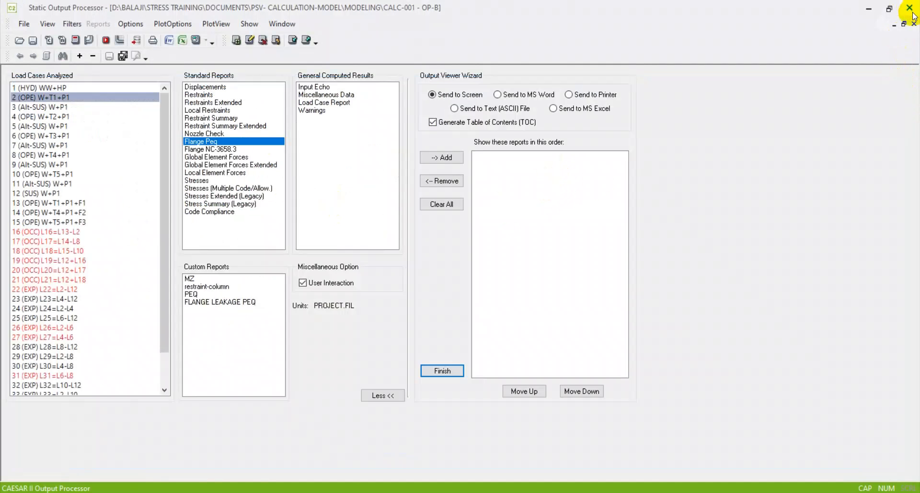
click(909, 8)
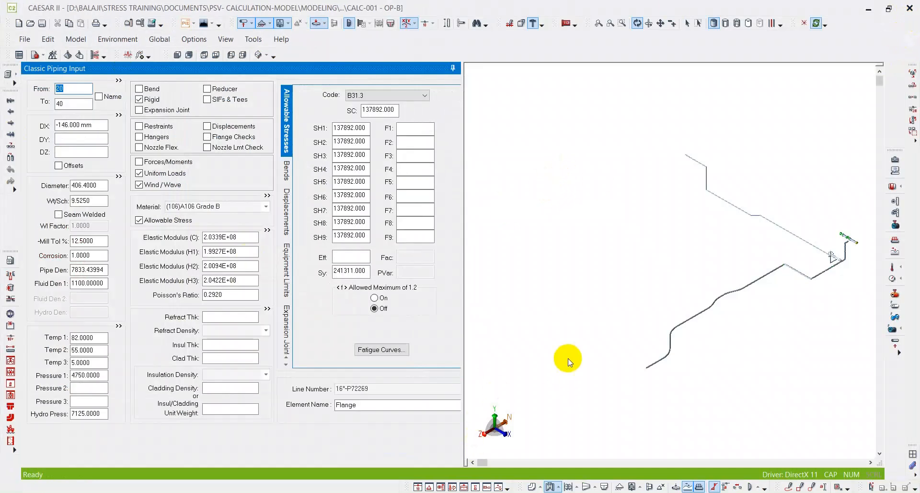
Open the unburied job CALC-001 - OP- and bring up its static load case editor.
click(29, 24)
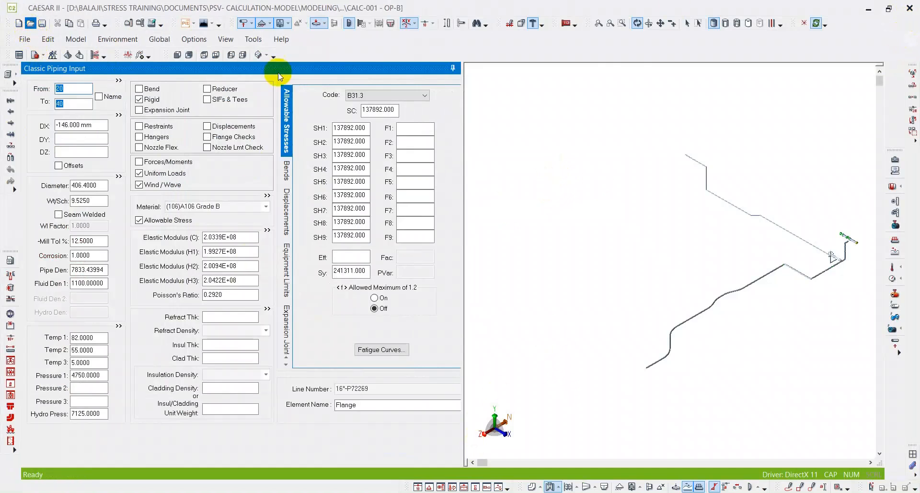
double_click(318, 165)
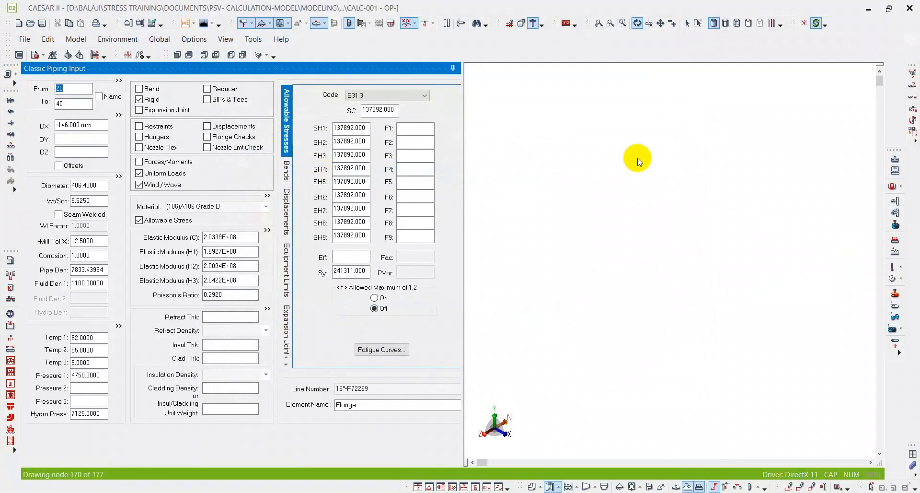
click(69, 54)
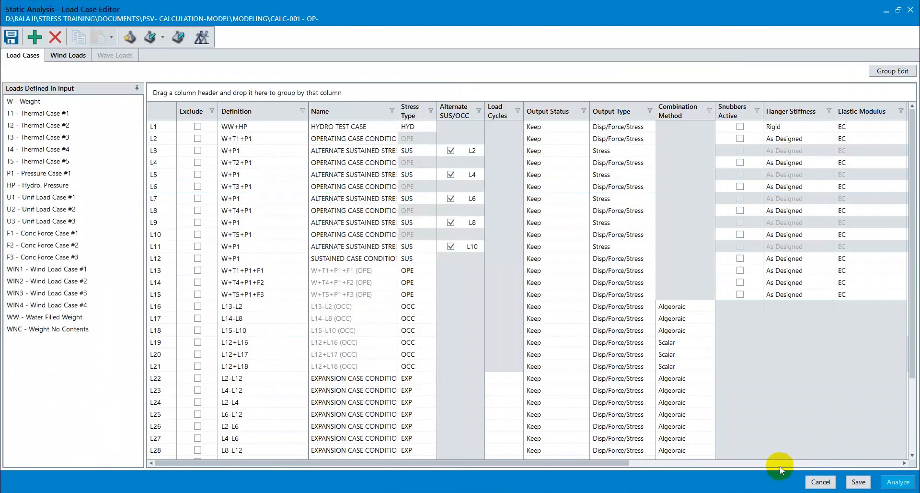
Set the flange analysis temperature to TAmb for load case L1 and to T1 for L2.
drag(612, 462, 904, 476)
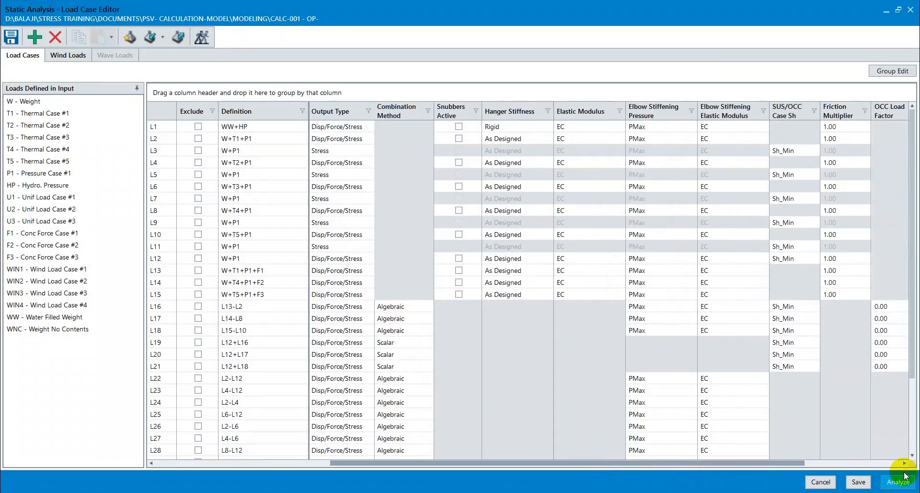
click(816, 127)
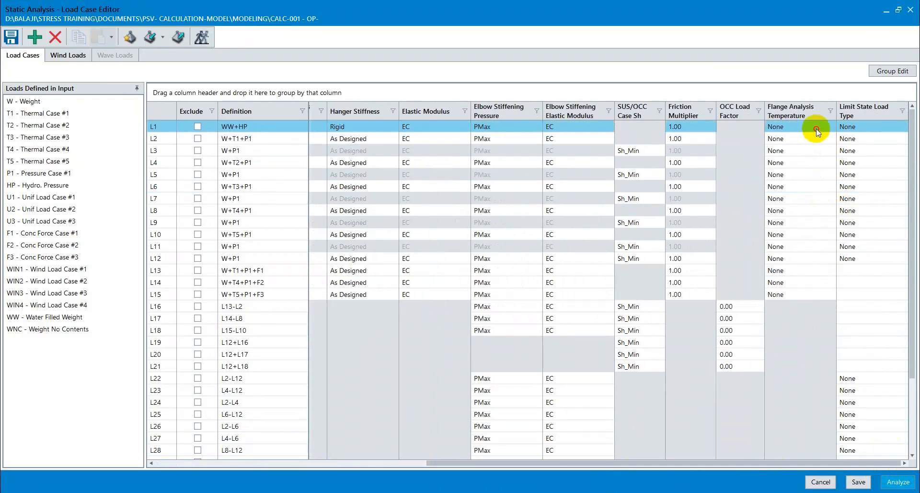
click(816, 128)
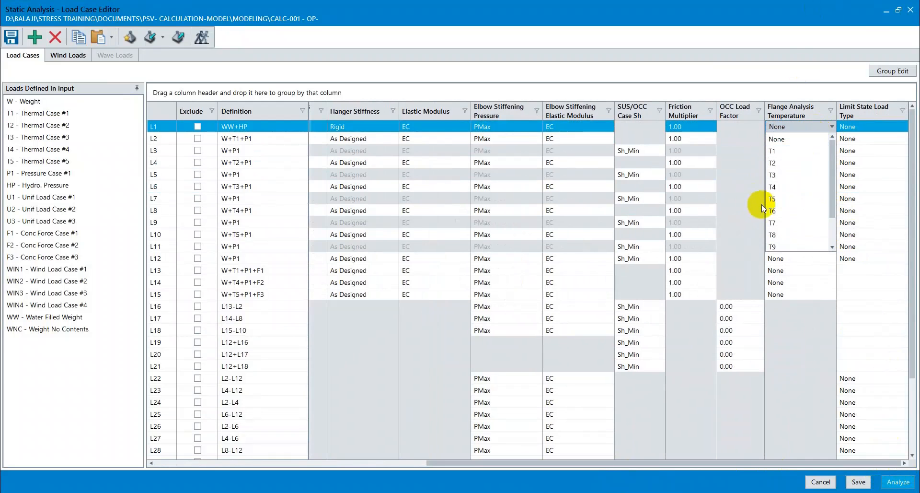
scroll(776, 210, down, 1)
click(773, 234)
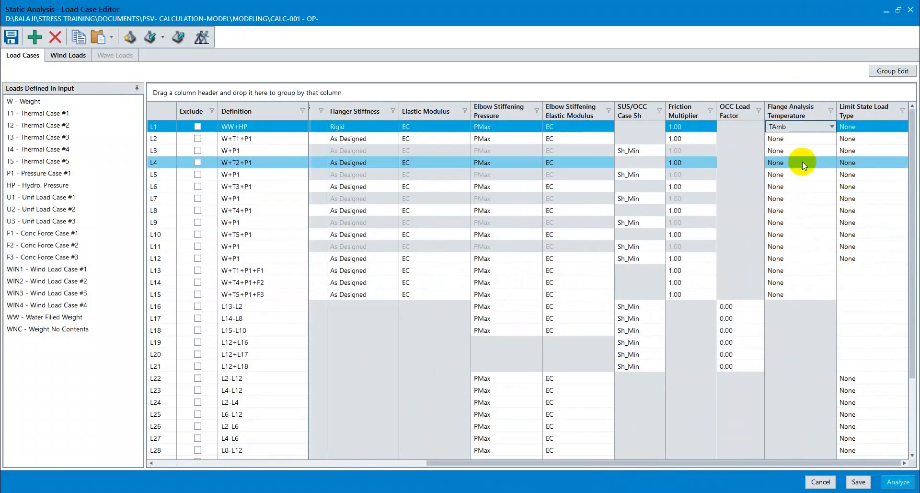
click(802, 142)
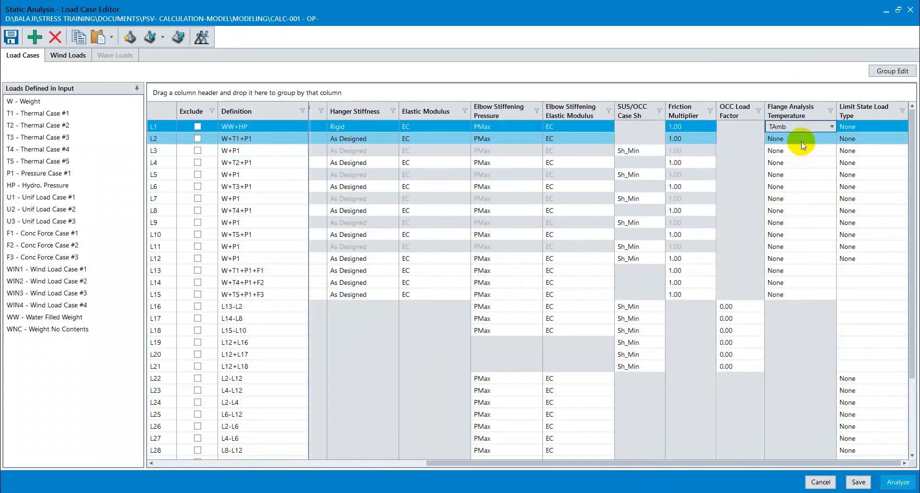
click(801, 142)
click(790, 161)
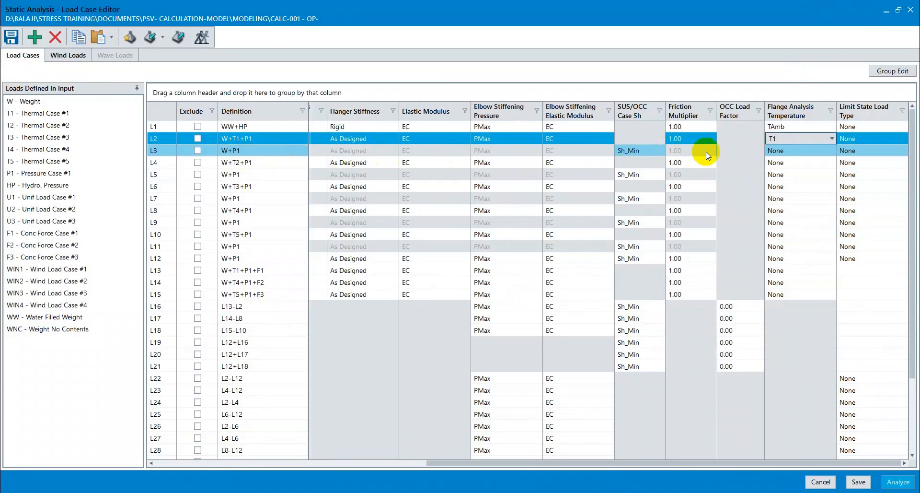
Set the flange analysis temperature to T2 for load case L4 and to T3 for L6.
click(787, 163)
click(786, 165)
click(781, 196)
click(782, 191)
click(781, 191)
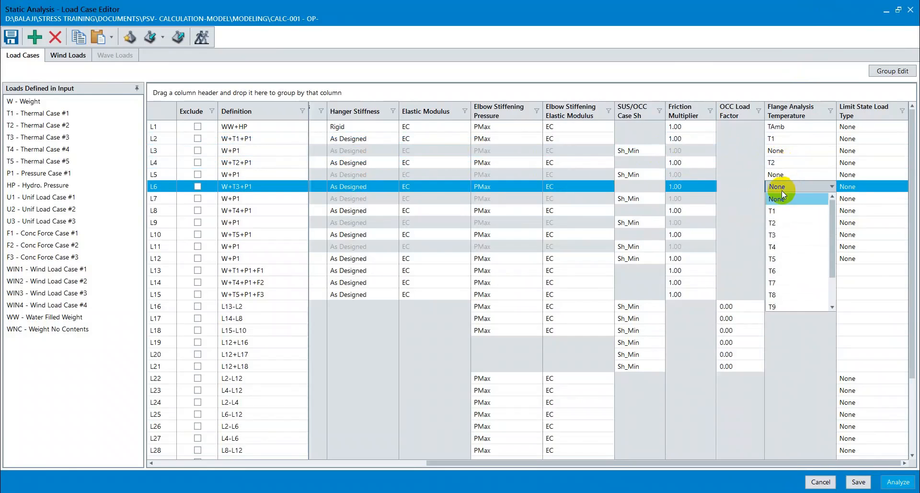
click(778, 231)
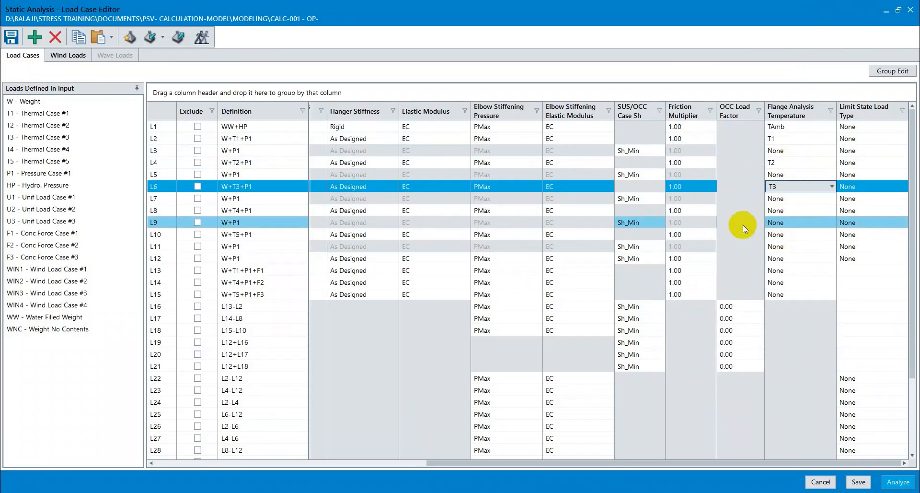
Set the flange analysis temperature to T4 for load case L8 and to T5 for L10.
click(785, 211)
click(784, 211)
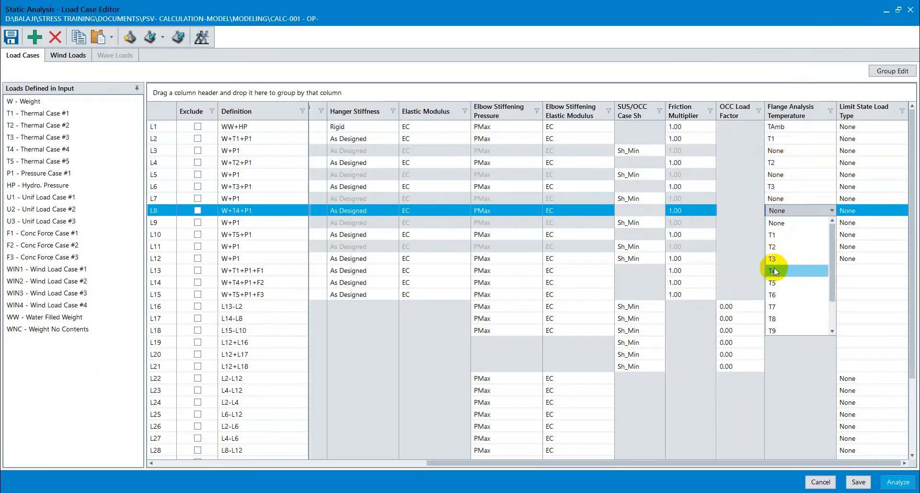
click(774, 270)
click(800, 235)
click(800, 235)
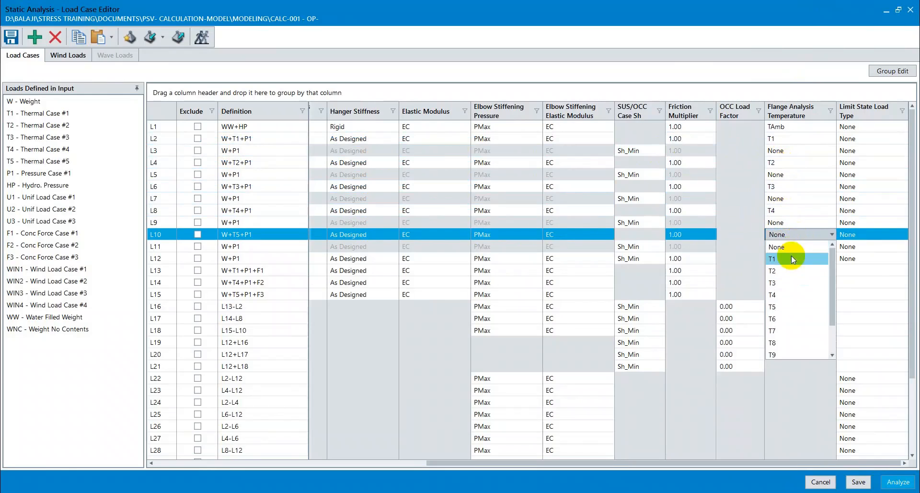
click(782, 306)
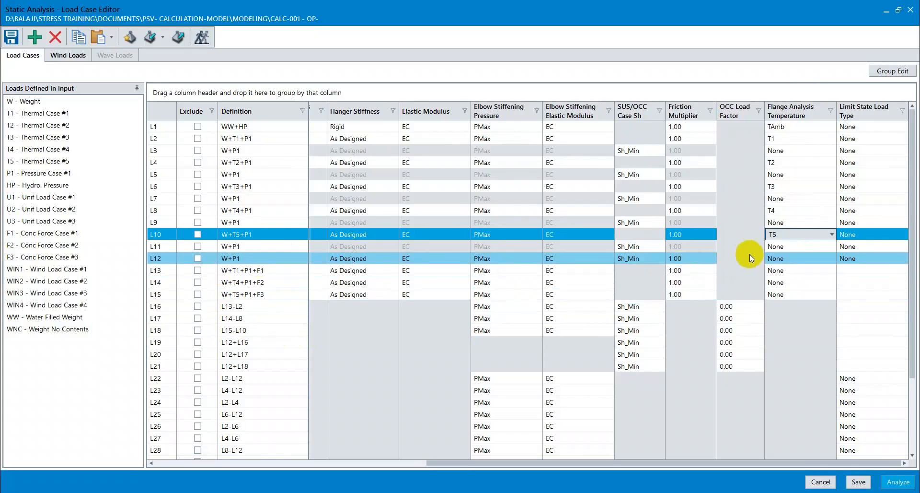
Set the flange analysis temperature to TAmb for load case L12 and to T1 for L13.
click(782, 257)
scroll(778, 306, down, 1)
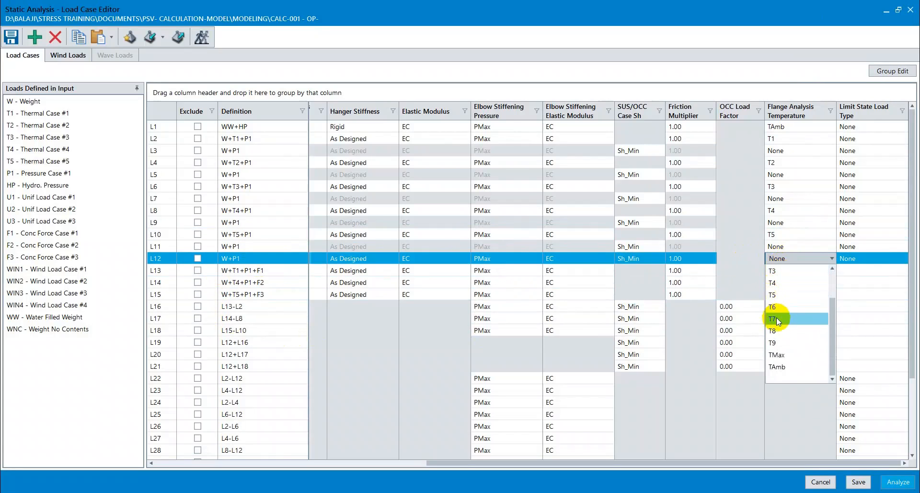
click(769, 364)
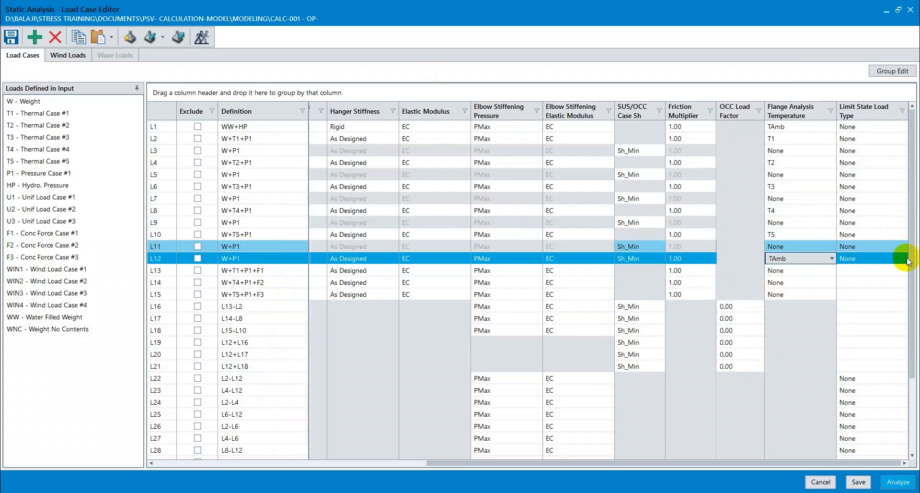
click(810, 269)
click(810, 270)
click(791, 291)
Set the flange analysis temperature to T4 for load case L14 and to T5 for L15.
click(792, 284)
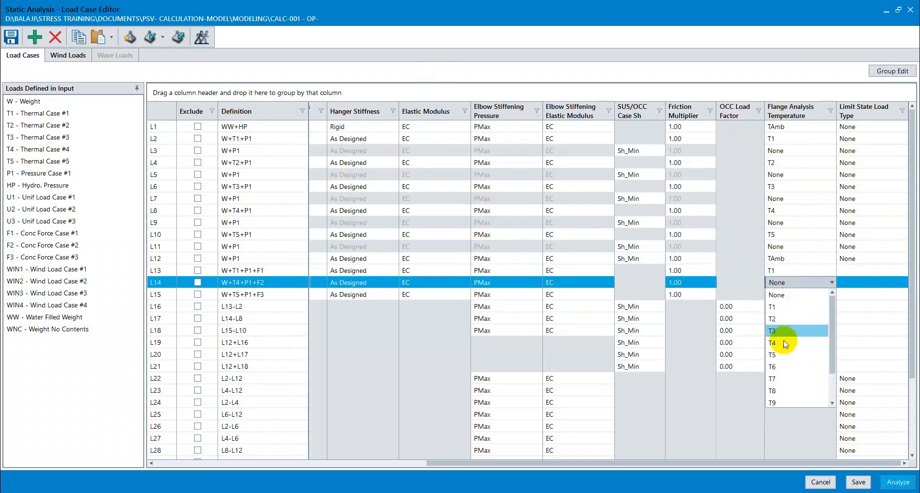
click(778, 336)
click(806, 298)
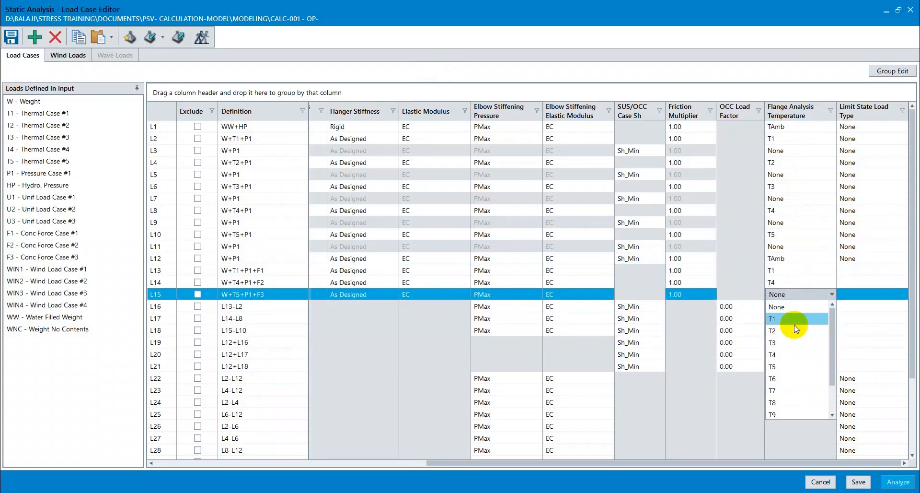
click(777, 359)
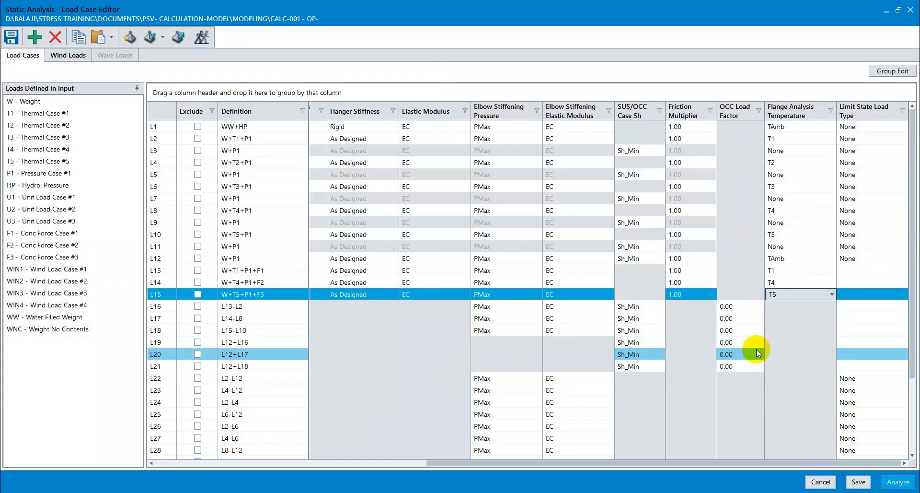
Save the load cases, continuing despite the unused loads, and close the load case editor.
click(865, 486)
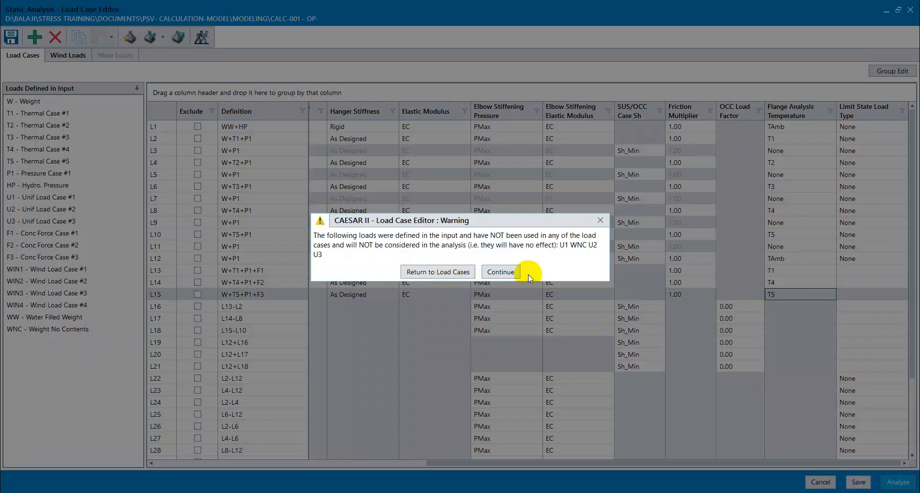
click(502, 271)
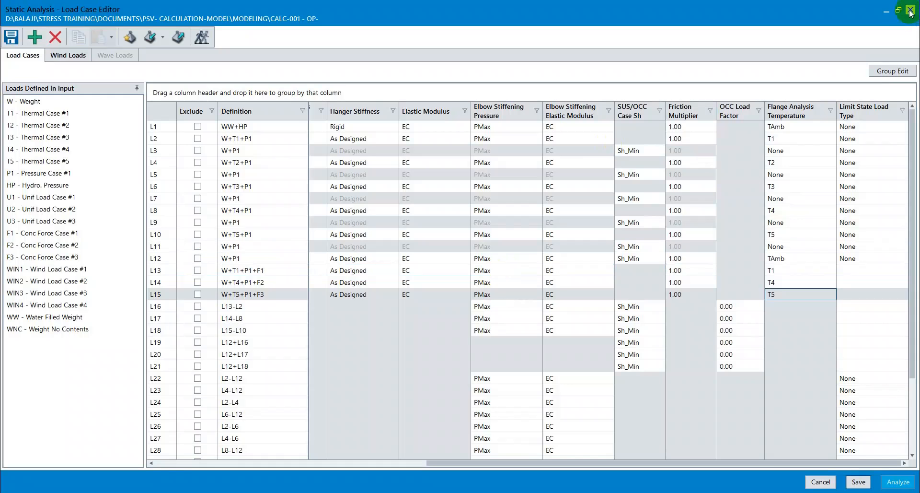
click(910, 11)
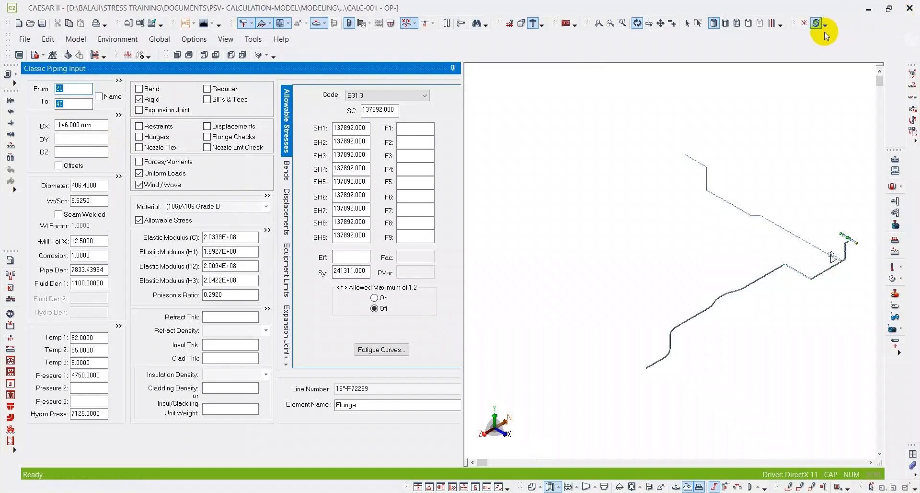
Leave the piping input and convert the job into the buried model CALC-001 - OP-B with the Underground Pipe Modeler.
click(820, 25)
click(108, 87)
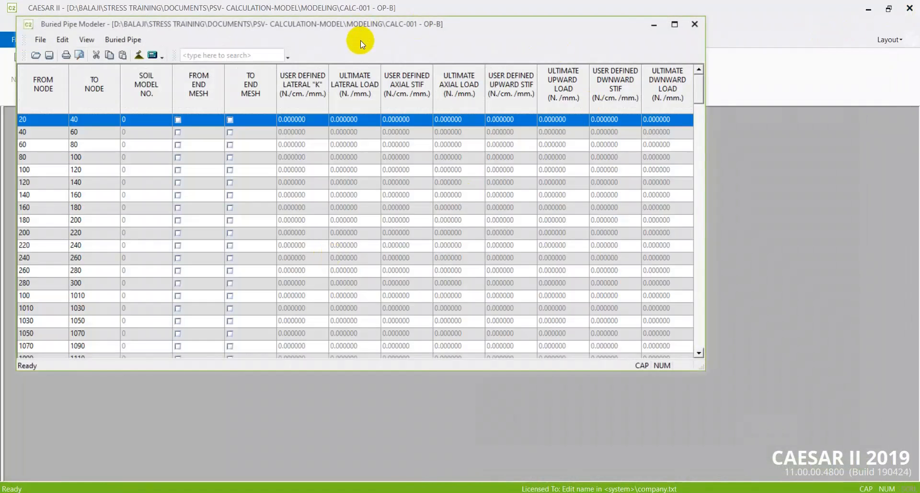
click(154, 56)
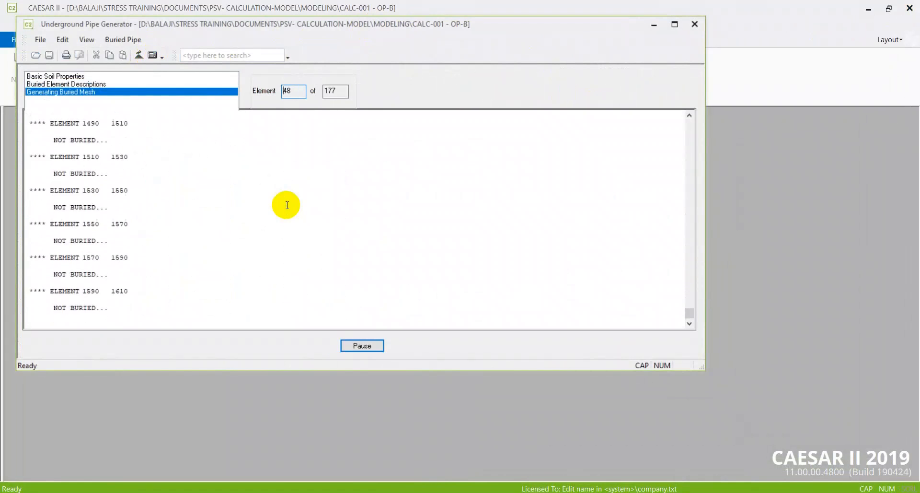
double_click(441, 26)
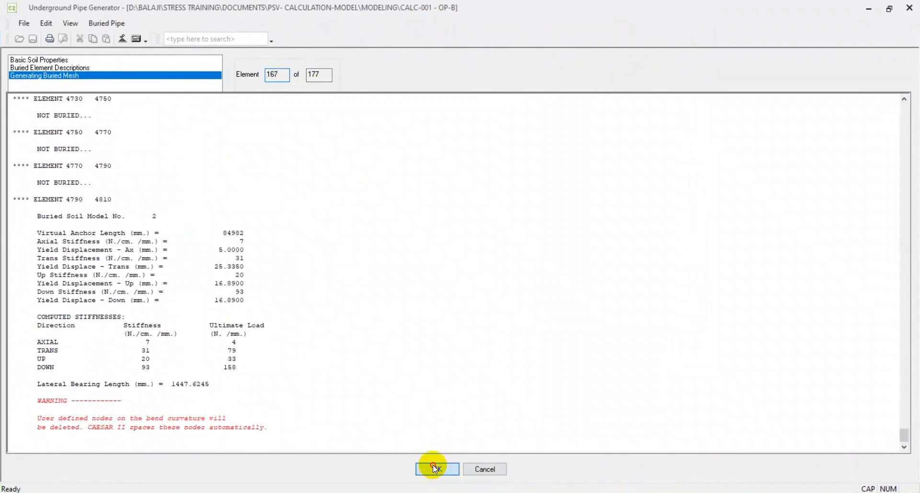
click(433, 464)
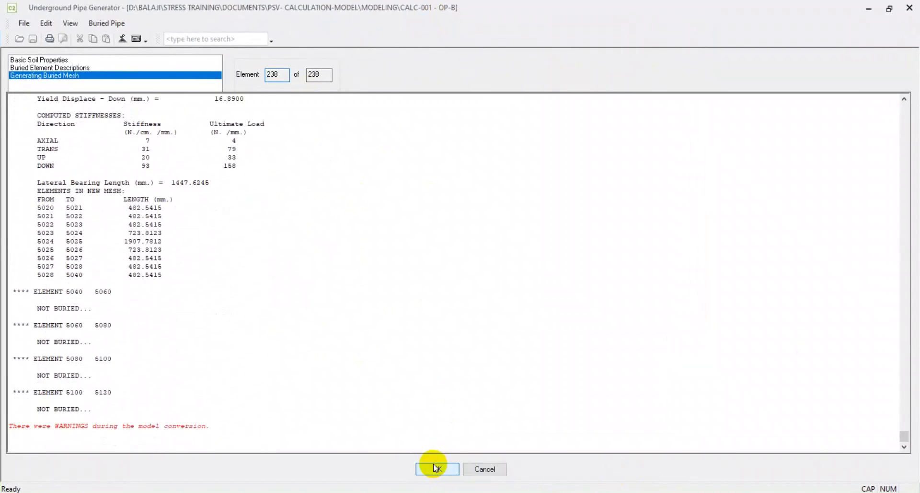
click(436, 468)
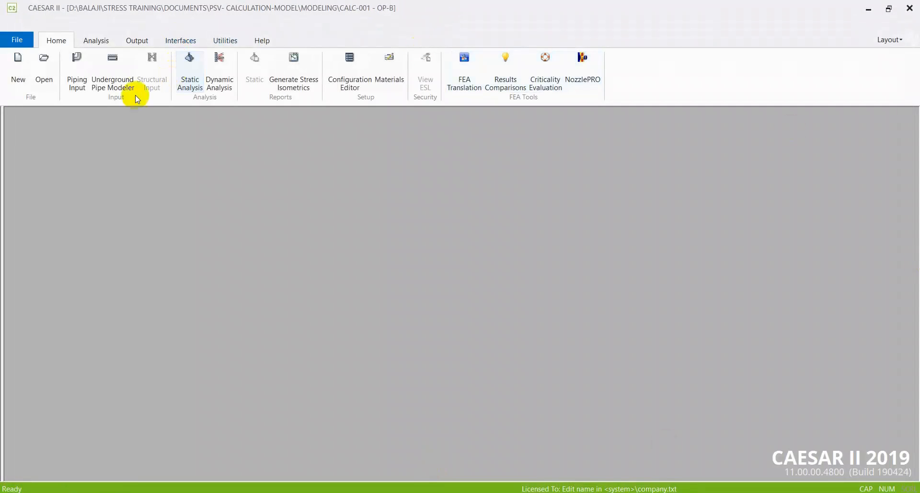
Open the piping input and load case editor of CALC-001 - OP-B and check the flange analysis temperatures.
click(75, 80)
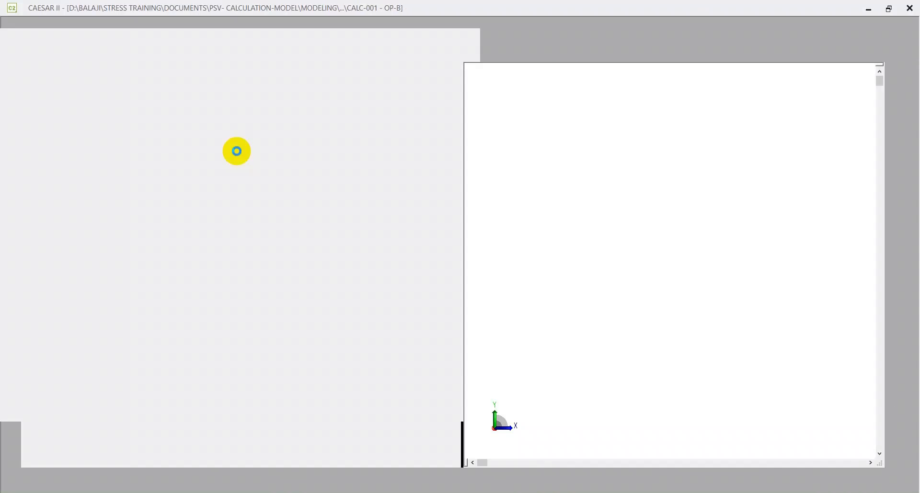
click(67, 91)
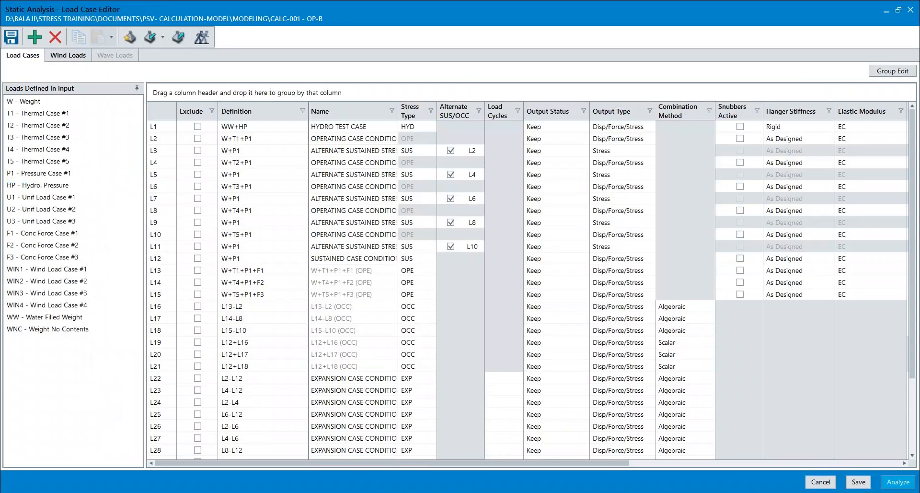
drag(620, 467, 913, 467)
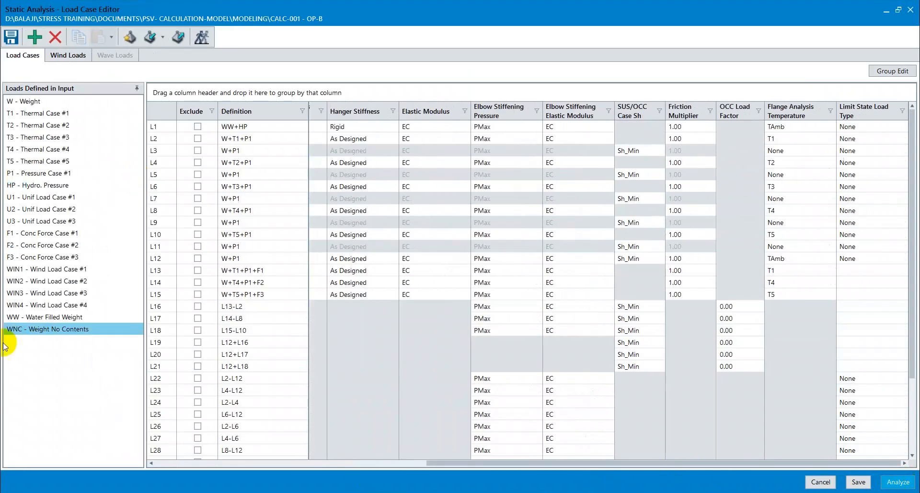
click(821, 174)
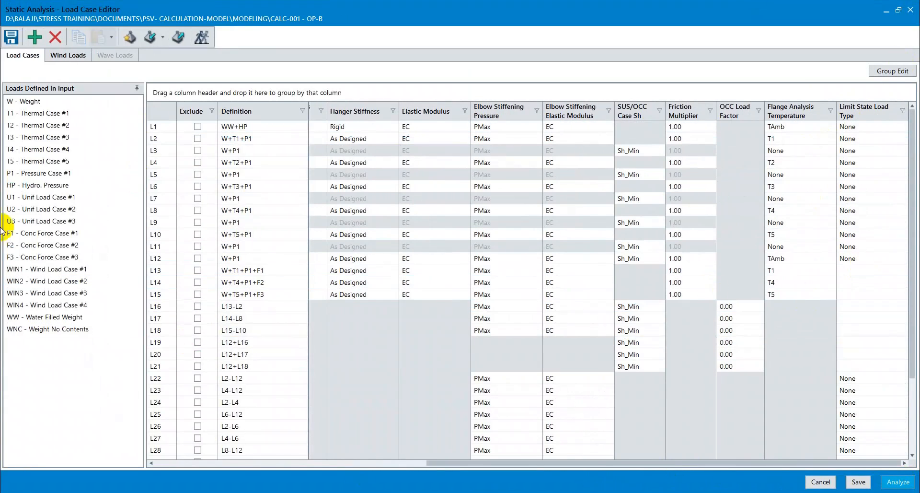
Run the static analysis of the buried job, continuing despite the unused loads.
click(203, 36)
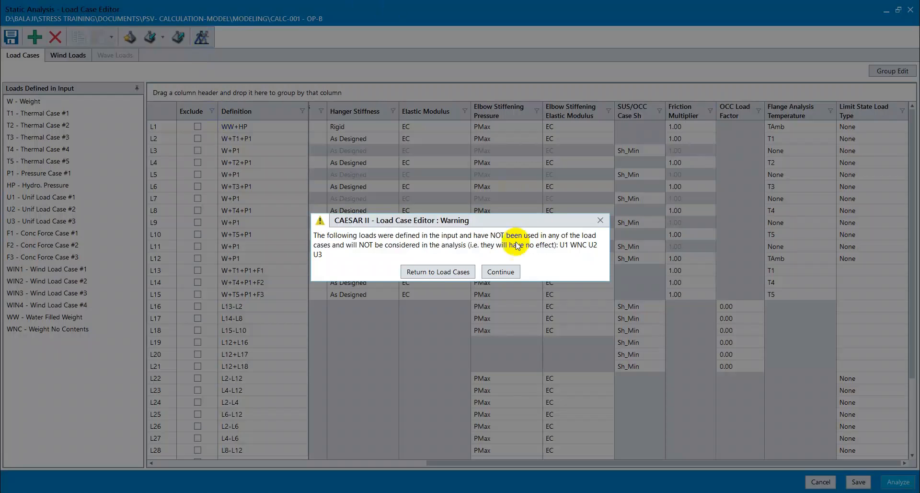
click(500, 272)
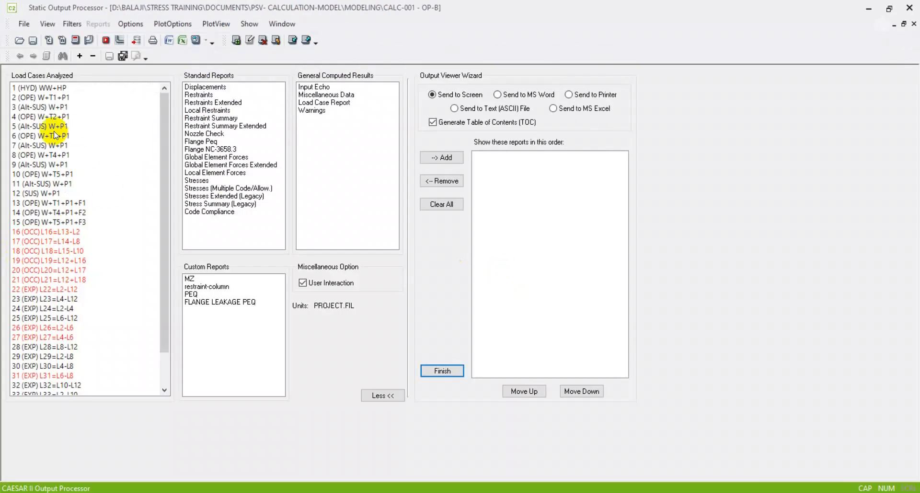
Try selecting load cases 1, 2, 4, 6, 8, 10 and 12 to 15 for the Flange Peq and FLANGE LEAKAGE PEQ reports.
click(45, 88)
ctrl+click(53, 98)
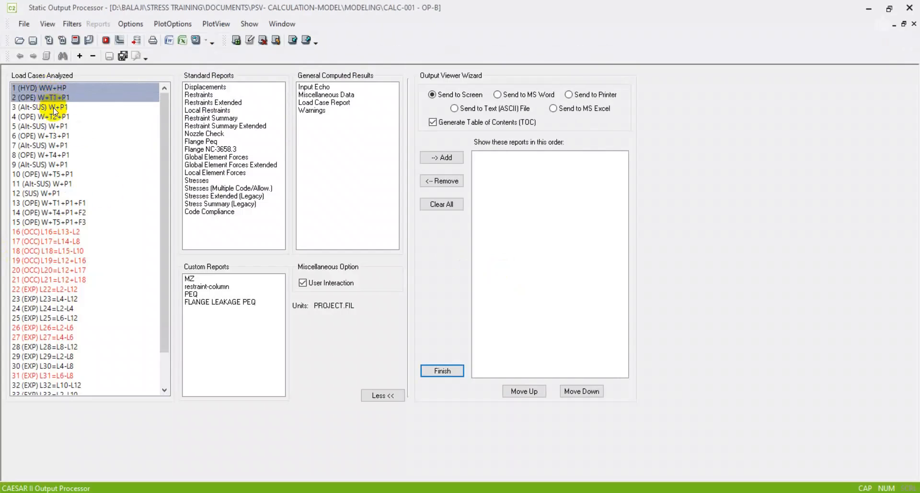
ctrl+click(54, 117)
ctrl+click(54, 136)
ctrl+click(55, 155)
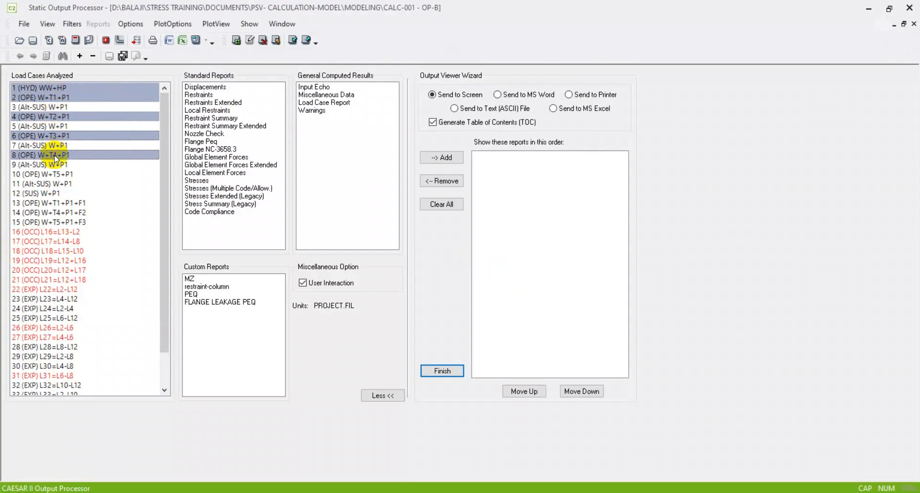
ctrl+click(55, 174)
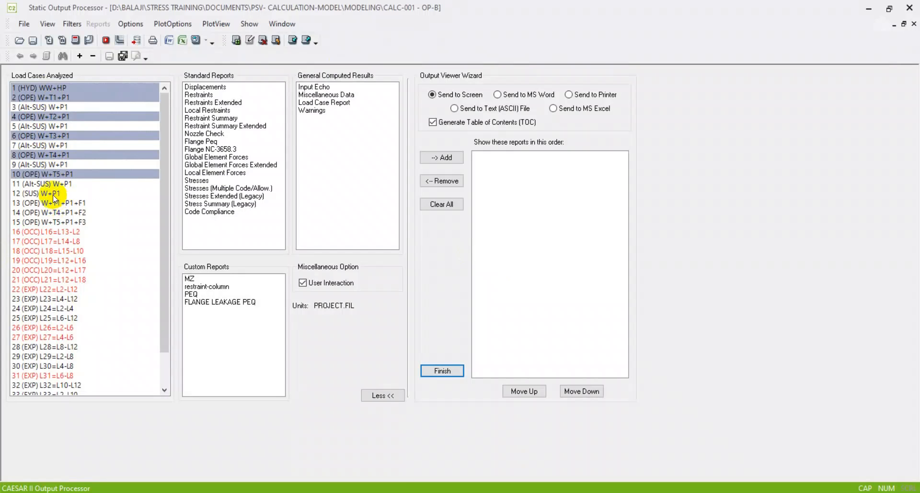
ctrl+click(54, 193)
ctrl+click(53, 203)
ctrl+click(52, 212)
ctrl+click(53, 222)
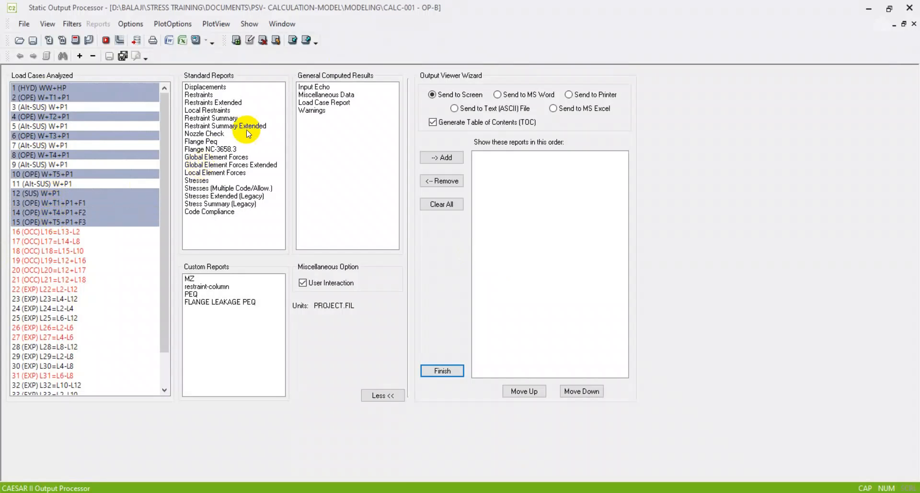
click(208, 142)
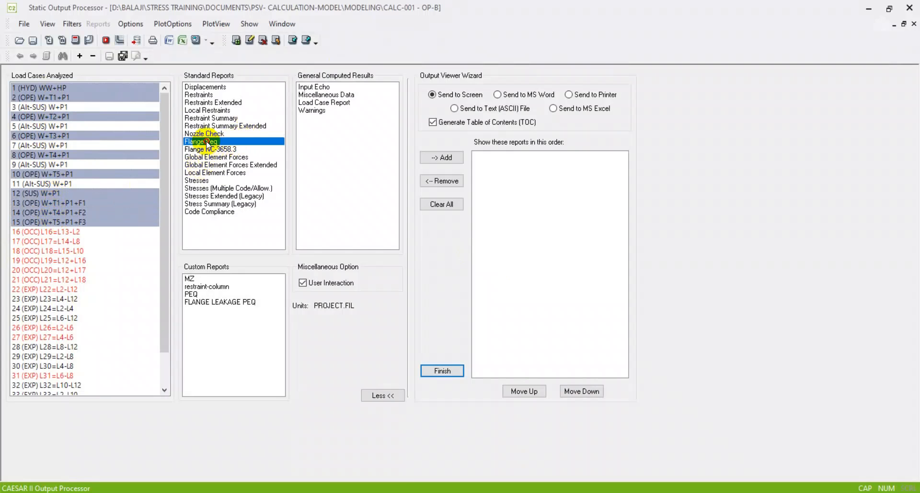
click(191, 301)
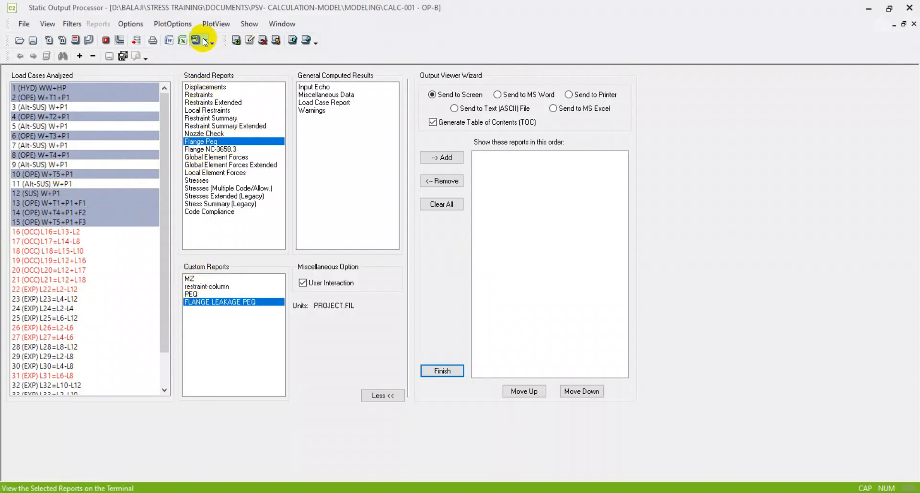
click(207, 141)
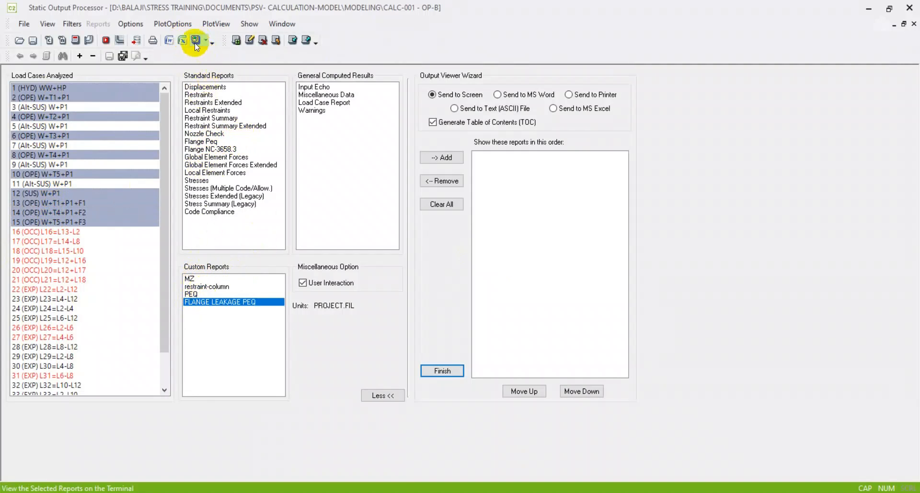
Generate only the standard Flange Peq reports for load cases 1, 2 and 4, check case 4, and close them.
click(207, 141)
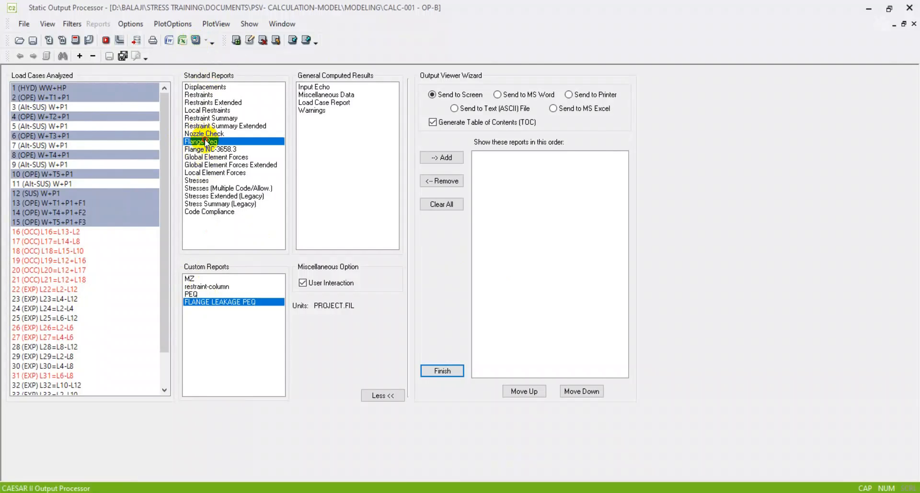
click(60, 90)
ctrl+click(63, 97)
ctrl+click(60, 117)
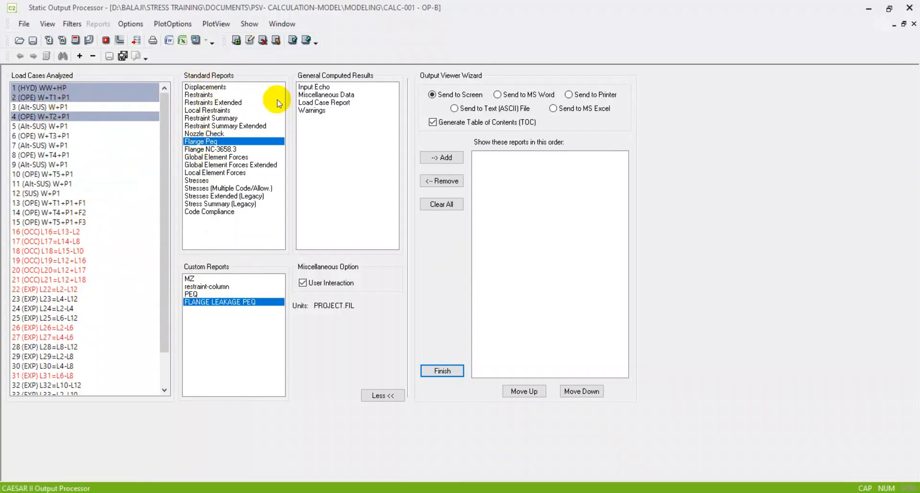
ctrl+click(221, 302)
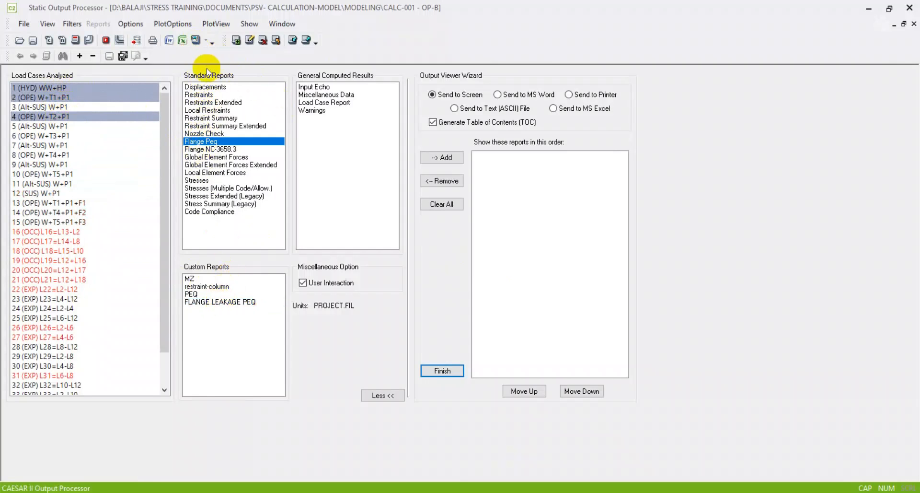
click(196, 39)
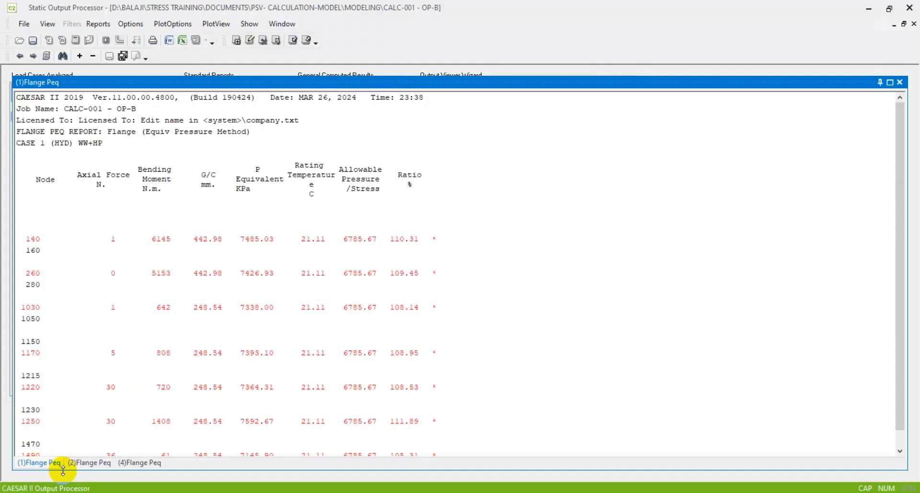
click(122, 462)
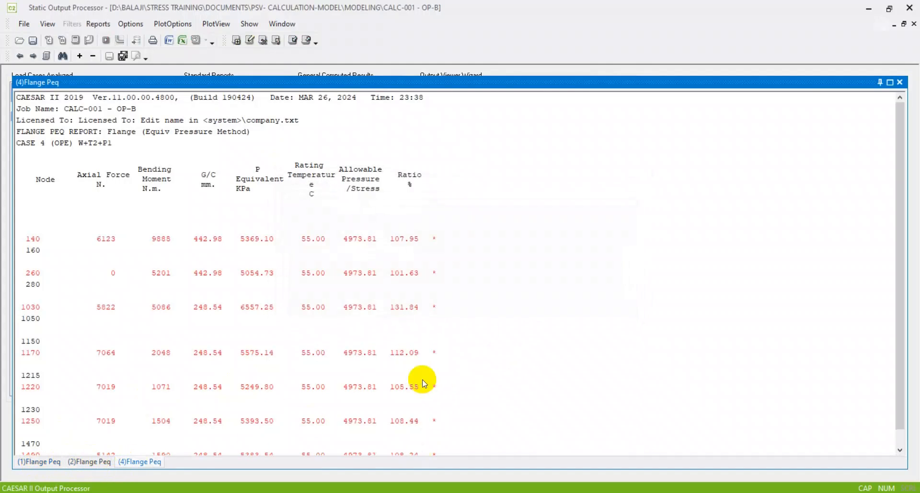
click(900, 82)
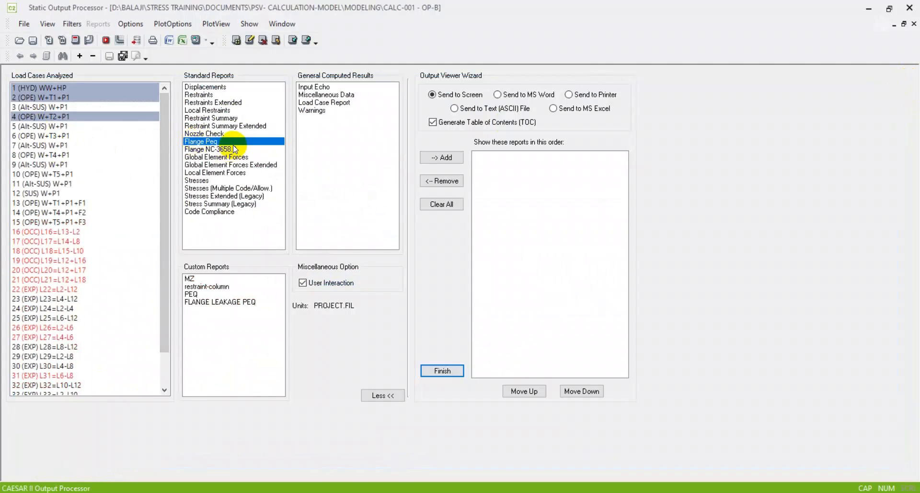
Generate the custom FLANGE LEAKAGE PEQ report for load cases 1, 2, 4, 6, 8, 10 and 12 to 15.
click(213, 141)
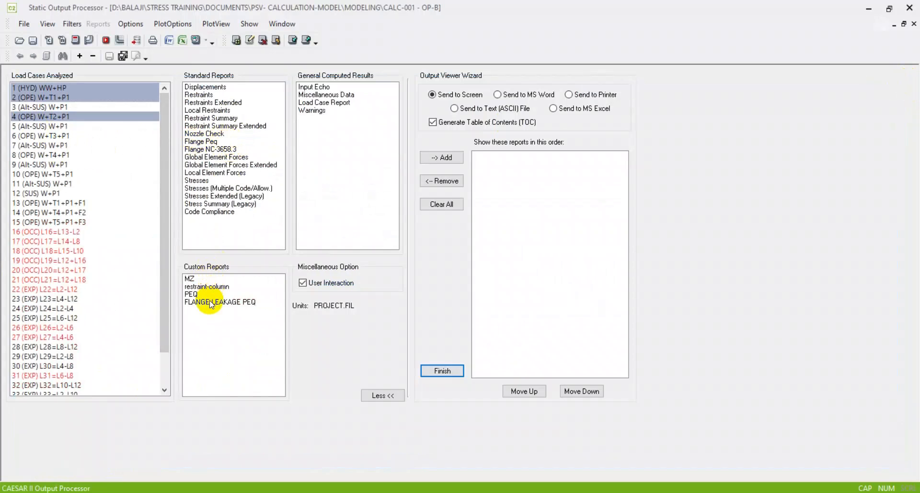
click(211, 302)
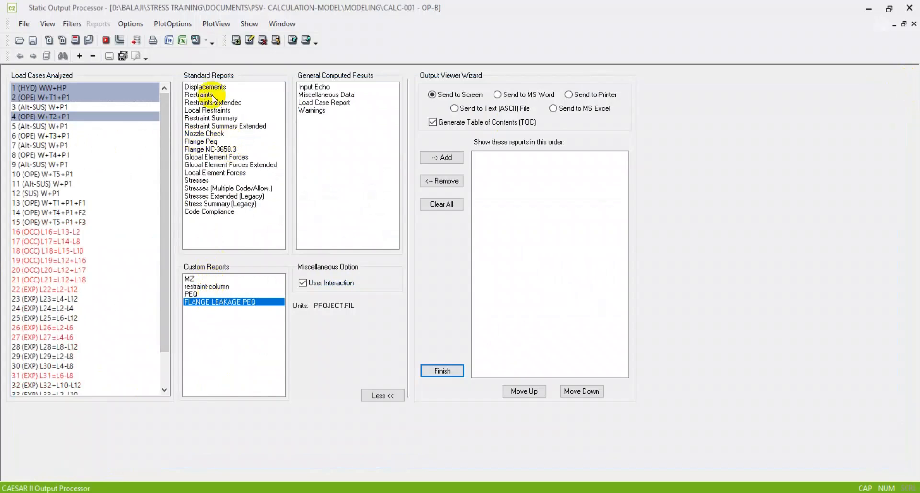
click(48, 137)
click(54, 155)
click(59, 174)
ctrl+drag(64, 193, 62, 220)
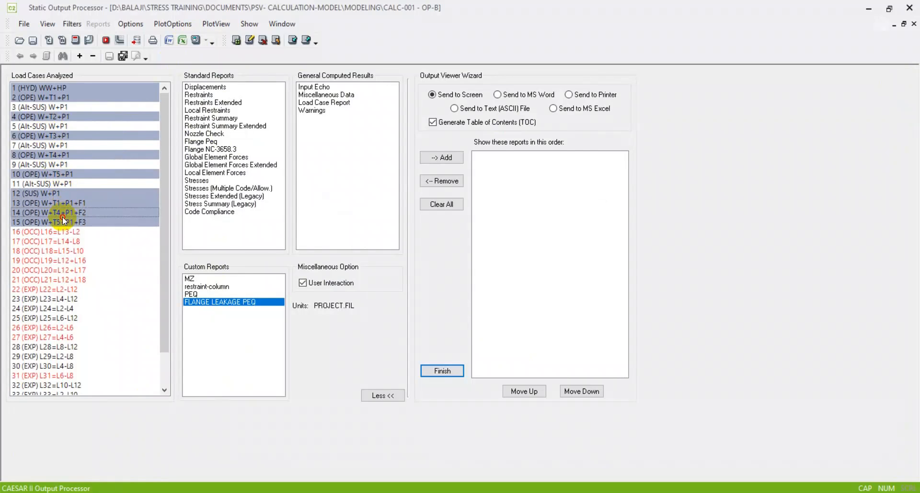
click(196, 39)
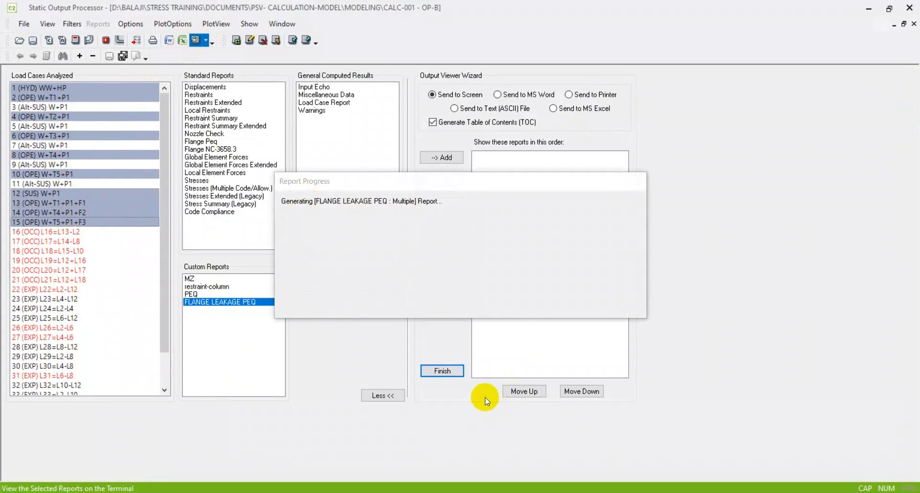
Examine the Peq and NC-3658.3 flange ratios node by node through the end of the leakage report and close it.
scroll(266, 373, down, 3)
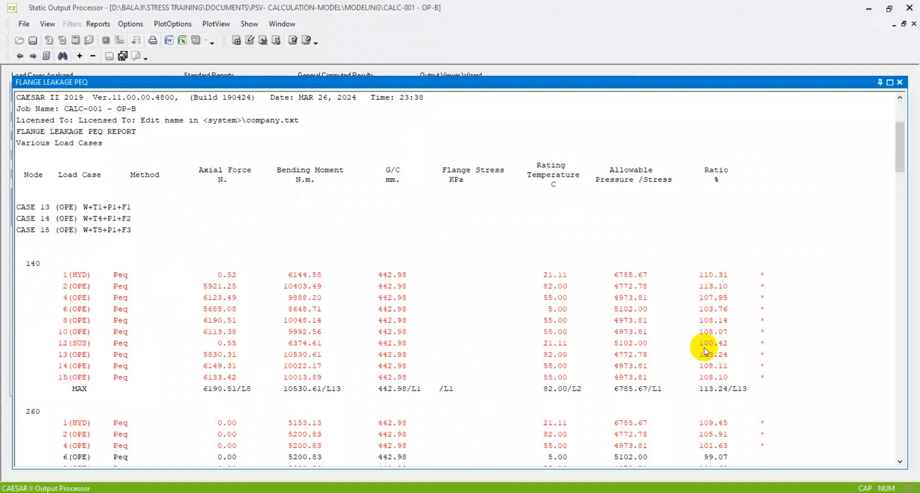
scroll(706, 368, down, 15)
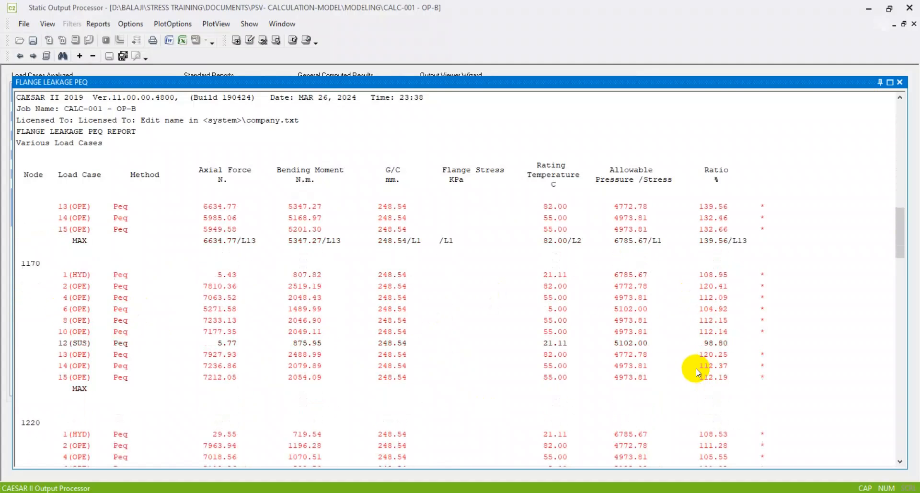
scroll(696, 370, down, 10)
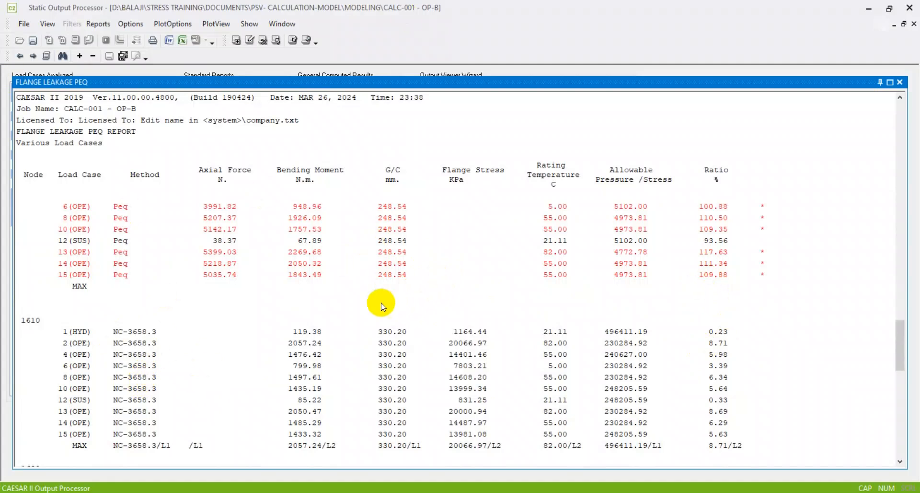
scroll(382, 305, down, 3)
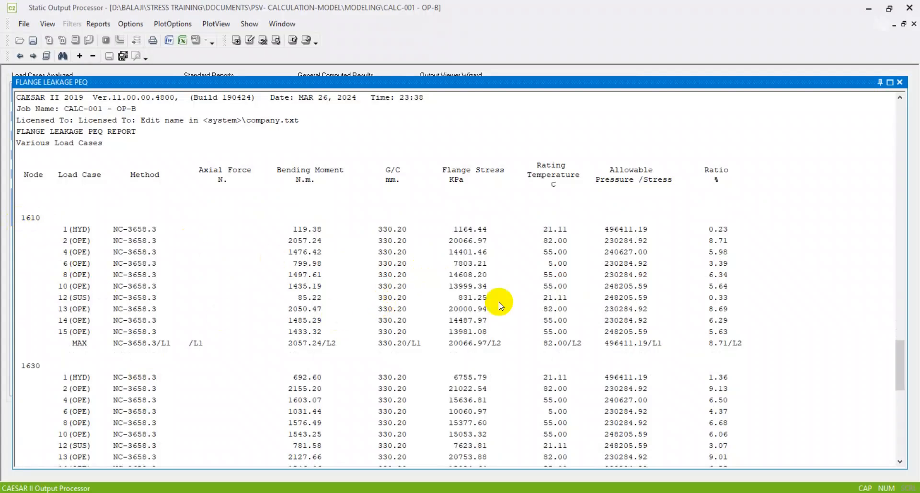
scroll(511, 378, down, 5)
scroll(510, 377, down, 5)
scroll(501, 375, up, 10)
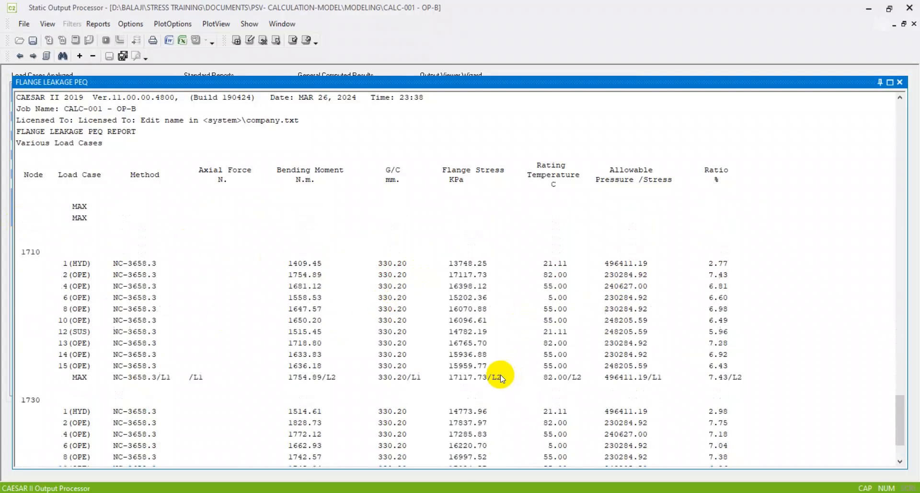
scroll(502, 370, down, 3)
scroll(501, 370, down, 7)
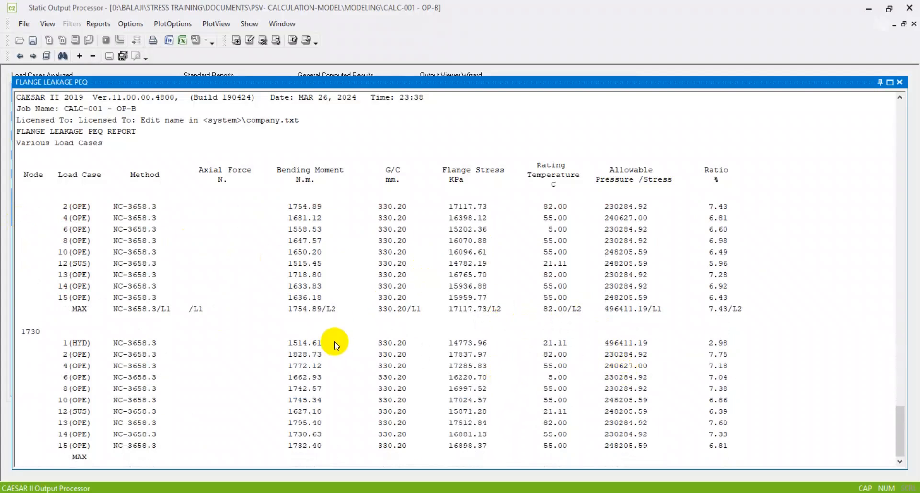
click(899, 83)
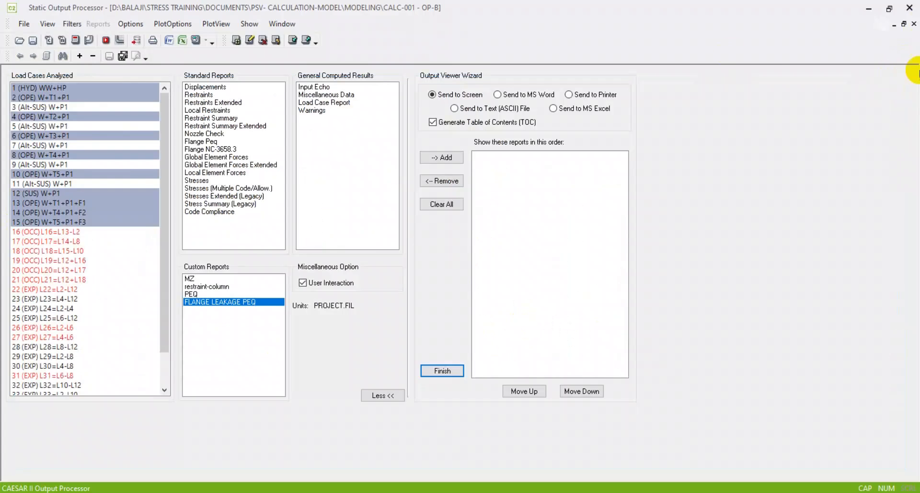
View the Stress Summary (Legacy) report for occasional load case 16, and close the report and the output processor.
click(52, 232)
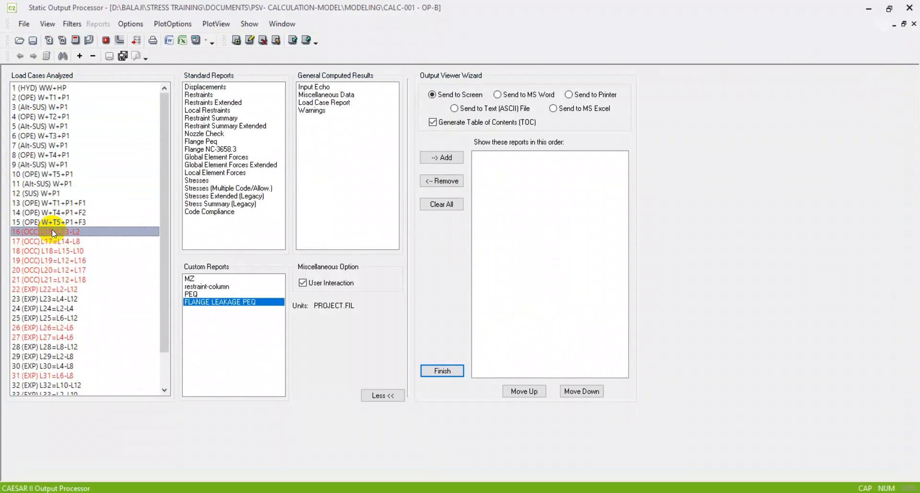
click(197, 301)
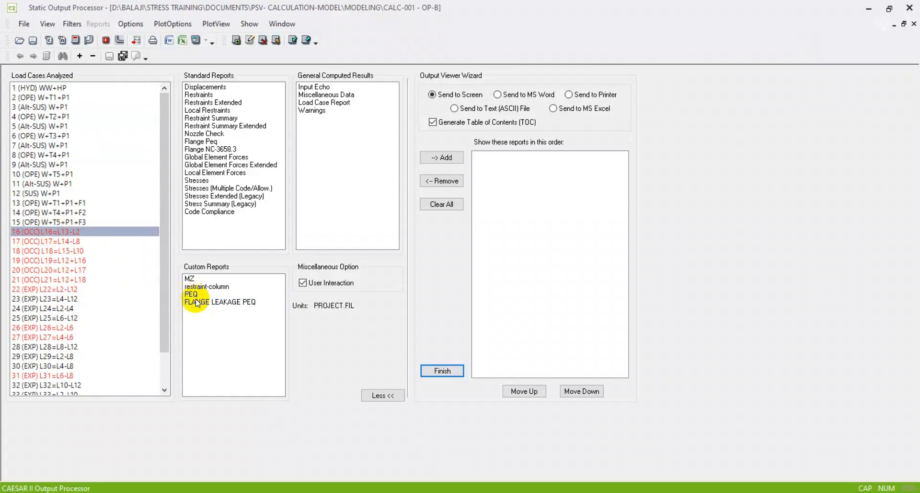
click(79, 244)
drag(79, 243, 82, 279)
click(68, 231)
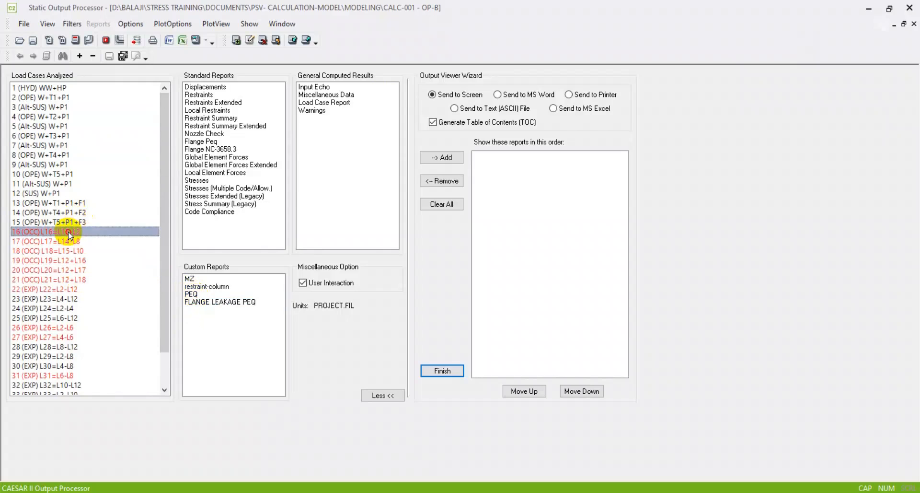
click(198, 205)
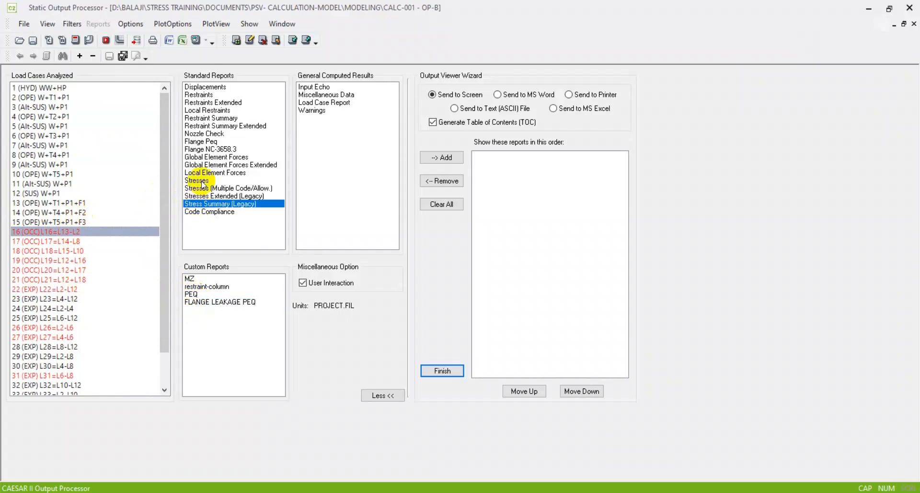
click(195, 40)
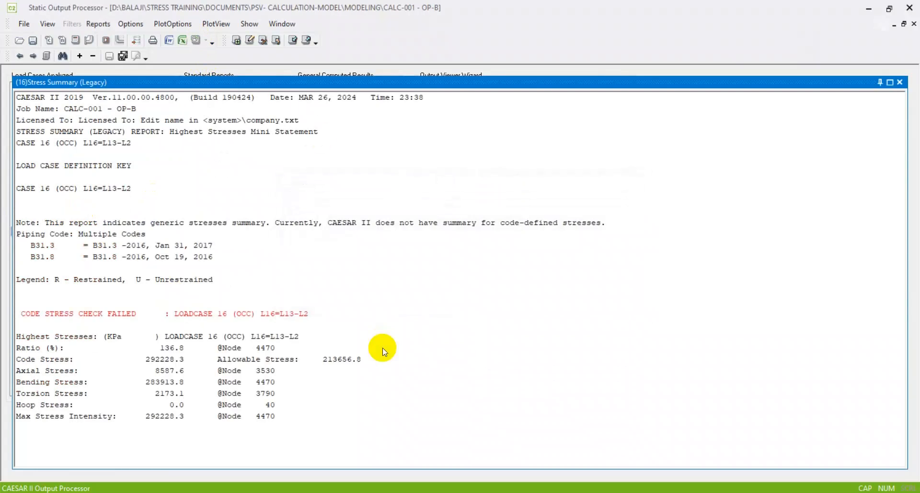
click(899, 82)
click(910, 8)
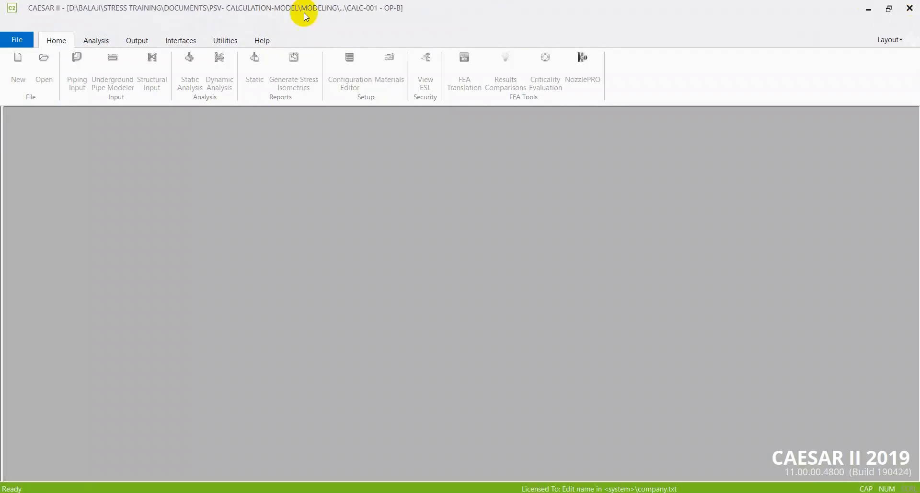